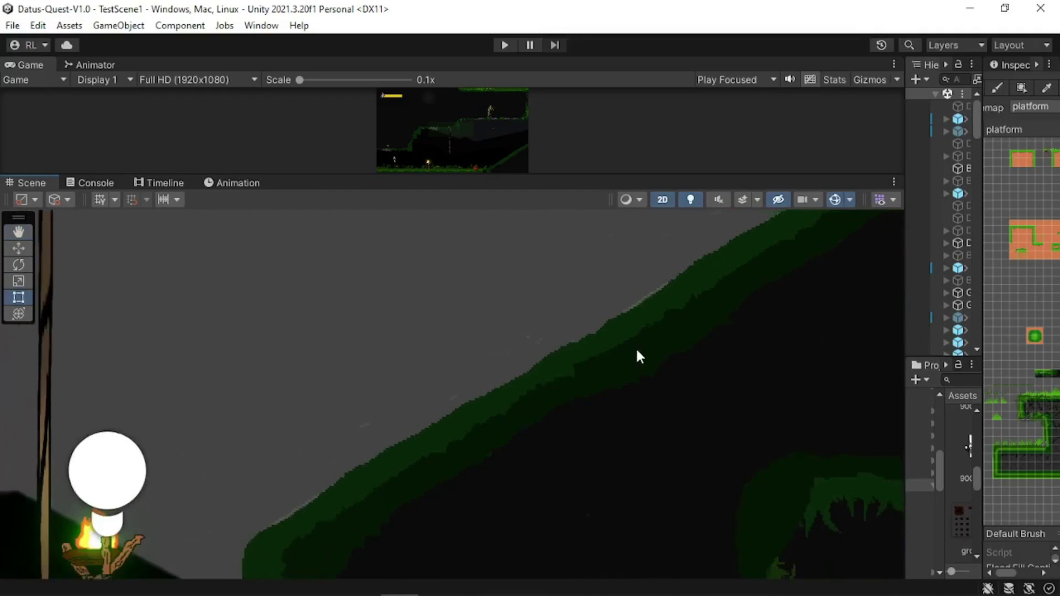
- Examine the upper edge of the green cliff slope beside the torch in the Scene view
middle_click_drag(635, 349, 478, 465)
scroll(538, 414, "up", 3)
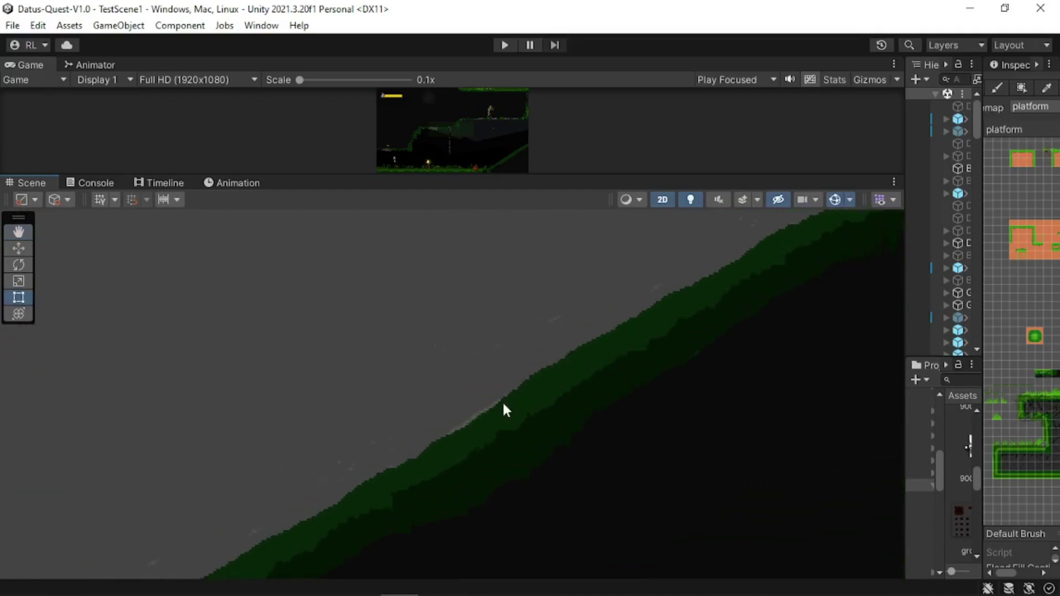
mouse_move(502, 401)
middle_mouse_down()
mouse_move(537, 372)
mouse_move(502, 390)
middle_mouse_up()
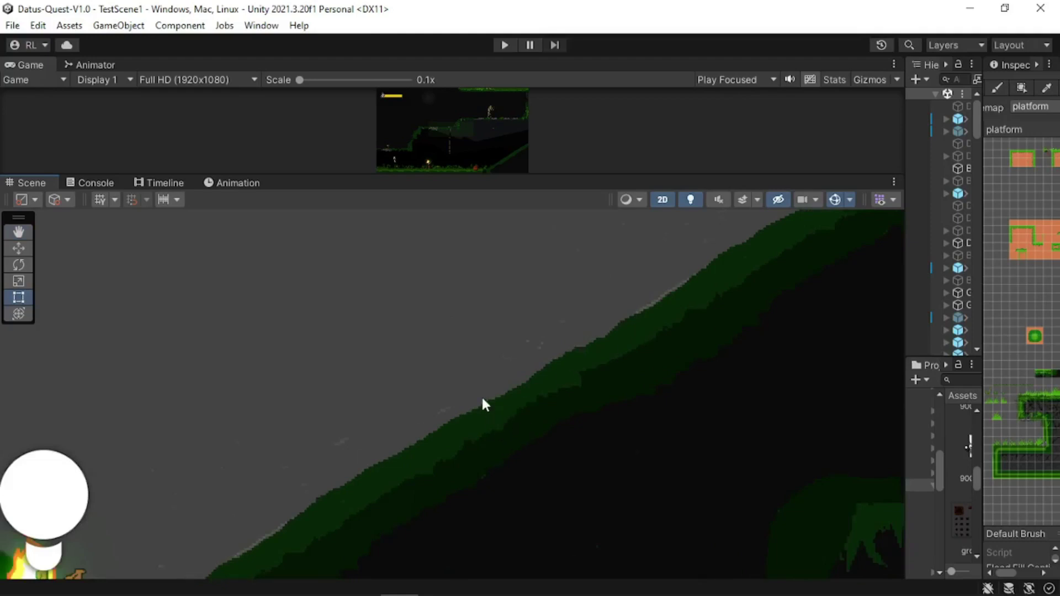
middle_click_drag(447, 430, 537, 381)
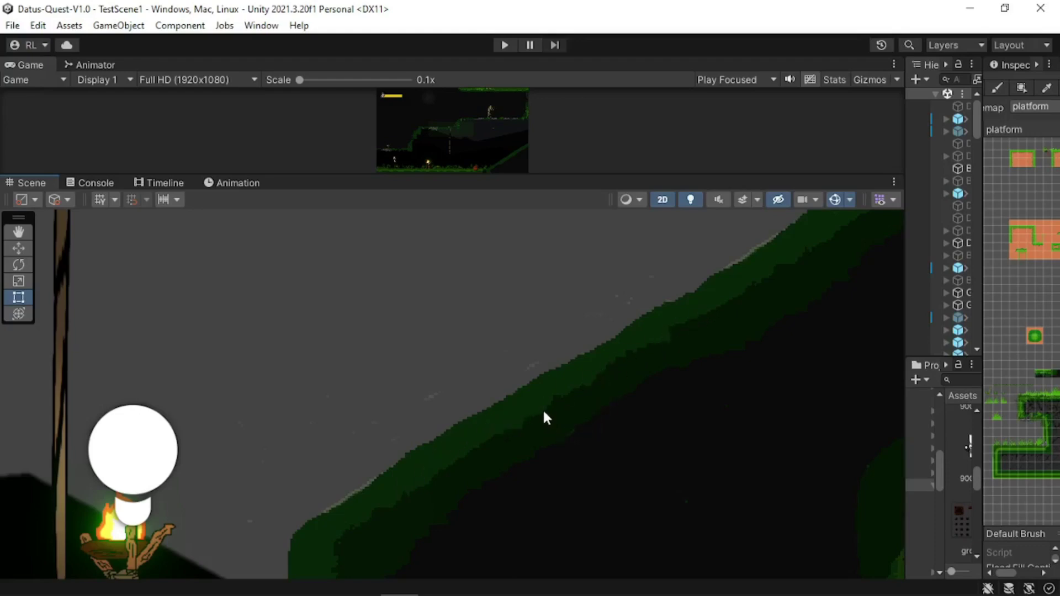
middle_click_drag(546, 439, 616, 391)
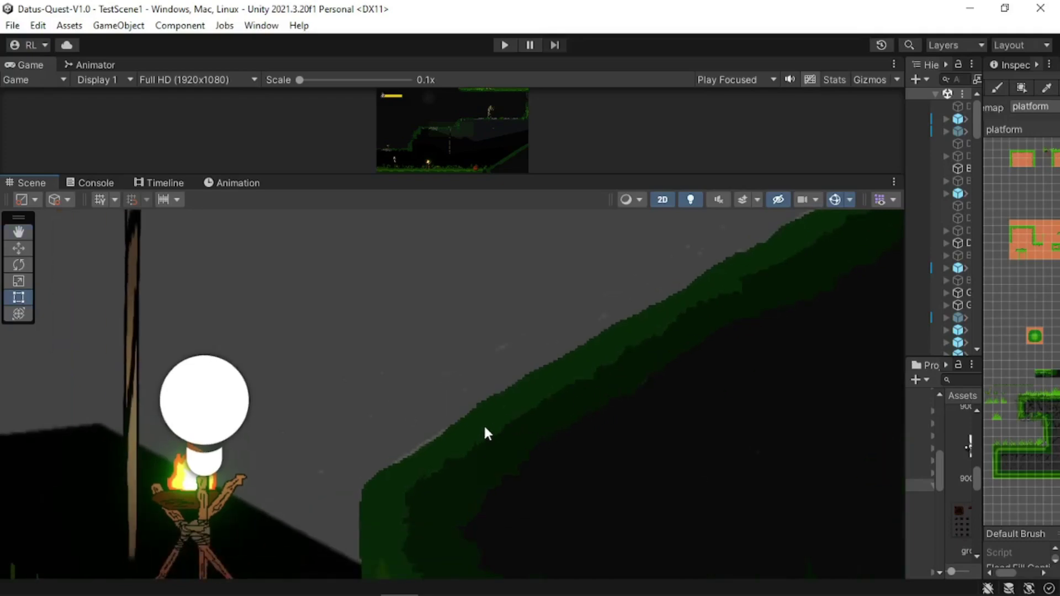
middle_click_drag(466, 444, 369, 419)
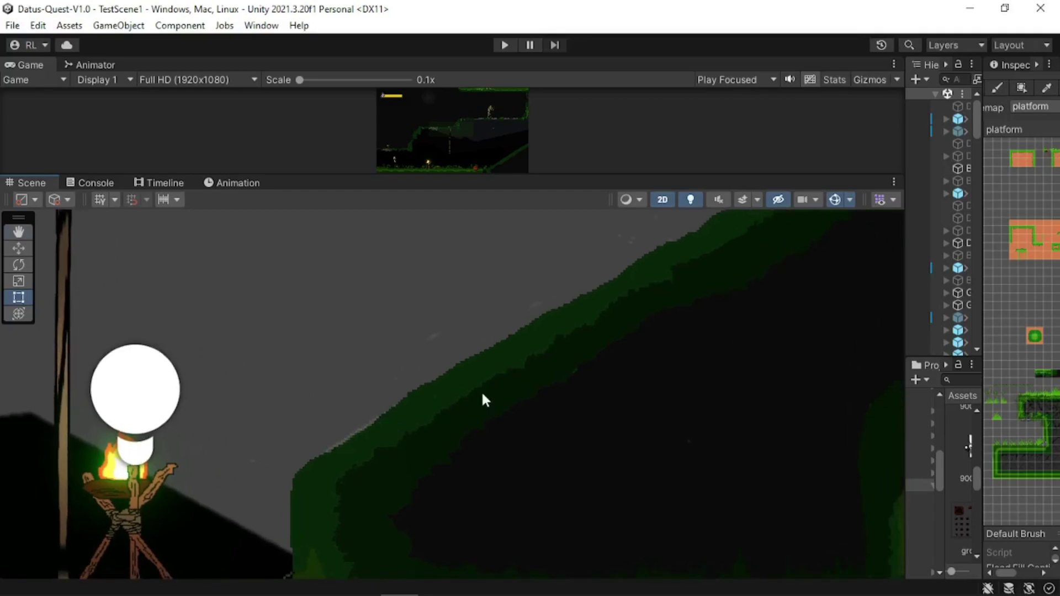
middle_click_drag(482, 394, 348, 511)
scroll(508, 403, "down", 8)
middle_click_drag(510, 404, 474, 419)
scroll(526, 422, "up", 4)
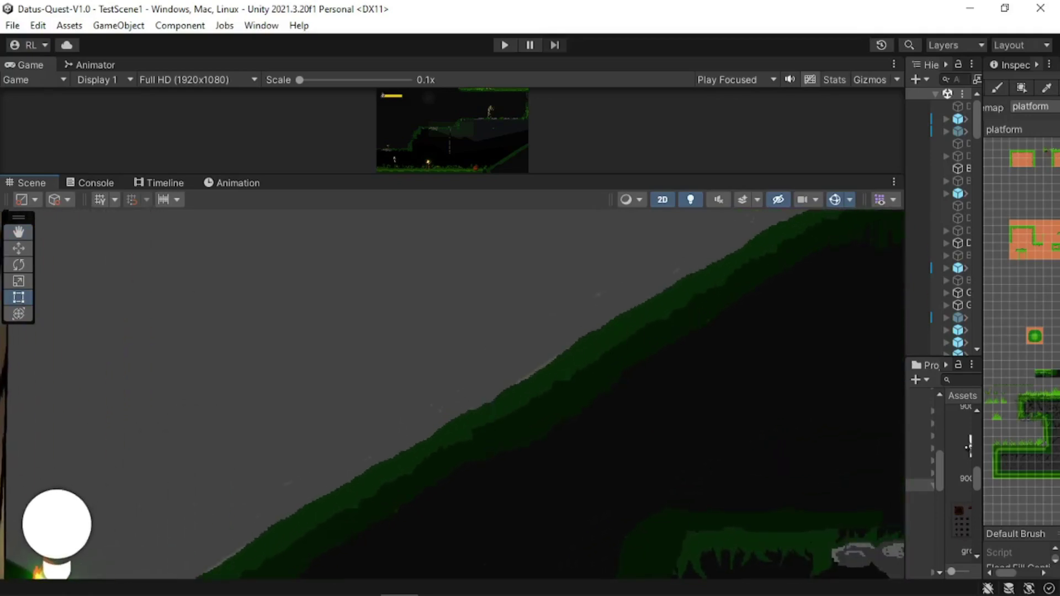
- Switch to GIMP and paint the translucent pixels along the lower part of the slope's upper edge solid green with the 1 px Pencil
key("alt+Tab")
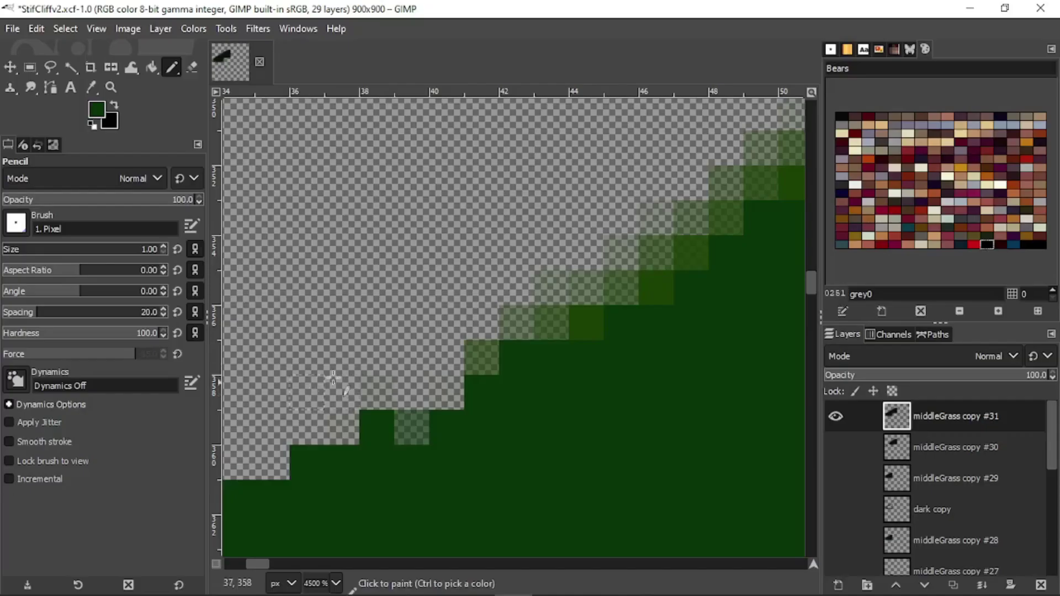
scroll(469, 416, "down", 3, "ctrl")
scroll(433, 454, "up", 2, "ctrl")
mouse_move(452, 419)
left_mouse_down()
mouse_move(489, 359)
mouse_move(663, 251)
mouse_move(641, 289)
mouse_move(747, 209)
mouse_move(672, 240)
mouse_move(759, 172)
left_mouse_up()
scroll(751, 182, "down", 2, "ctrl")
mouse_move(712, 226)
middle_mouse_down()
mouse_move(686, 258)
mouse_move(428, 425)
middle_mouse_up()
scroll(539, 357, "up", 3, "ctrl")
mouse_move(295, 416)
left_mouse_down()
mouse_move(497, 310)
mouse_move(383, 403)
mouse_move(399, 361)
mouse_move(563, 275)
mouse_move(634, 217)
mouse_move(579, 260)
left_mouse_up()
scroll(579, 260, "down", 1, "ctrl")
scroll(579, 322, "up", 3, "ctrl")
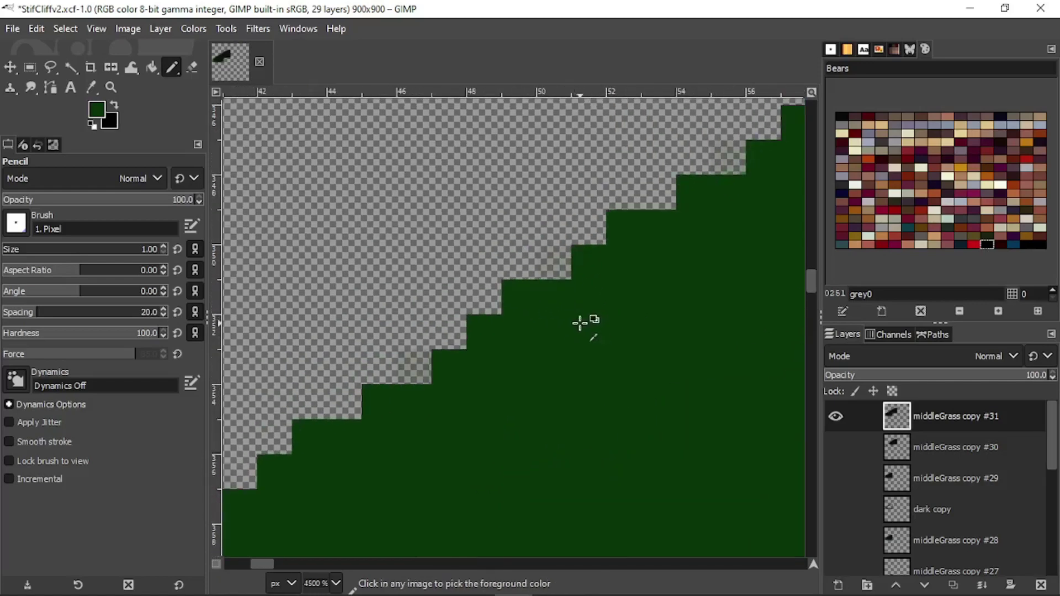
left_click(562, 204)
- Paint the next stretch of the slope's upper edge solid green, starting at about x 86 and working uphill
scroll(577, 284, "down", 8, "ctrl")
middle_click_drag(579, 283, 430, 355)
scroll(504, 310, "up", 2, "ctrl")
middle_click_drag(553, 296, 458, 380)
scroll(516, 407, "up", 2, "ctrl")
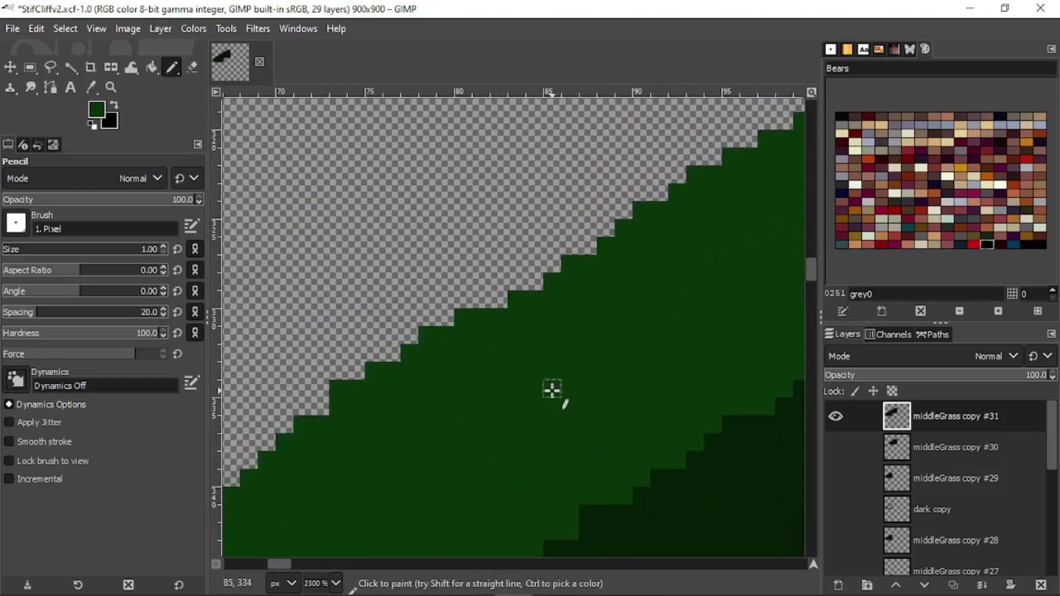
mouse_move(559, 264)
left_mouse_down()
mouse_move(478, 298)
mouse_move(693, 187)
mouse_move(612, 215)
mouse_move(693, 178)
left_mouse_up()
scroll(691, 187, "down", 2, "ctrl")
mouse_move(693, 189)
middle_mouse_down()
mouse_move(634, 326)
mouse_move(543, 371)
middle_mouse_up()
scroll(541, 366, "up", 2, "ctrl")
left_click_drag(478, 369, 736, 230)
scroll(736, 229, "down", 4, "ctrl")
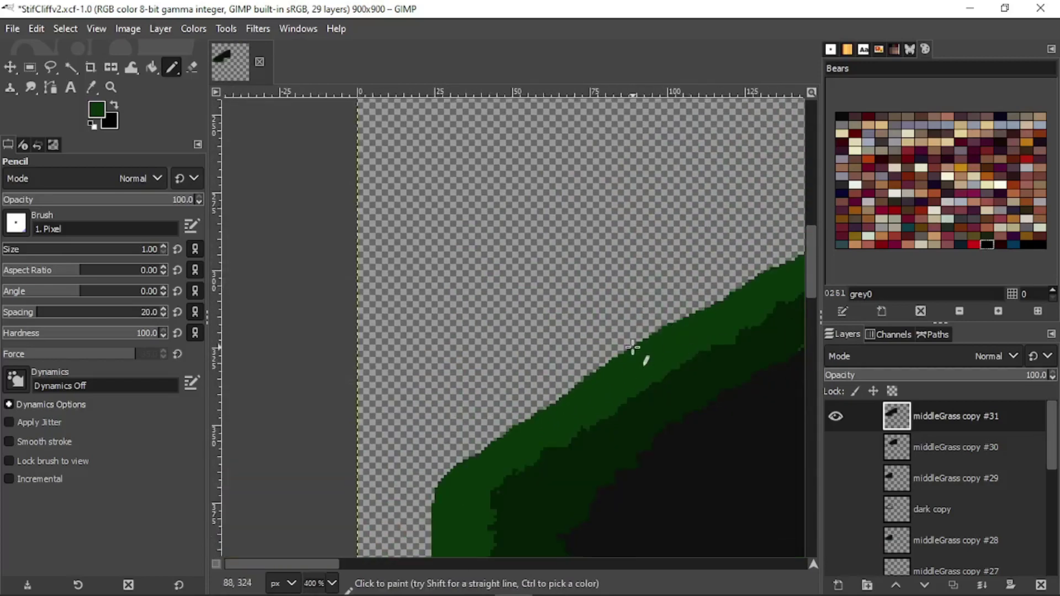
key("bracketright")
key("bracketright")
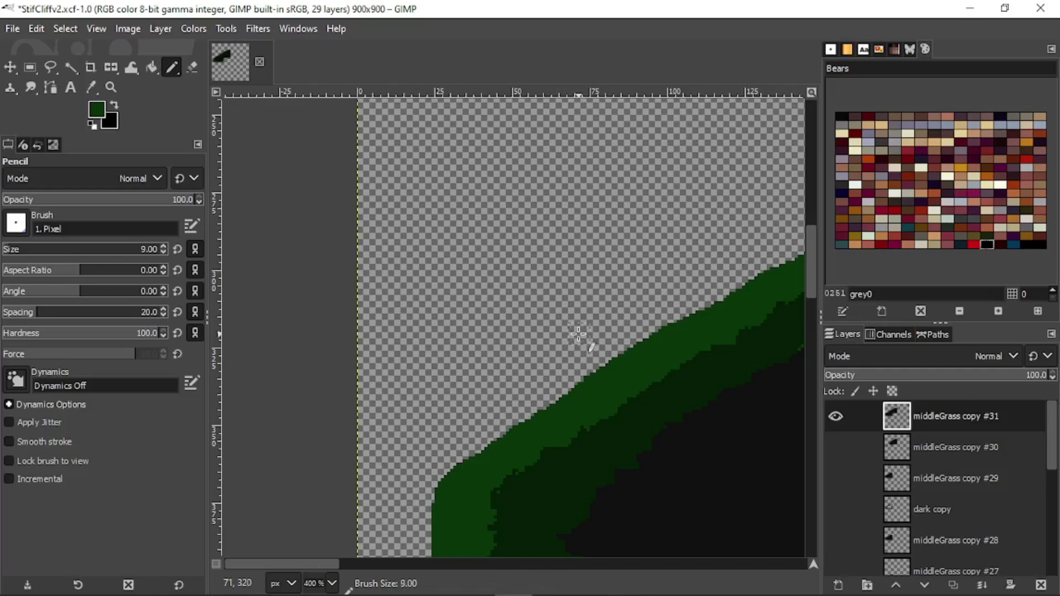
mouse_move(576, 335)
left_mouse_down()
mouse_move(514, 383)
mouse_move(558, 347)
left_mouse_up()
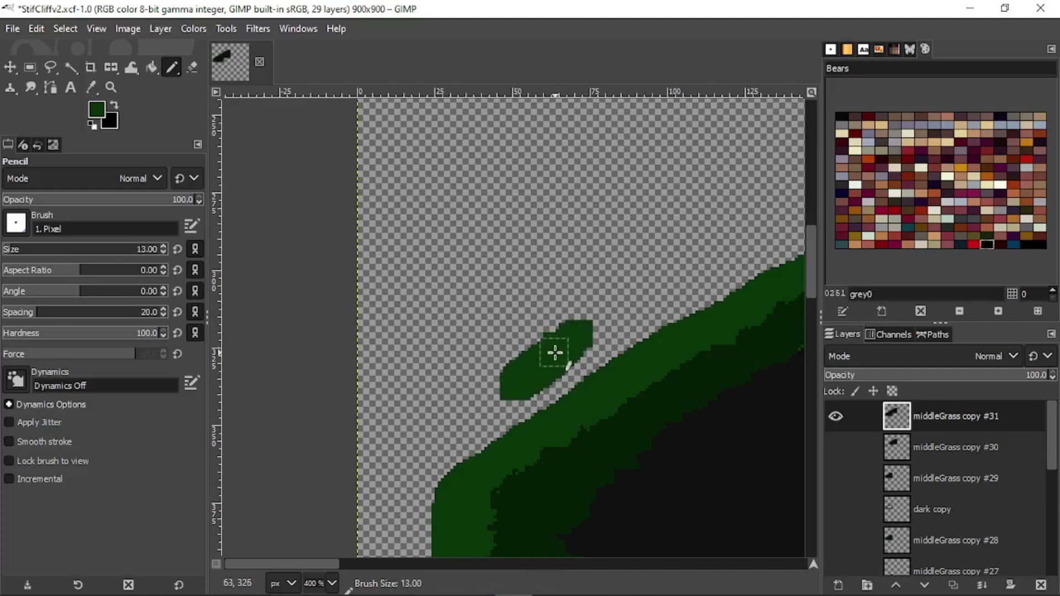
key("ctrl+z")
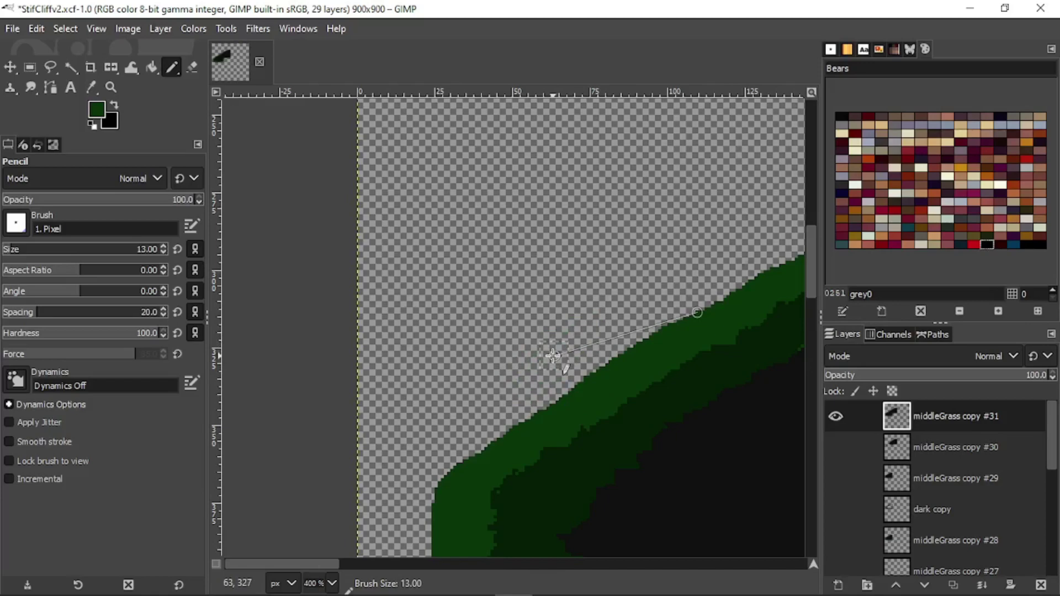
key("shift+e")
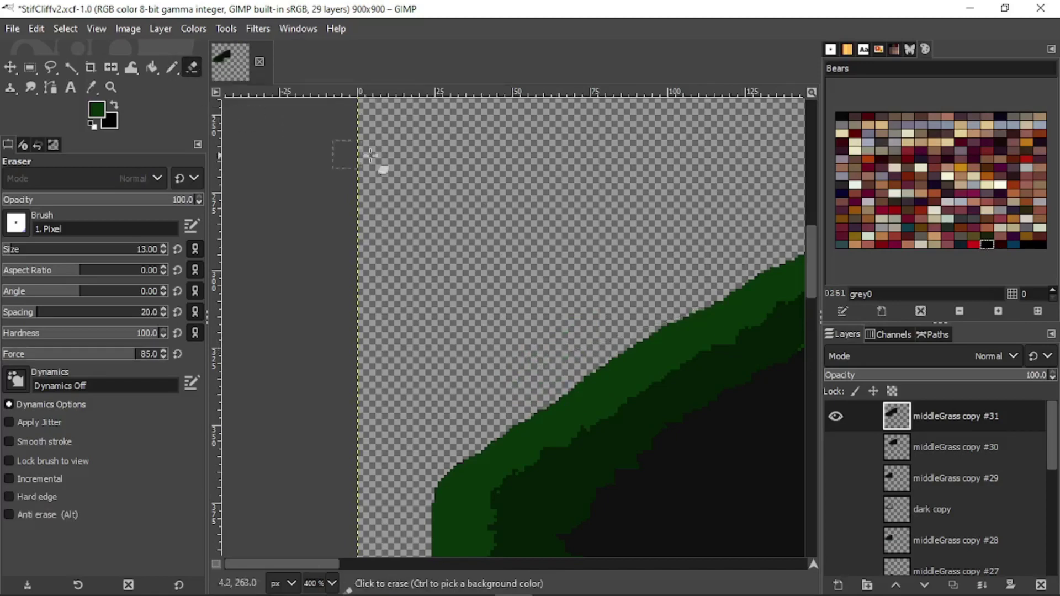
left_click(173, 68)
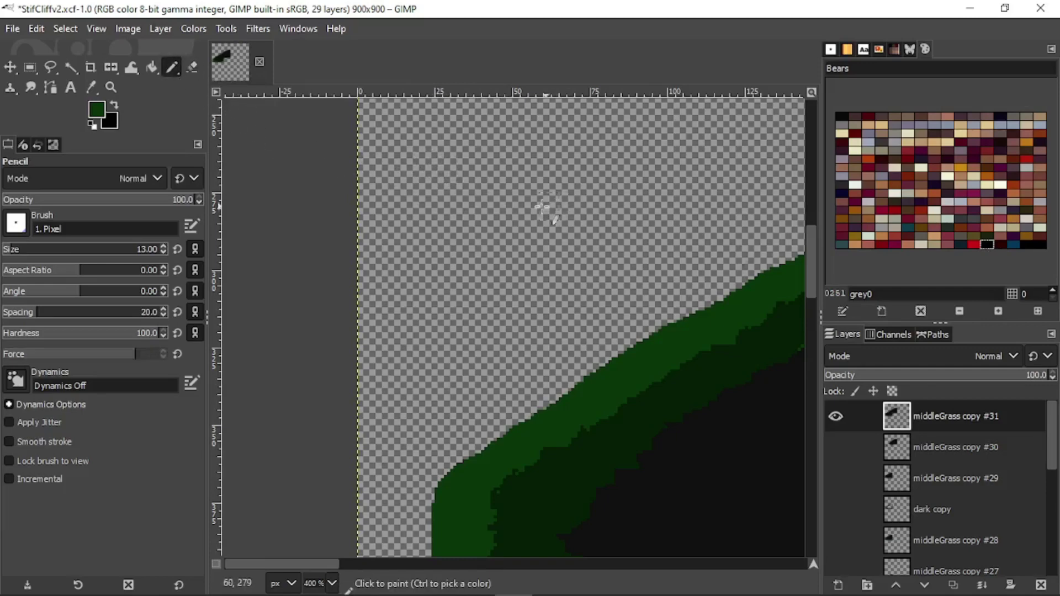
key("shift+e")
left_click(172, 69)
- Save the StifCliffv2.xcf image
key("ctrl+s")
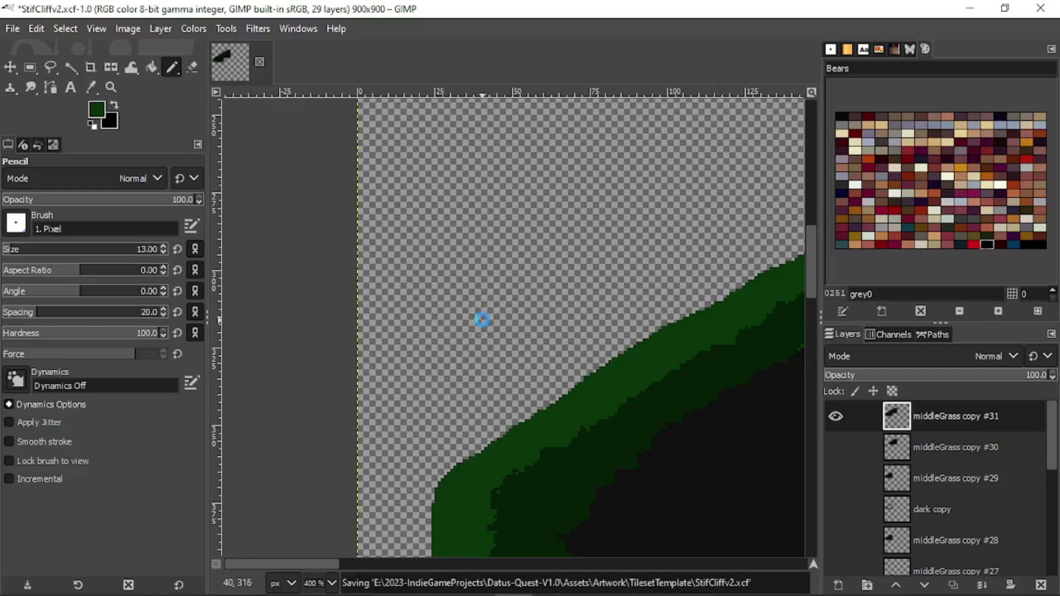
scroll(534, 326, "up", 4, "ctrl")
scroll(565, 369, "down", 2, "ctrl")
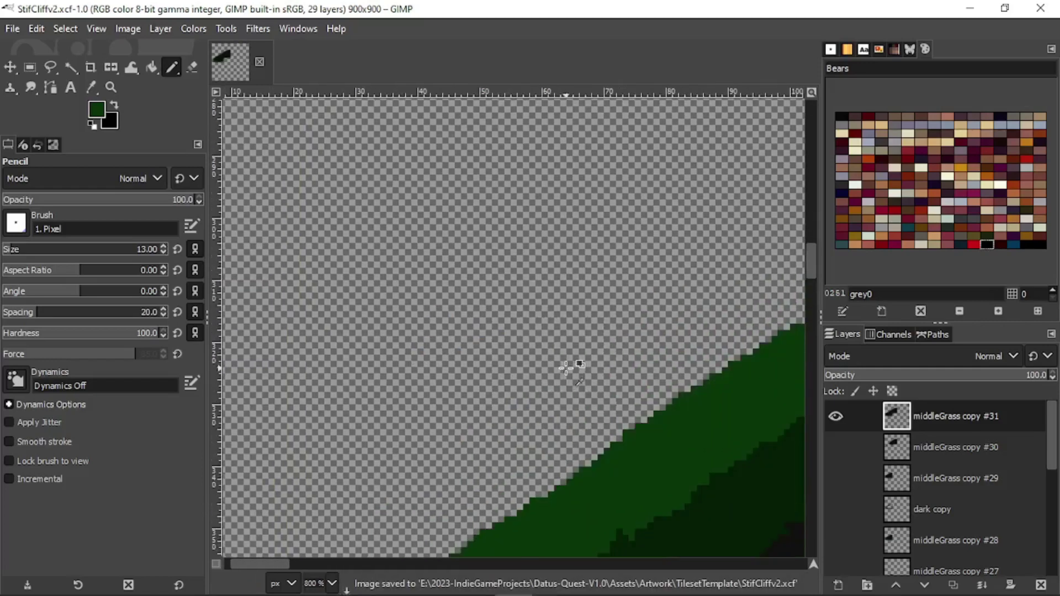
- Switch to the Eraser and reduce the brush size to 1
key("shift+e")
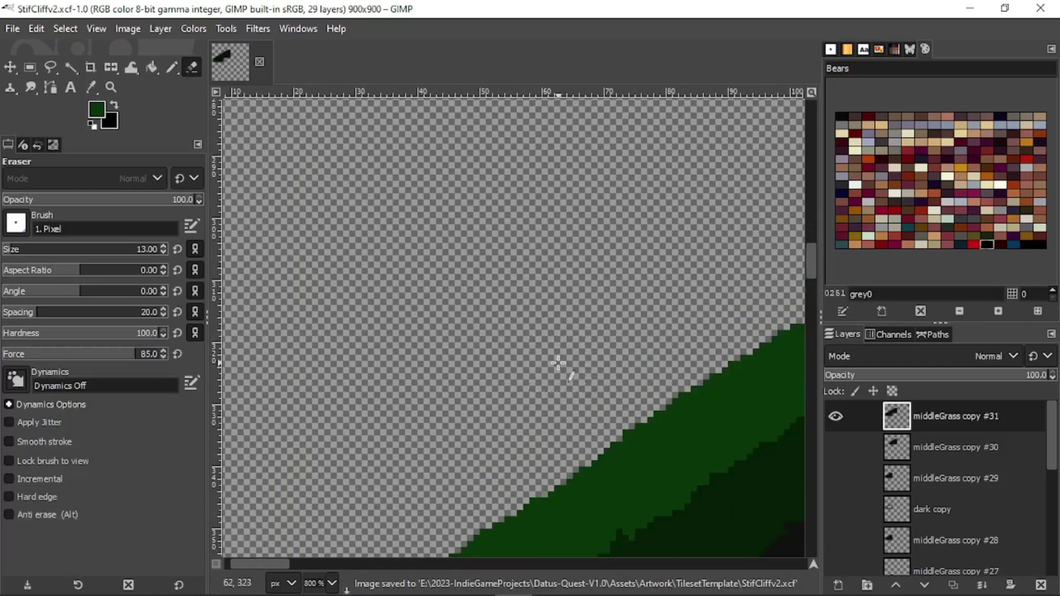
key("n")
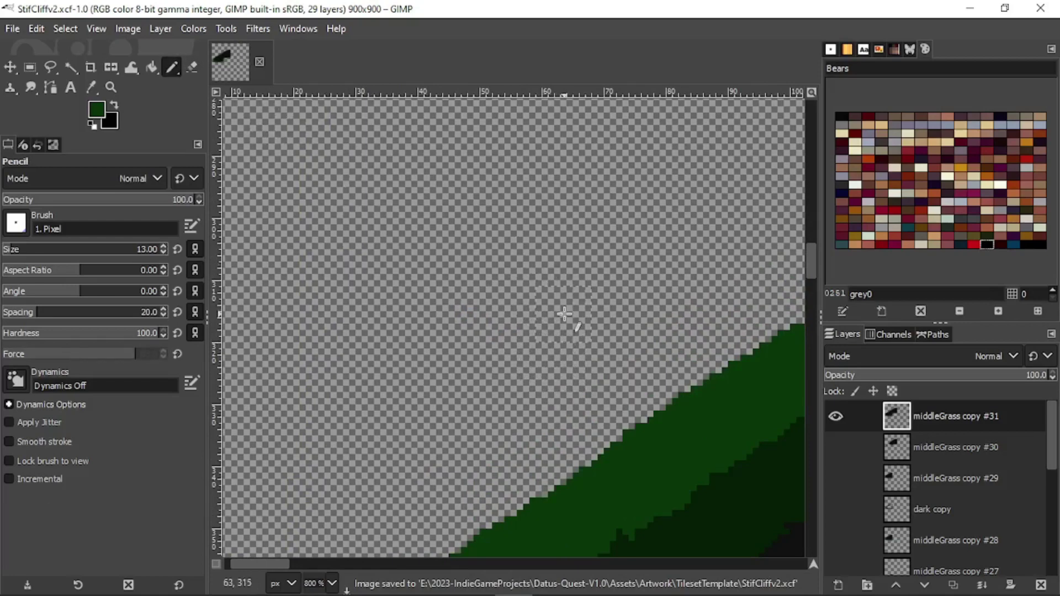
key("shift+e")
scroll(574, 337, "down", 1, "ctrl")
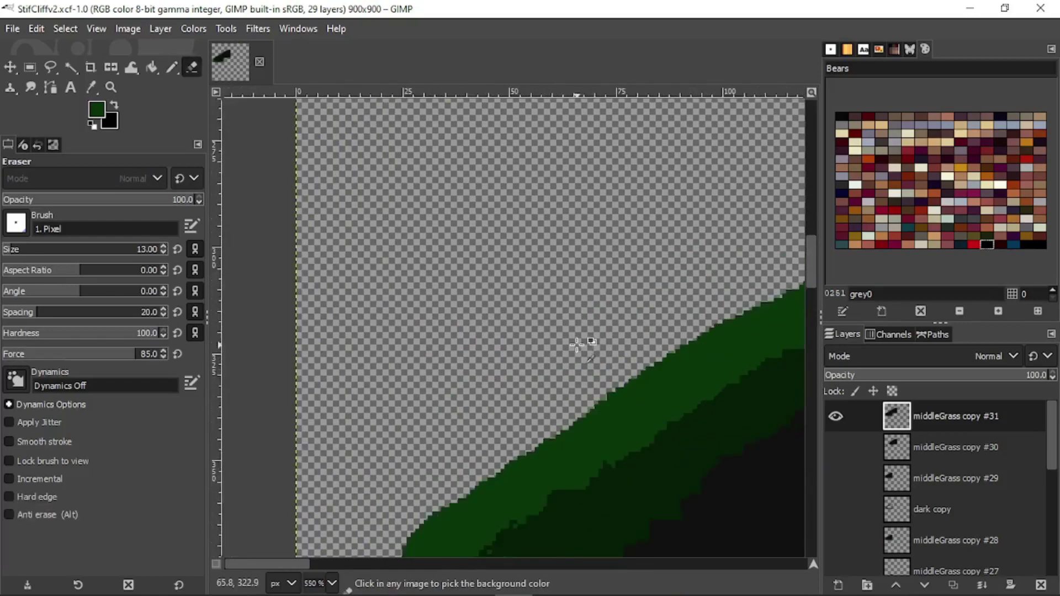
scroll(576, 344, "up", 2, "ctrl")
key("bracketleft")
key("bracketleft")
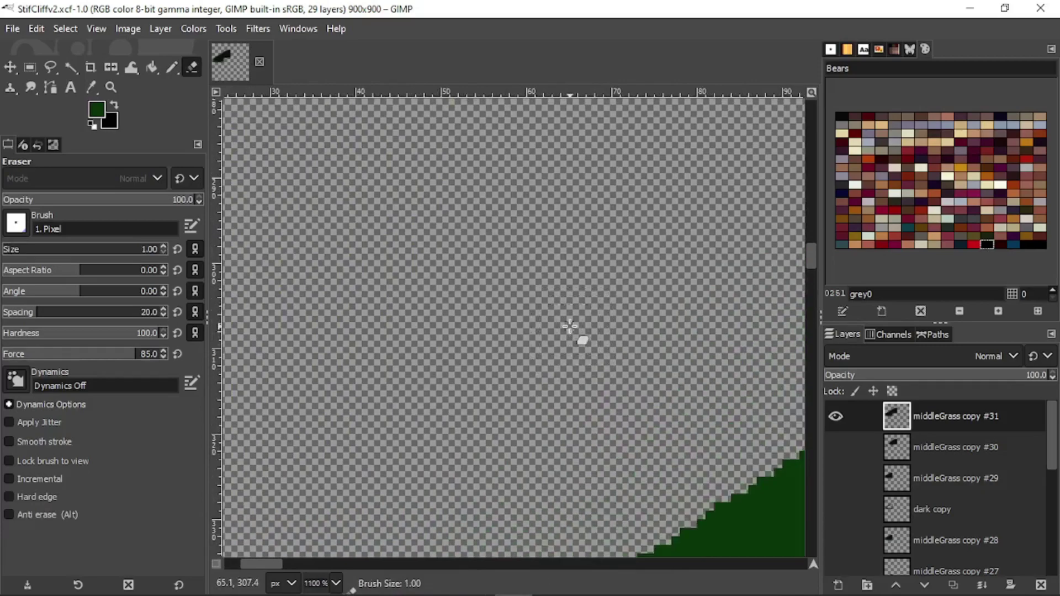
- Return to the Pencil and paint the faint edge pixels solid green around x 60 to 63 on the slope
scroll(636, 354, "down", 3, "ctrl")
scroll(634, 375, "up", 5, "ctrl")
middle_click_drag(649, 390, 505, 392)
scroll(555, 378, "down", 3, "ctrl")
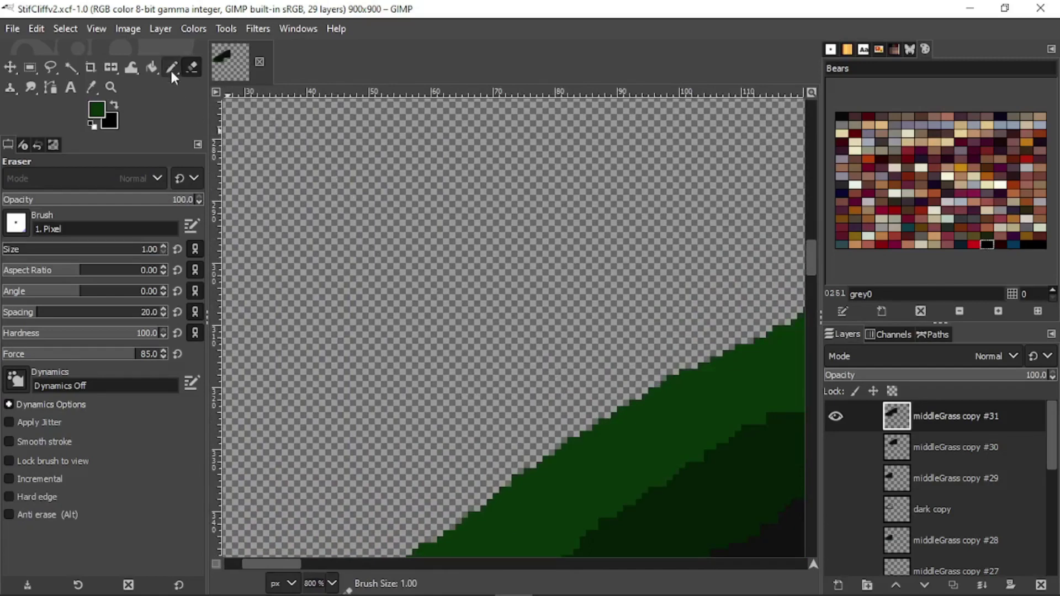
scroll(489, 298, "down", 3, "ctrl")
scroll(545, 340, "up", 4, "ctrl")
middle_click_drag(561, 336, 431, 409)
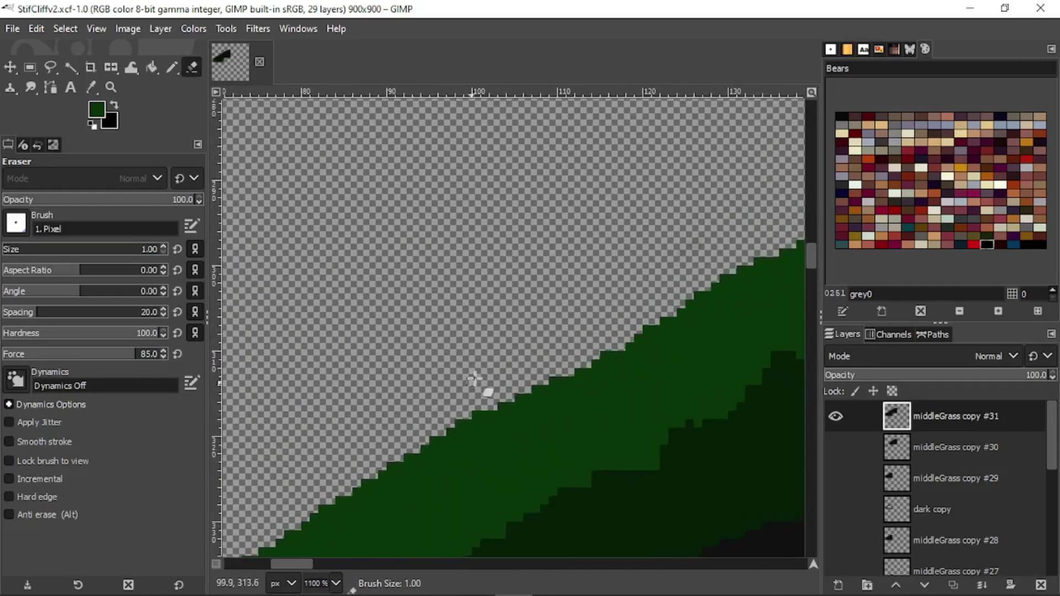
scroll(511, 300, "up", 1, "ctrl")
scroll(429, 350, "up", 2, "ctrl")
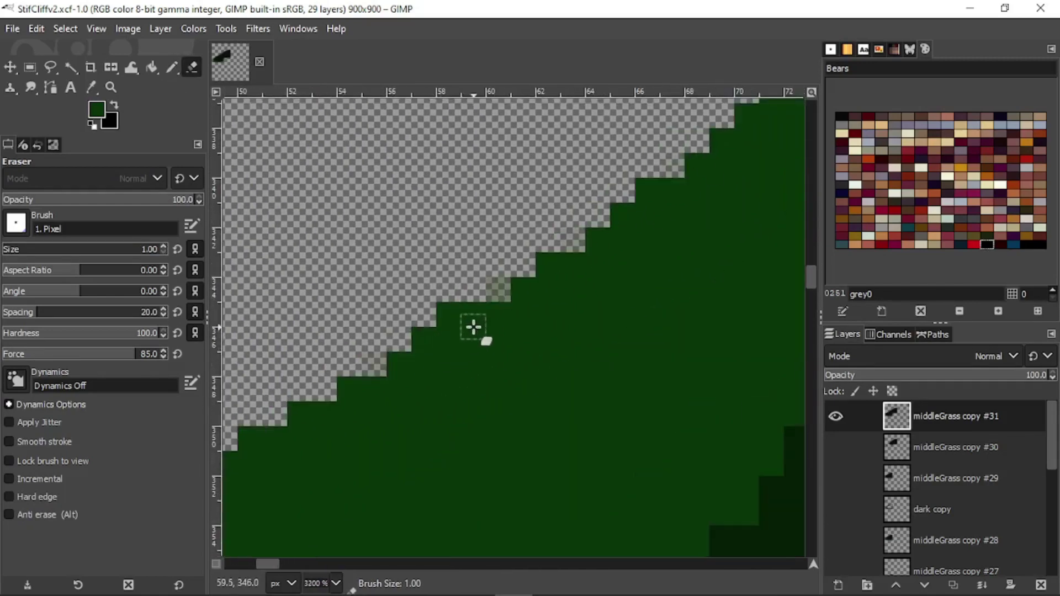
key("n")
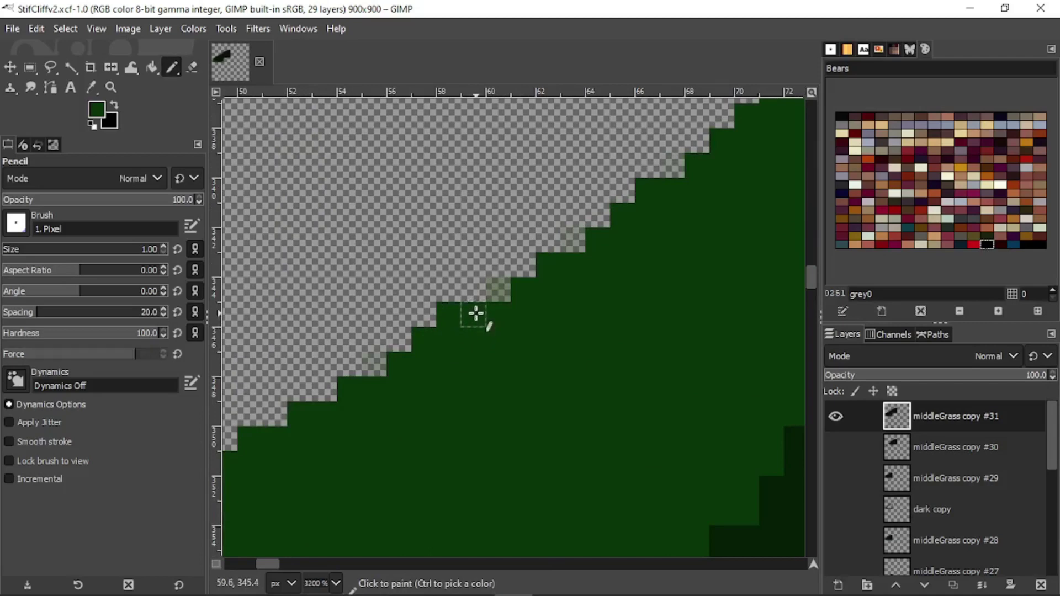
left_click(508, 298)
left_click(581, 241)
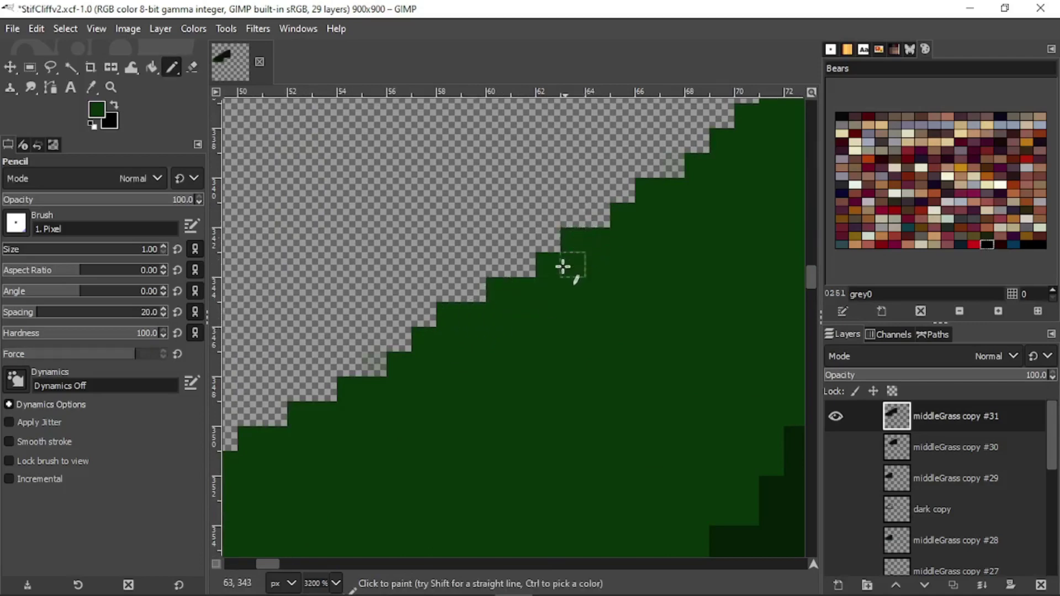
left_click(531, 275)
- Fill in the stair-stepped upper edge of the slope with green pixels from about x 64 to x 110
middle_click_drag(620, 266, 402, 407)
left_click_drag(373, 375, 585, 229)
mouse_move(585, 230)
middle_mouse_down()
mouse_move(552, 293)
mouse_move(411, 387)
middle_mouse_up()
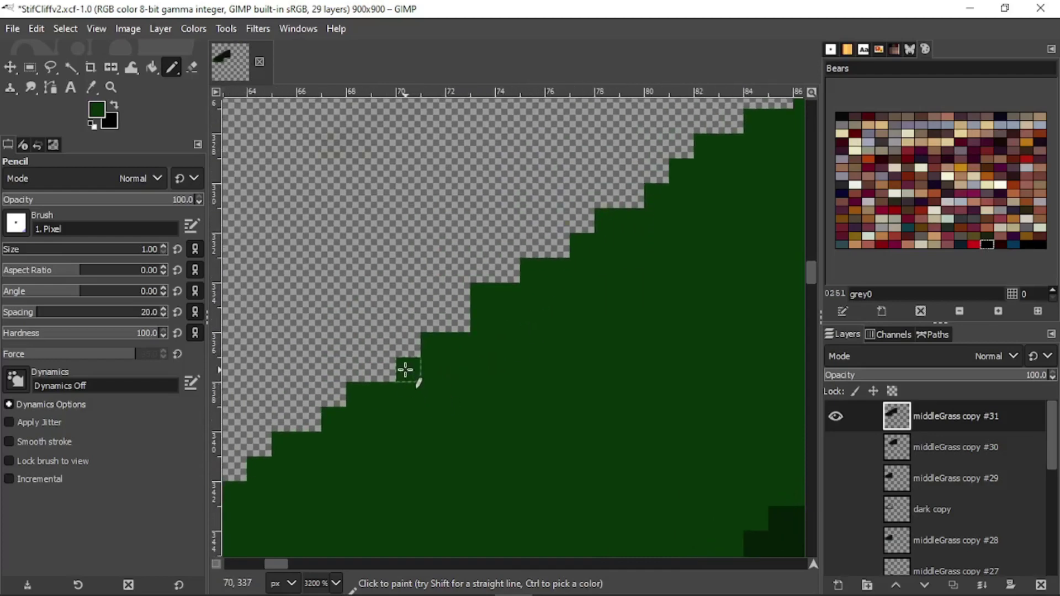
mouse_move(393, 368)
left_mouse_down()
mouse_move(472, 324)
mouse_move(638, 196)
left_mouse_up()
middle_click_drag(633, 208, 465, 341)
mouse_move(487, 308)
left_mouse_down()
mouse_move(592, 251)
mouse_move(679, 182)
left_mouse_up()
scroll(683, 235, "down", 1, "ctrl")
middle_click_drag(683, 235, 557, 318)
mouse_move(560, 304)
left_mouse_down()
mouse_move(669, 247)
mouse_move(734, 192)
mouse_move(739, 205)
left_mouse_up()
scroll(739, 205, "down", 1, "ctrl")
middle_click_drag(739, 205, 529, 300)
mouse_move(562, 280)
left_mouse_down()
mouse_move(621, 247)
mouse_move(540, 279)
left_mouse_up()
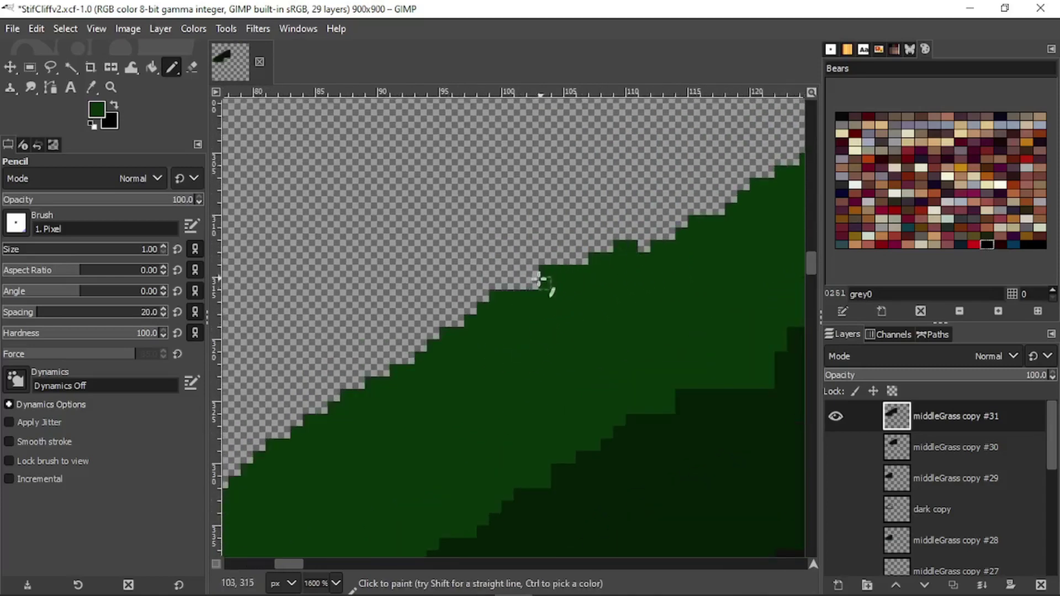
- Even out the green edge of the slope with pencil pixels from about x 110 to x 125
scroll(557, 283, "down", 3, "ctrl")
scroll(591, 296, "up", 1, "ctrl")
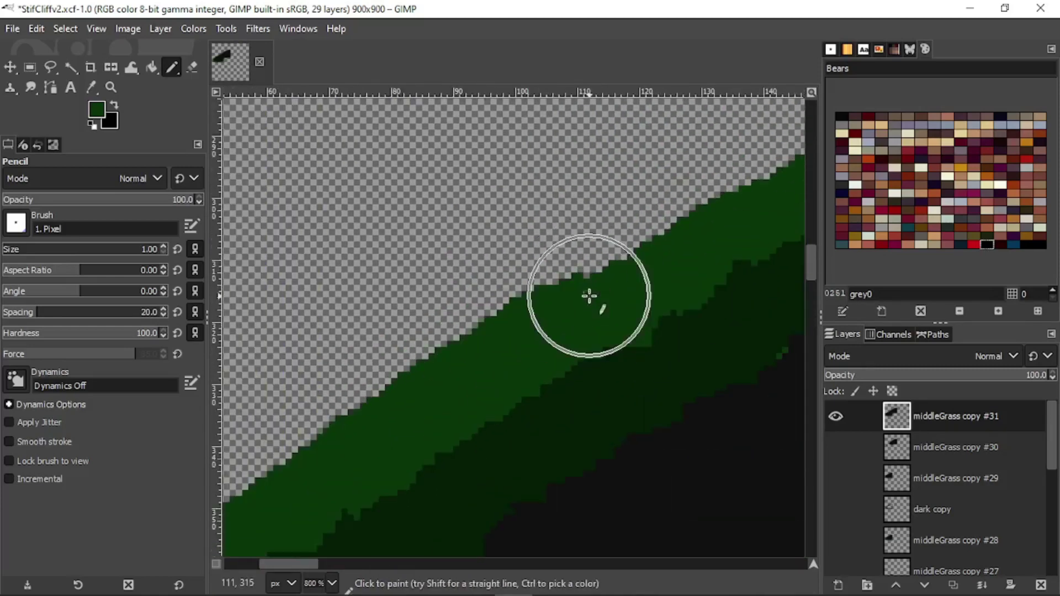
middle_click_drag(591, 296, 501, 367)
scroll(501, 366, "up", 2, "ctrl")
scroll(528, 365, "down", 7, "ctrl")
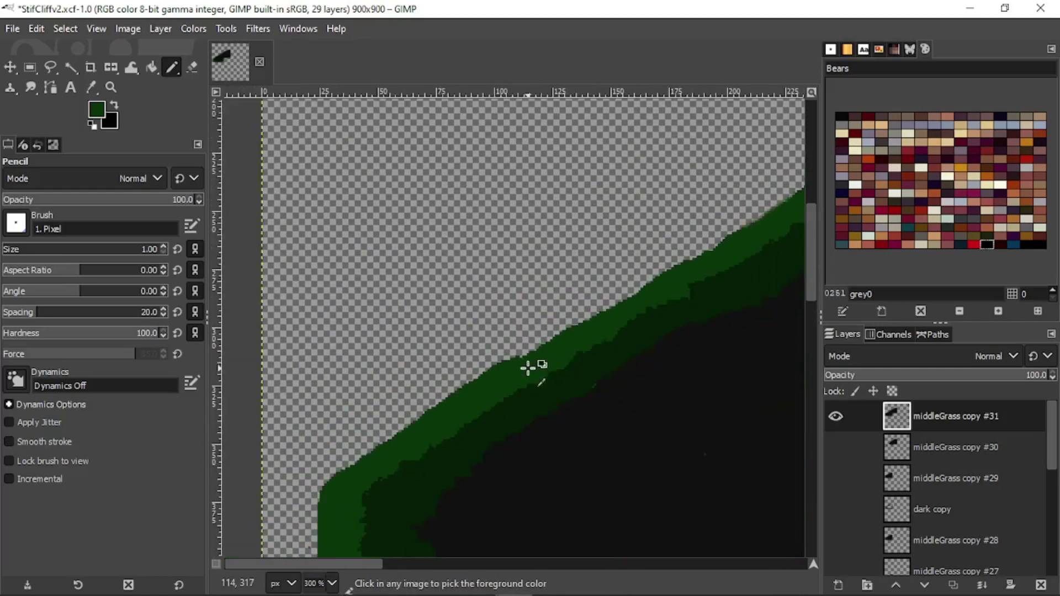
scroll(529, 369, "up", 3, "ctrl")
scroll(529, 369, "up", 6, "ctrl")
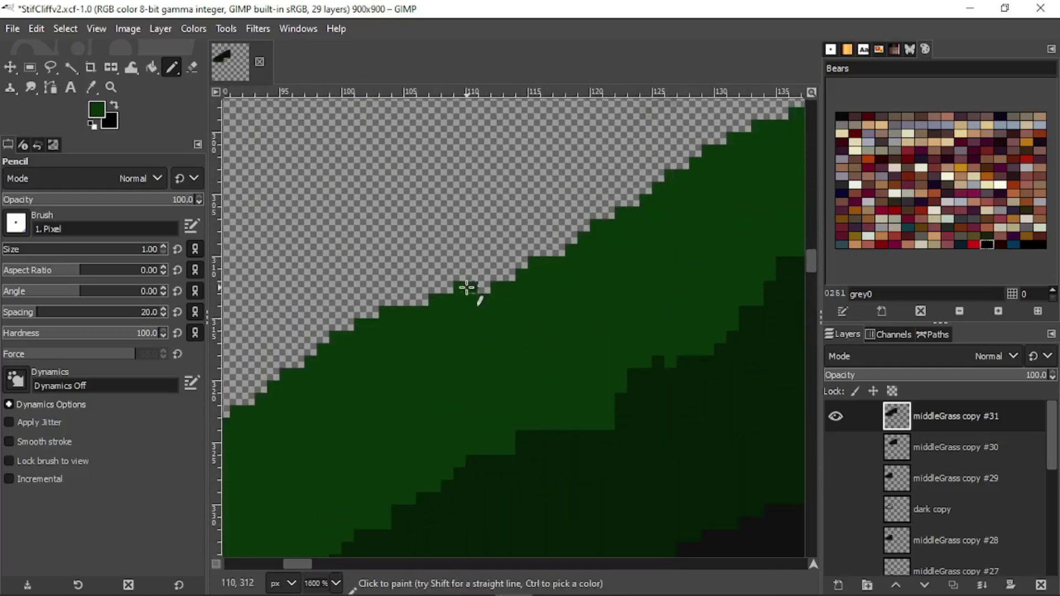
mouse_move(466, 289)
left_mouse_down()
mouse_move(544, 248)
mouse_move(422, 300)
mouse_move(651, 193)
left_mouse_up()
- Sample the dark green and cover the stray lighter pixels along the black fill around x 142, y 324
scroll(643, 303, "down", 3, "ctrl")
middle_click_drag(648, 303, 439, 392)
scroll(463, 336, "up", 1, "ctrl")
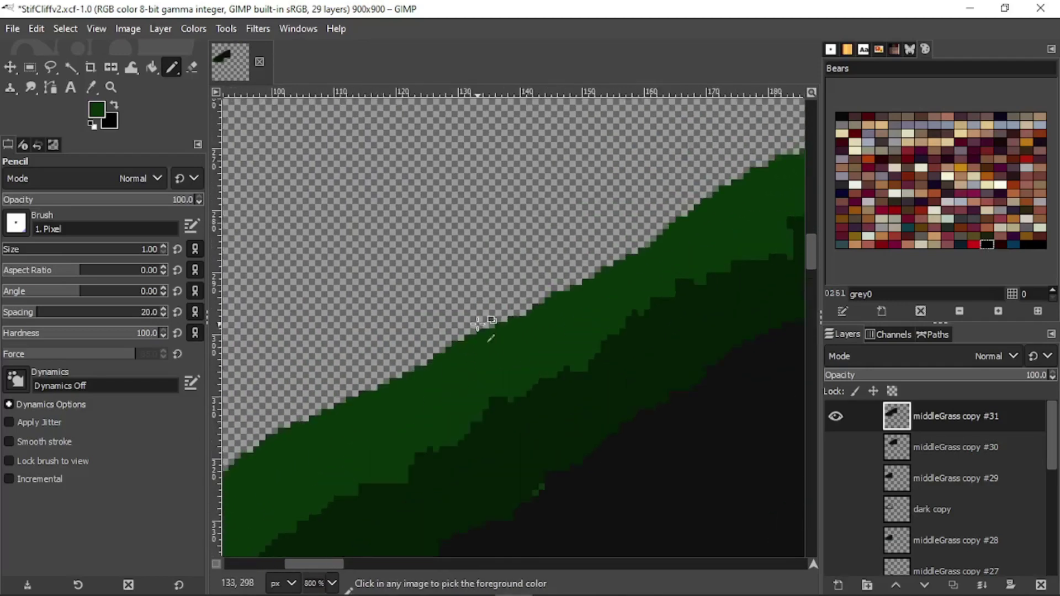
scroll(521, 449, "up", 5, "ctrl")
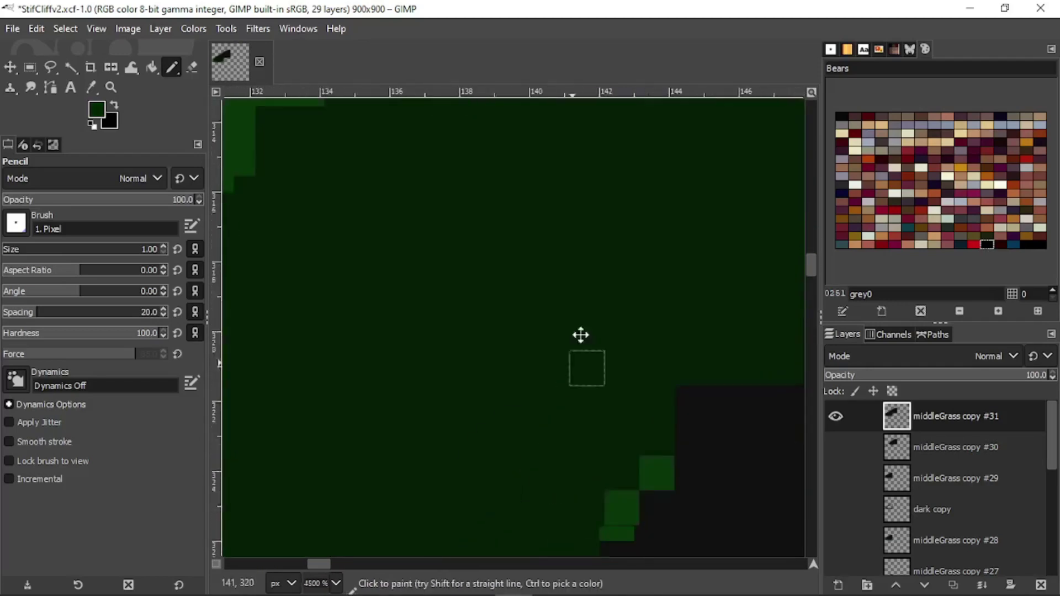
scroll(547, 358, "down", 4, "ctrl")
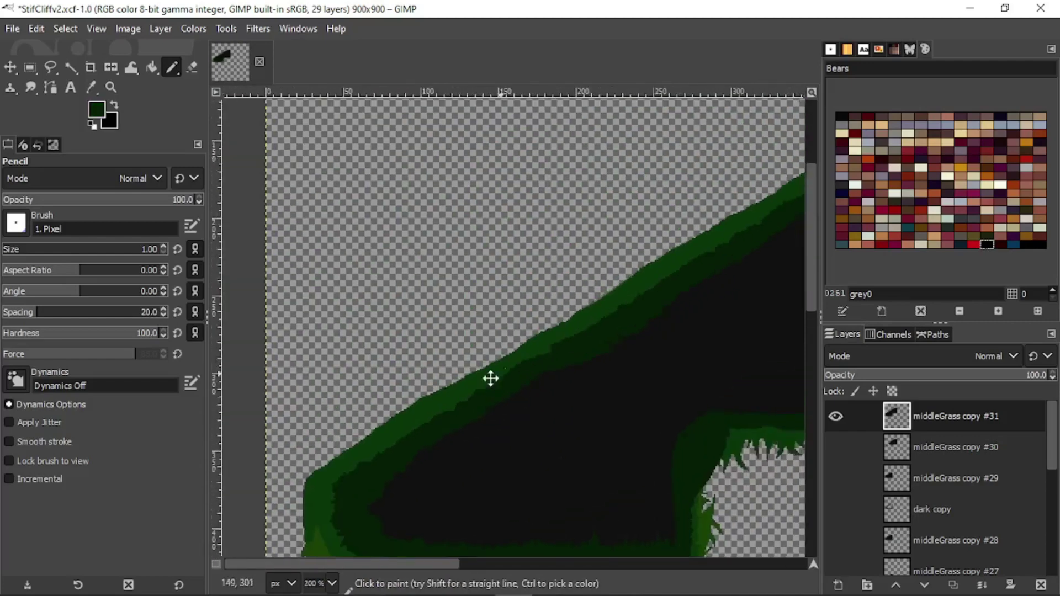
- Sample the grass green and pencil over the off-colour and translucent edge pixels of the slope from about x 172 to x 186
scroll(495, 374, "up", 4, "ctrl")
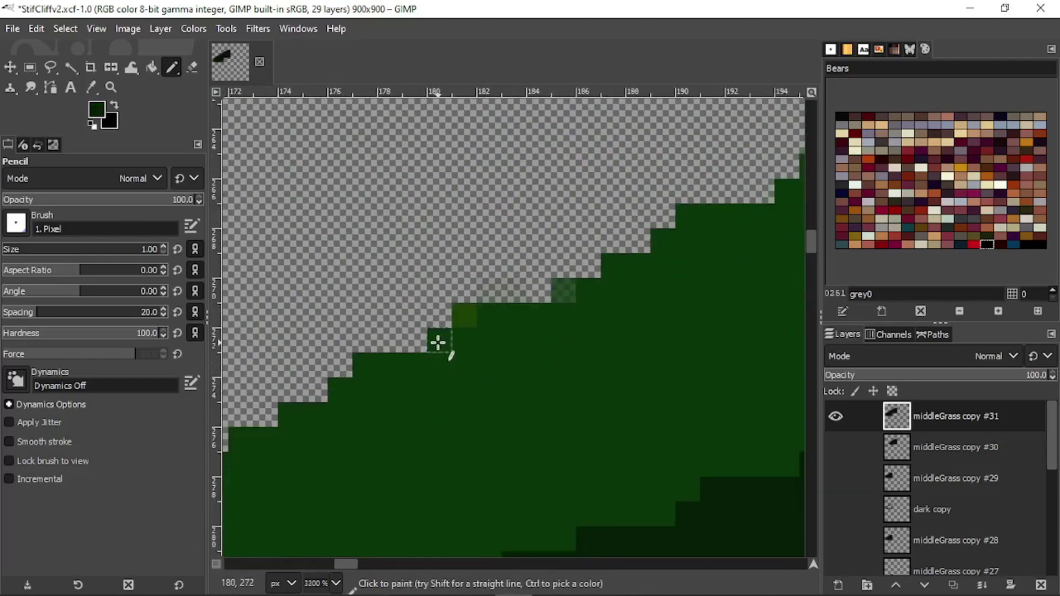
mouse_move(470, 316)
left_mouse_down()
mouse_move(572, 286)
mouse_move(485, 300)
mouse_move(236, 421)
left_mouse_up()
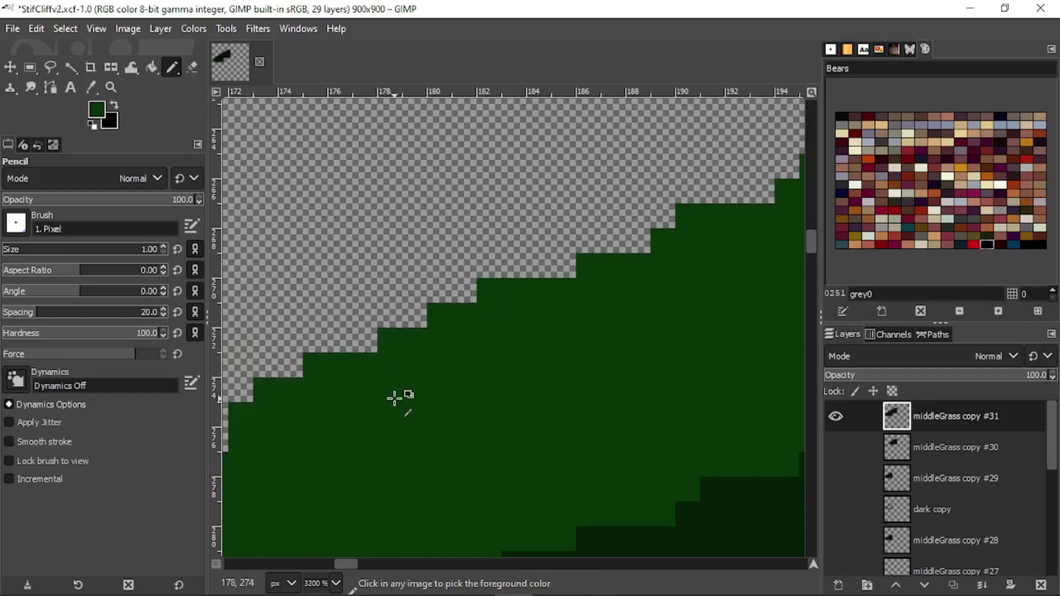
scroll(396, 399, "down", 4, "ctrl")
scroll(409, 400, "up", 4, "ctrl")
scroll(568, 336, "down", 2, "ctrl")
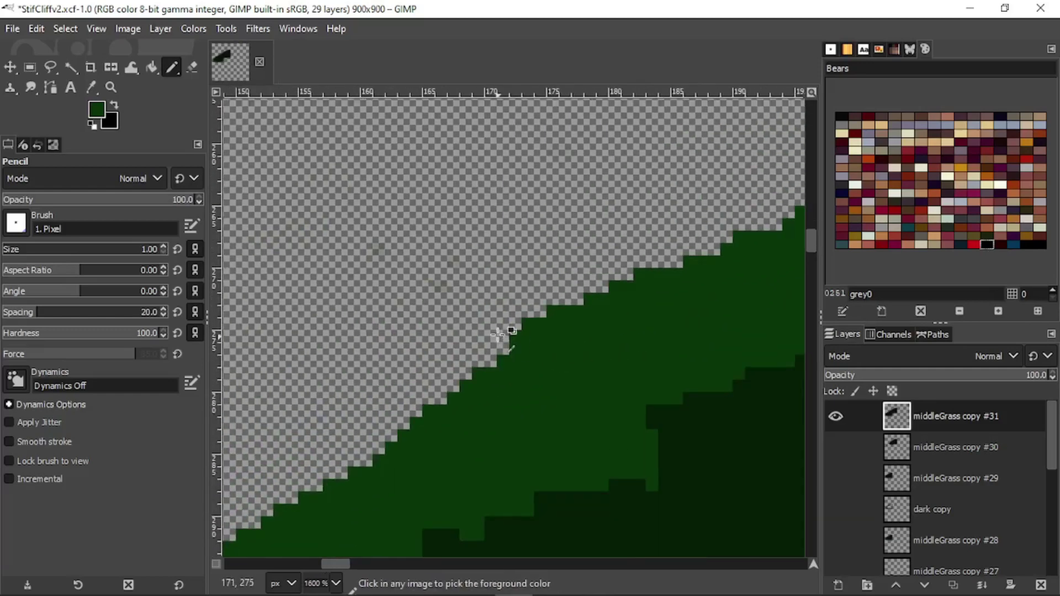
key("shift+e")
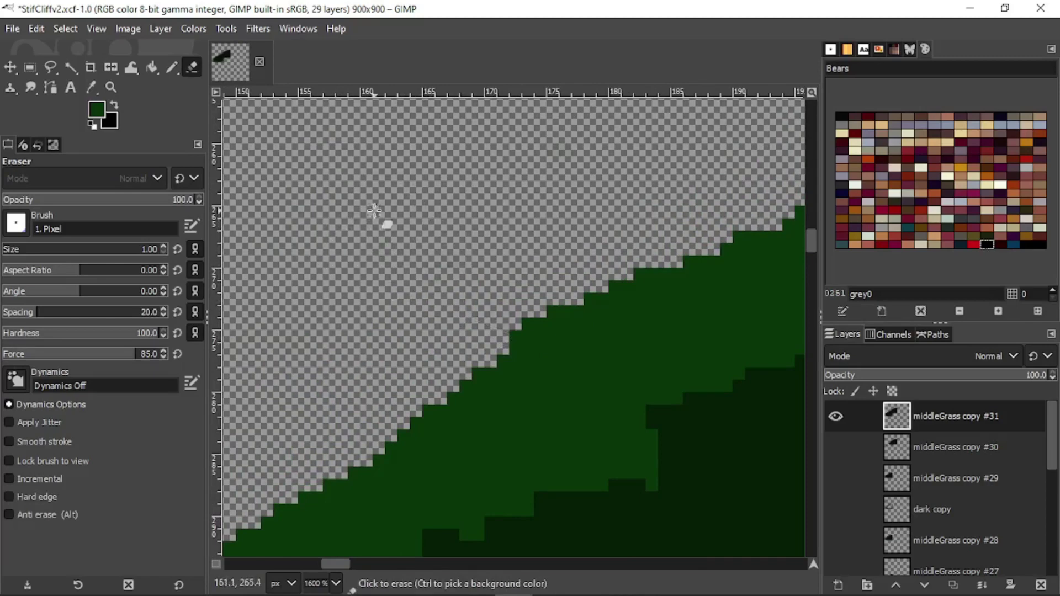
scroll(399, 253, "down", 4, "ctrl")
scroll(394, 256, "up", 3, "ctrl")
middle_click_drag(393, 256, 275, 401)
scroll(526, 287, "down", 1, "ctrl")
scroll(539, 279, "up", 2, "ctrl")
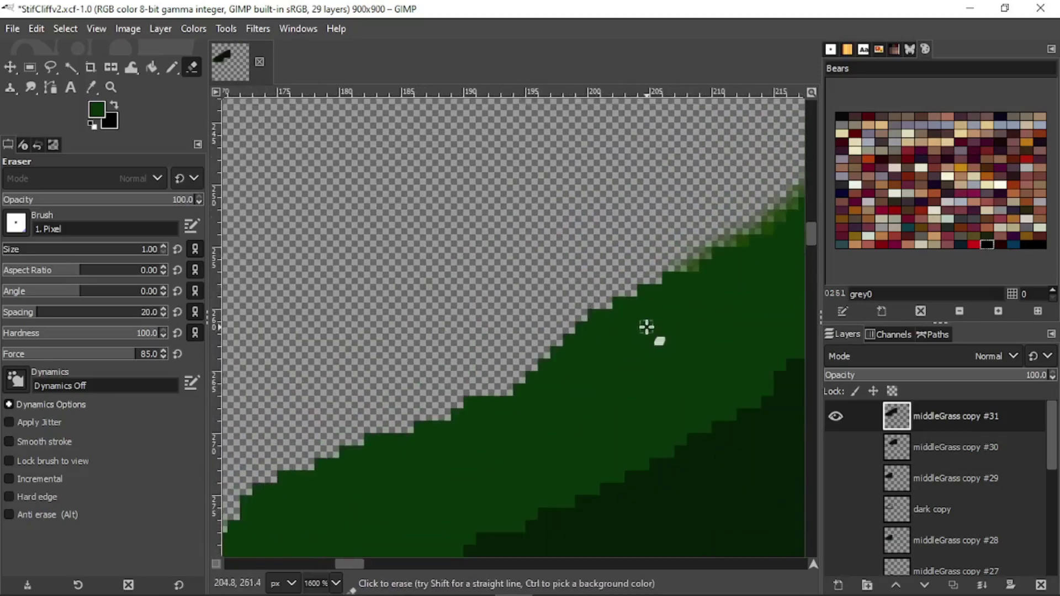
key("n")
- Paint the blurred upper edge of the slope solid green from about x 207 to x 240
scroll(698, 284, "down", 2, "ctrl")
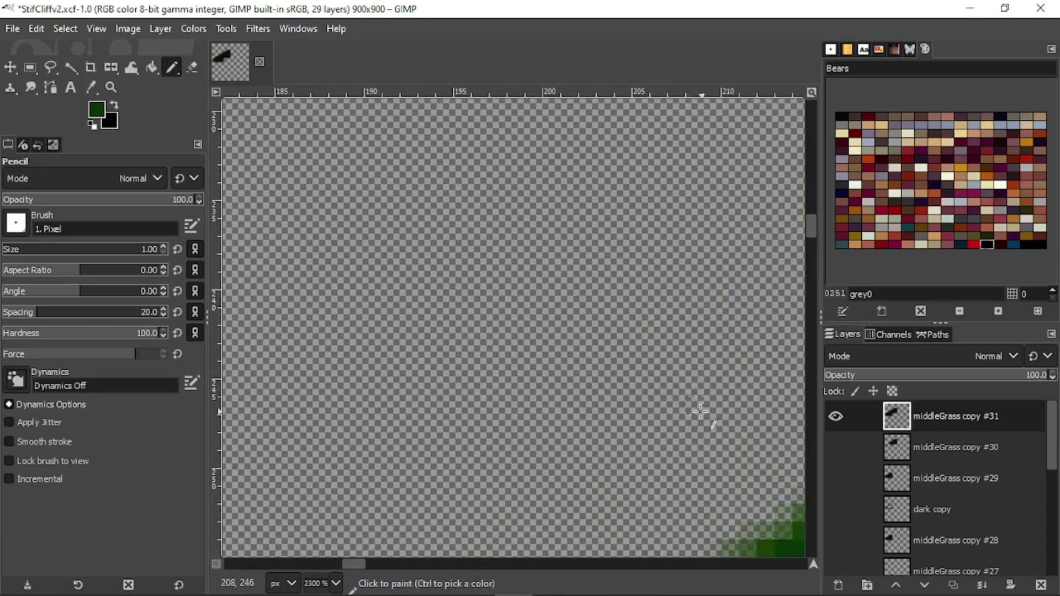
scroll(534, 301, "up", 3, "ctrl")
mouse_move(464, 367)
left_mouse_down()
mouse_move(494, 349)
mouse_move(407, 390)
left_mouse_up()
mouse_move(512, 333)
left_mouse_down()
mouse_move(657, 248)
mouse_move(565, 296)
mouse_move(711, 199)
mouse_move(683, 239)
mouse_move(782, 156)
mouse_move(755, 187)
left_mouse_up()
middle_click_drag(754, 187, 455, 369)
mouse_move(498, 304)
left_mouse_down()
mouse_move(585, 265)
mouse_move(633, 223)
mouse_move(587, 243)
mouse_move(727, 141)
left_mouse_up()
left_click(744, 123)
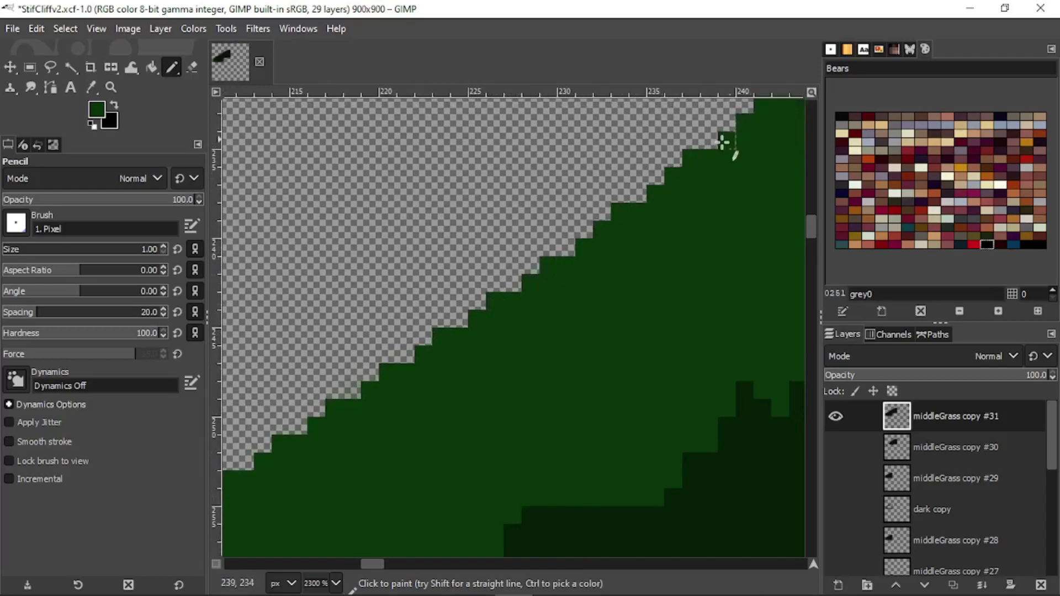
- Even out the slope's stair-stepped green edge with the Pencil from about x 247 to x 279
middle_click_drag(672, 199, 408, 399)
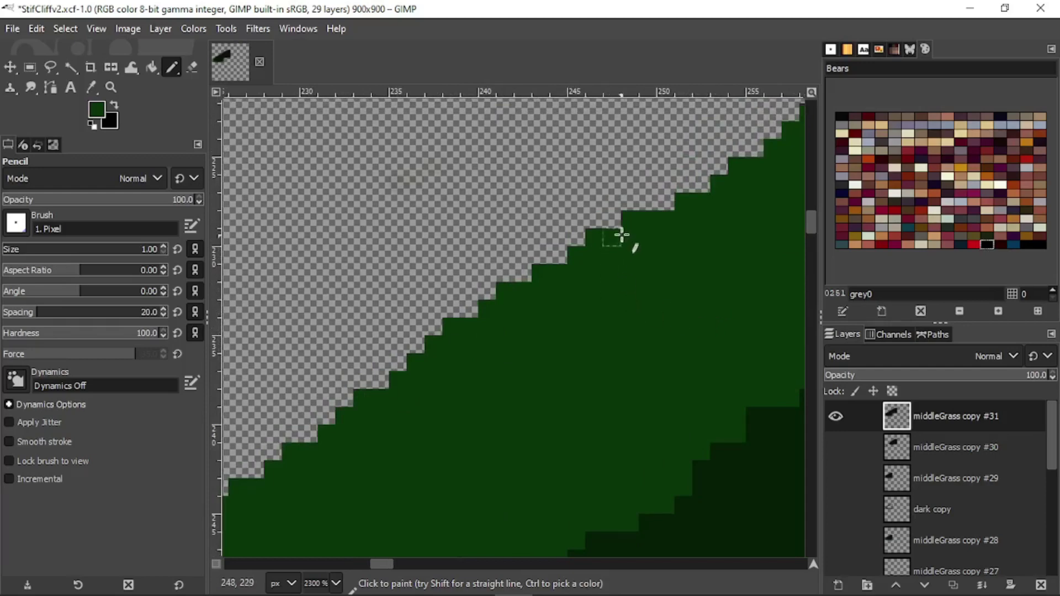
left_click_drag(619, 224, 749, 156)
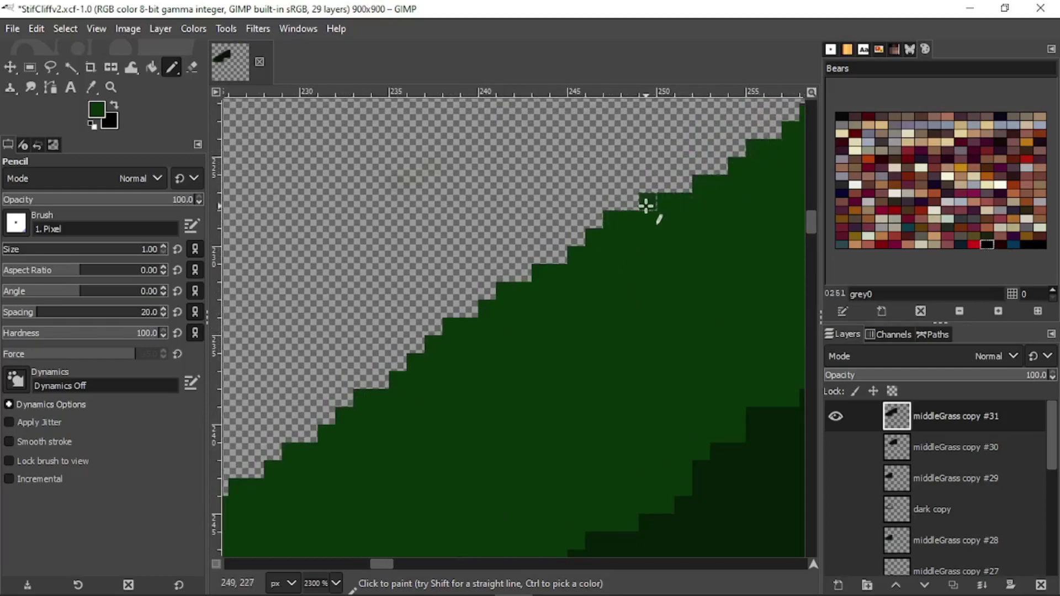
left_click_drag(646, 206, 790, 124)
scroll(703, 272, "down", 2, "ctrl")
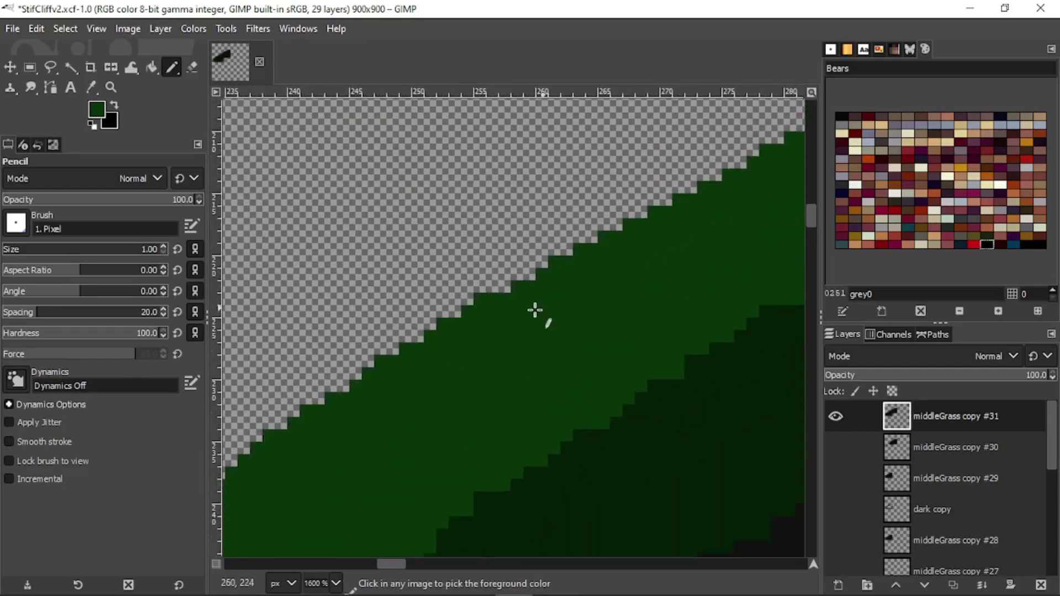
mouse_move(516, 298)
left_mouse_down()
mouse_move(499, 286)
mouse_move(776, 142)
left_mouse_up()
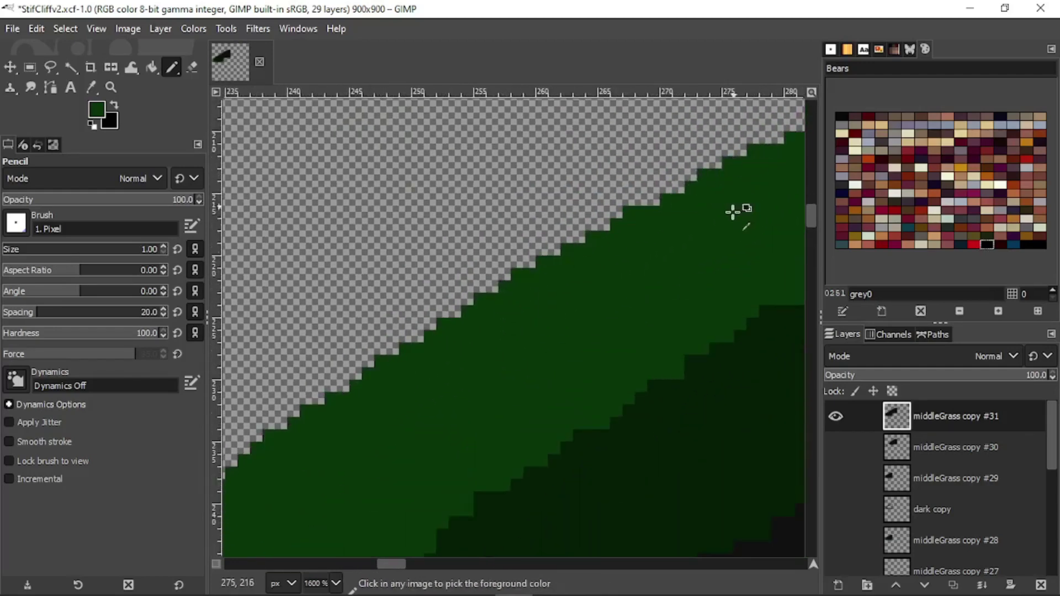
- Continue the green pencil edge along the slope from about x 279 to x 288
scroll(732, 212, "down", 1, "ctrl")
middle_click_drag(700, 241, 450, 381)
scroll(520, 307, "up", 1, "ctrl")
left_click_drag(508, 306, 618, 243)
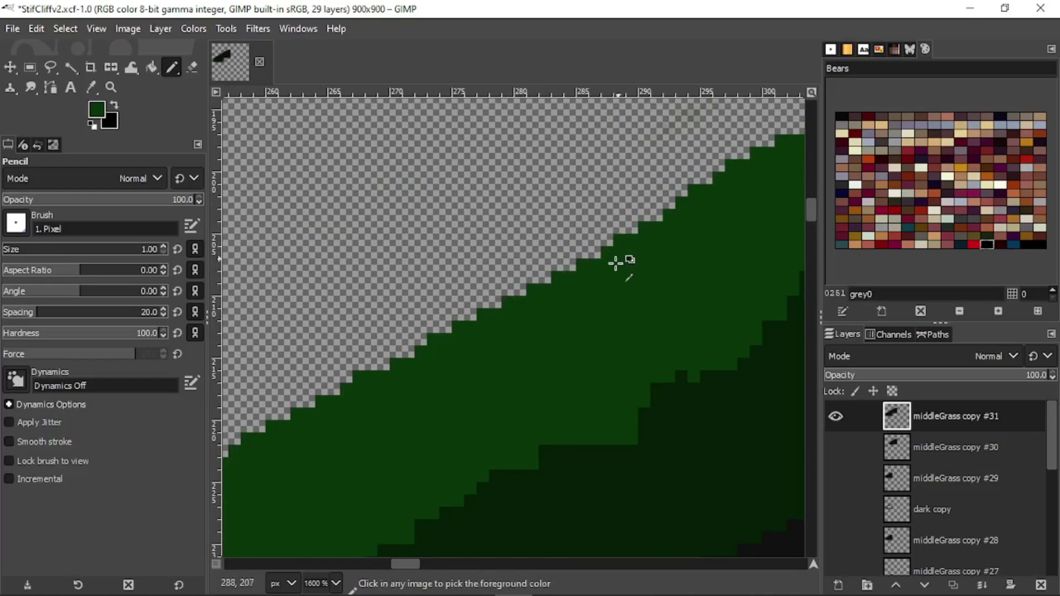
- Sample the dark green and cover the stray lighter pixels beside the black fill around x 310, y 223
scroll(648, 341, "down", 1, "ctrl")
scroll(598, 359, "up", 1, "ctrl")
middle_click_drag(700, 415, 561, 394)
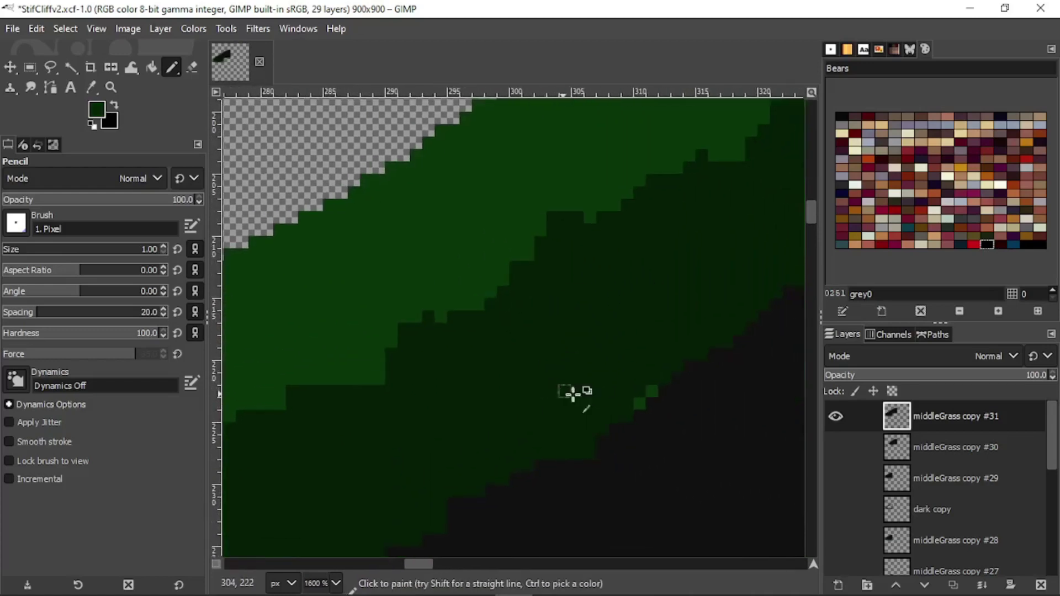
scroll(651, 388, "down", 7, "ctrl")
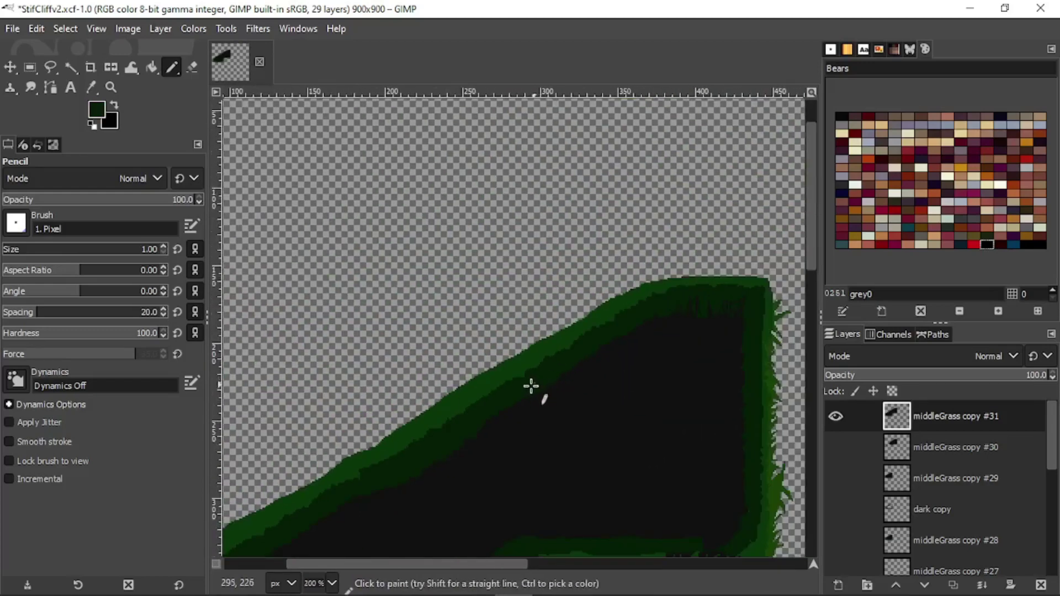
- Smooth the bumps in the slope's upper edge with grass green pixels between about x 163 and x 207
scroll(480, 414, "up", 2, "ctrl")
scroll(449, 429, "up", 3, "ctrl")
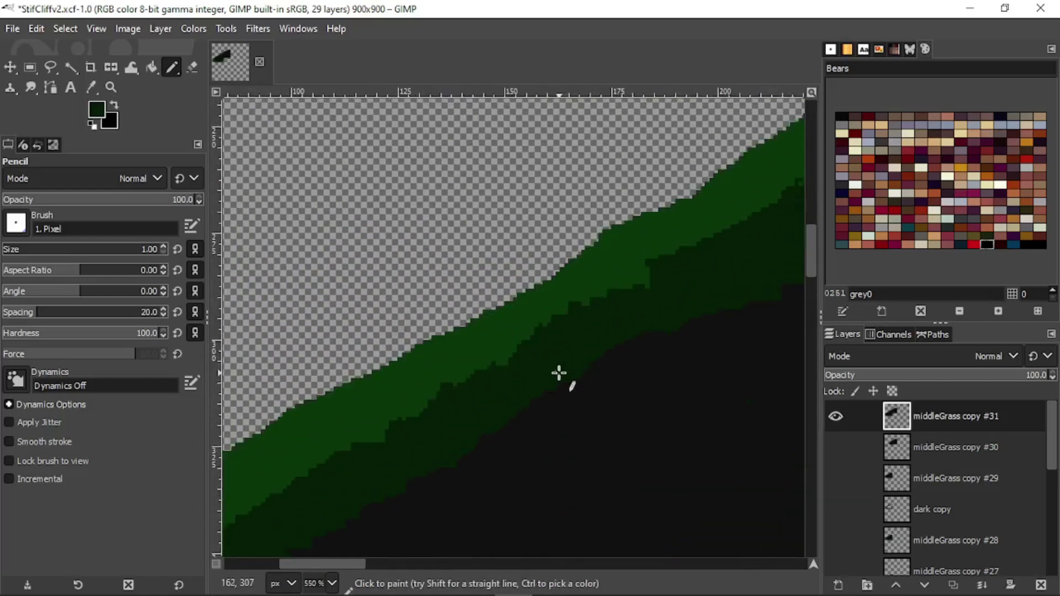
scroll(598, 289, "up", 5, "ctrl")
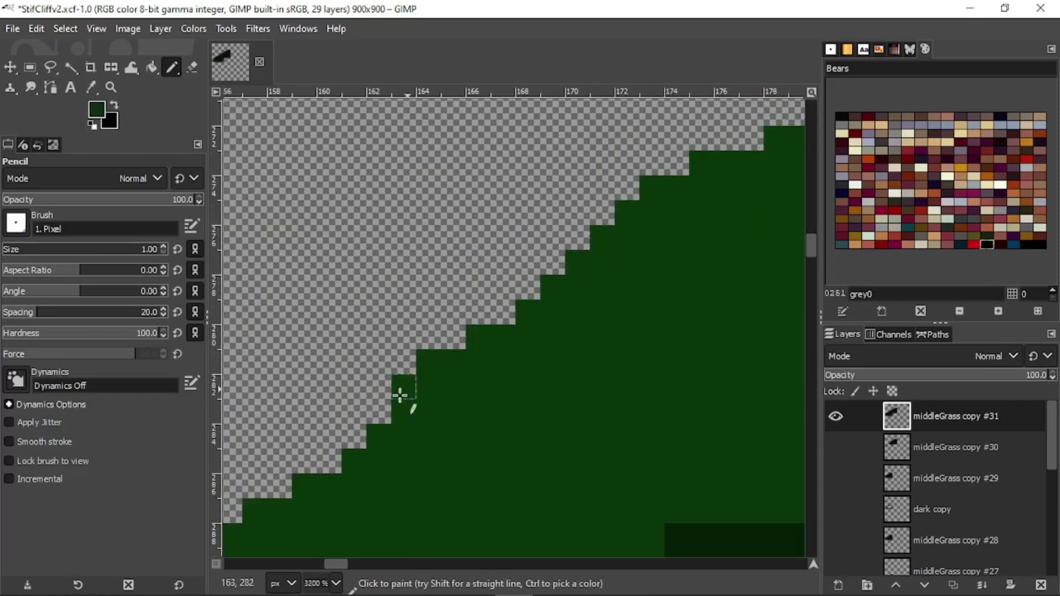
scroll(484, 395, "down", 3, "ctrl")
scroll(485, 395, "up", 3, "ctrl")
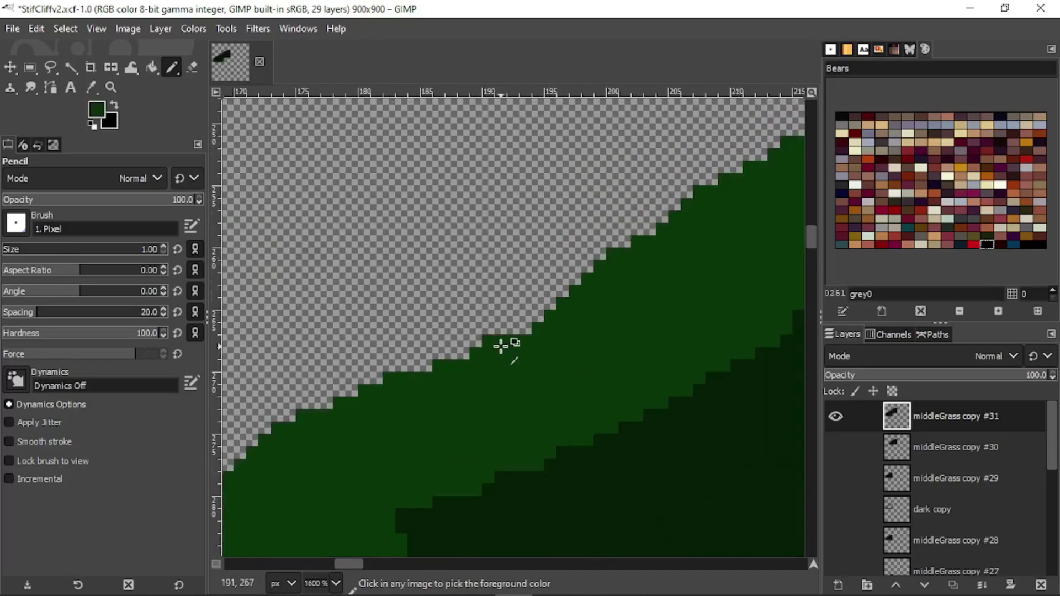
left_click(544, 303)
mouse_move(547, 303)
left_mouse_down()
mouse_move(499, 340)
mouse_move(632, 243)
mouse_move(404, 364)
mouse_move(581, 268)
left_mouse_up()
left_click(696, 194, "shift")
scroll(667, 276, "down", 3, "ctrl")
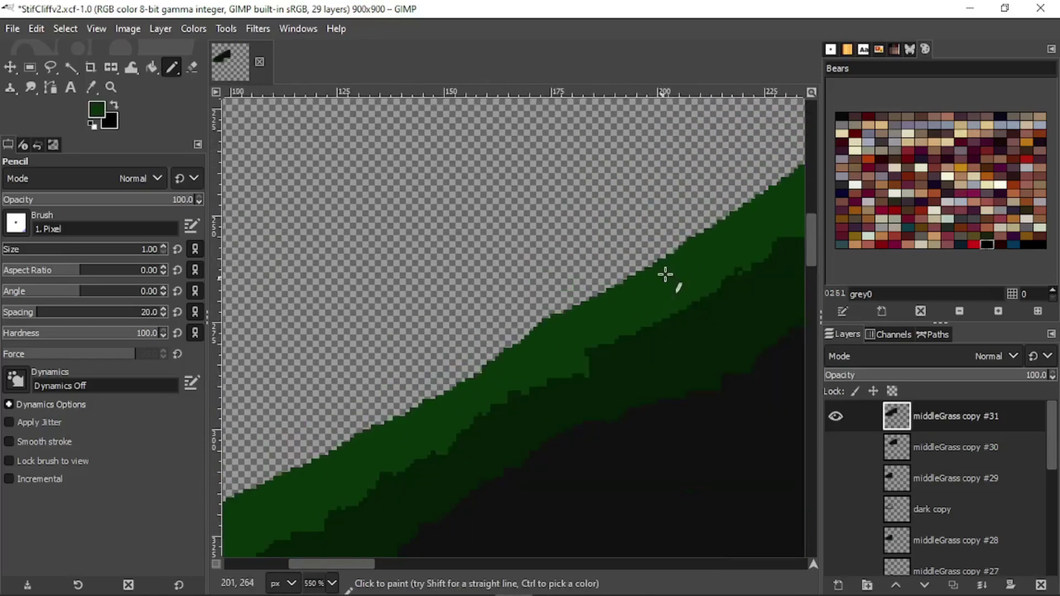
- Sample the dark green and pencil pixels along the boundary between the two greens around x 222 and x 178
left_click(491, 451, "ctrl")
left_click(505, 425)
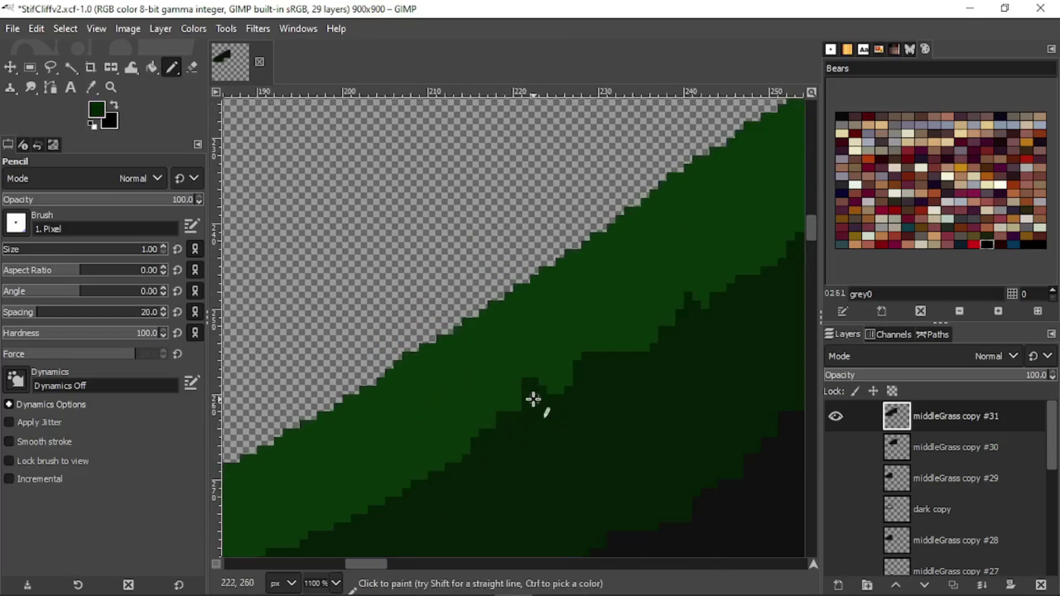
scroll(532, 421, "down", 4, "ctrl")
scroll(532, 421, "up", 4, "ctrl")
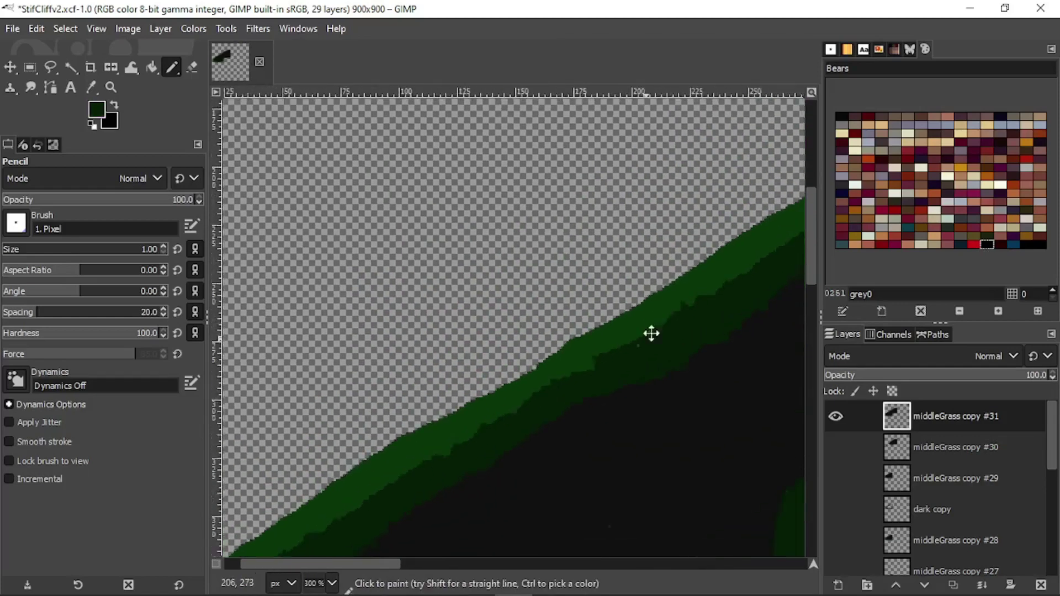
scroll(553, 348, "up", 3, "ctrl")
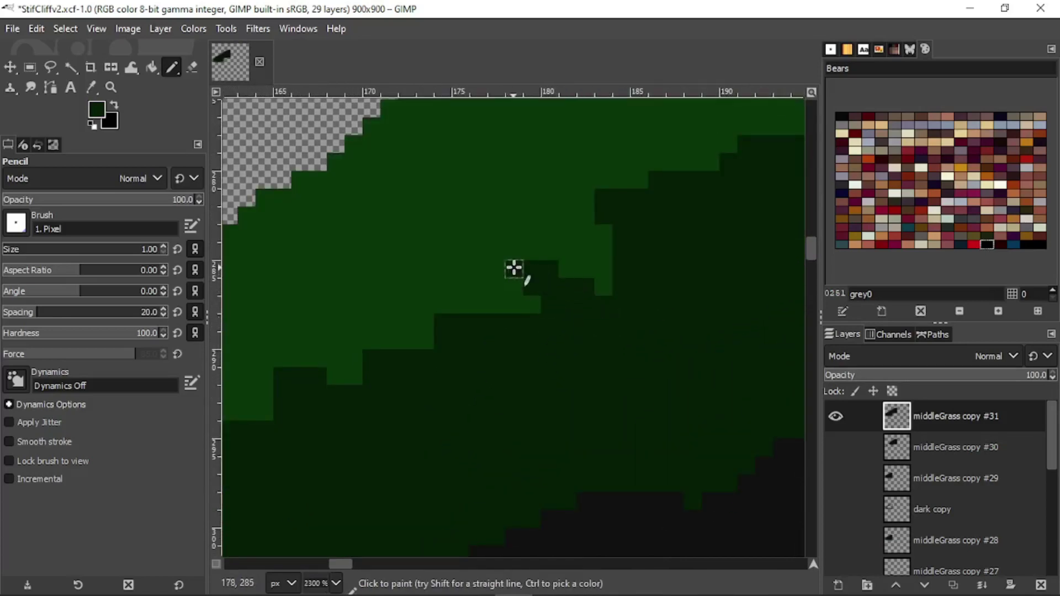
scroll(552, 337, "down", 7, "ctrl")
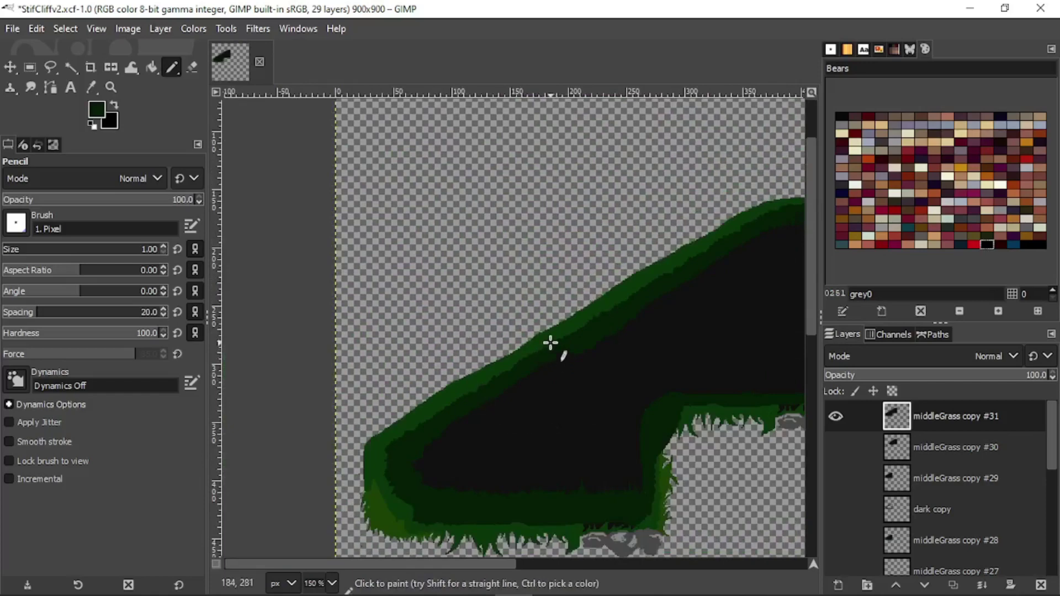
- Sample the grass green and even out the slope's upper edge from about x 302 to x 365
scroll(635, 284, "up", 6, "ctrl")
scroll(432, 334, "up", 1, "ctrl")
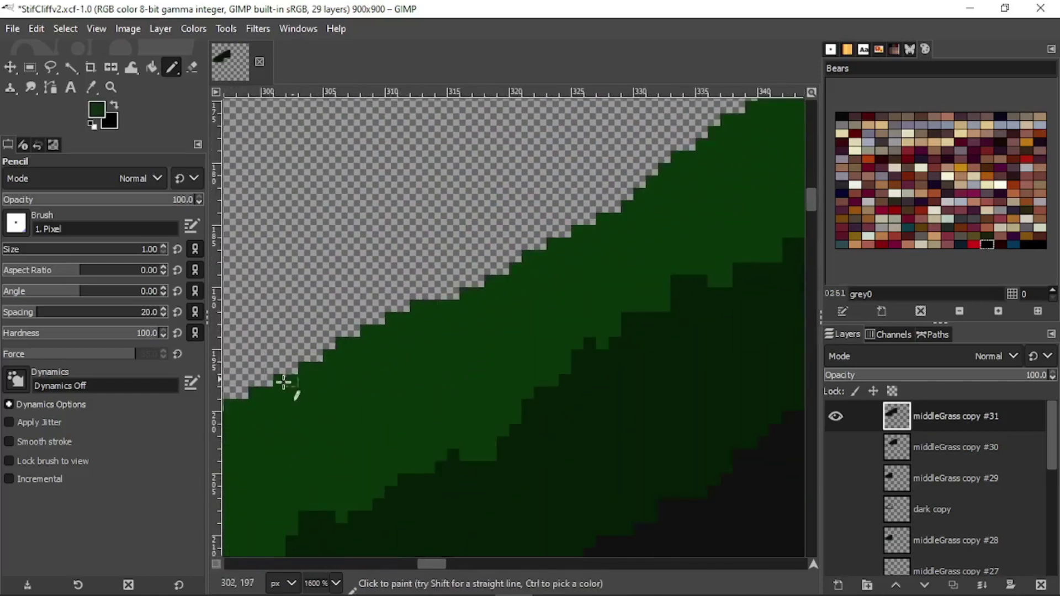
mouse_move(450, 294)
left_mouse_down()
mouse_move(522, 246)
mouse_move(522, 260)
mouse_move(508, 260)
mouse_move(601, 216)
mouse_move(594, 208)
left_mouse_up()
mouse_move(628, 208)
middle_mouse_down()
mouse_move(497, 341)
mouse_move(448, 363)
middle_mouse_up()
mouse_move(482, 307)
left_mouse_down()
mouse_move(675, 198)
mouse_move(383, 371)
mouse_move(521, 303)
mouse_move(487, 310)
mouse_move(310, 407)
mouse_move(742, 162)
mouse_move(740, 177)
left_mouse_up()
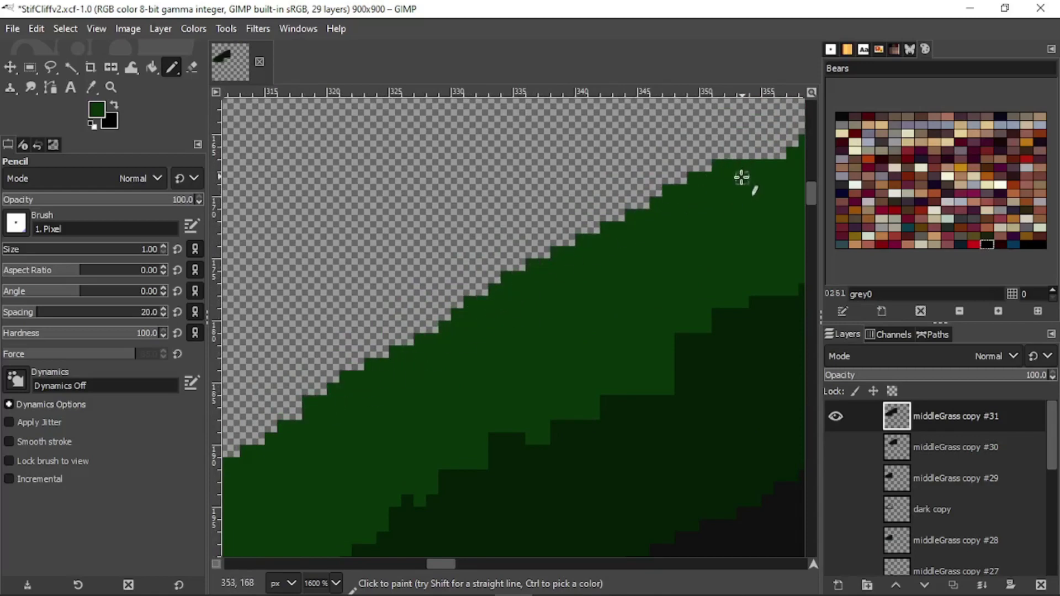
mouse_move(740, 177)
middle_mouse_down()
mouse_move(681, 248)
mouse_move(377, 368)
middle_mouse_up()
mouse_move(377, 368)
left_mouse_down()
mouse_move(546, 294)
mouse_move(607, 294)
mouse_move(429, 356)
mouse_move(457, 339)
mouse_move(483, 345)
mouse_move(471, 329)
mouse_move(532, 302)
left_mouse_up()
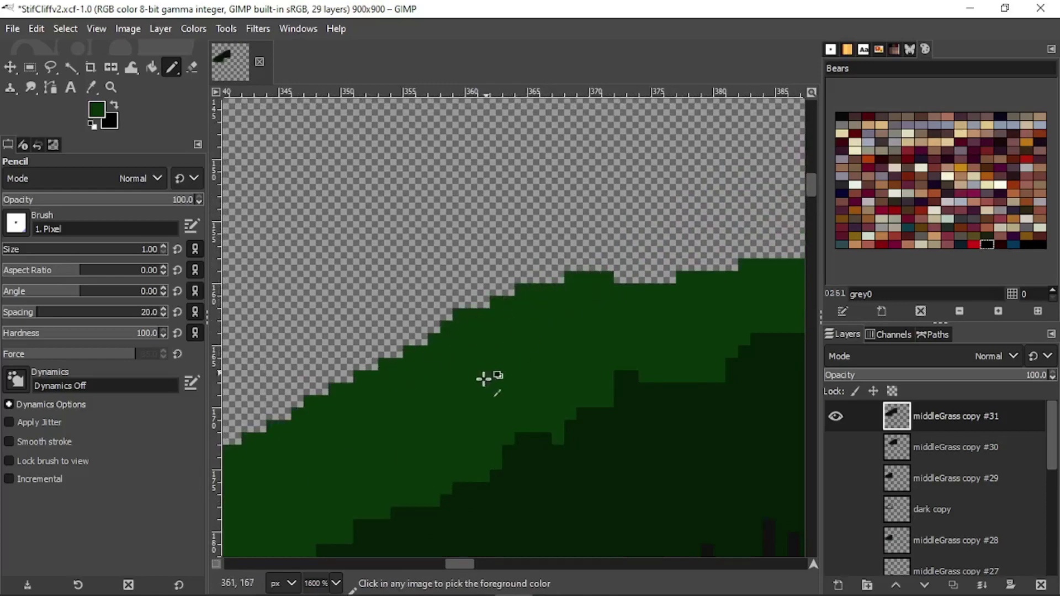
- Level the dip in the crest's upper edge with grass green pixels from about x 367 to x 382
scroll(464, 409, "down", 4, "ctrl")
scroll(481, 411, "up", 2, "ctrl")
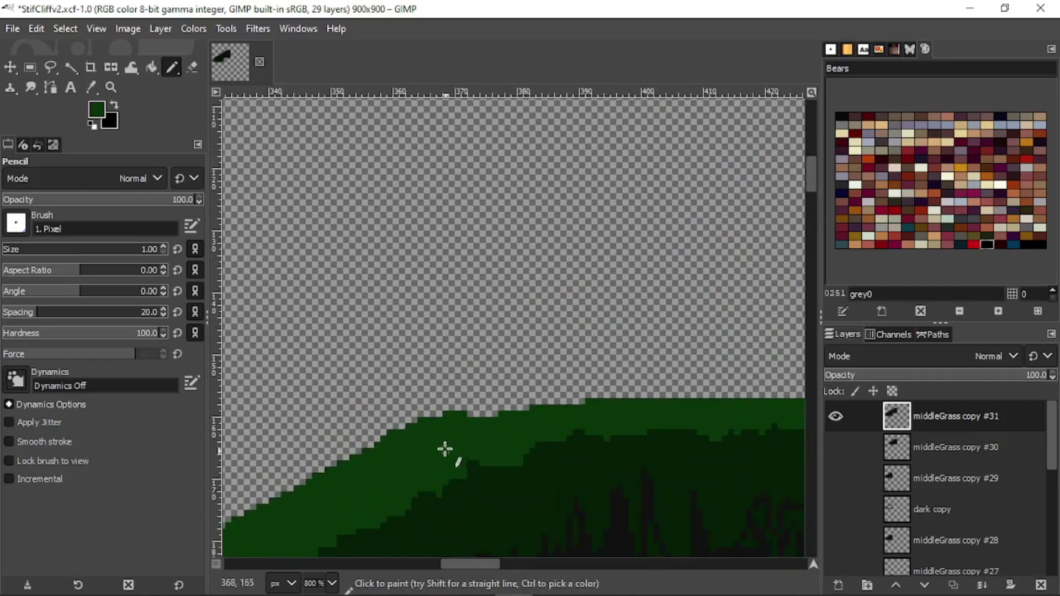
scroll(445, 447, "up", 3, "ctrl")
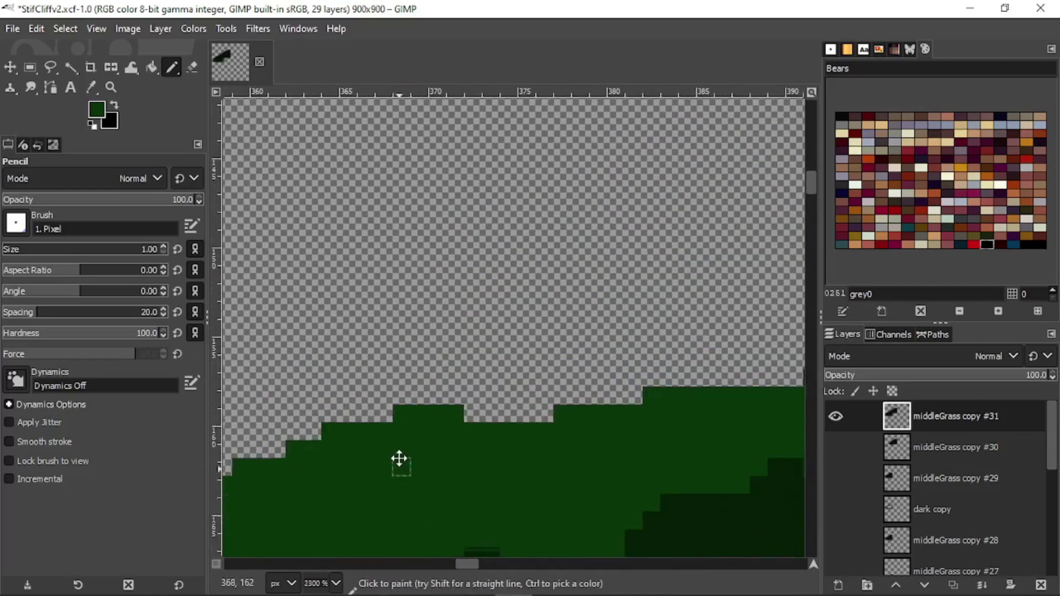
middle_click_drag(400, 458, 402, 408)
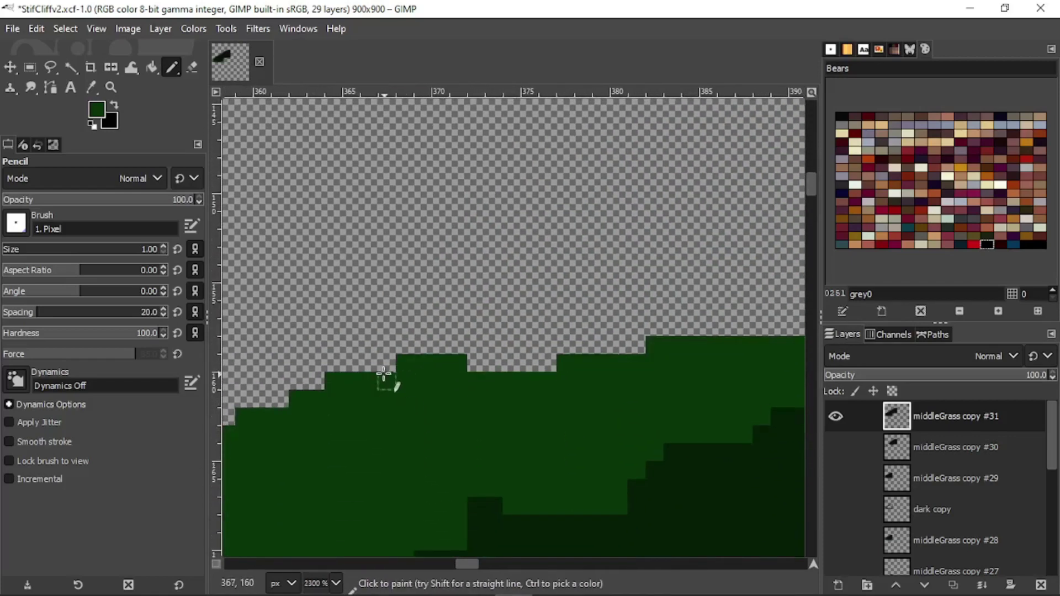
mouse_move(387, 365)
left_mouse_down()
mouse_move(526, 343)
mouse_move(554, 359)
mouse_move(456, 371)
left_mouse_up()
scroll(456, 371, "down", 8, "ctrl")
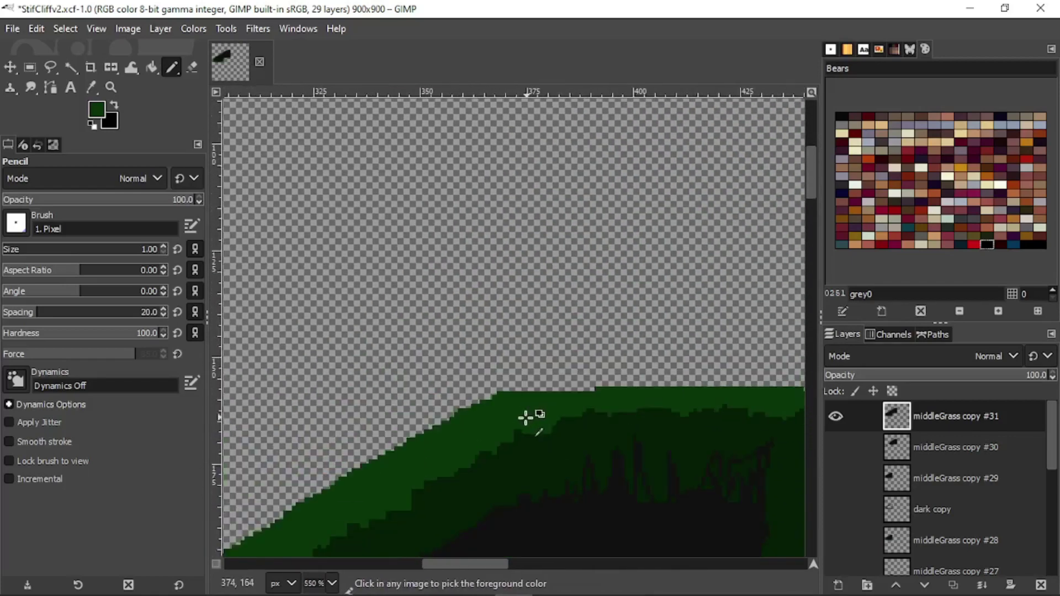
- Save StifCliffv2.xcf and switch to the Unity editor showing TestScene1
scroll(528, 360, "up", 4, "ctrl")
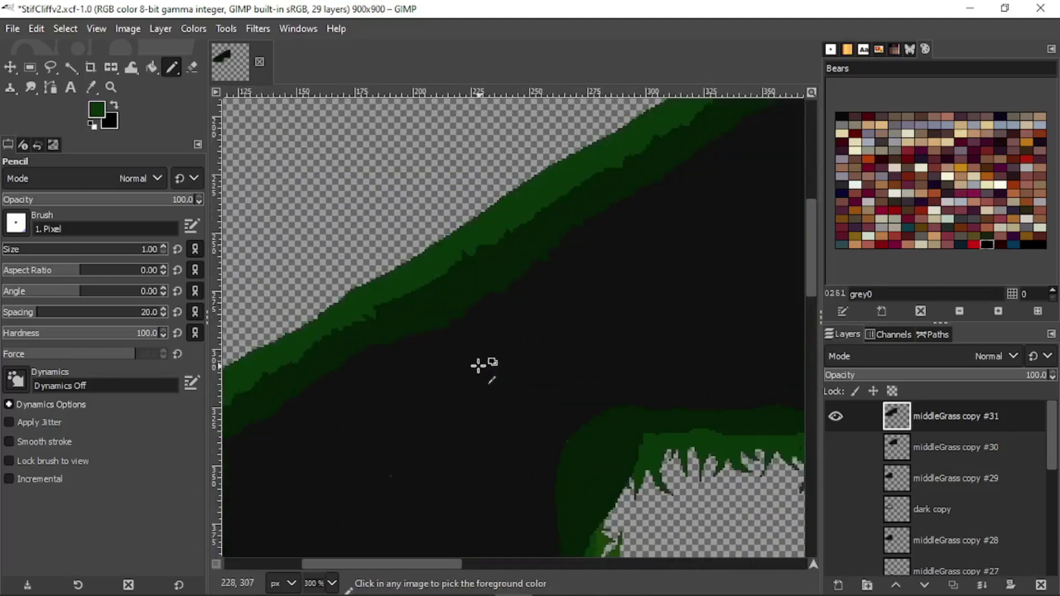
key("ctrl+s")
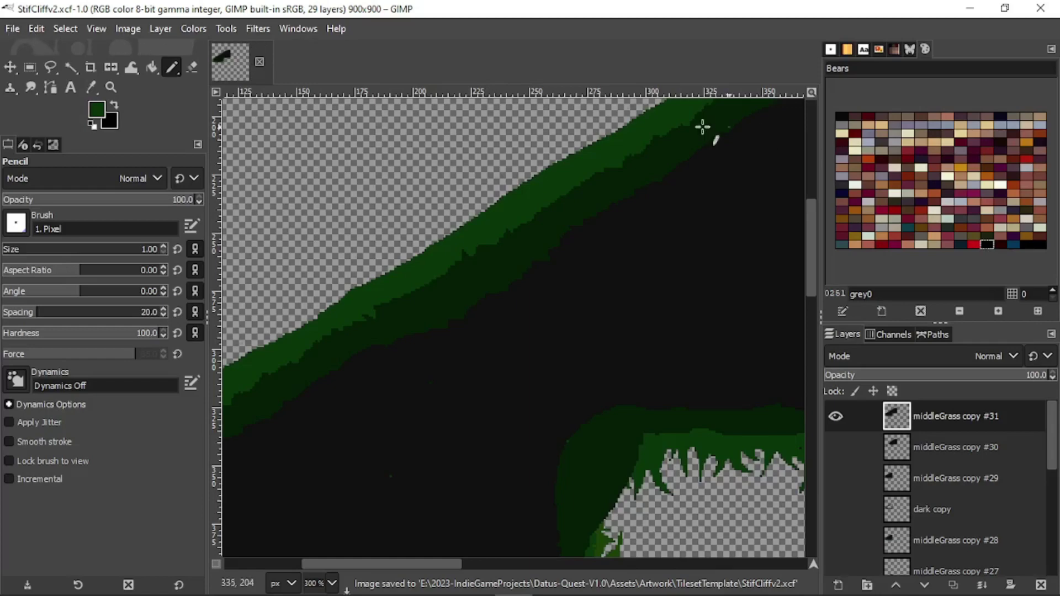
key("alt+Tab")
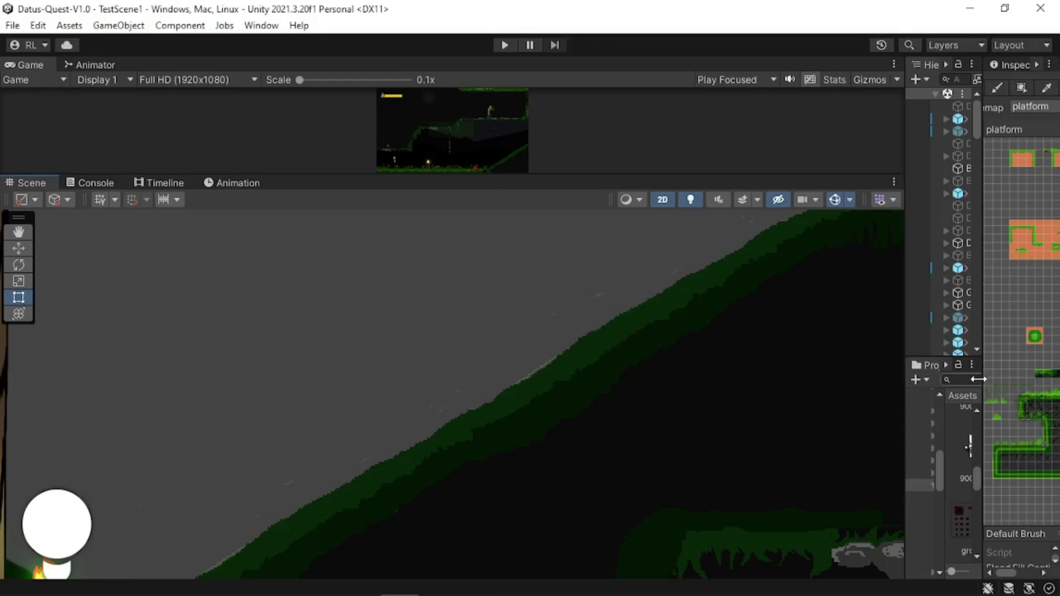
- Widen the Tile Palette area and load the StiffCliff2 palette
left_click_drag(980, 380, 727, 379)
left_click(830, 130)
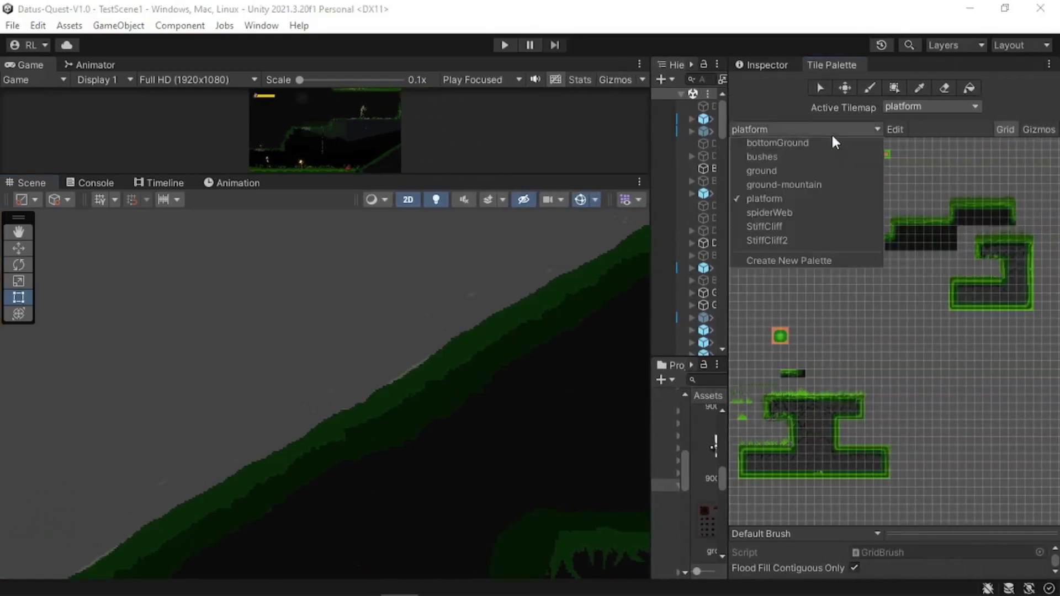
left_click(790, 240)
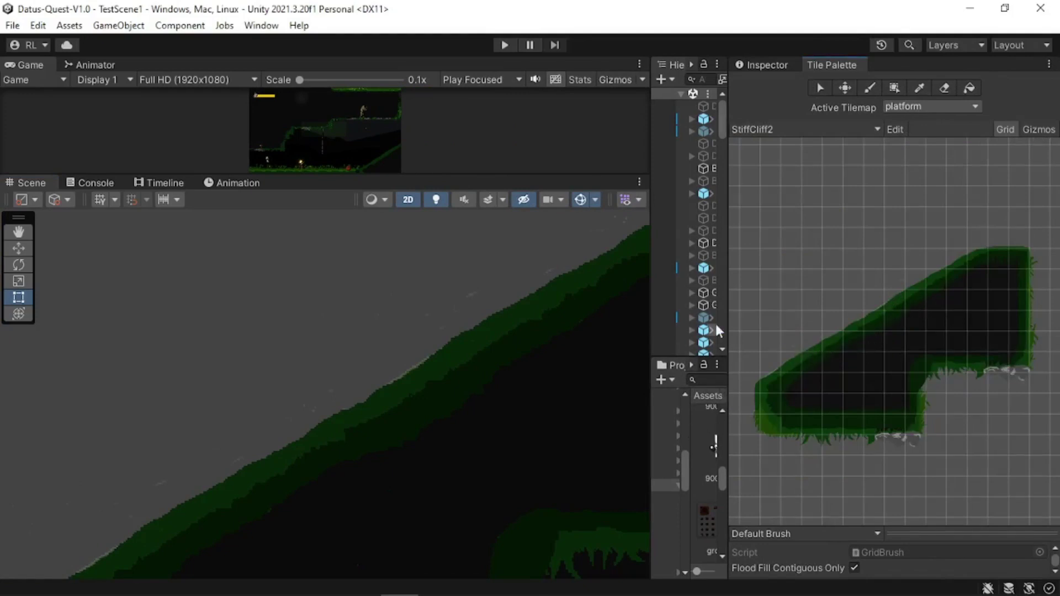
- Collapse TestScene1 in the hierarchy and enlarge the Project window to show the StifCliffv2 assets in the TilesetTemplate folder
left_click(680, 95)
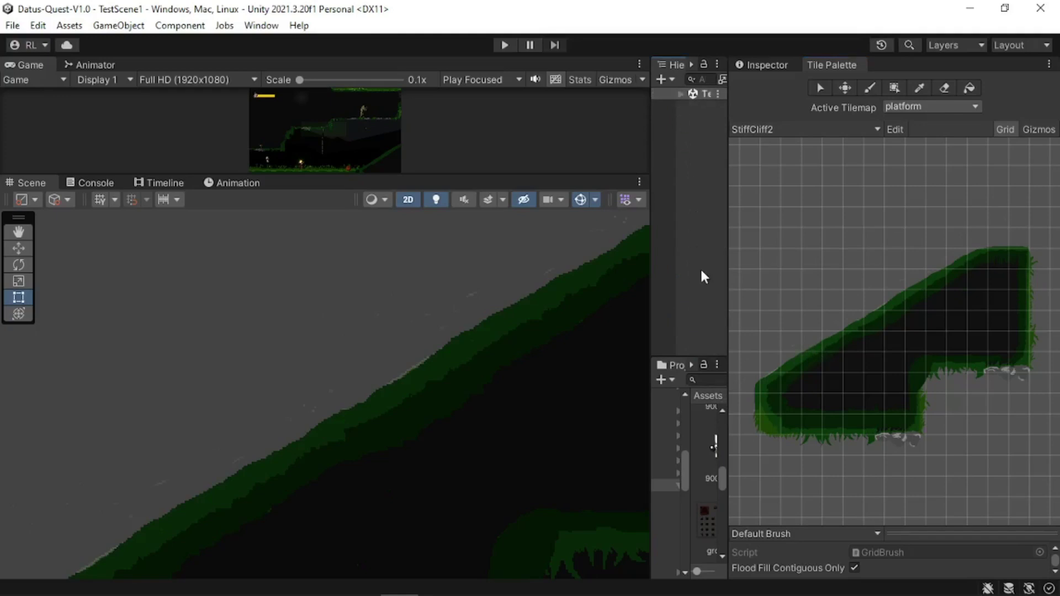
left_click(689, 364)
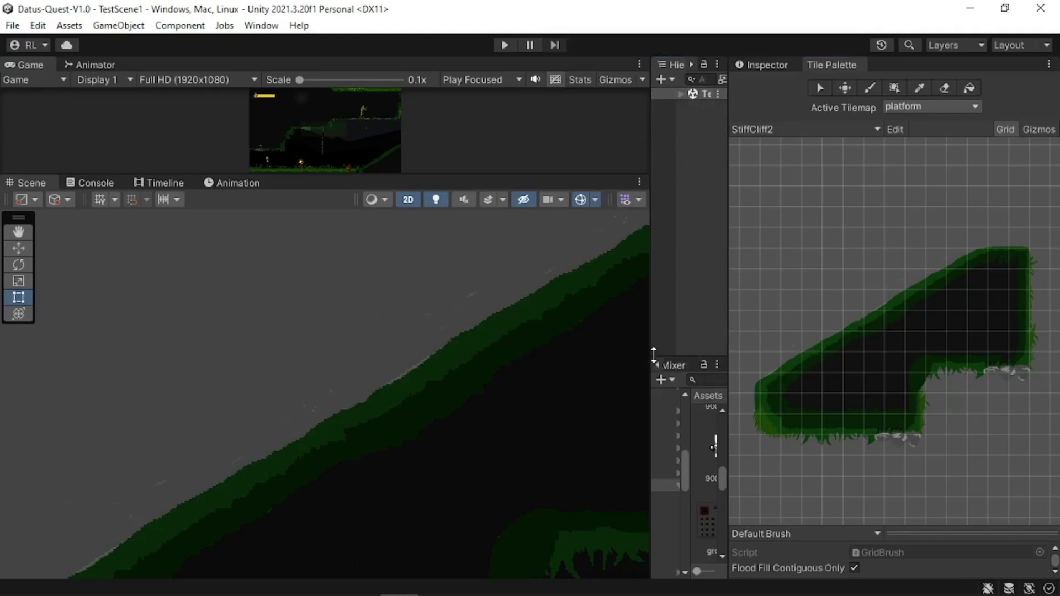
left_click_drag(652, 354, 410, 349)
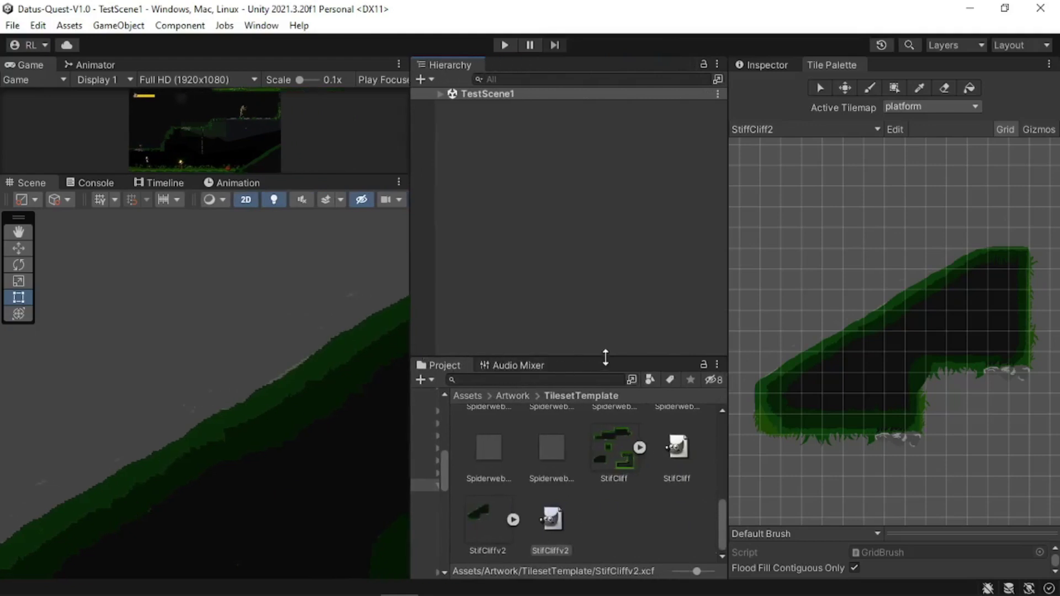
left_click_drag(605, 358, 610, 146)
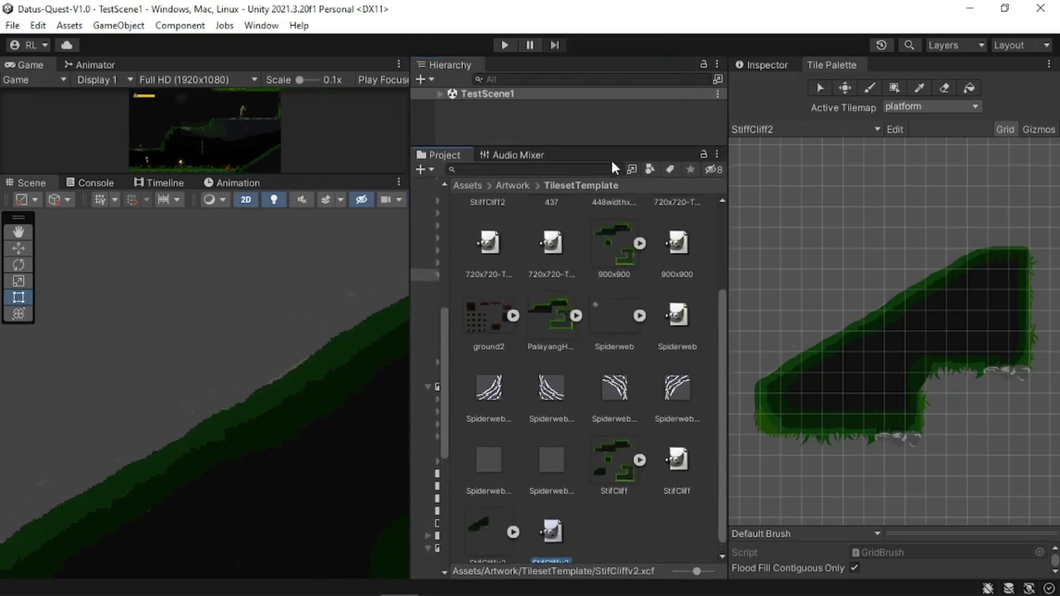
scroll(623, 453, "down", 1)
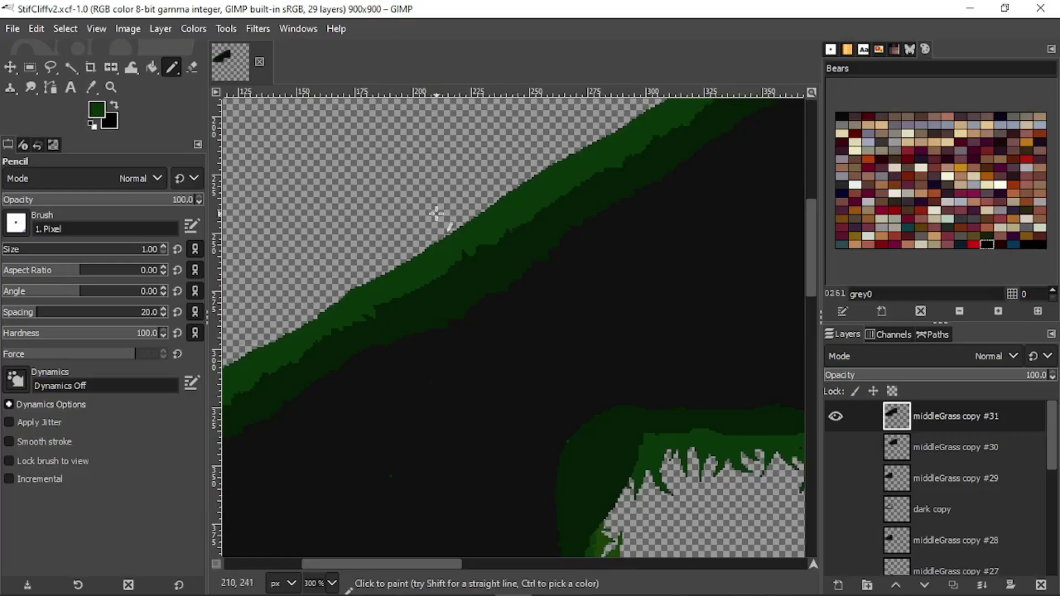
- Switch to GIMP and export the cliff artwork to the TilesetTemplate folder as StifCliffv2.psd, replacing the existing file
scroll(386, 223, "down", 5, "ctrl")
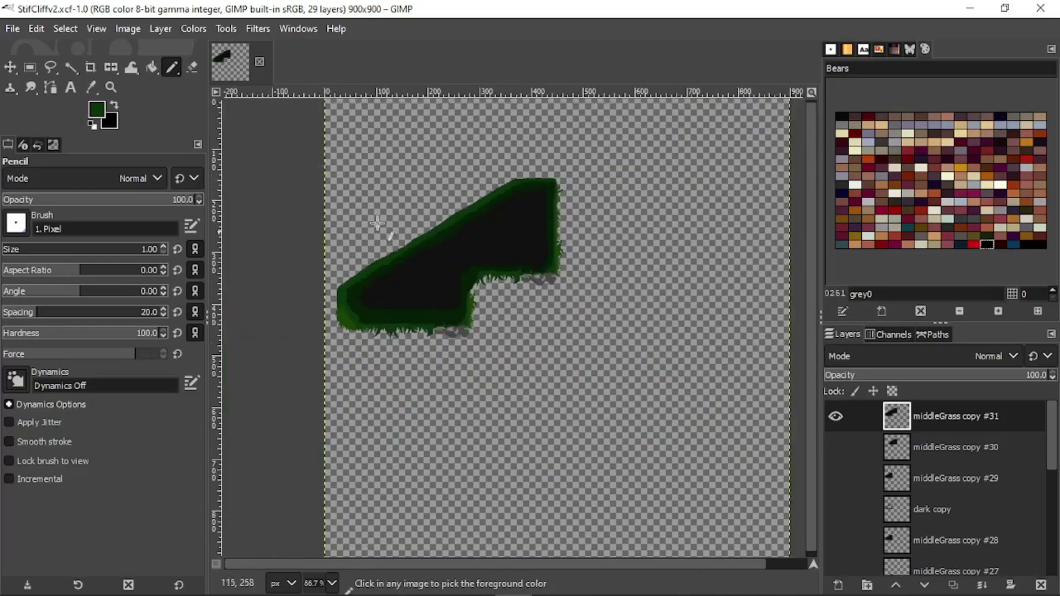
left_click(19, 31)
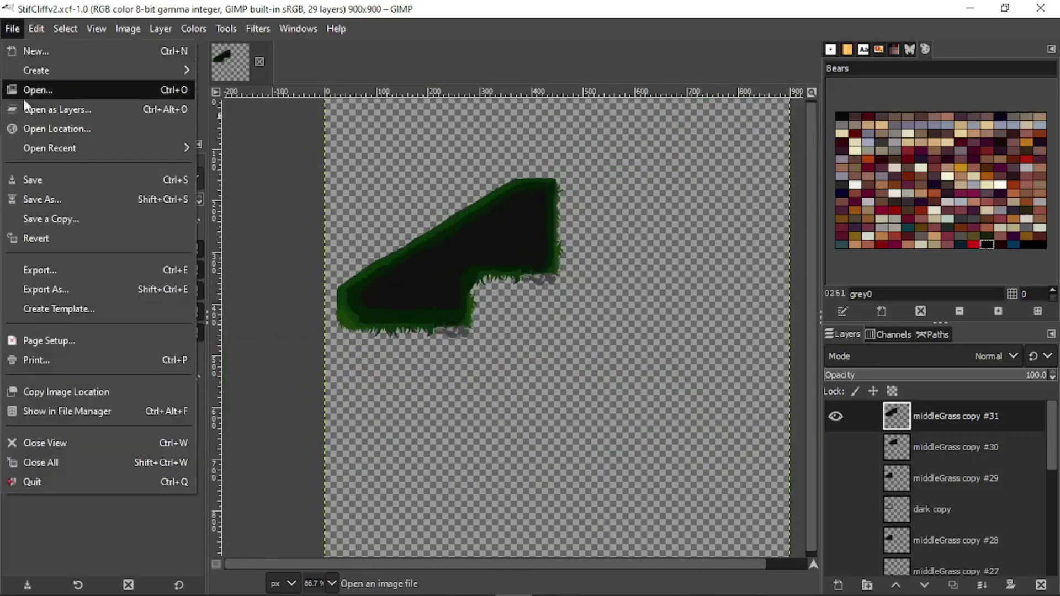
left_click(76, 287)
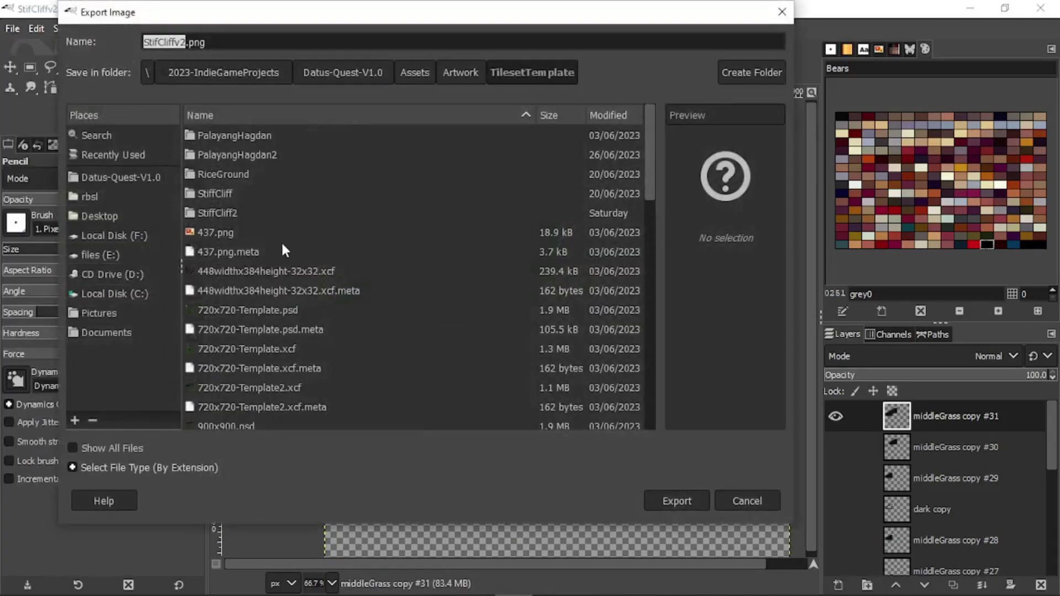
scroll(266, 245, "down", 10)
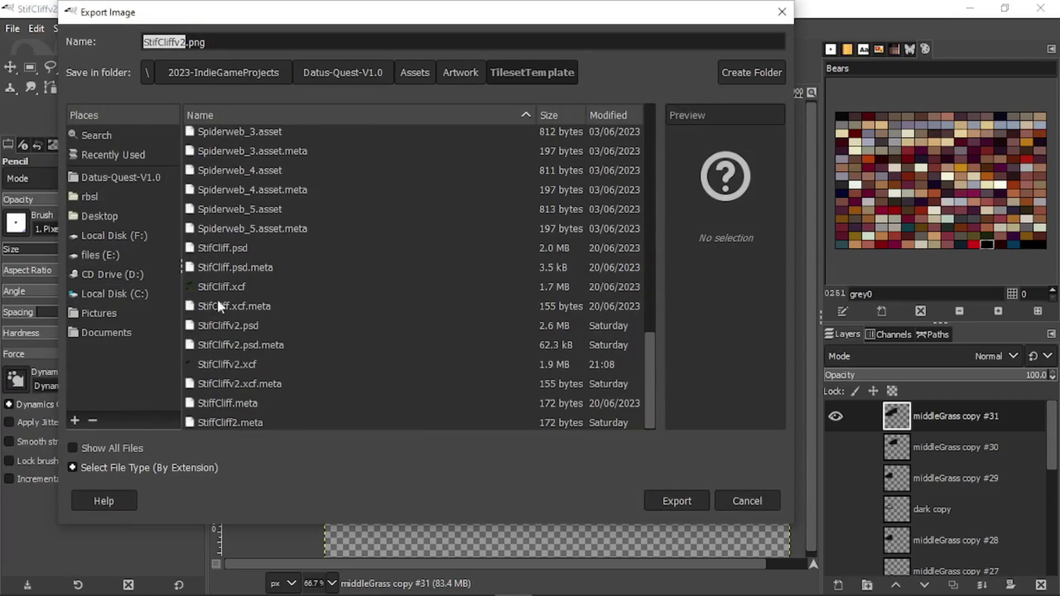
scroll(253, 283, "up", 1)
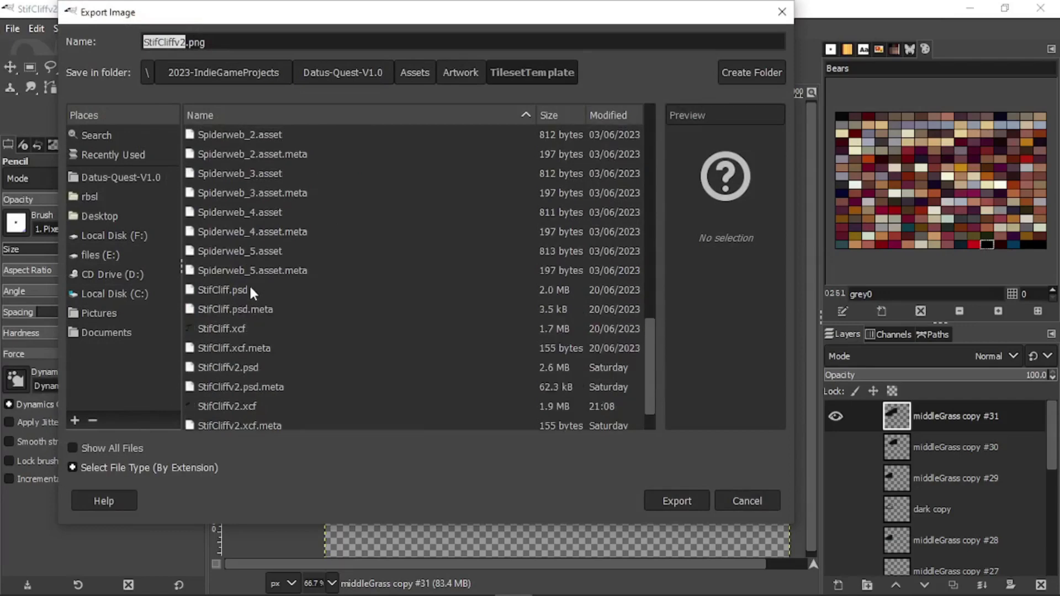
scroll(247, 283, "down", 1)
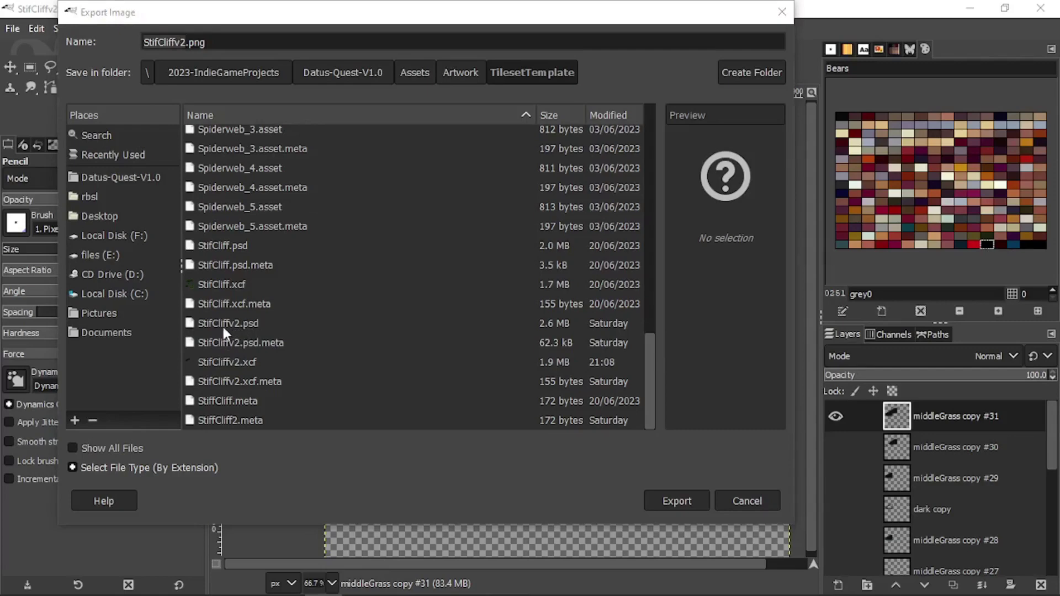
left_click(254, 49)
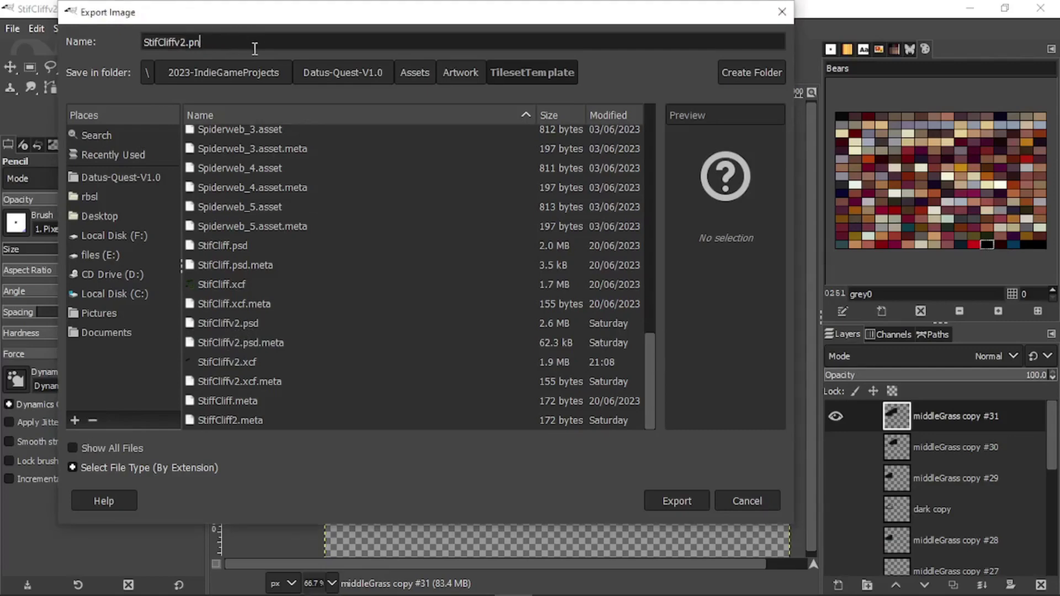
type("psd")
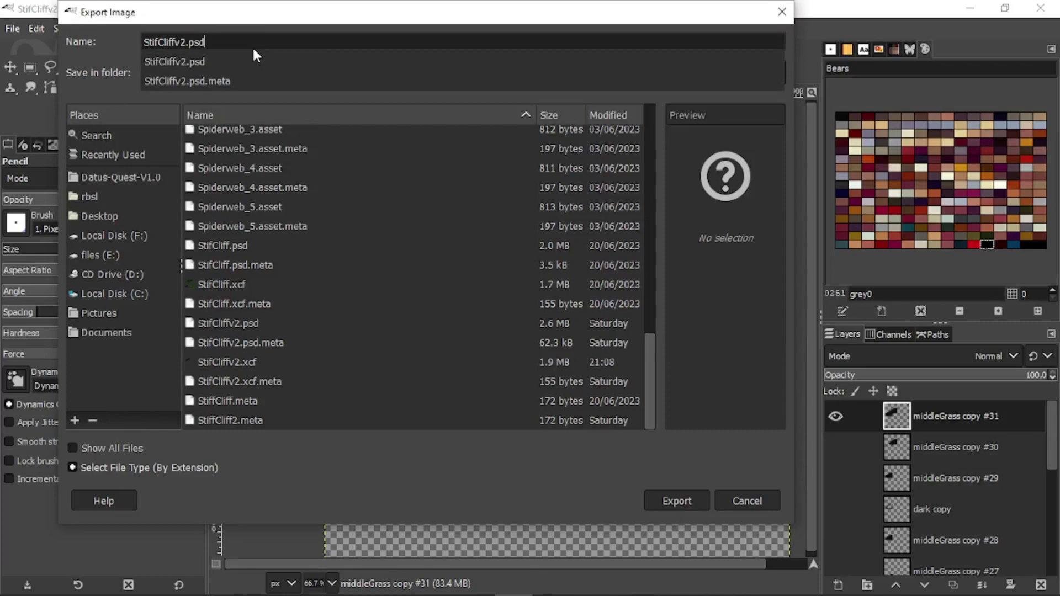
left_click(224, 58)
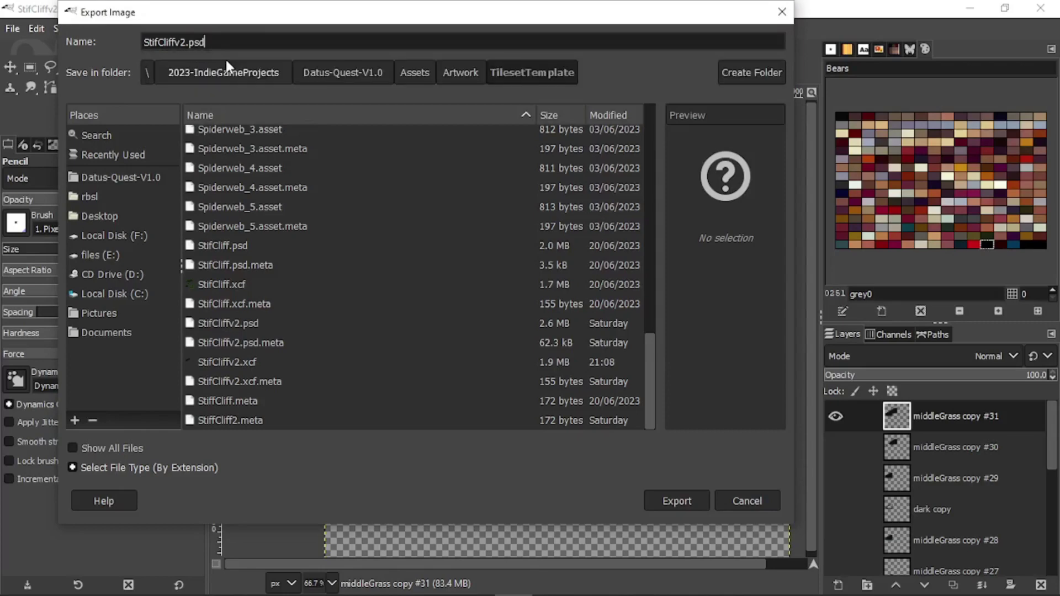
left_click(683, 502)
left_click(499, 335)
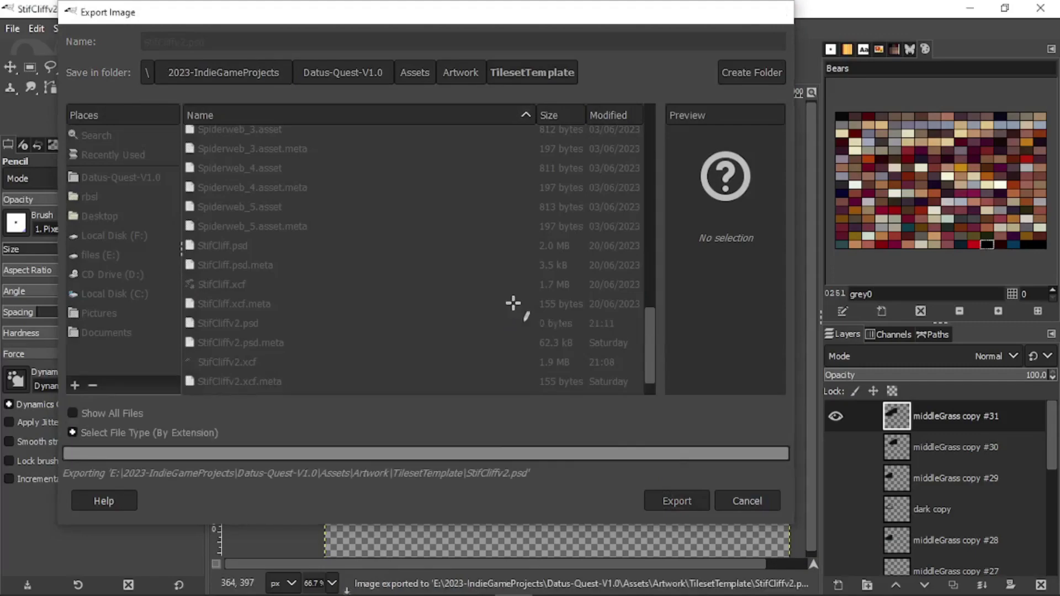
- Switch to the Unity editor and inspect the re-exported cliff's lower end and grass edge in the scene
key("alt+Tab")
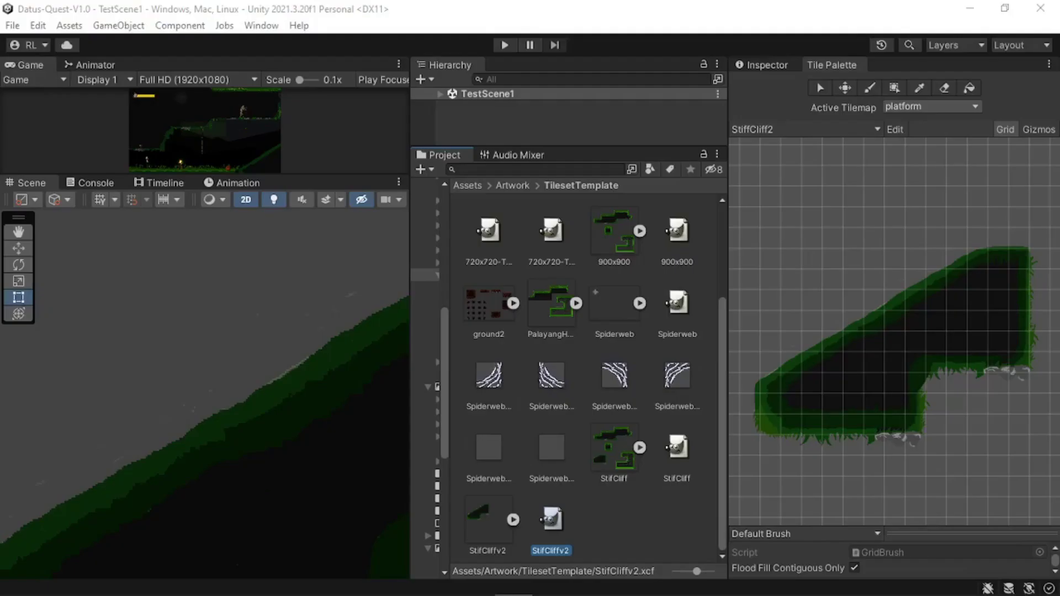
middle_click_drag(191, 413, 125, 314)
scroll(178, 408, "up", 13)
scroll(182, 340, "down", 2)
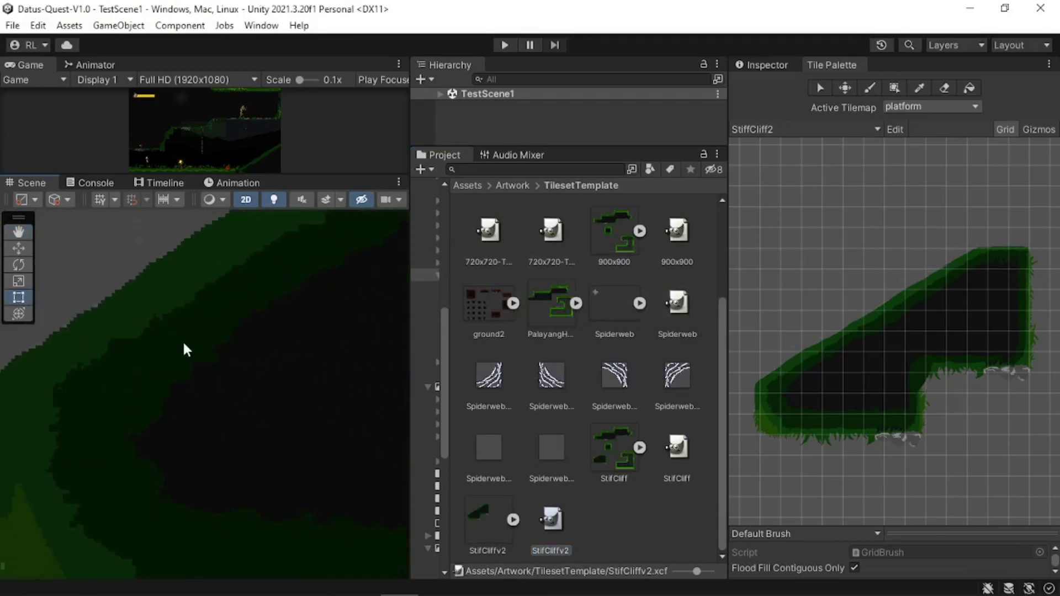
scroll(247, 319, "down", 4)
scroll(224, 325, "down", 3)
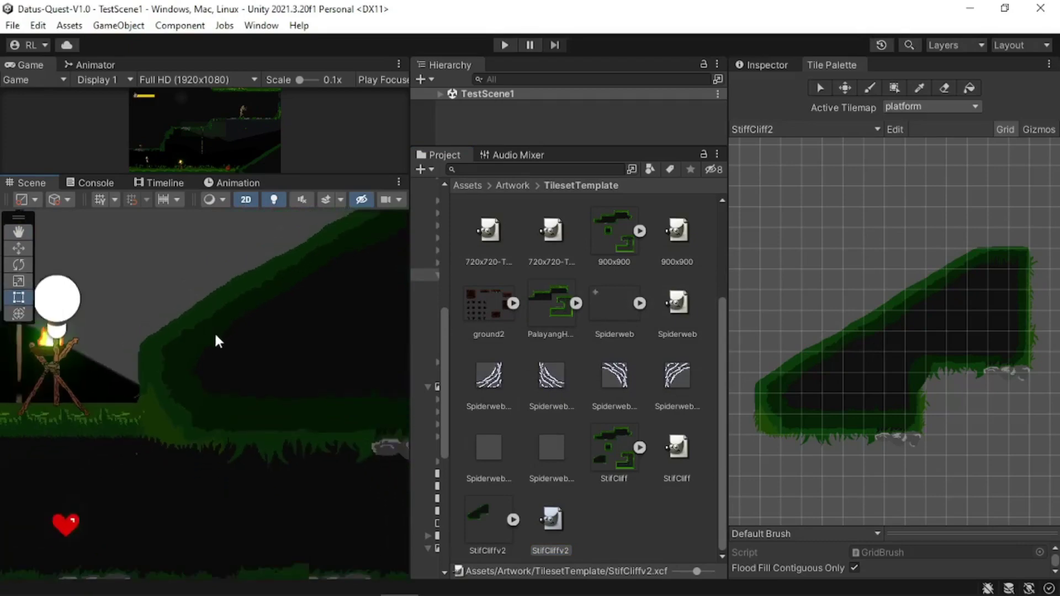
scroll(189, 409, "up", 6)
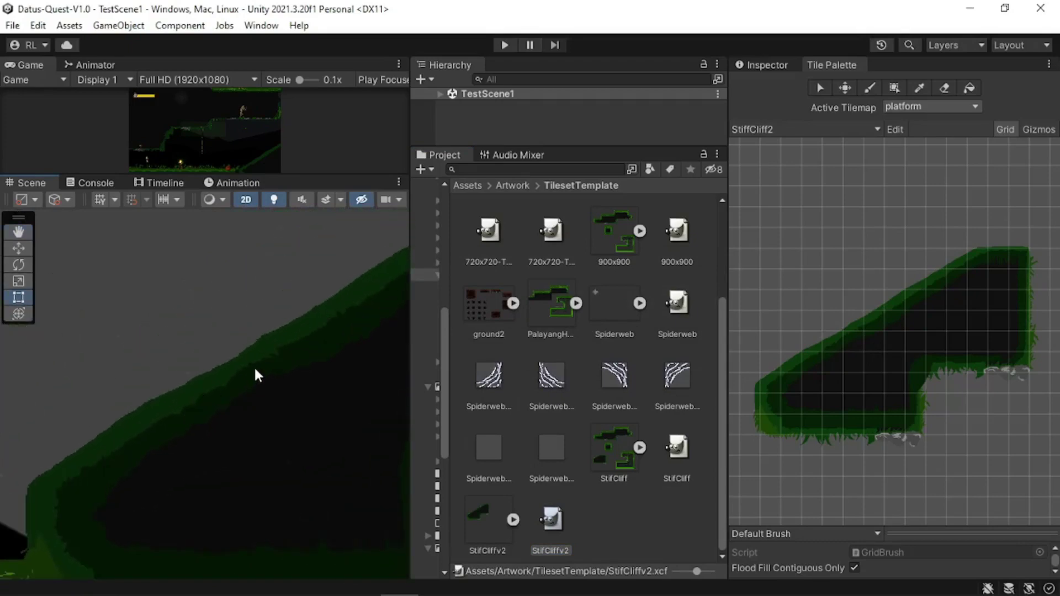
- Widen the Scene view and examine the area above the cliff slope up close for leftover faint pixels
left_click_drag(409, 331, 853, 339)
scroll(494, 381, "down", 4)
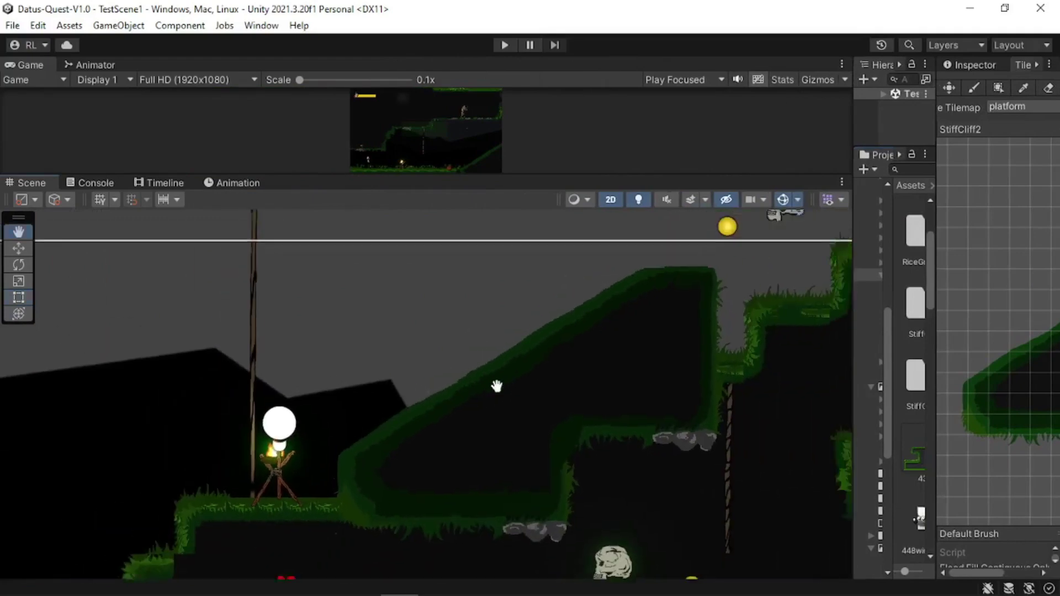
scroll(486, 384, "up", 5)
scroll(467, 383, "up", 2)
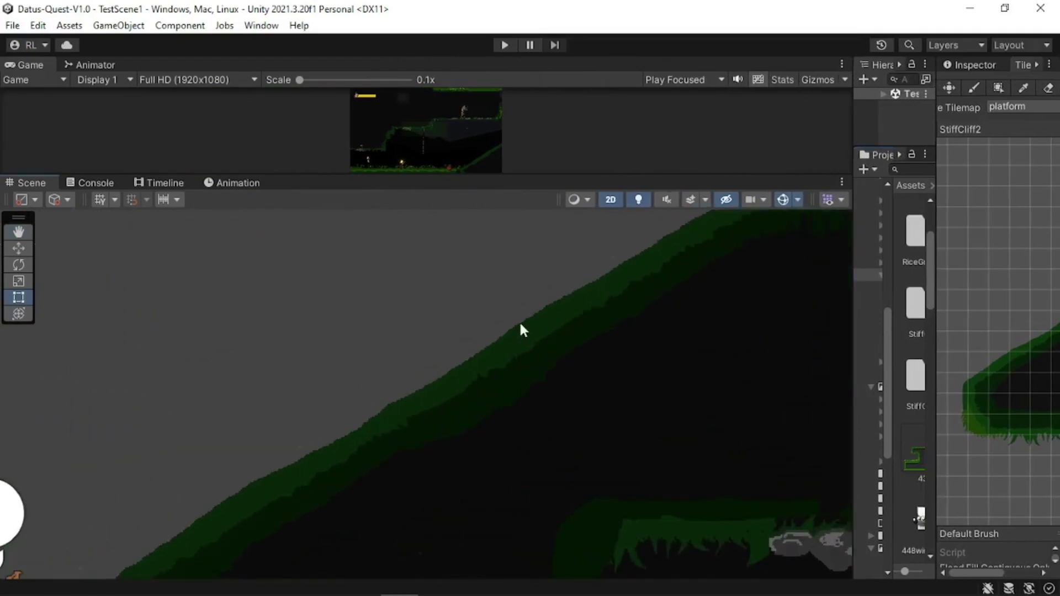
scroll(508, 312, "up", 3)
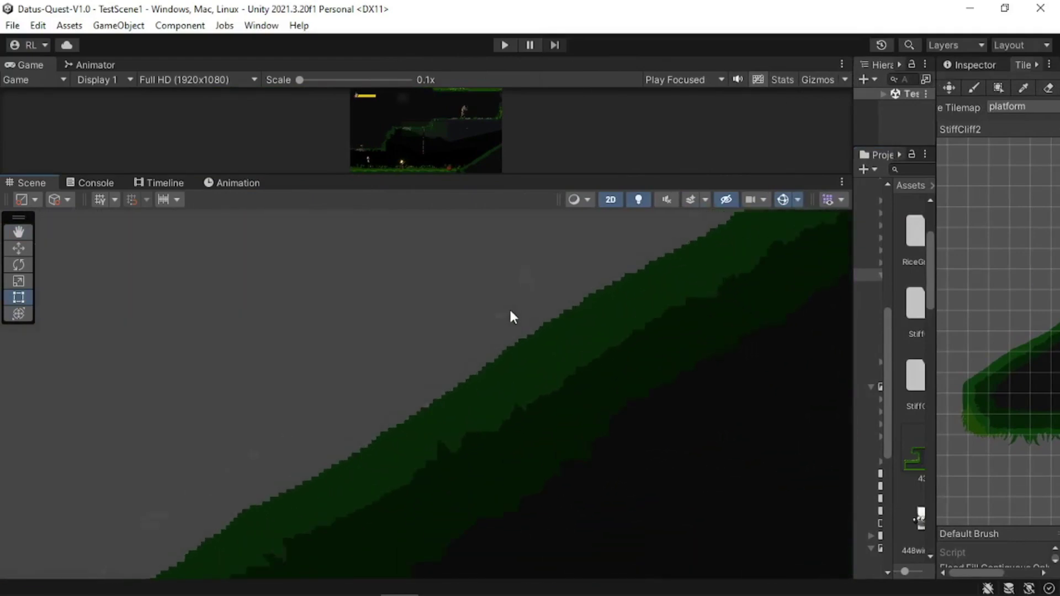
scroll(510, 312, "up", 4)
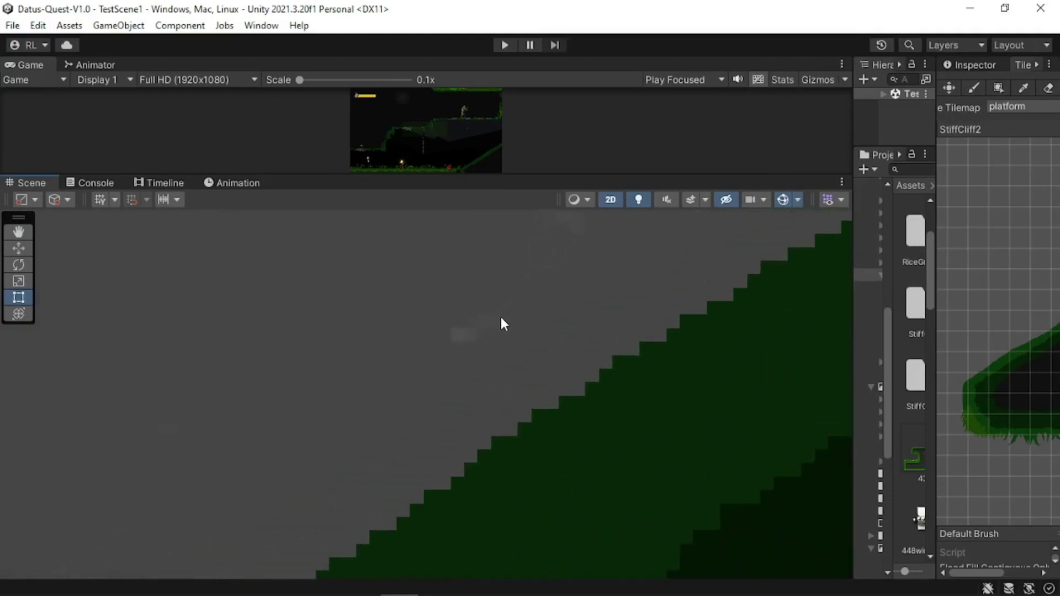
scroll(501, 320, "up", 2)
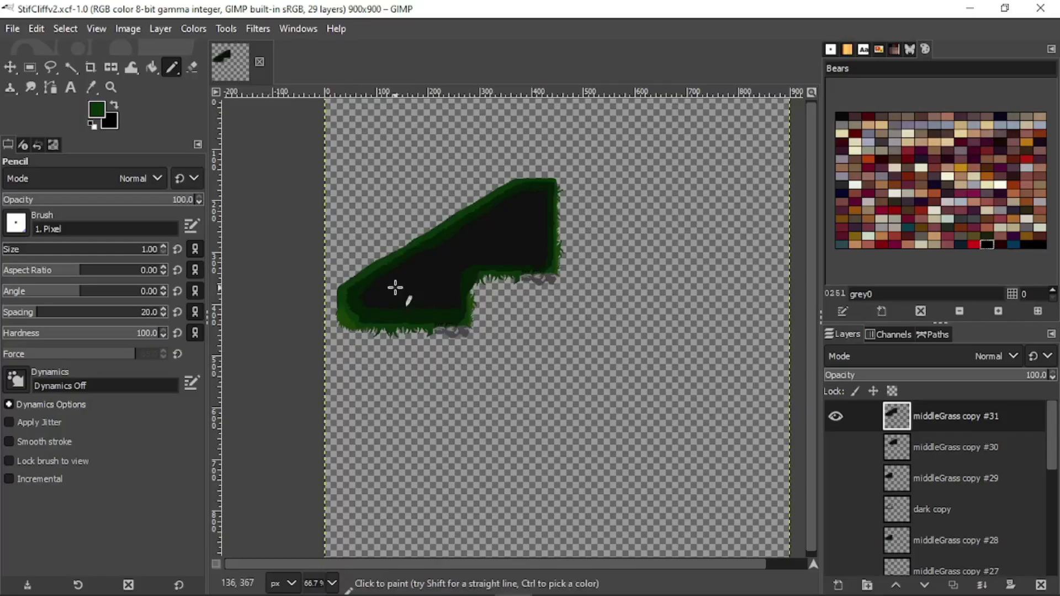
- Return to GIMP, raise the Pencil's brush size to 31 and undo a green stroke painted above the slope
scroll(445, 261, "down", 3, "ctrl")
scroll(502, 227, "up", 5, "ctrl")
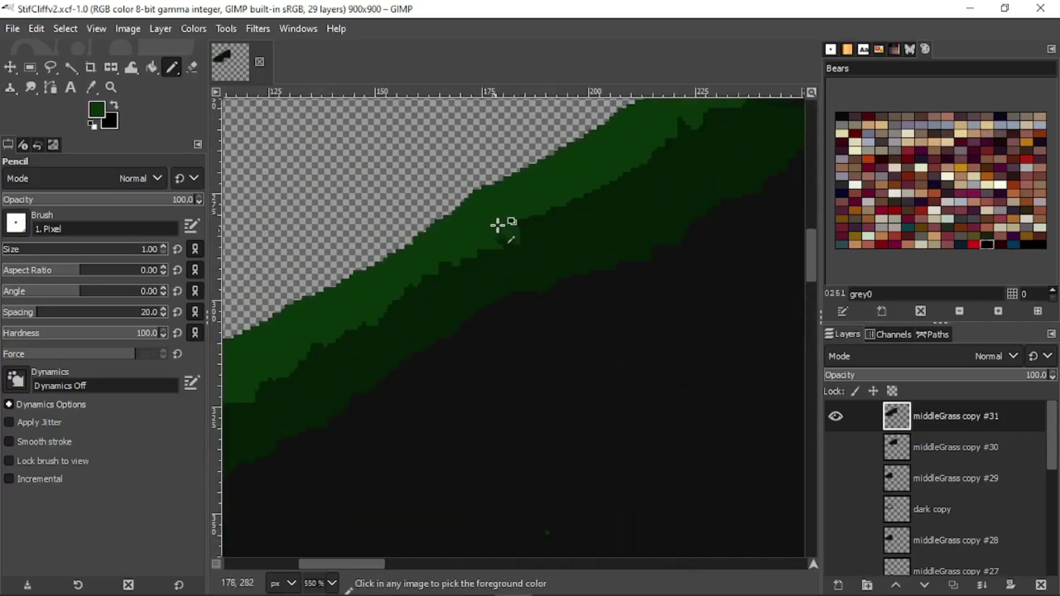
scroll(412, 453, "up", 2)
key("bracketright")
key("bracketright")
key("bracketright")
key("bracketright")
key("bracketright")
key("bracketright")
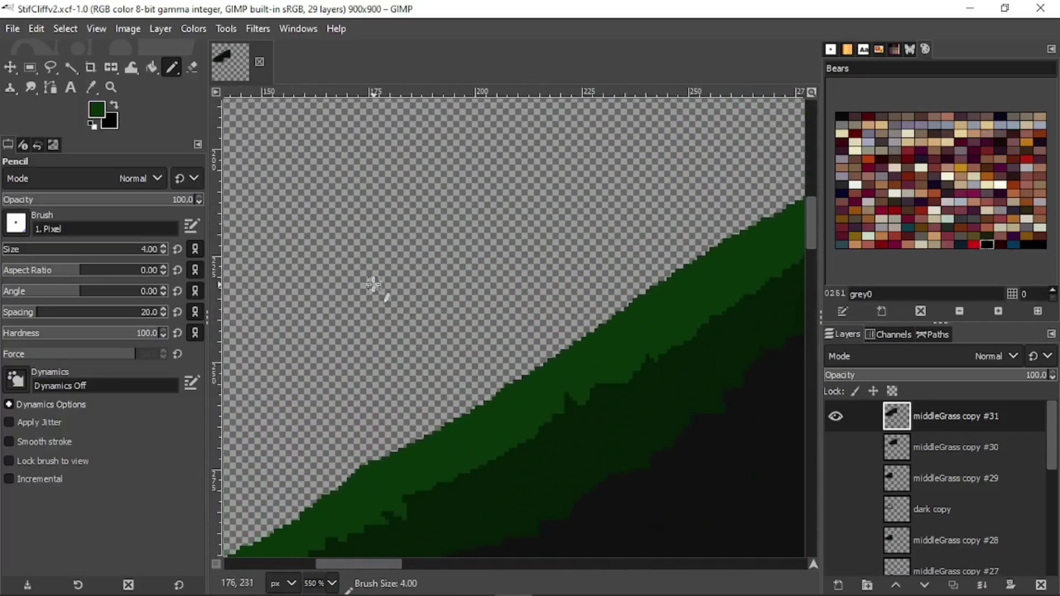
key("bracketright")
key("bracketright")
key("bracketright")
key("bracketright")
key("bracketright")
key("bracketright")
key("bracketright")
key("bracketright")
key("bracketright")
key("bracketright")
key("bracketright")
key("bracketright")
key("bracketright")
key("bracketright")
key("bracketright")
key("bracketright")
key("bracketright")
key("bracketright")
key("bracketright")
key("bracketright")
left_click_drag(438, 310, 551, 237)
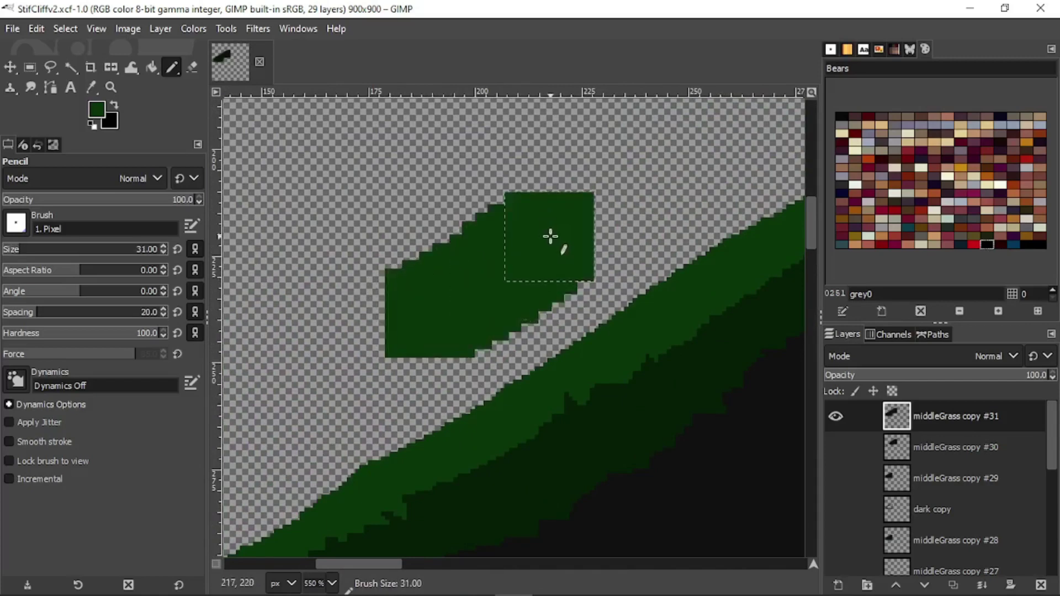
key("ctrl+z")
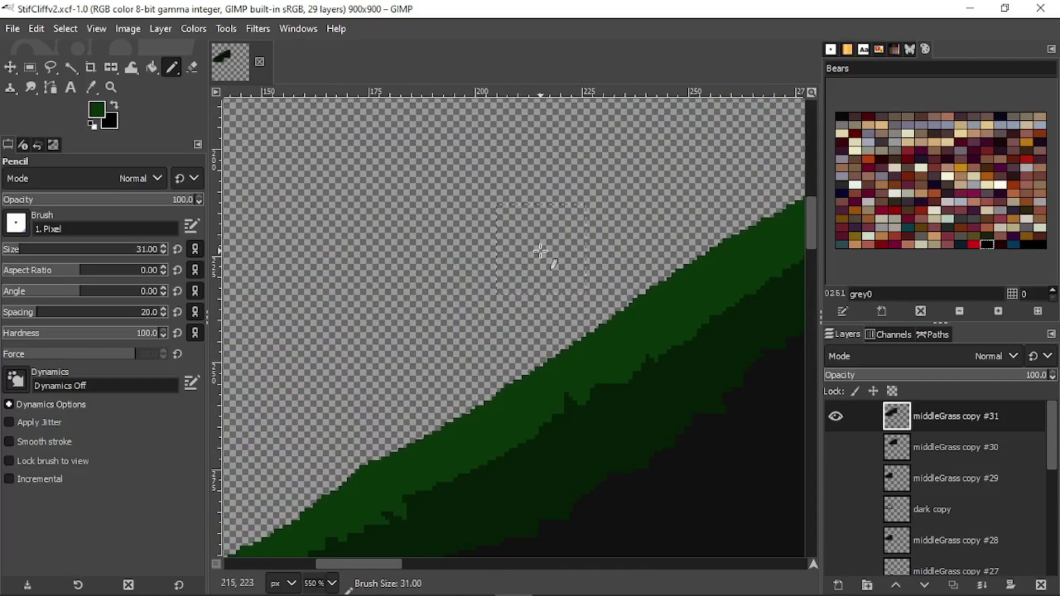
- Erase the faint leftover pixels above the cliff slope with the Eraser at size 31, checking the edge along its length
key("shift+e")
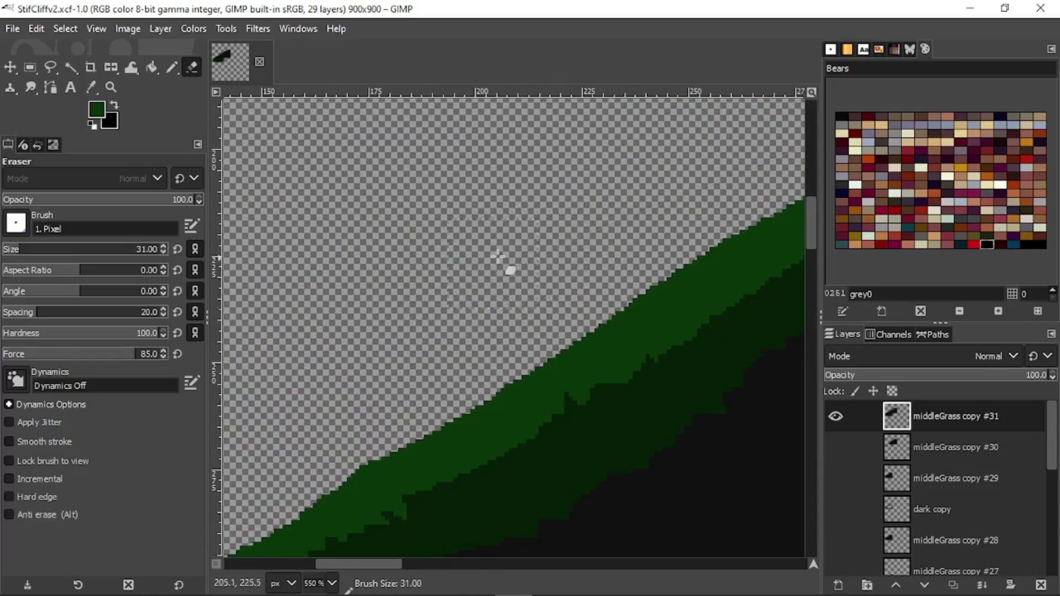
left_click(491, 251)
middle_click_drag(544, 226, 339, 395)
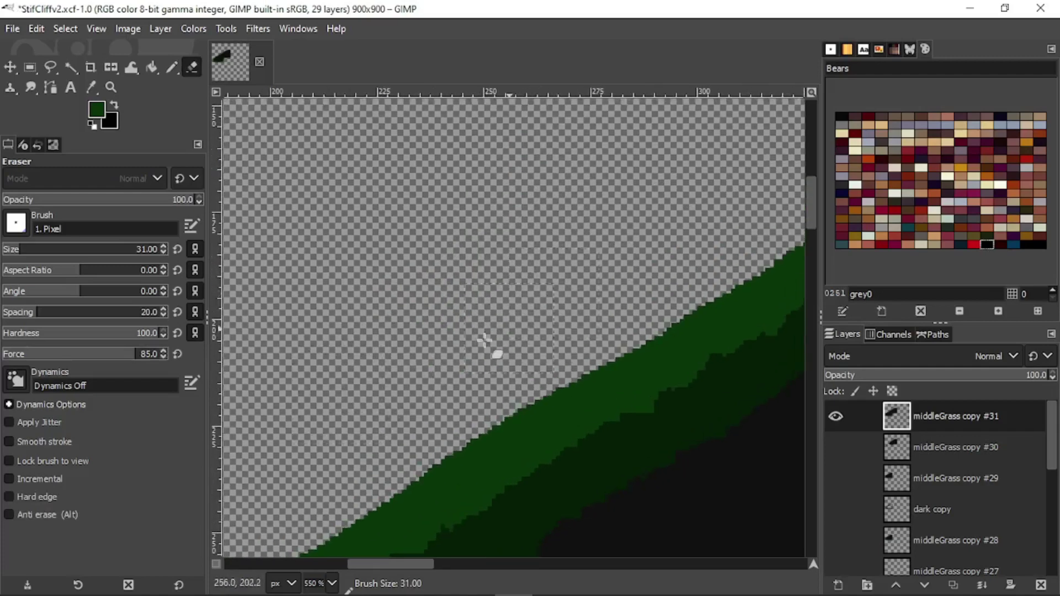
middle_click_drag(721, 225, 416, 362)
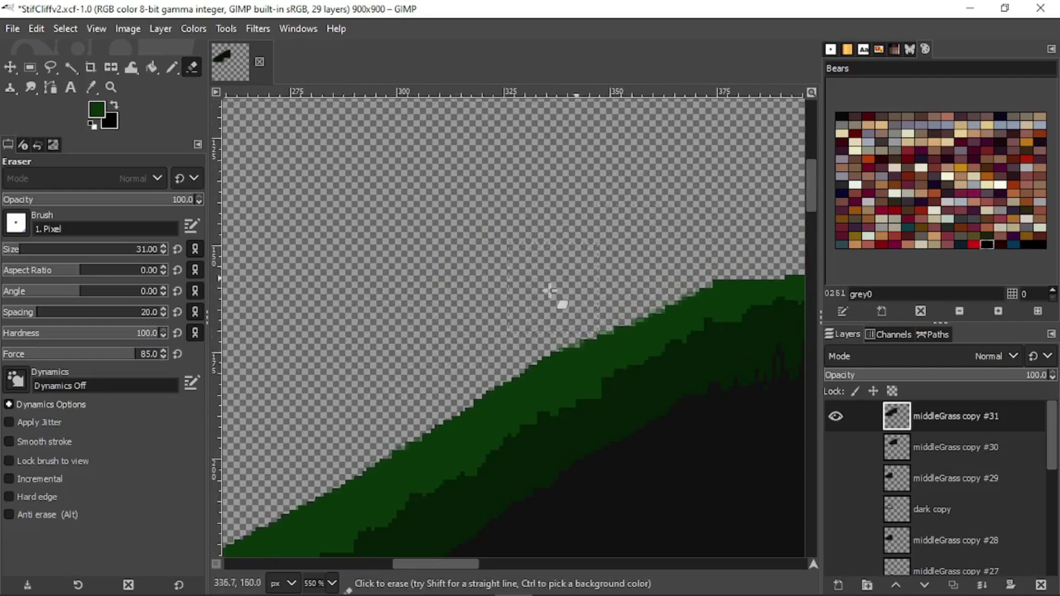
middle_click_drag(330, 368, 702, 135)
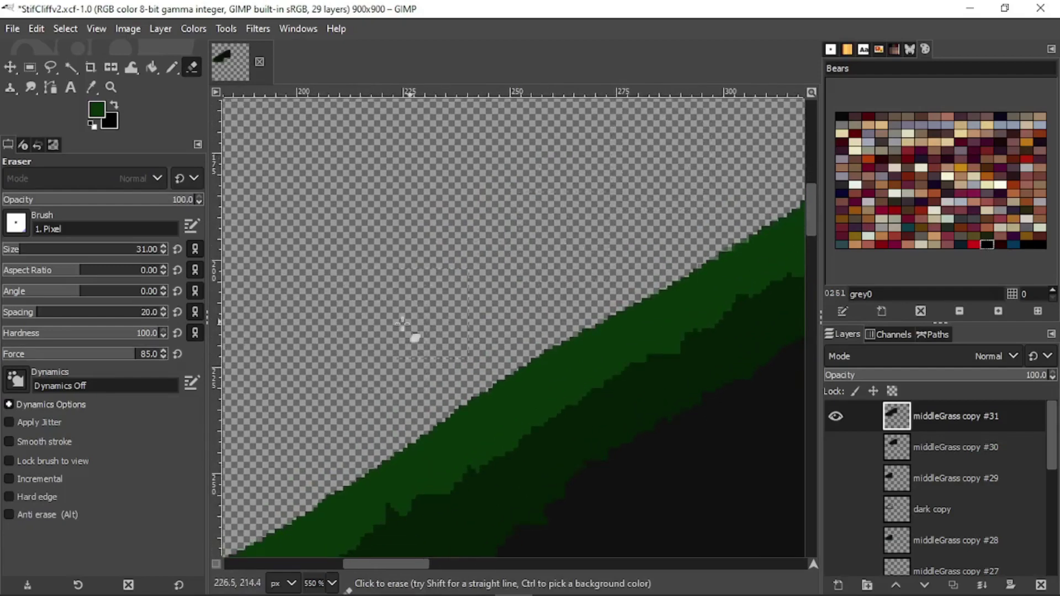
mouse_move(441, 299)
middle_mouse_down()
mouse_move(487, 283)
mouse_move(675, 163)
middle_mouse_up()
scroll(440, 331, "up", 2)
scroll(440, 331, "left", 3)
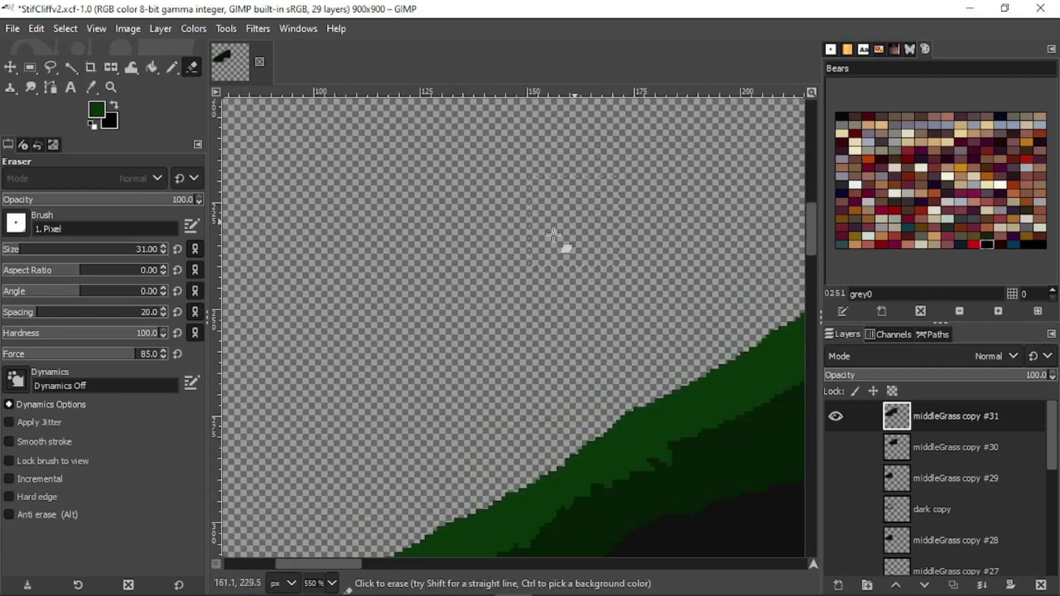
middle_click_drag(467, 421, 701, 213)
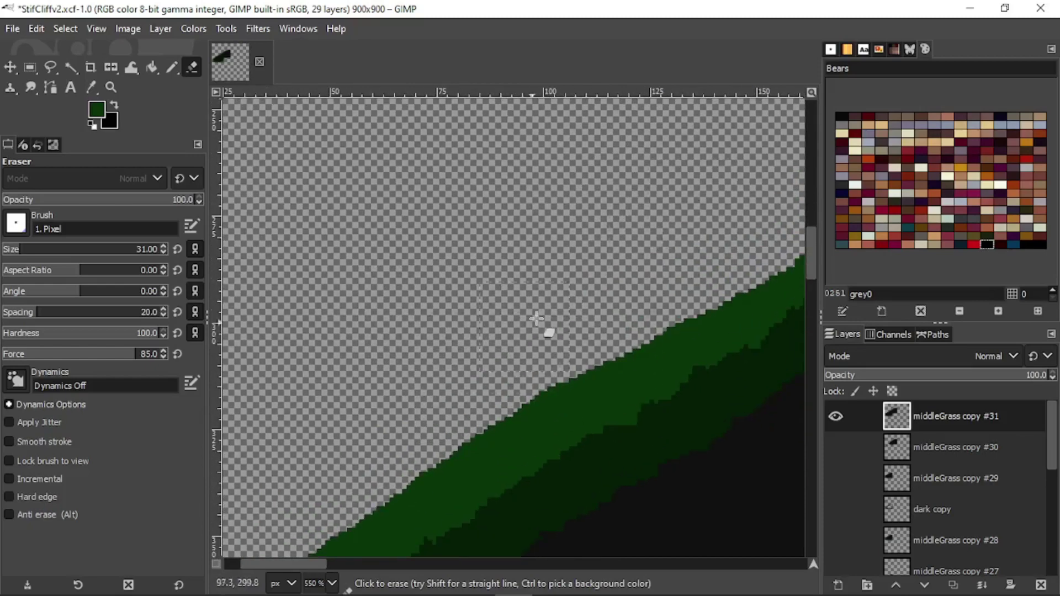
middle_click_drag(425, 364, 671, 198)
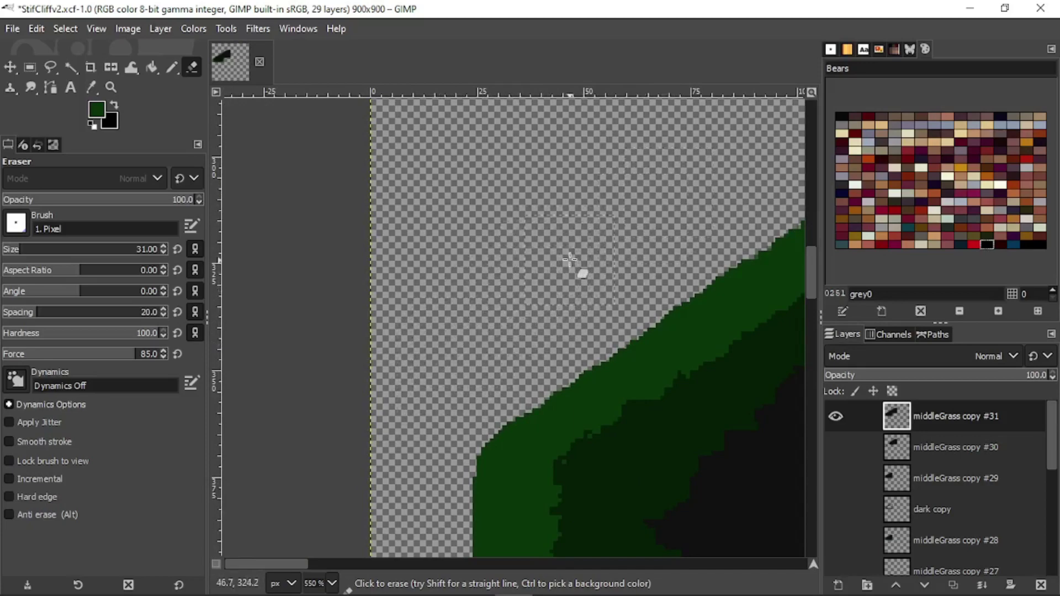
- Examine the cliff's lower grass edge up close, then switch to Unity and inspect the faint pixels above the slope
scroll(569, 260, "down", 6, "ctrl")
scroll(488, 356, "up", 2, "ctrl")
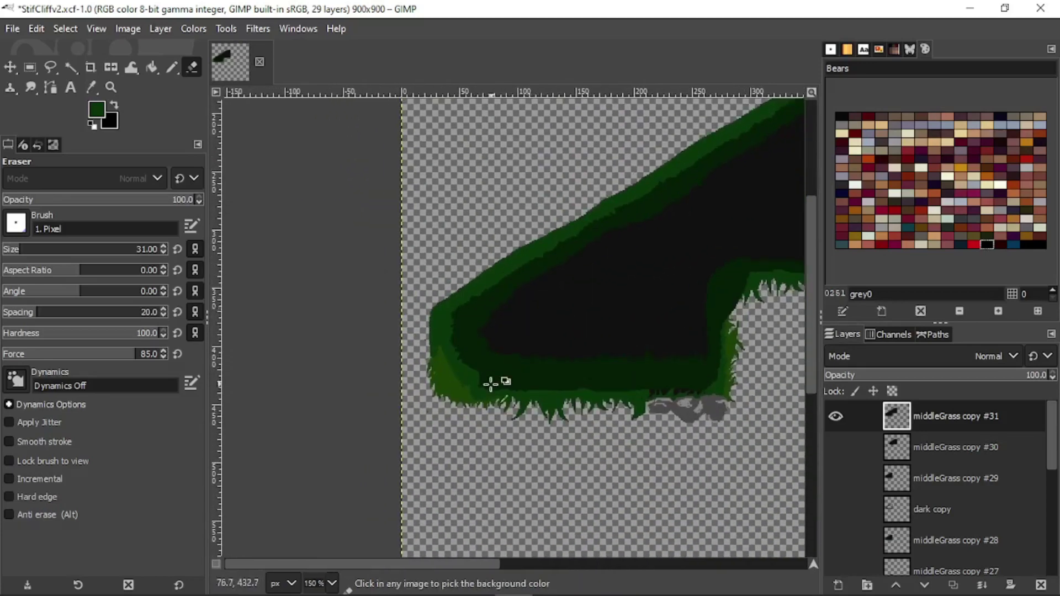
scroll(490, 383, "up", 4, "ctrl")
mouse_move(357, 357)
left_mouse_down()
mouse_move(379, 367)
mouse_move(338, 284)
mouse_move(317, 293)
mouse_move(348, 403)
left_mouse_up()
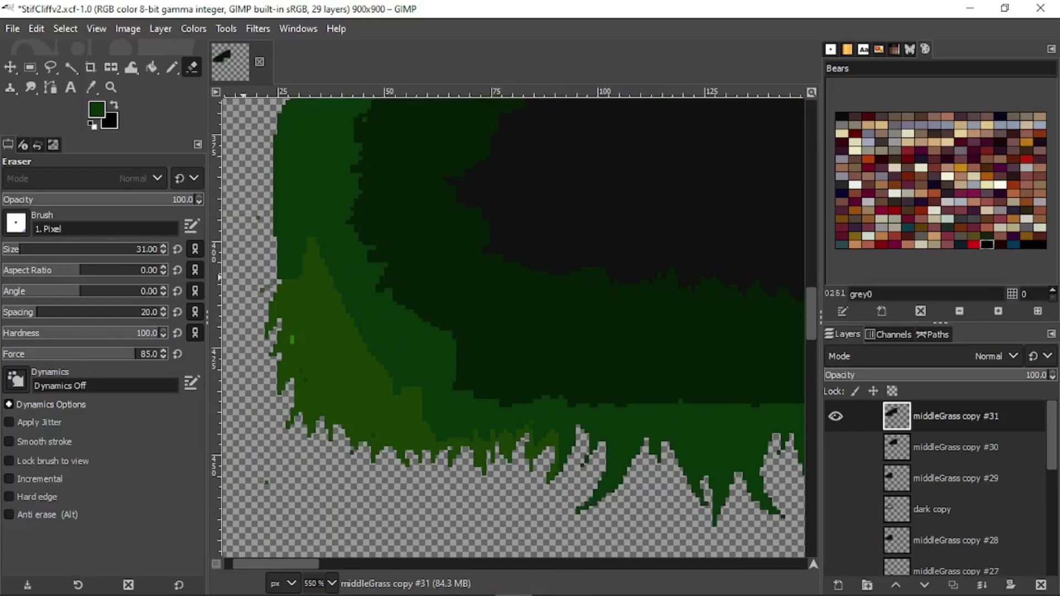
key("alt+Tab")
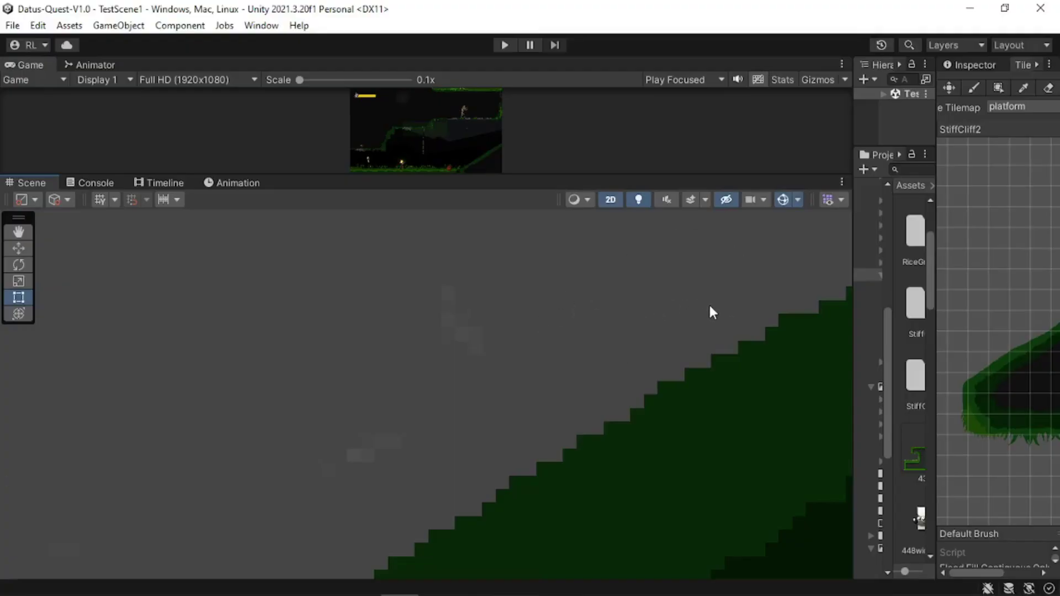
scroll(589, 364, "down", 4)
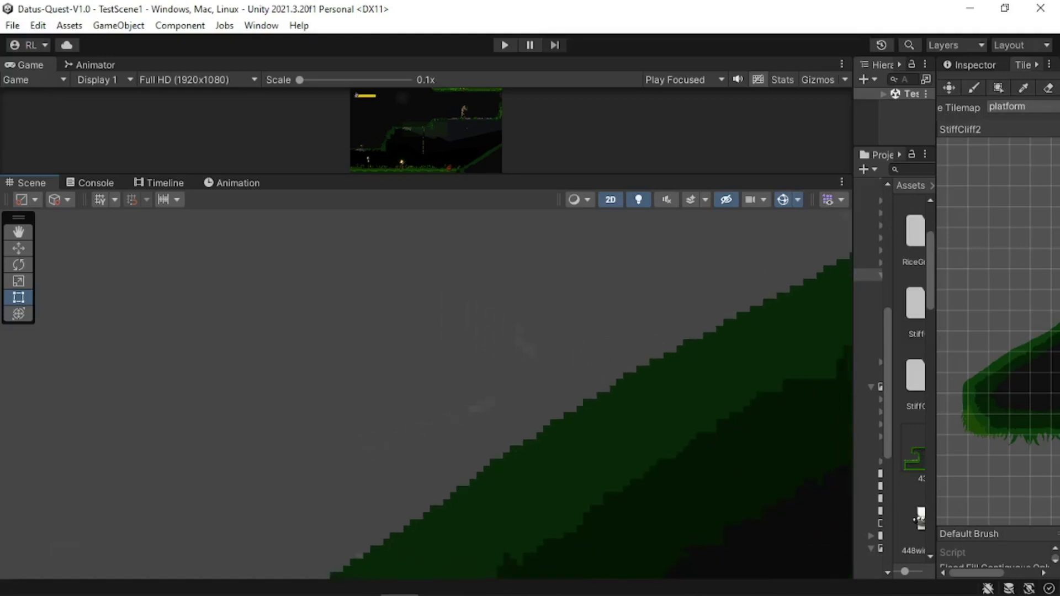
- Return to GIMP, re-export the artwork to StifCliffv2.psd, and switch to Unity to check the slope's edge
key("alt+Tab")
left_click(13, 29)
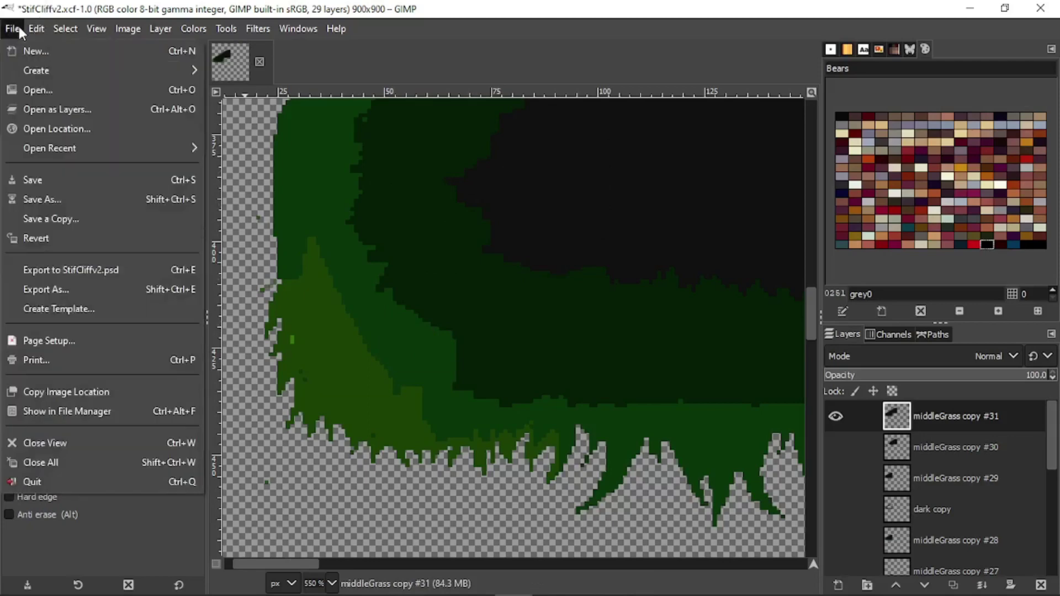
left_click(71, 269)
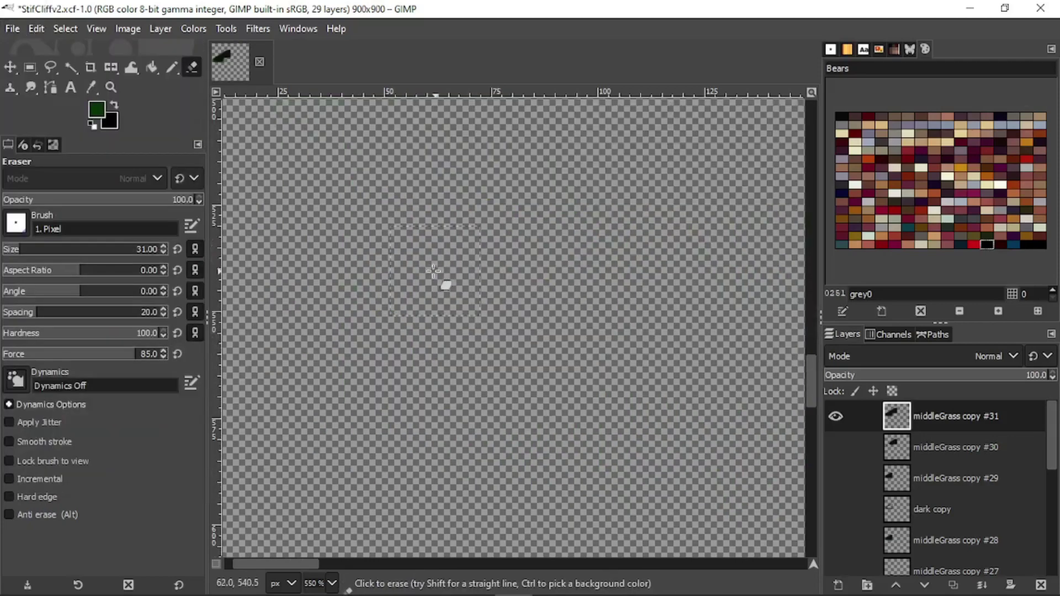
key("alt+Tab")
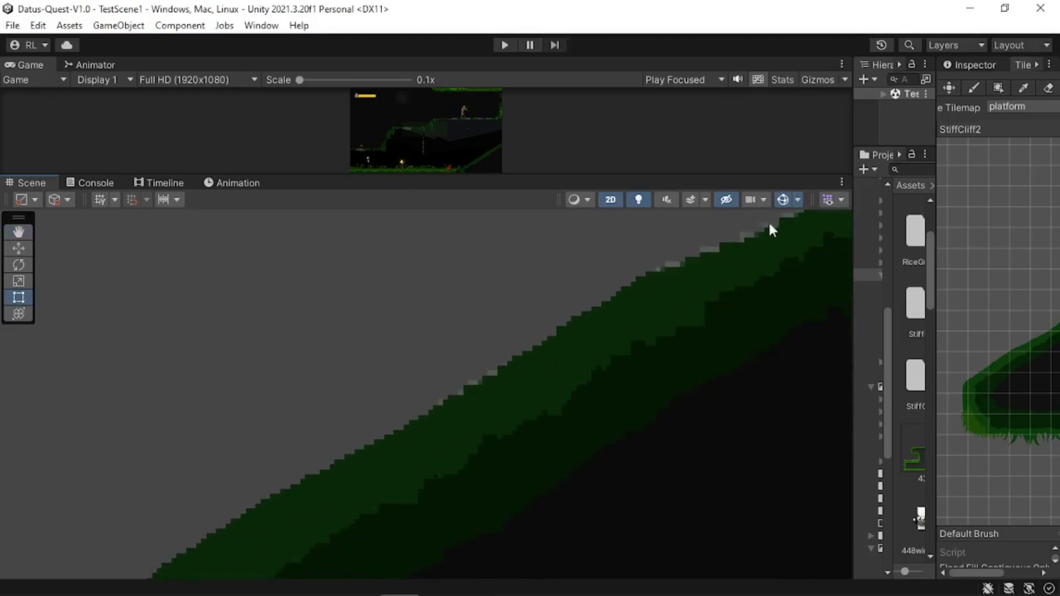
middle_click_drag(615, 385, 474, 330)
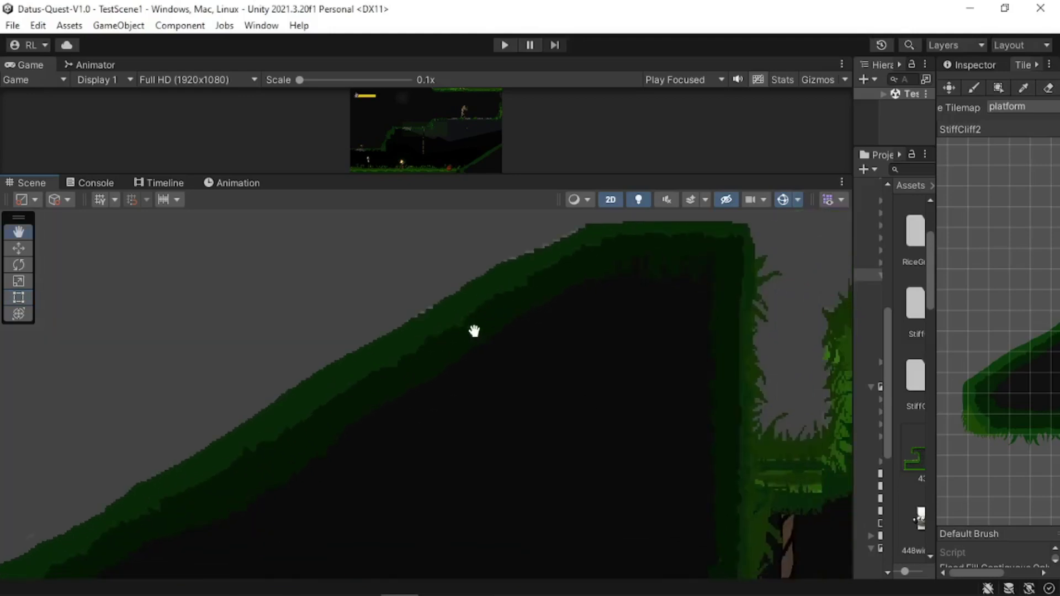
- Show the Inspector, enlarge the project and inspector areas, and display the import settings of the StifCliffv2 texture
left_click(962, 63)
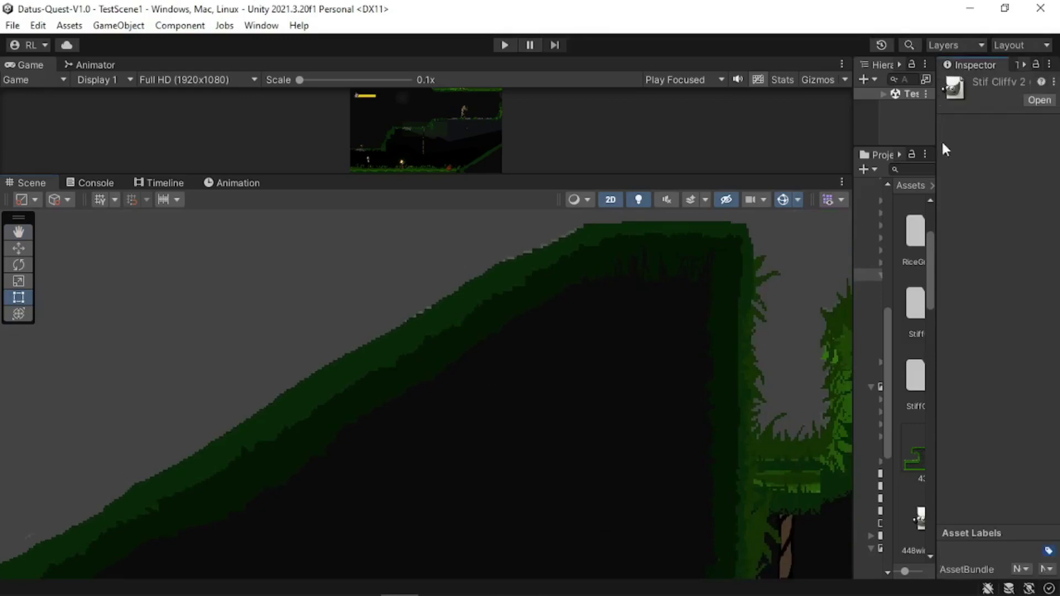
left_click_drag(855, 219, 638, 226)
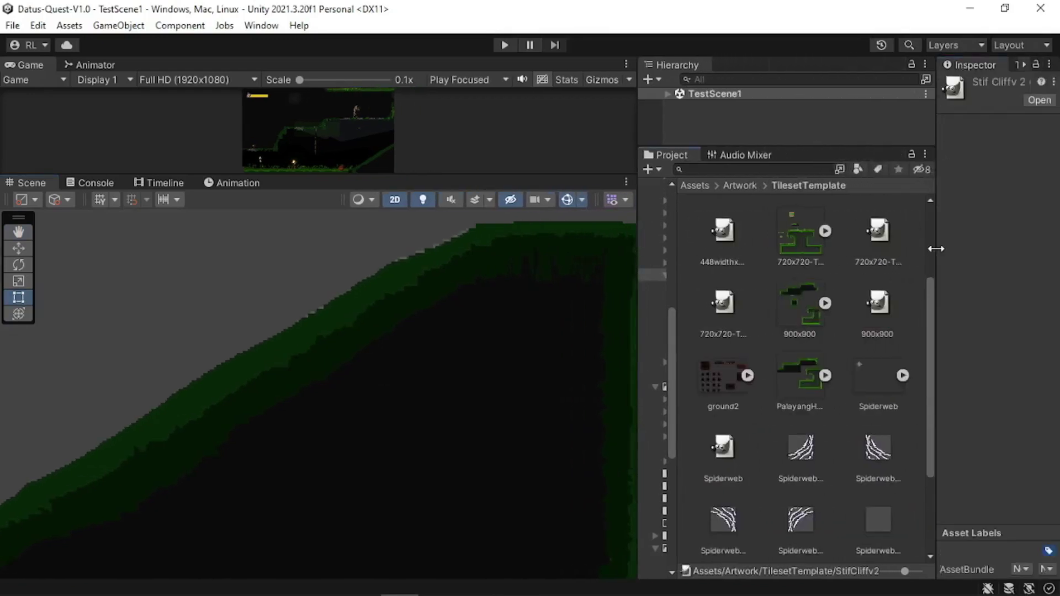
left_click_drag(936, 249, 752, 279)
scroll(710, 447, "down", 12)
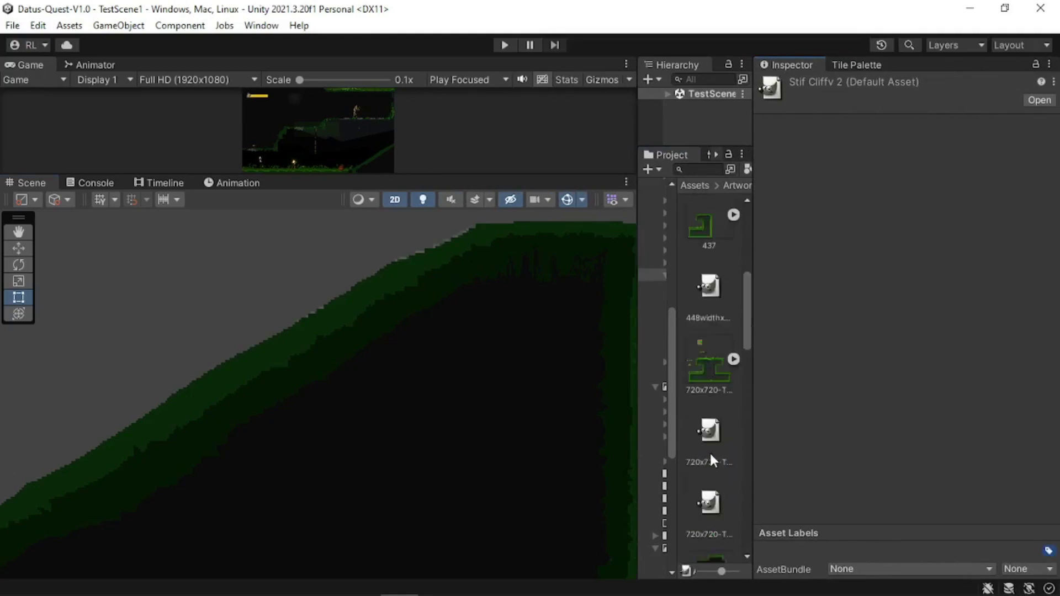
scroll(711, 442, "down", 2)
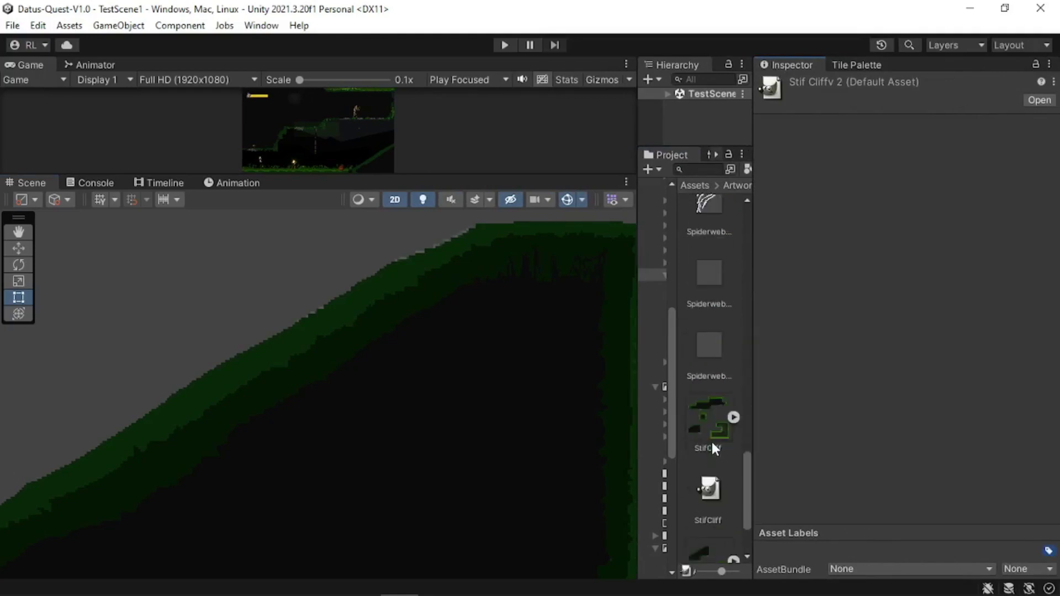
scroll(712, 446, "down", 2)
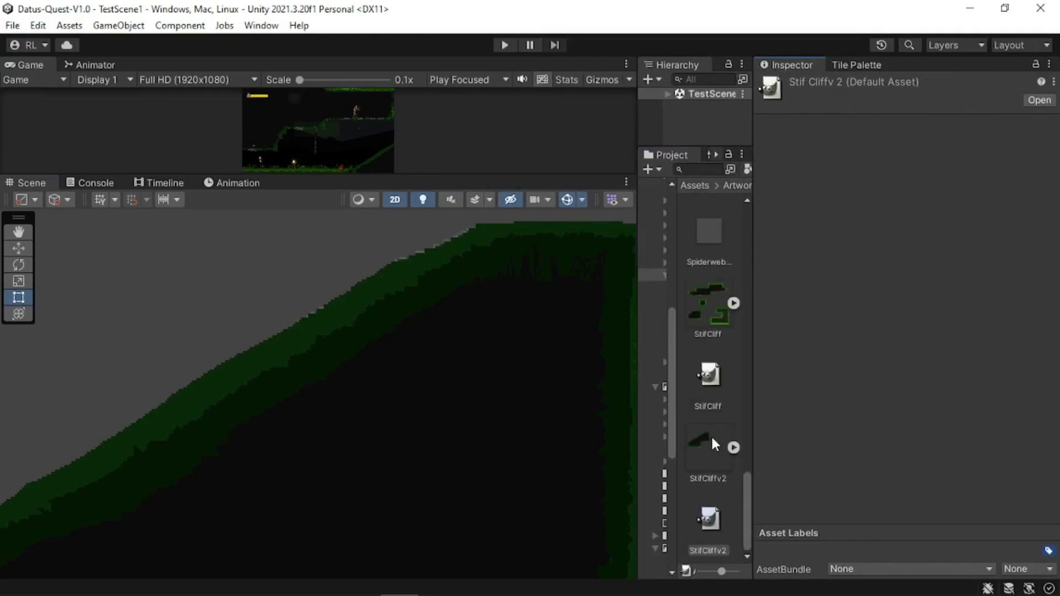
left_click(712, 438)
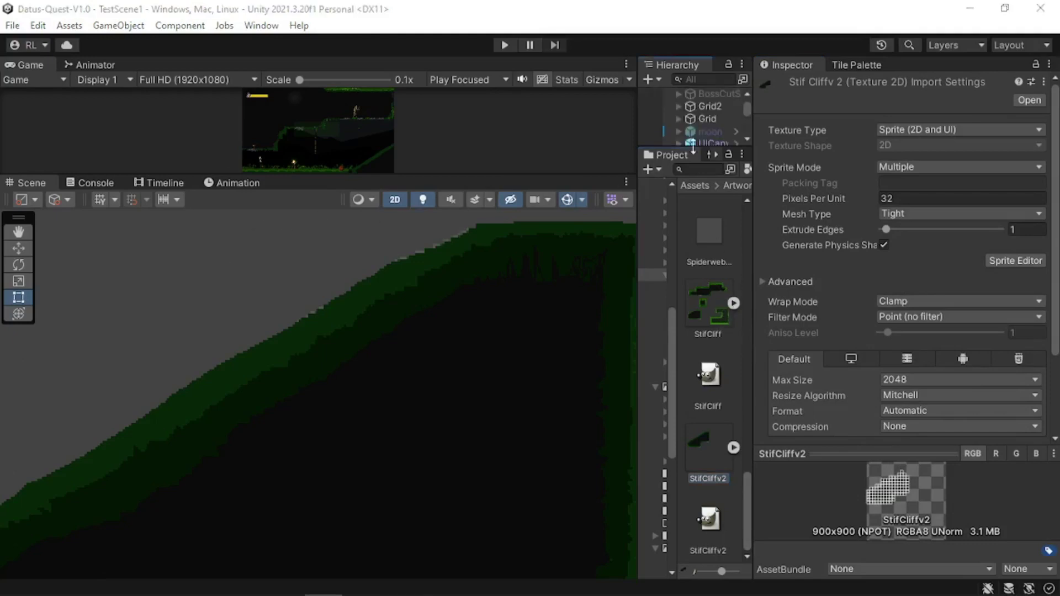
- Select the Slope tilemap under Grid2 and compare its Tilemap Collider 2D outline and offset with the cliff slope
left_click(678, 106)
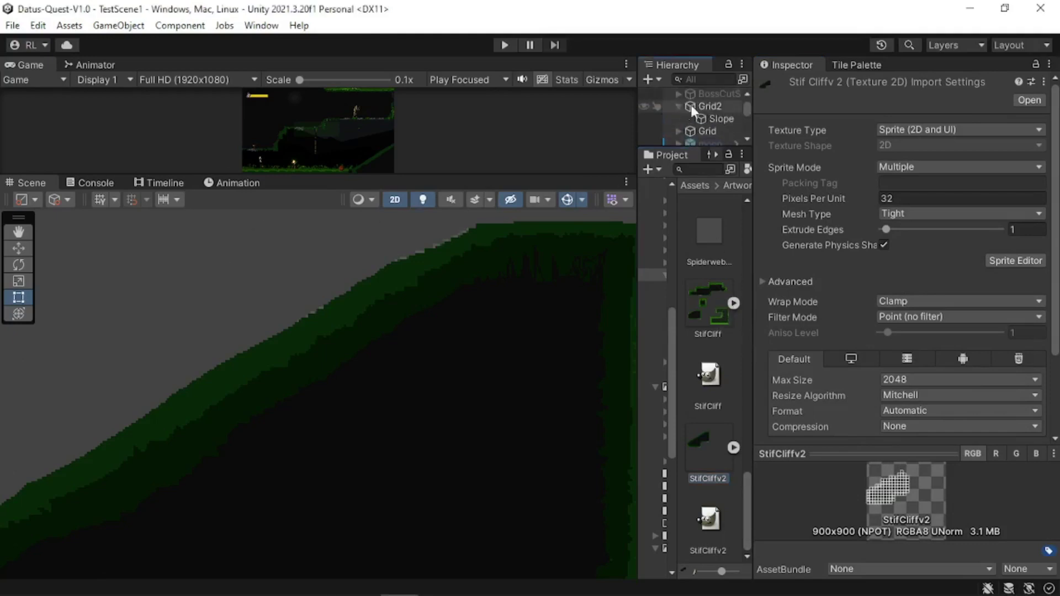
left_click(712, 118)
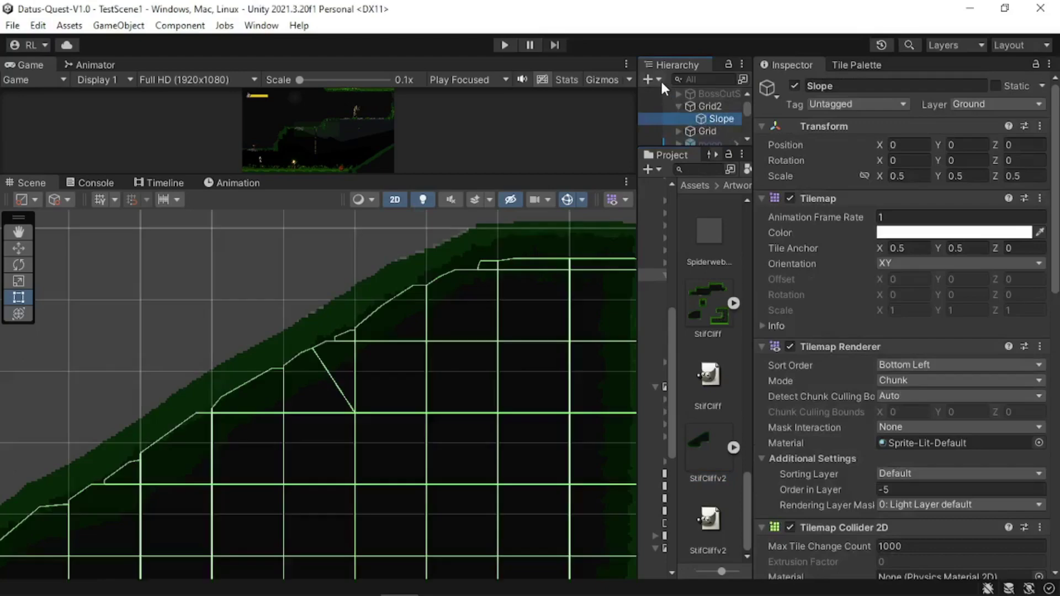
scroll(382, 319, "down", 3)
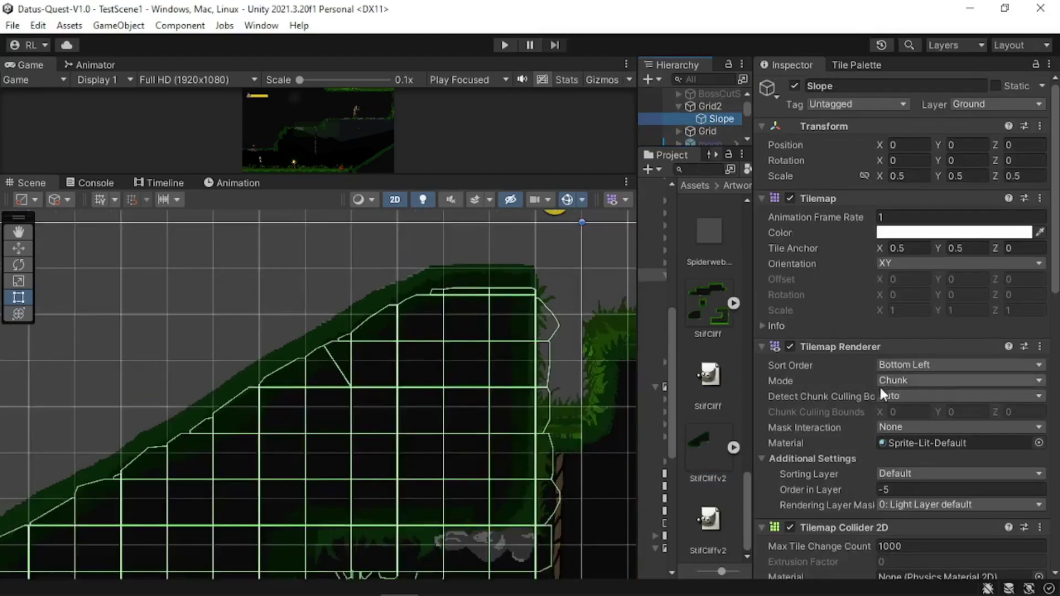
scroll(883, 395, "down", 5)
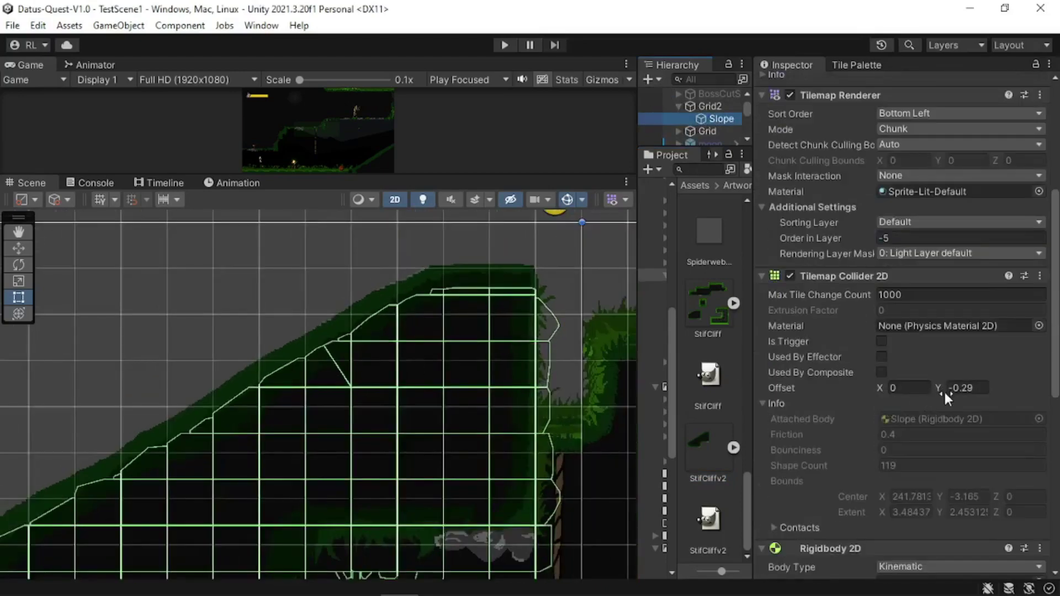
middle_click_drag(333, 381, 559, 273)
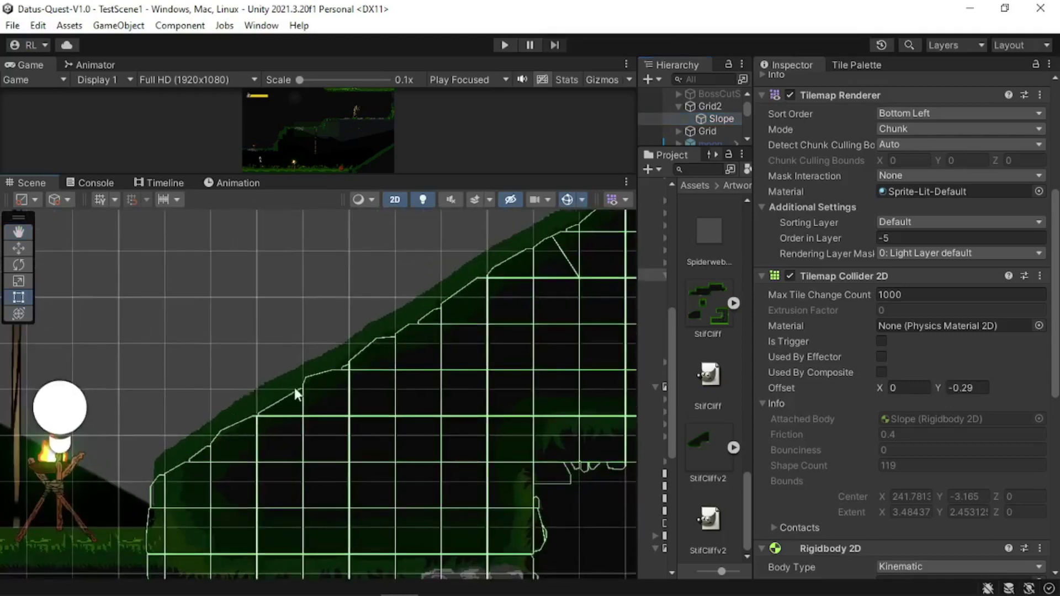
scroll(313, 376, "up", 5)
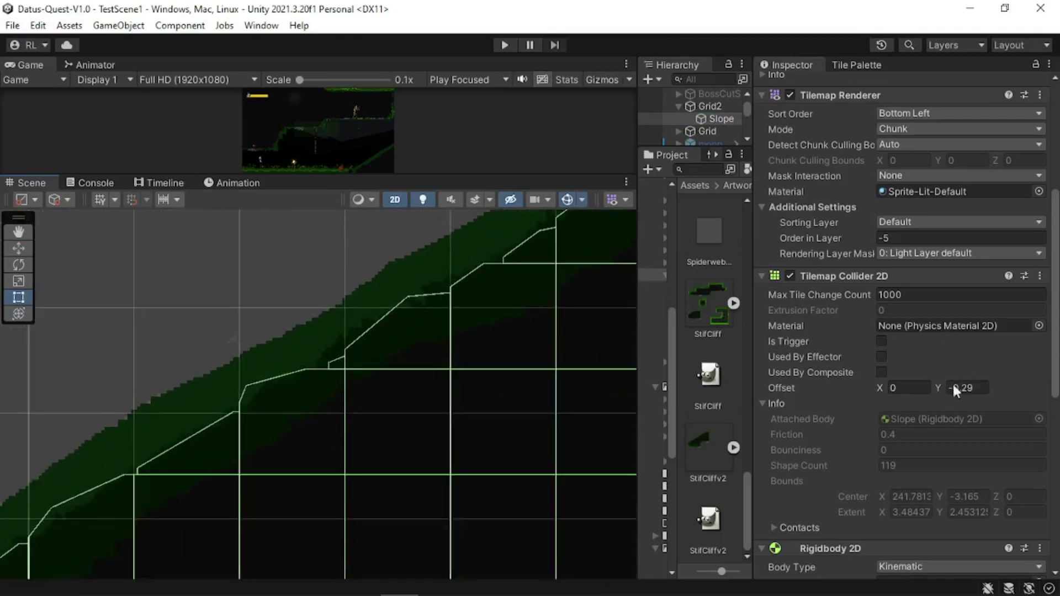
- Review the Slope's Rigidbody 2D and Composite Collider 2D settings and inspect the edge near the cliff's lower end
scroll(953, 386, "down", 5)
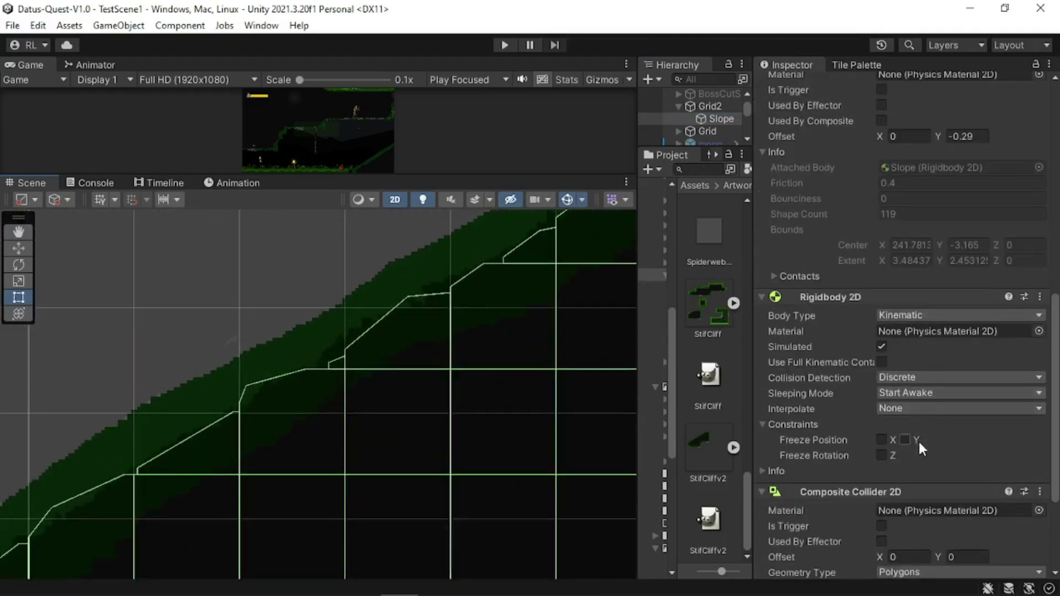
scroll(918, 439, "down", 2)
scroll(911, 419, "down", 2)
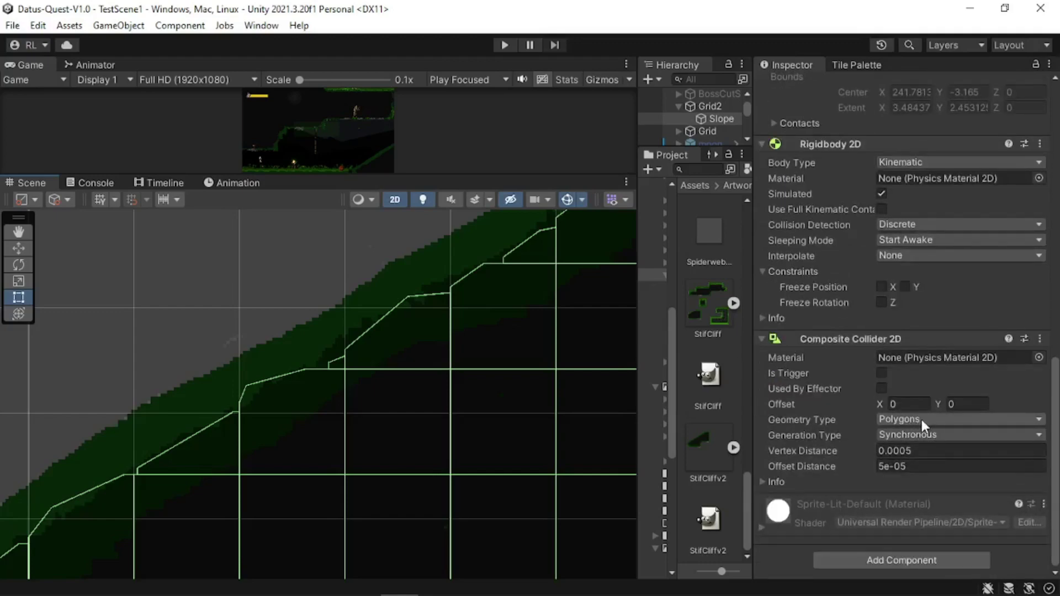
scroll(913, 420, "up", 2)
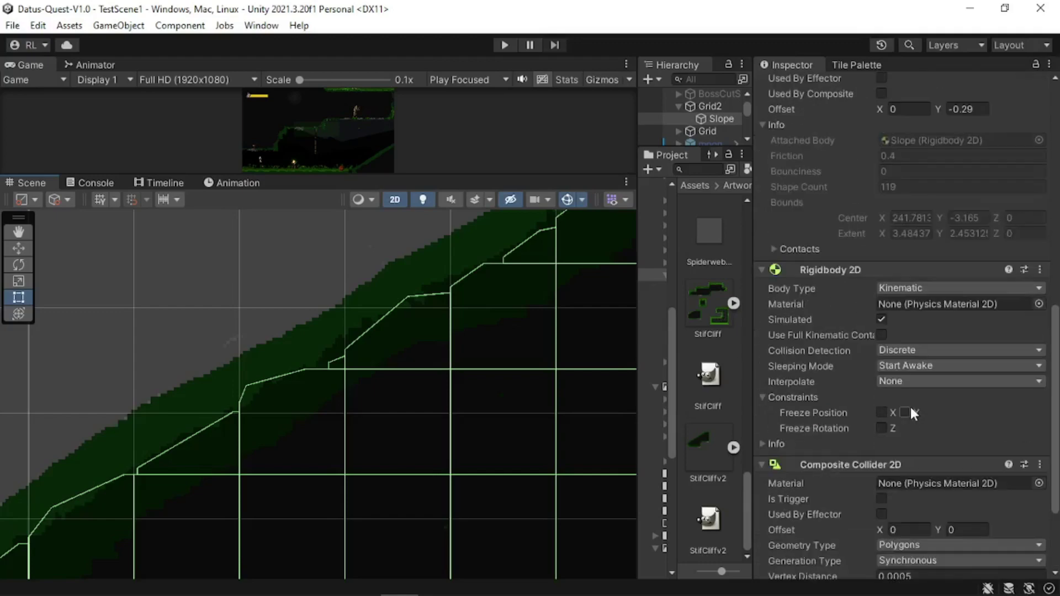
scroll(910, 409, "up", 6)
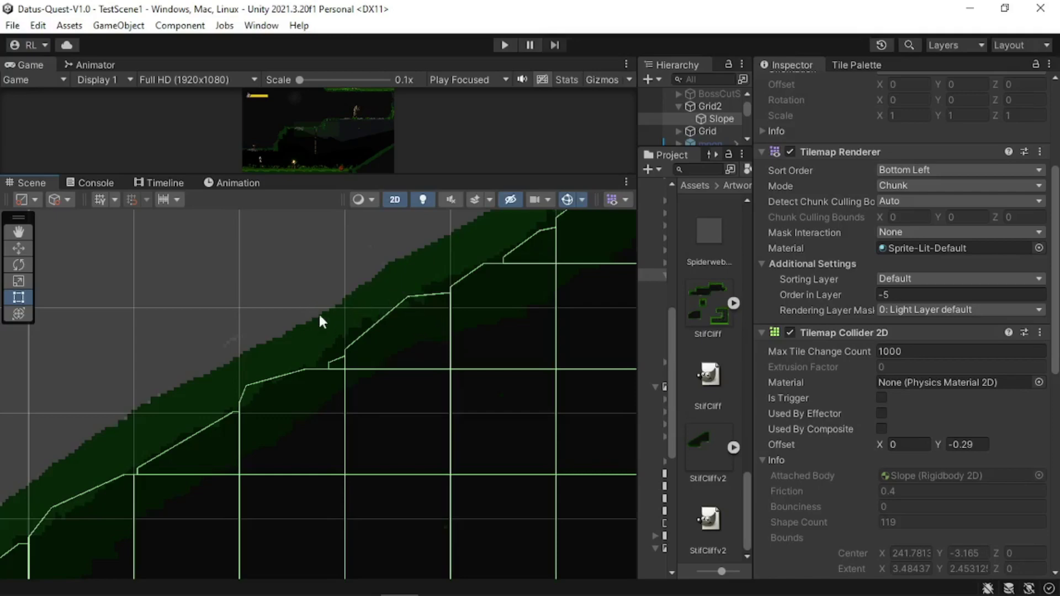
left_click_drag(225, 362, 470, 320)
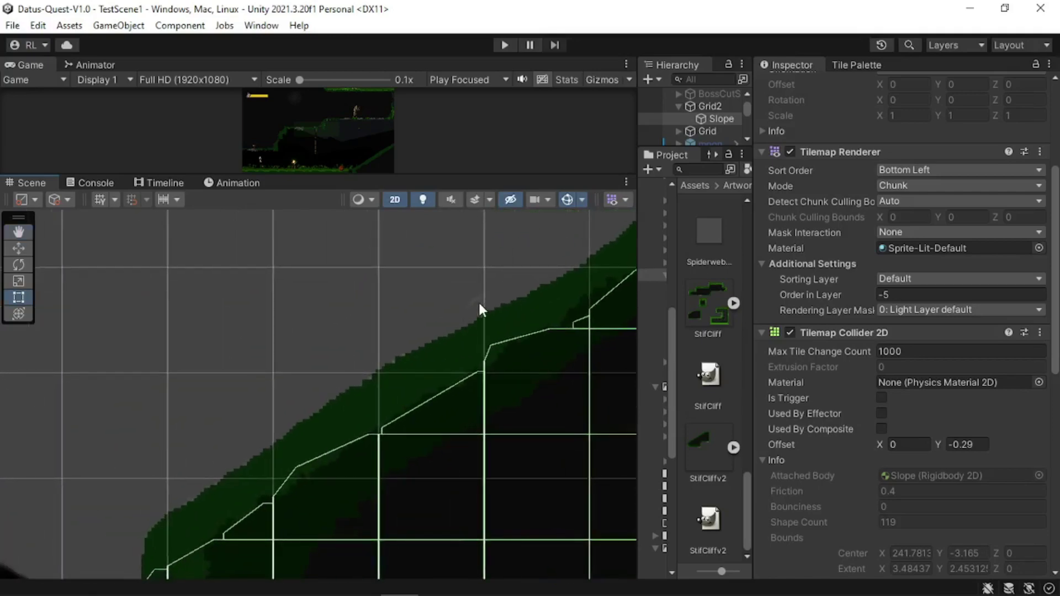
- Switch to GIMP and reduce the Eraser brush size to 1 at the cliff's lower end
key("alt+Tab")
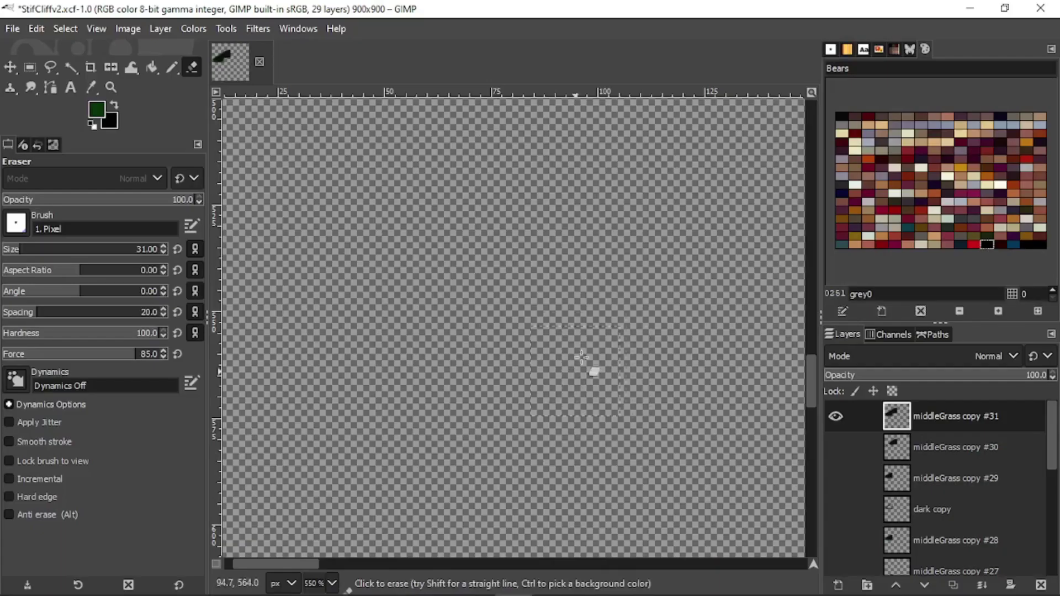
scroll(470, 332, "down", 7, "ctrl")
scroll(504, 390, "up", 7, "ctrl")
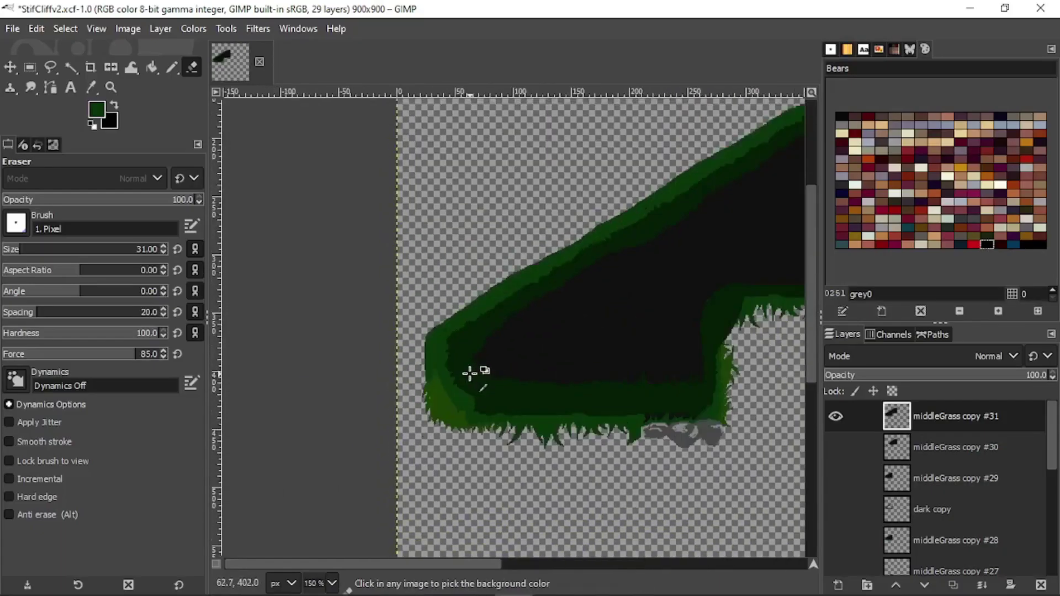
key("bracketleft")
key("bracketleft")
key("bracketleft")
key("bracketleft")
key("bracketleft")
key("bracketleft")
key("bracketleft")
key("bracketleft")
key("bracketleft")
key("bracketleft")
key("bracketleft")
key("bracketleft")
key("bracketleft")
key("bracketleft")
key("bracketleft")
key("bracketleft")
key("bracketleft")
key("bracketleft")
key("bracketleft")
key("bracketleft")
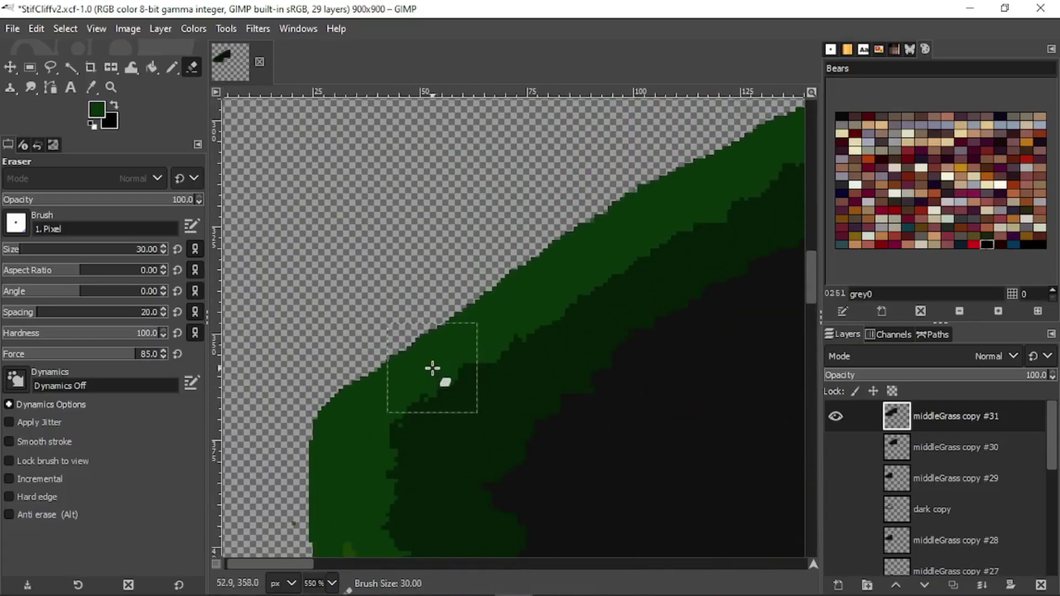
key("bracketleft")
key("bracketleft")
key("bracketleft")
key("bracketleft")
key("bracketleft")
key("bracketleft")
key("bracketleft")
key("bracketleft")
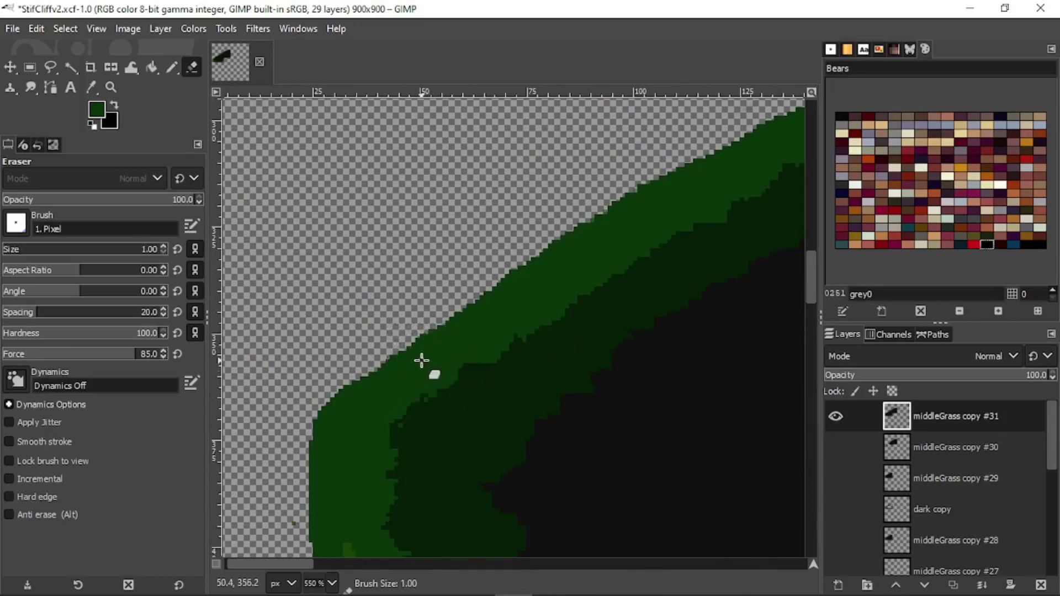
- Sample the olive-green grass patch at the cliff's lower end as the background colour
scroll(353, 398, "up", 2, "ctrl")
scroll(351, 397, "down", 1, "ctrl")
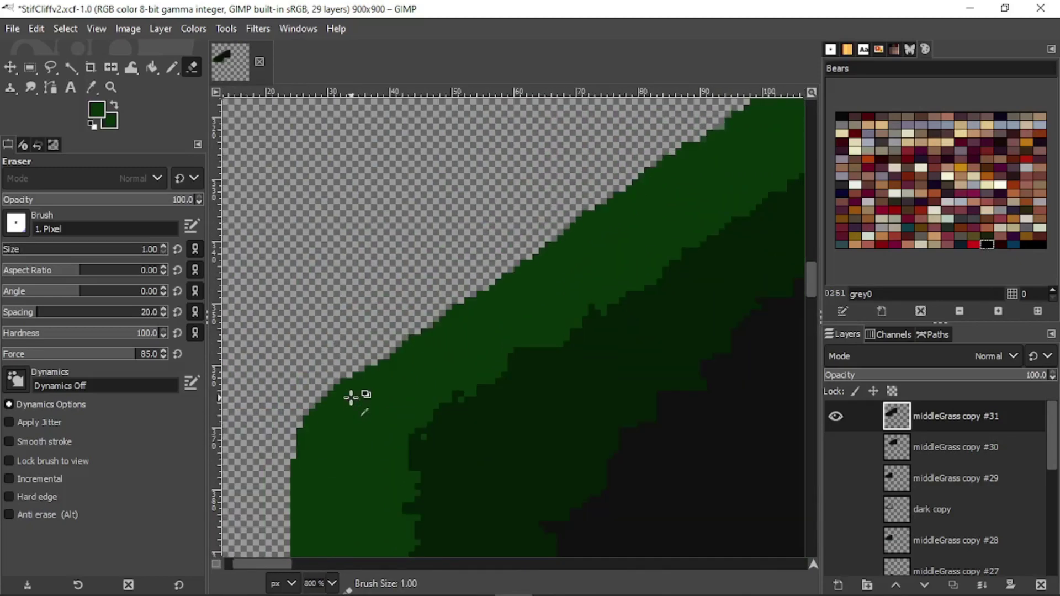
scroll(351, 397, "down", 1, "ctrl")
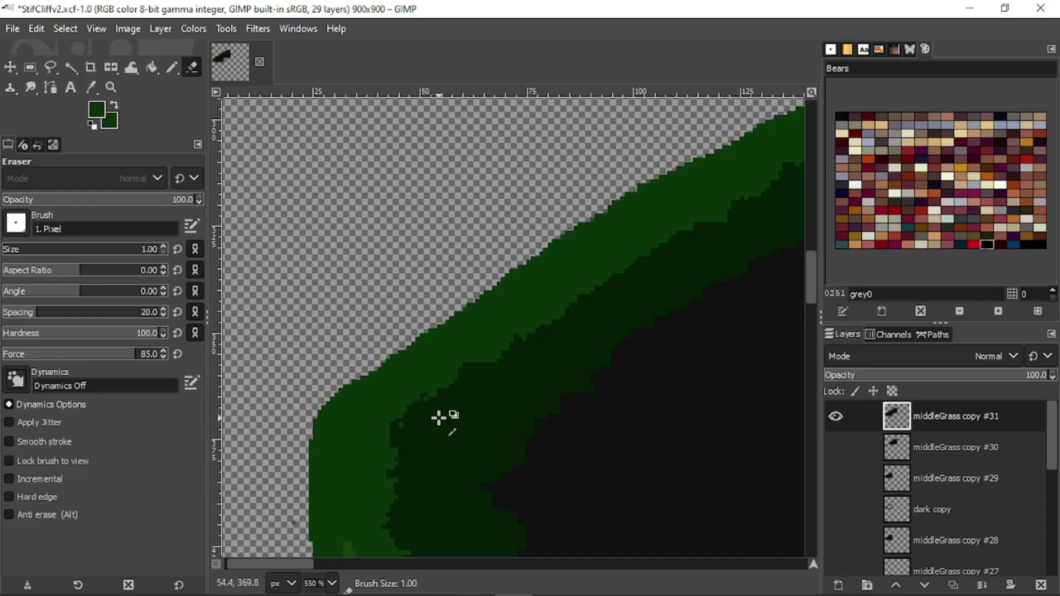
middle_click_drag(437, 428, 426, 256)
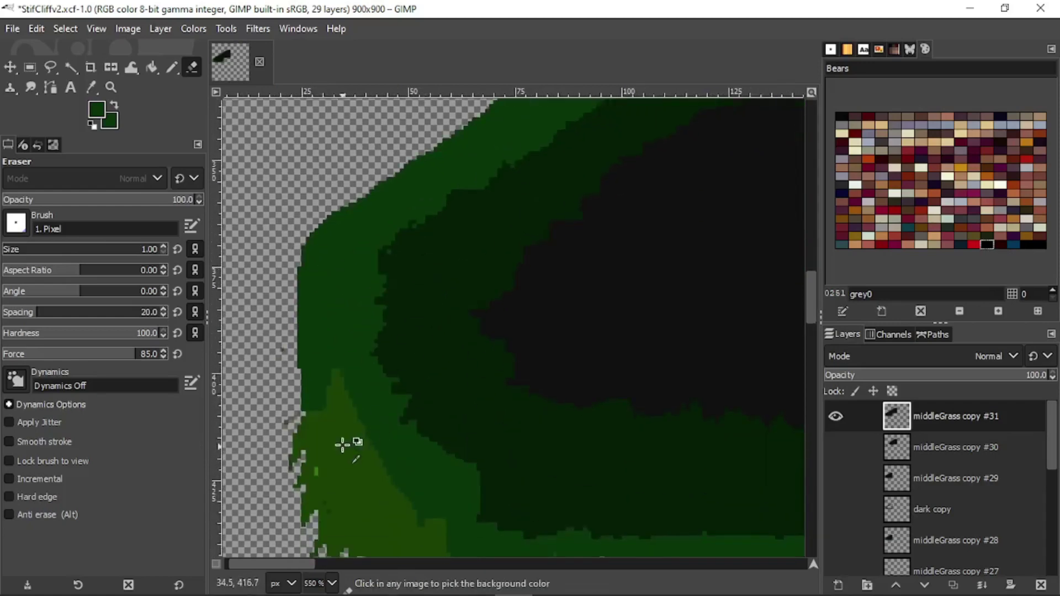
left_click(343, 445, "ctrl")
middle_click_drag(389, 345, 442, 552)
scroll(412, 454, "up", 5, "ctrl")
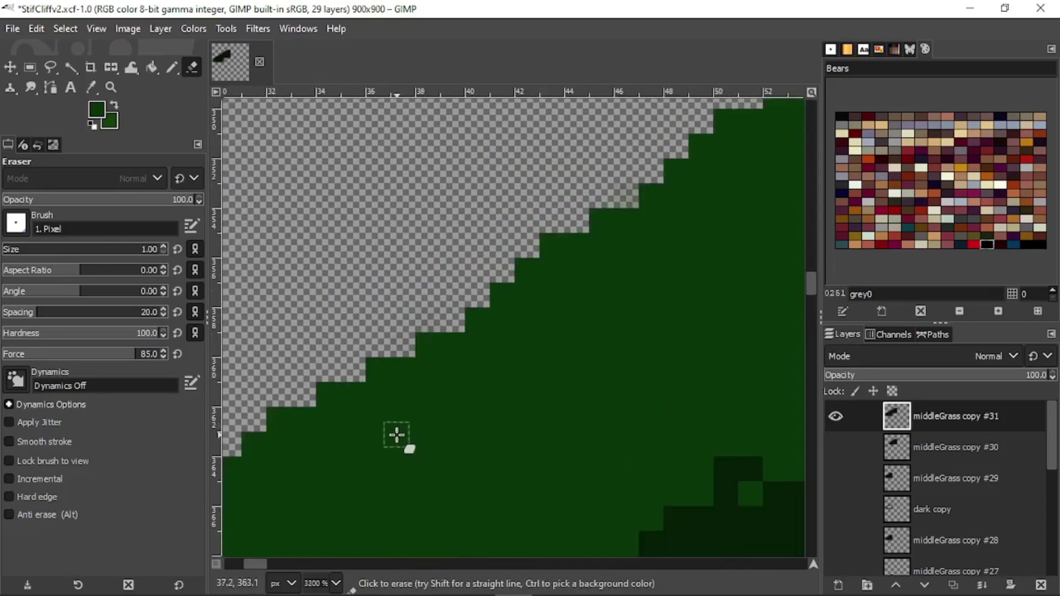
- Erase the stray translucent pixels beside the olive-green grass on the cliff's outer edge
scroll(394, 446, "down", 4, "ctrl")
middle_click_drag(392, 451, 450, 253)
scroll(441, 420, "up", 3, "ctrl")
scroll(437, 459, "down", 3)
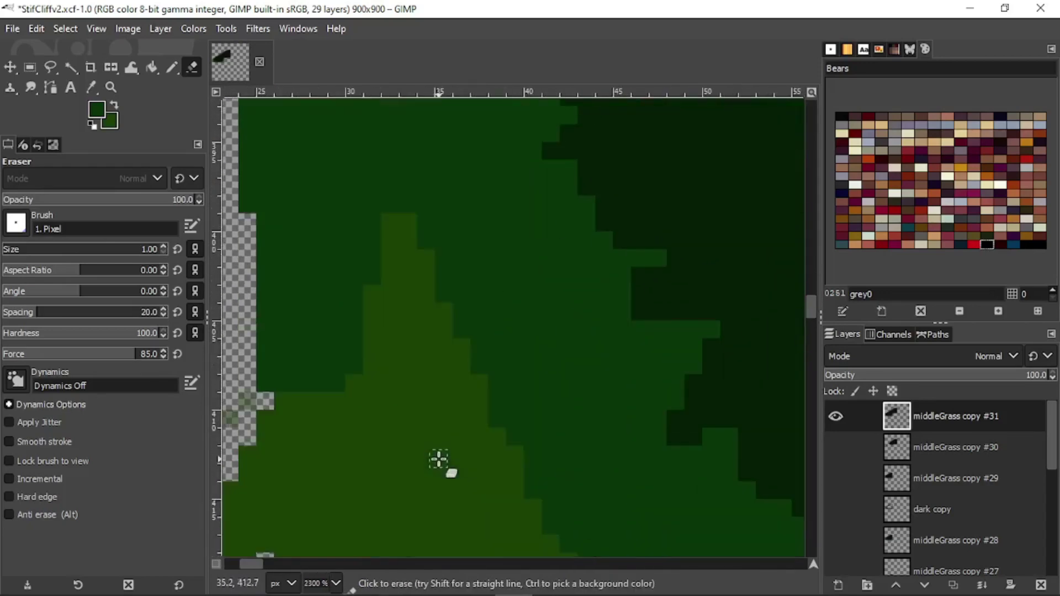
middle_click_drag(441, 450, 457, 299)
scroll(387, 306, "left", 3)
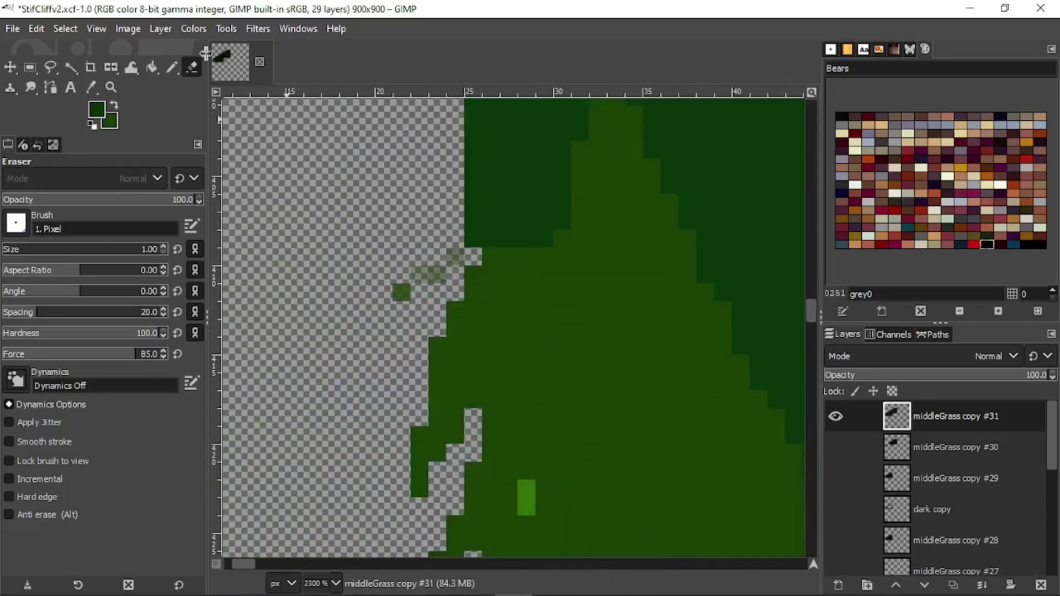
scroll(368, 295, "up", 3, "ctrl")
mouse_move(429, 289)
left_mouse_down()
mouse_move(527, 230)
mouse_move(578, 184)
left_mouse_up()
scroll(520, 237, "down", 4, "ctrl")
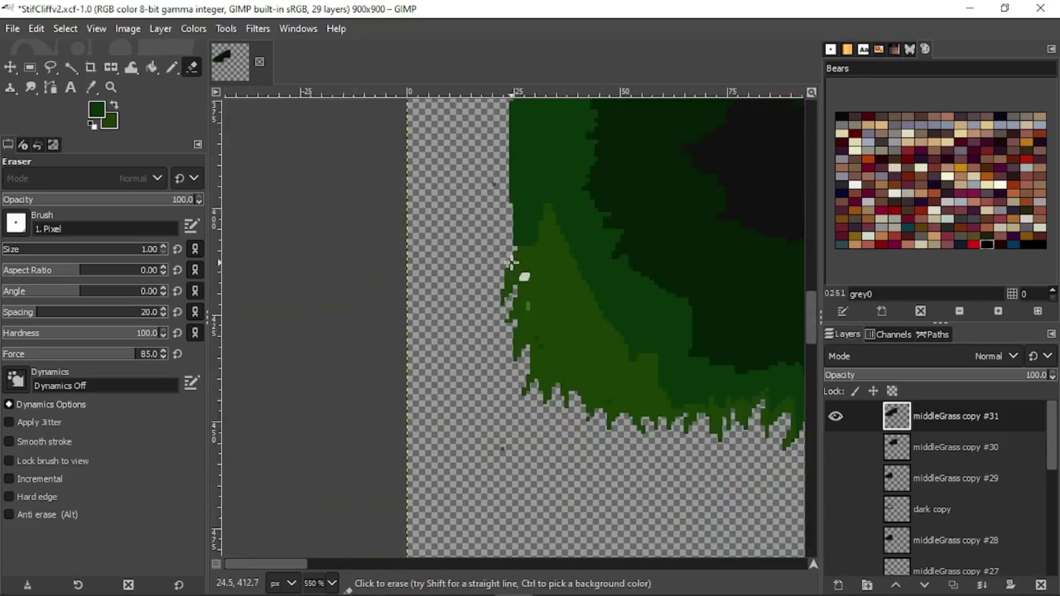
scroll(517, 254, "up", 3, "ctrl")
scroll(552, 224, "down", 4, "ctrl")
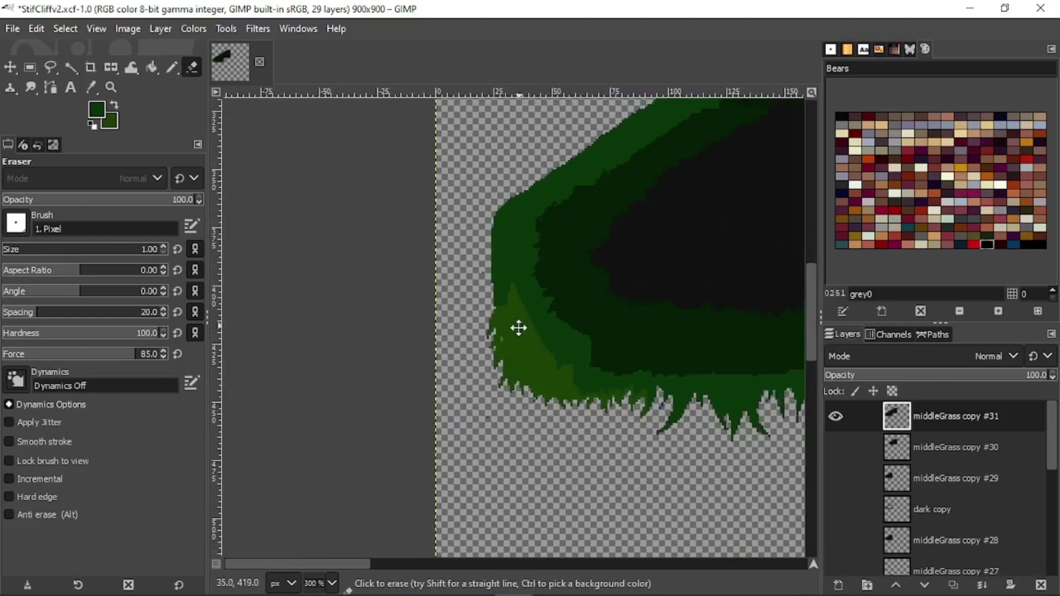
scroll(518, 326, "up", 3, "ctrl")
left_click(413, 396)
scroll(456, 378, "down", 8, "ctrl")
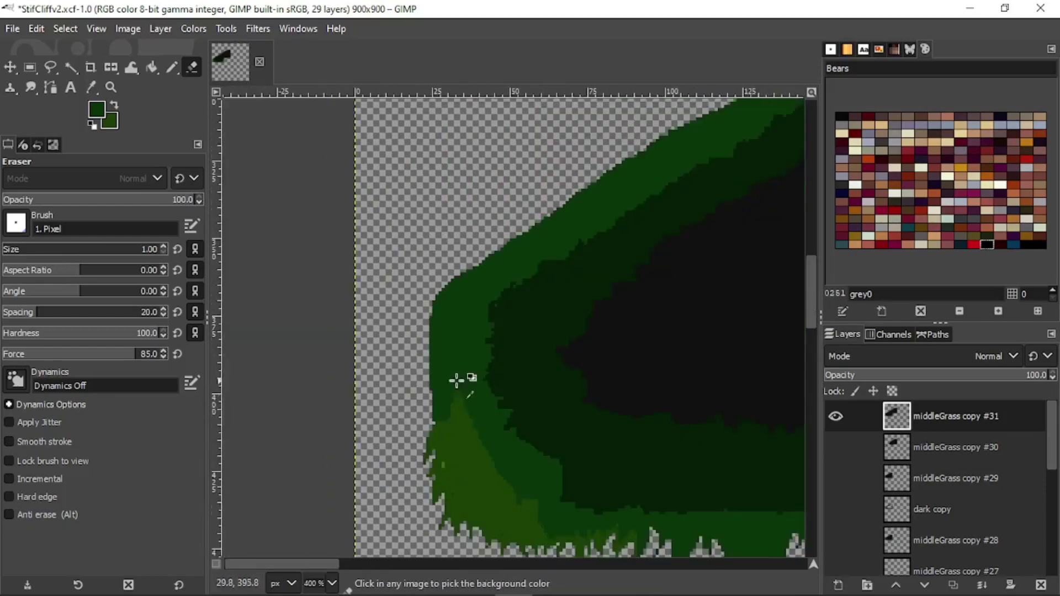
- Draw a tuft of dark green grass blades with the Pencil where the slope begins at the cliff's lower end
scroll(550, 295, "up", 8, "ctrl")
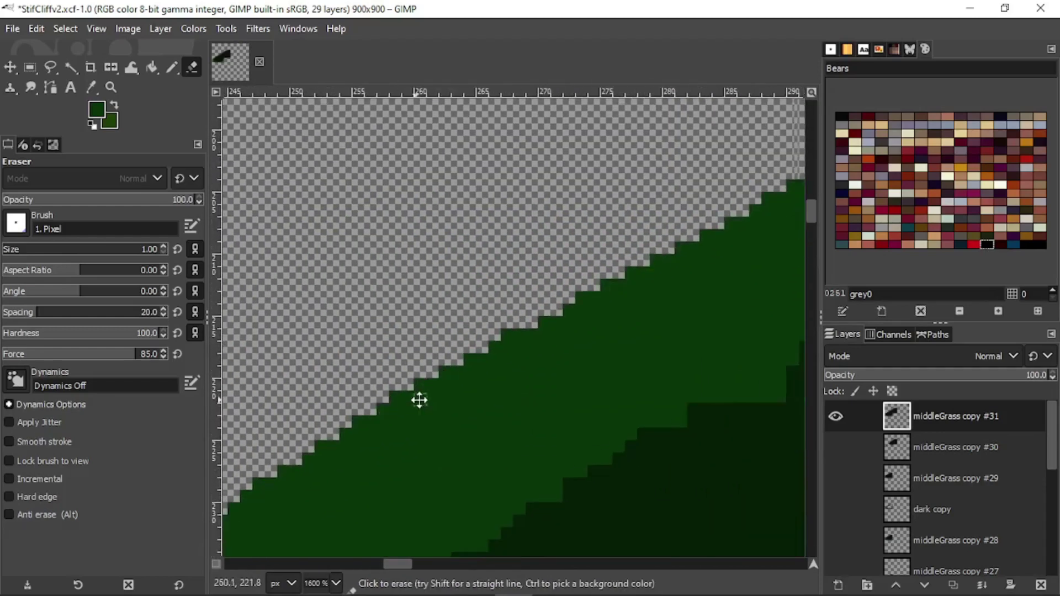
scroll(604, 348, "down", 3, "ctrl")
middle_click_drag(544, 405, 631, 284)
scroll(511, 365, "up", 2, "ctrl")
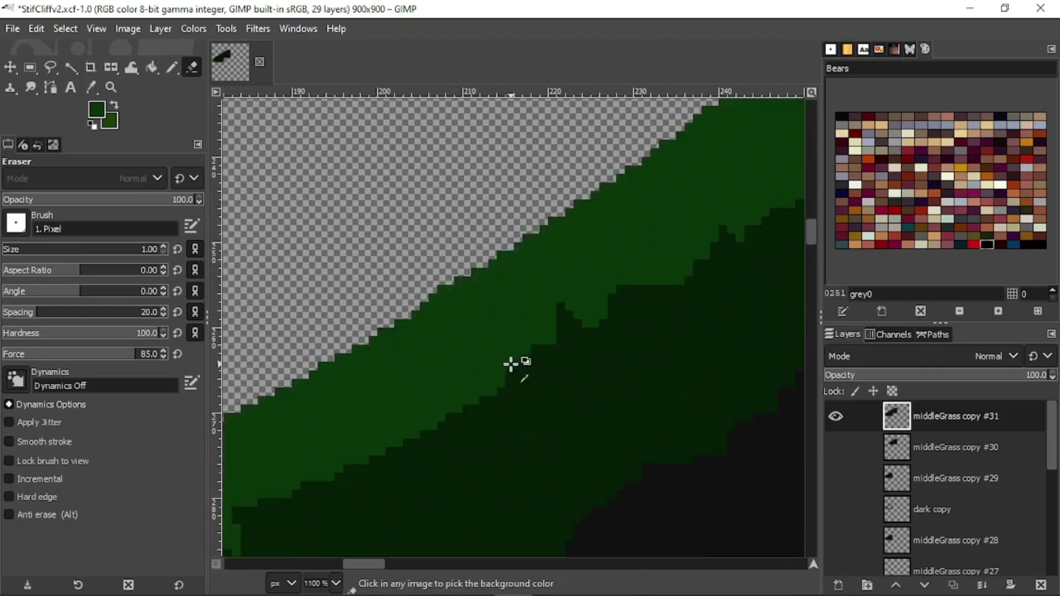
left_click(172, 67)
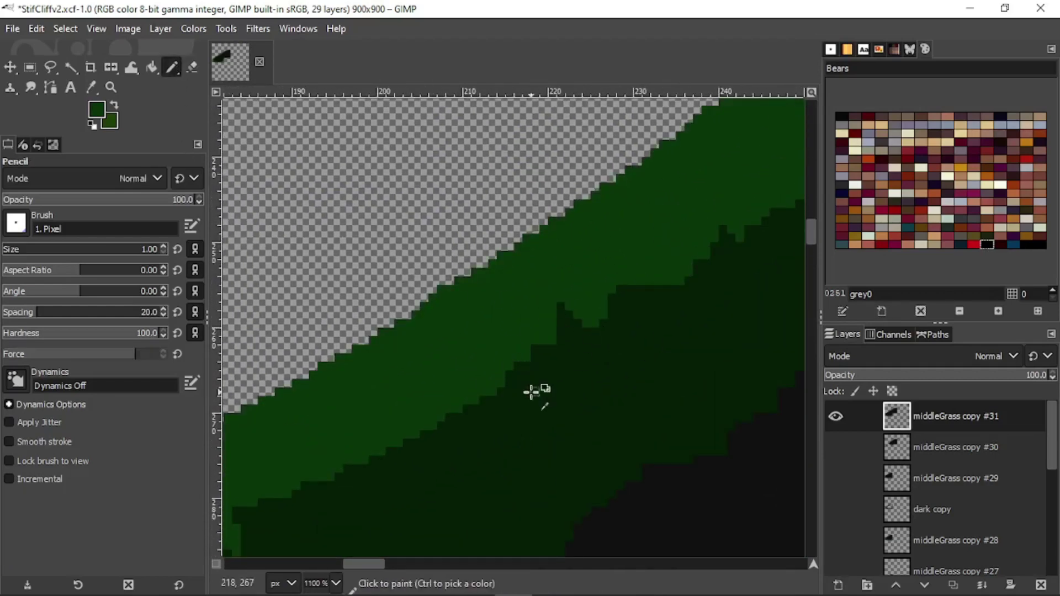
middle_click_drag(414, 388, 800, 249)
middle_click_drag(433, 505, 717, 244)
middle_click_drag(361, 381, 618, 160)
scroll(351, 333, "down", 3)
scroll(351, 333, "left", 5, "shift")
mouse_move(378, 368)
left_mouse_down()
mouse_move(329, 223)
mouse_move(330, 172)
mouse_move(380, 371)
mouse_move(350, 264)
mouse_move(370, 348)
mouse_move(295, 303)
mouse_move(348, 330)
mouse_move(348, 341)
mouse_move(321, 328)
mouse_move(366, 379)
mouse_move(272, 363)
mouse_move(355, 398)
mouse_move(324, 371)
mouse_move(359, 393)
mouse_move(478, 158)
mouse_move(414, 294)
mouse_move(407, 360)
mouse_move(391, 357)
mouse_move(442, 213)
left_mouse_up()
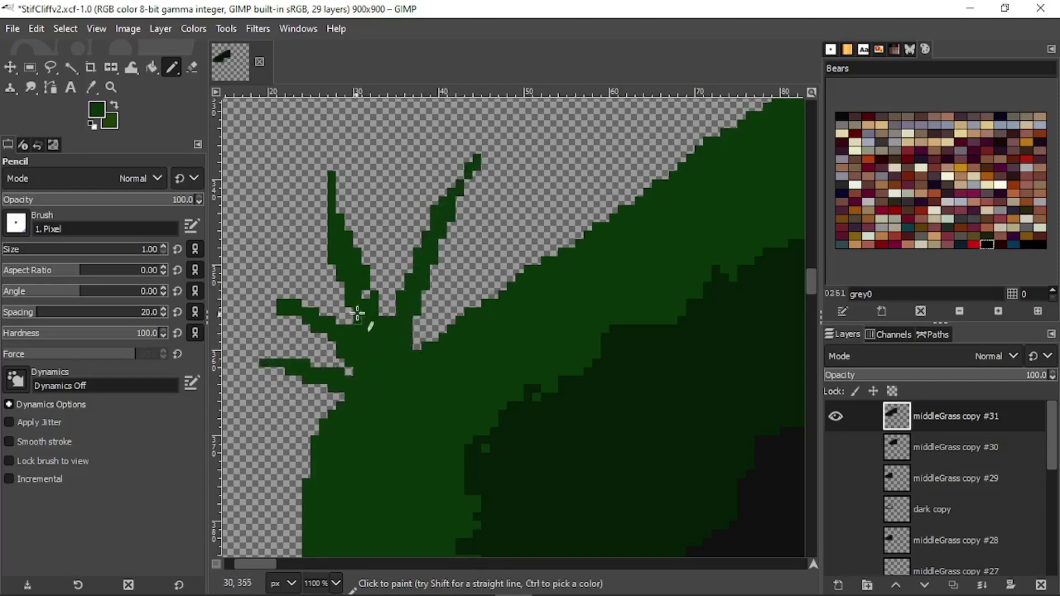
- Touch up a sideways blade of the new grass tuft with the Pencil and save the image
scroll(368, 293, "down", 2, "ctrl")
scroll(379, 314, "up", 3, "ctrl")
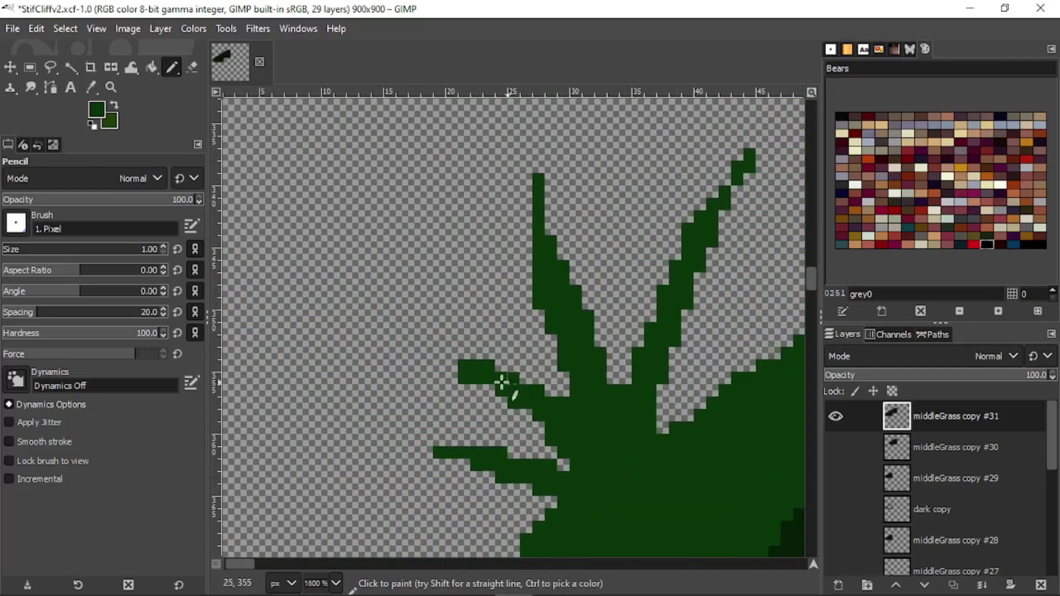
mouse_move(501, 381)
left_mouse_down()
mouse_move(422, 355)
mouse_move(520, 385)
left_mouse_up()
scroll(520, 385, "down", 5, "ctrl")
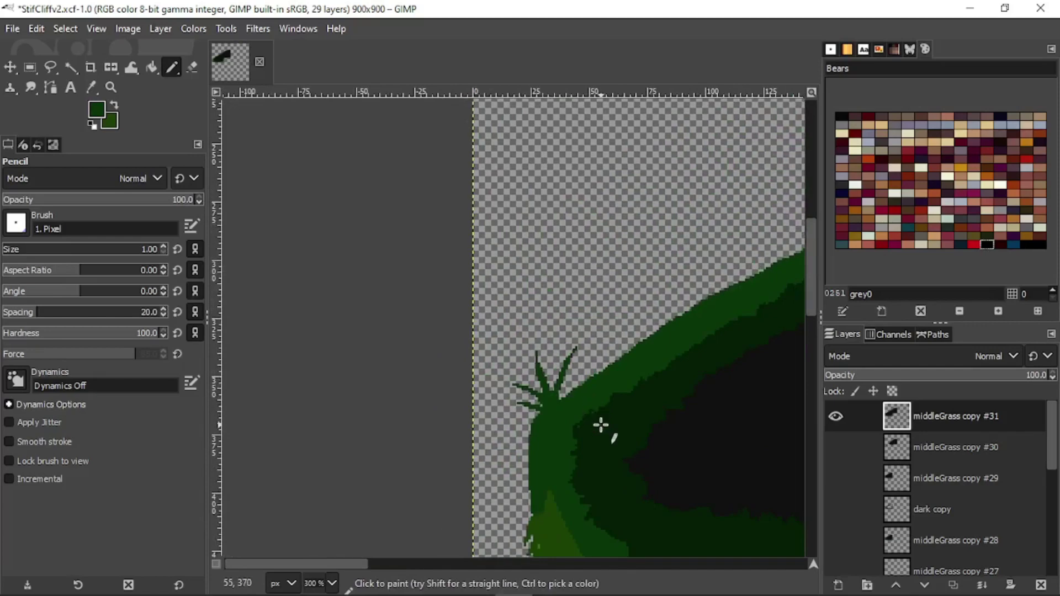
scroll(579, 427, "up", 4, "ctrl")
scroll(579, 371, "down", 2, "ctrl")
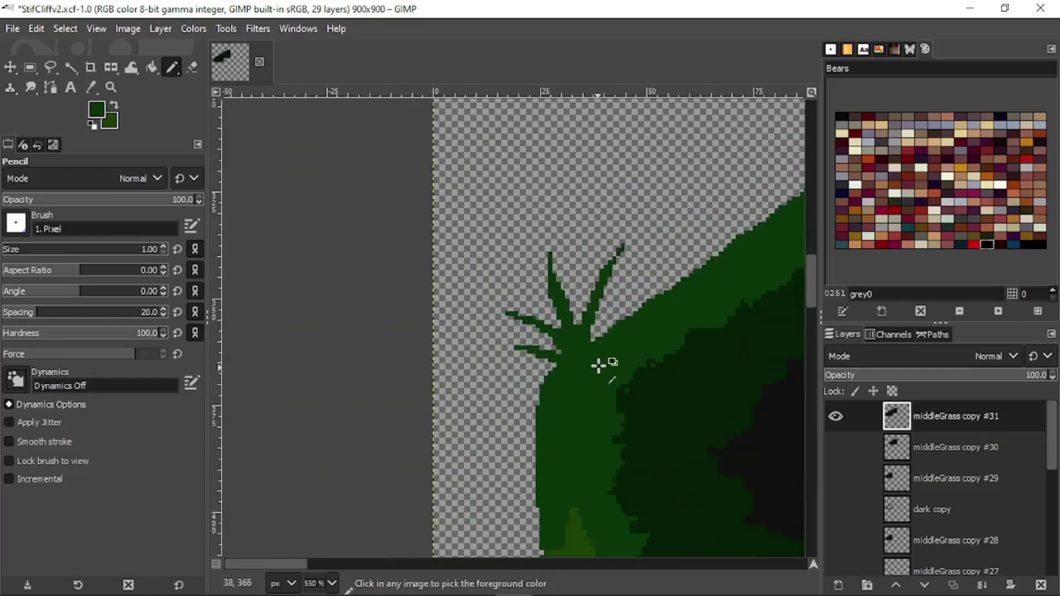
key("ctrl+s")
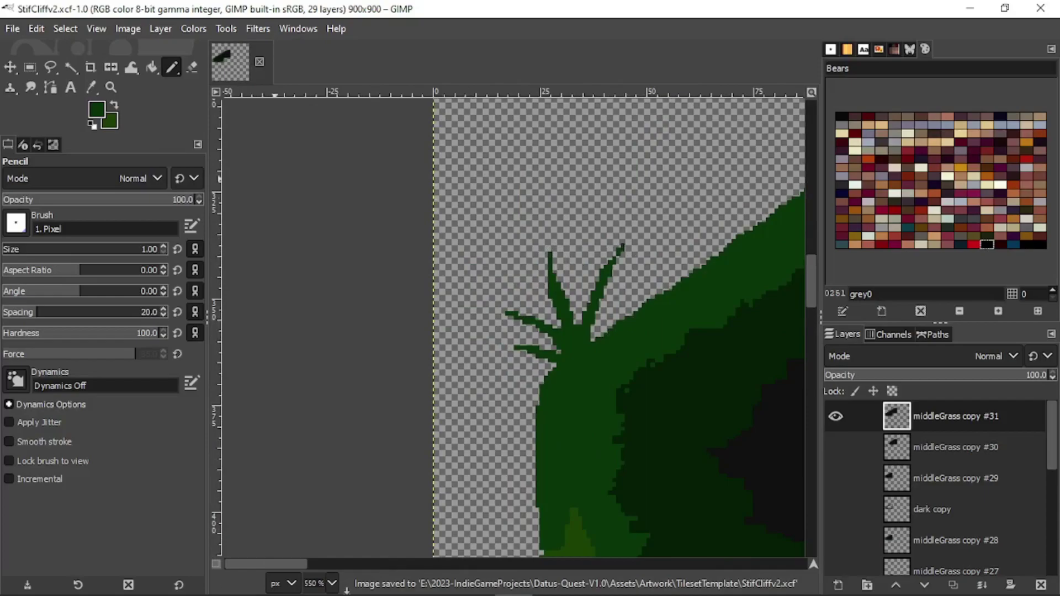
- Switch to Unity and check the collider type options of the StifCliffv2_46 slope tile from the StiffCliff2 palette
key("alt+Tab")
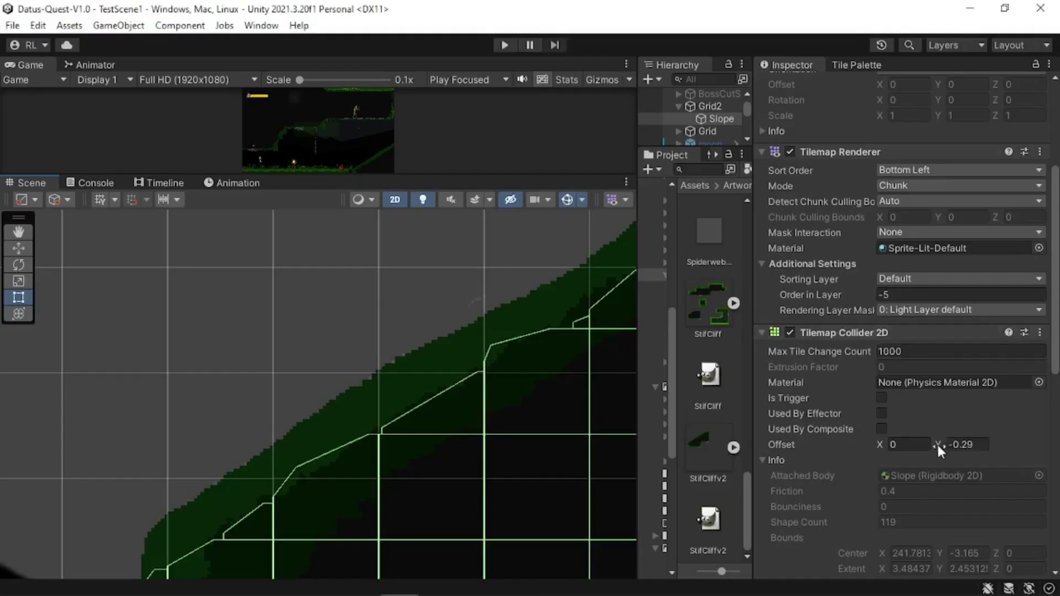
left_click(859, 64)
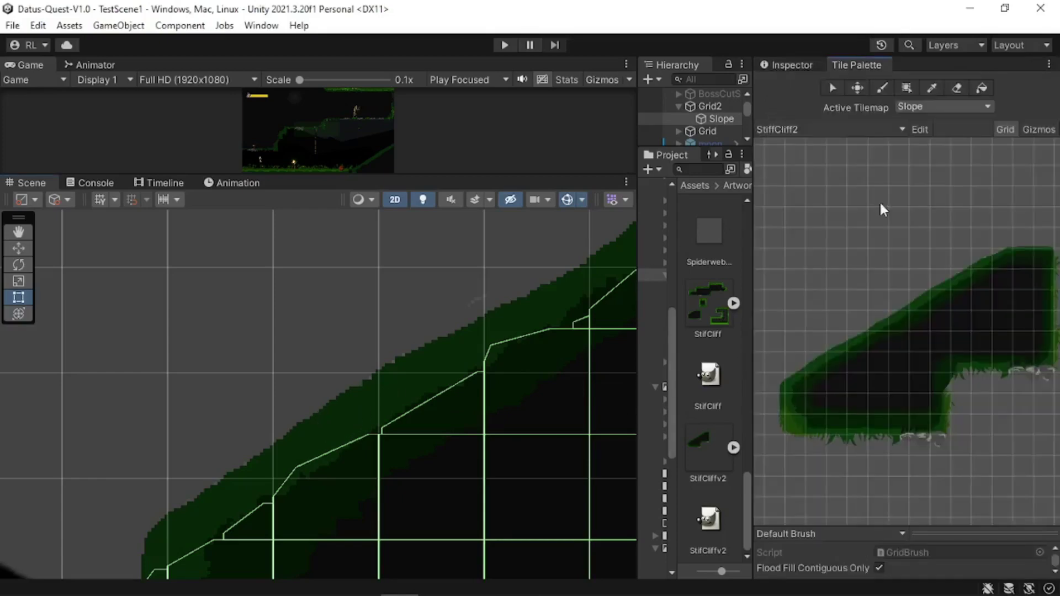
left_click(865, 350)
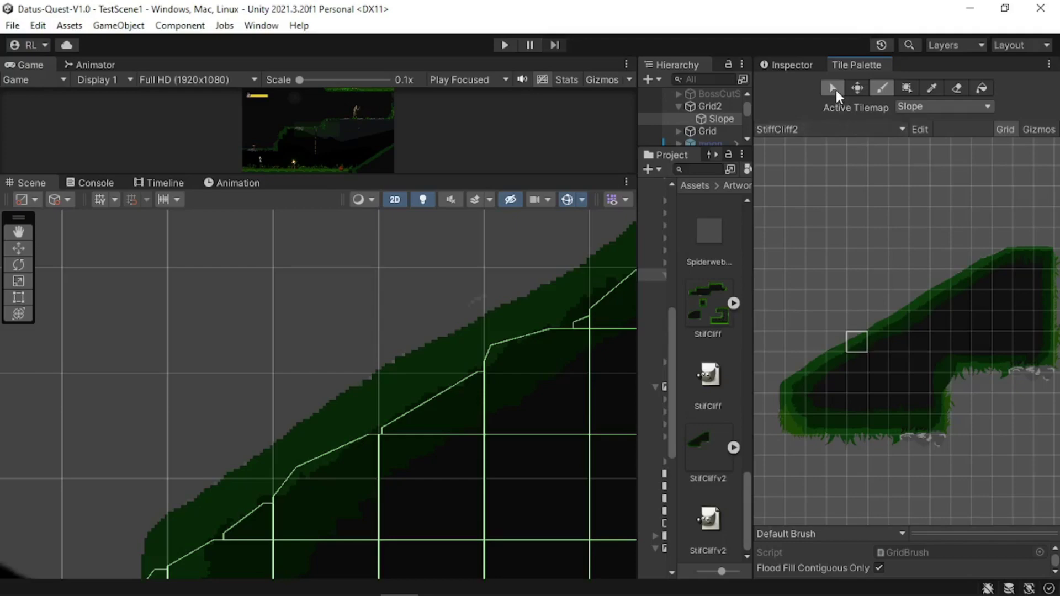
left_click(859, 338)
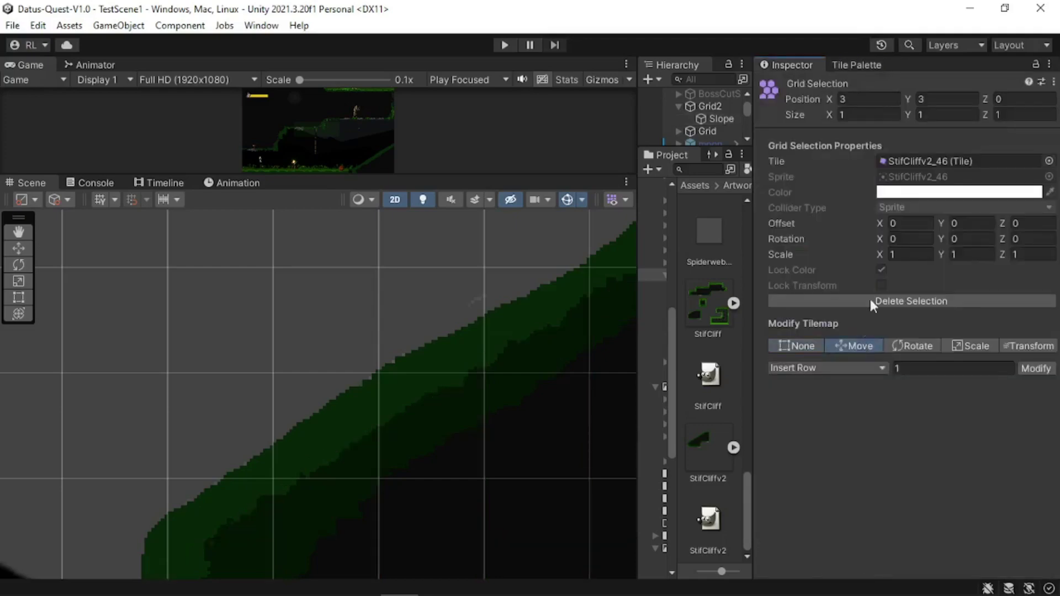
double_click(951, 160)
left_click(932, 197)
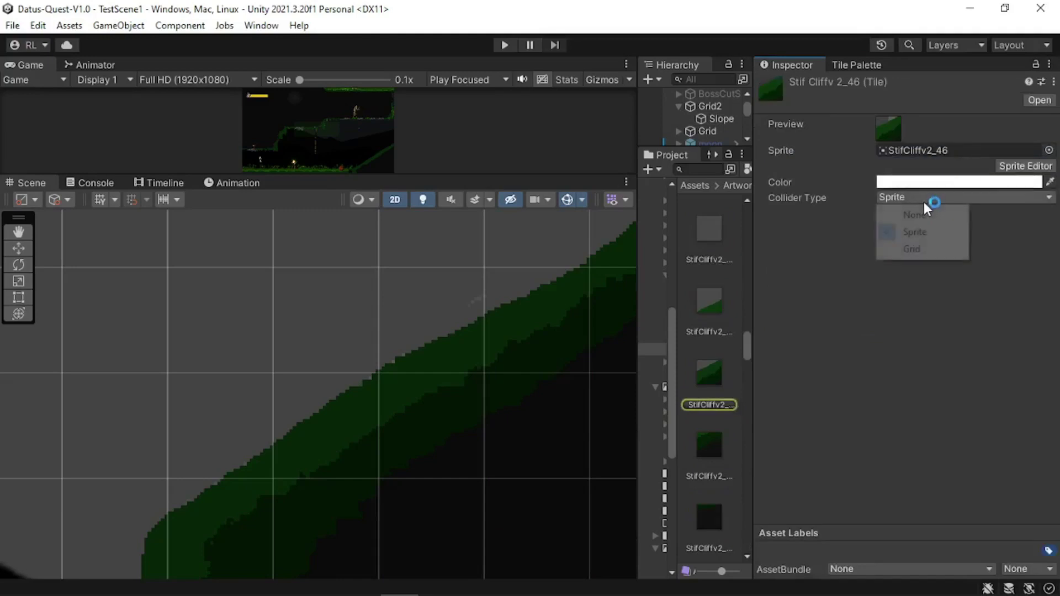
left_click(1022, 243)
- Reselect the Slope tilemap under Grid2 and review its components and collider outline along the slope
left_click(856, 66)
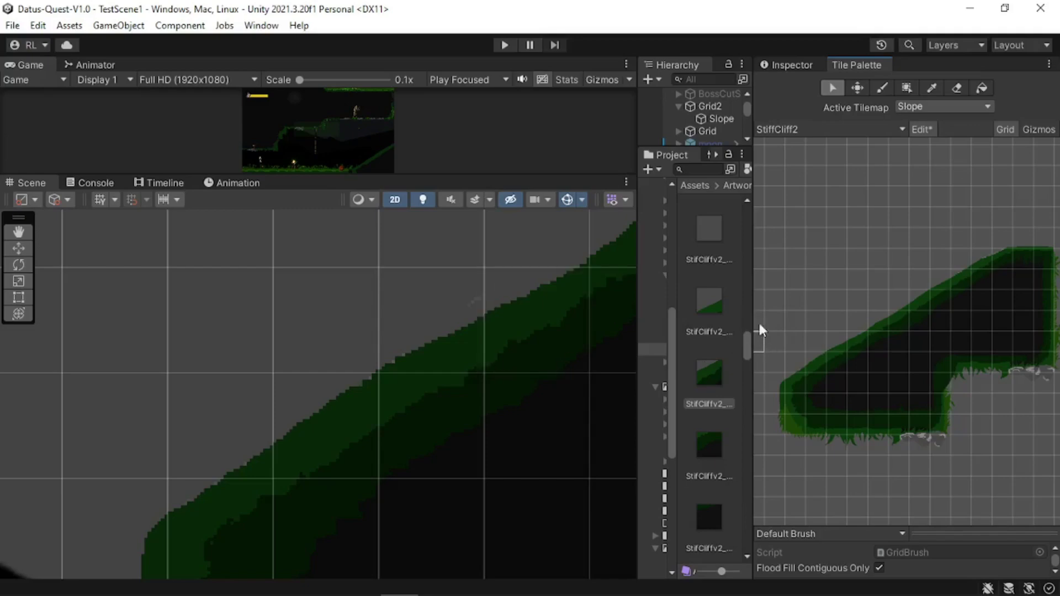
left_click(789, 66)
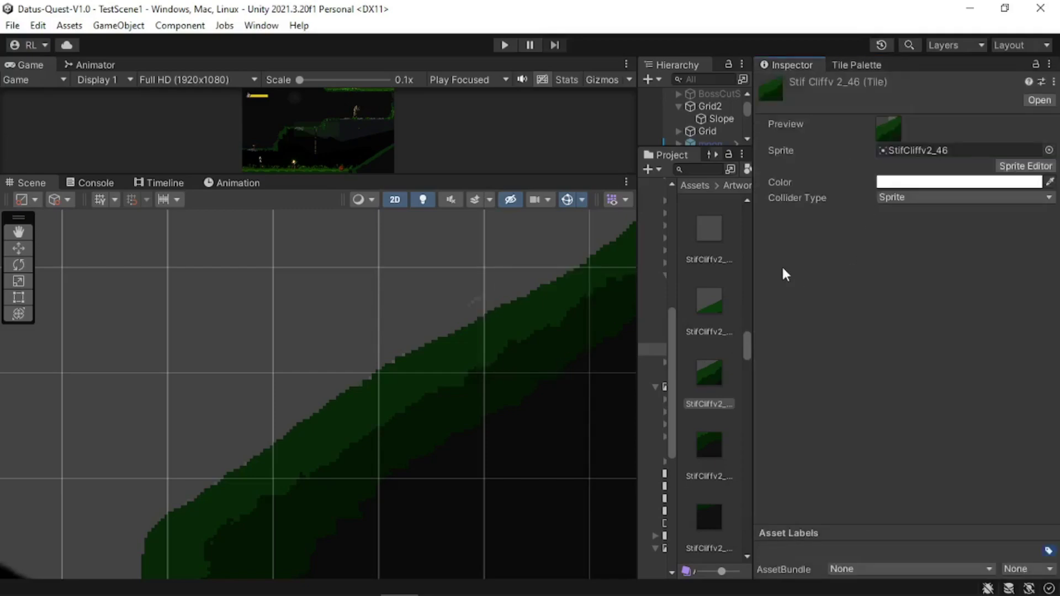
left_click(712, 119)
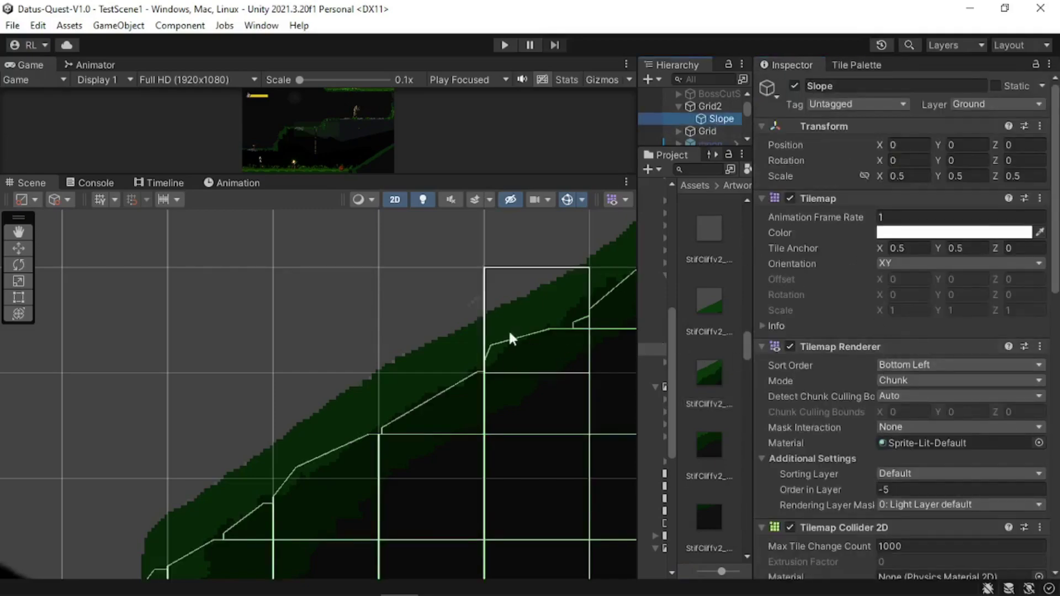
scroll(959, 449, "down", 3)
scroll(958, 450, "up", 2)
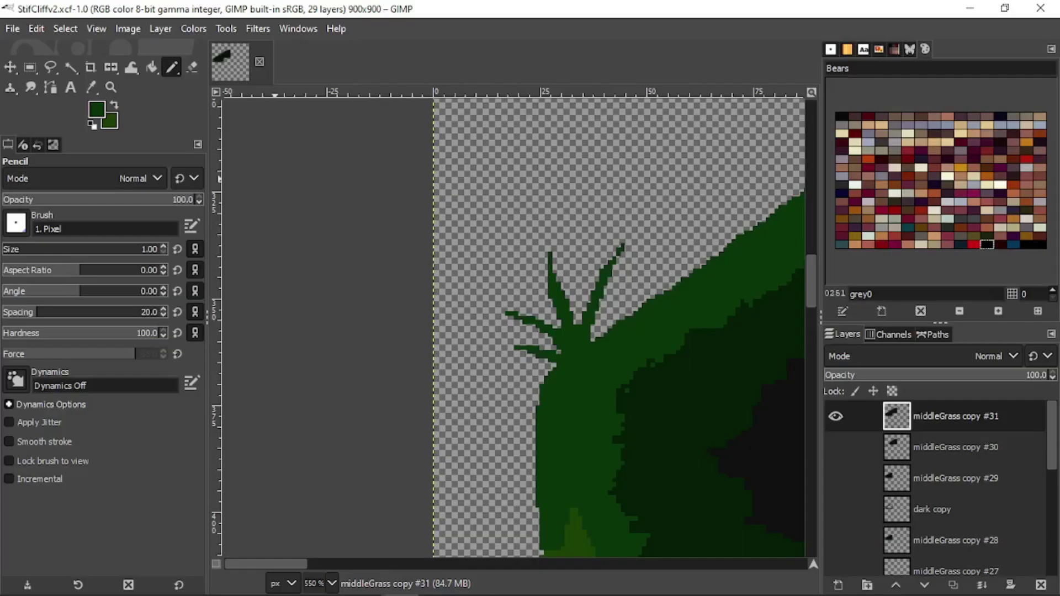
- Check the grass tuft in GIMP, save StifCliffv2.xcf and re-export the artwork to StifCliffv2.psd
scroll(558, 307, "down", 3, "ctrl")
middle_click_drag(622, 303, 524, 374)
scroll(524, 374, "up", 3, "ctrl")
key("ctrl+s")
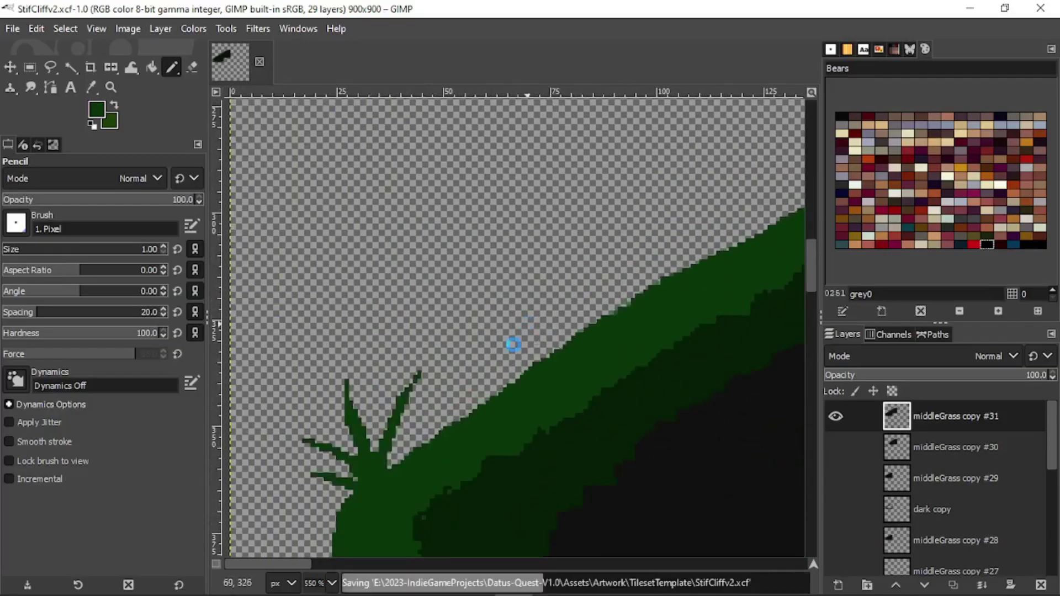
left_click(20, 29)
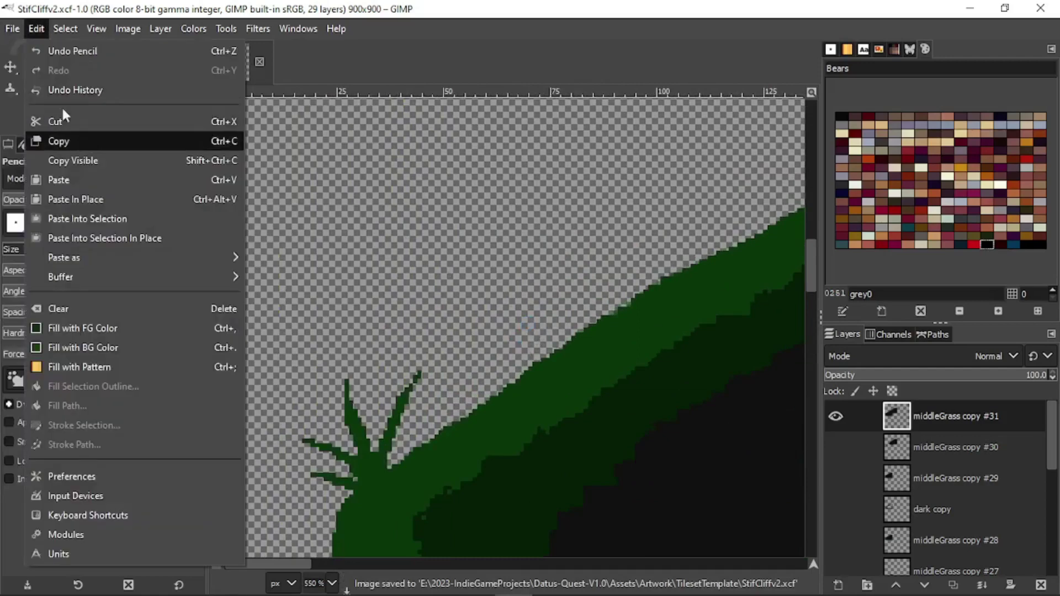
mouse_move(15, 28)
left_click(63, 269)
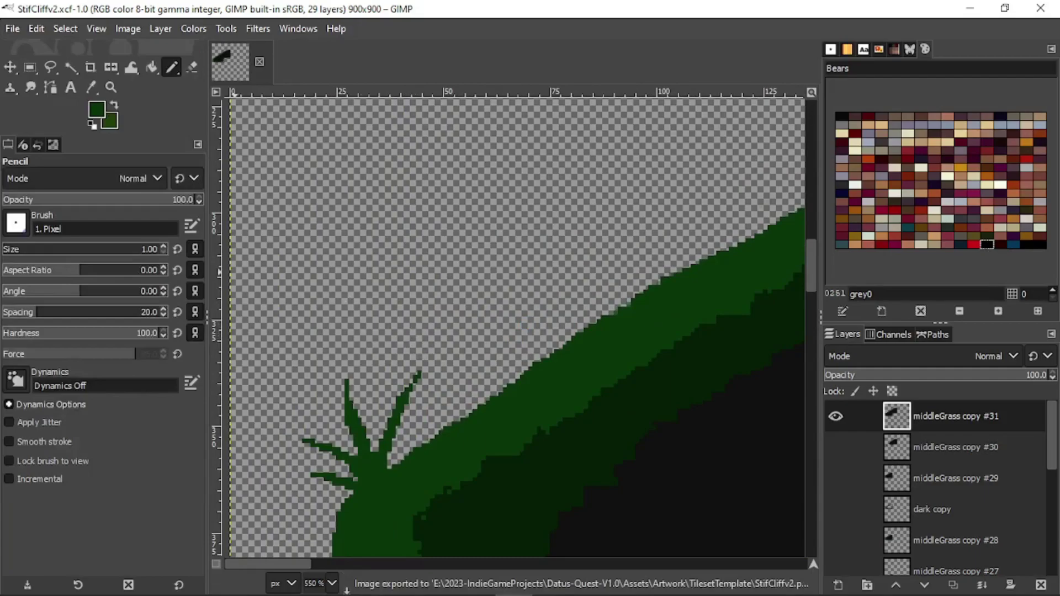
- Return to Unity with the updated cliff artwork and run the scene in Play mode
key("alt+Tab")
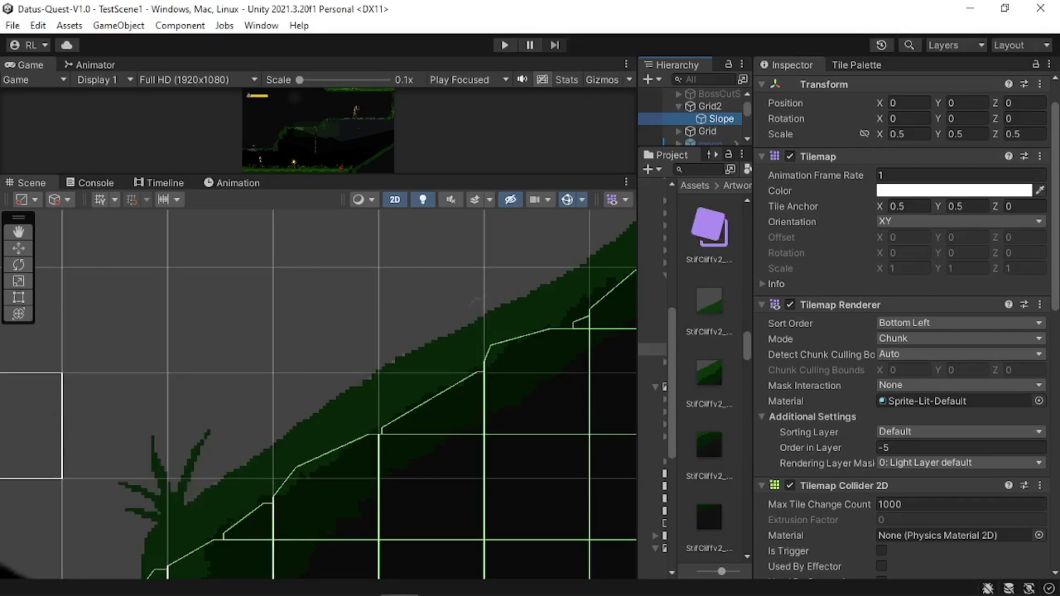
key("ctrl+p")
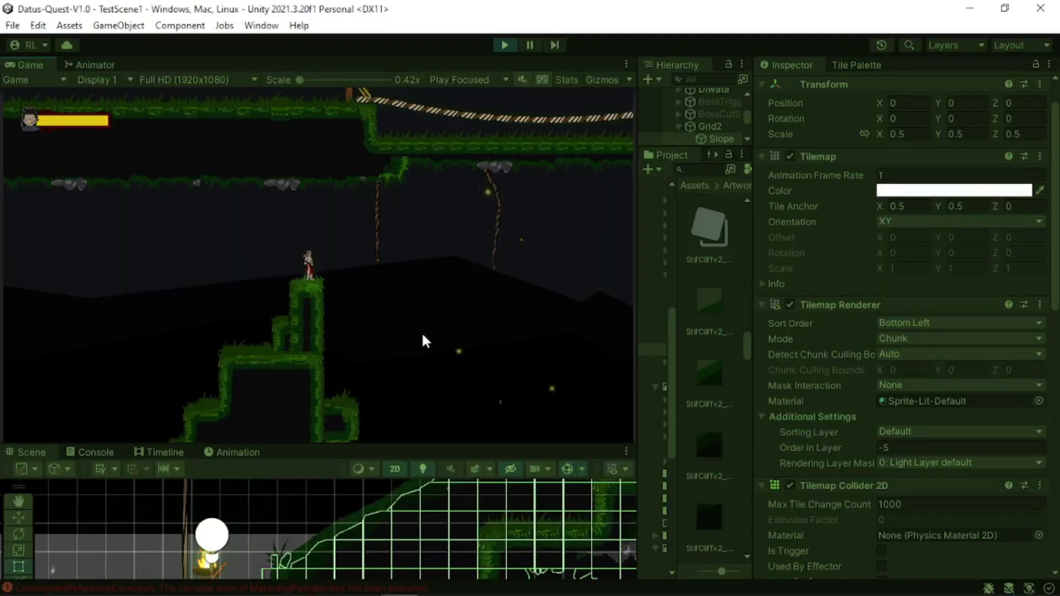
- Run and jump the character over to the cliff slope and pause the game while it stands there
key("d")
key("space")
key("shift")
key("a")
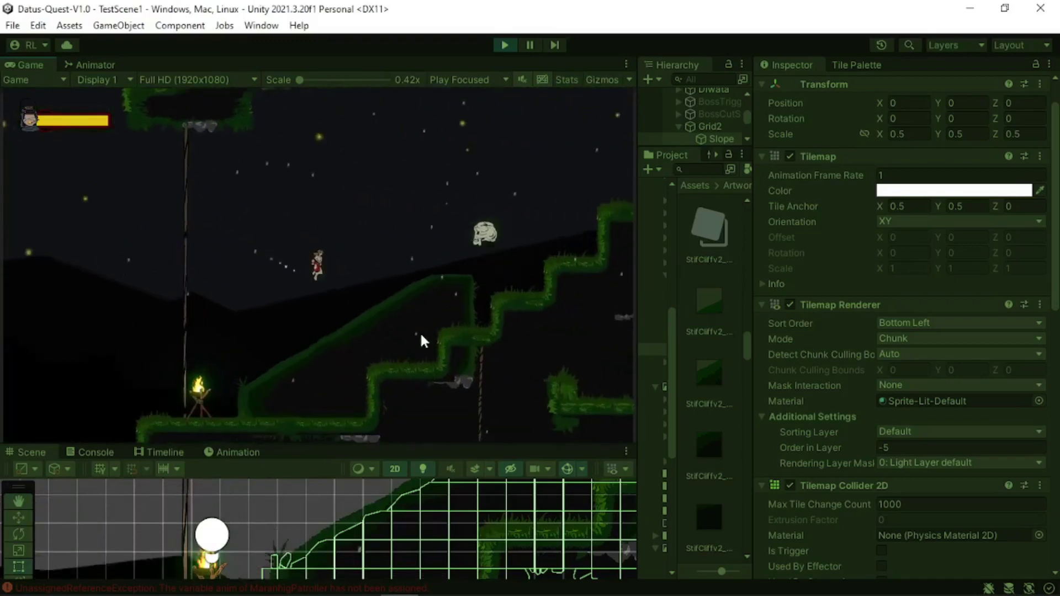
left_click(534, 46)
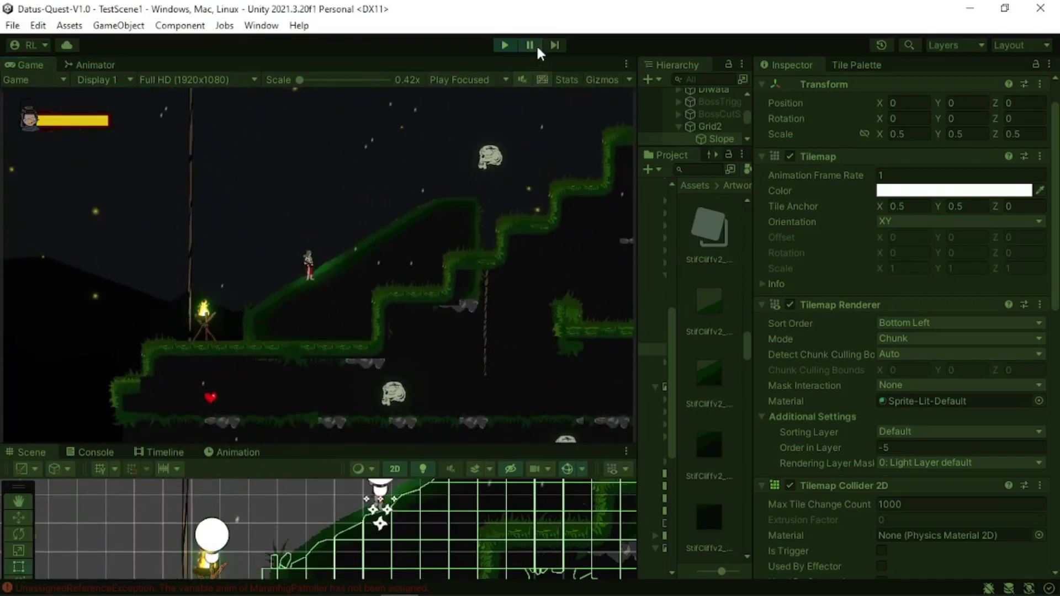
- Set the Game view to Play Maximized and resume the game
left_click(503, 82)
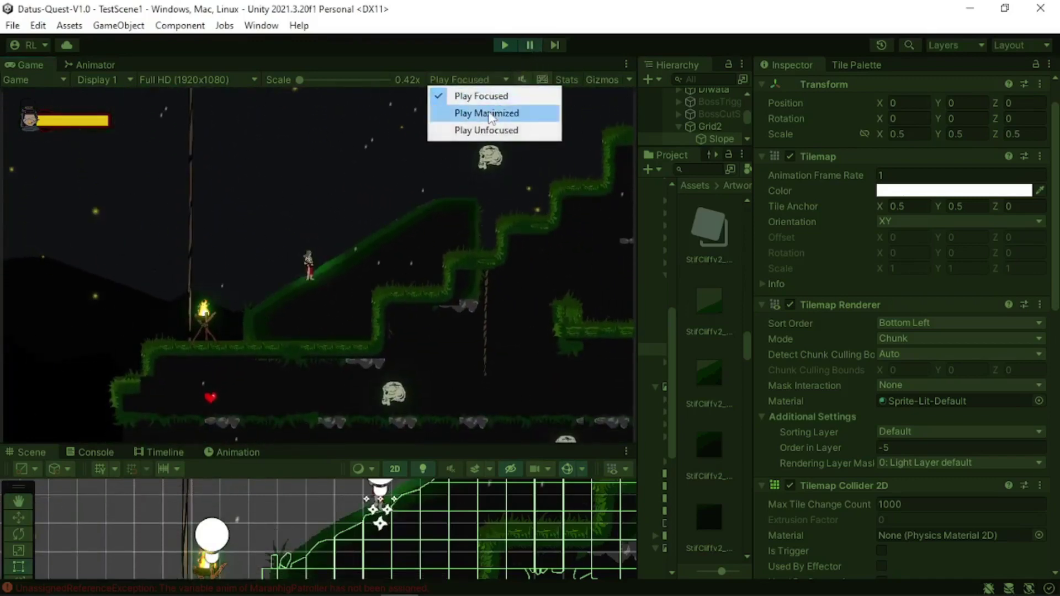
left_click(491, 114)
left_click(529, 44)
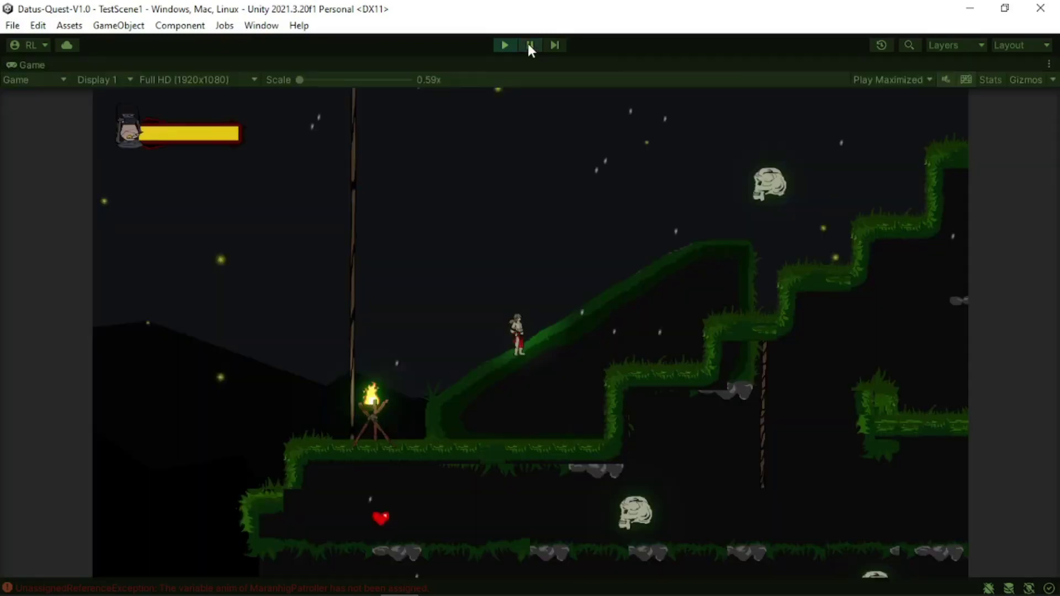
- Walk and jump the character around the grass tuft at the slope's lower end to test the collision there
key("a")
key("space")
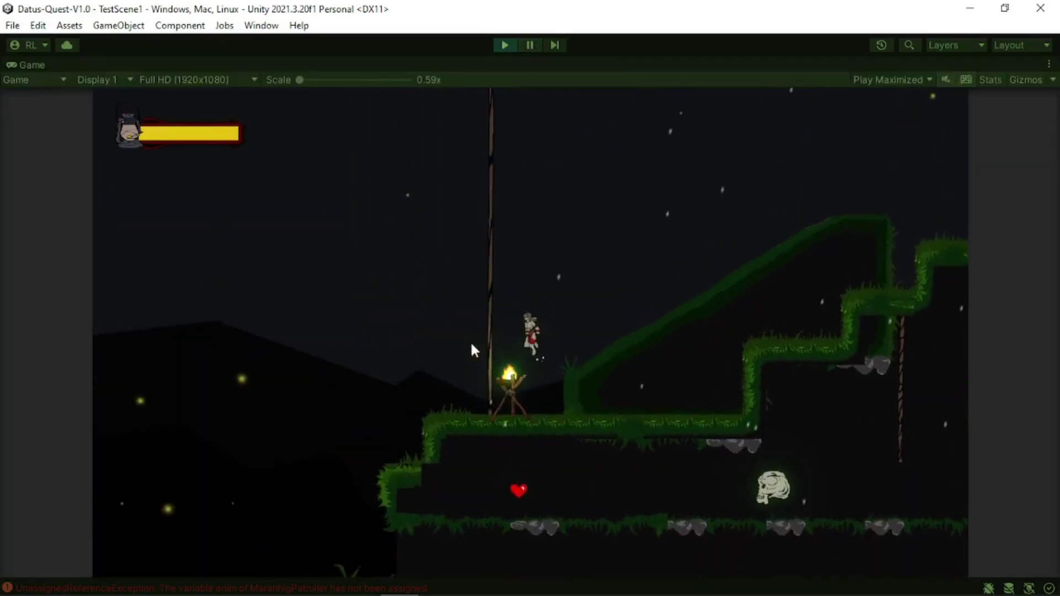
key("d")
key("space")
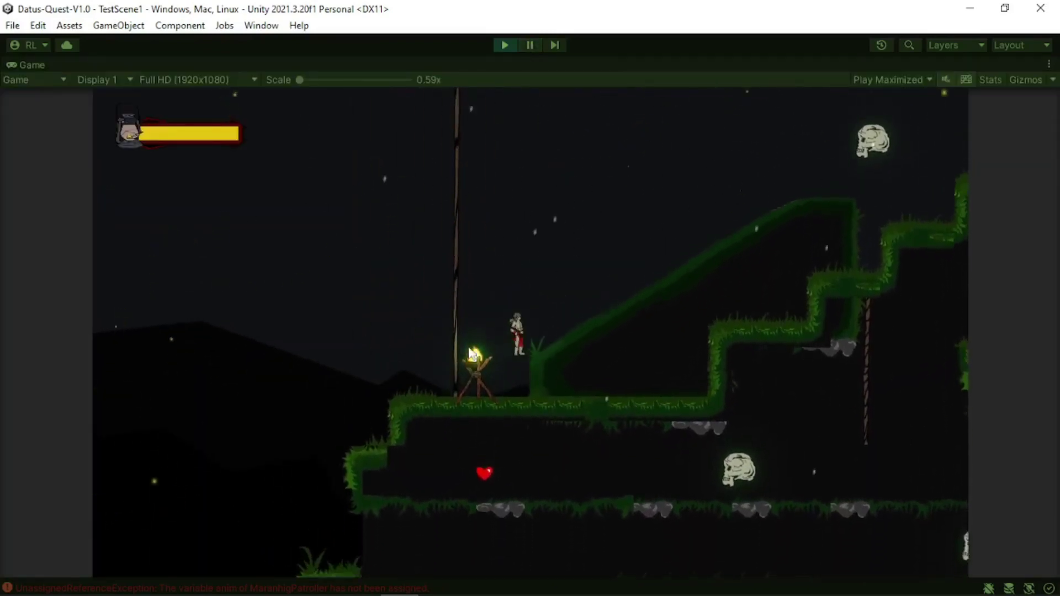
key("space")
key("d")
key("a")
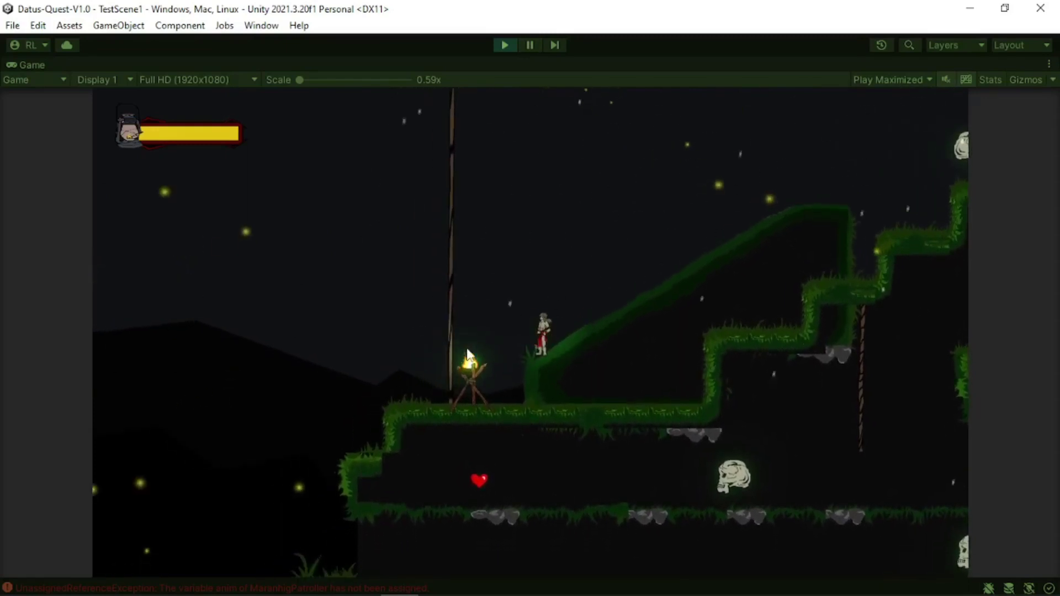
key("space")
key("d")
key("d")
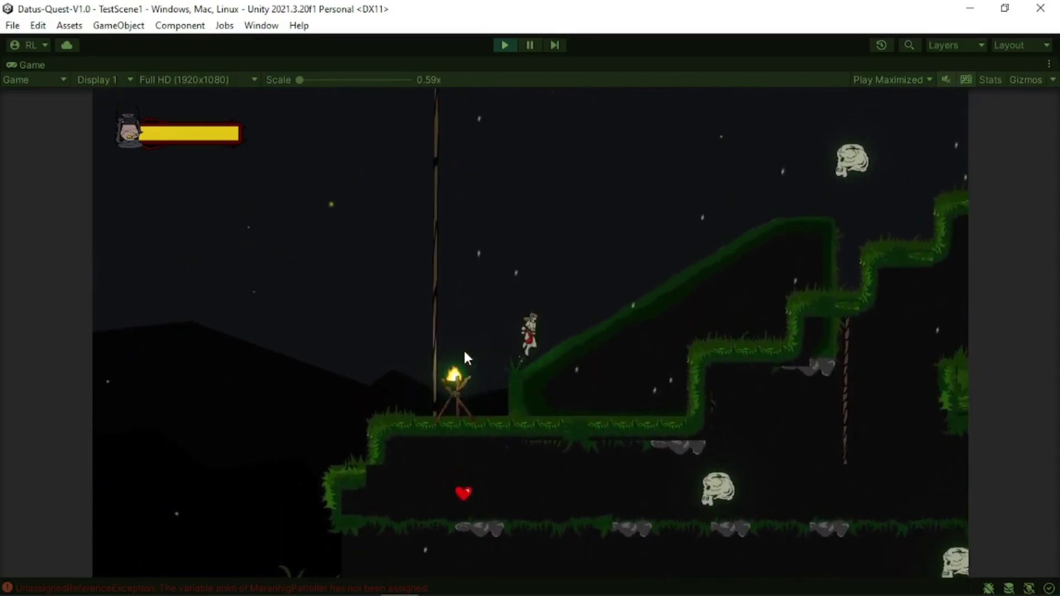
key("a")
key("d")
key("space")
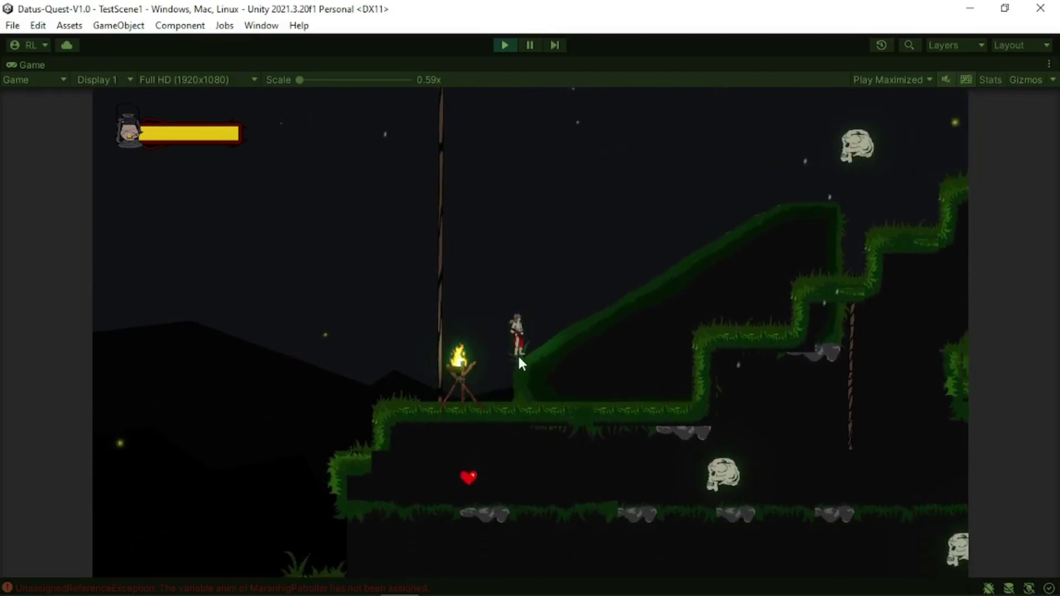
- Pause the game with Play Focused restored and enlarge the Scene view around the collider at the grass tuft
left_click(509, 46)
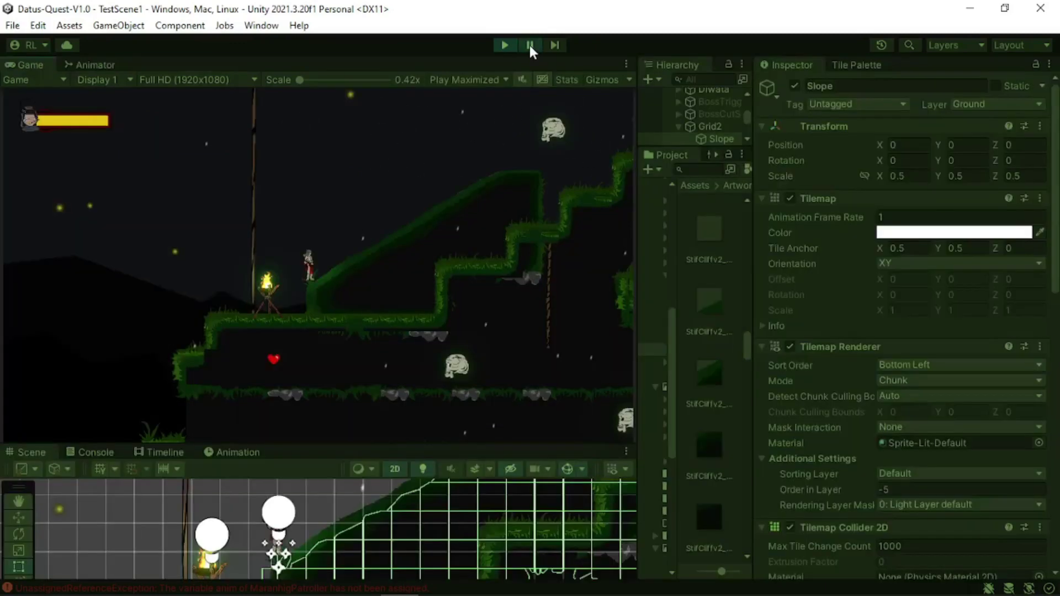
left_click(495, 79)
left_click(489, 97)
left_click_drag(402, 445, 407, 204)
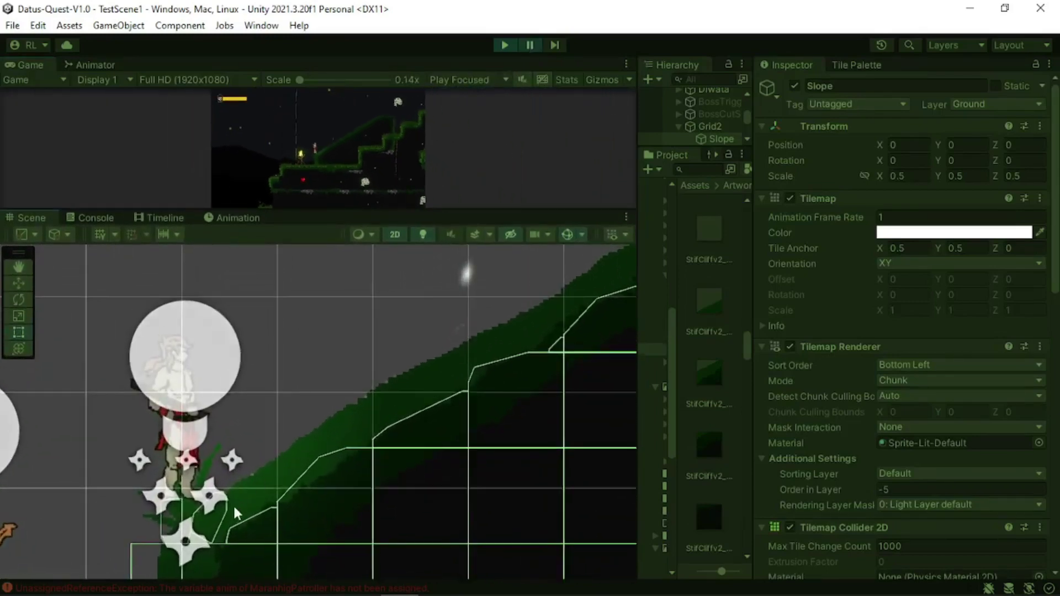
middle_click_drag(235, 510, 298, 370)
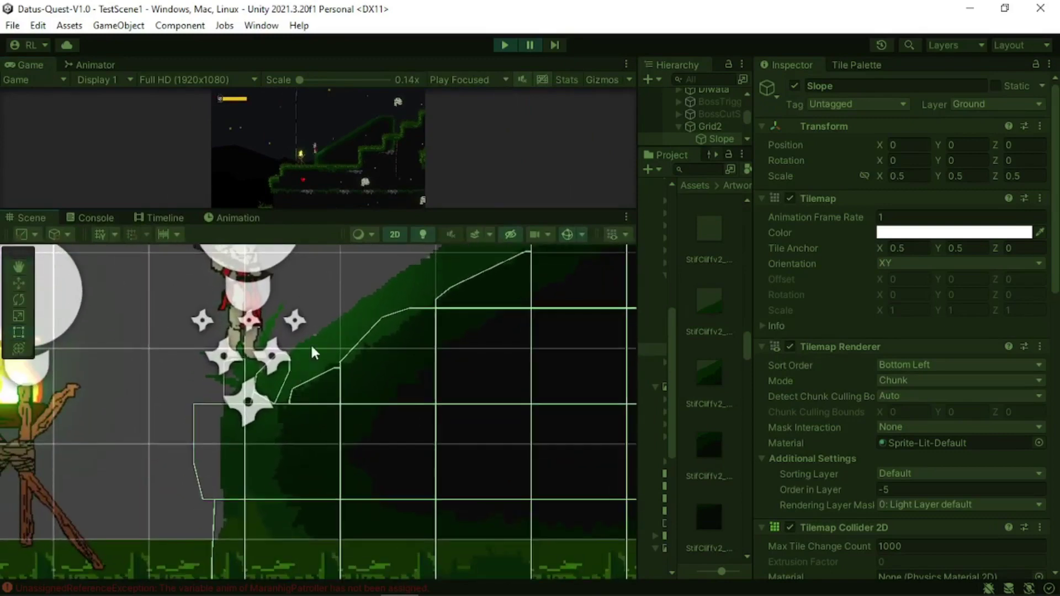
- Resume the game and jump the character off the grass tuft onto the ground beside the cliff
left_click(526, 47)
left_click(350, 146)
key("space")
key("a")
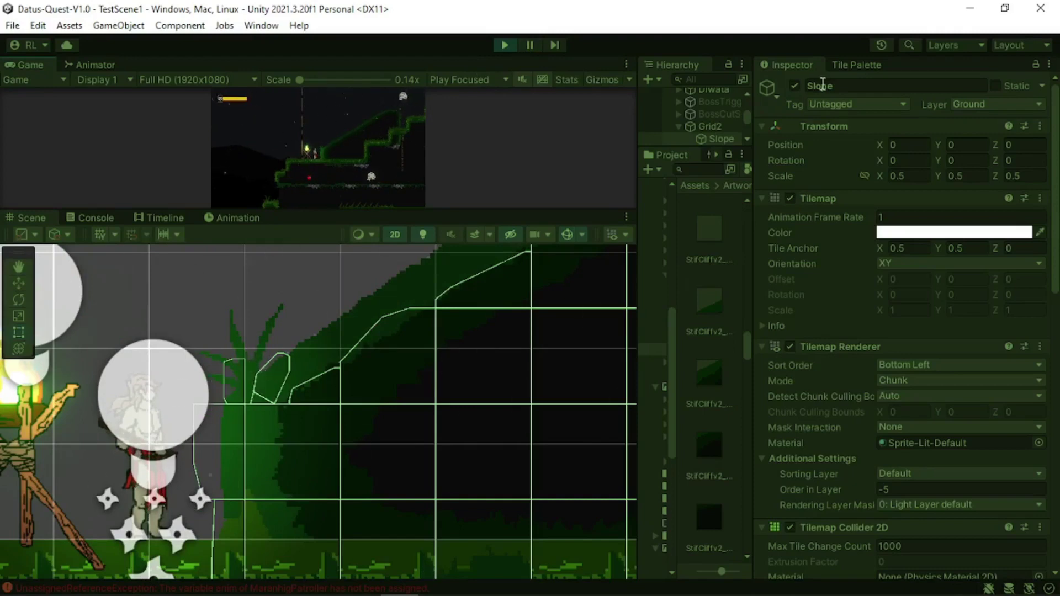
- Stop Play mode and open the StifCliffv2_72 tile asset from the grass tuft cell of the StiffCliff2 palette
left_click(856, 65)
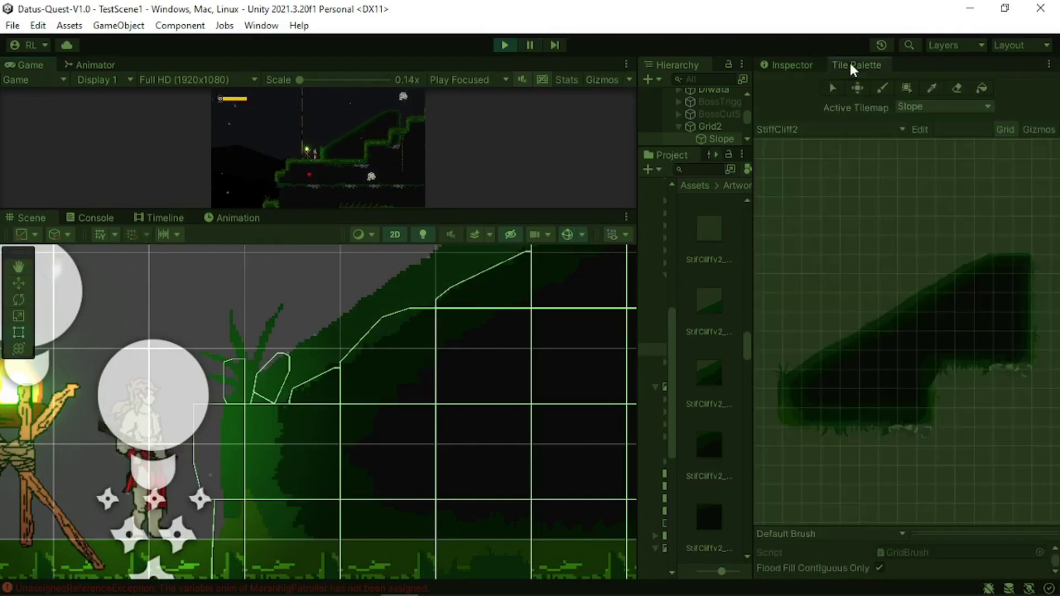
left_click(504, 45)
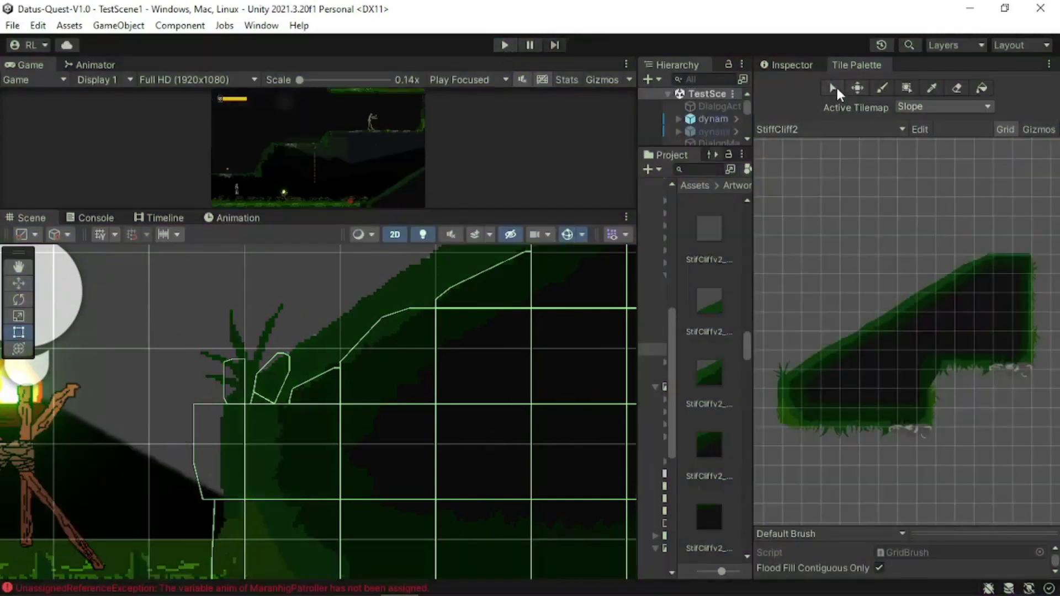
left_click(834, 90)
scroll(804, 378, "up", 5)
middle_click_drag(792, 374, 857, 347)
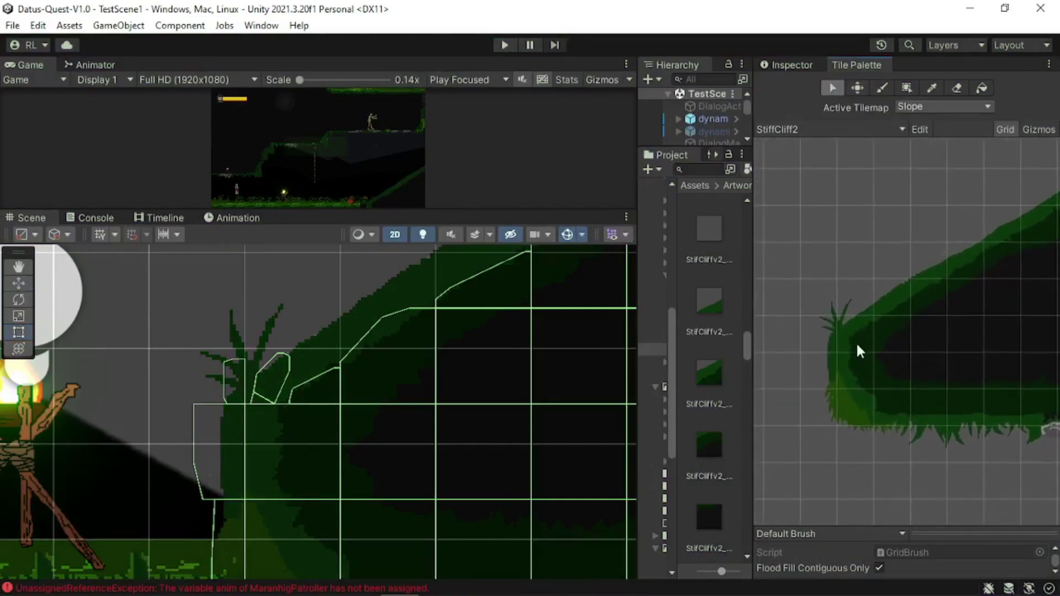
scroll(852, 347, "up", 5)
left_click(820, 301)
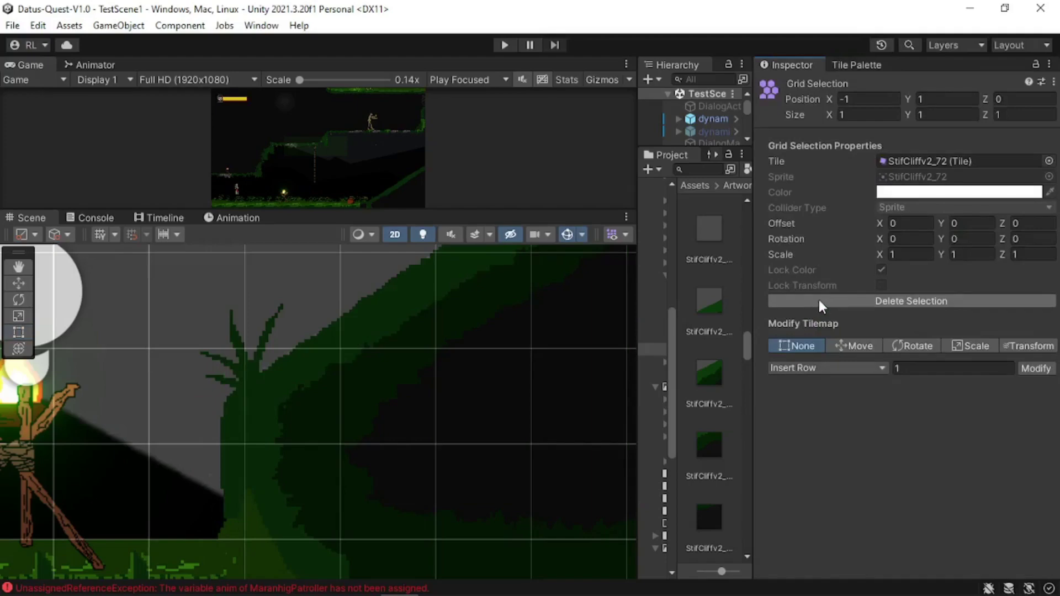
double_click(925, 162)
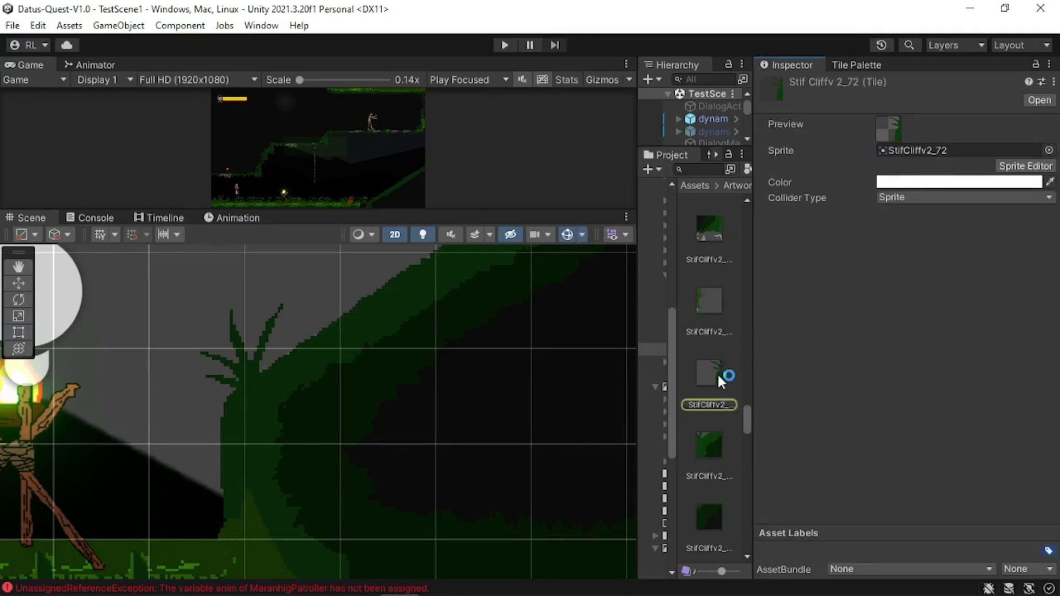
- Run the scene briefly in Play mode, stop it and reselect the Slope tilemap under Grid2
left_click(850, 66)
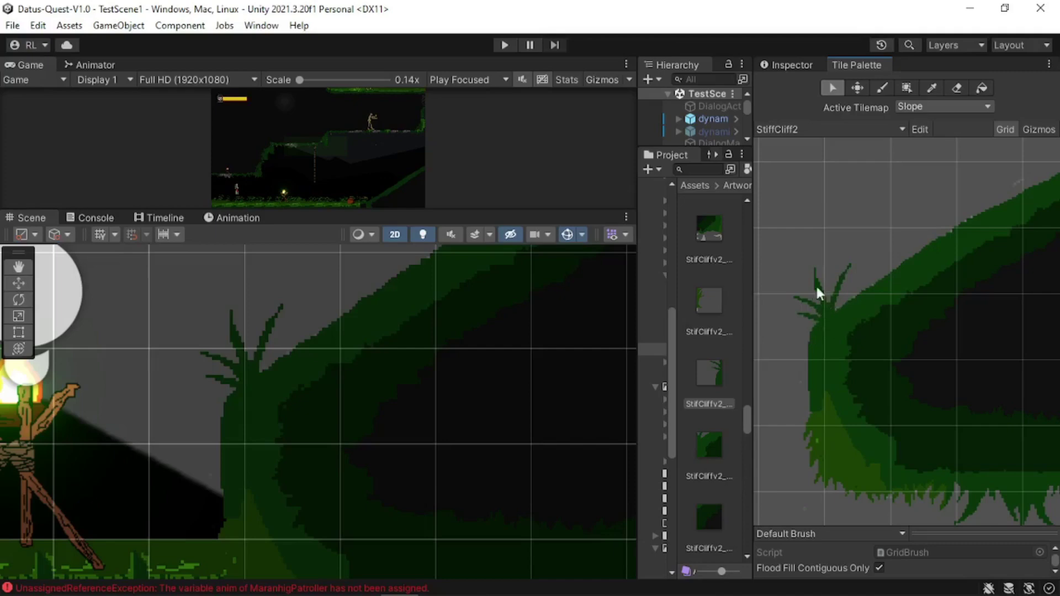
left_click(503, 45)
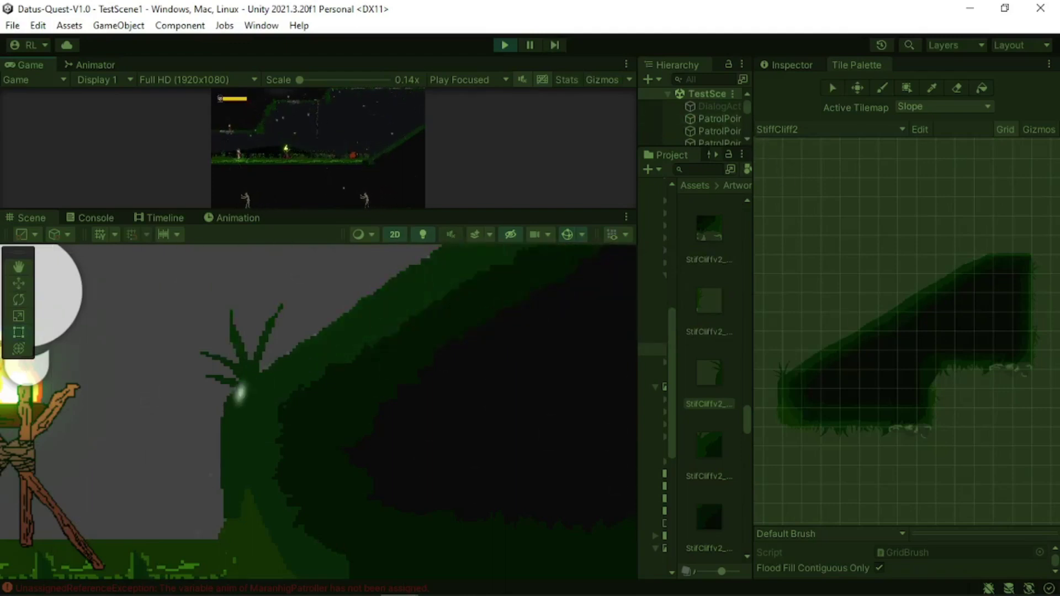
key("ctrl+p")
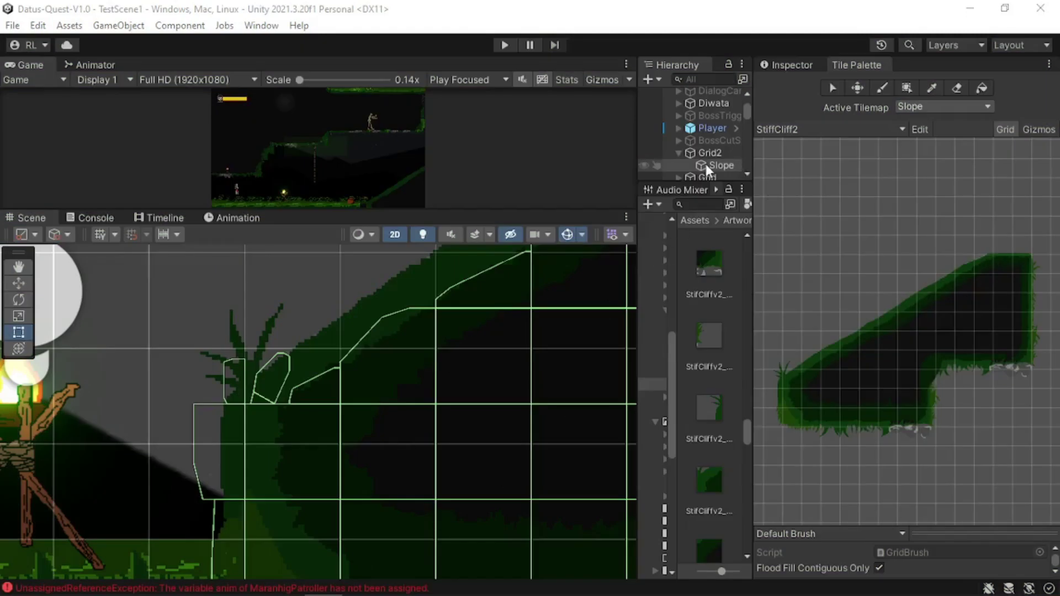
left_click(659, 81)
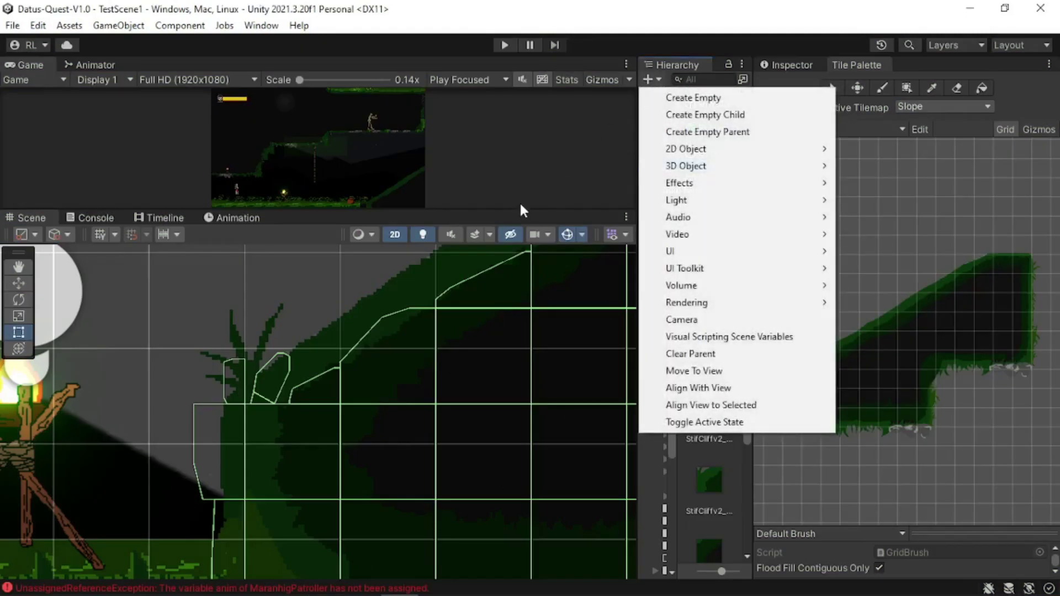
left_click(513, 190)
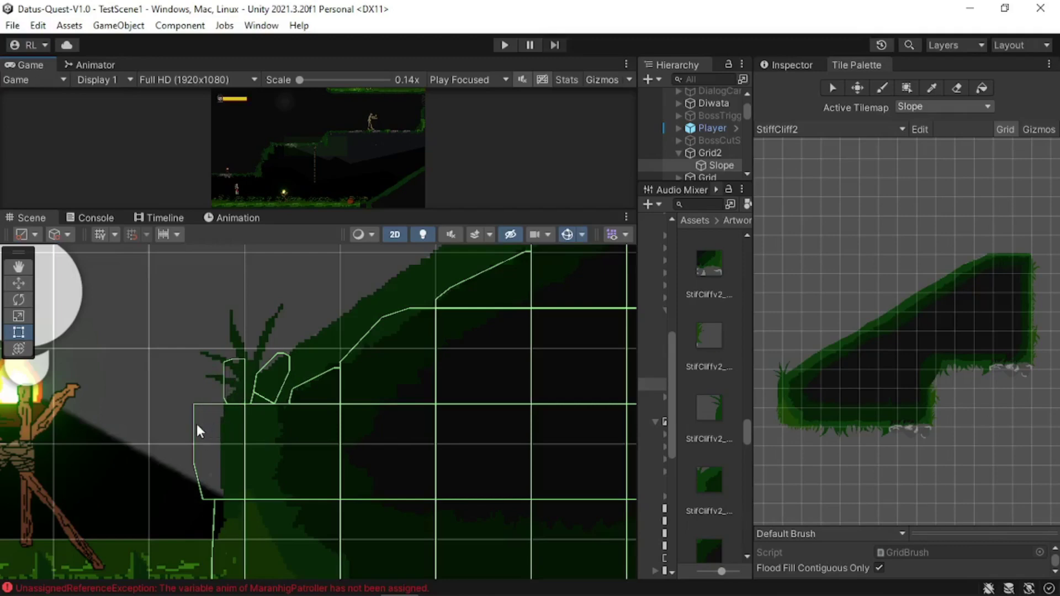
- Try X offsets of 0.15 and 0.099 on the Slope's Tilemap Collider 2D, and reset the offset to 0
left_click(782, 65)
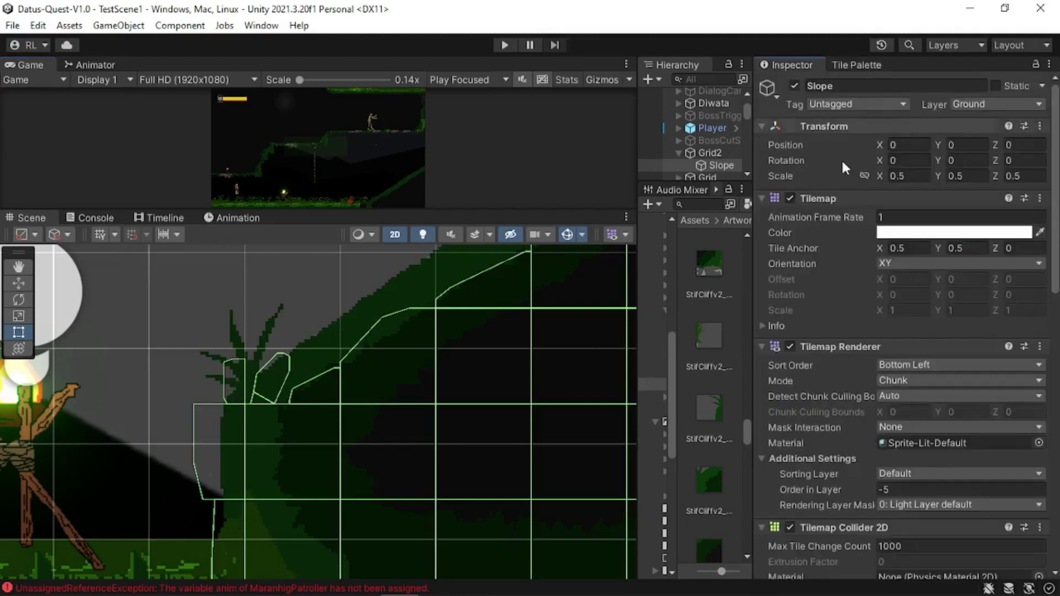
scroll(921, 403, "down", 5)
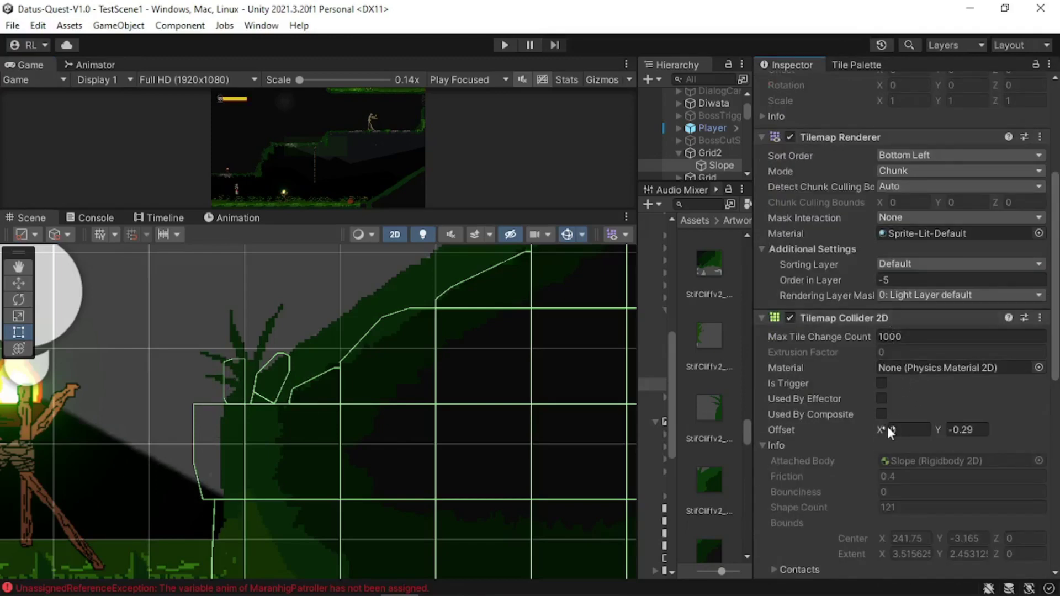
type("0.15")
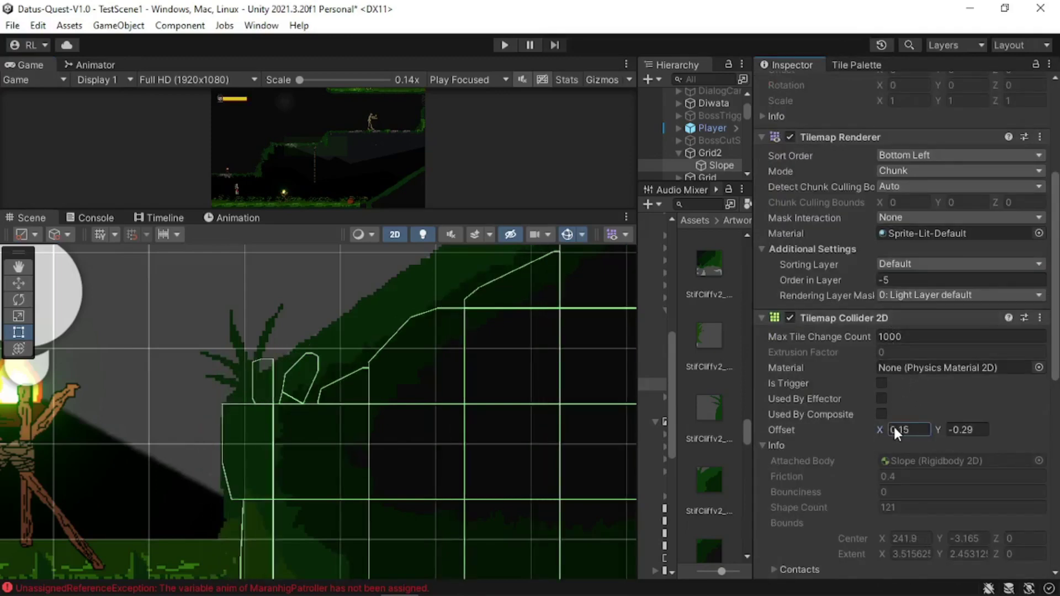
left_click_drag(894, 429, 891, 431)
left_click(907, 432)
type(".099")
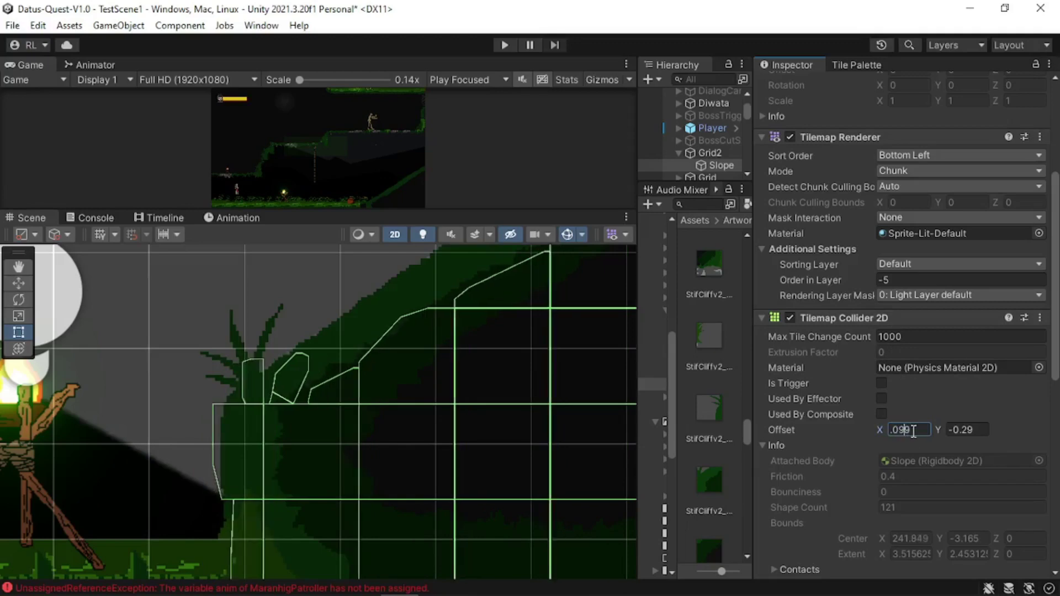
key("BackSpace")
key("BackSpace")
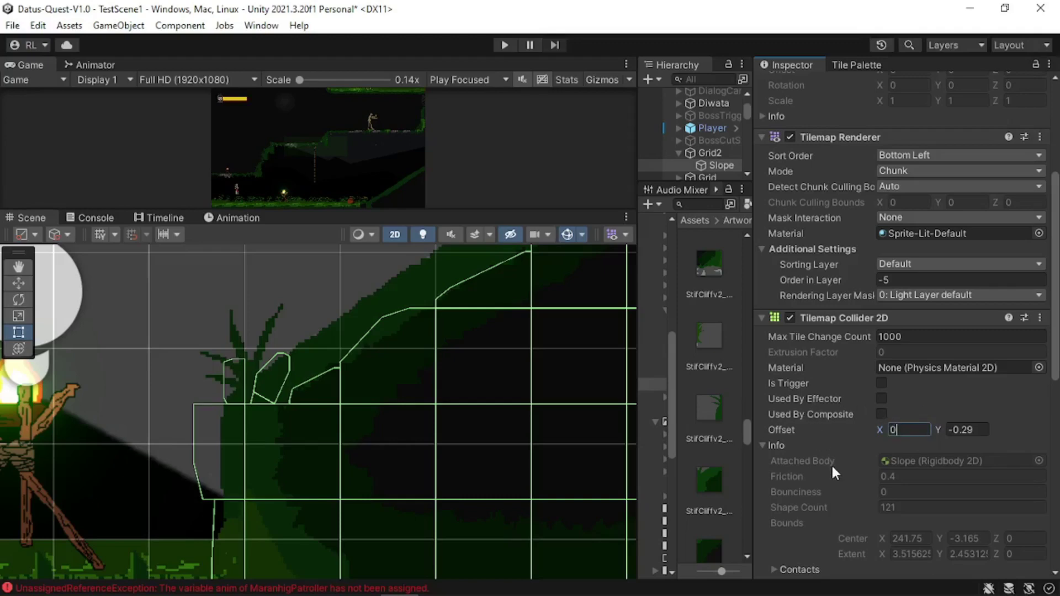
- Review the Rigidbody 2D and Composite Collider 2D settings of the Slope tilemap
scroll(882, 411, "down", 3)
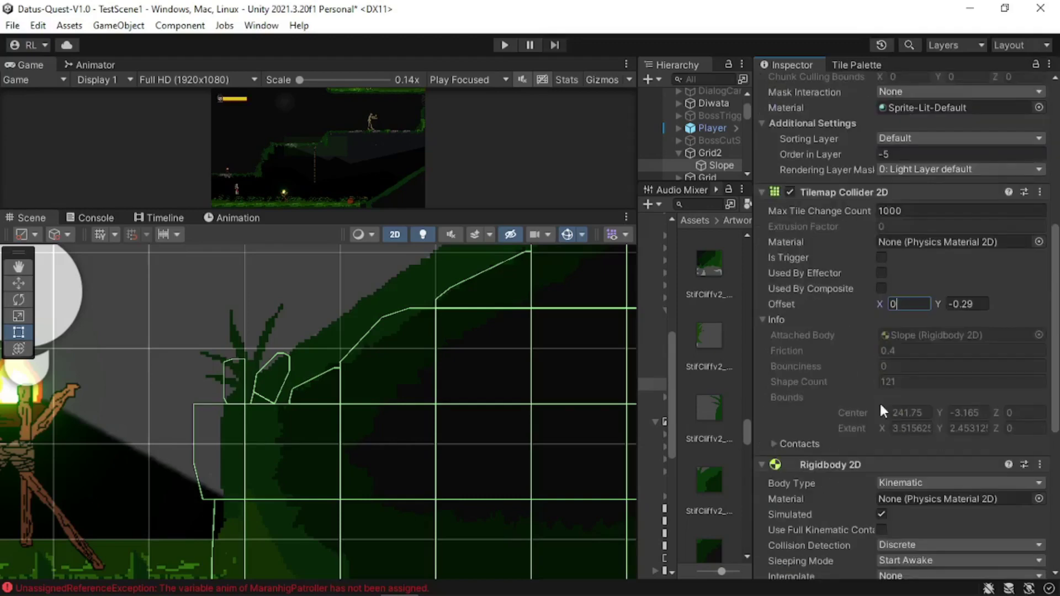
scroll(882, 411, "down", 5)
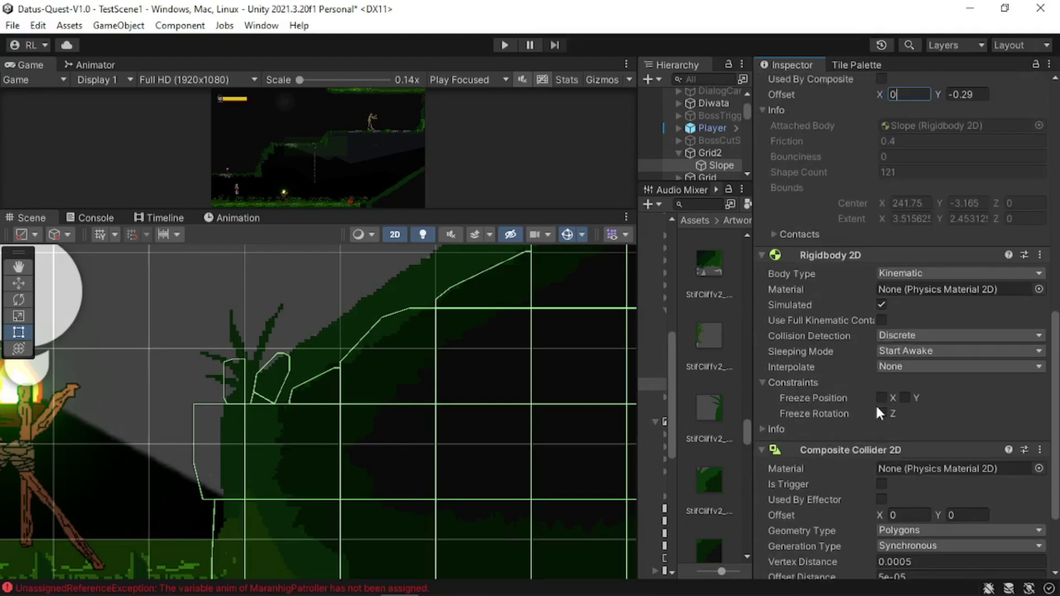
scroll(879, 413, "up", 5)
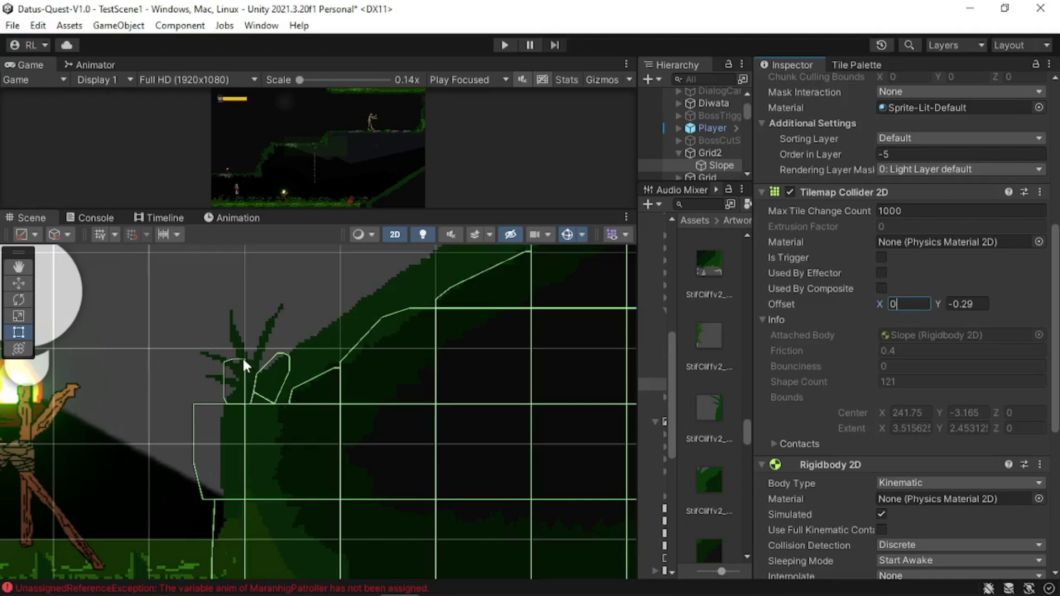
- Select the StifCliffv2_72 grass tuft tile again in the StiffCliff2 palette and show its grid selection properties
left_click(863, 68)
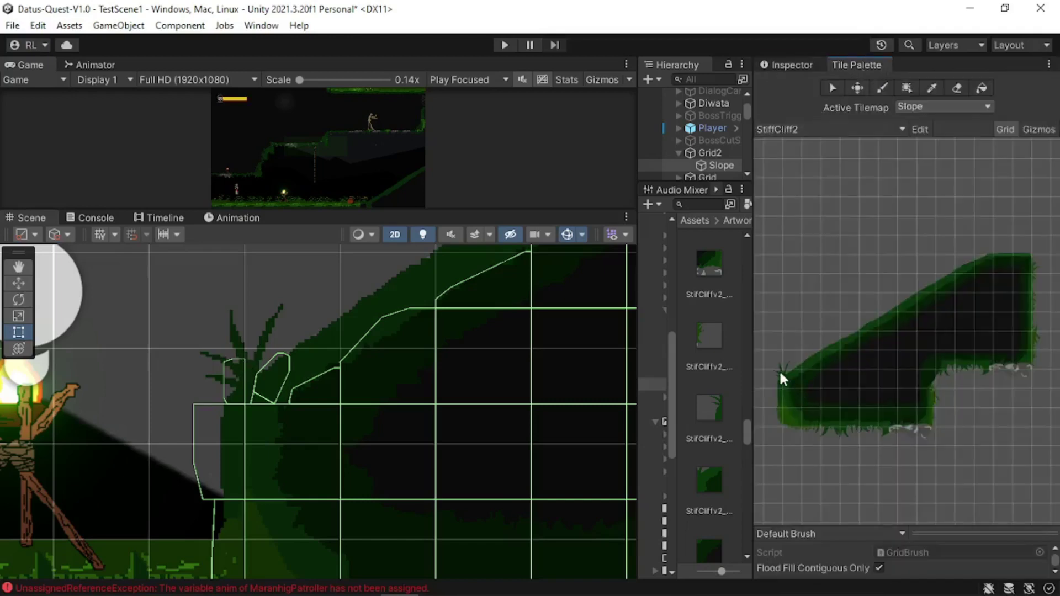
key("b")
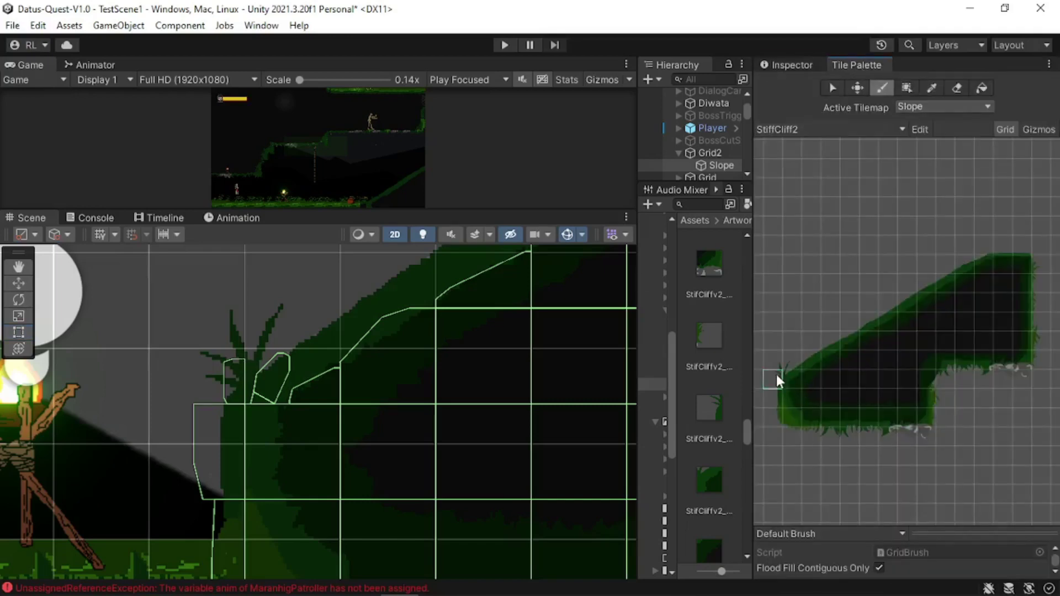
left_click(773, 380)
left_click(833, 89)
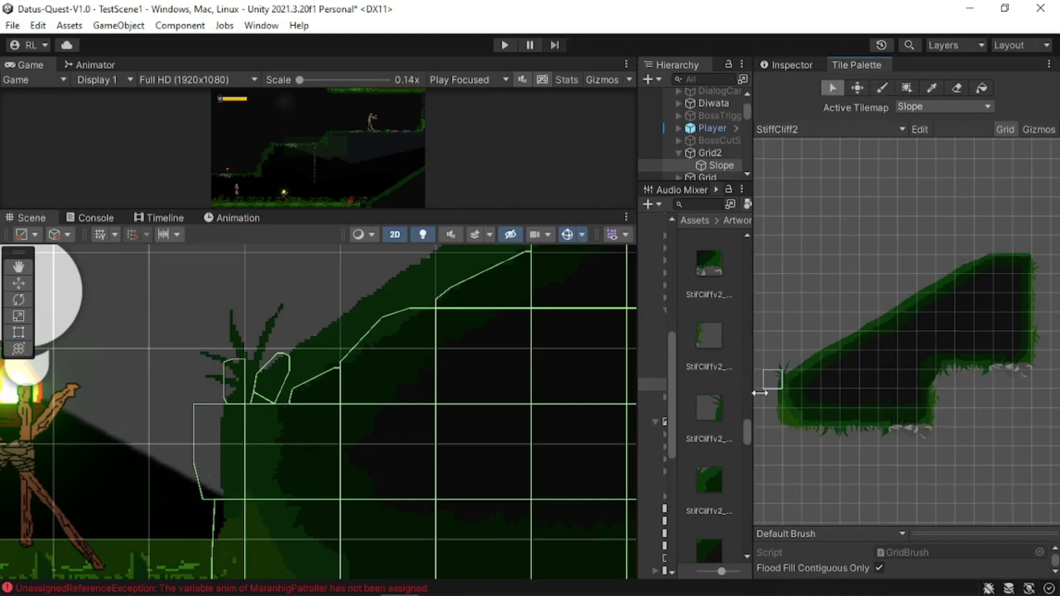
left_click(775, 385)
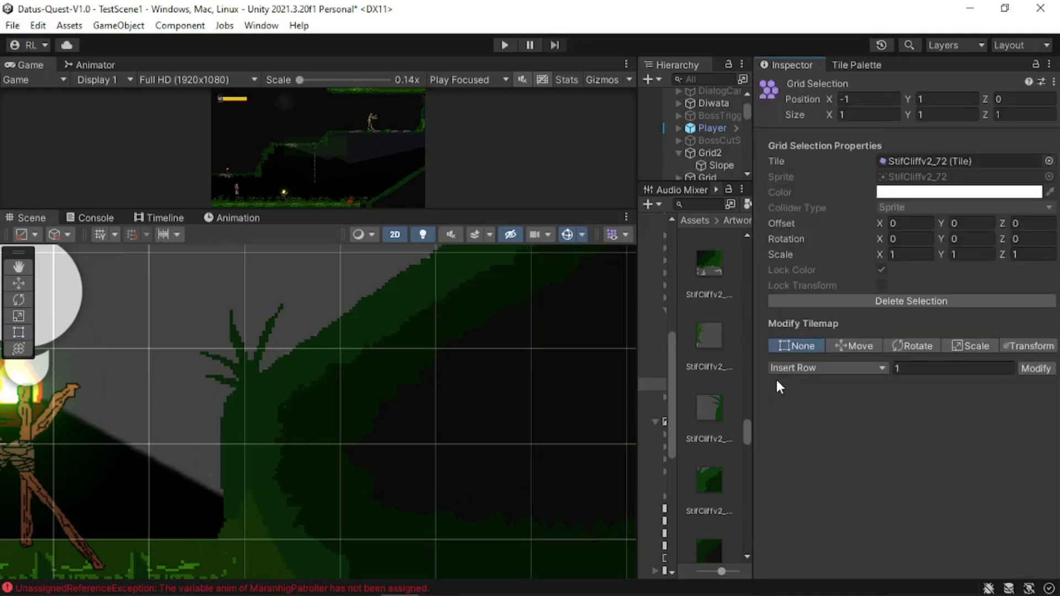
- Open the StifCliffv2_72 grass tuft tile asset and set its Collider Type to None
left_click(939, 162)
double_click(939, 161)
left_click(916, 197)
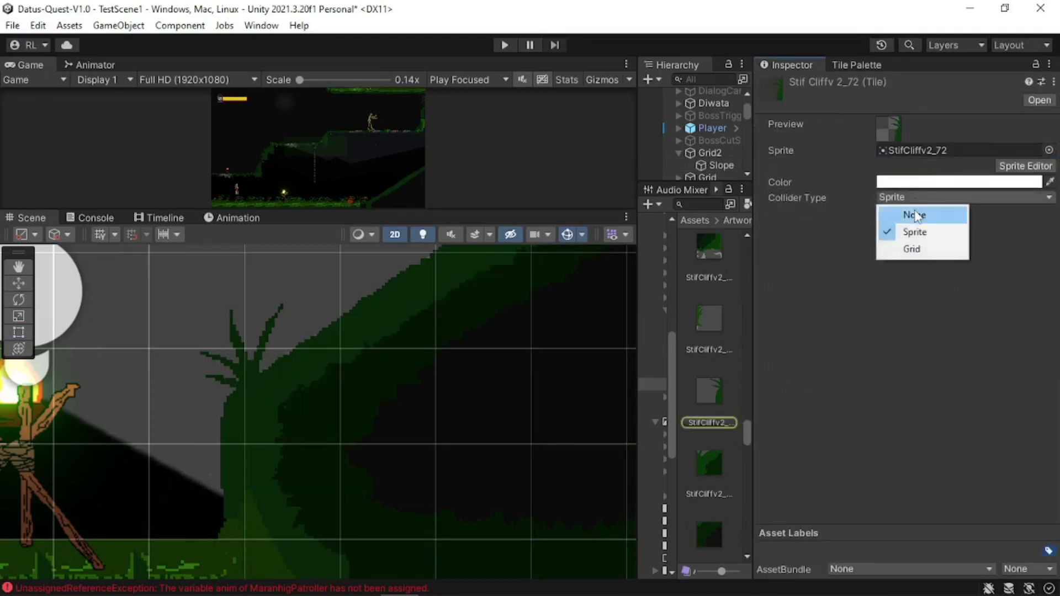
left_click(914, 214)
- Select the StifCliffv2_57 grass tile above it in the StiffCliff2 palette and set its Collider Type to None
left_click(855, 66)
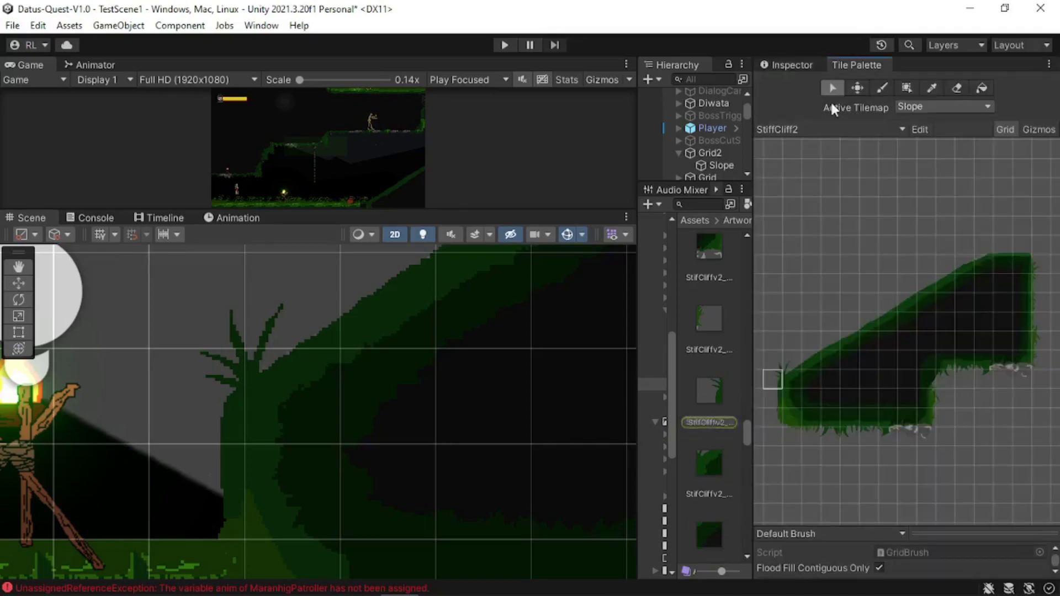
left_click(781, 364)
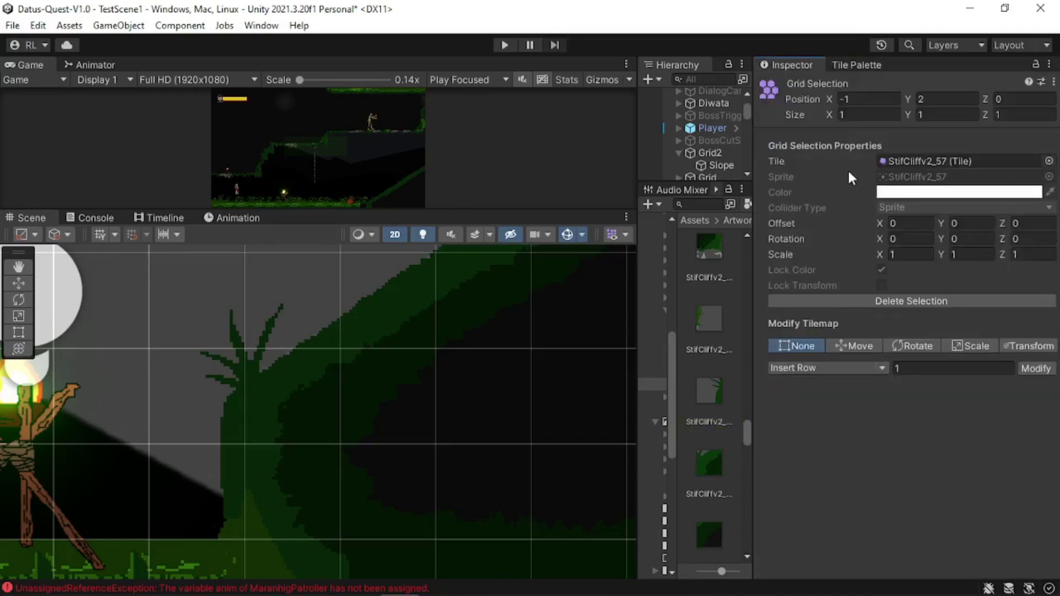
double_click(933, 160)
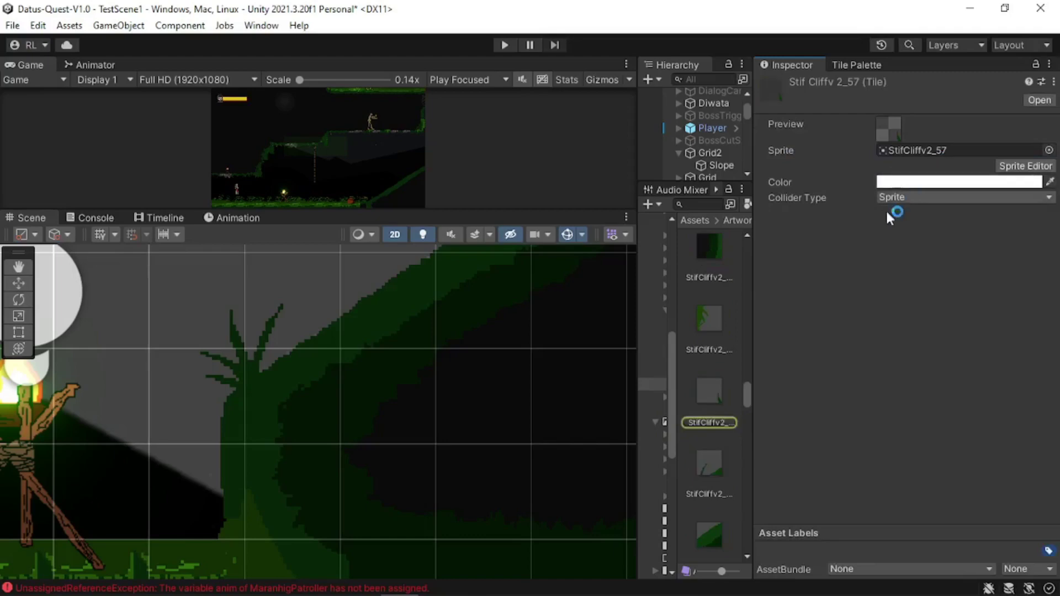
left_click(923, 197)
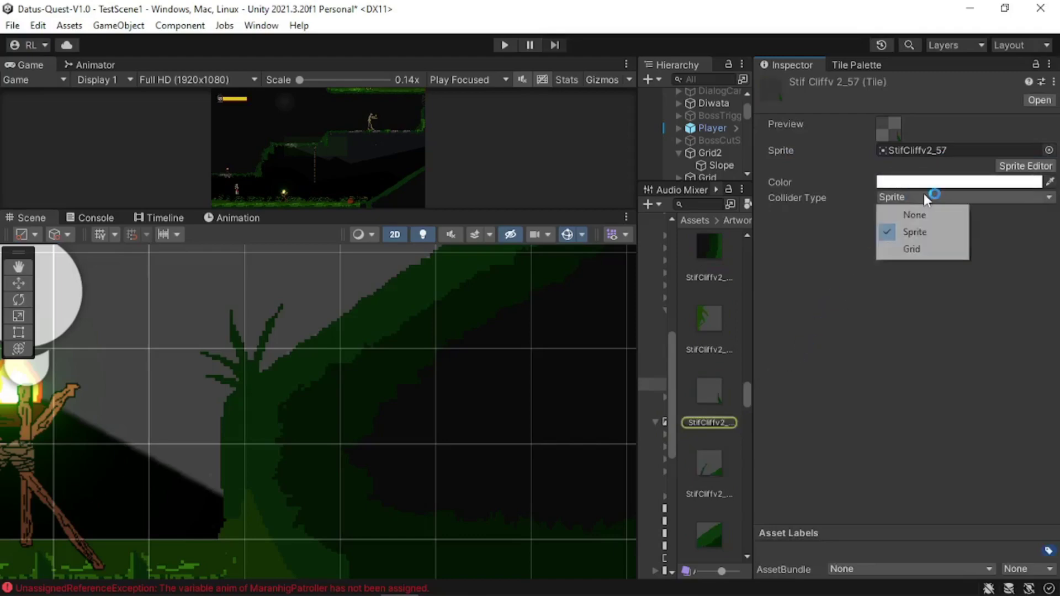
left_click(911, 213)
- Select the StifCliffv2_58 tile in the StiffCliff2 palette, and check the Slope tilemap's collider outline around the tuft
left_click(862, 67)
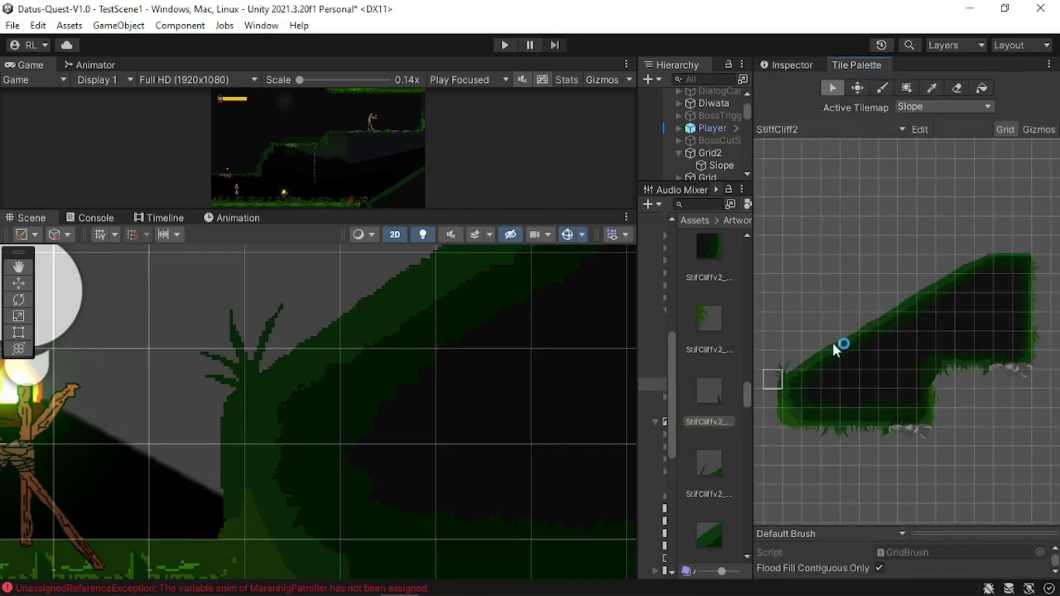
left_click(793, 363)
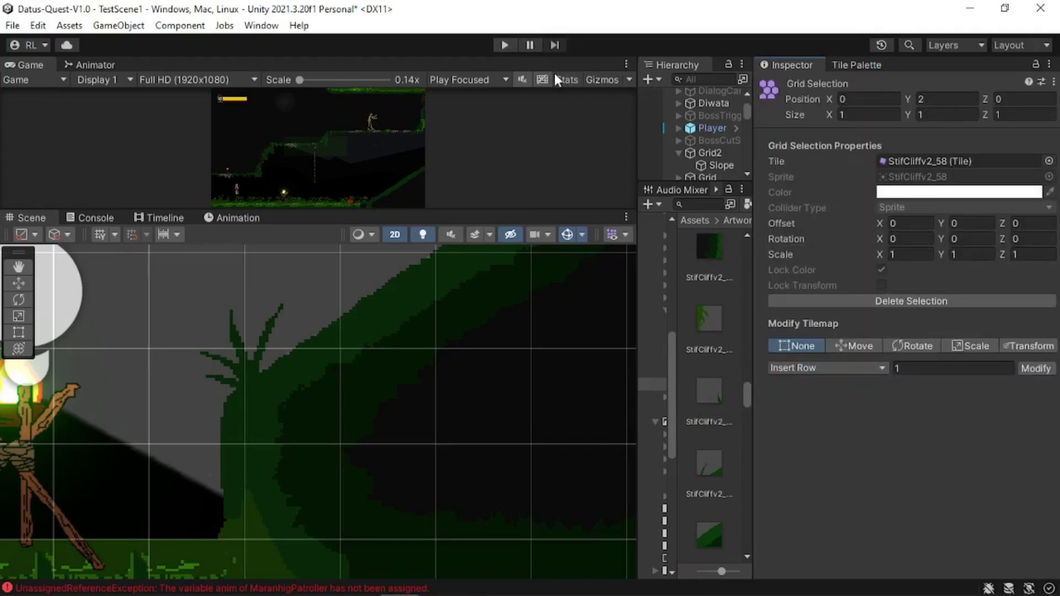
left_click(717, 165)
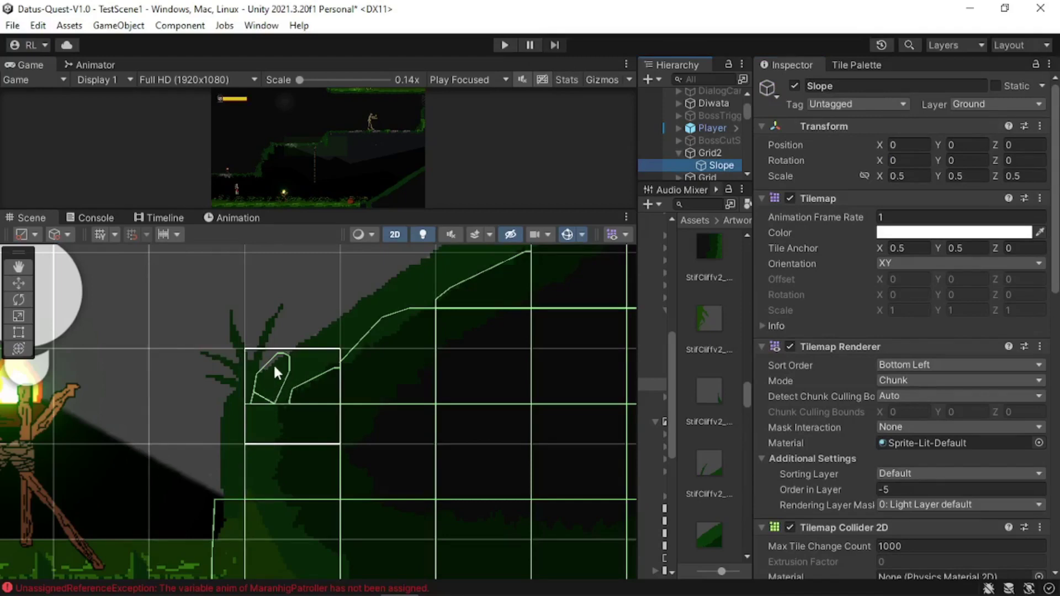
- Select the StifCliffv2_58 tile in the StiffCliff2 palette again and set its Collider Type to None
left_click(856, 64)
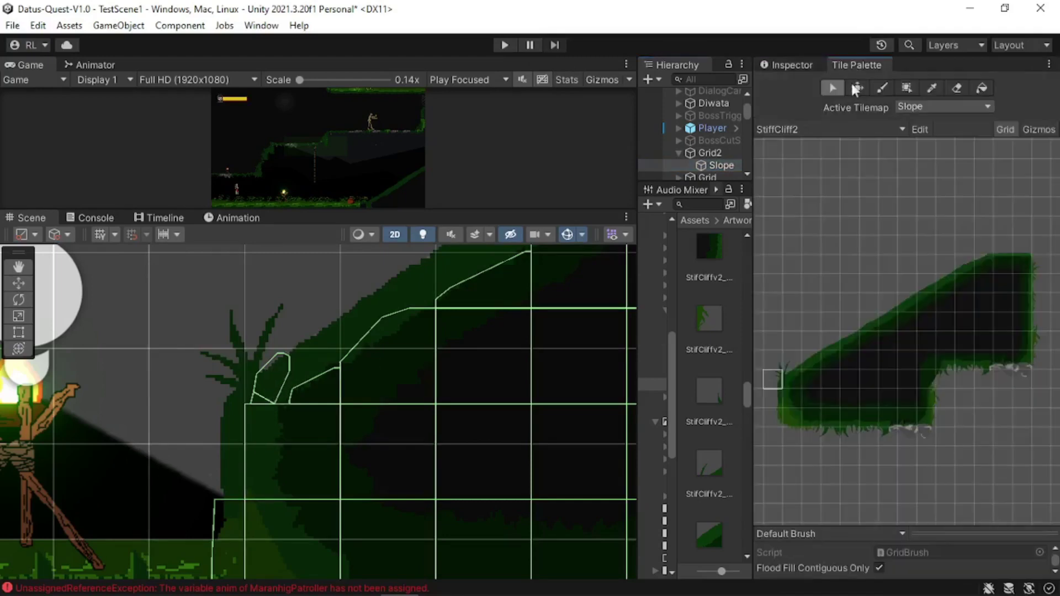
left_click(787, 371)
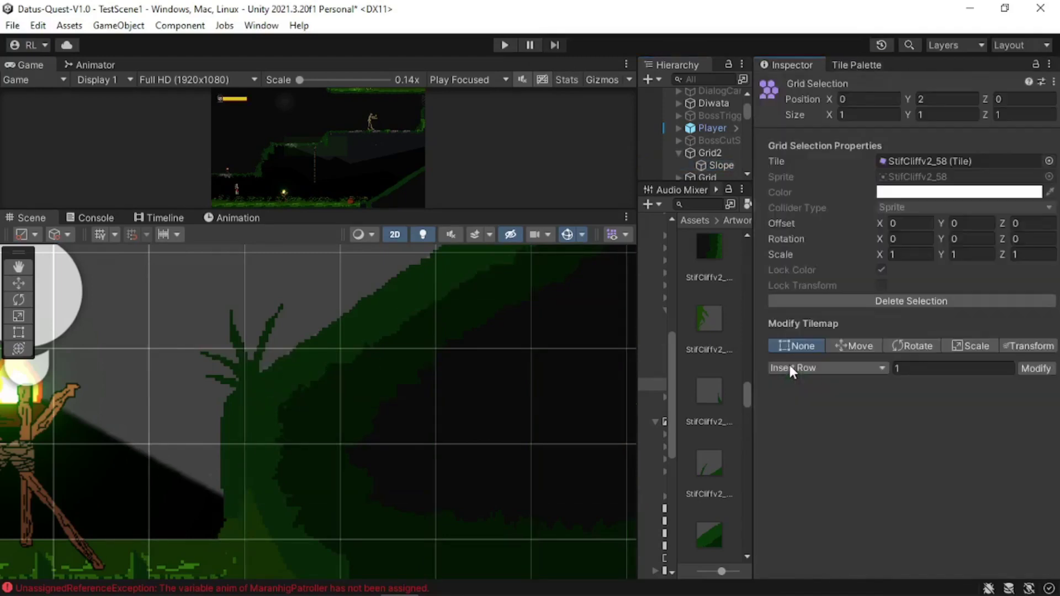
double_click(906, 160)
left_click(913, 197)
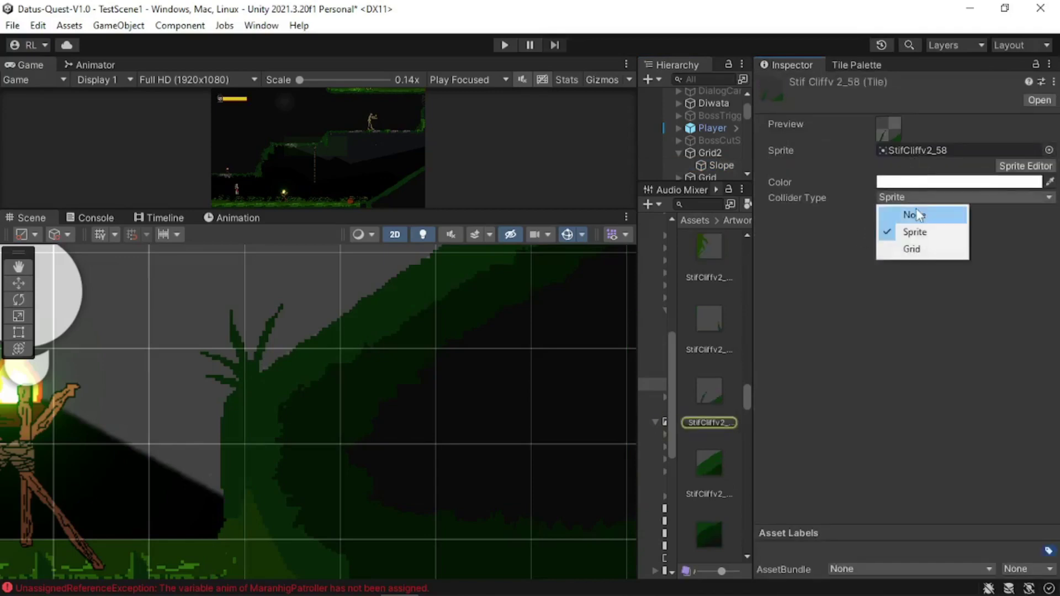
left_click(916, 215)
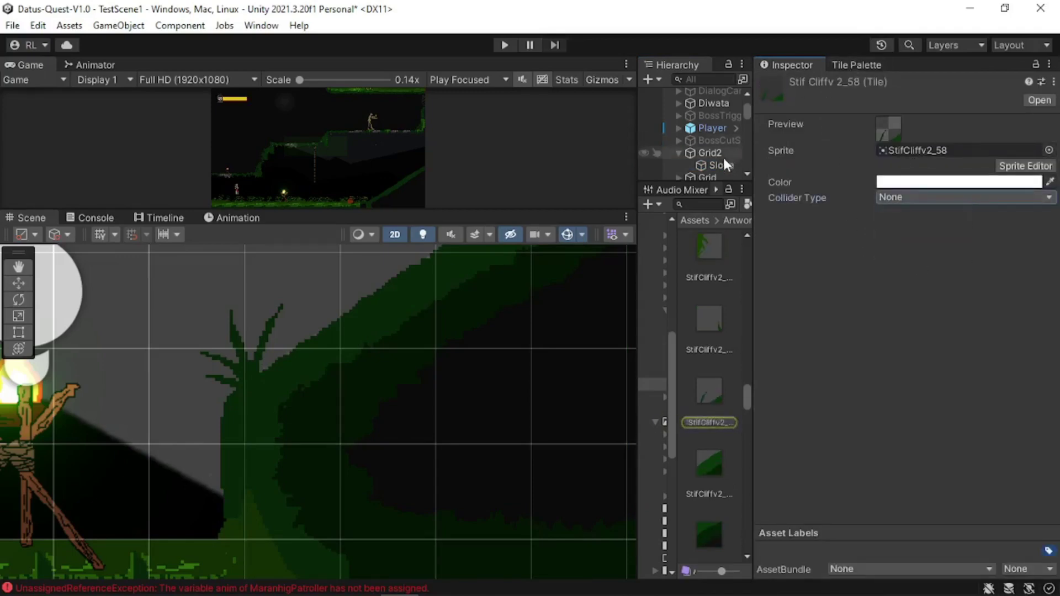
- Check the Slope tilemap's colliders, start Play mode, and walk and jump the character on and off the slope's foot near the tuft
left_click(723, 165)
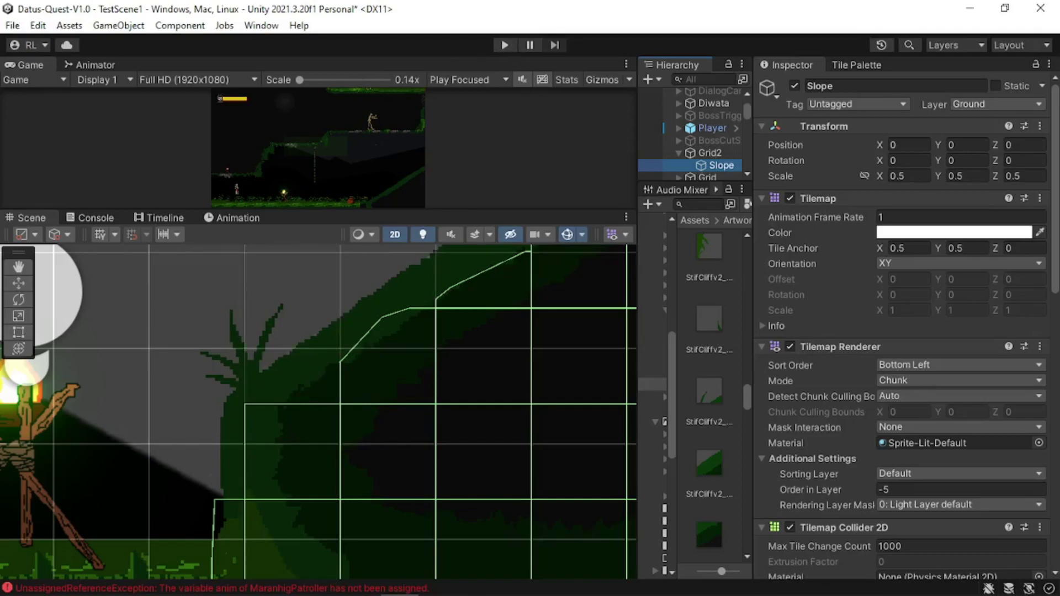
key("ctrl+p")
key("d")
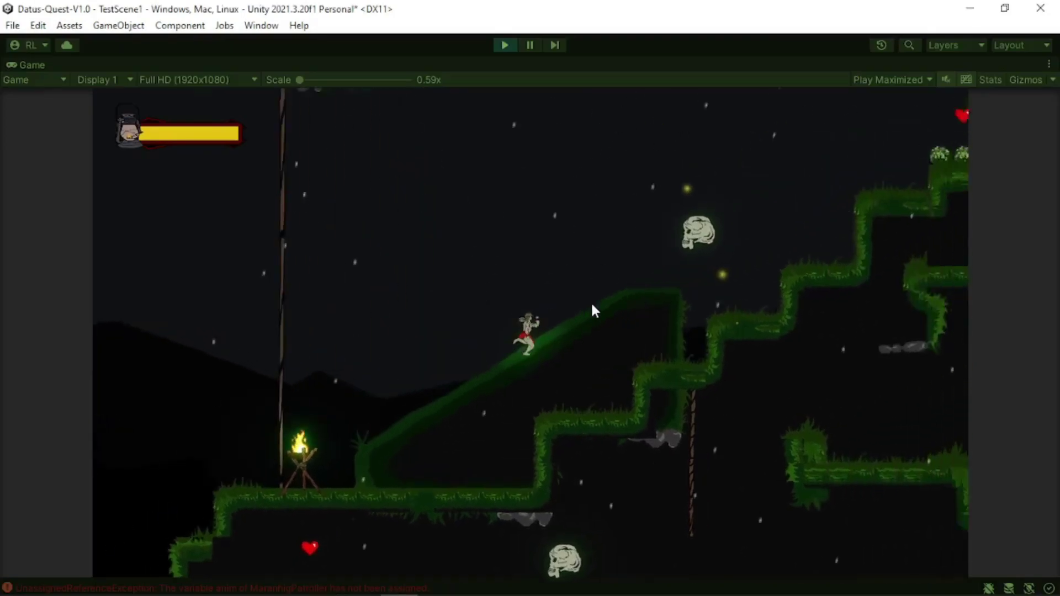
key("space")
key("a")
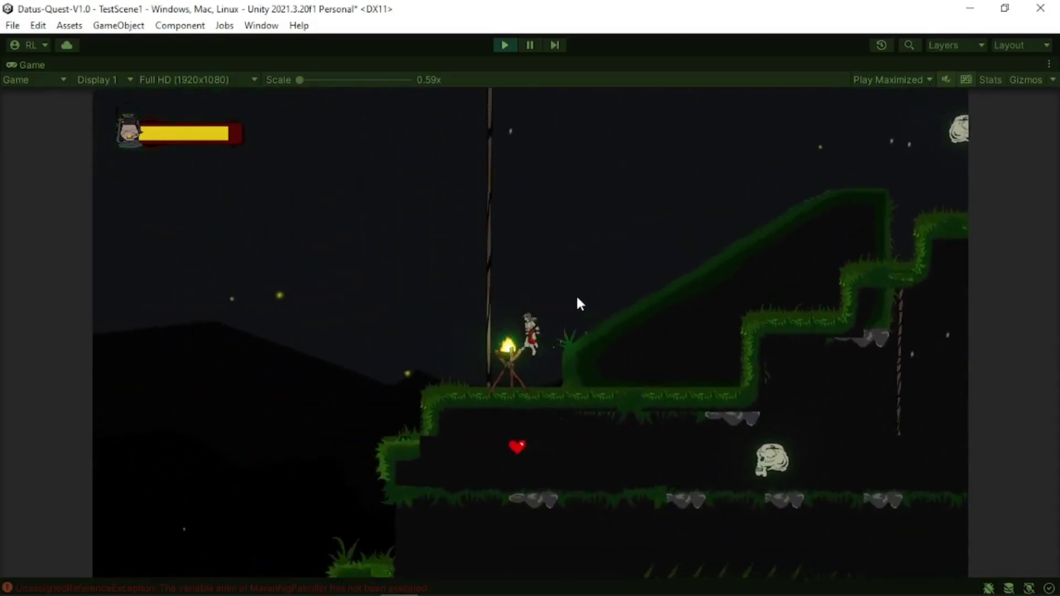
key("d")
key("space")
key("a")
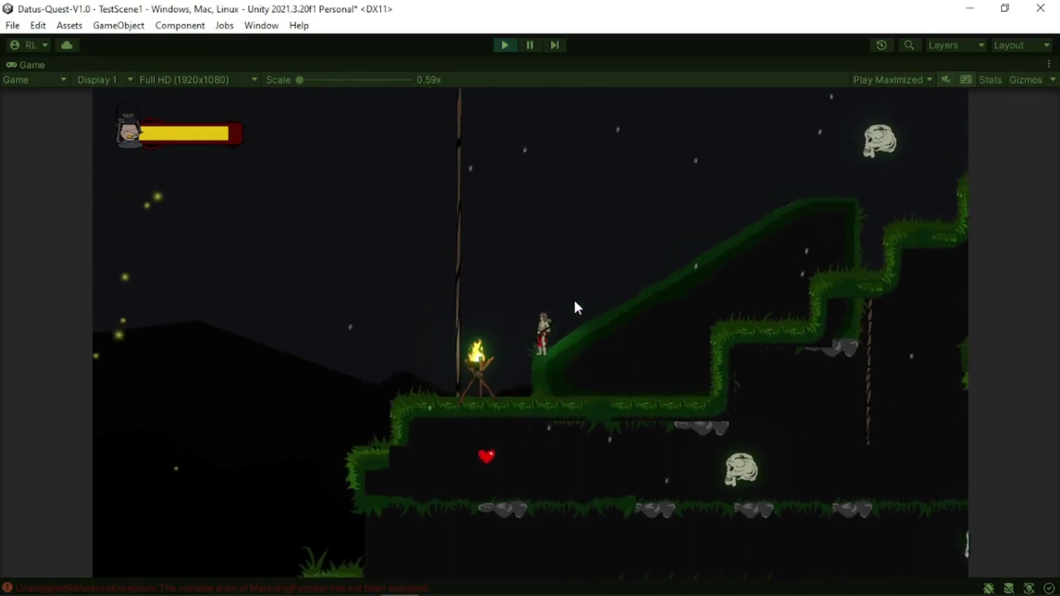
key("d")
key("a")
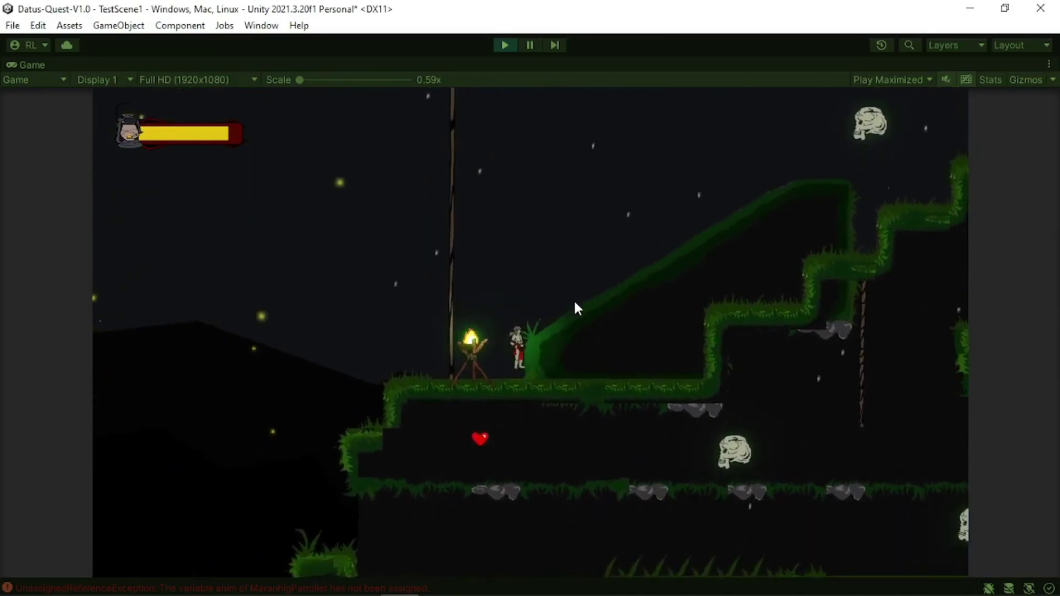
key("d")
key("space")
key("a")
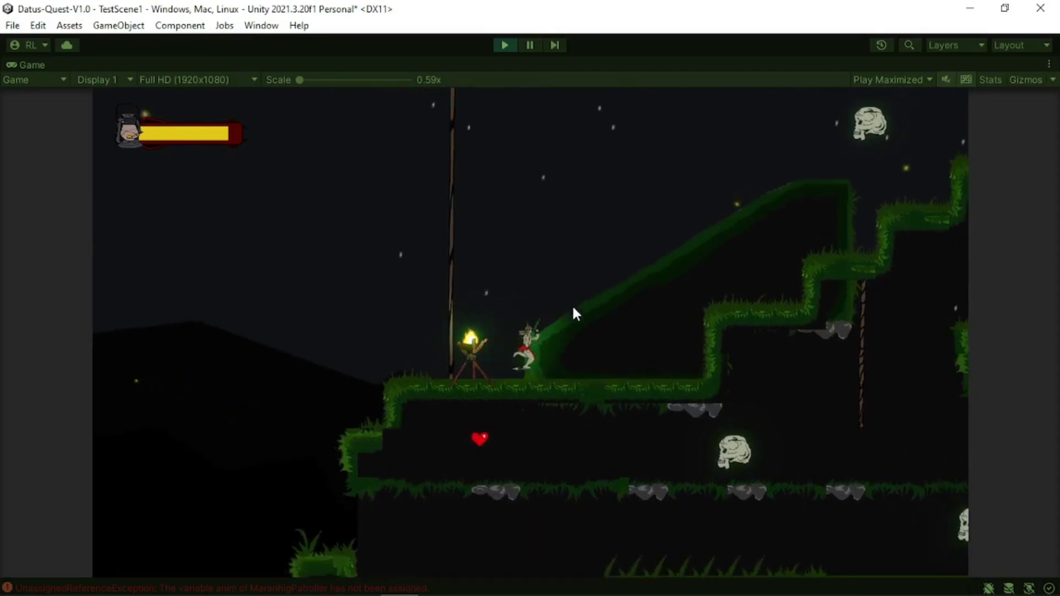
key("d")
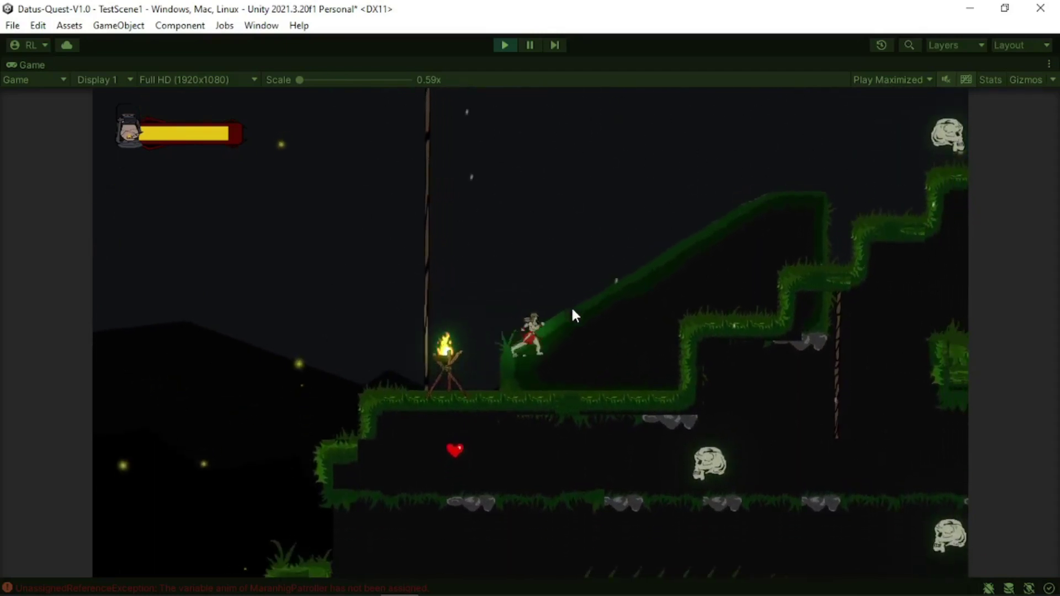
key("a")
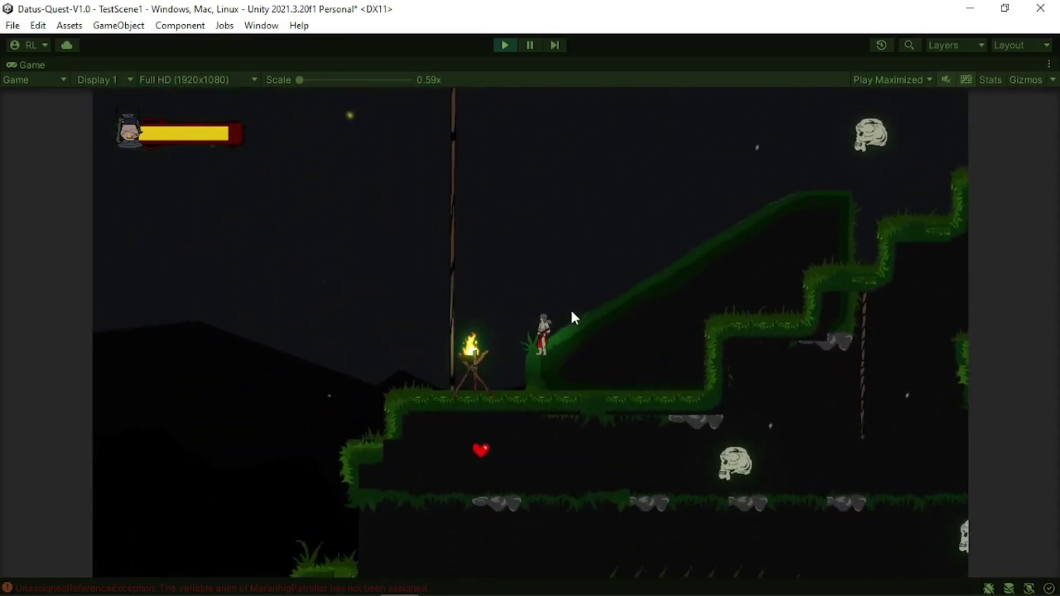
- Run the character up the slope and jump back to the grass tuft several times to test the collision
key("d")
key("Right")
key("space")
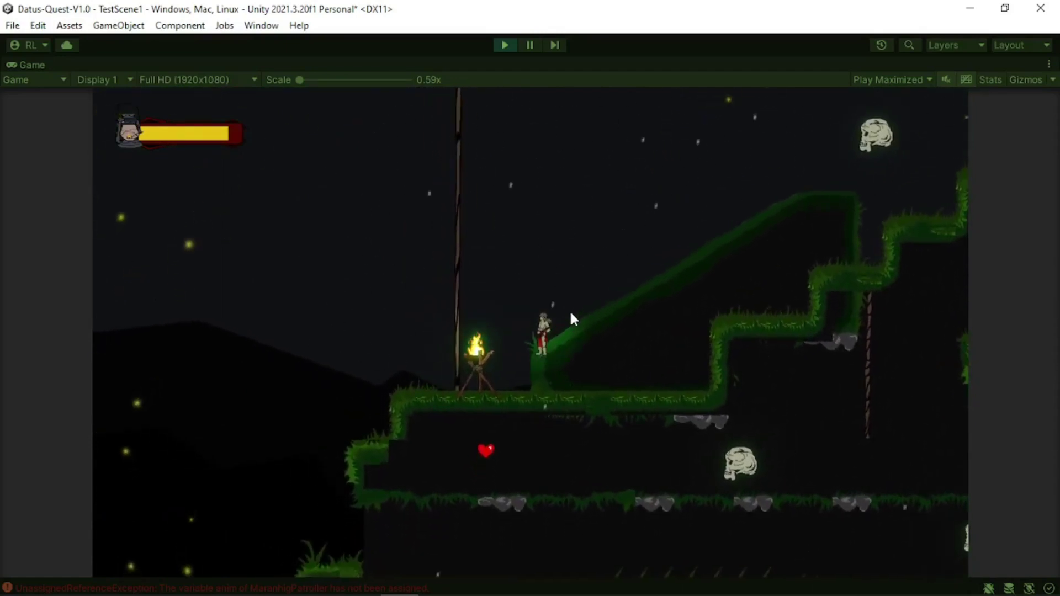
key("Right")
key("Right")
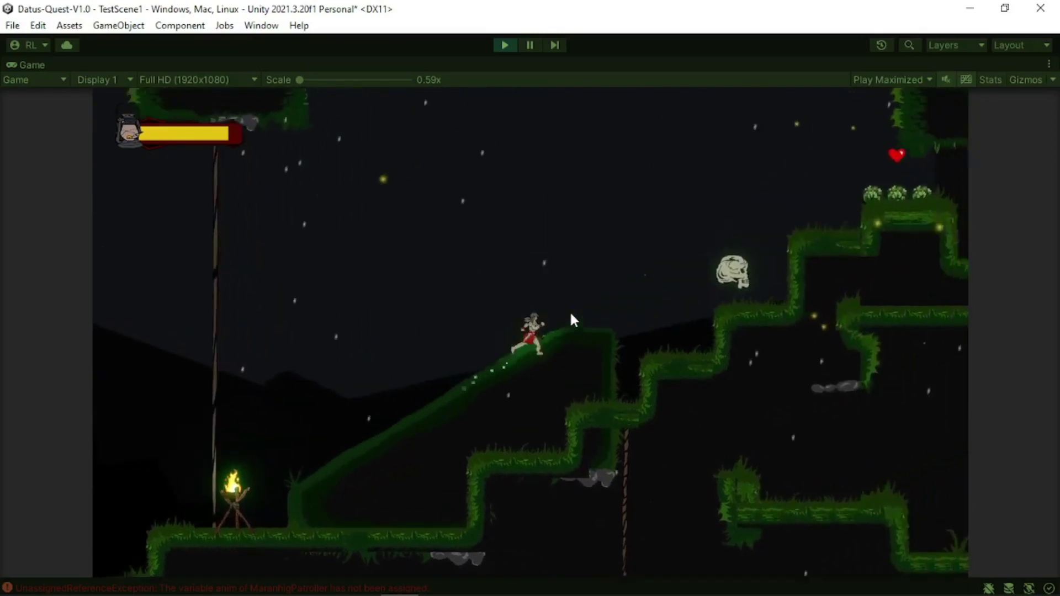
key("space")
key("Left")
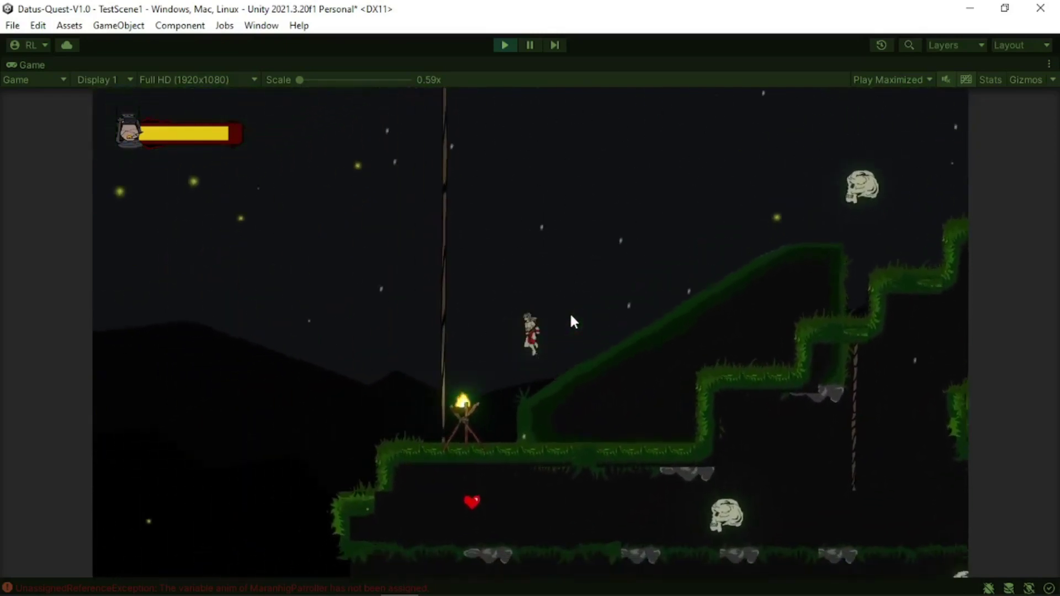
key("Right")
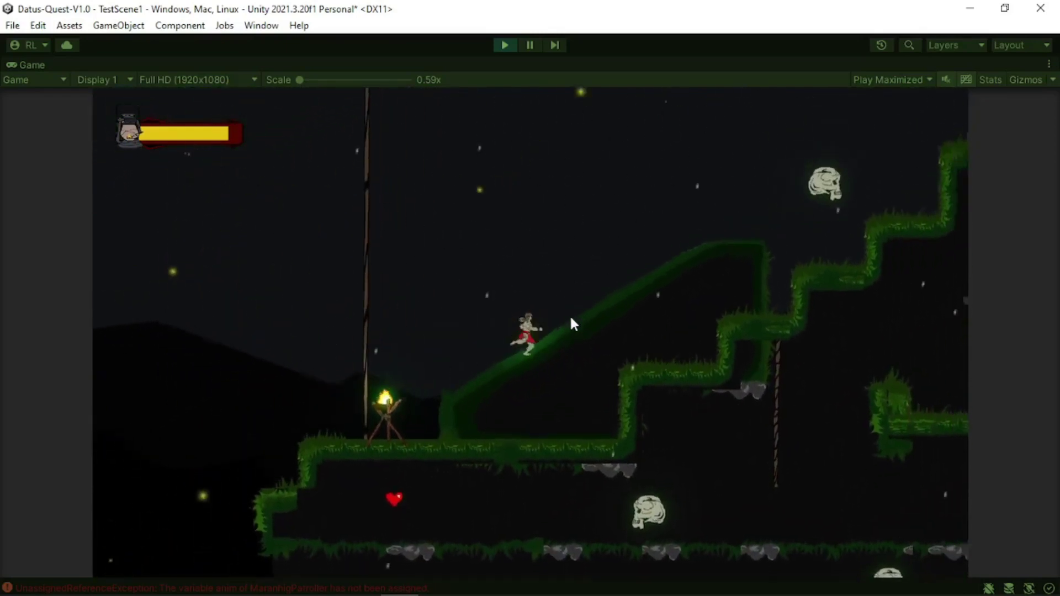
key("space")
key("Left")
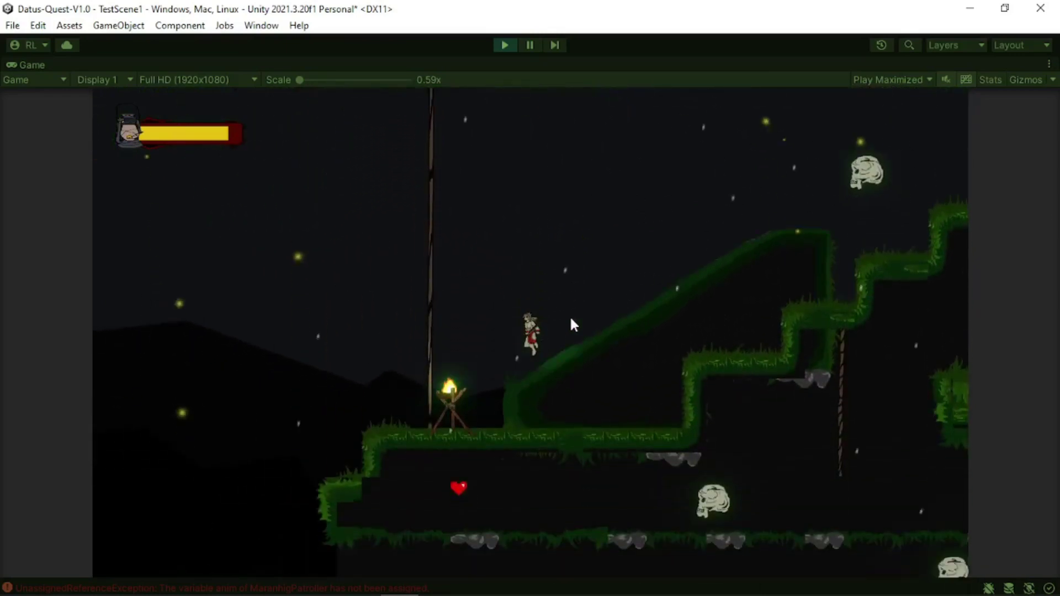
key("Right")
key("space")
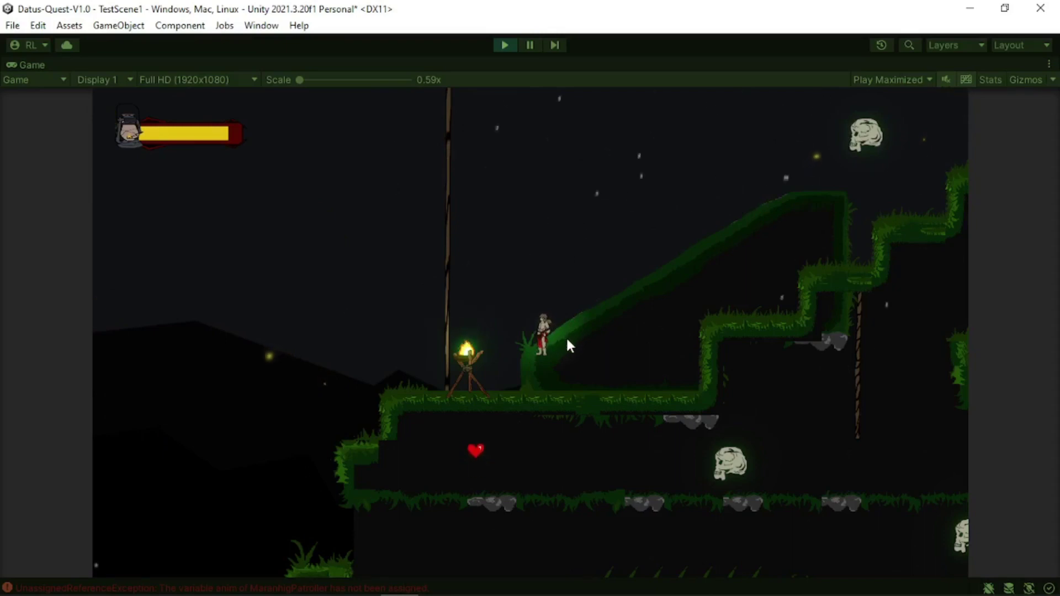
- Run the character from the grass tuft up the slope and back, jumping along the way to test the slope collision
key("d")
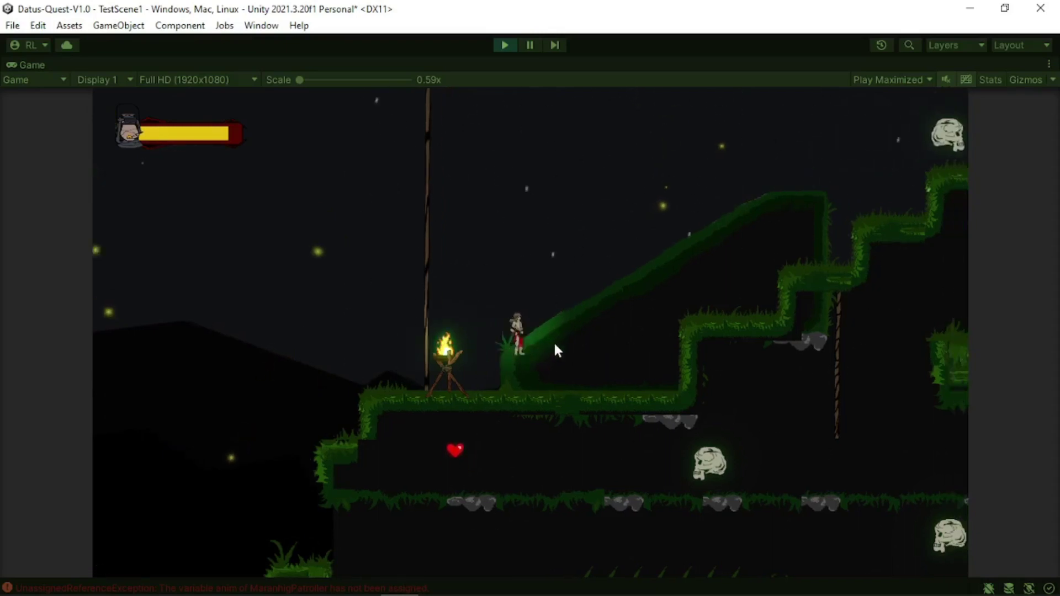
key("d")
key("space")
key("d")
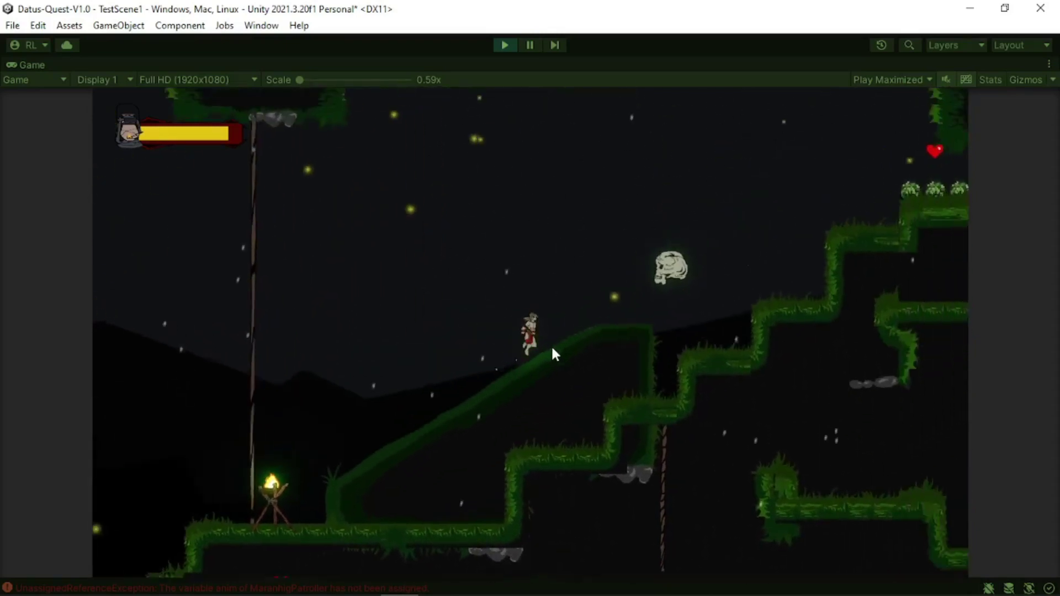
key("a")
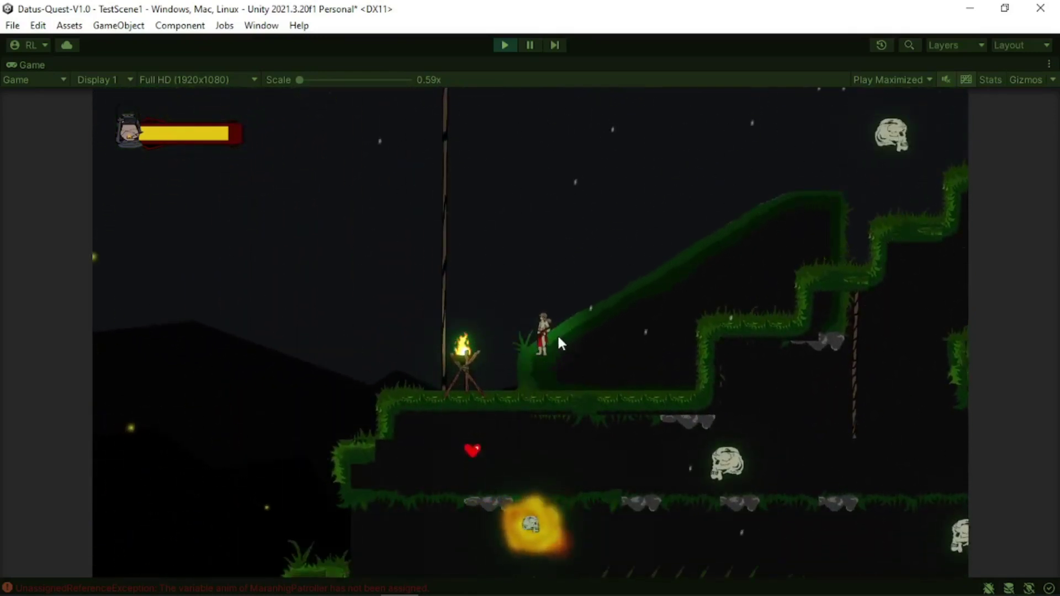
key("d")
key("space")
key("a")
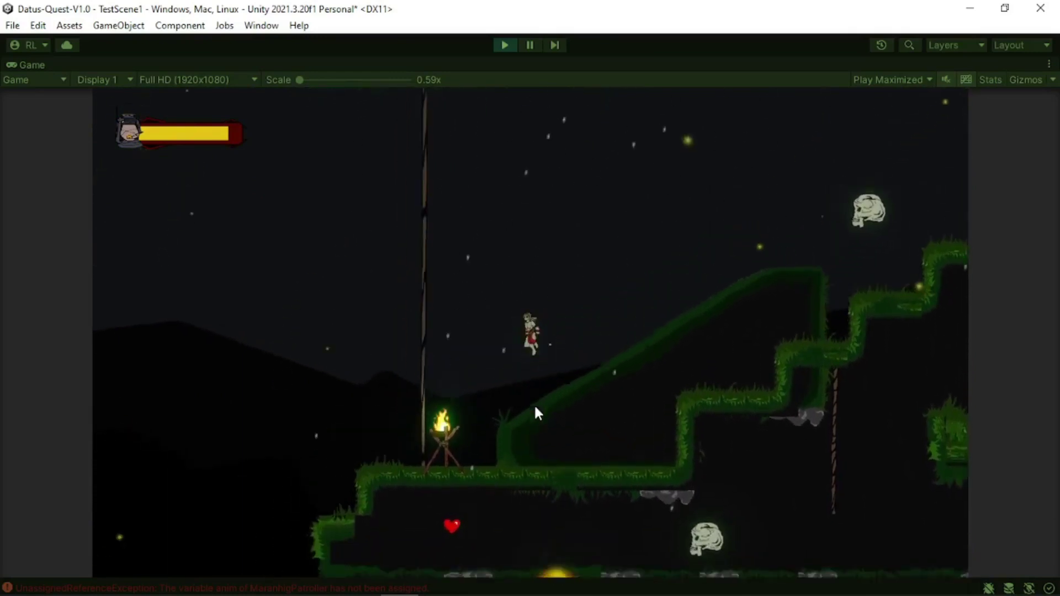
key("d")
key("space")
key("d")
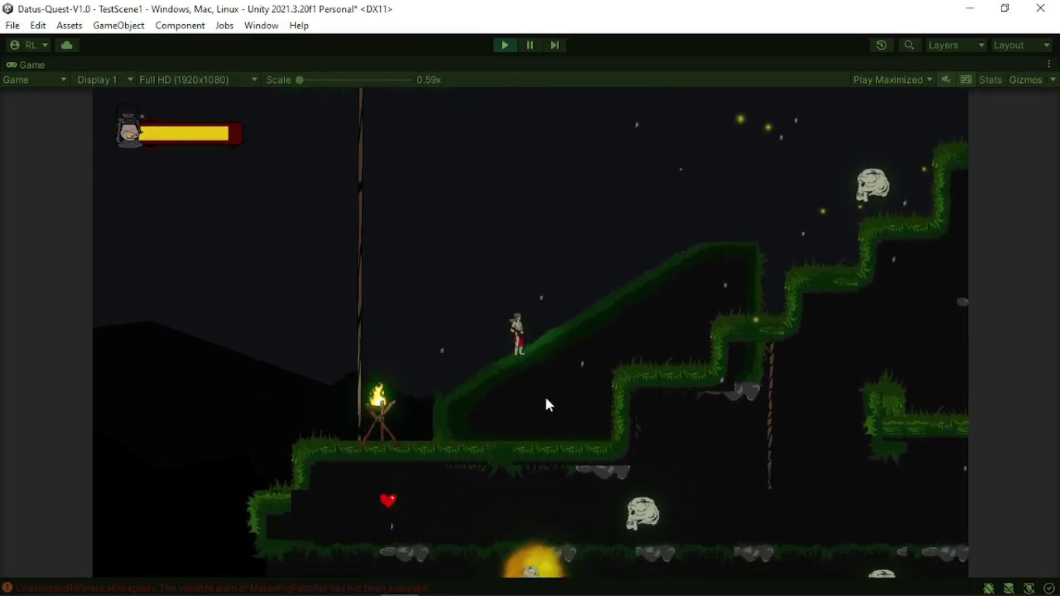
key("space")
key("d")
key("d")
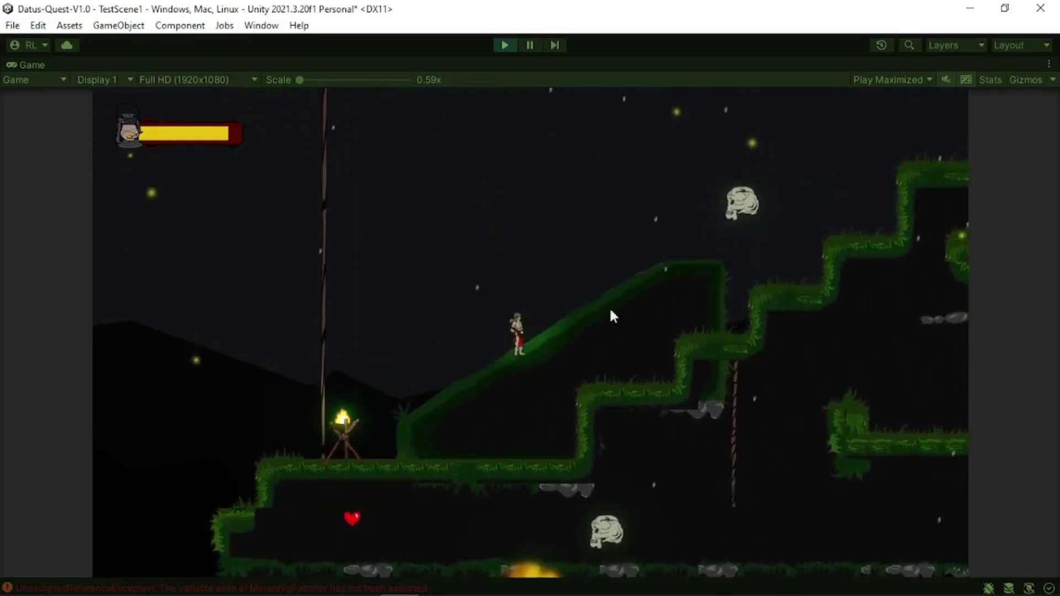
key("space")
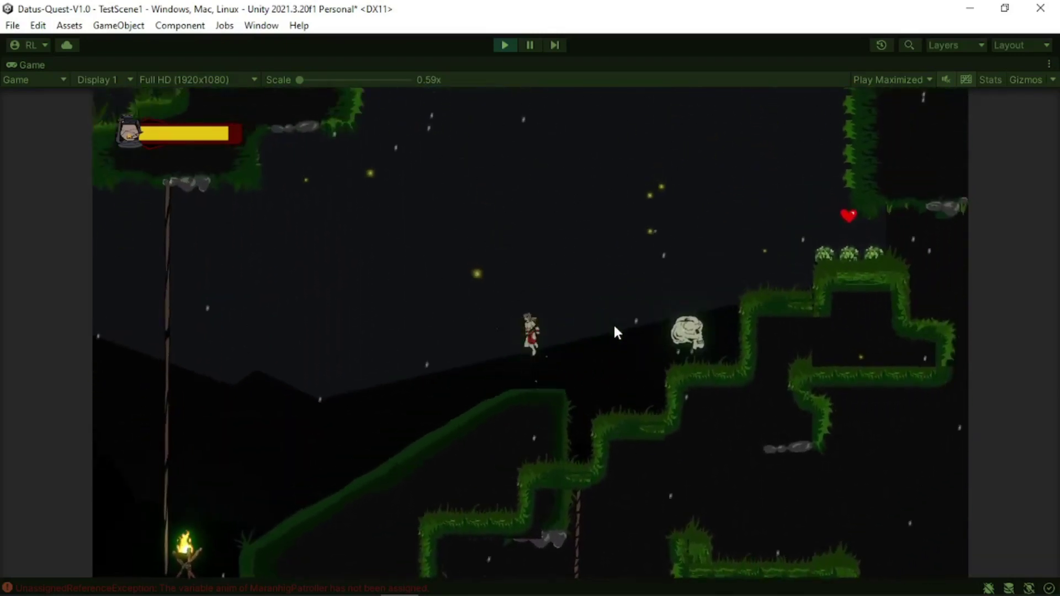
- Move the character back and forth between the lower slope and the grass tuft with short jumps to test the landings
key("a")
key("d")
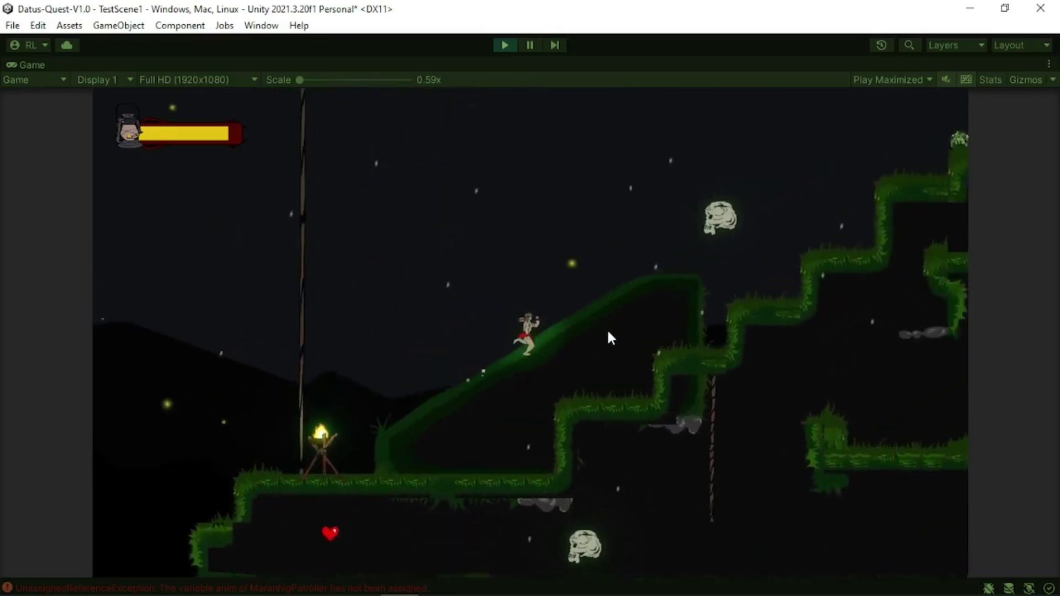
key("space")
key("a")
key("d")
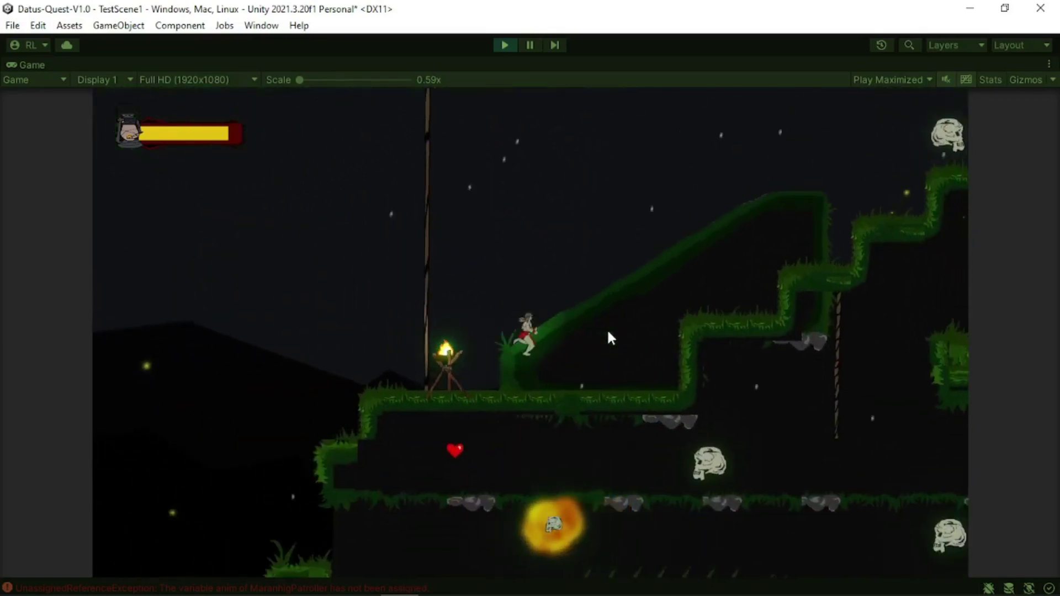
key("d")
key("a")
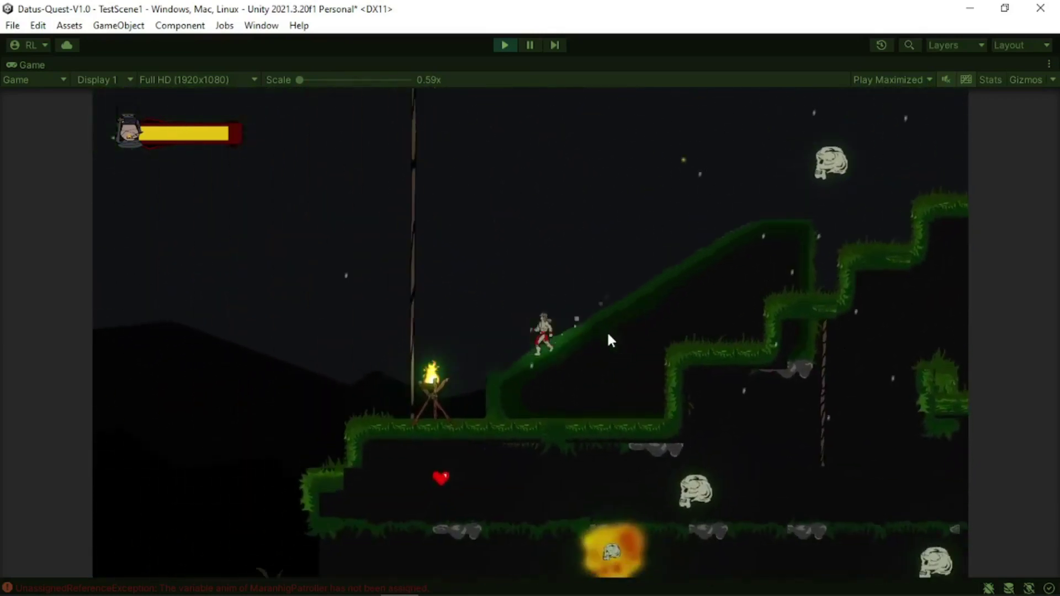
key("d")
key("space")
key("a")
key("d")
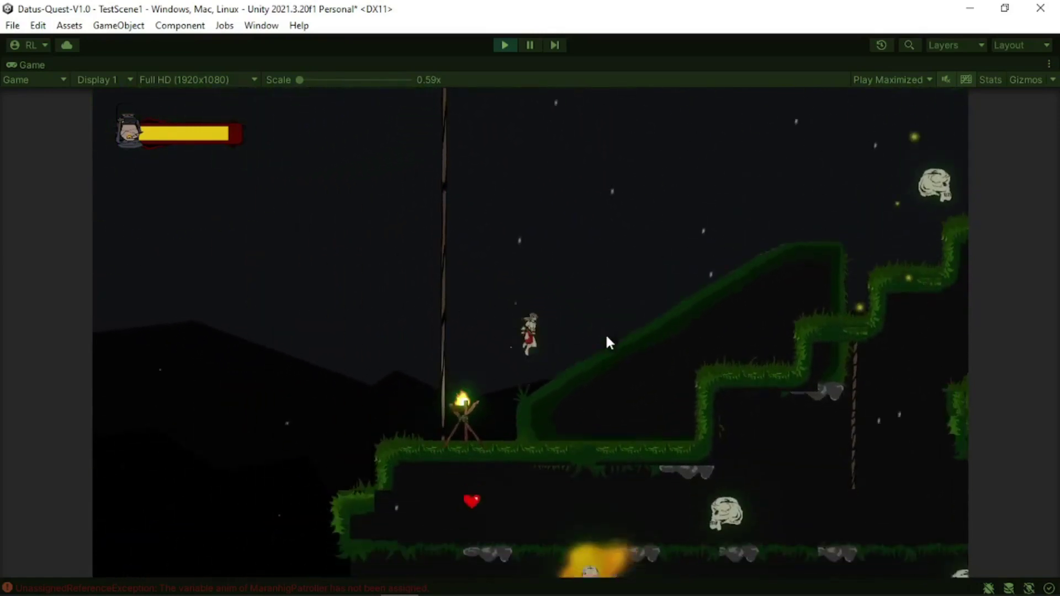
key("space")
key("a")
key("d")
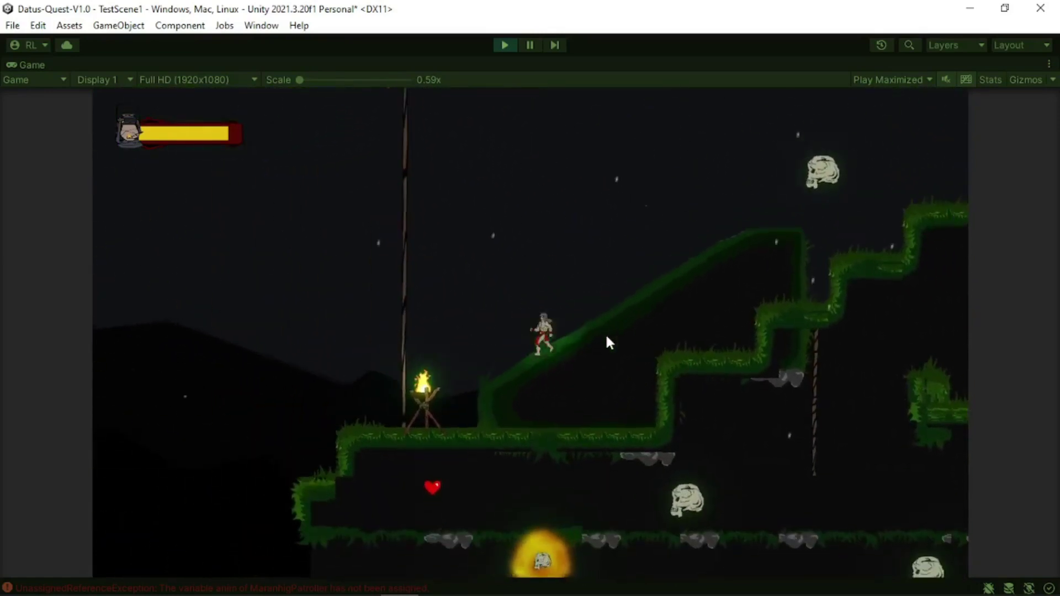
- Make higher jumps above the slope and land back near the tuft, ending at the foot of the slope
key("space")
key("a")
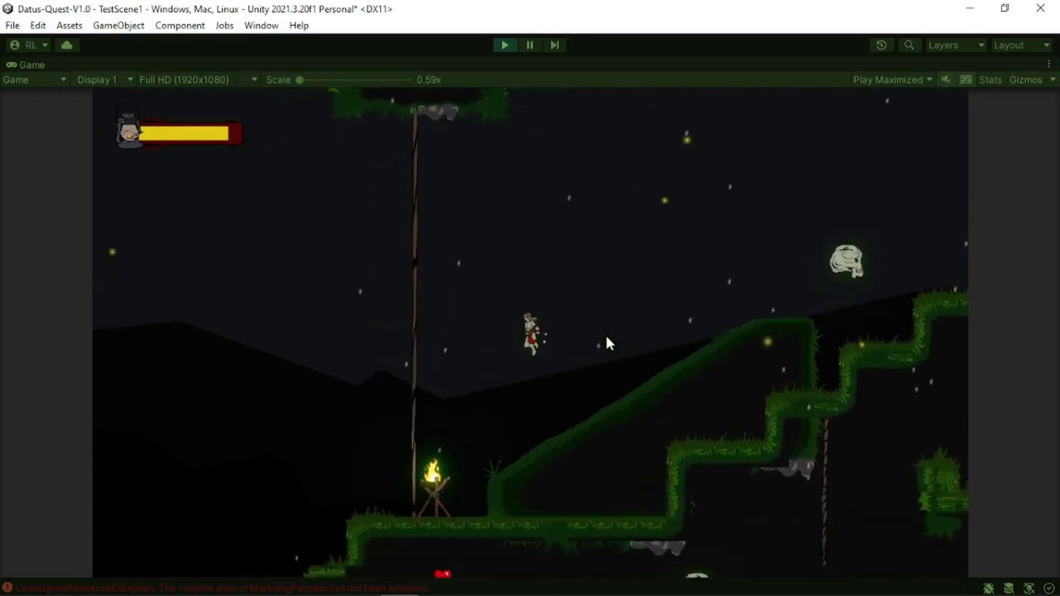
key("d")
key("space")
key("a")
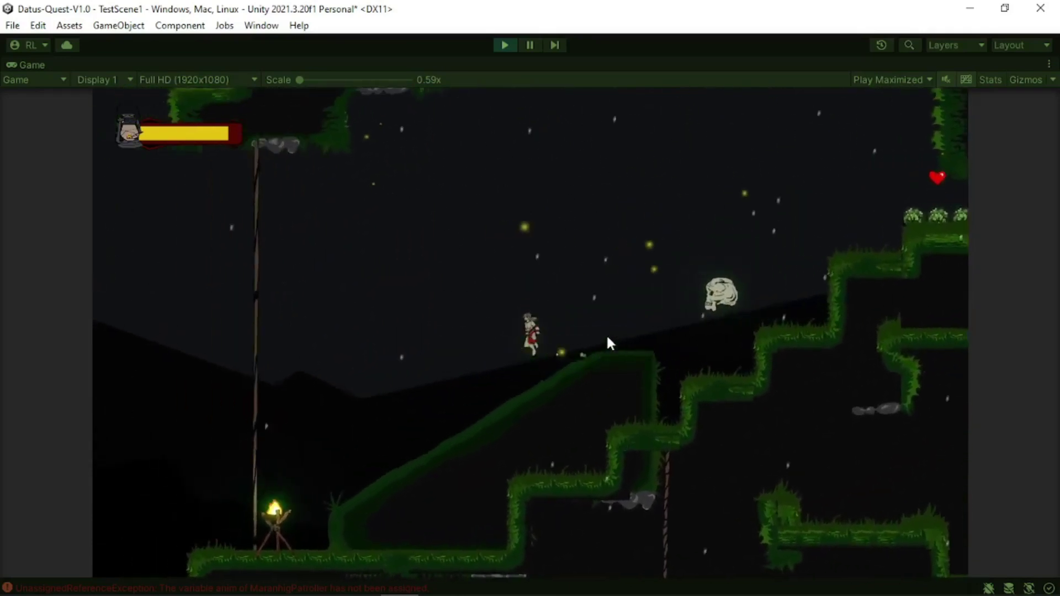
key("d")
key("space")
key("a")
key("a")
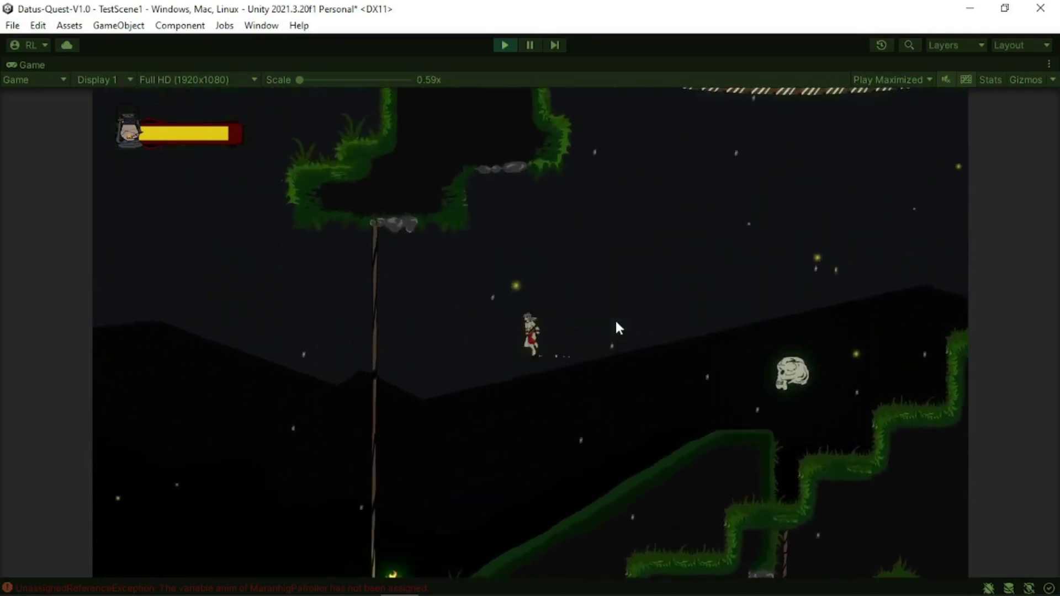
key("d")
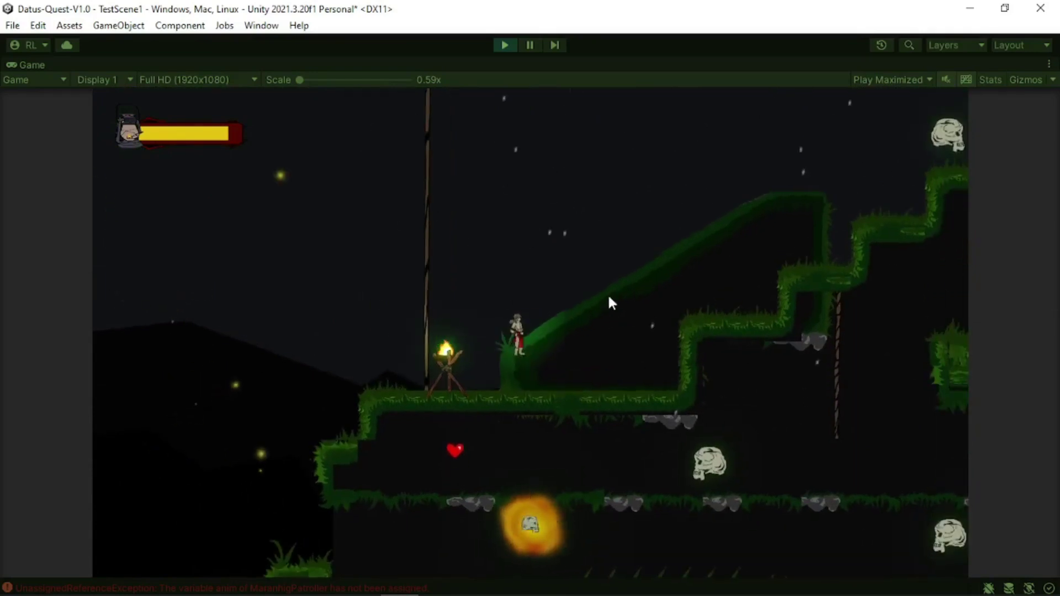
key("space")
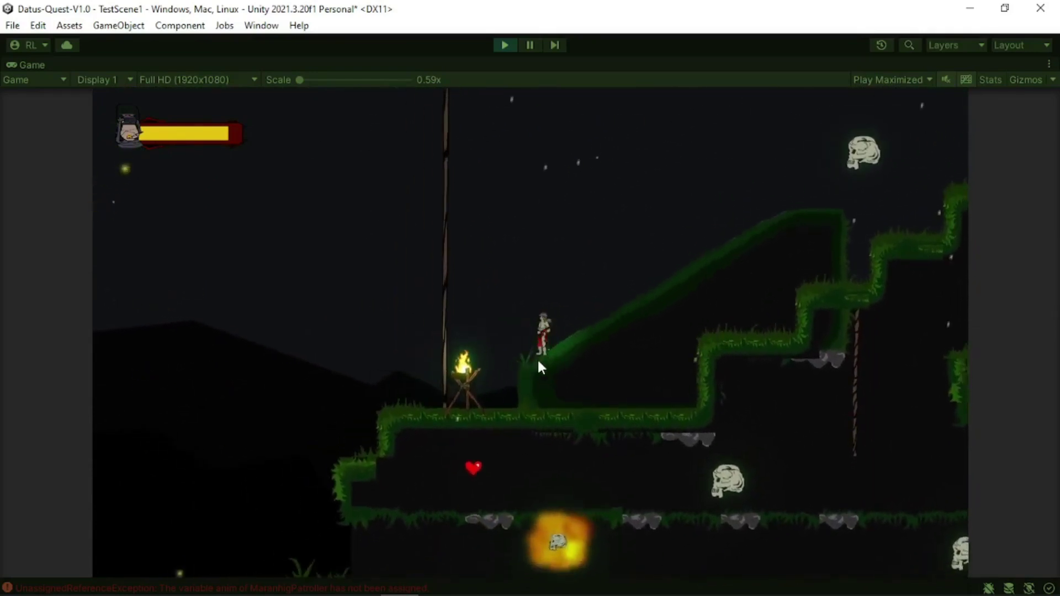
key("a")
key("d")
key("space")
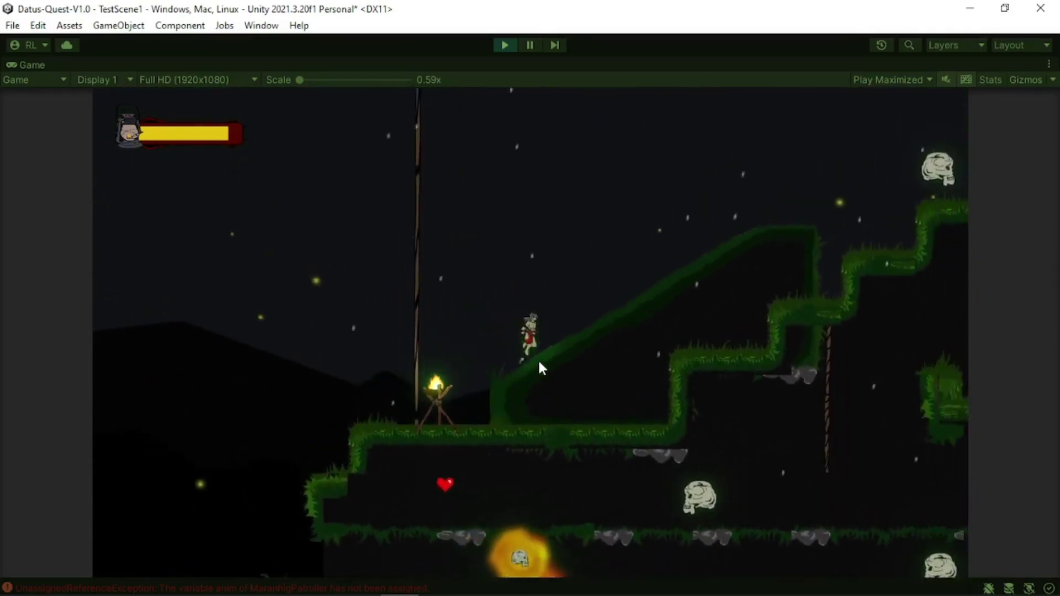
key("a")
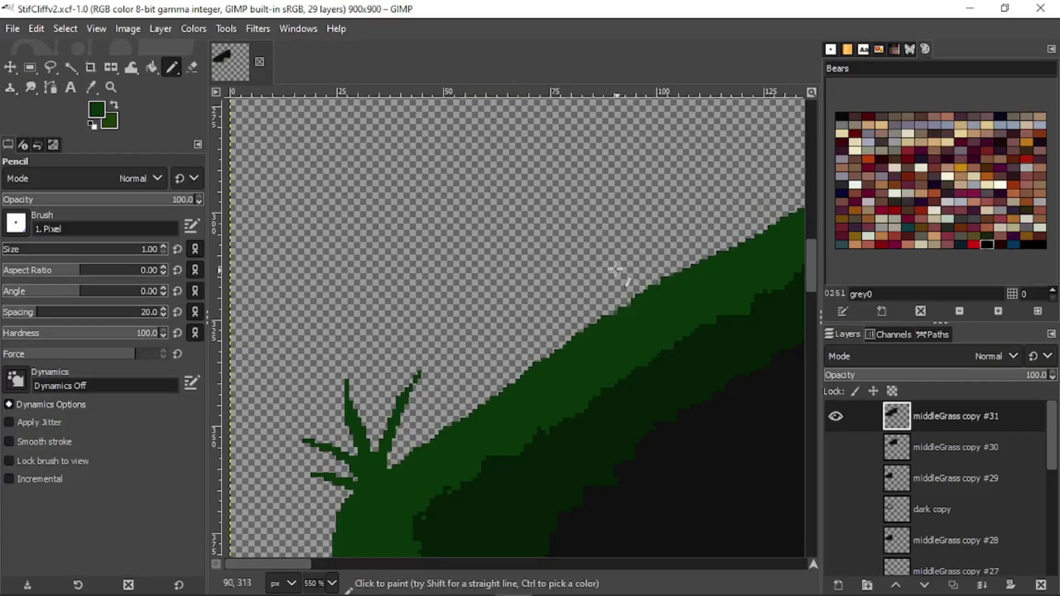
- Switch to GIMP, inspect the tuft and slope edge in StifCliffv2.xcf, and undo a trial pencil stroke drawn above the slope
scroll(601, 274, "down", 3, "ctrl")
scroll(602, 274, "up", 4, "ctrl")
middle_click_drag(424, 475, 464, 286)
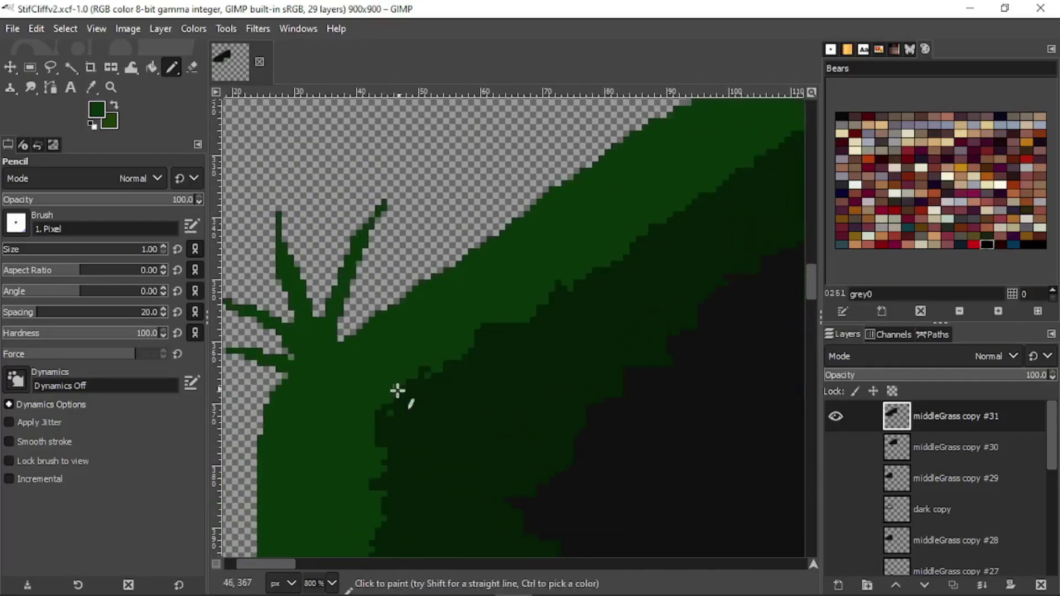
scroll(502, 297, "down", 3, "ctrl")
scroll(512, 308, "down", 2, "ctrl")
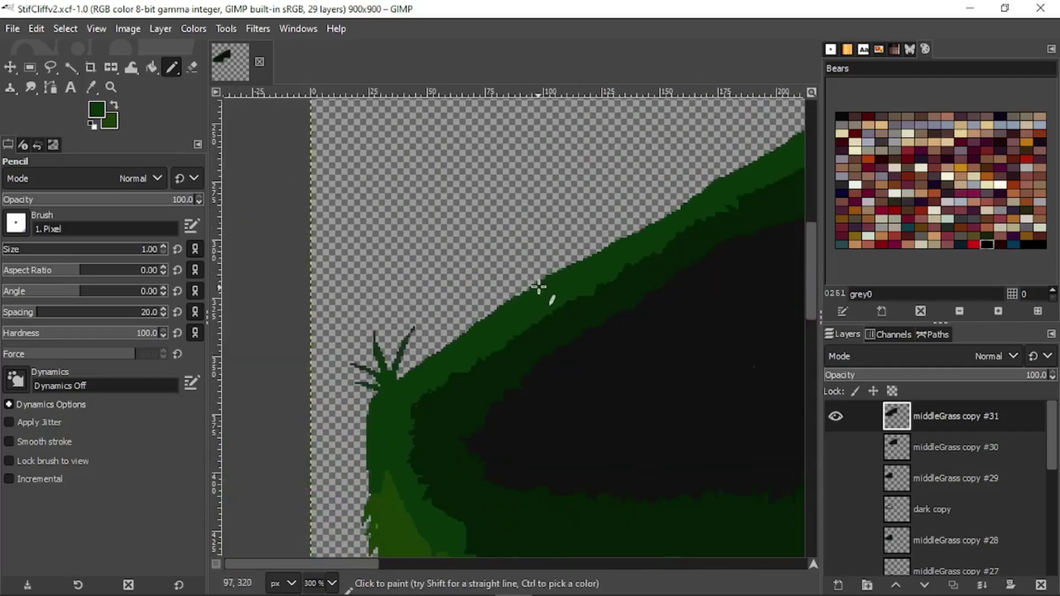
scroll(479, 397, "up", 3, "ctrl")
left_click_drag(498, 379, 575, 306)
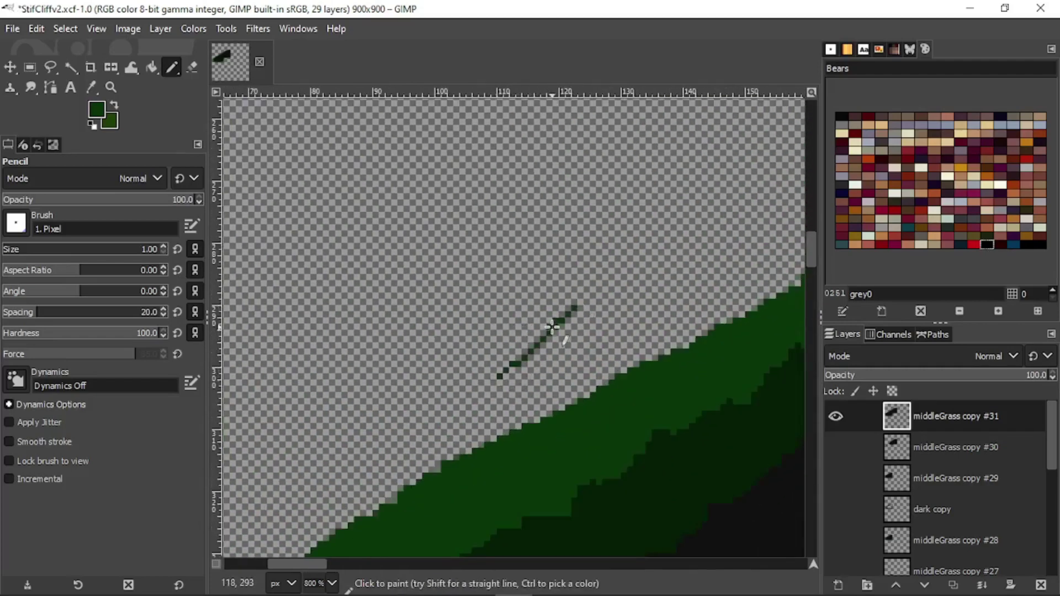
key("ctrl+z")
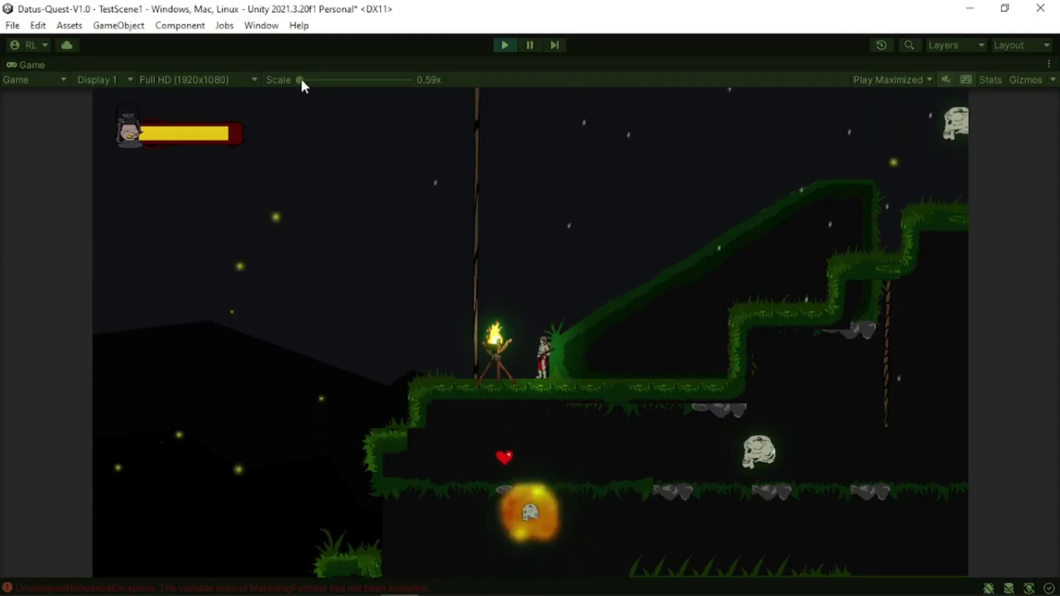
- Switch back to Unity, enlarge the Game view to 2x scale, and move the character to inspect the slope edge up close
left_click_drag(299, 80, 361, 80)
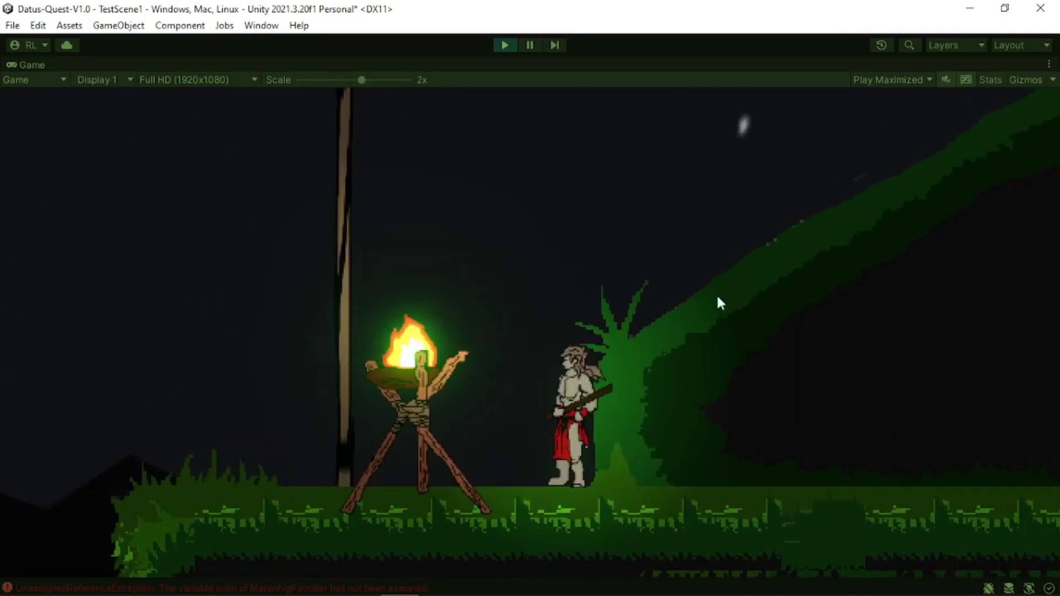
key("d")
key("space")
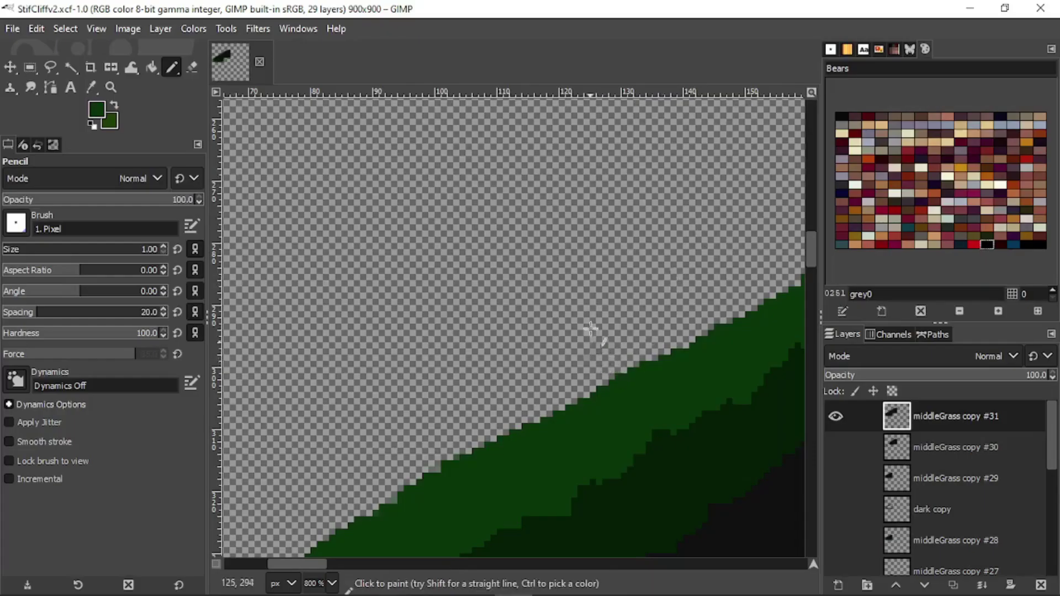
- In GIMP, erase the two faded pixels on the slope edge near x 90 and 93, and repaint the accidentally erased pixel dark green
scroll(511, 300, "up", 4, "ctrl")
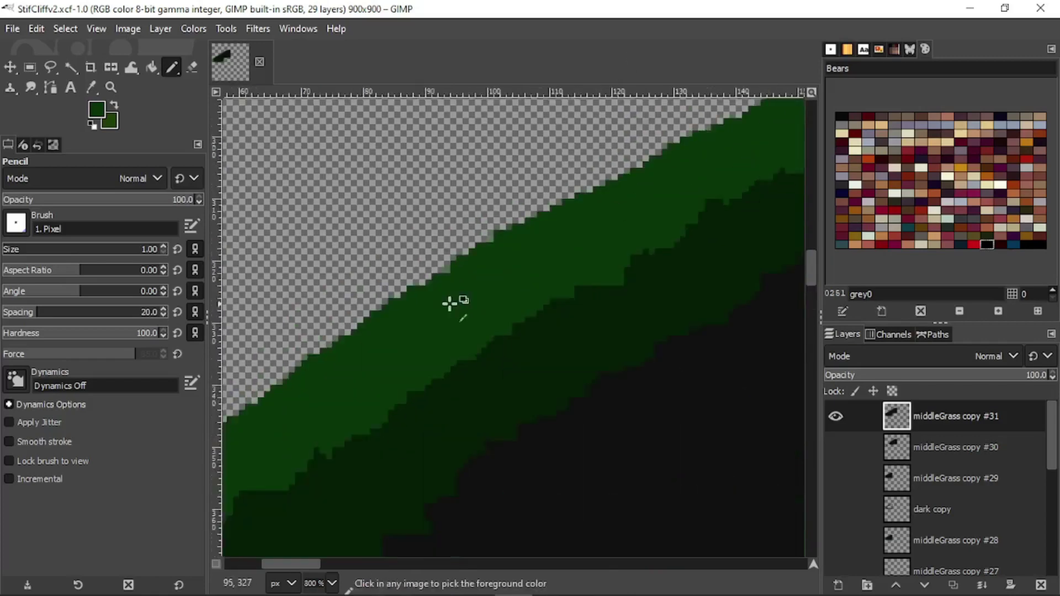
left_click(192, 67)
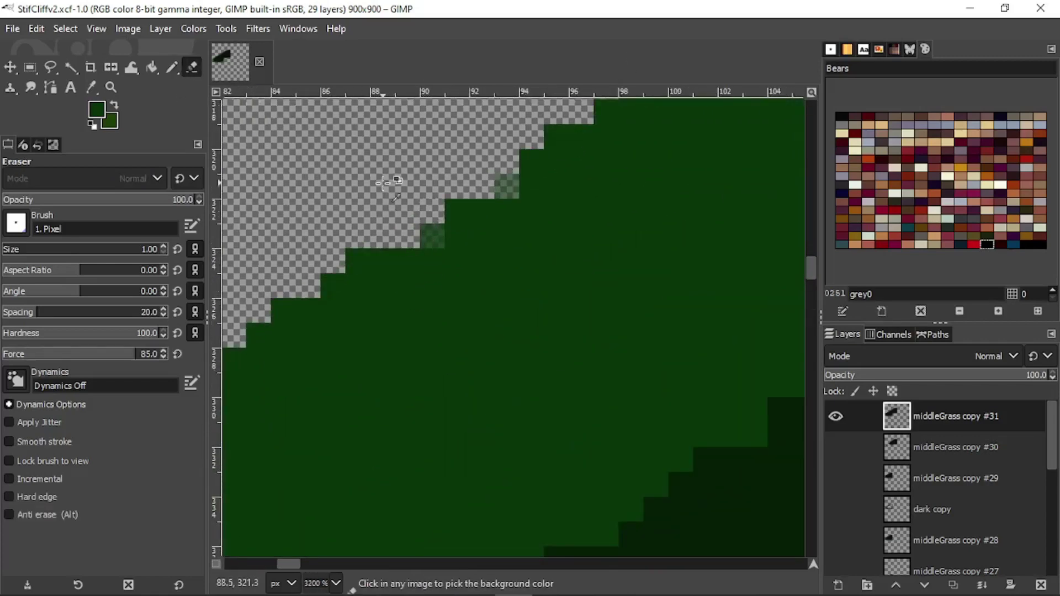
scroll(385, 182, "up", 2, "ctrl")
left_click(474, 270)
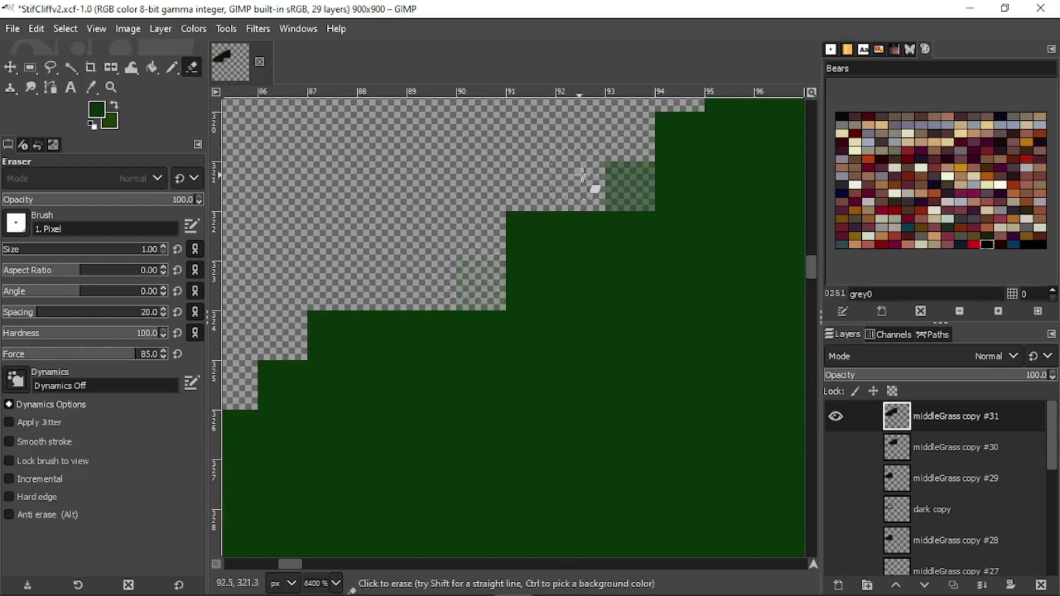
left_click(610, 176)
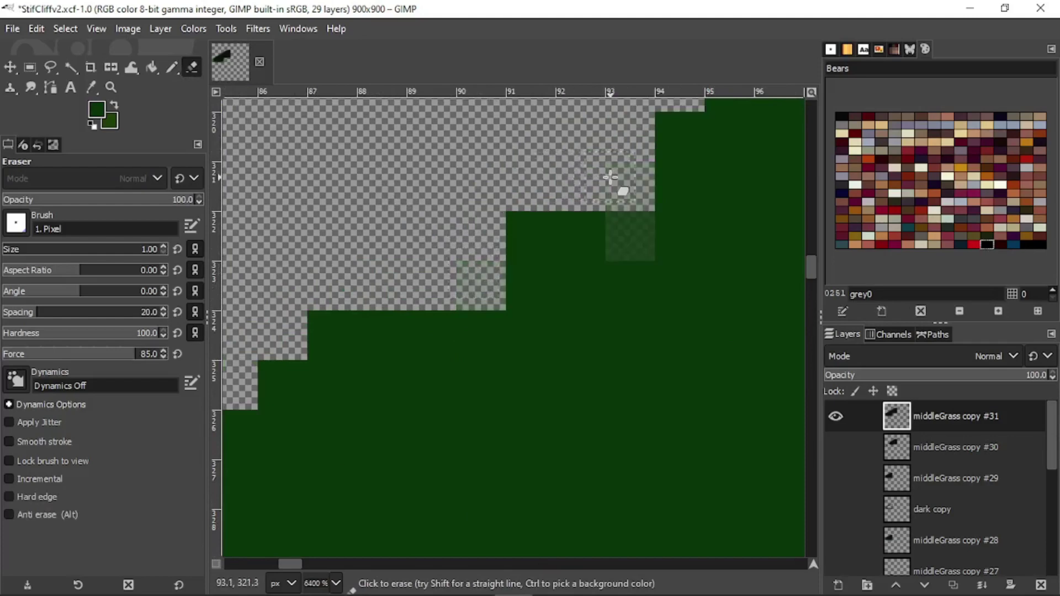
left_click(171, 67)
left_click(635, 246)
- Fill the two faded edge pixels near 100,316 and 103,314 with solid dark green using the Pencil
scroll(552, 309, "down", 3, "ctrl")
scroll(561, 273, "up", 2, "ctrl")
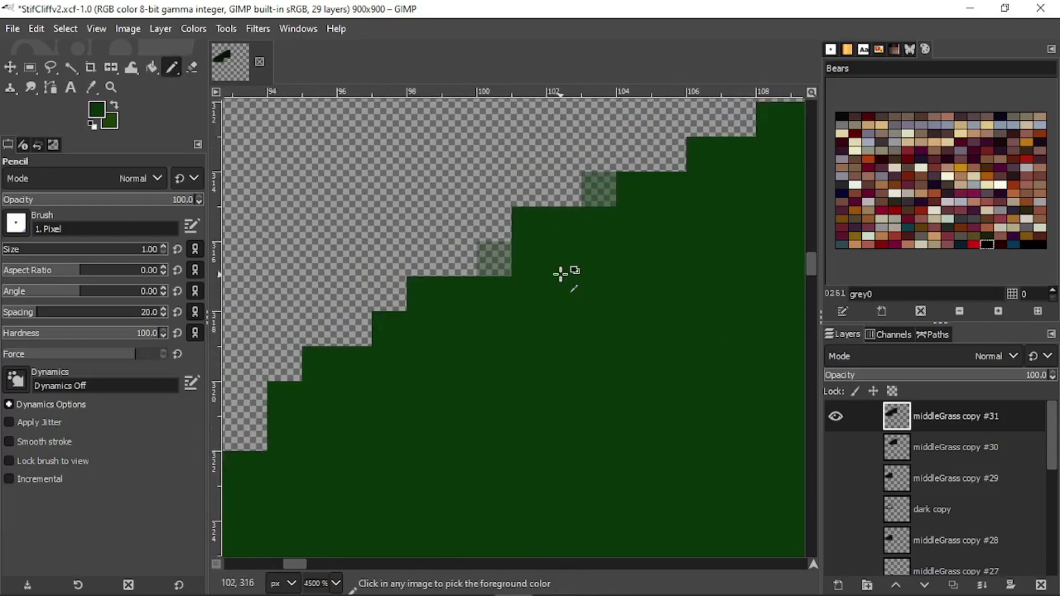
scroll(627, 296, "down", 3, "ctrl")
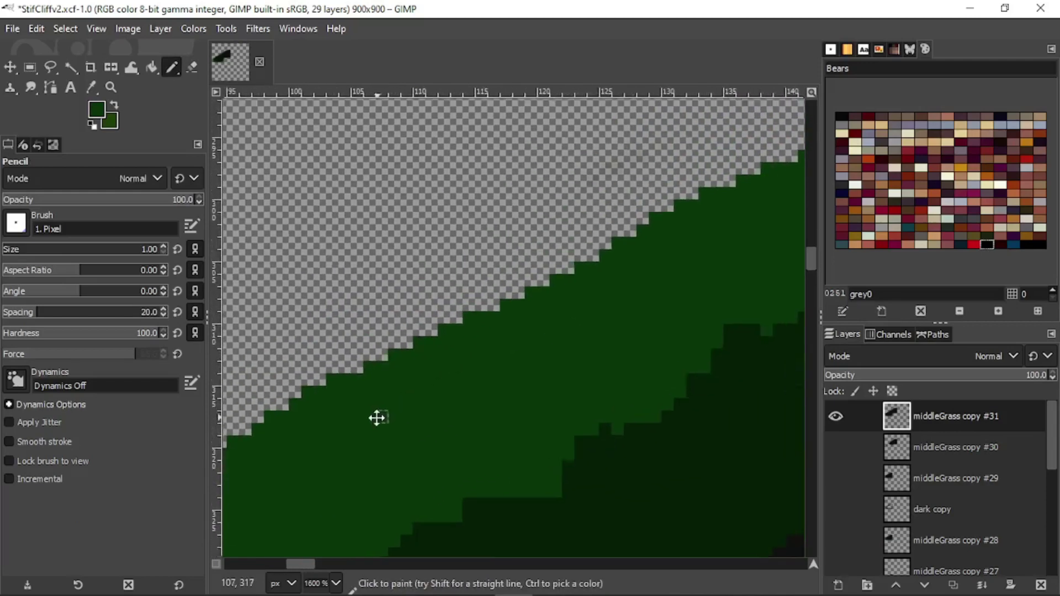
- Check the slope edge farther up for stray pixels with the Eraser ready, and save StifCliffv2.xcf
scroll(466, 322, "up", 3, "ctrl")
middle_click_drag(515, 333, 300, 527)
middle_click_drag(644, 287, 514, 419)
key("shift+e")
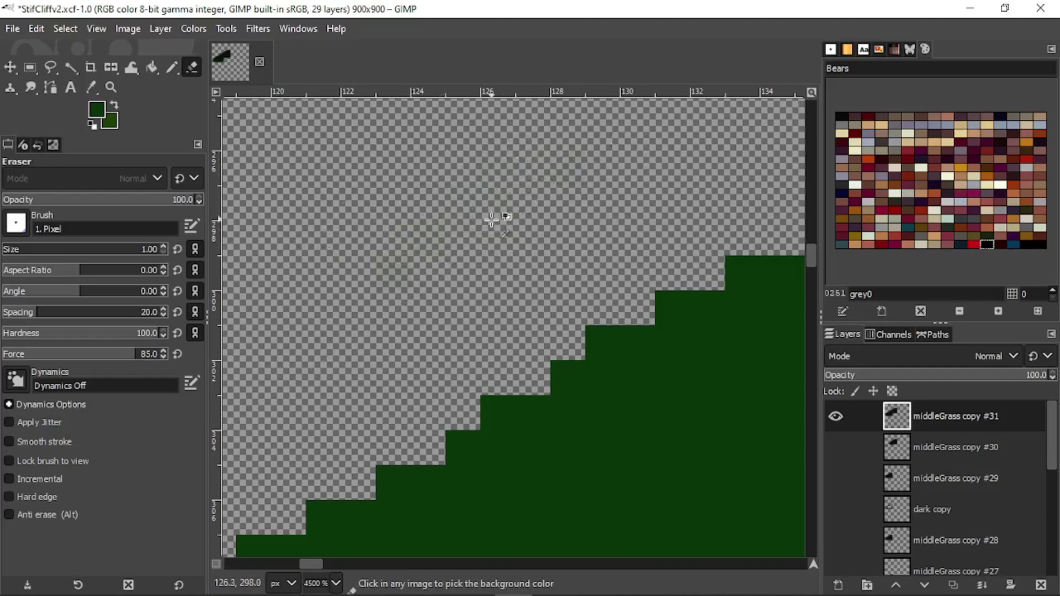
scroll(492, 220, "down", 3, "ctrl")
key("ctrl+s")
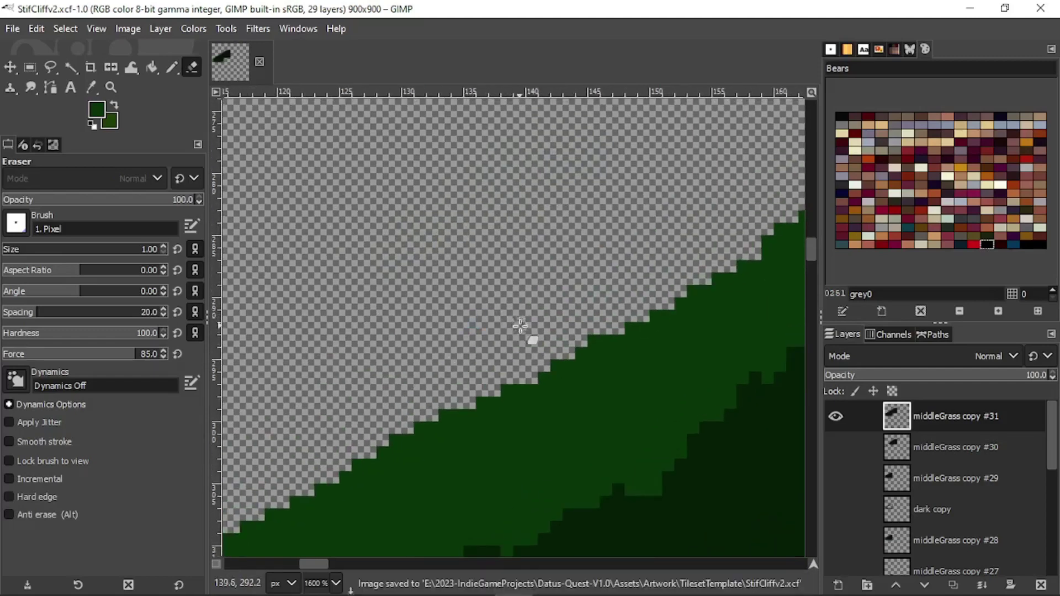
- Examine the slope's upper edge at high zoom from about x 150 to x 290 for faded or stray pixels
scroll(528, 331, "up", 3, "ctrl")
middle_click_drag(313, 435, 247, 467)
middle_click_drag(612, 304, 409, 474)
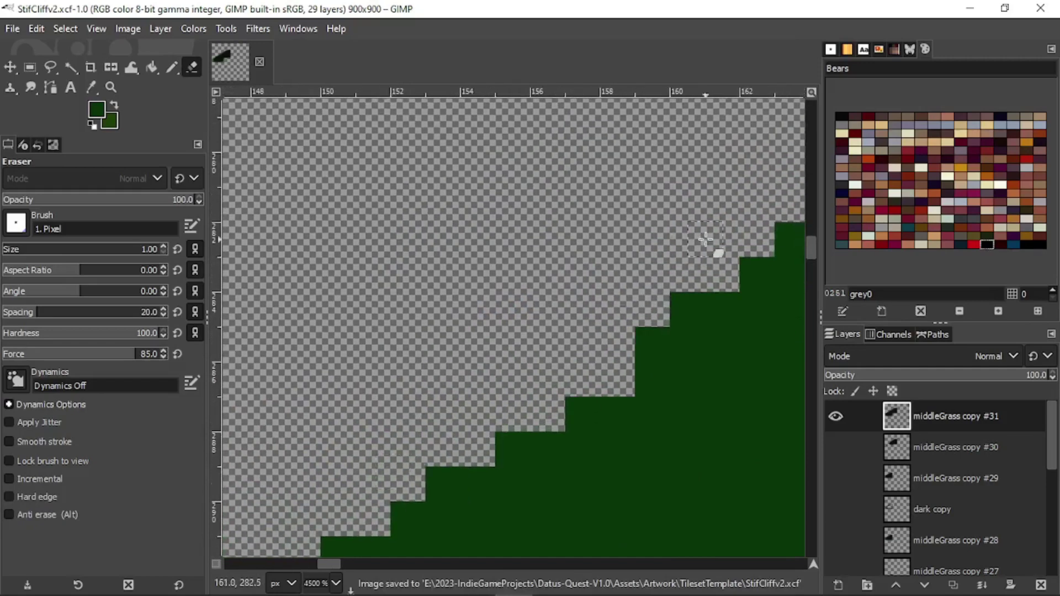
middle_click_drag(703, 239, 446, 422)
middle_click_drag(682, 264, 455, 423)
middle_click_drag(591, 319, 422, 426)
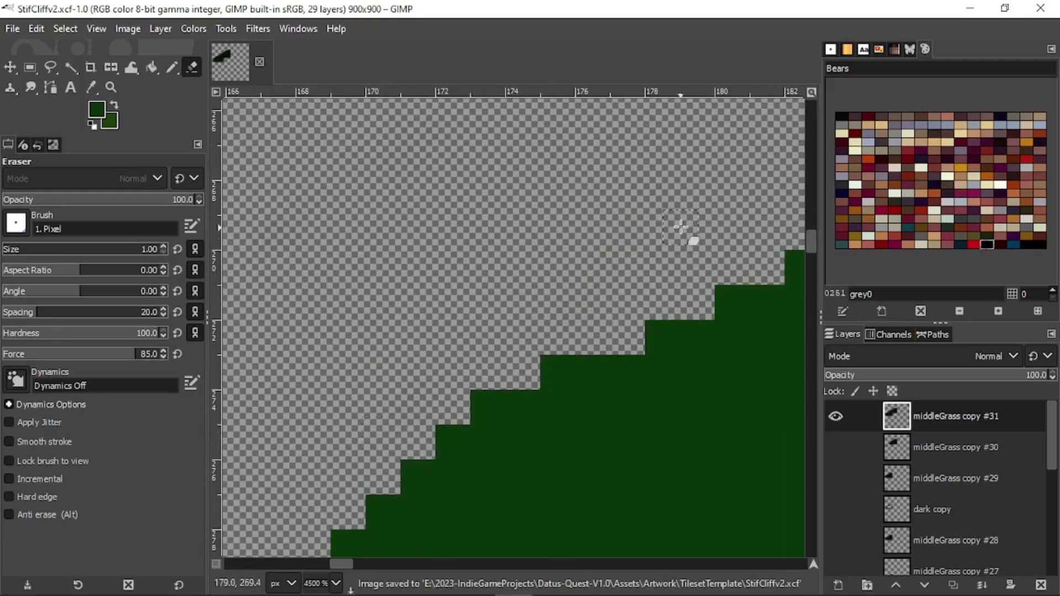
middle_click_drag(687, 226, 384, 425)
middle_click_drag(642, 325, 378, 452)
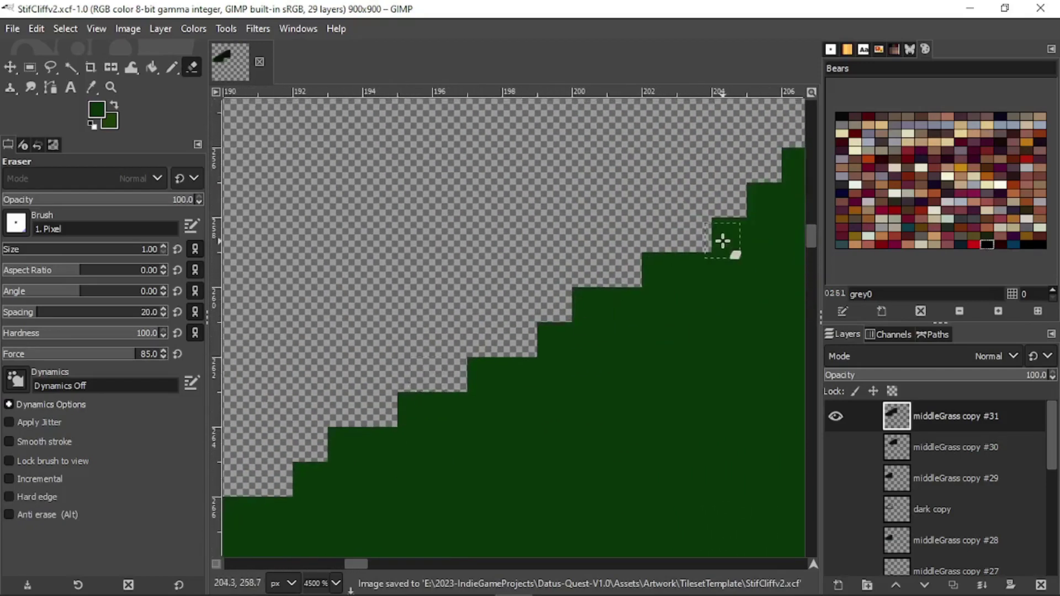
middle_click_drag(722, 239, 504, 355)
middle_click_drag(633, 281, 415, 416)
middle_click_drag(707, 237, 520, 345)
middle_click_drag(682, 198, 457, 365)
middle_click_drag(603, 225, 496, 327)
middle_click_drag(657, 215, 440, 380)
middle_click_drag(620, 279, 437, 394)
middle_click_drag(646, 269, 436, 382)
middle_click_drag(619, 284, 450, 345)
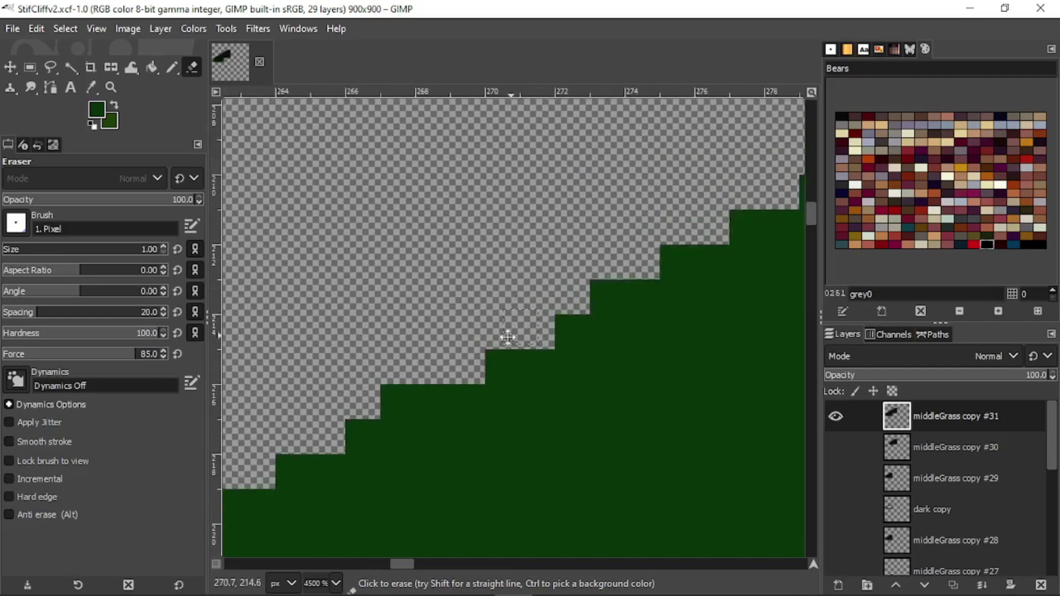
middle_click_drag(665, 249, 448, 353)
middle_click_drag(638, 231, 452, 348)
- Erase the faded pixel near 294,201, and fill the faded edge pixels from about x 302 to 306 with dark green using the Pencil
left_click(671, 258)
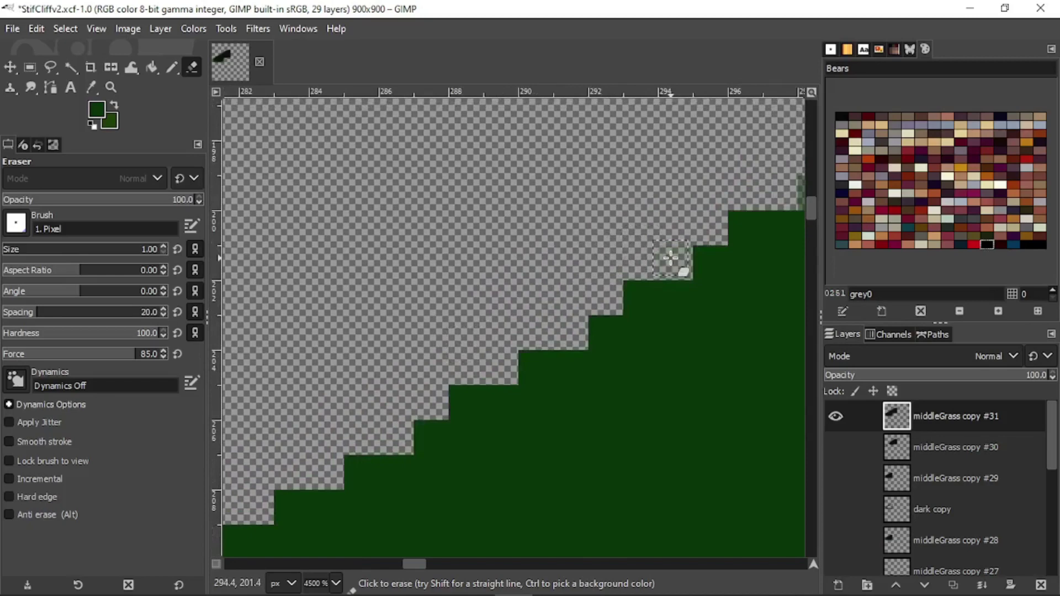
middle_click_drag(671, 257, 476, 311)
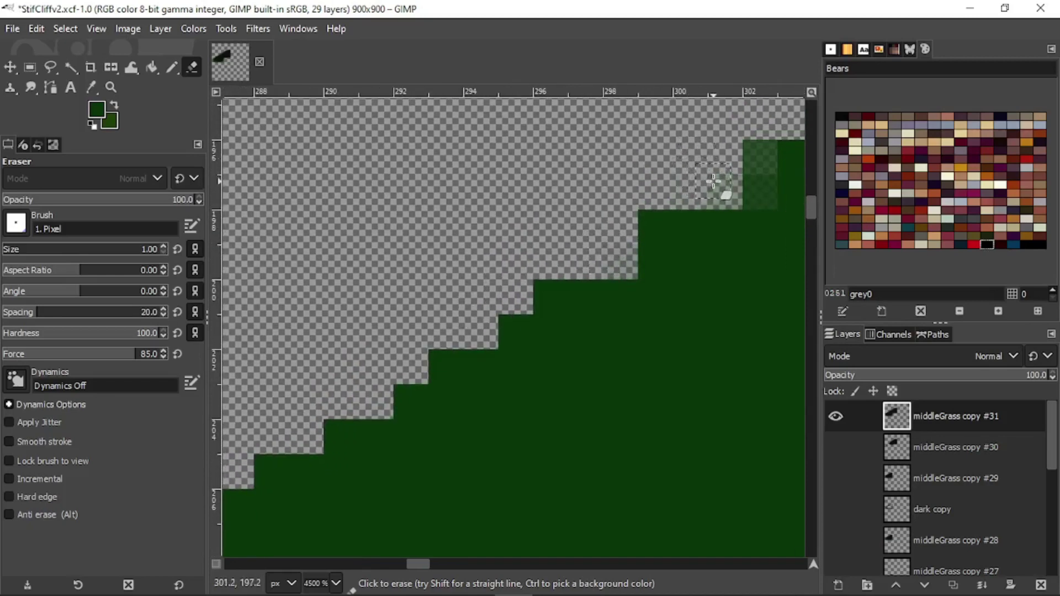
key("n")
left_click(755, 237)
scroll(754, 232, "down", 3, "ctrl")
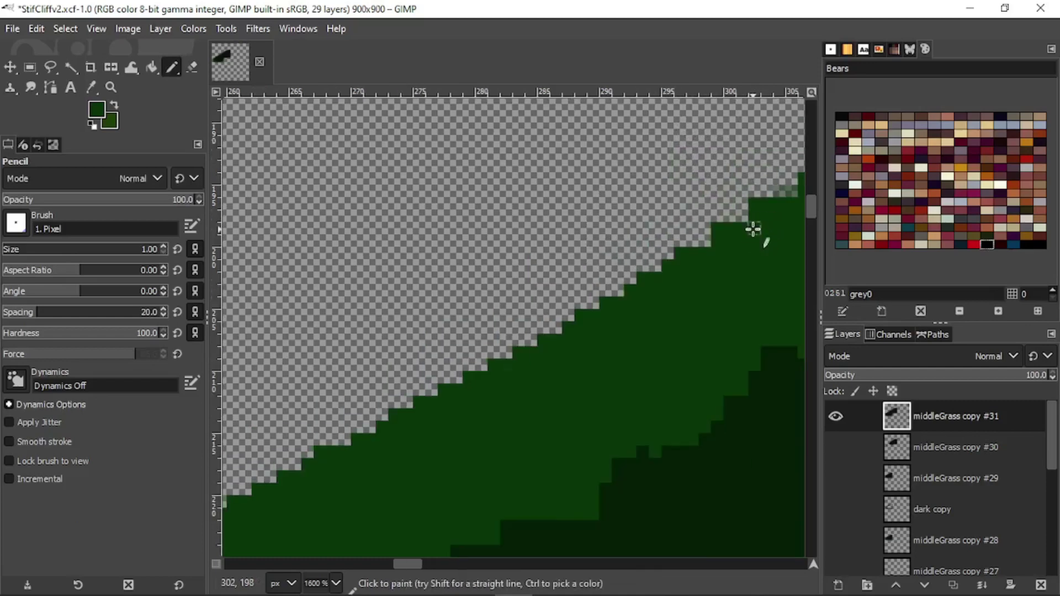
scroll(543, 259, "up", 3, "ctrl")
middle_click_drag(616, 226, 440, 369)
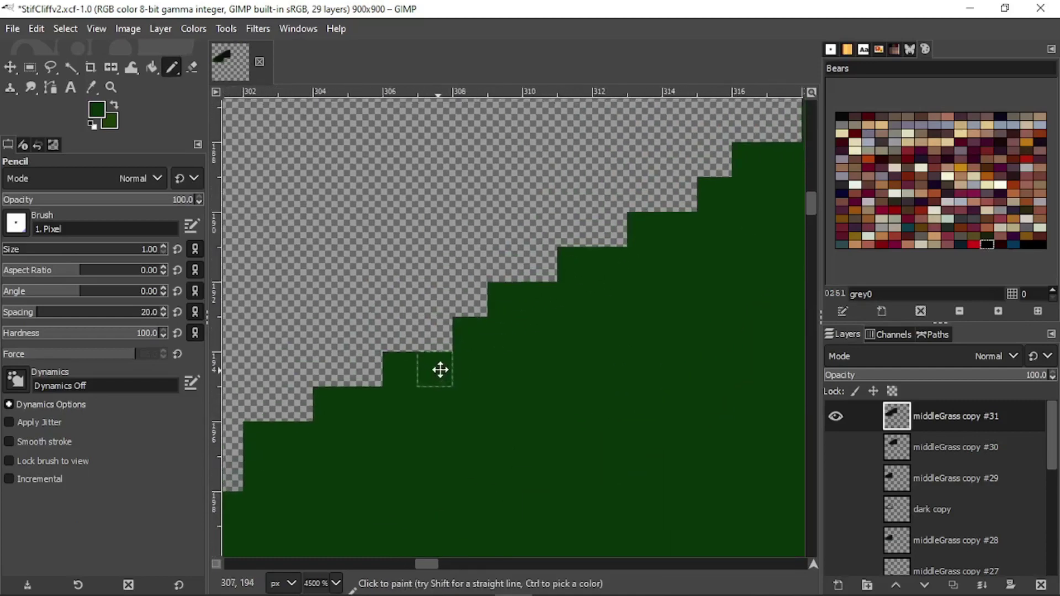
- Fill the faded edge pixels around x 338 to 342, y 173 to 174 with solid dark green
middle_click_drag(610, 264, 439, 383)
middle_click_drag(717, 213, 544, 345)
scroll(661, 278, "right", 5, "shift")
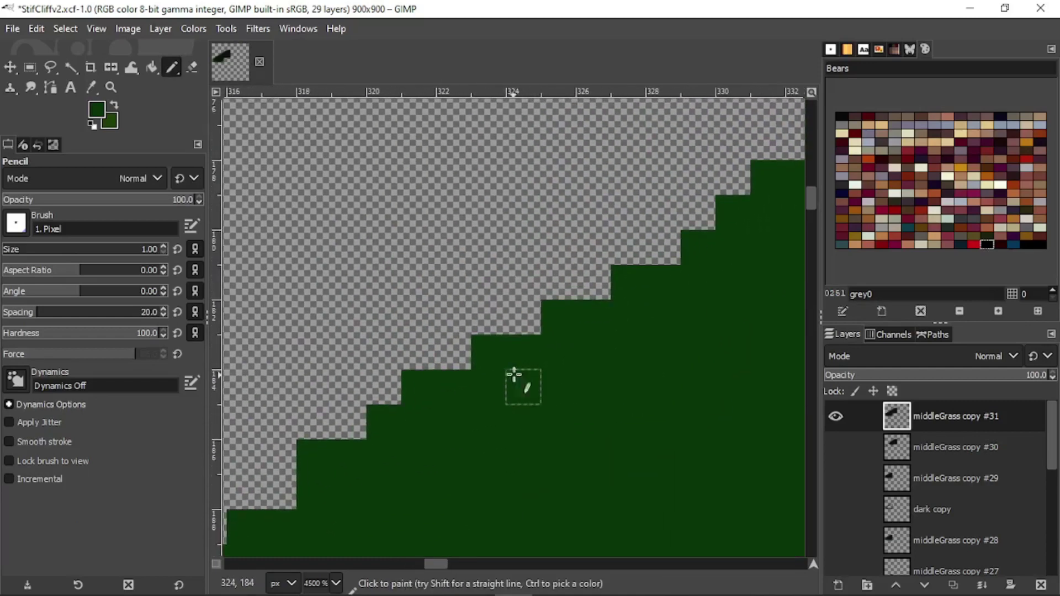
scroll(566, 340, "up", 3)
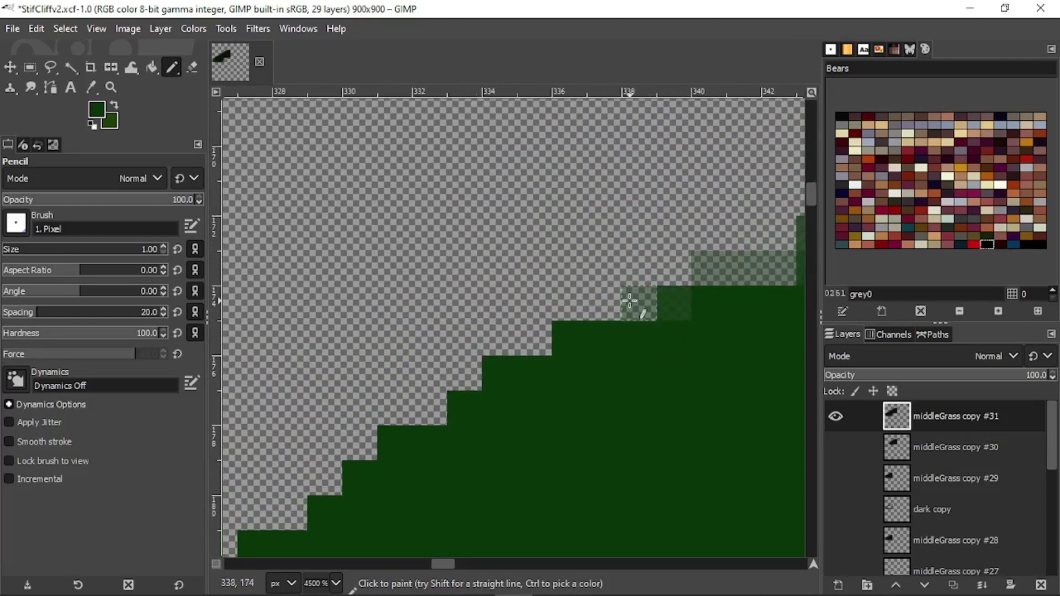
scroll(667, 305, "right", 2, "shift")
left_click_drag(506, 282, 563, 283)
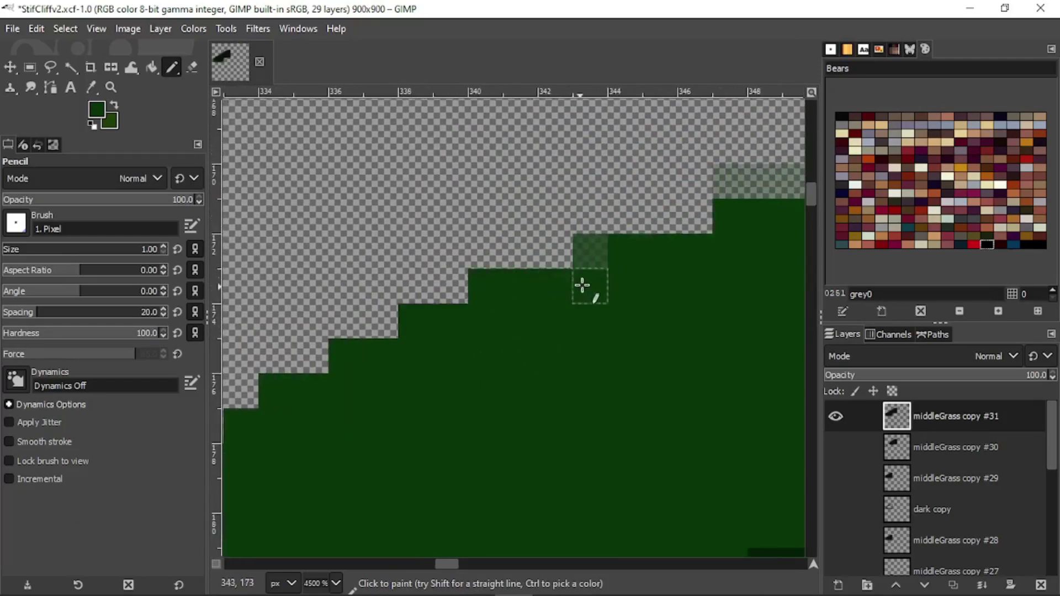
- Paint the faded edge pixels near x 347 to 350, y 170 and x 355 to 357, y 167 solid dark green
left_click_drag(735, 192, 765, 186)
middle_click_drag(658, 253, 362, 345)
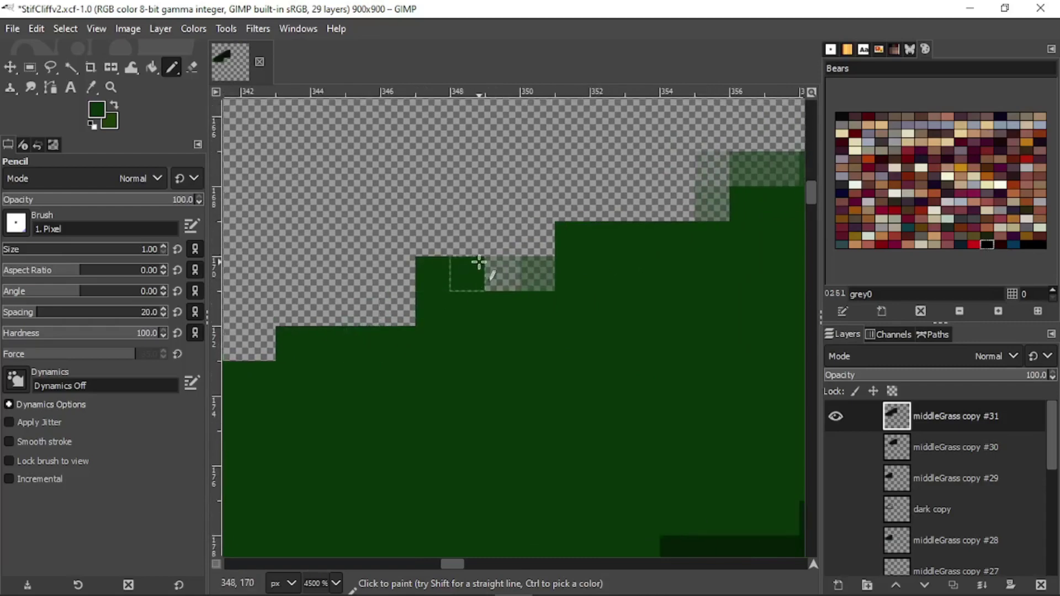
left_click_drag(480, 265, 563, 269)
middle_click_drag(678, 273, 551, 309)
scroll(551, 308, "right", 2, "shift")
scroll(551, 309, "up", 1)
left_click_drag(516, 307, 575, 257)
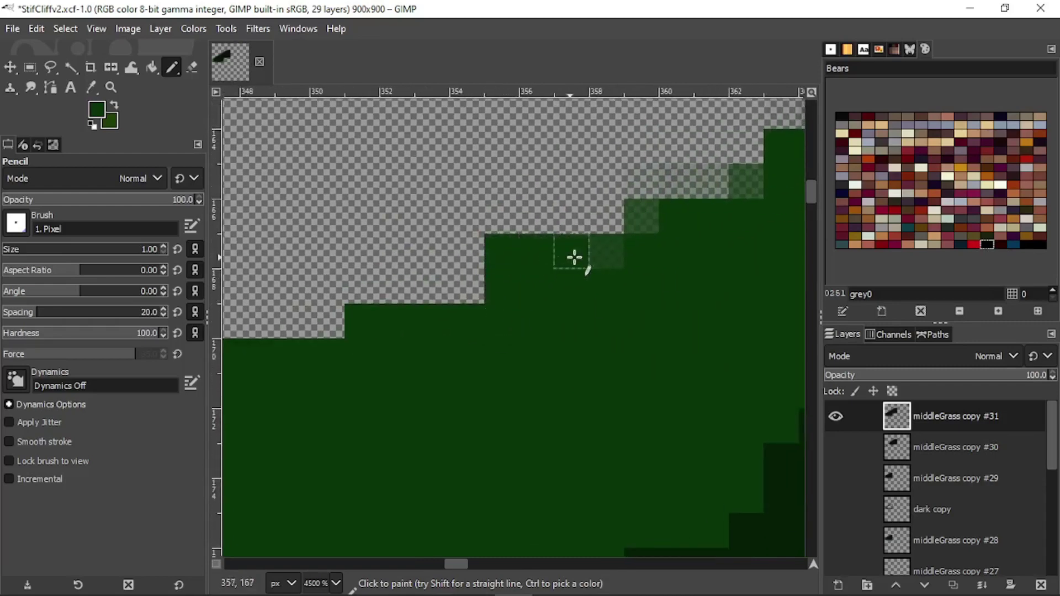
- Fill the remaining faded edge pixels from about x 358 to x 370 with solid dark green up toward the cliff top
left_click_drag(651, 201, 729, 183)
scroll(671, 187, "right", 3, "shift")
scroll(401, 372, "up", 2)
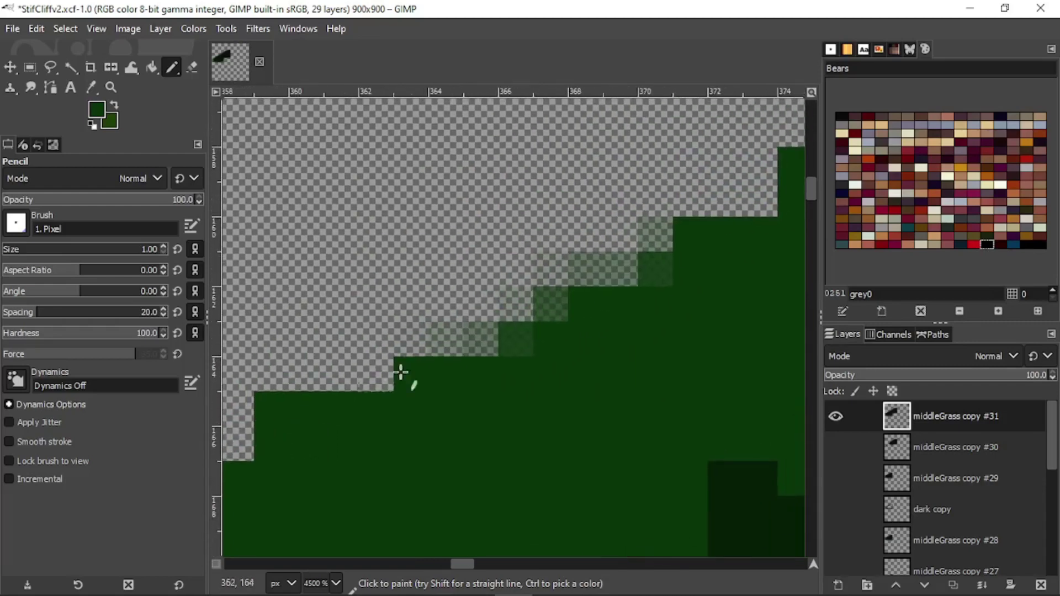
left_click_drag(463, 349, 554, 307)
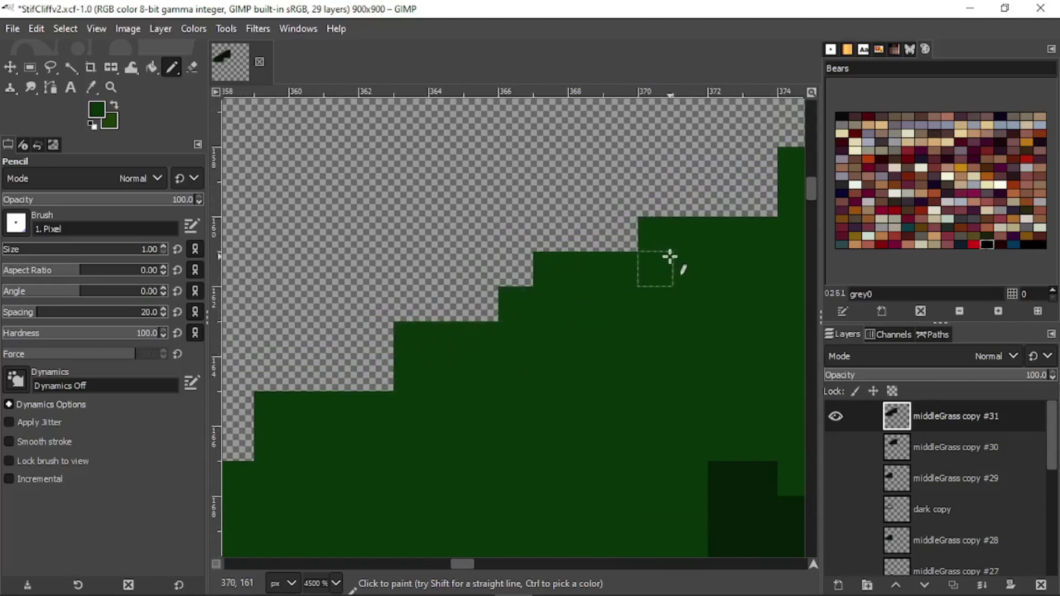
- Sample the near-black cliff colour and pencil jagged spikes into the dark green band between about x 371 and 386
scroll(670, 257, "right", 3, "shift")
scroll(415, 366, "up", 1)
scroll(479, 370, "down", 5, "ctrl")
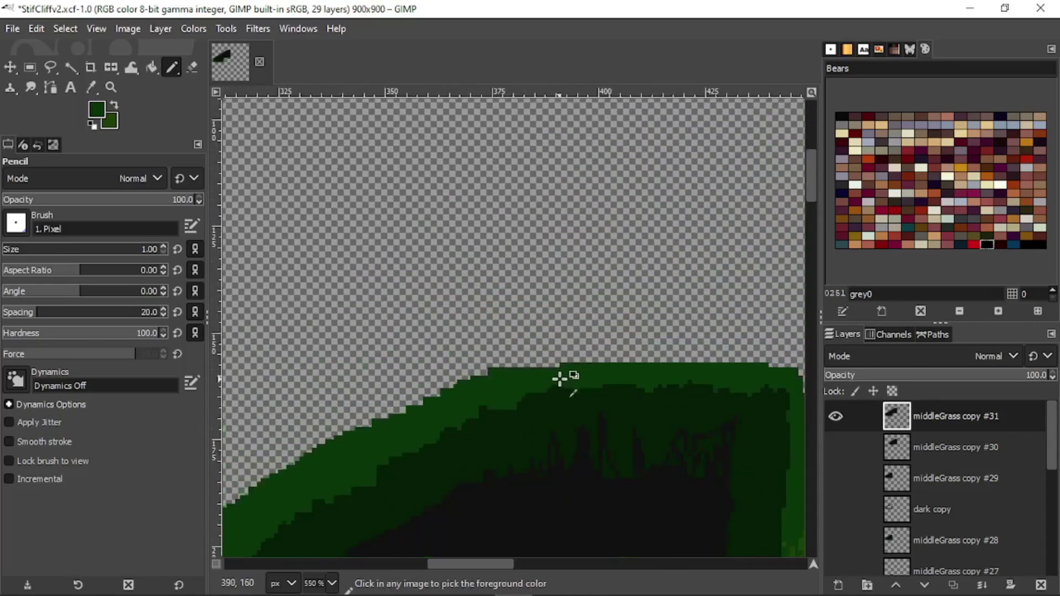
scroll(560, 378, "up", 4, "ctrl")
scroll(559, 376, "down", 5, "ctrl")
middle_click_drag(539, 374, 572, 304)
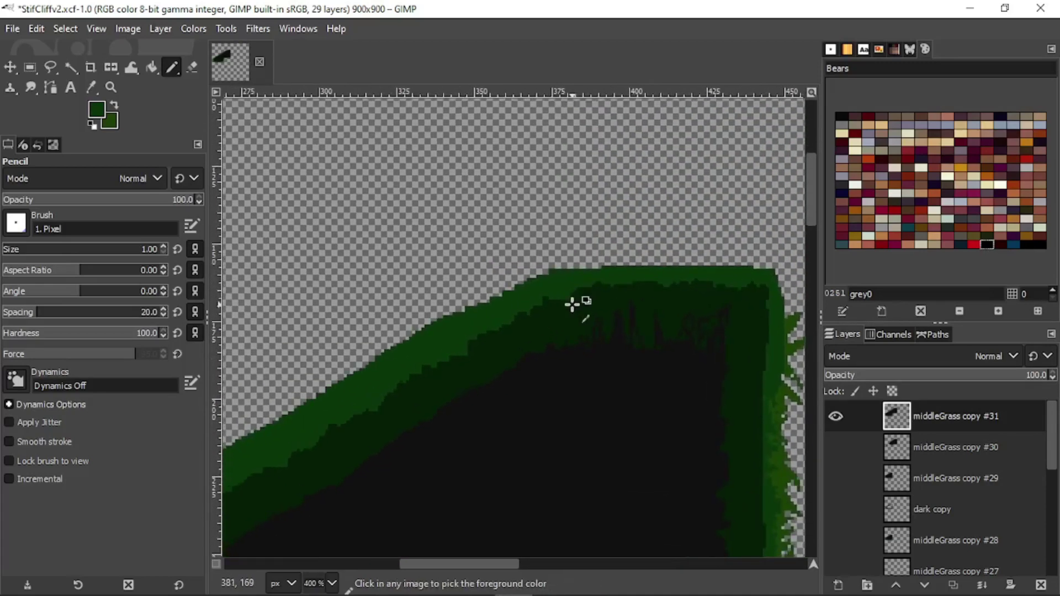
scroll(563, 332, "up", 5, "ctrl")
left_click(608, 380, "ctrl")
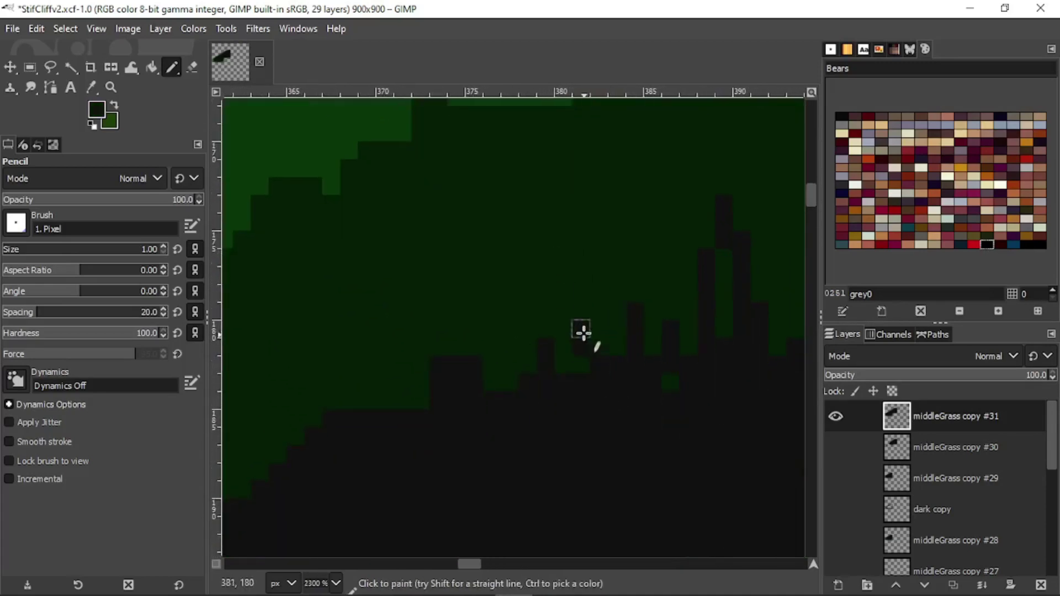
mouse_move(583, 332)
left_mouse_down()
mouse_move(592, 355)
mouse_move(637, 369)
left_mouse_up()
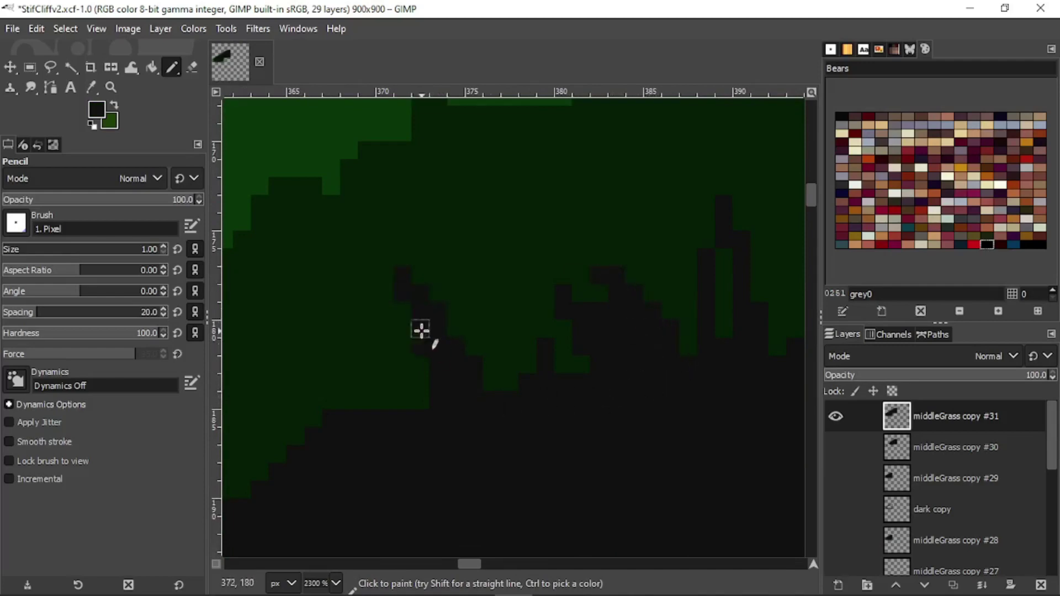
- Draw further near-black spikes into the dark green band around x 359 to 365, y 181 to 186, and review the shading
scroll(445, 420, "down", 3, "ctrl")
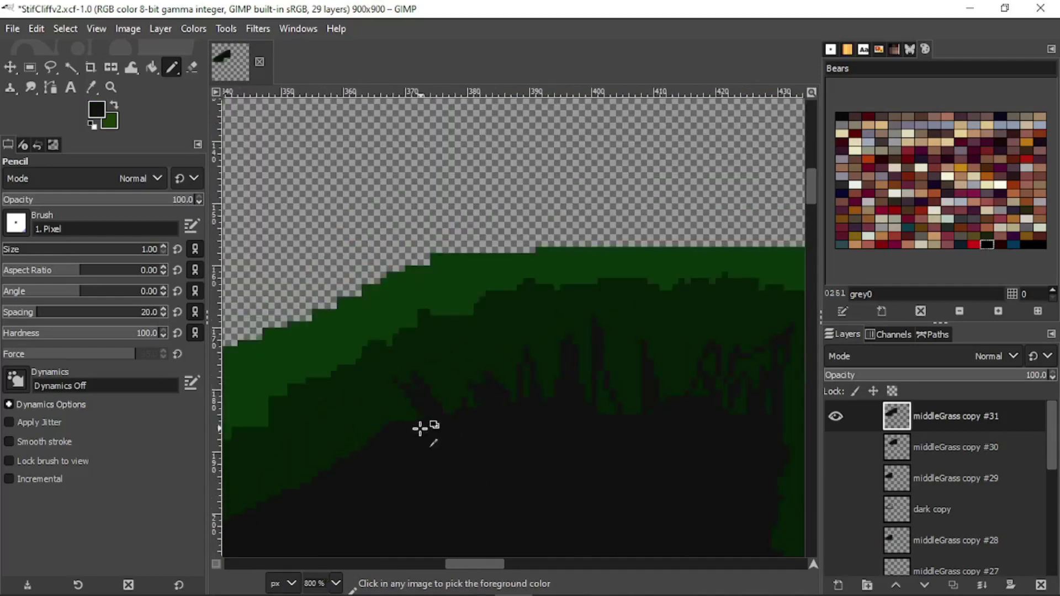
scroll(504, 267, "up", 3, "ctrl")
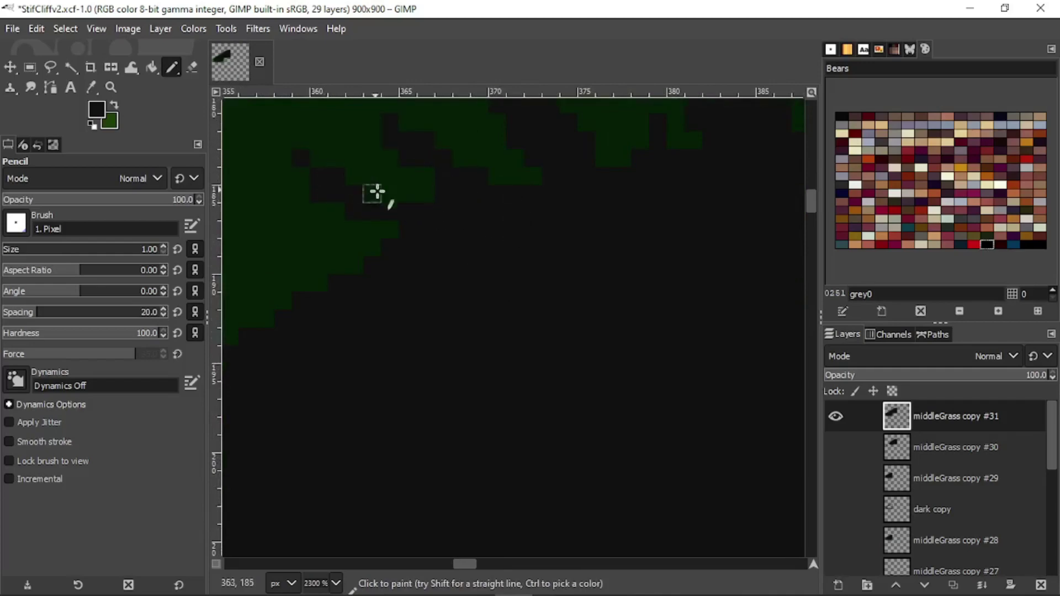
scroll(395, 284, "down", 5, "ctrl")
scroll(480, 318, "up", 1, "ctrl")
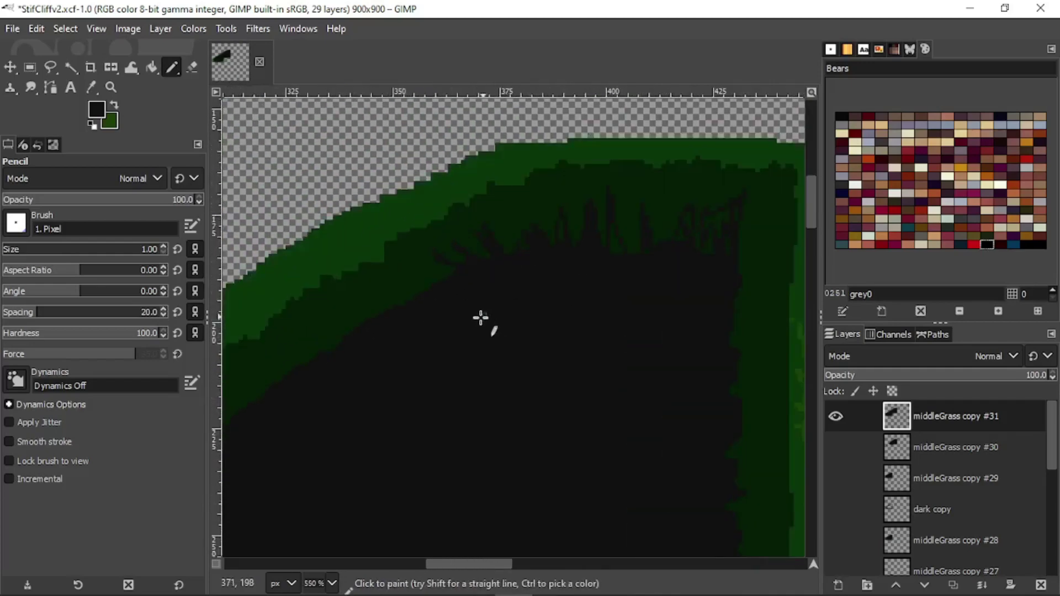
scroll(580, 237, "down", 2, "ctrl")
scroll(606, 255, "up", 4, "ctrl")
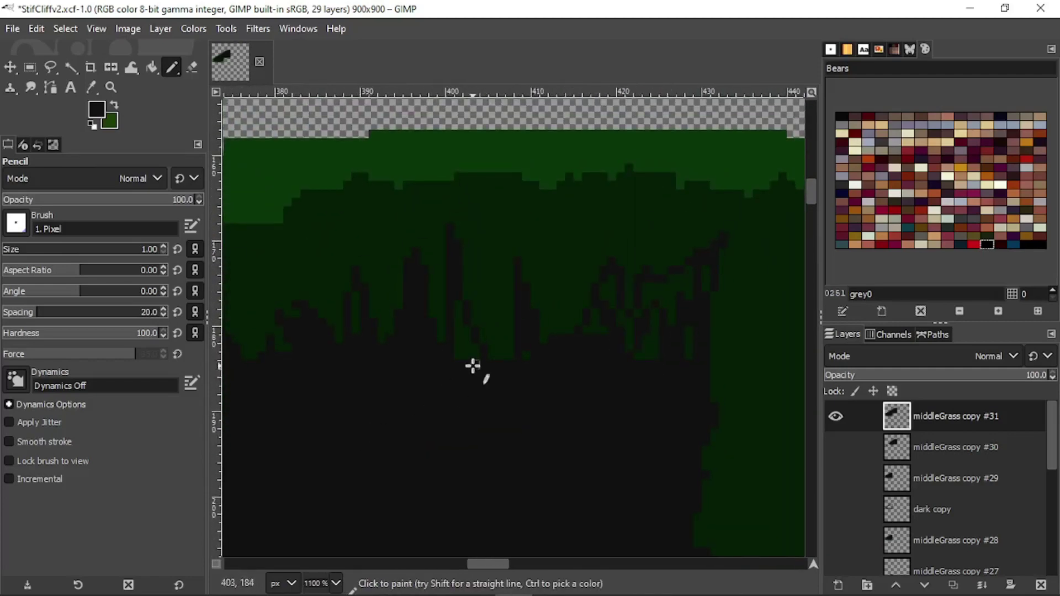
- Sample the dark green near the slope's lower end and create a new transparent layer named "grass"
scroll(467, 359, "down", 4, "ctrl")
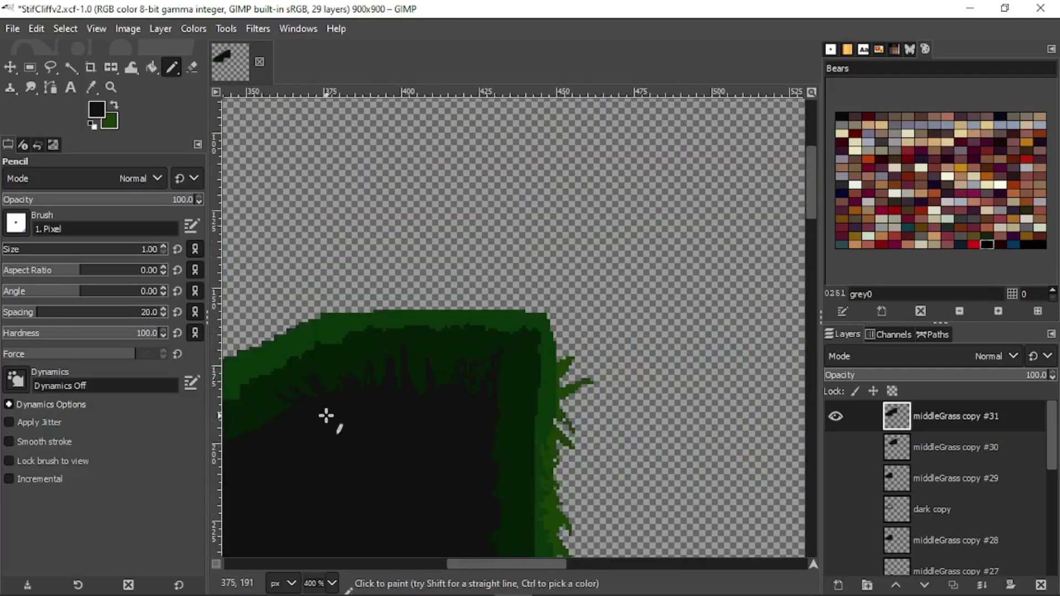
scroll(501, 350, "up", 2, "ctrl")
scroll(535, 283, "up", 2, "ctrl")
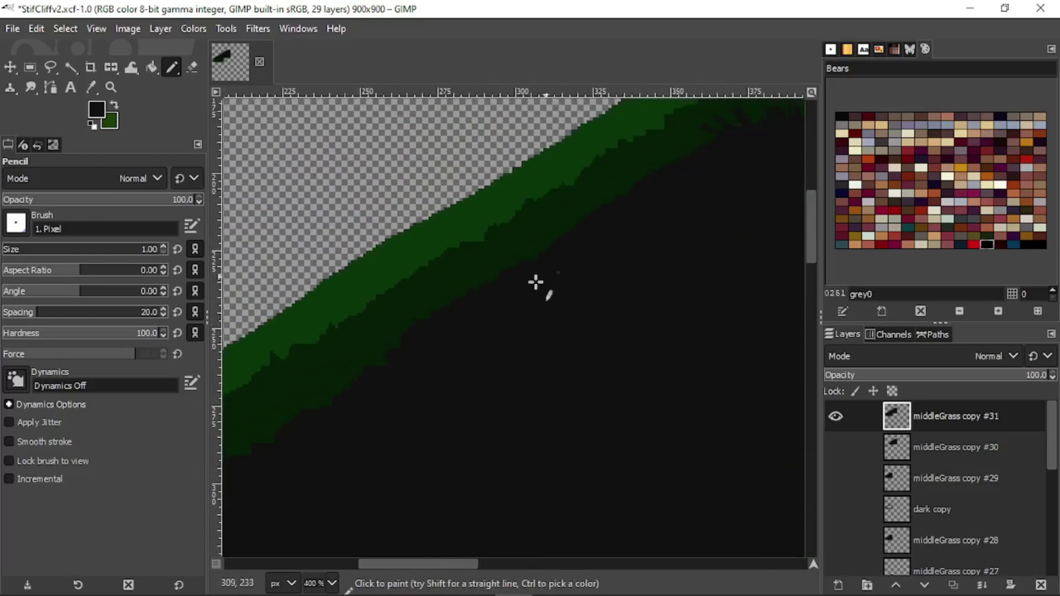
scroll(416, 365, "down", 4, "ctrl")
scroll(566, 278, "up", 6, "ctrl")
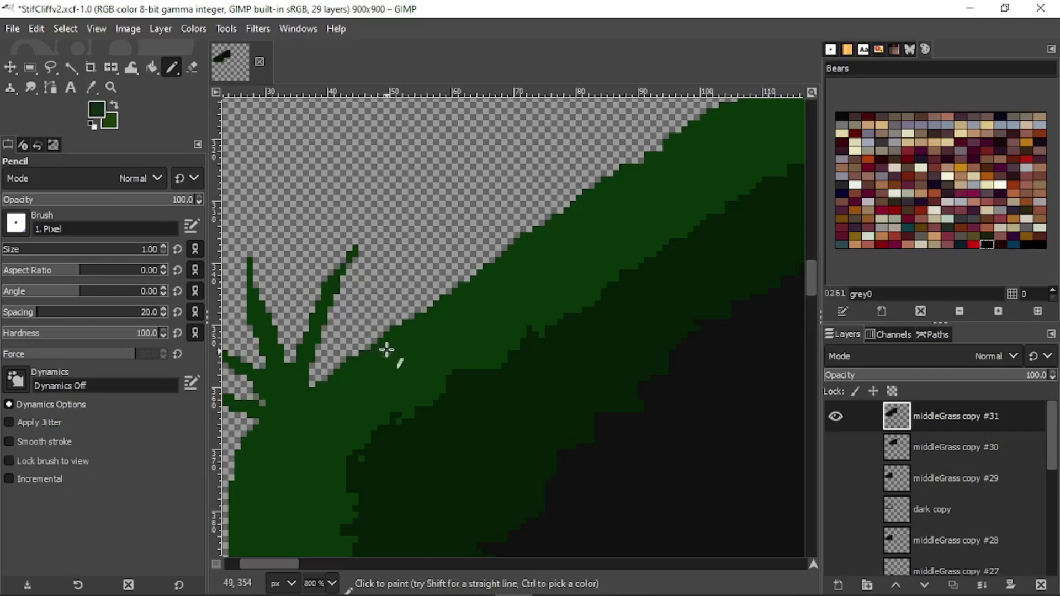
left_click(839, 586)
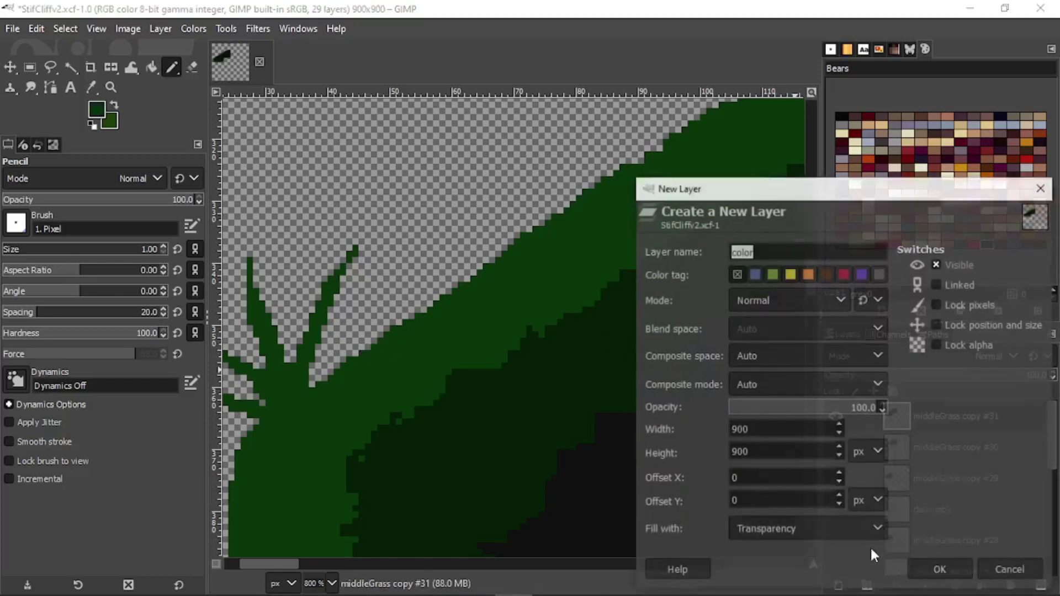
type("grass")
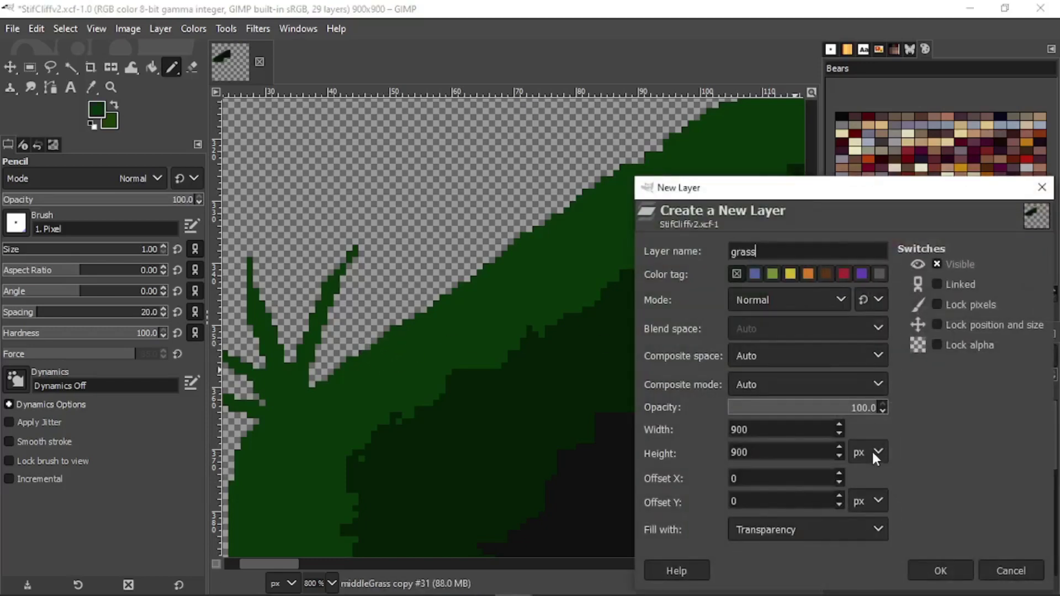
key("Return")
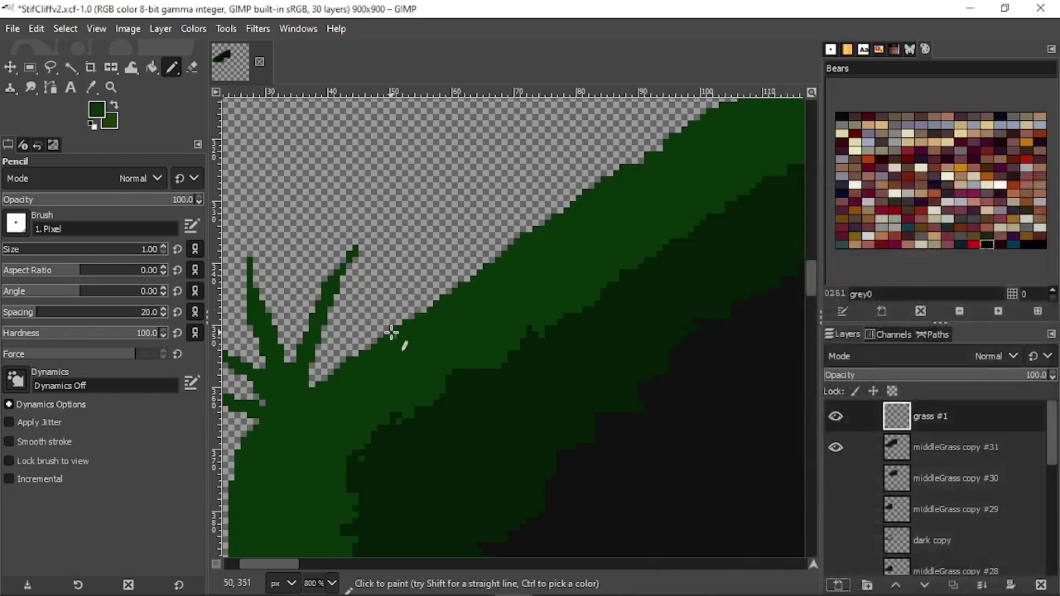
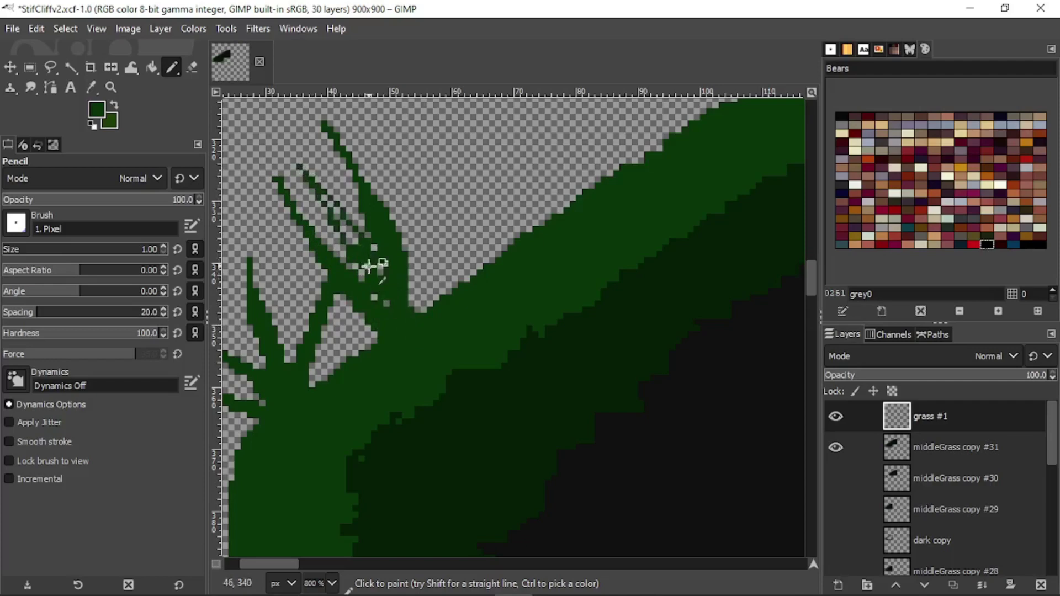
- Pencil tall dark green grass blades on the slope's lower end around x 31 to 52, and fill the gaps between them
scroll(368, 267, "up", 4, "ctrl")
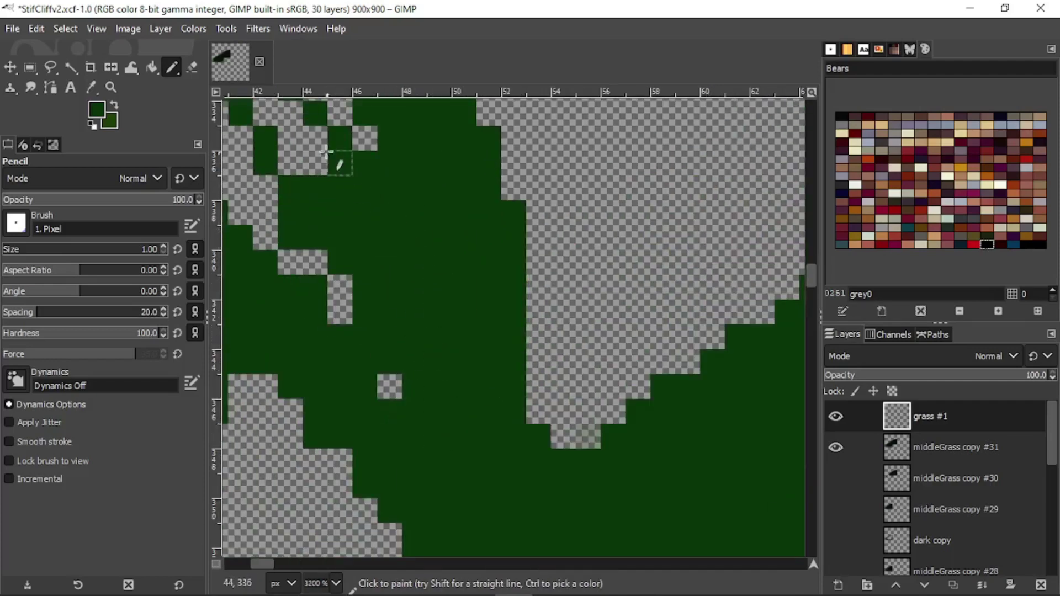
middle_click_drag(327, 152, 445, 338)
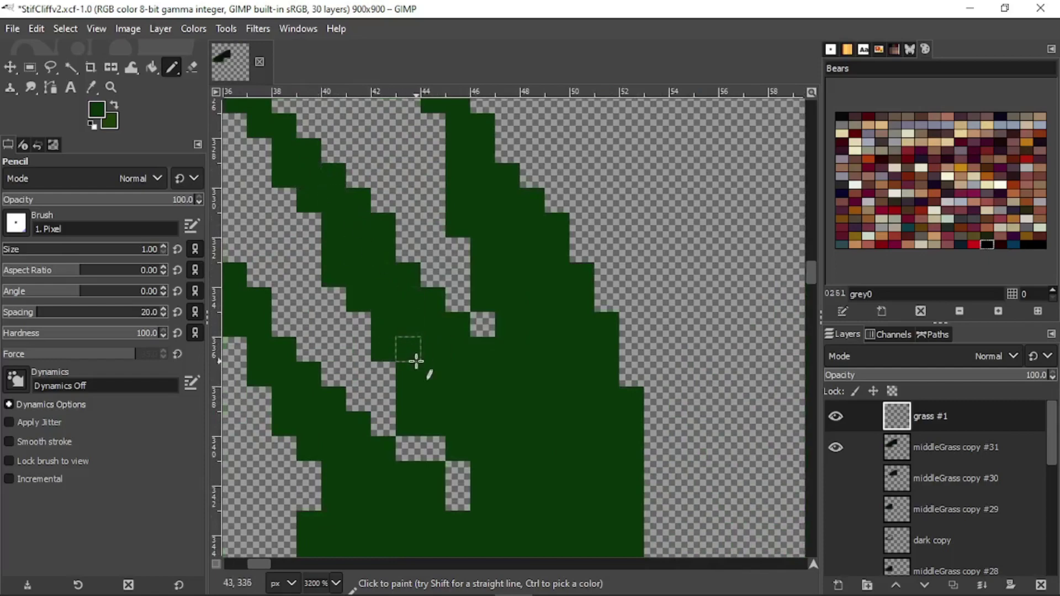
scroll(416, 361, "down", 5, "ctrl")
scroll(434, 368, "up", 3, "ctrl")
- Add a grass blade reaching up to about 64,325 and smaller blades near x 32 to 46, joining their bases to the slope
mouse_move(489, 407)
left_mouse_down()
mouse_move(589, 259)
mouse_move(518, 472)
mouse_move(510, 382)
left_mouse_up()
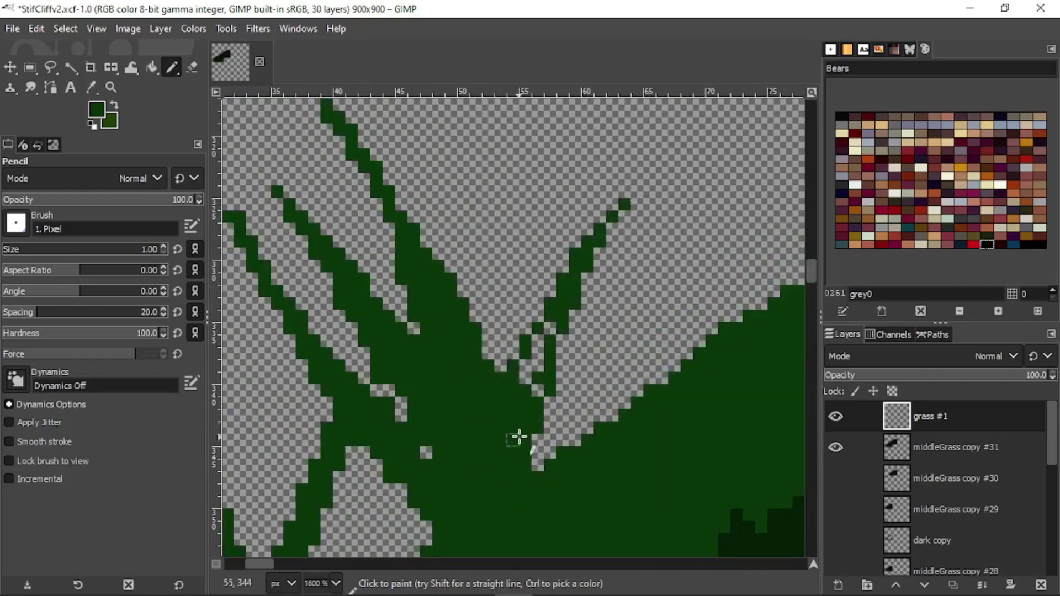
left_click_drag(519, 437, 552, 325)
scroll(497, 414, "down", 4, "ctrl")
scroll(539, 343, "up", 4, "ctrl")
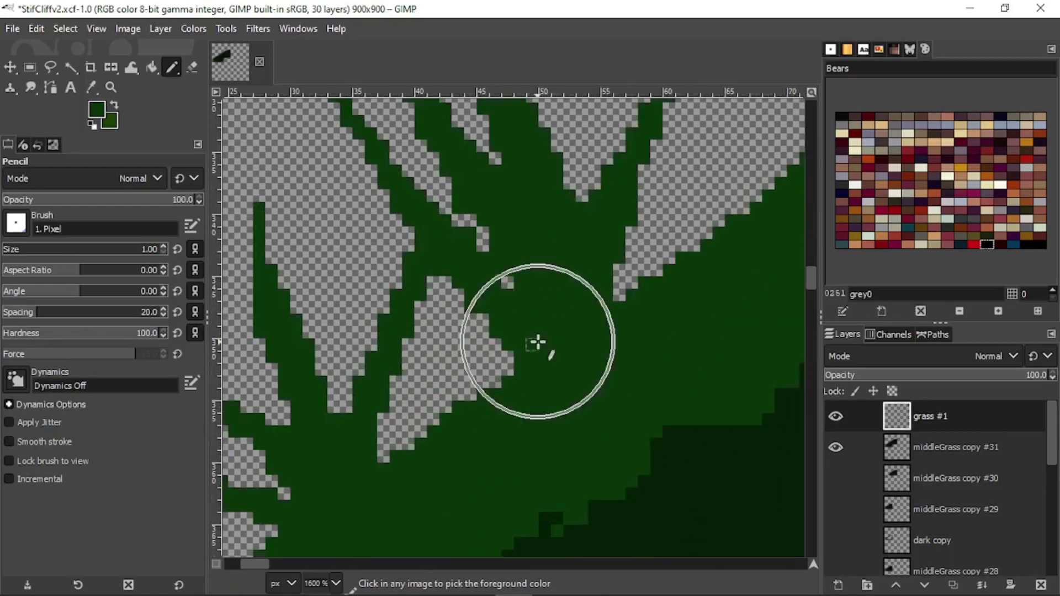
mouse_move(504, 355)
left_mouse_down()
mouse_move(313, 221)
mouse_move(459, 358)
mouse_move(447, 345)
left_mouse_up()
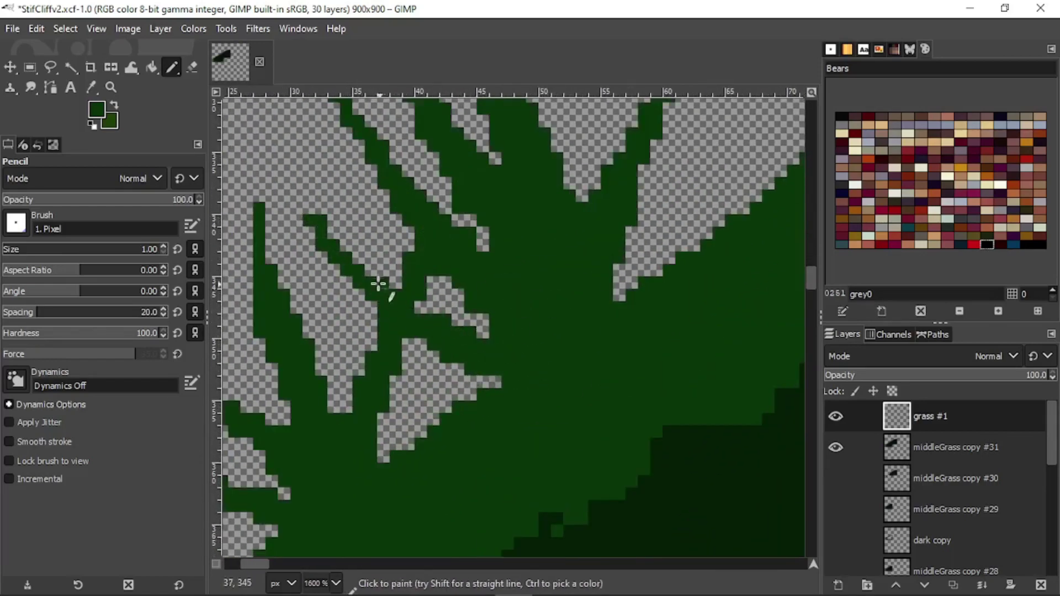
- Pencil a small dark green grass blade across the lower gaps from about 47,353 to a tip near 33,349
scroll(489, 334, "down", 4, "ctrl")
scroll(504, 345, "up", 4, "ctrl")
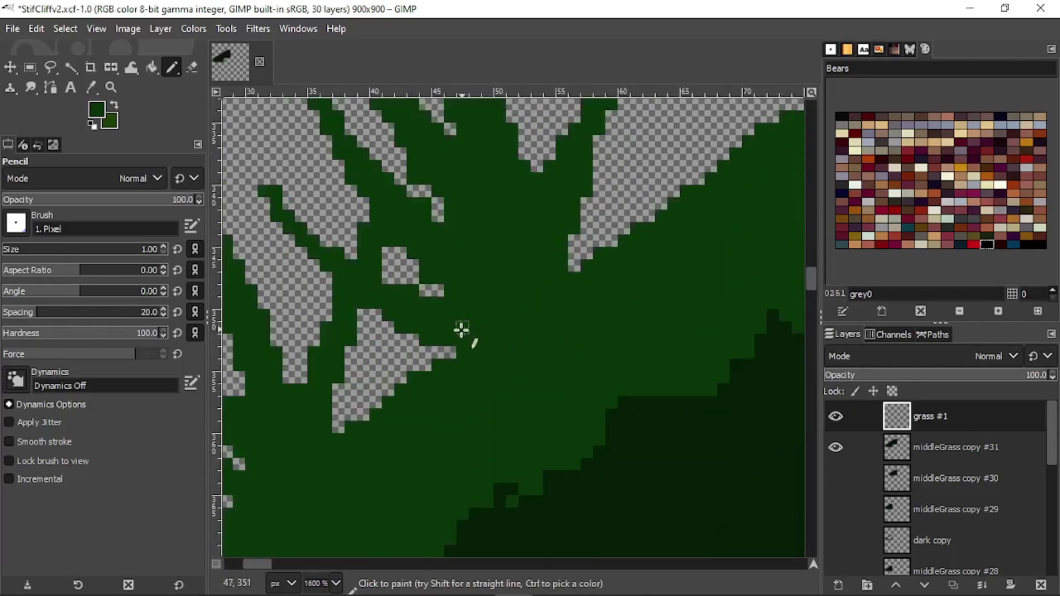
left_click_drag(432, 352, 356, 352)
left_click_drag(298, 316, 405, 375)
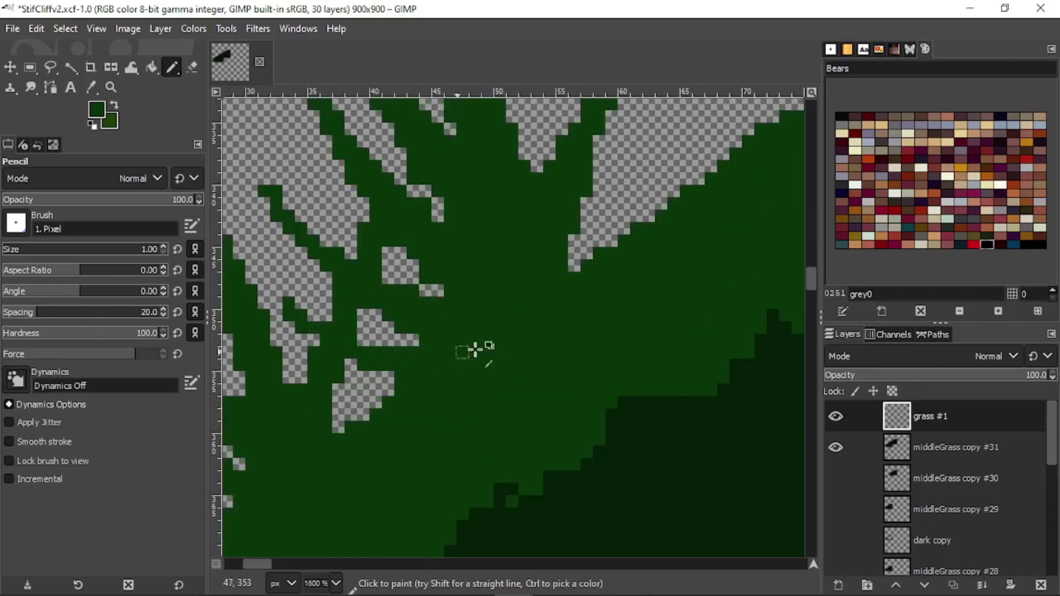
- Add a short upright grass blade on the slope edge, rising from about 56,344 to a tip near 64,333
scroll(475, 349, "down", 3, "ctrl")
middle_click_drag(453, 252, 559, 341)
scroll(558, 340, "up", 2, "ctrl")
middle_click_drag(619, 385, 369, 357)
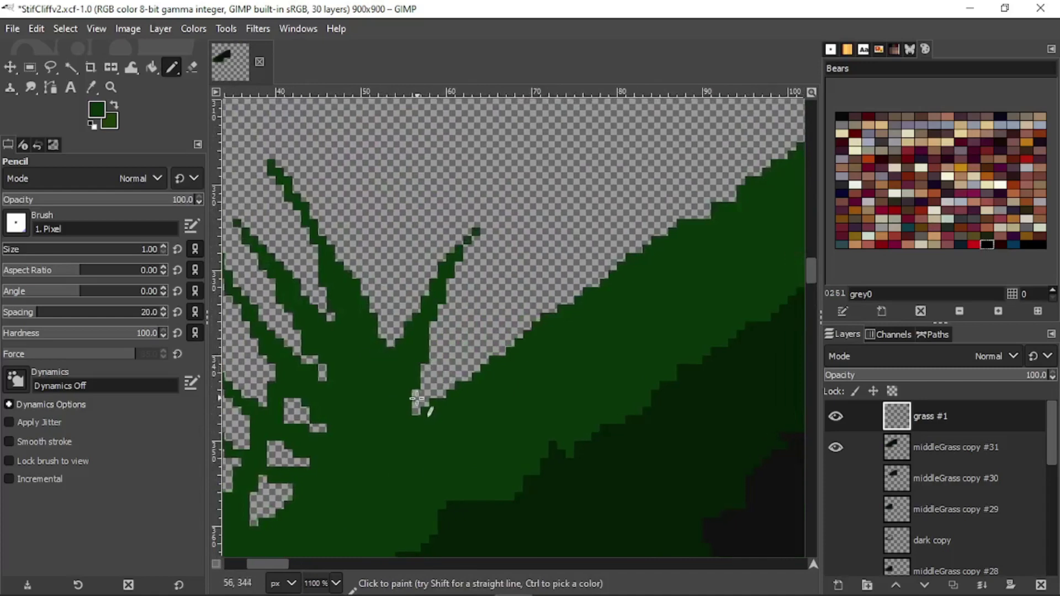
left_click_drag(417, 398, 485, 308)
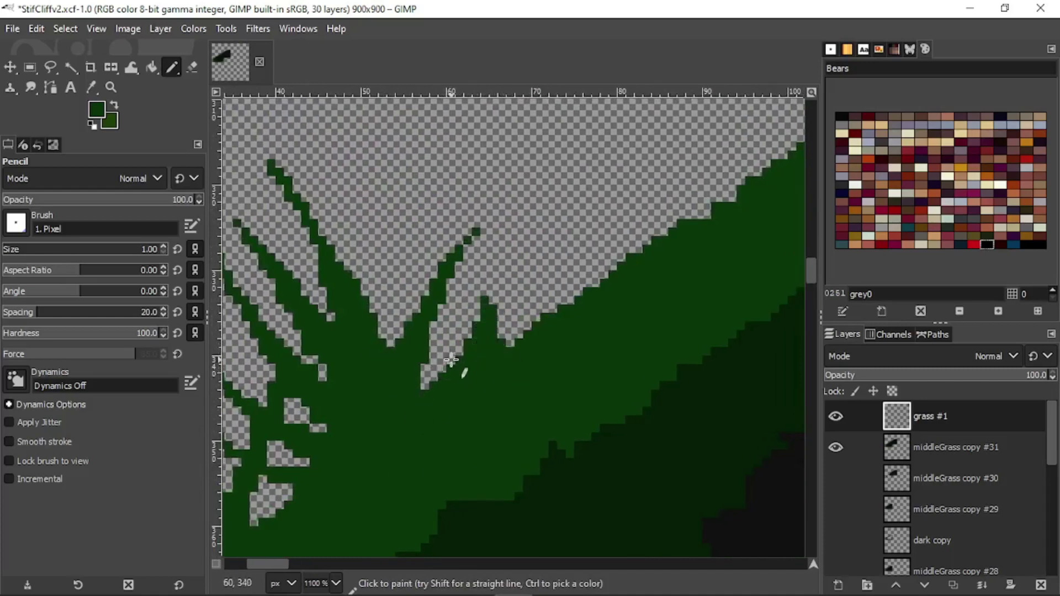
- Pencil a long grass blade leaning left from about 61,341 up to a tip near 51,317
scroll(451, 360, "down", 1, "ctrl")
scroll(500, 305, "up", 1, "ctrl")
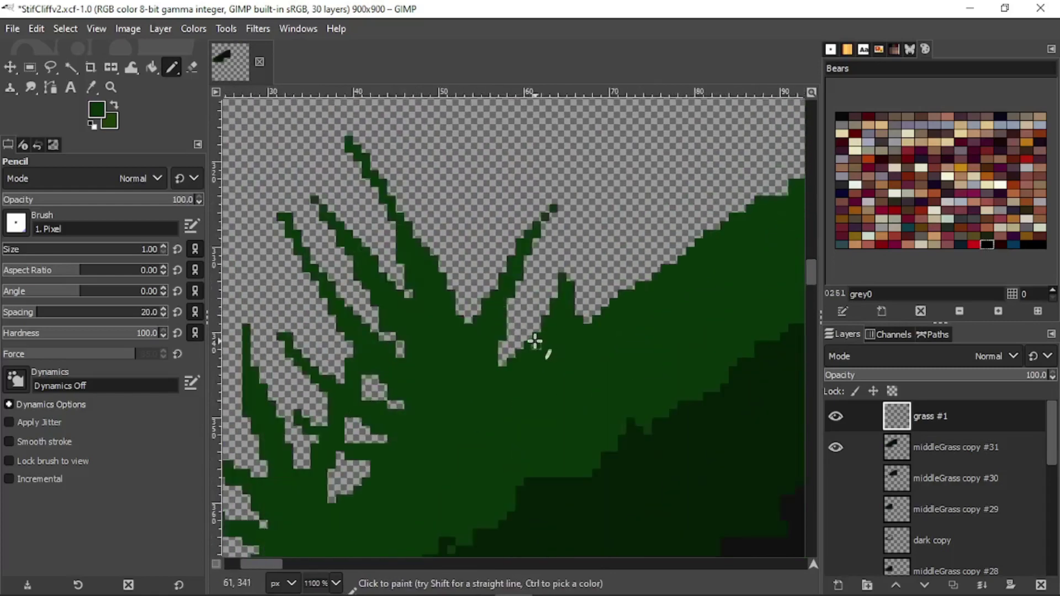
mouse_move(535, 342)
left_mouse_down()
mouse_move(450, 147)
mouse_move(581, 375)
left_mouse_up()
- Add a parallel grass blade with its tip near 49,323, fill it in, and close part of the gap around 58,340
scroll(518, 290, "up", 2, "ctrl")
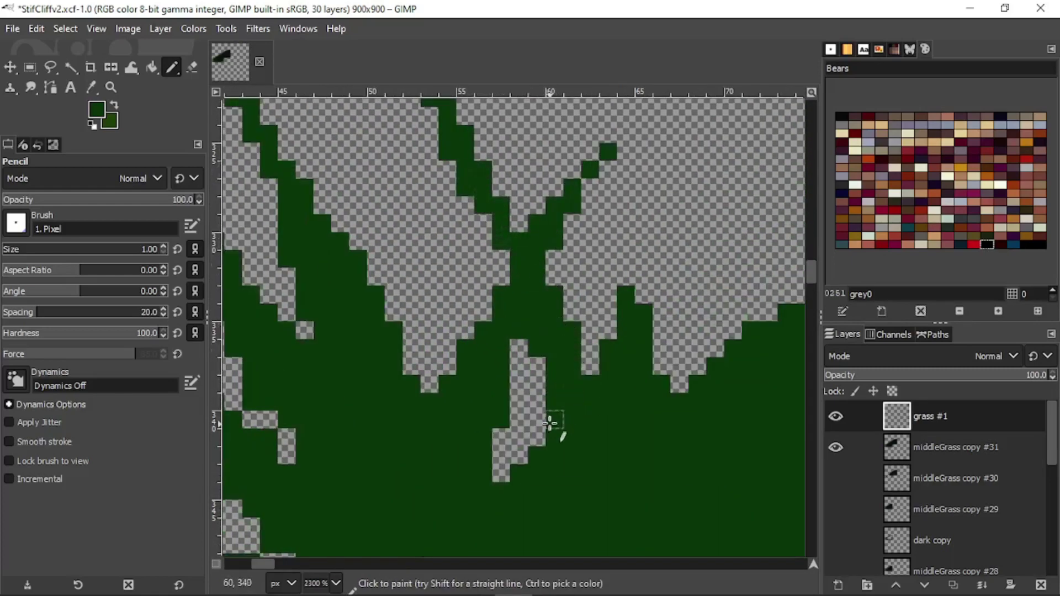
mouse_move(509, 457)
left_mouse_down()
mouse_move(367, 160)
mouse_move(434, 235)
mouse_move(519, 435)
left_mouse_up()
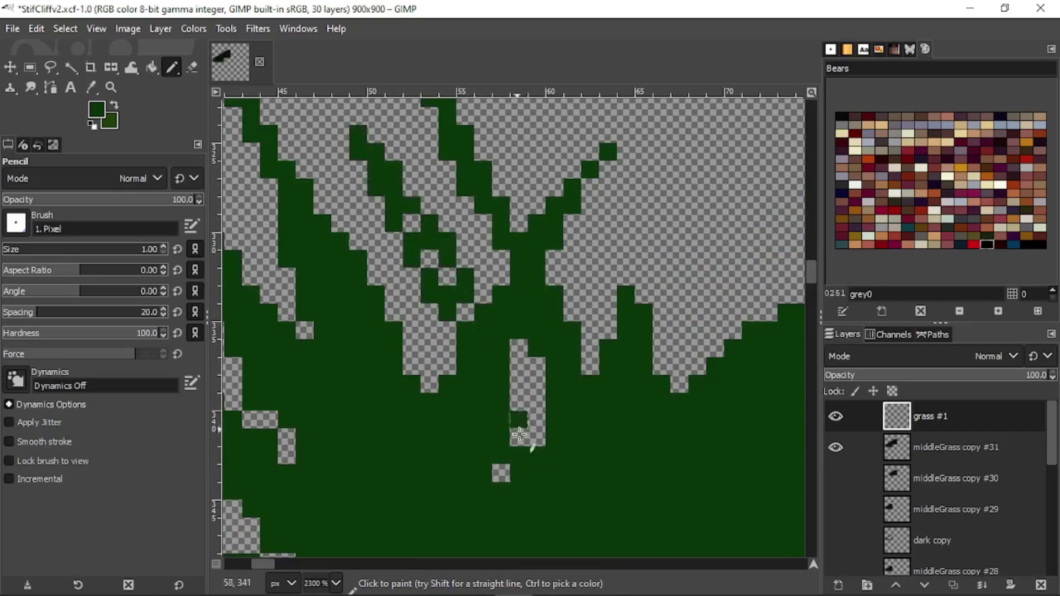
left_click_drag(400, 190, 433, 270)
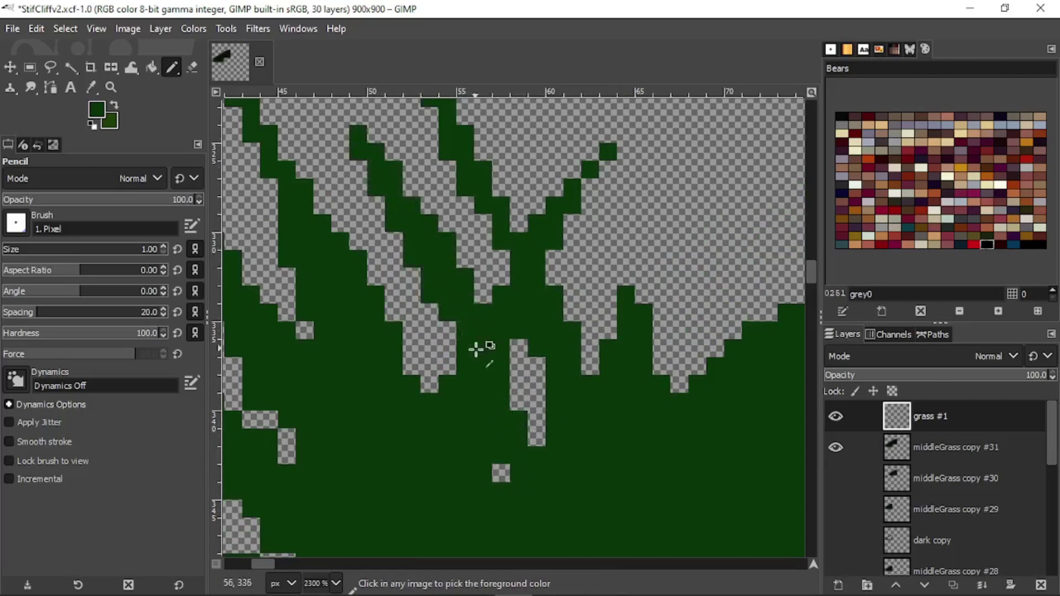
mouse_move(492, 363)
left_mouse_down()
mouse_move(537, 449)
mouse_move(516, 389)
left_mouse_up()
- Extend the rightmost grass blade up to a tip near 68,320, undoing stray pencil strokes
scroll(527, 421, "down", 5, "ctrl")
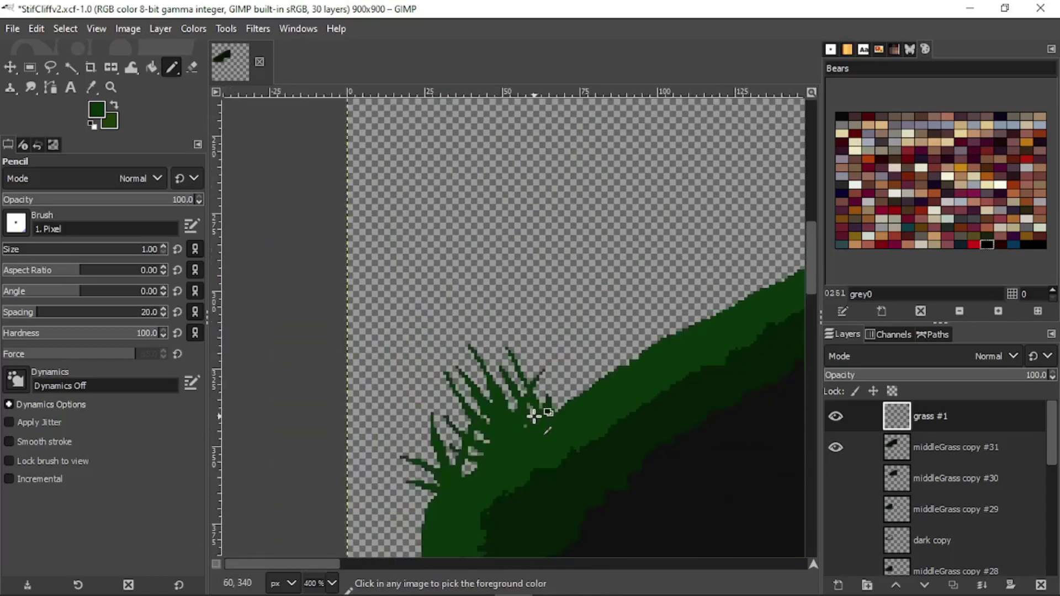
scroll(539, 416, "up", 4, "ctrl")
mouse_move(559, 324)
left_mouse_down()
mouse_move(602, 285)
mouse_move(587, 290)
mouse_move(592, 323)
left_mouse_up()
key("ctrl+z")
mouse_move(553, 388)
left_mouse_down()
mouse_move(600, 212)
mouse_move(590, 383)
mouse_move(565, 336)
mouse_move(584, 289)
mouse_move(588, 367)
mouse_move(600, 197)
mouse_move(574, 423)
left_mouse_up()
key("ctrl+z")
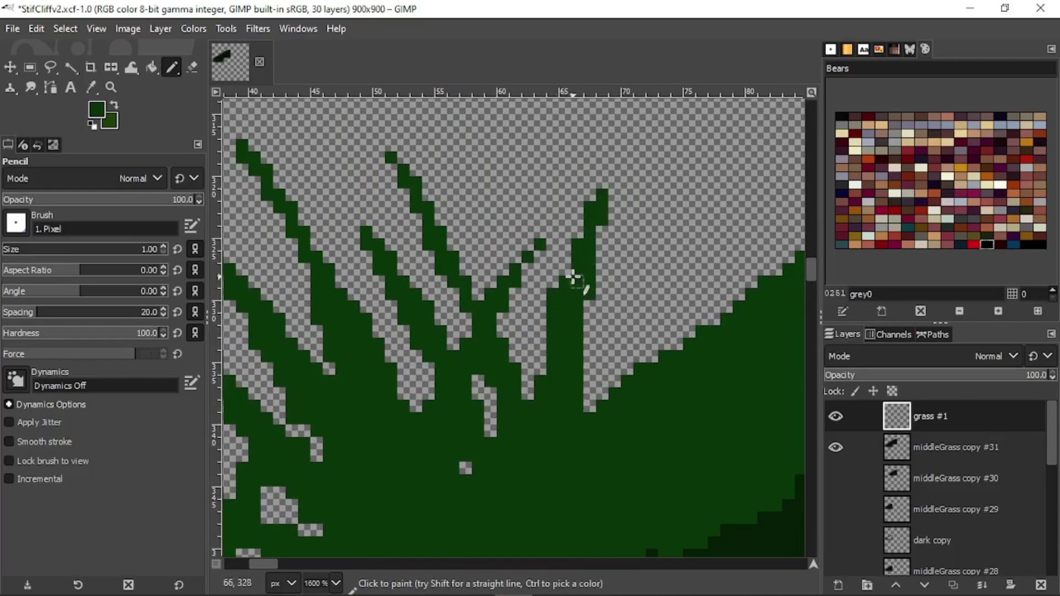
- Save StifCliffv2.xcf and overwrite the exported image used by the Unity game
scroll(570, 303, "down", 4, "ctrl")
scroll(565, 350, "up", 1, "ctrl")
key("ctrl+s")
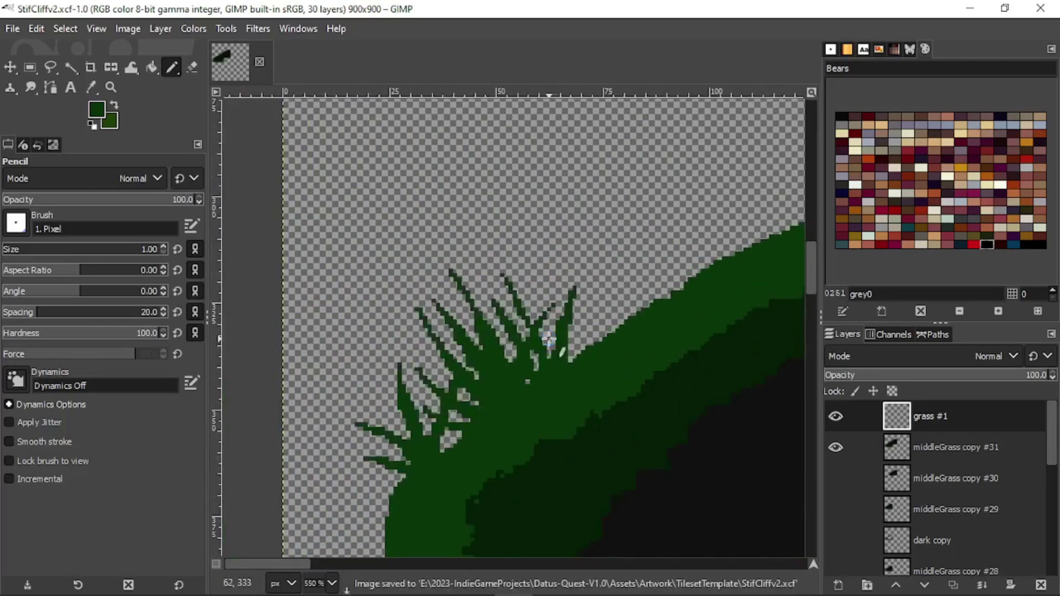
left_click(14, 28)
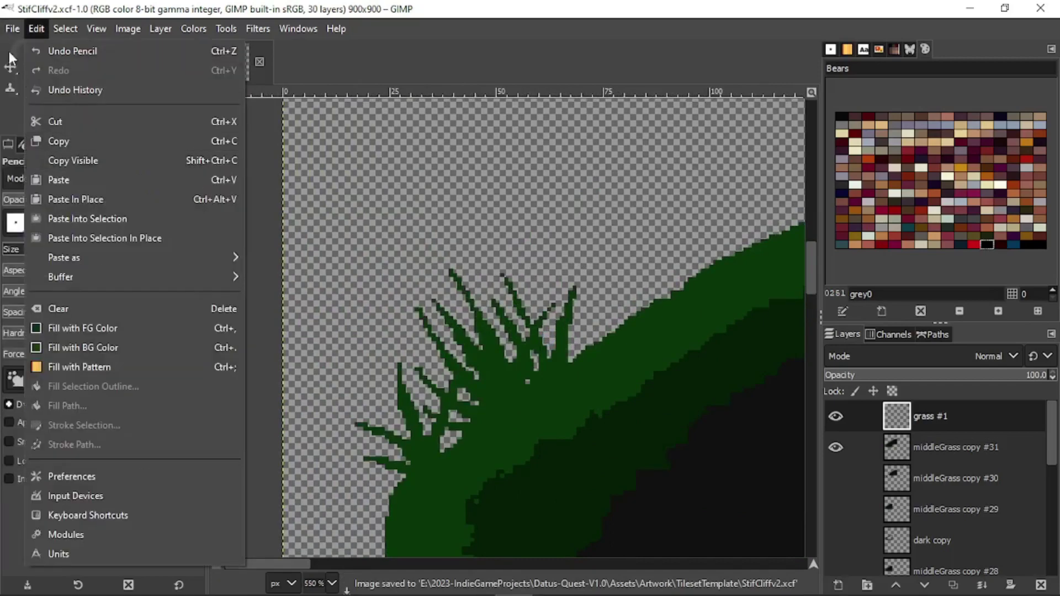
left_click(91, 270)
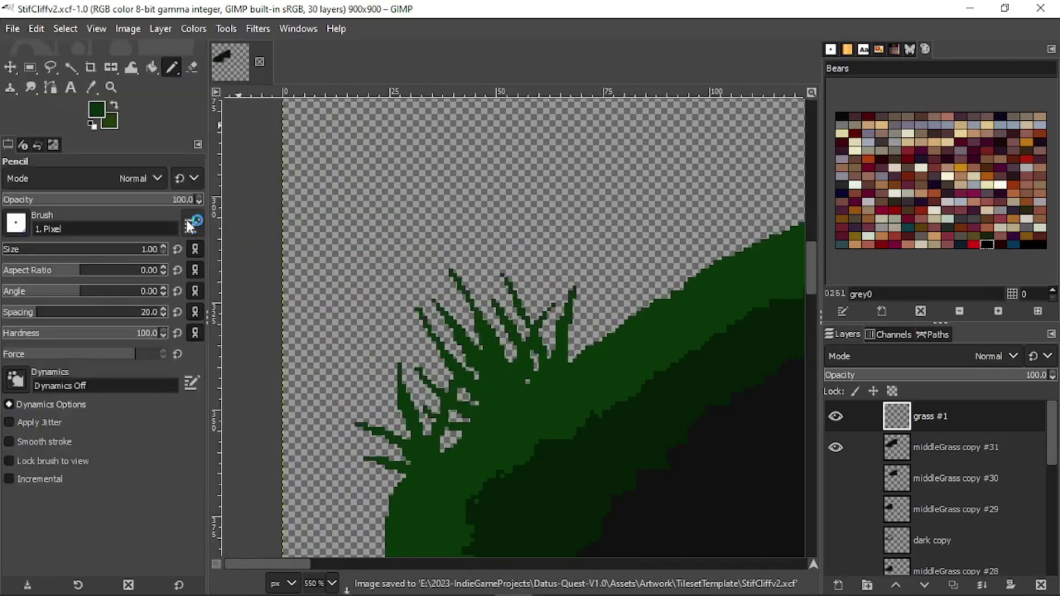
- Switch to Unity and move the character along the slope to examine the new grass in the running game
key("alt+Tab")
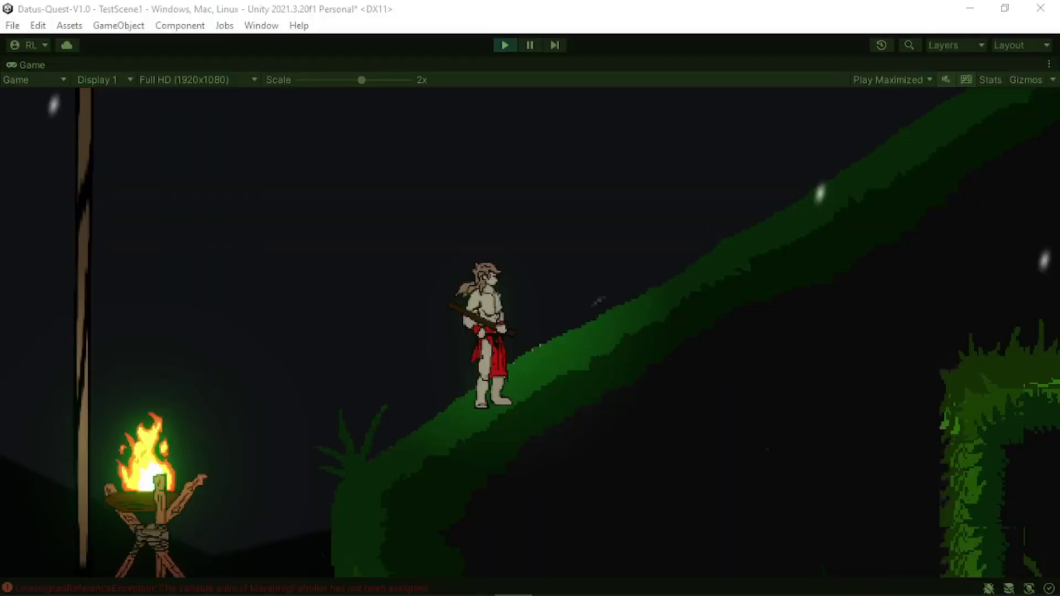
key("a")
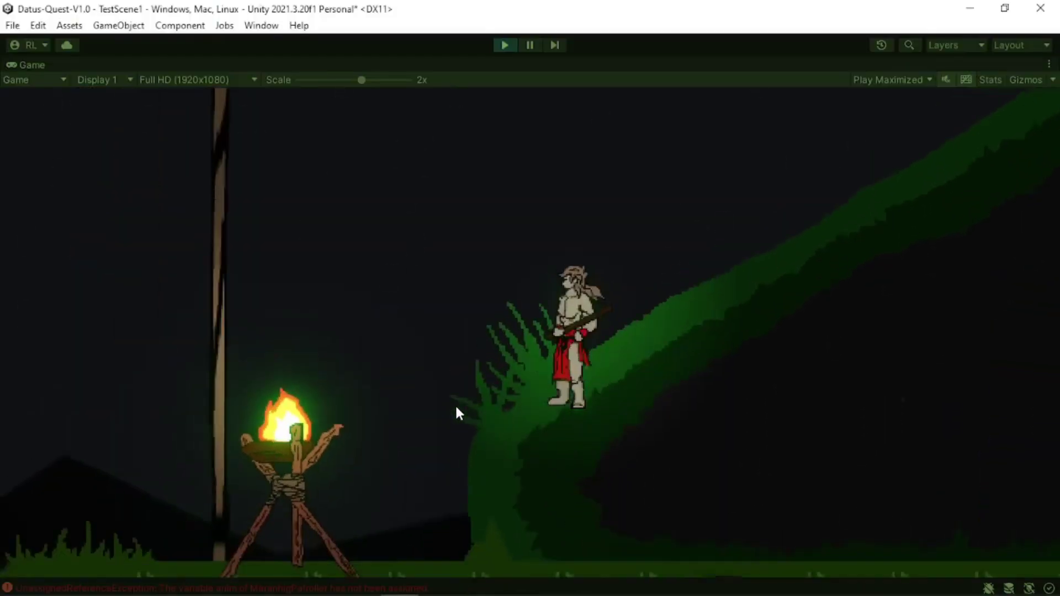
key("d")
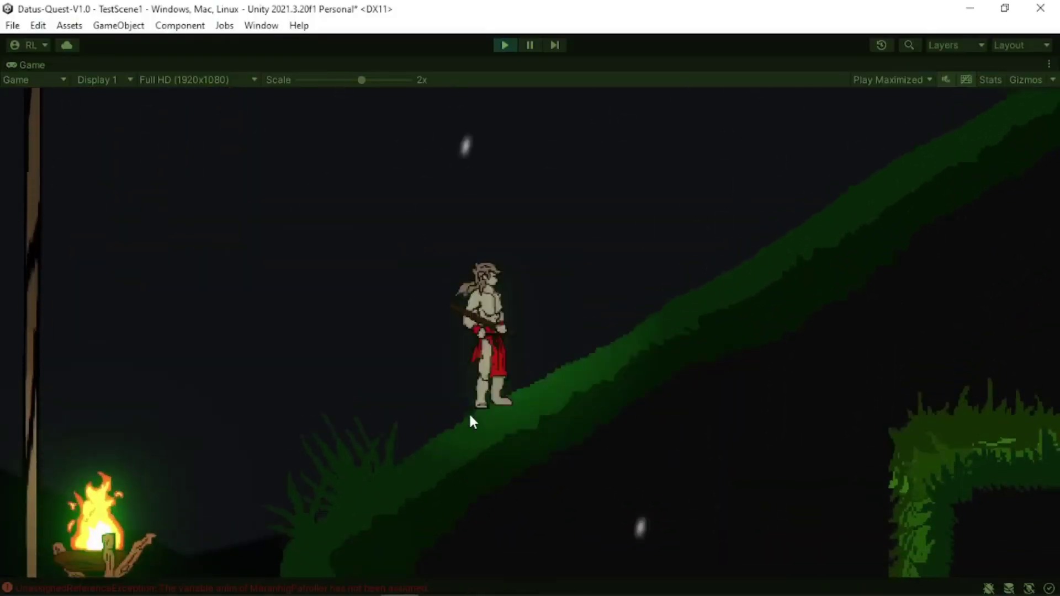
key("a")
key("d")
key("space")
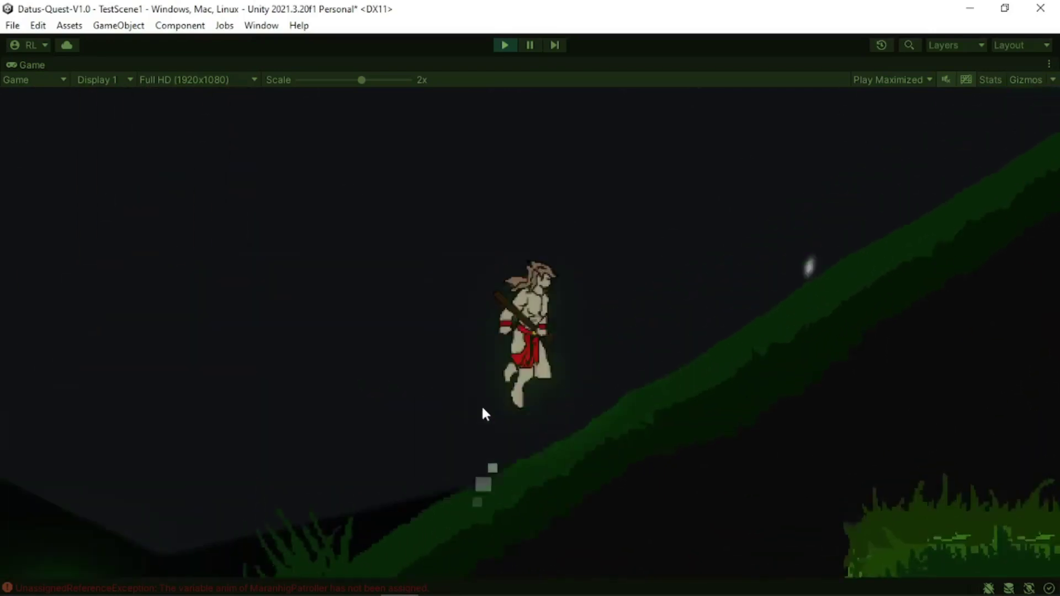
key("a")
key("space")
key("space")
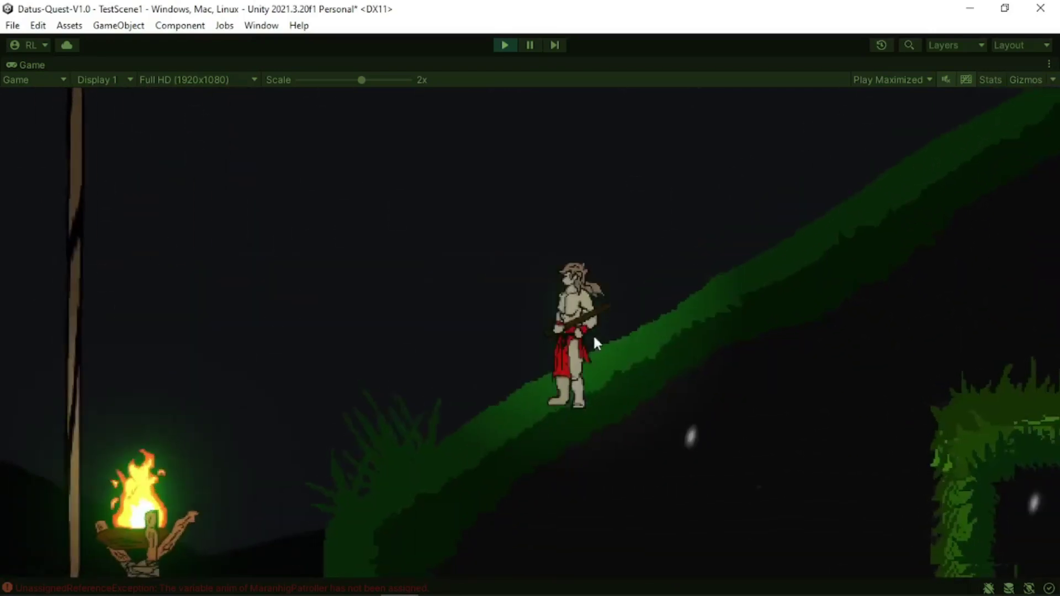
key("d")
key("space")
key("d")
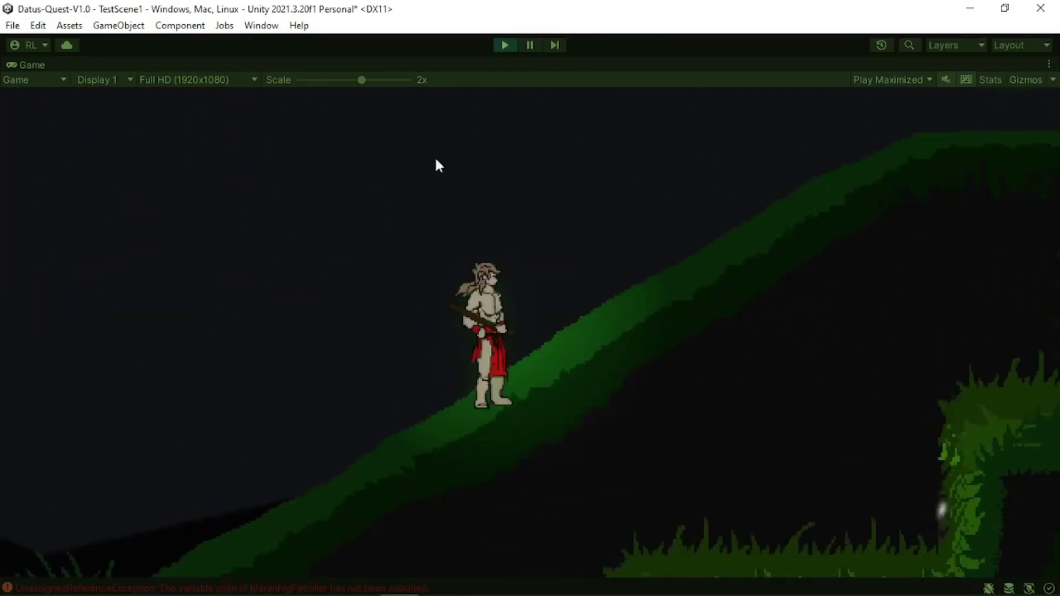
- Set the Game view scale to 5x and walk the character over the slope to inspect its pixels and grass up close
left_click_drag(362, 80, 407, 80)
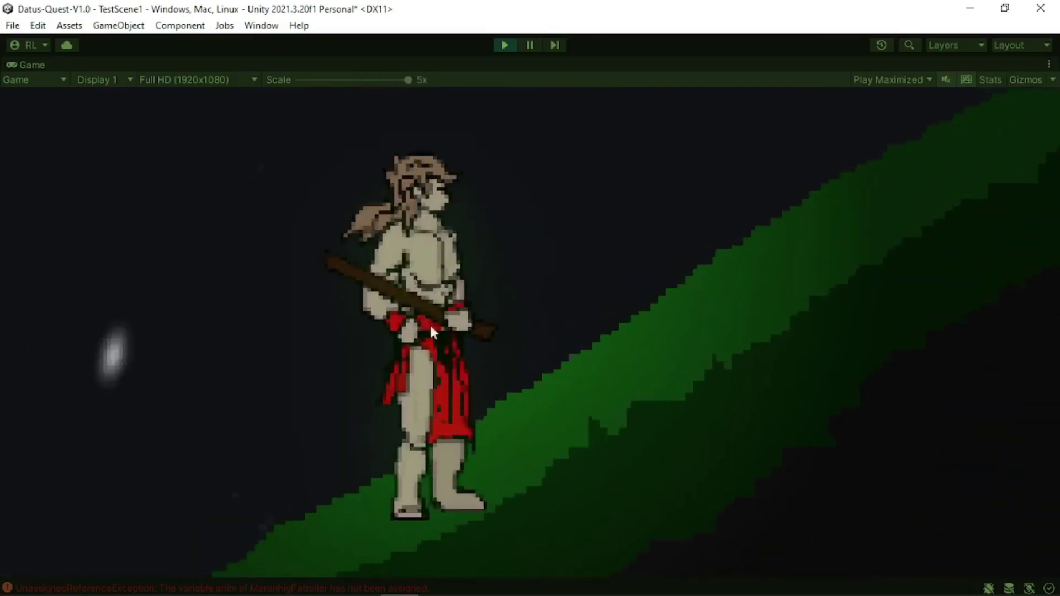
key("space")
key("d")
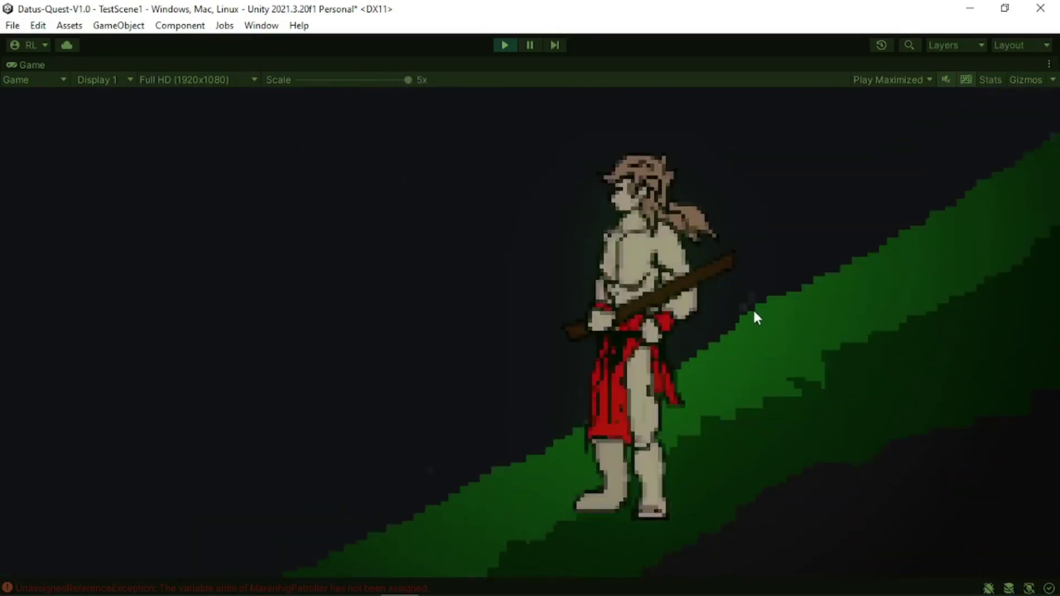
key("space")
key("a")
key("a")
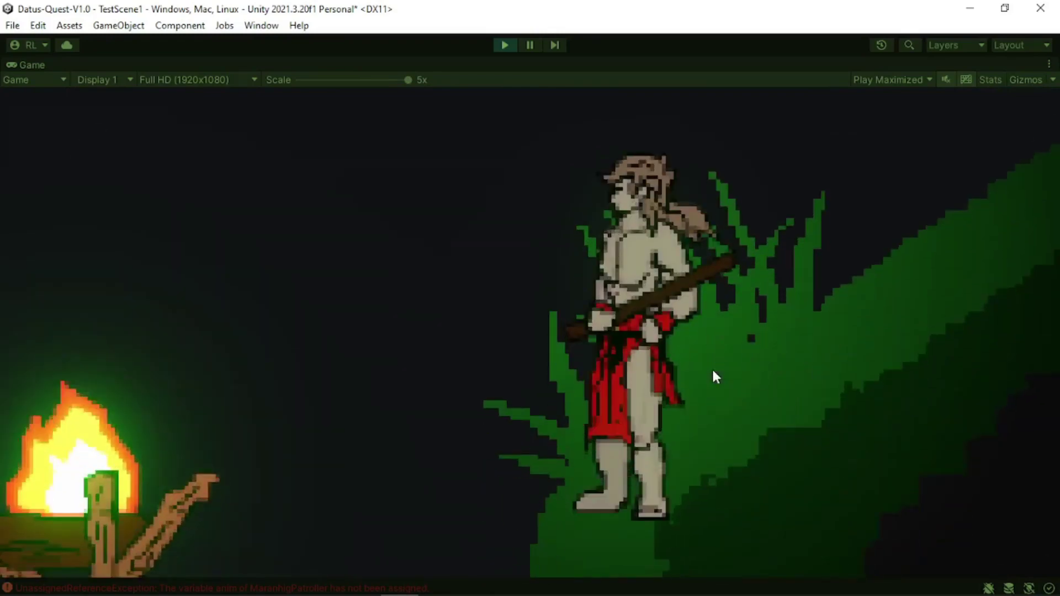
key("d")
left_click(706, 374)
key("space")
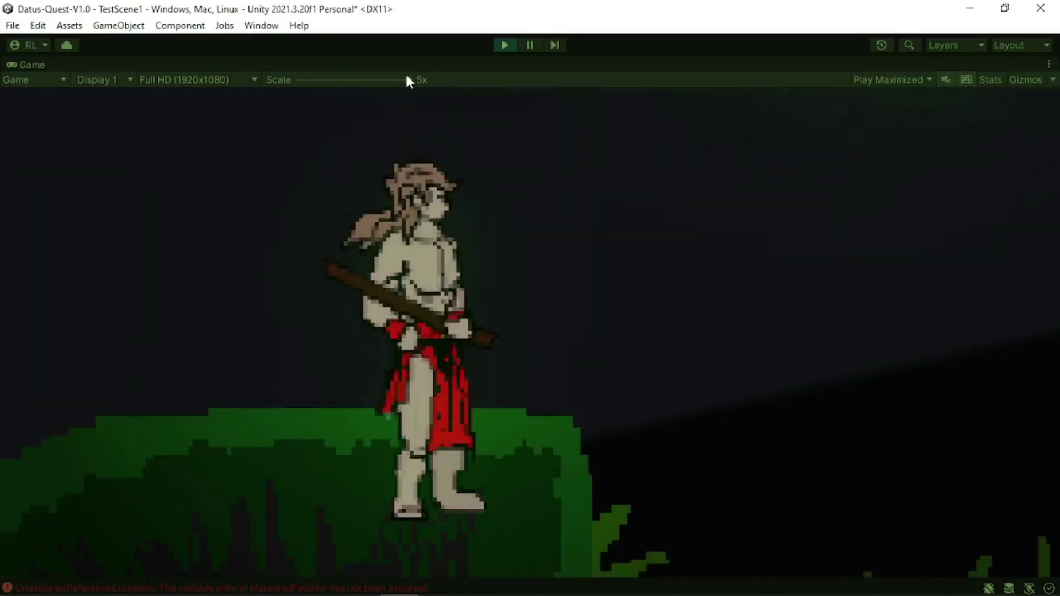
- Reduce the Game view scale to 0.89x and run the character along the slope to review the whole scene
left_click_drag(407, 79, 320, 90)
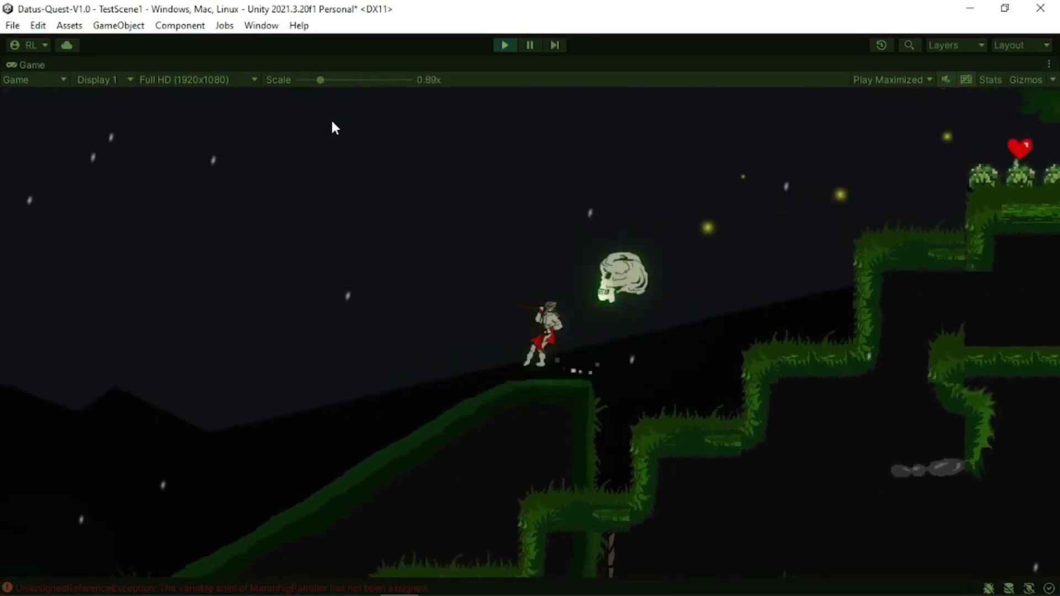
key("a")
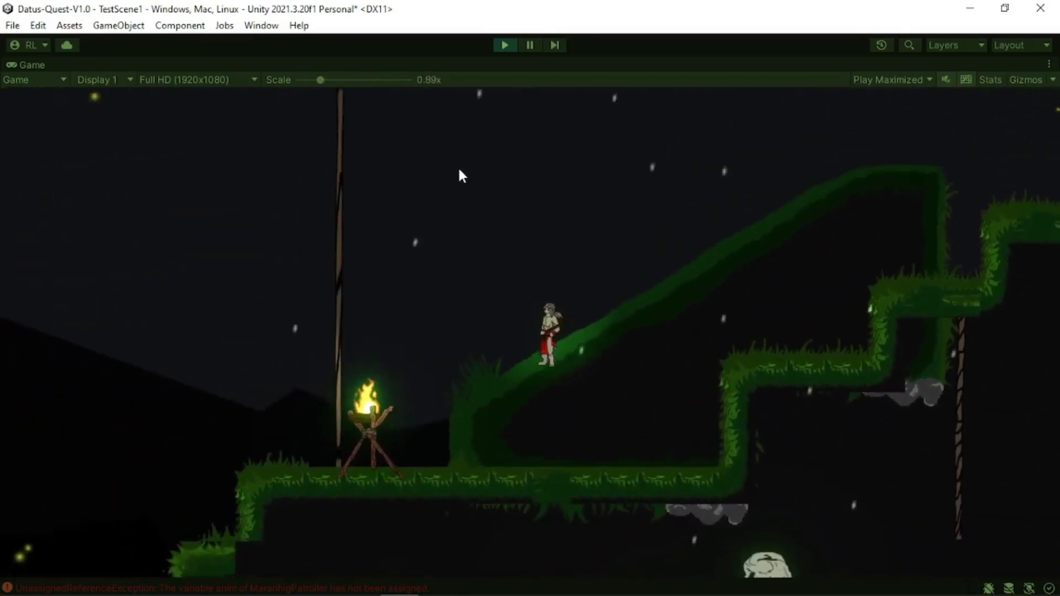
key("Right")
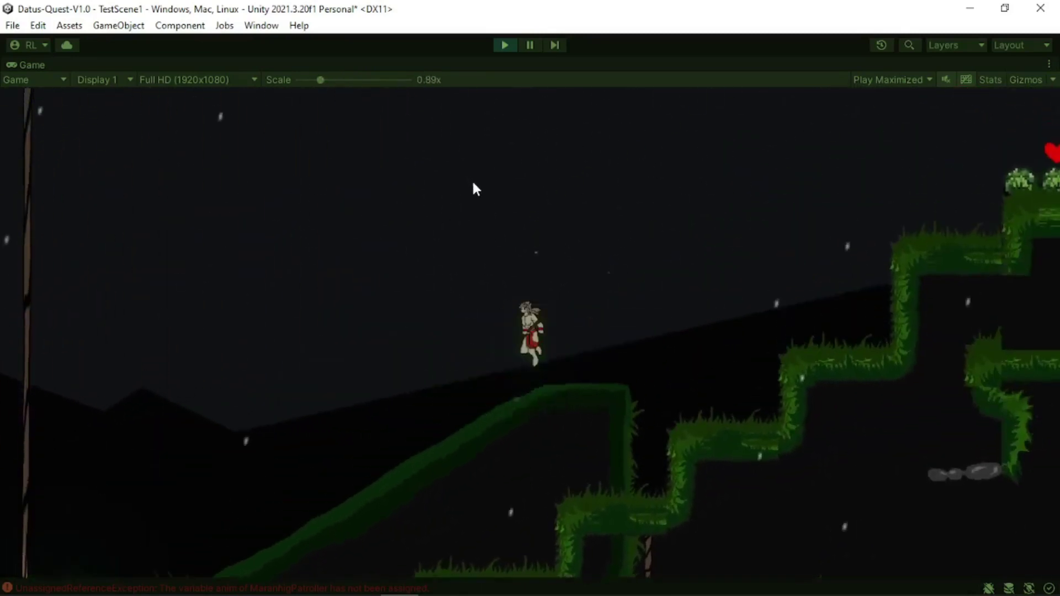
key("a")
key("d")
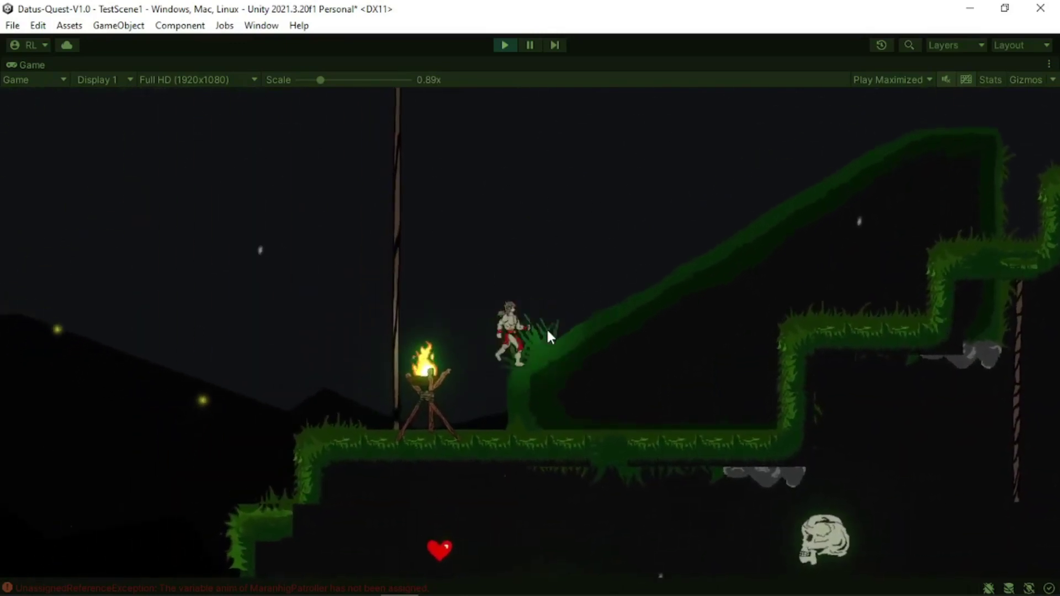
key("space")
key("Left")
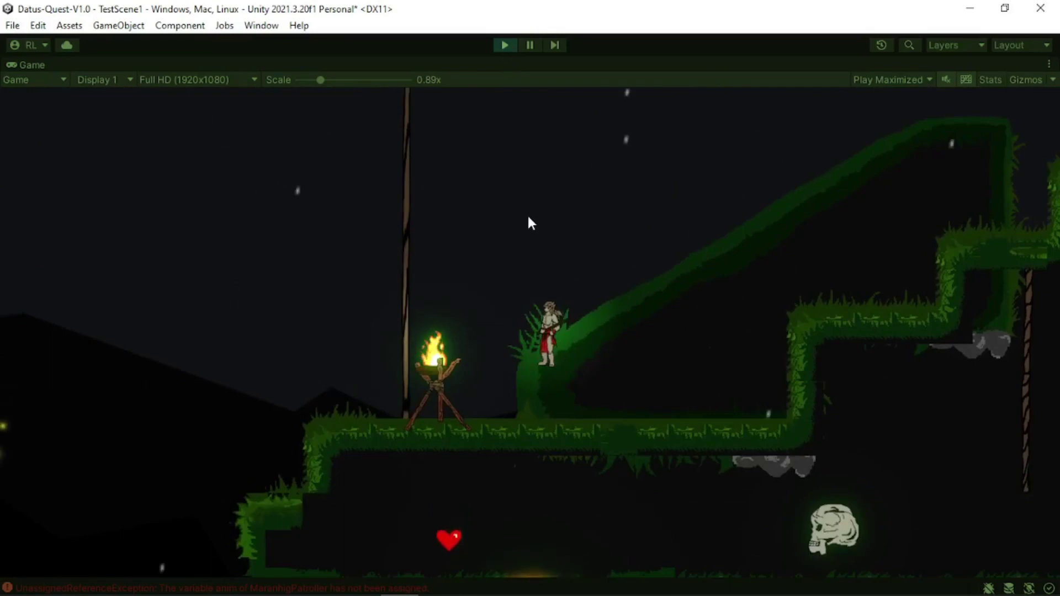
- Enlarge the Game view to 5x again and examine the grass blades and slope shading around the character
left_click_drag(320, 80, 408, 80)
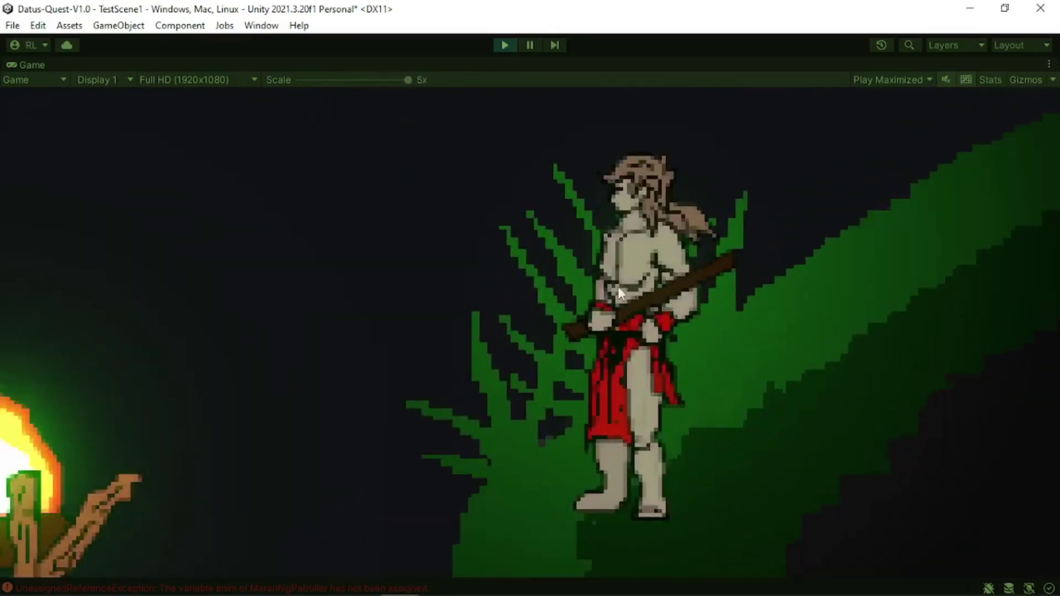
key("Right")
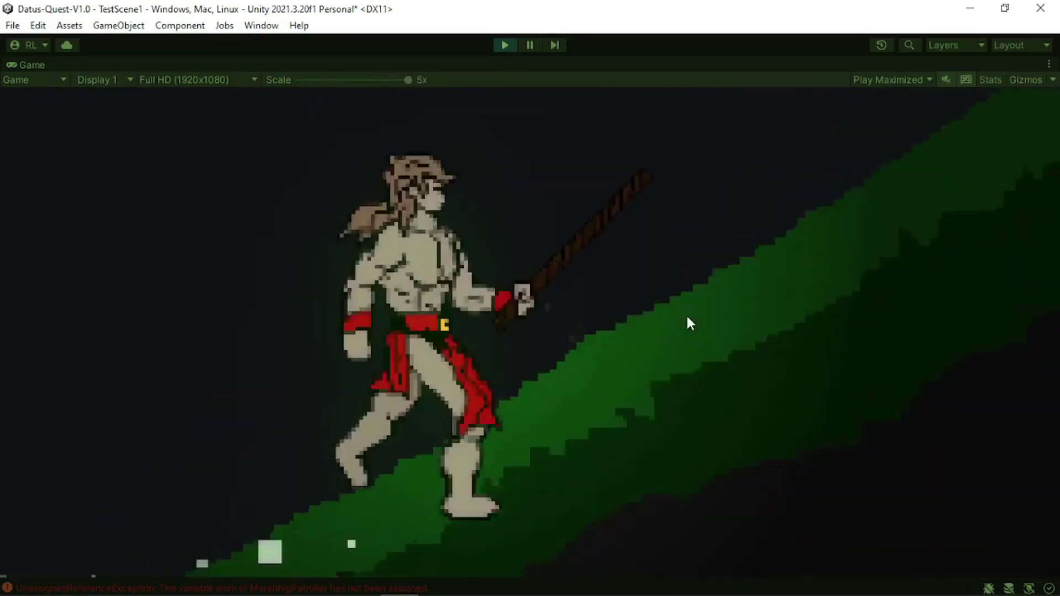
key("Left")
key("space")
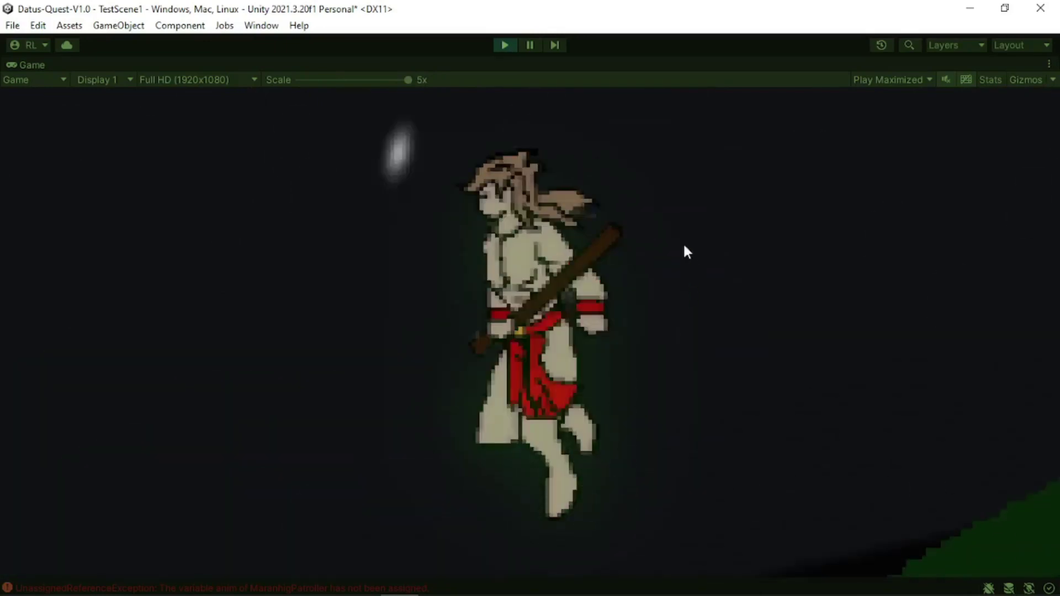
- Set the Game view scale to 1.3x, review the grass with the character at the slope's lower end, and return to GIMP
left_click_drag(407, 80, 341, 80)
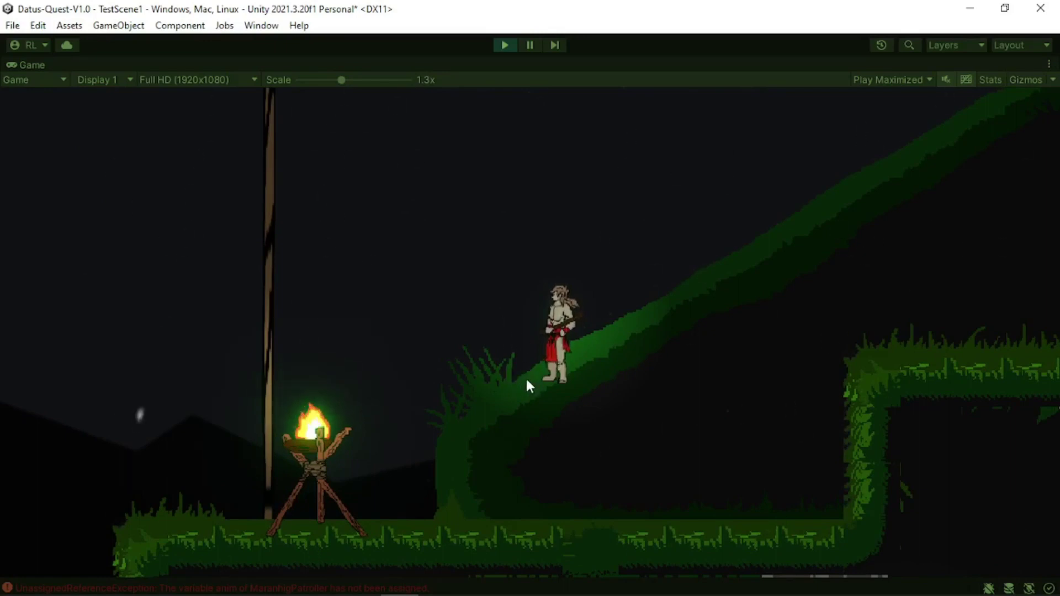
key("a")
key("space")
key("d")
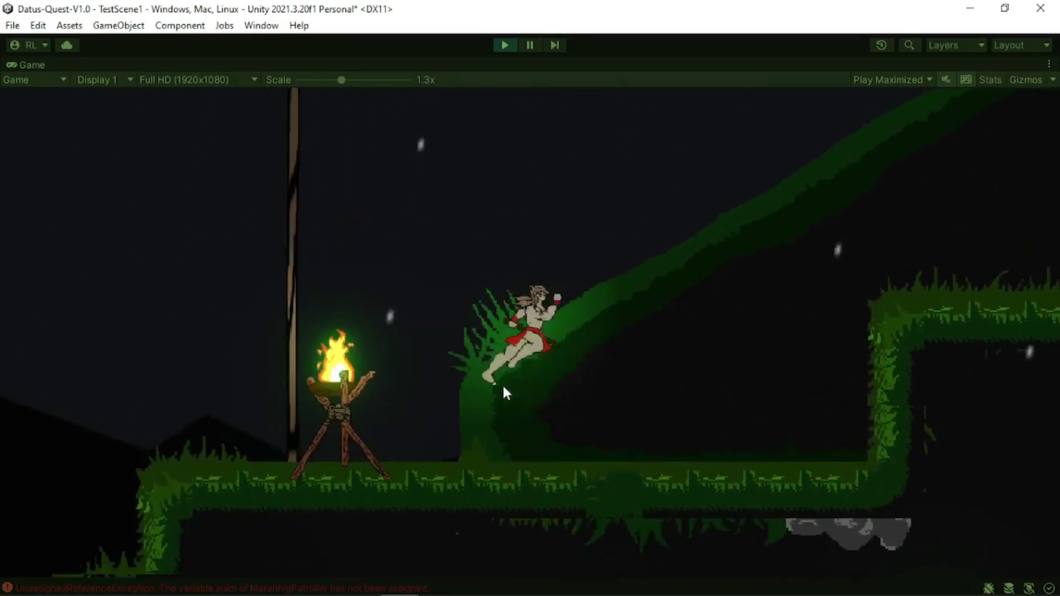
key("space")
key("a")
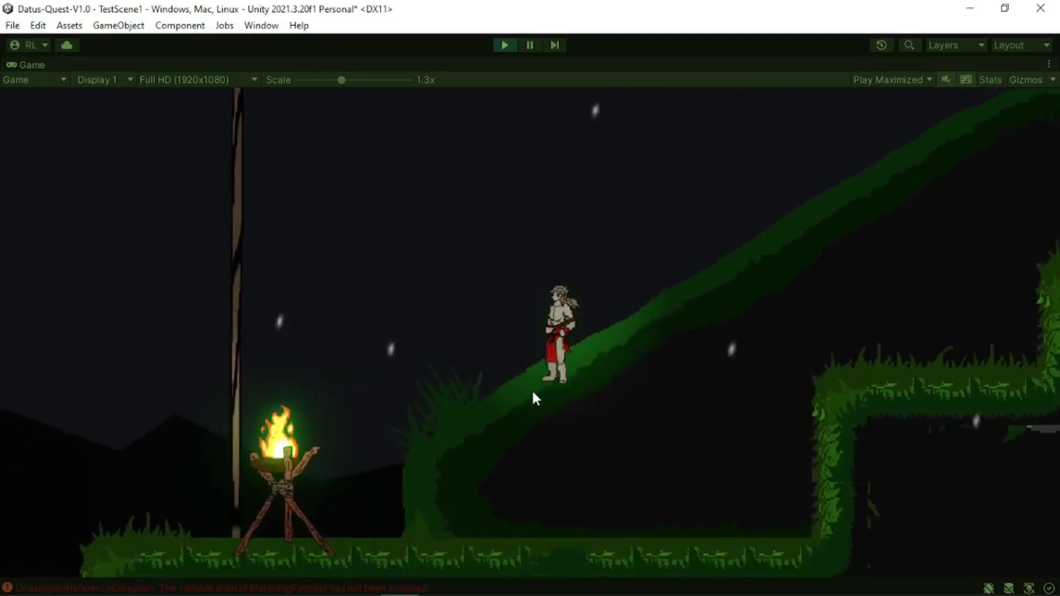
key("space")
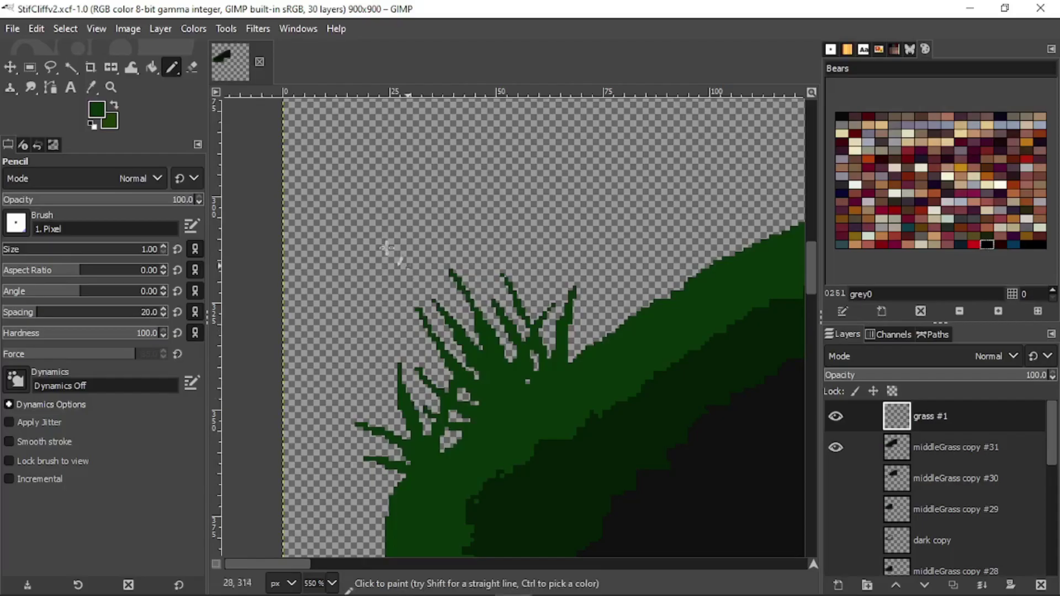
- Draw a thin one-pixel grass blade on the grass #1 layer, arching from the slope's edge up and left over the existing tuft
scroll(567, 314, "up", 3, "ctrl")
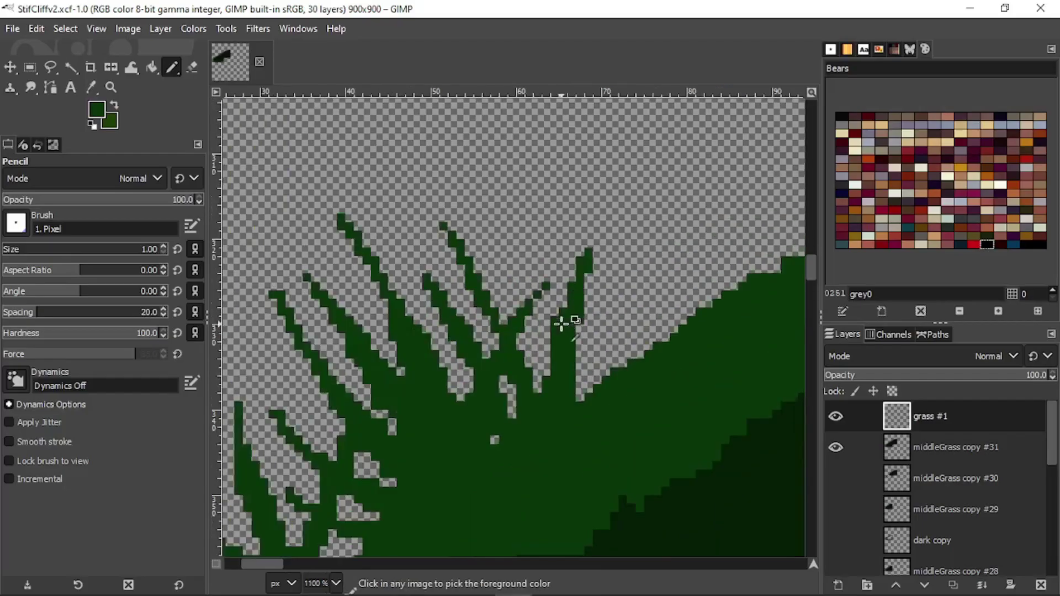
scroll(552, 425, "down", 5, "ctrl")
scroll(552, 428, "up", 5, "ctrl")
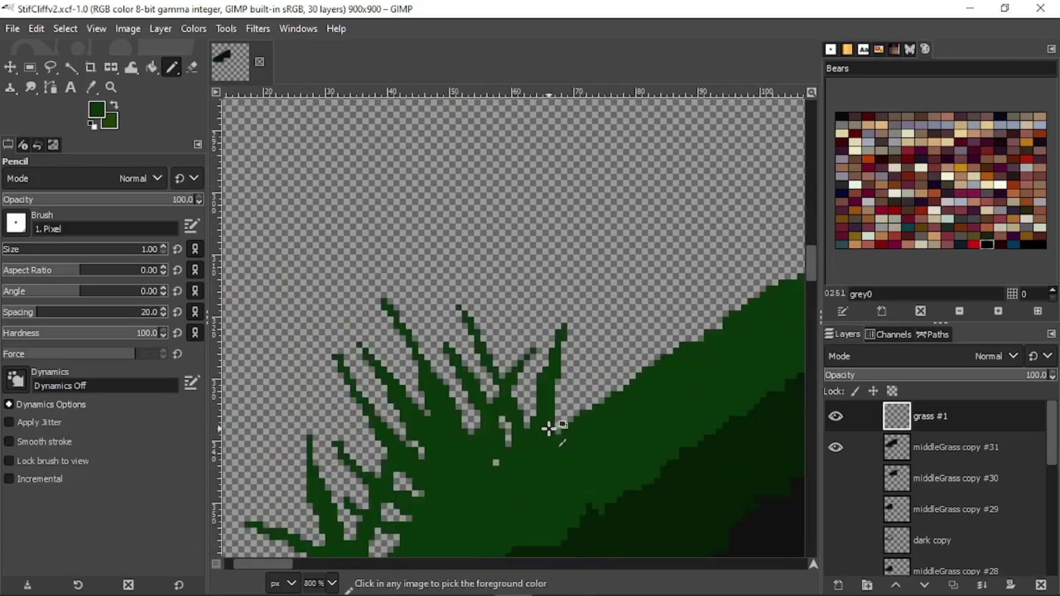
middle_click_drag(470, 482, 573, 333)
left_click(525, 367)
scroll(478, 372, "down", 4, "ctrl")
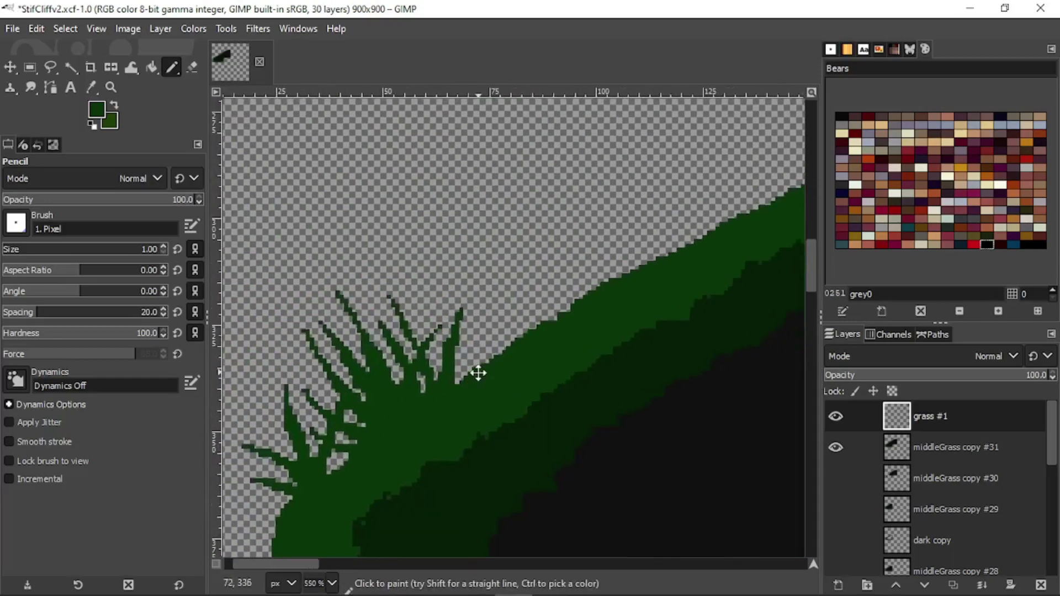
scroll(478, 367, "up", 3, "ctrl")
mouse_move(533, 381)
left_mouse_down()
mouse_move(441, 204)
mouse_move(306, 90)
left_mouse_up()
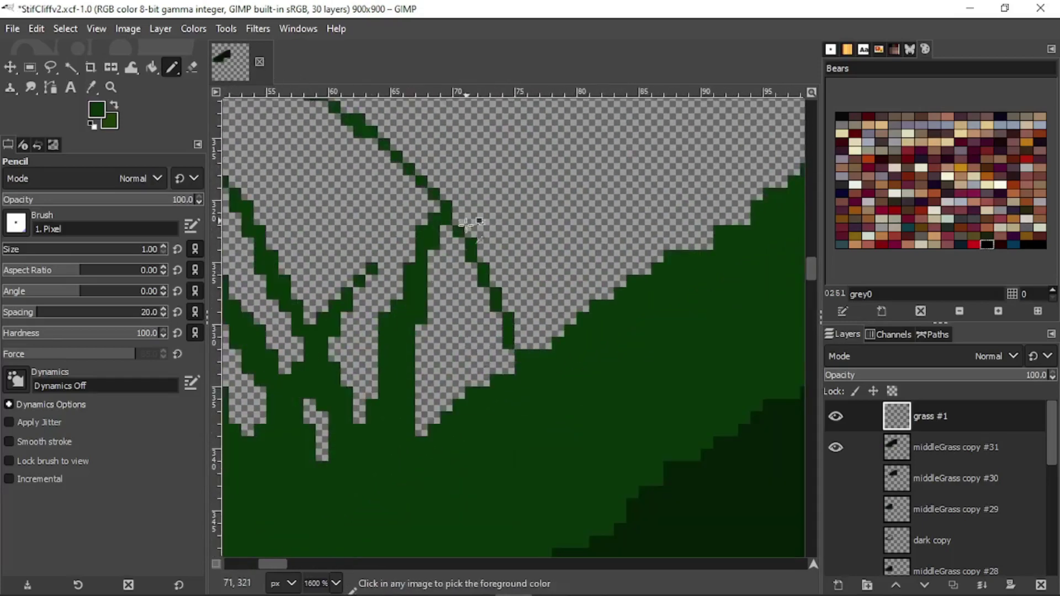
- Thicken the arched blade with a second curved edge and fill the gap between its outlines in the same green
scroll(462, 224, "down", 2, "ctrl")
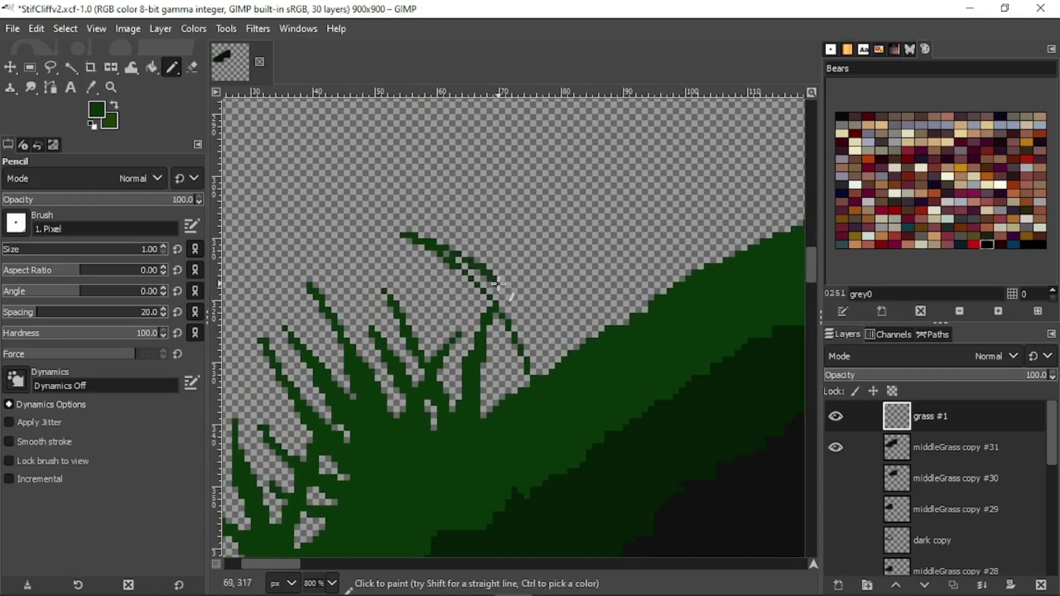
scroll(535, 377, "up", 2, "ctrl")
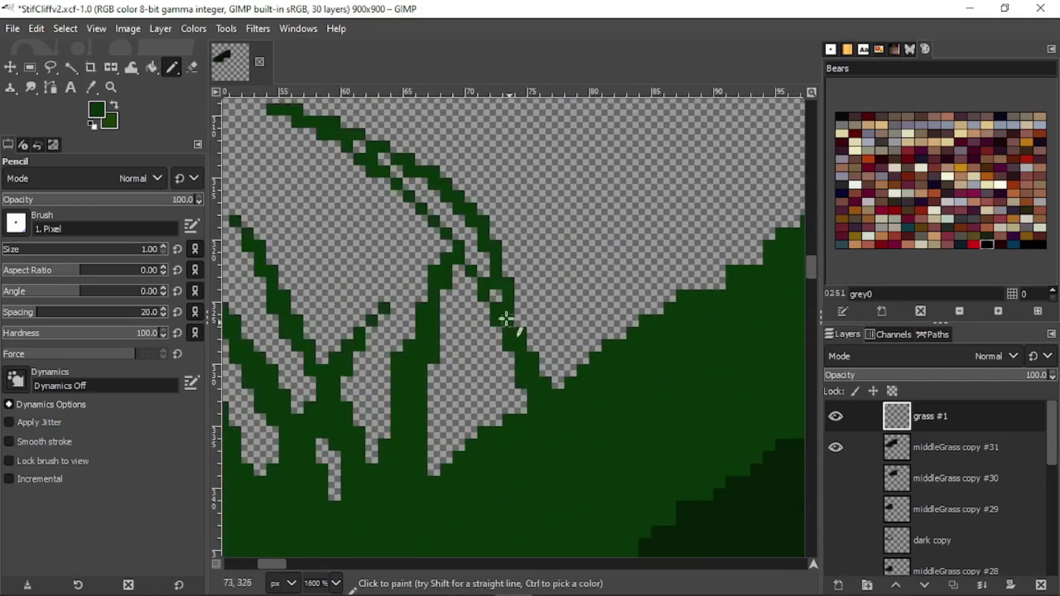
mouse_move(488, 279)
left_mouse_down()
mouse_move(381, 148)
mouse_move(412, 197)
left_mouse_up()
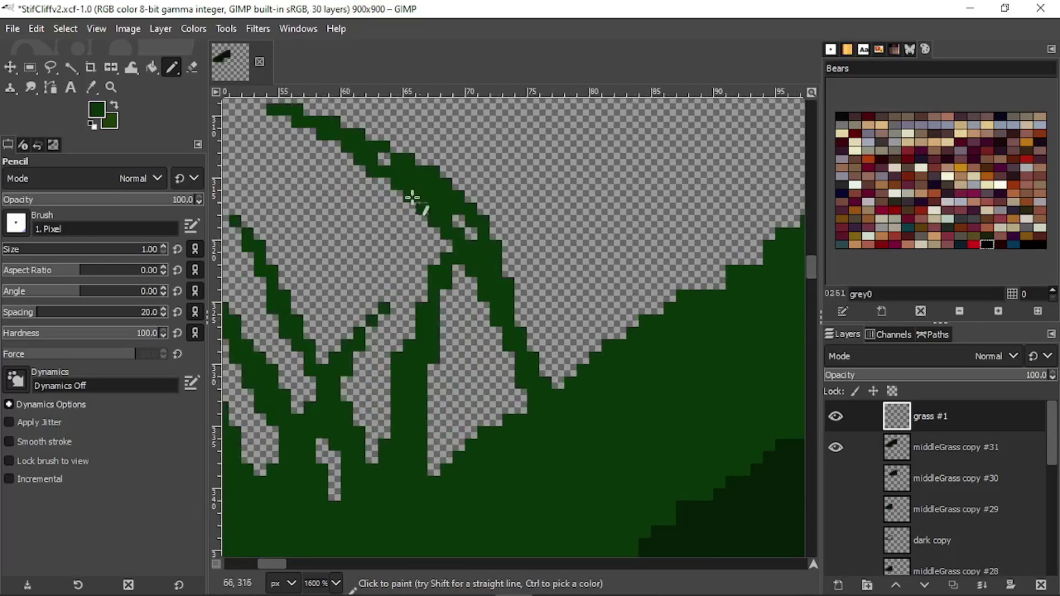
scroll(484, 266, "down", 2, "ctrl")
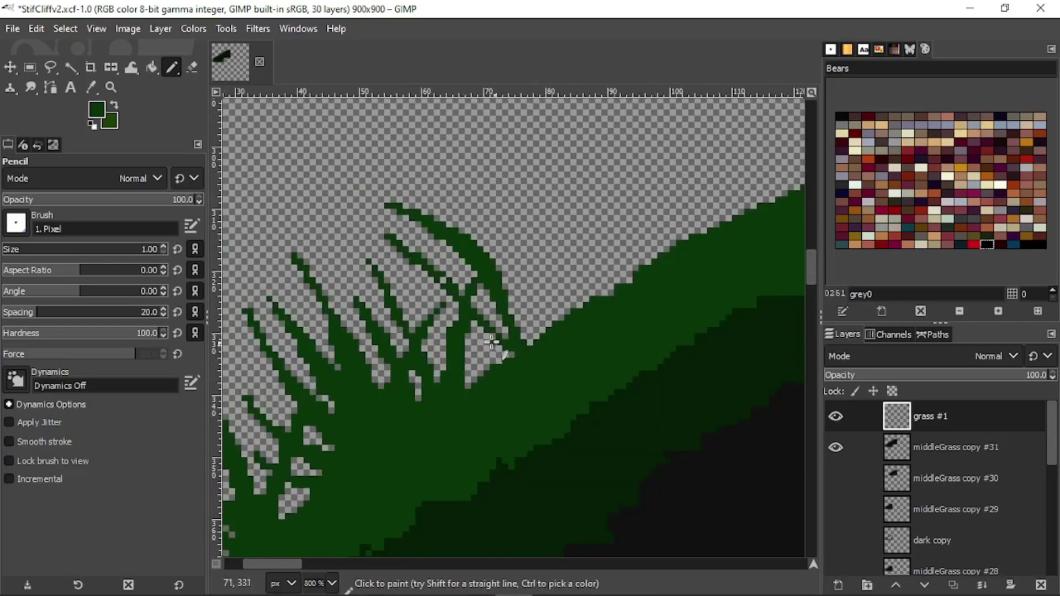
- Draw a second slanted blade beneath the arched one, running down to the slope's edge, and thicken it
scroll(383, 227, "up", 3, "ctrl")
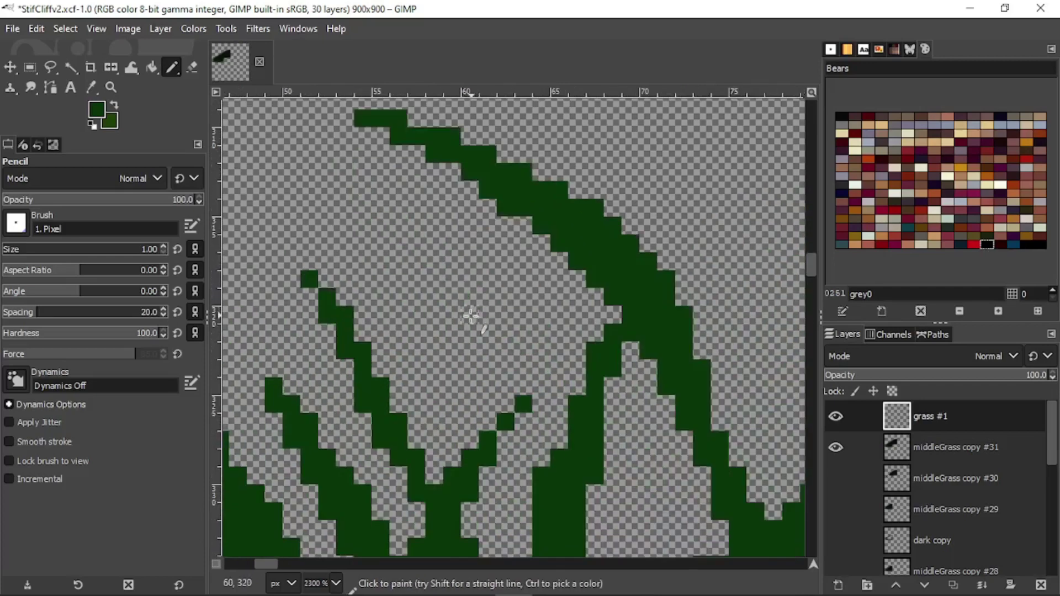
mouse_move(362, 226)
left_mouse_down()
mouse_move(668, 491)
mouse_move(734, 520)
left_mouse_up()
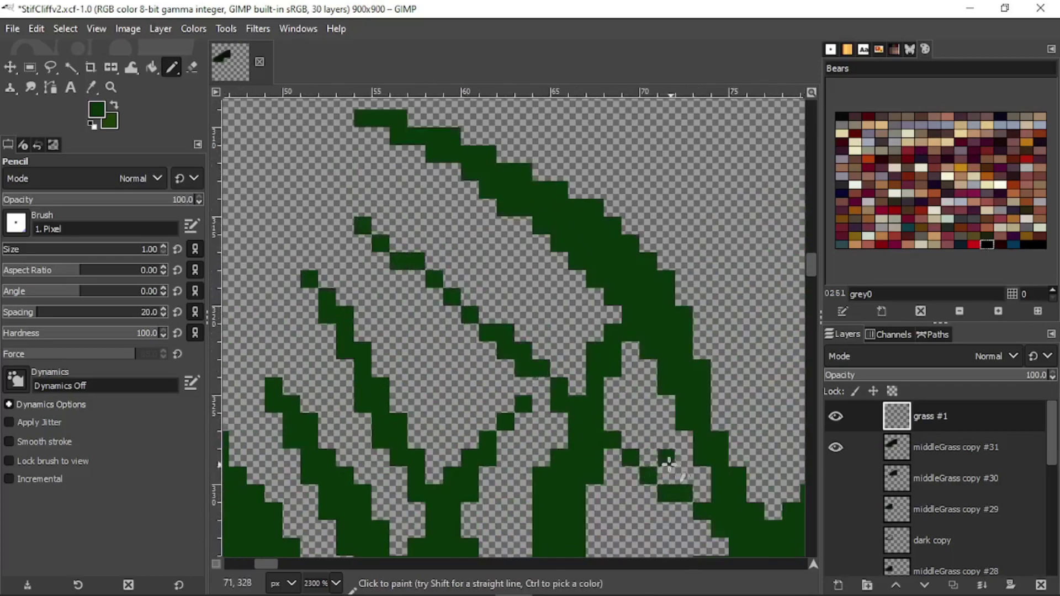
mouse_move(668, 464)
left_mouse_down()
mouse_move(486, 280)
mouse_move(309, 184)
mouse_move(357, 227)
mouse_move(494, 303)
mouse_move(572, 378)
left_mouse_up()
scroll(716, 502, "down", 3, "ctrl")
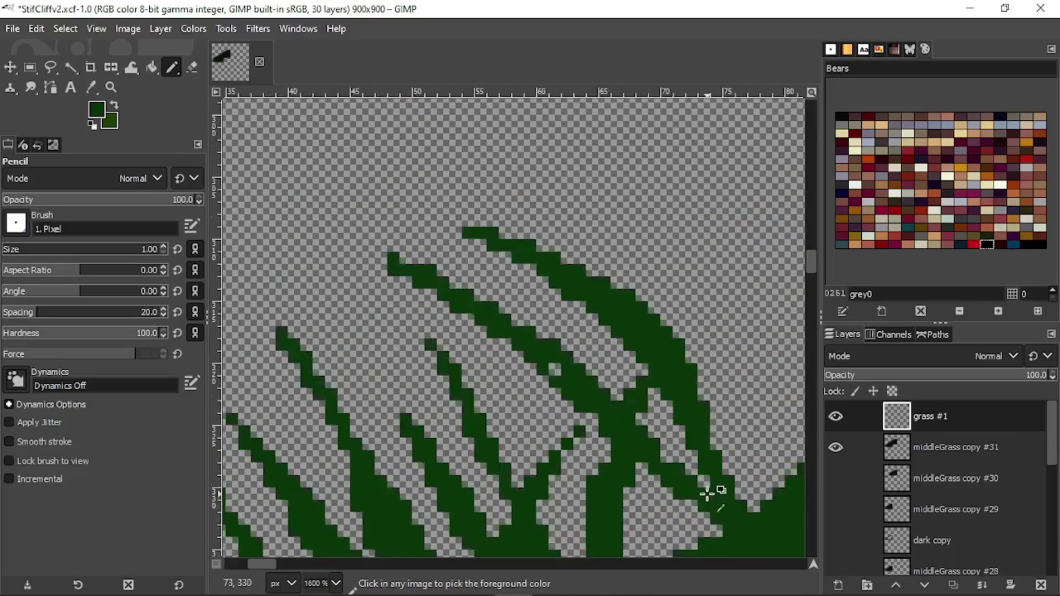
- Add short crossing blades around the base of the two long blades and touch up the gaps between them
scroll(701, 358, "up", 2, "ctrl")
left_click_drag(728, 370, 631, 348)
left_click_drag(567, 312, 551, 287)
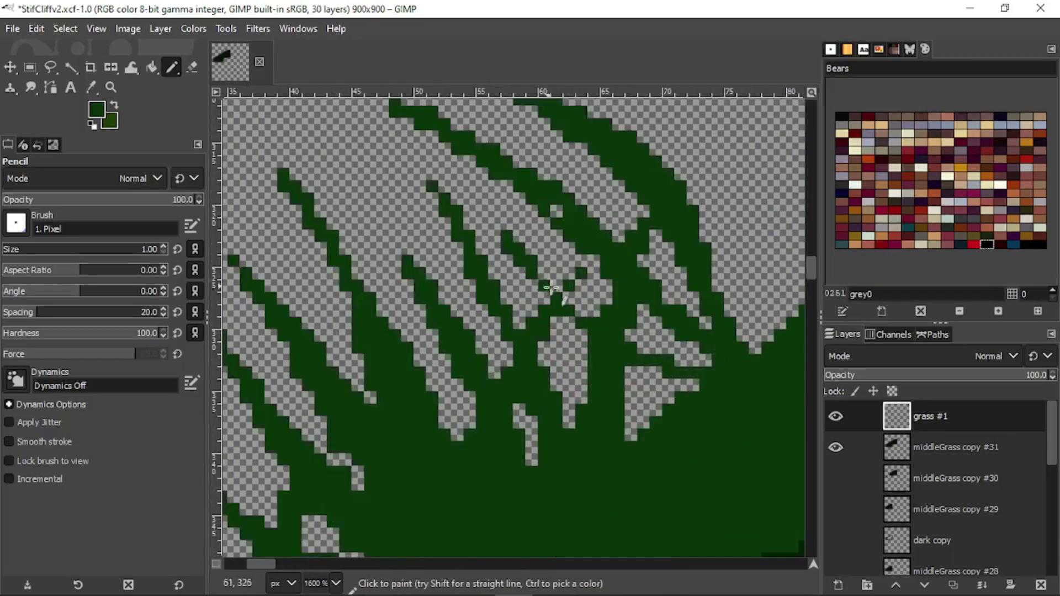
left_click_drag(691, 386, 602, 351)
scroll(610, 288, "down", 1, "ctrl")
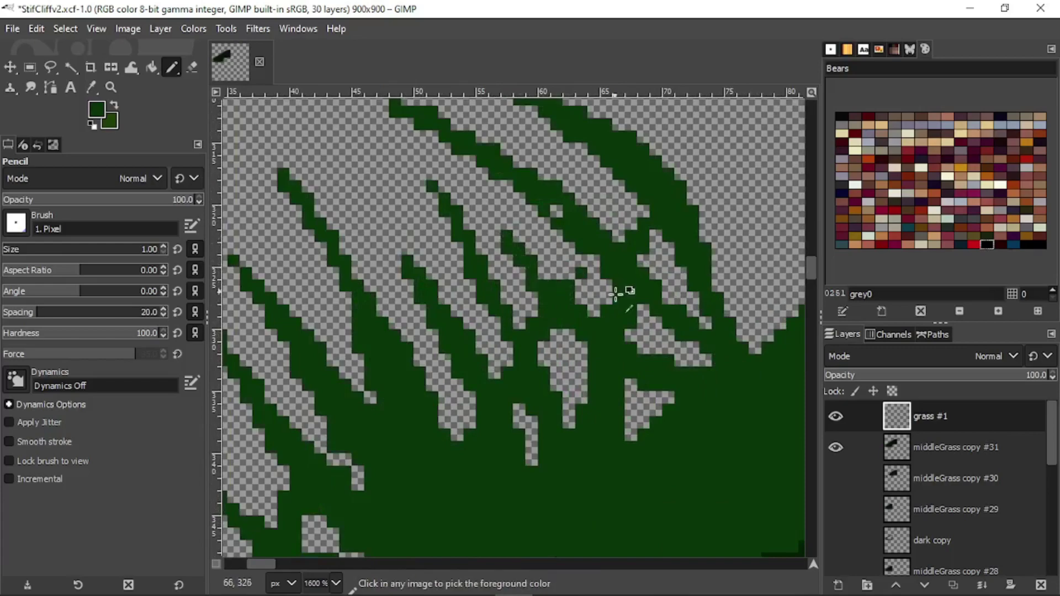
middle_click_drag(629, 297, 577, 366)
scroll(512, 260, "up", 3, "ctrl")
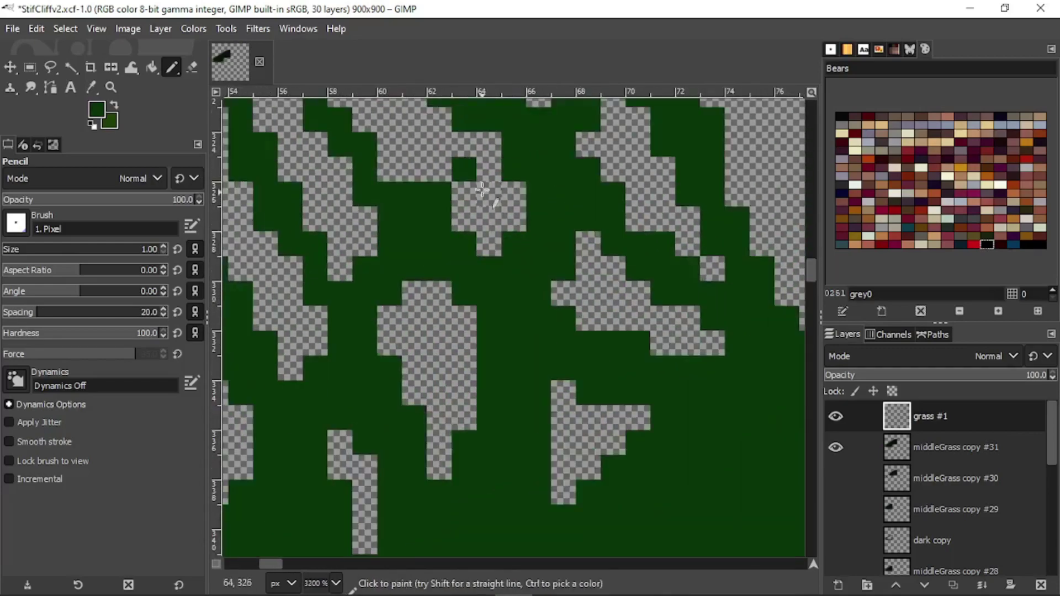
middle_click_drag(472, 159, 523, 402)
left_click(465, 290)
scroll(538, 346, "down", 4, "ctrl")
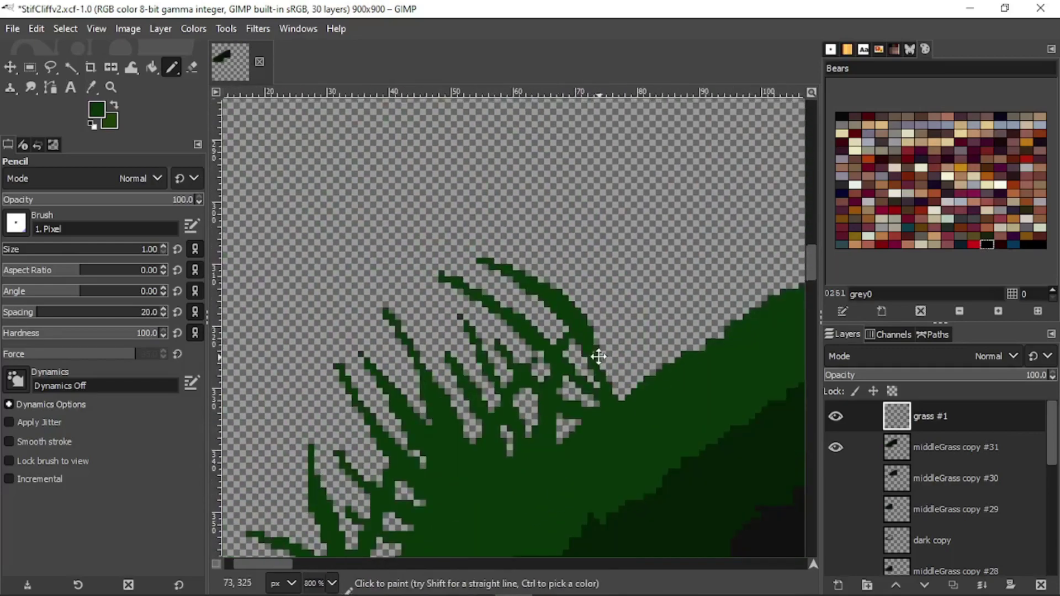
- Draw a tapering upright blade leaning right, just uphill of the arched blades, replacing the first stroke tried there
middle_click_drag(599, 355, 531, 338)
scroll(530, 345, "up", 2, "ctrl")
mouse_move(541, 402)
left_mouse_down()
mouse_move(600, 312)
mouse_move(600, 416)
mouse_move(645, 185)
mouse_move(559, 422)
left_mouse_up()
key("ctrl+z")
left_click_drag(580, 295, 600, 271)
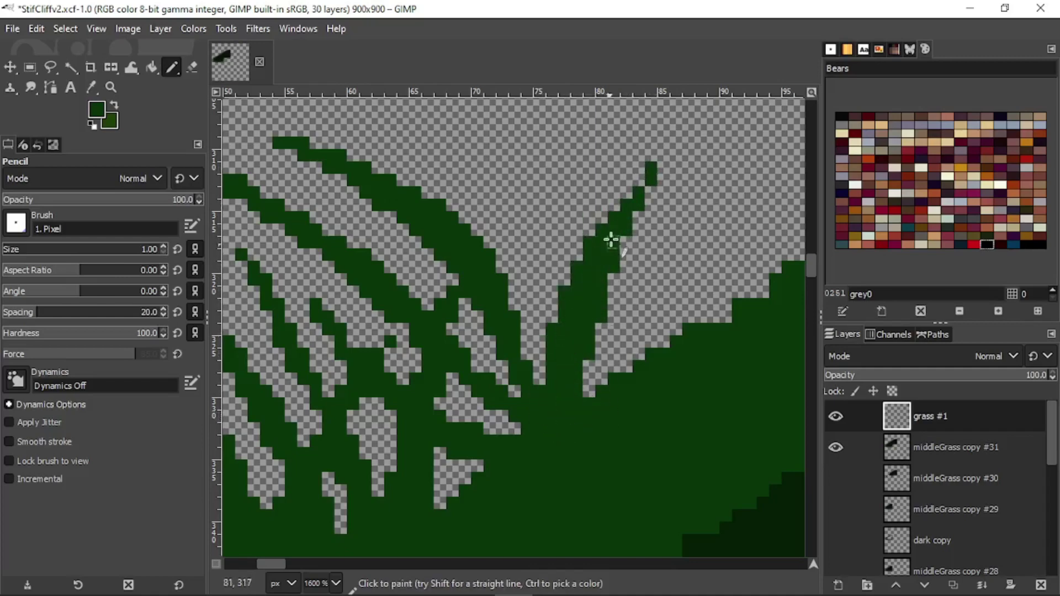
scroll(558, 360, "down", 2, "ctrl")
middle_click_drag(558, 359, 601, 241)
scroll(603, 238, "up", 1, "ctrl")
scroll(570, 281, "down", 2, "ctrl")
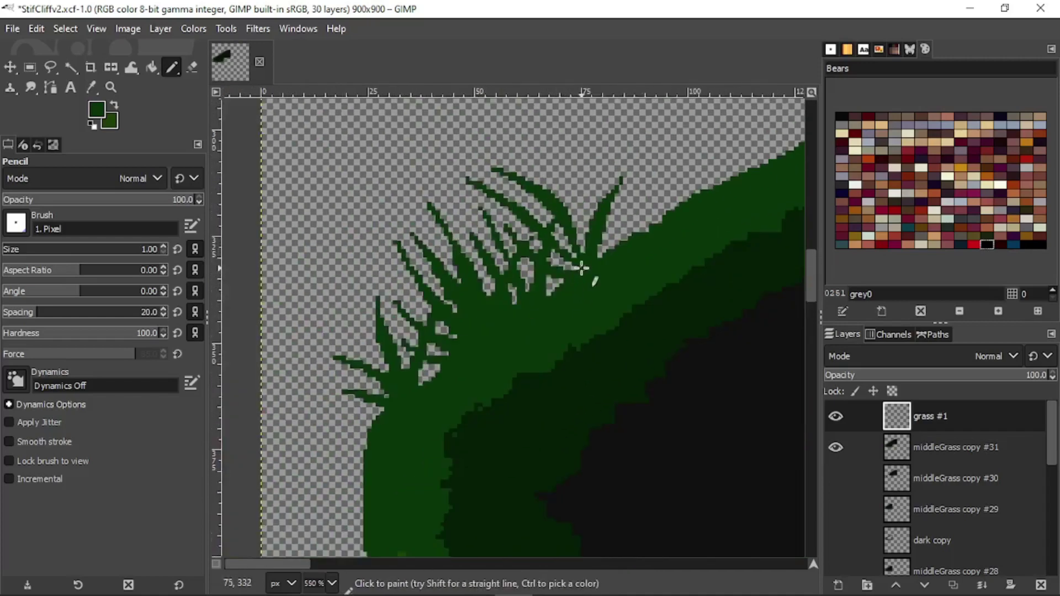
- Draw and thicken a longer blade arching left from the upright blade, and add a short right-leaning blade beside its base
scroll(581, 268, "up", 3, "ctrl")
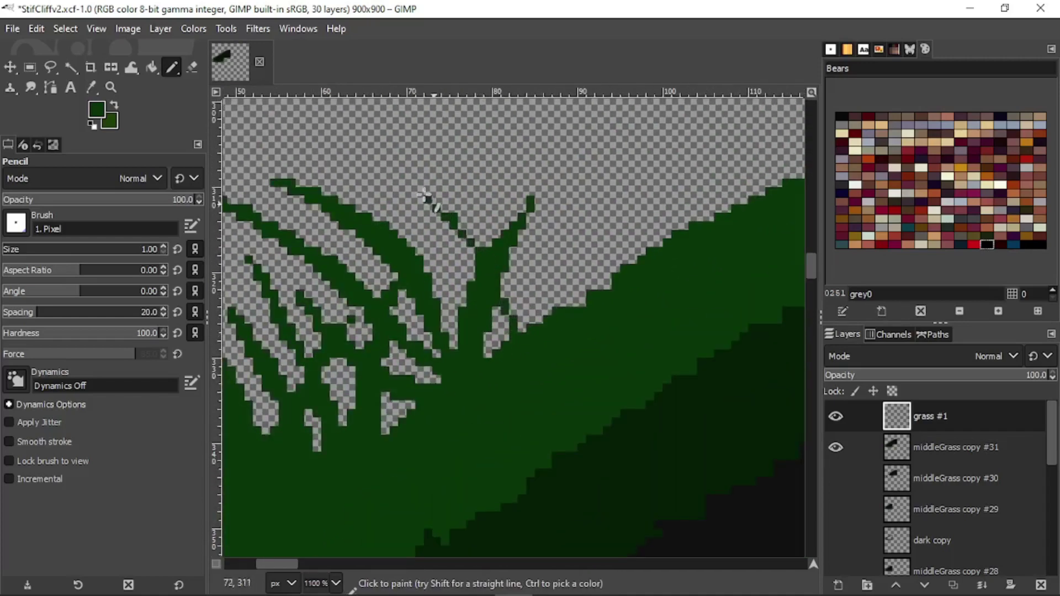
left_click_drag(423, 194, 298, 126)
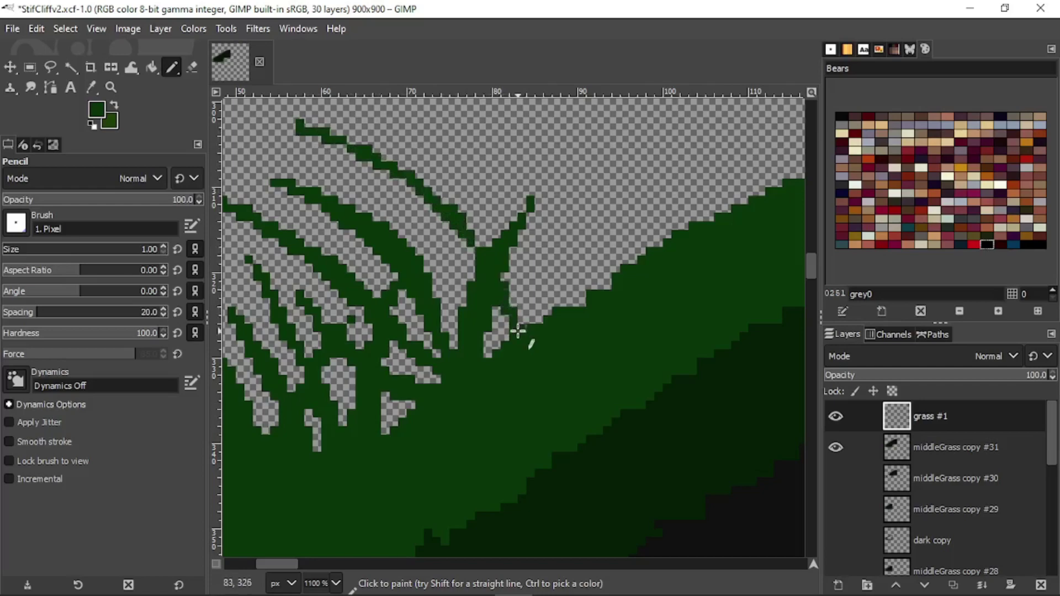
scroll(517, 331, "down", 3, "ctrl")
scroll(430, 220, "up", 3, "ctrl")
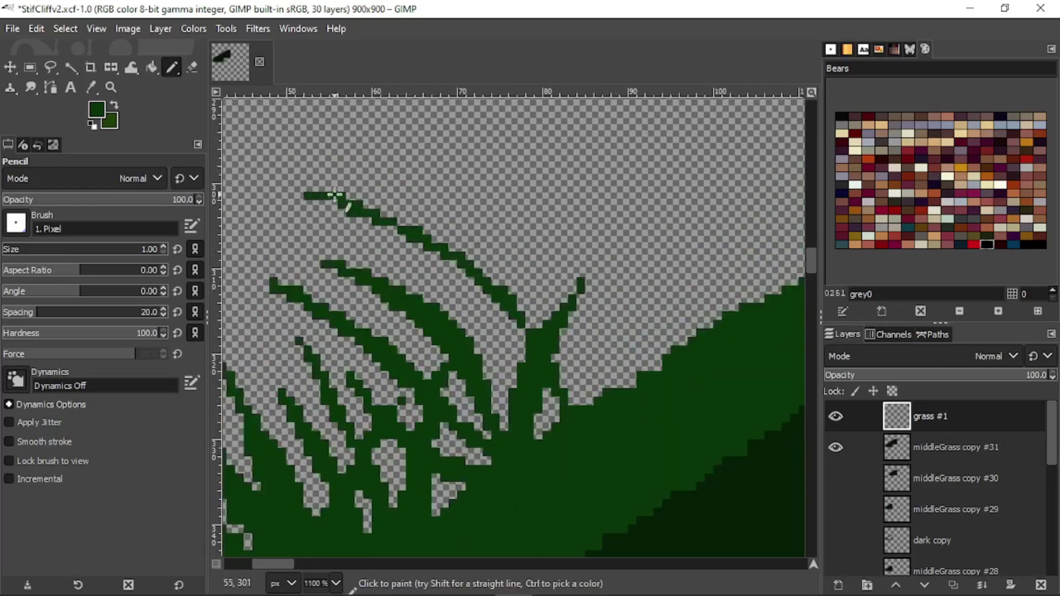
left_click_drag(335, 195, 469, 253)
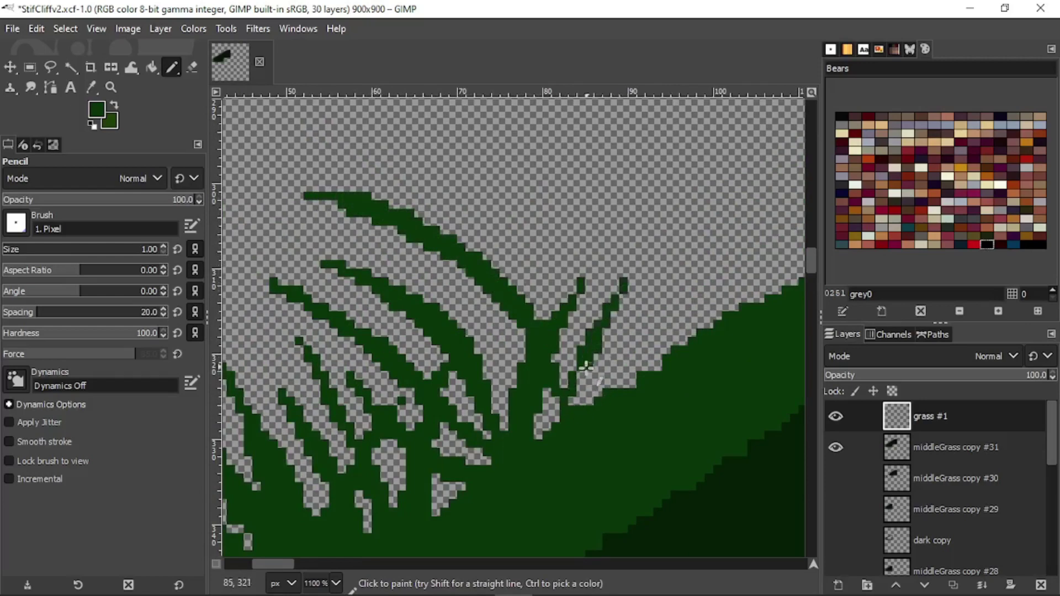
- Bridge the arched blades with a short stroke and draw a tall thin blade rising from the upright blade's base
left_click_drag(523, 359, 437, 308)
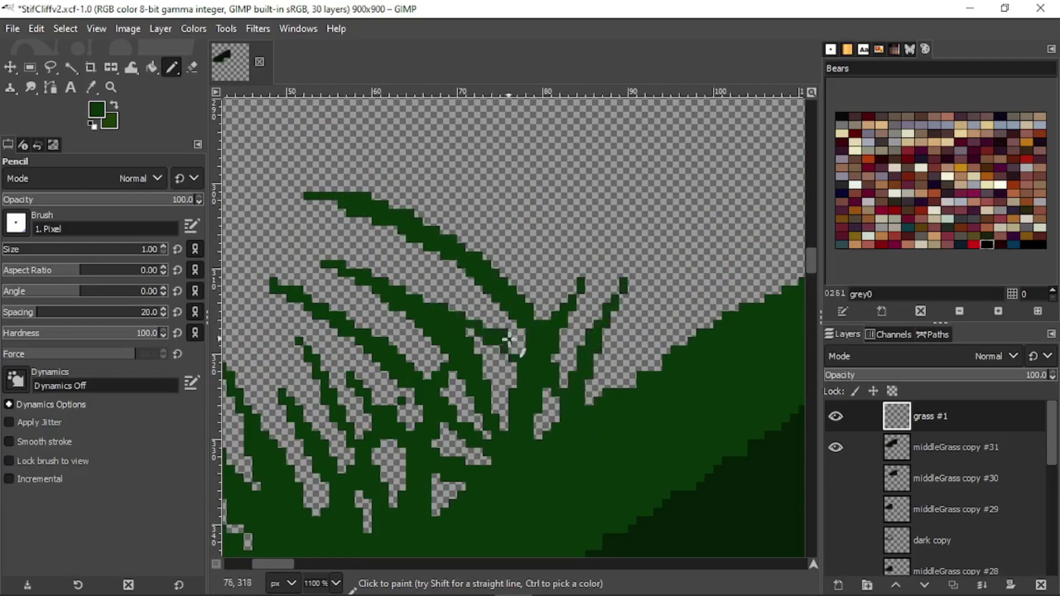
mouse_move(532, 347)
left_mouse_down()
mouse_move(574, 193)
mouse_move(549, 323)
mouse_move(607, 159)
left_mouse_up()
key("ctrl+z")
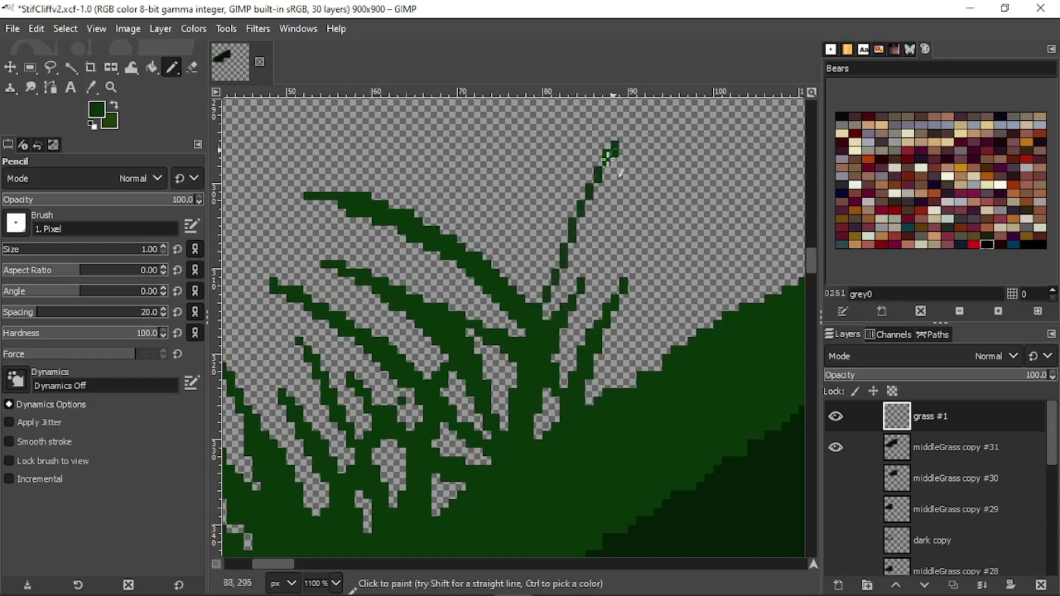
scroll(543, 315, "down", 4, "ctrl")
scroll(512, 309, "up", 3, "ctrl")
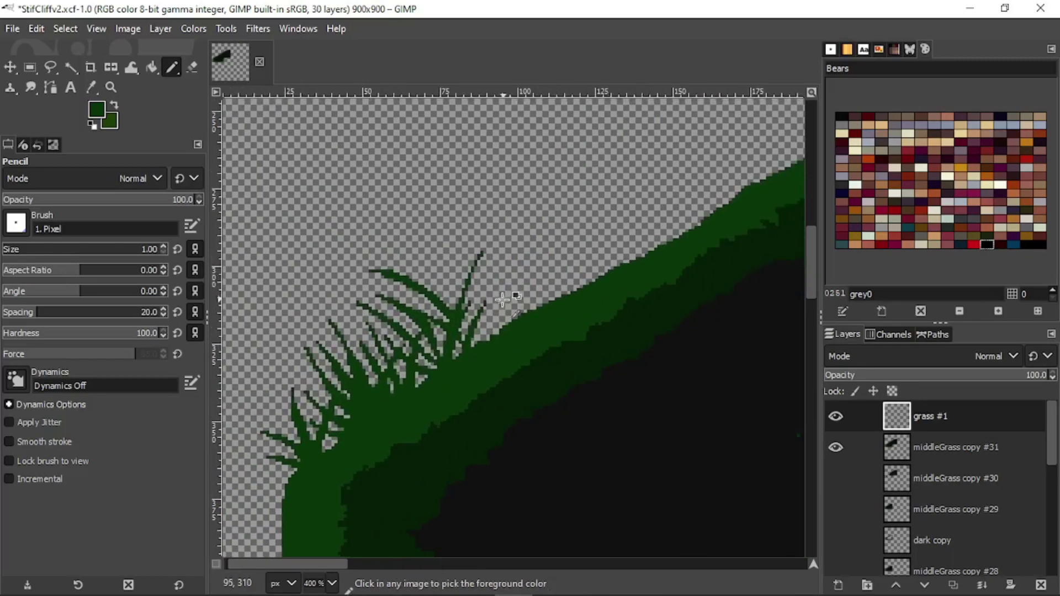
- Draw another long blade arching left from the slope's edge farther uphill, crossing the tall blade and thickening toward its base
left_click_drag(509, 343, 345, 210)
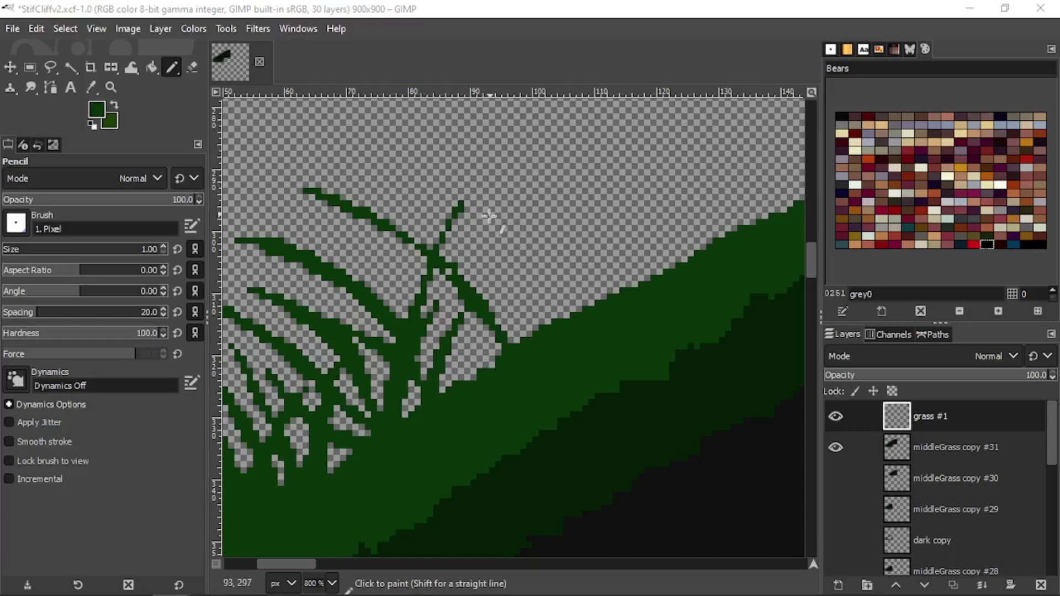
scroll(450, 245, "up", 3, "ctrl")
scroll(449, 244, "down", 3, "ctrl")
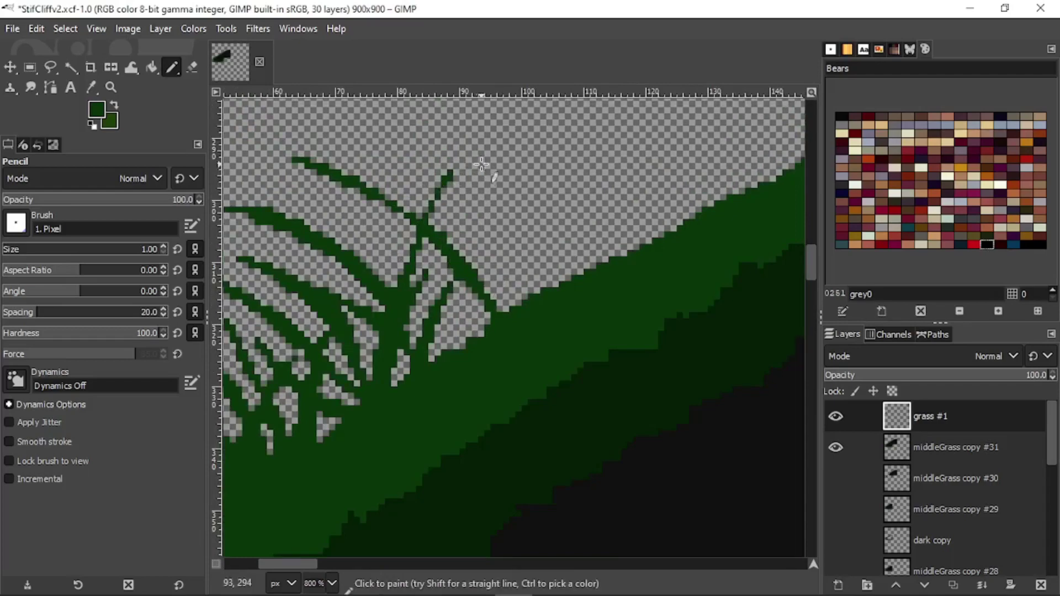
scroll(497, 172, "down", 2, "ctrl")
scroll(497, 189, "up", 2, "ctrl")
scroll(469, 282, "up", 2, "ctrl")
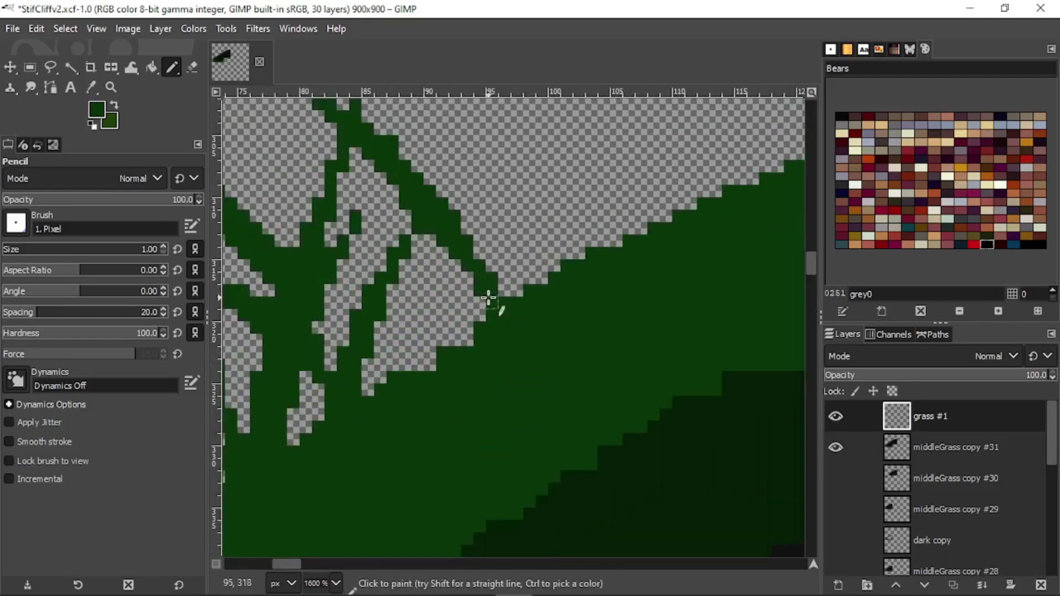
- Draw a tall, thin upright grass blade in dark green at the tuft's uphill end, on the slope edge
left_click_drag(487, 298, 467, 115)
scroll(469, 142, "up", 6)
mouse_move(461, 393)
left_mouse_down()
mouse_move(515, 156)
mouse_move(481, 381)
mouse_move(488, 345)
left_mouse_up()
scroll(489, 345, "down", 3)
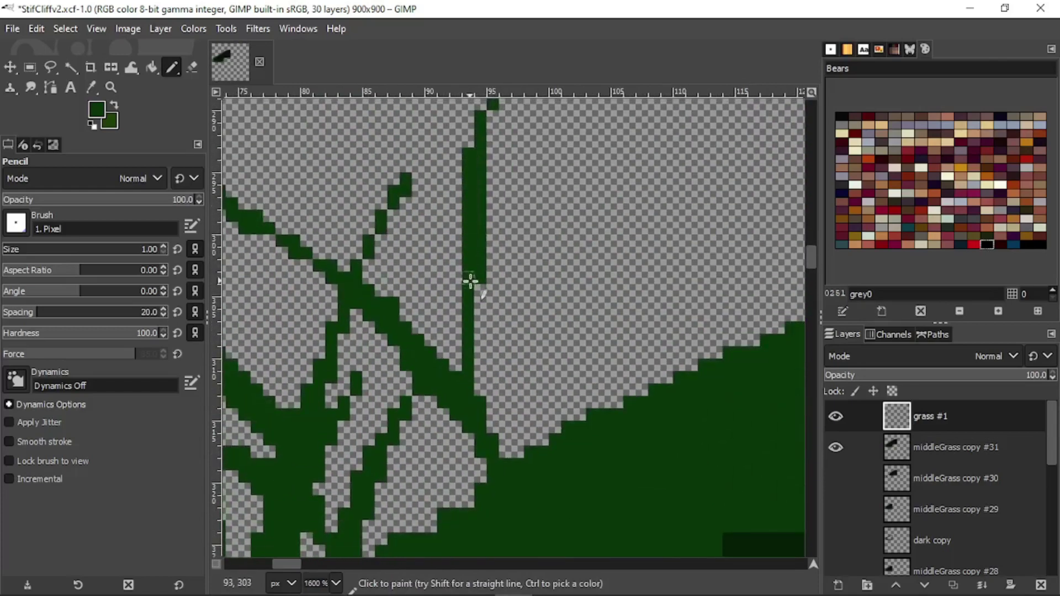
mouse_move(473, 281)
left_mouse_down()
mouse_move(485, 405)
mouse_move(508, 449)
mouse_move(468, 407)
mouse_move(473, 429)
mouse_move(431, 395)
left_mouse_up()
scroll(508, 449, "down", 2, "ctrl")
scroll(496, 435, "up", 1, "ctrl")
scroll(350, 352, "down", 3, "ctrl")
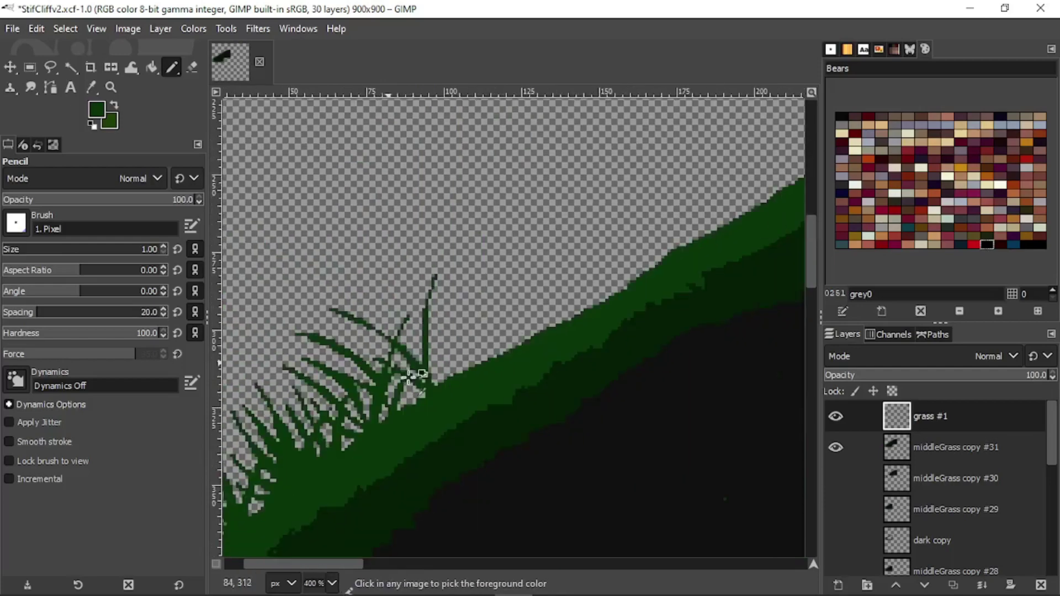
scroll(472, 265, "up", 2, "ctrl")
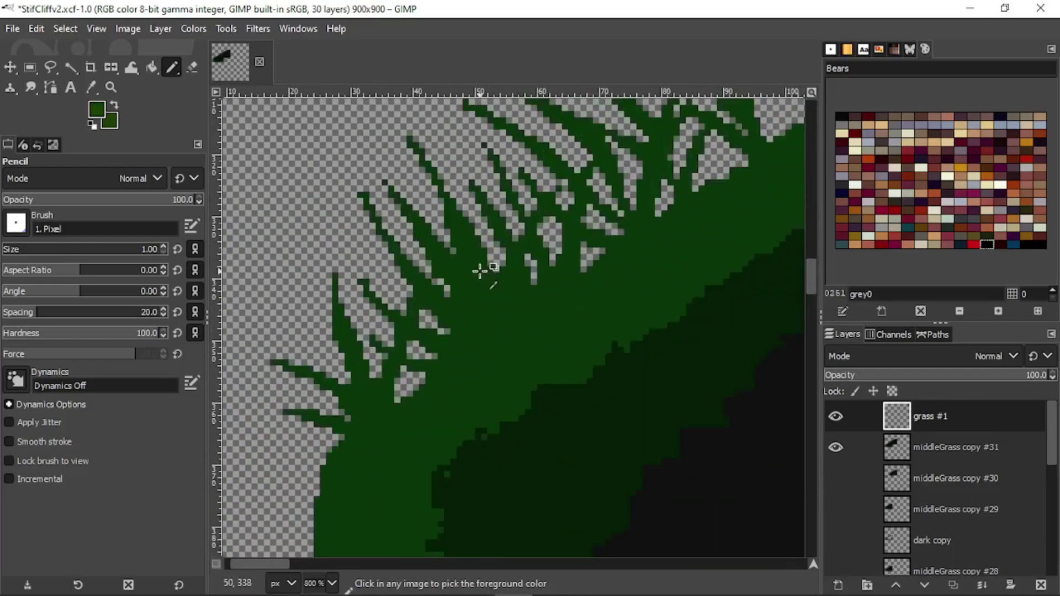
middle_click_drag(497, 216, 449, 309)
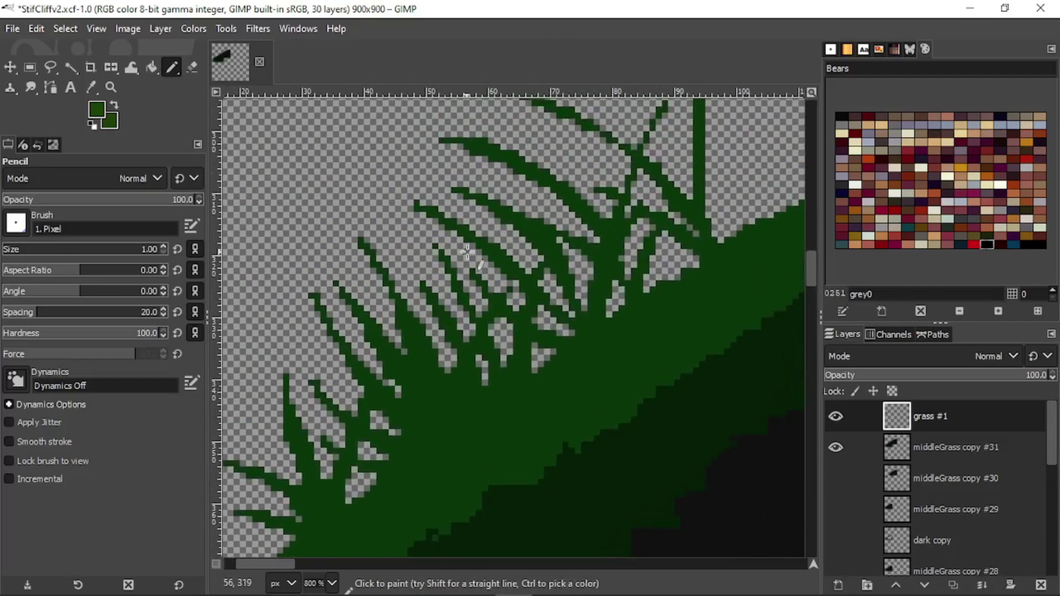
scroll(506, 236, "down", 2, "ctrl")
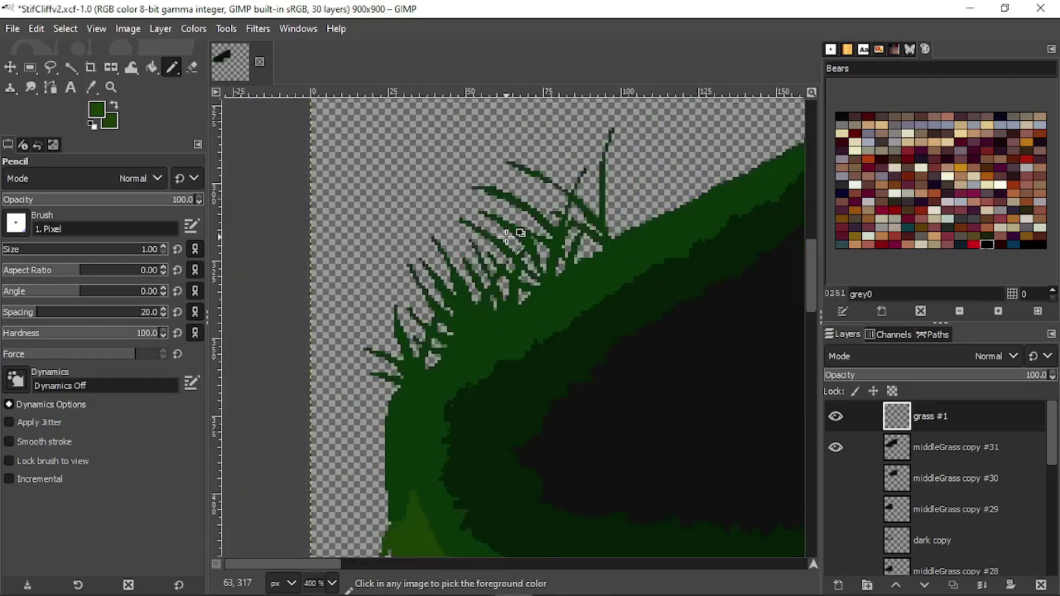
scroll(481, 294, "up", 2, "ctrl")
scroll(601, 309, "up", 2, "ctrl")
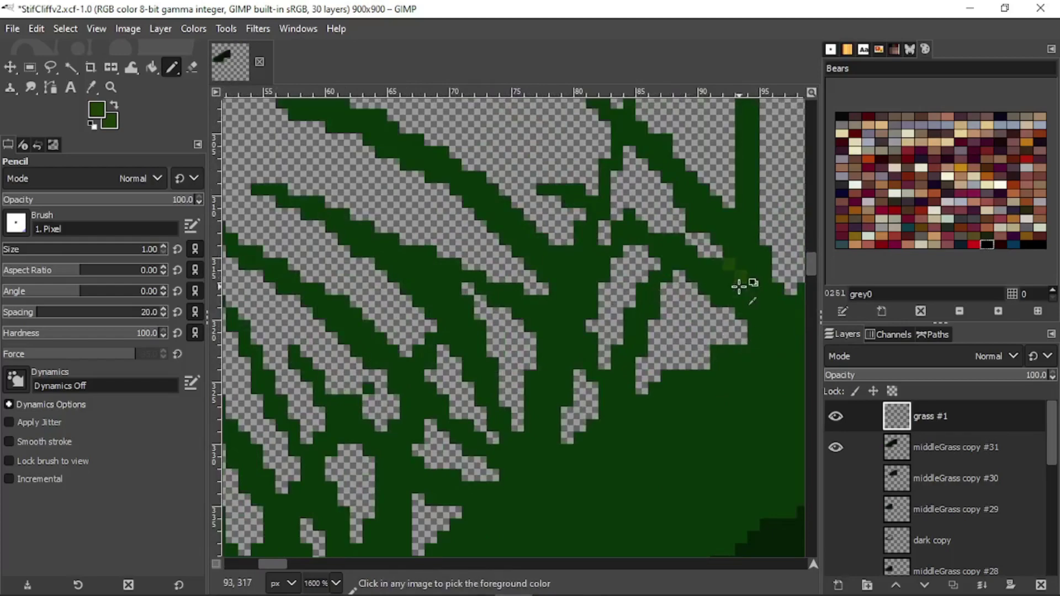
scroll(739, 287, "down", 2, "ctrl")
scroll(650, 301, "up", 1, "ctrl")
scroll(648, 299, "up", 1, "ctrl")
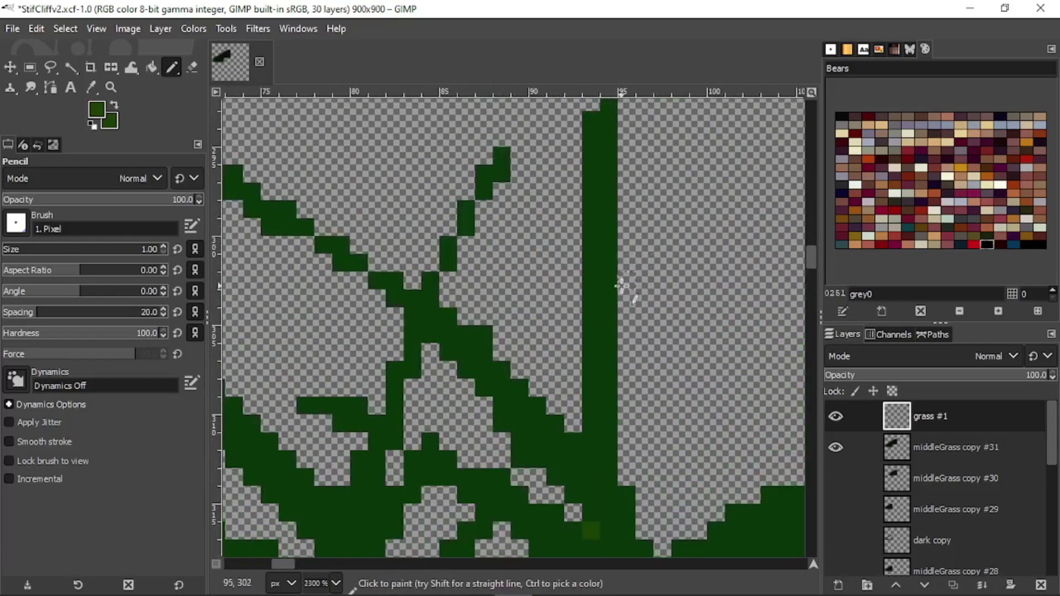
scroll(629, 281, "down", 3, "ctrl")
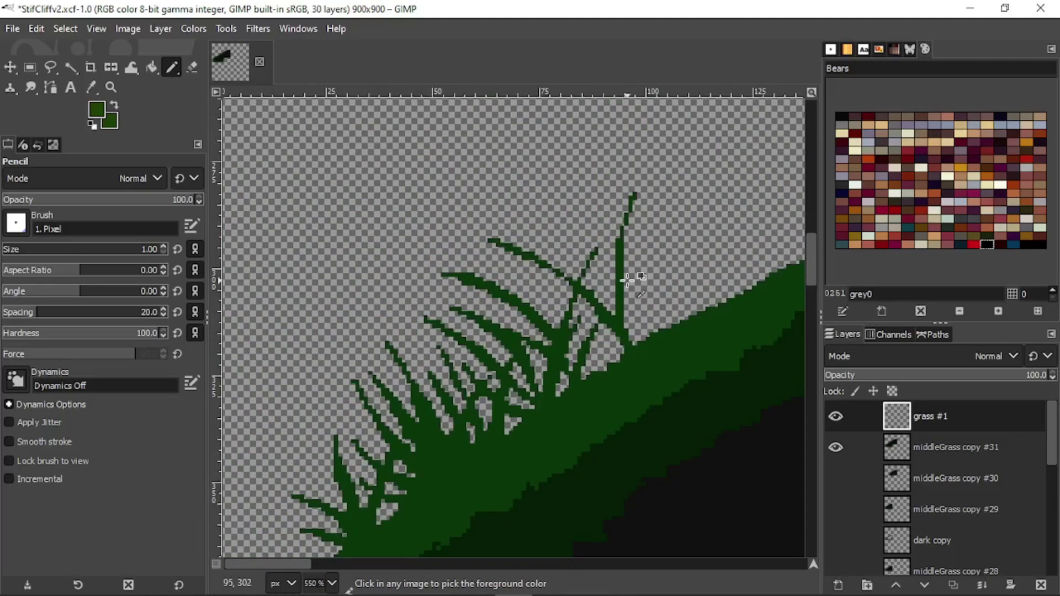
scroll(629, 282, "up", 3, "ctrl")
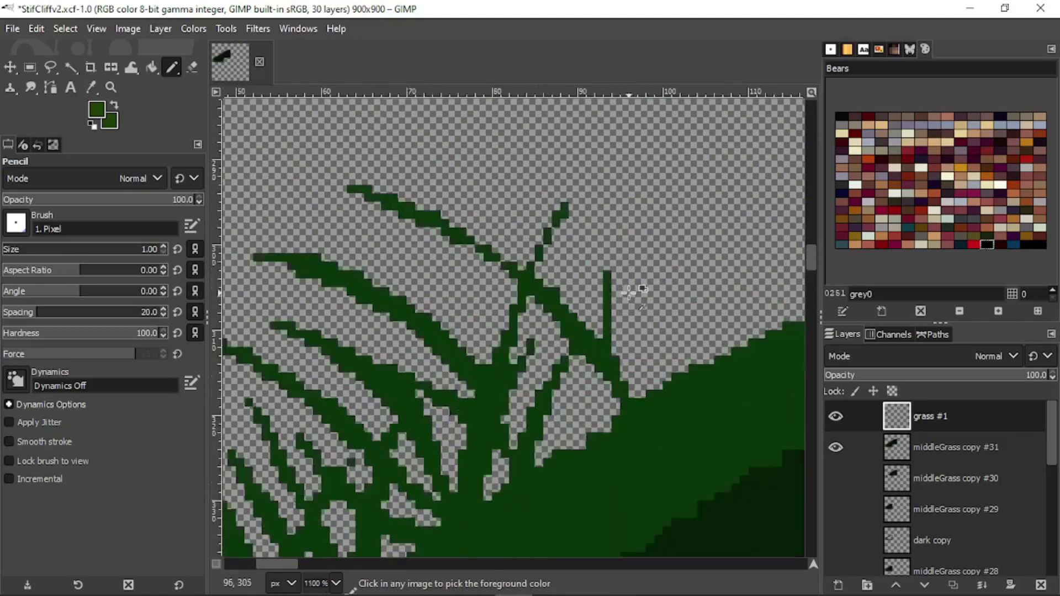
- Sample the dark grass green, redraw the upright blade with a bent tip and add another upward-curving blade beside it
left_click(588, 375, "ctrl")
mouse_move(597, 269)
left_mouse_down()
mouse_move(634, 164)
mouse_move(604, 365)
mouse_move(381, 285)
mouse_move(534, 364)
left_mouse_up()
left_click_drag(453, 256, 473, 117)
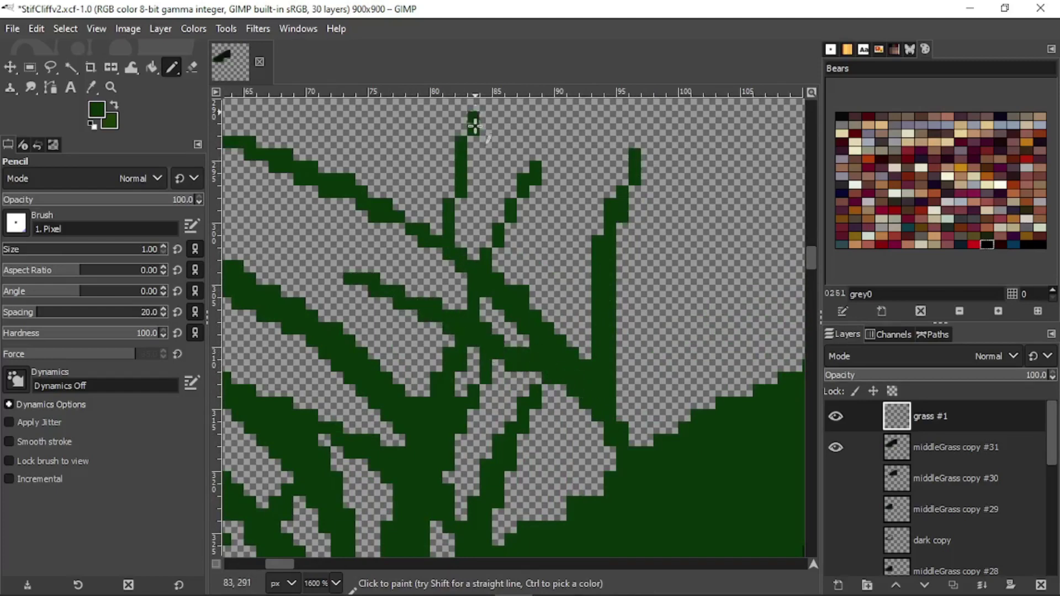
scroll(477, 211, "down", 2, "ctrl")
scroll(481, 220, "up", 3, "ctrl")
mouse_move(474, 368)
left_mouse_down()
mouse_move(532, 111)
mouse_move(481, 308)
left_mouse_up()
scroll(480, 308, "down", 4, "ctrl")
scroll(530, 303, "up", 3, "ctrl")
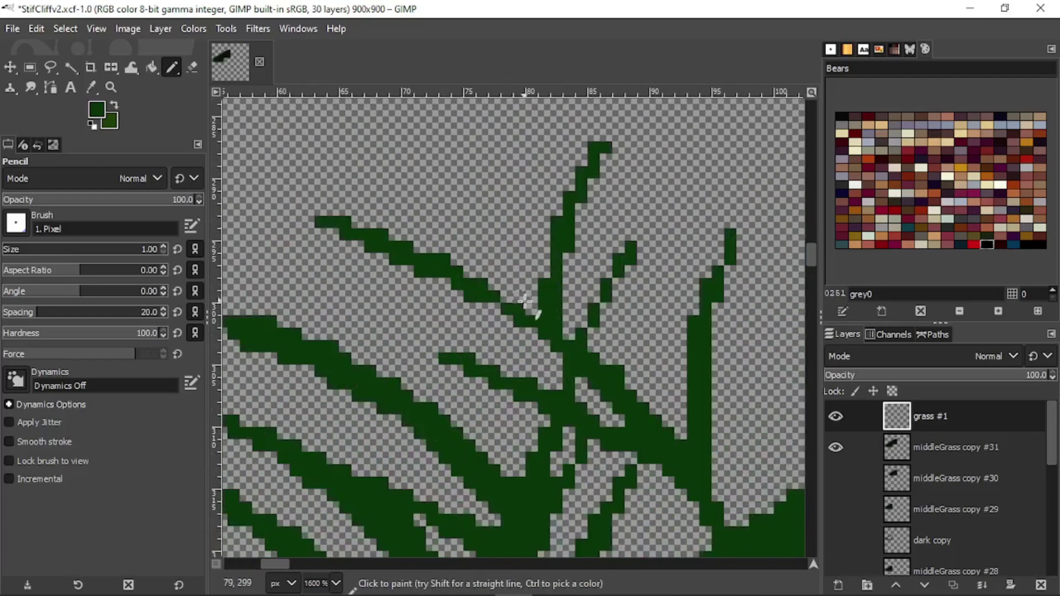
- Draw an arching blade and a nearly horizontal blade, both reaching downhill from the newly drawn curved blade's base
mouse_move(544, 323)
left_mouse_down()
mouse_move(497, 220)
mouse_move(378, 125)
mouse_move(475, 196)
mouse_move(510, 292)
mouse_move(333, 307)
left_mouse_up()
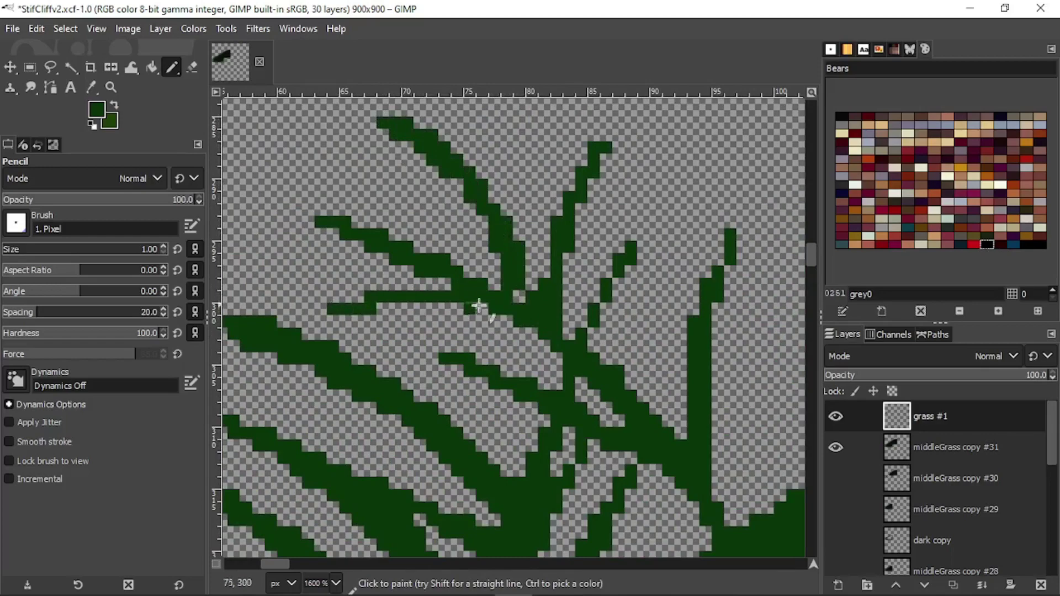
scroll(538, 220, "down", 5, "ctrl")
scroll(538, 220, "up", 1, "ctrl")
scroll(539, 219, "down", 1, "ctrl")
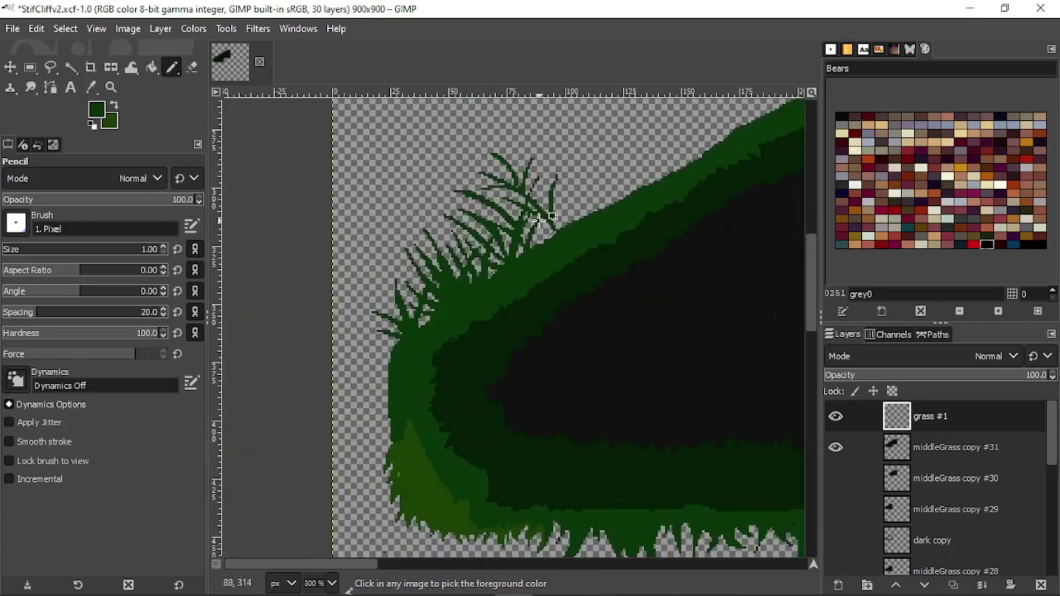
- Save the image and export it to StifCliffv2.psd
key("ctrl+s")
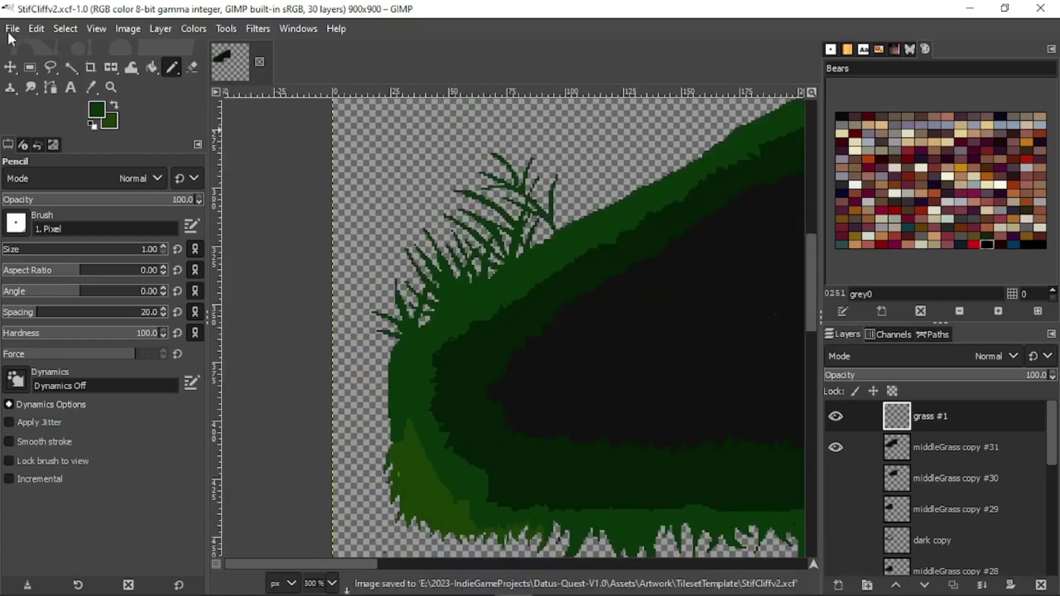
left_click(8, 32)
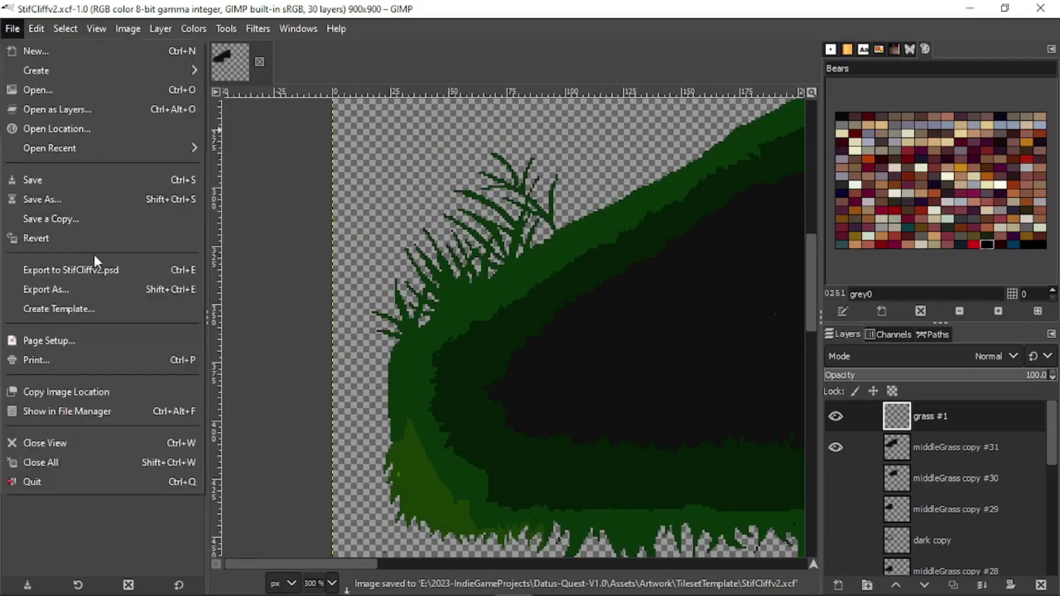
left_click(95, 269)
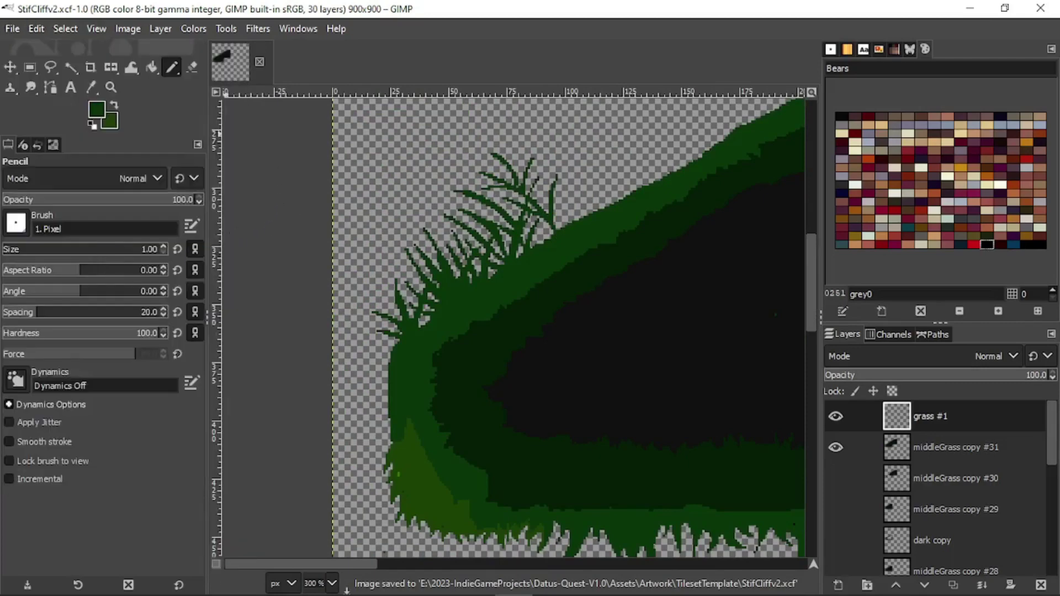
- Switch to the running game in Unity and run and jump the character along the slope to check the new grass
key("alt+Tab")
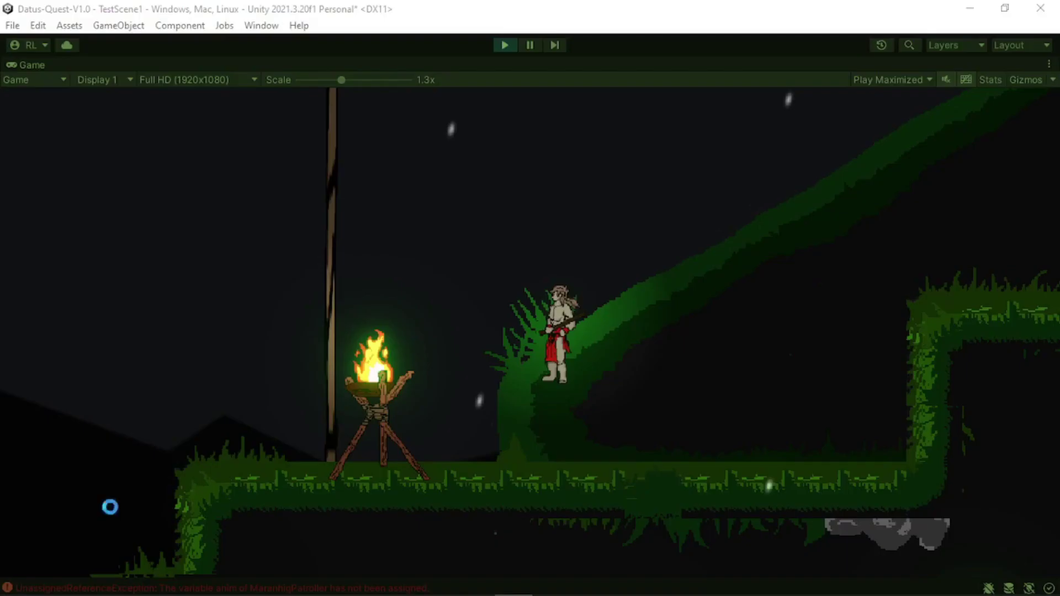
key("d")
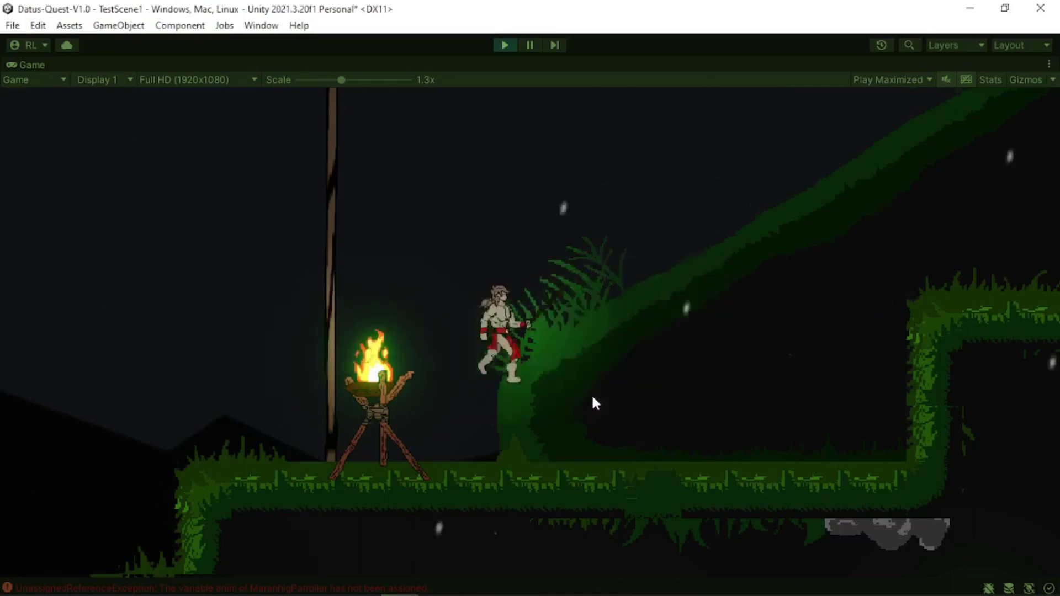
key("space")
key("a")
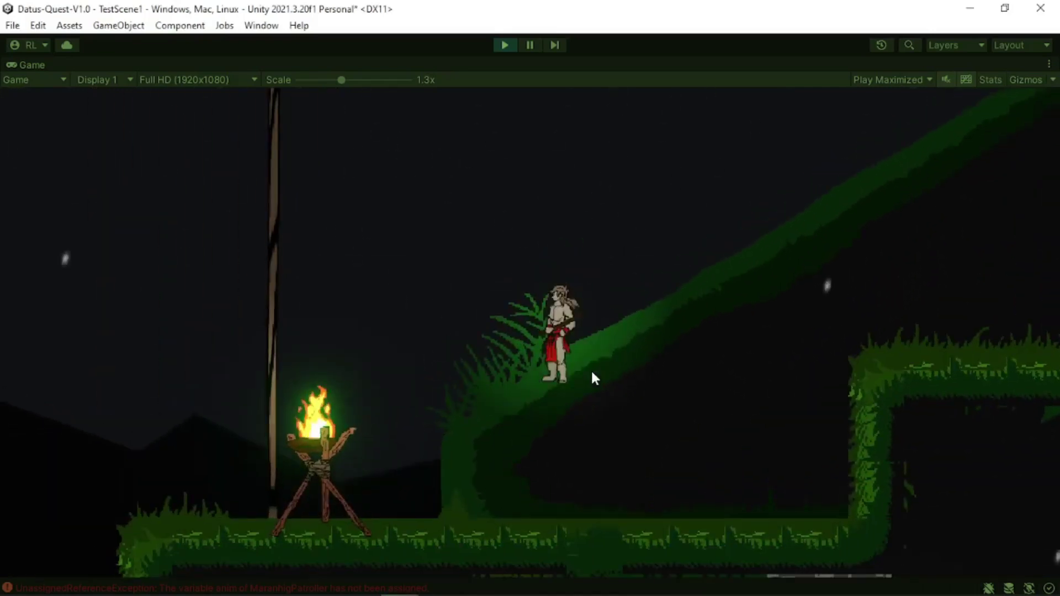
key("d")
key("space")
key("a")
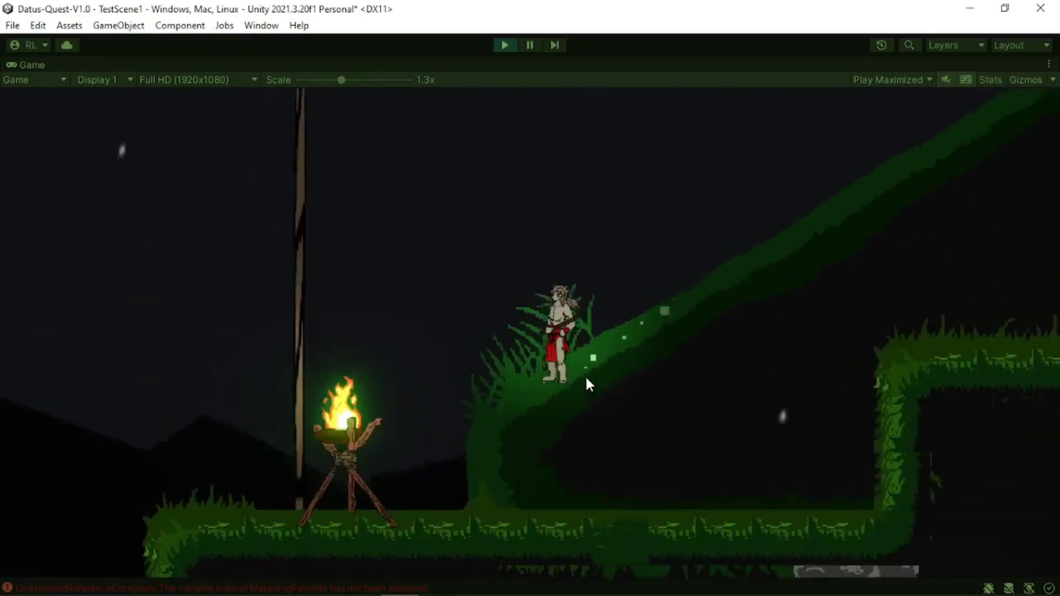
key("d")
key("space")
key("a")
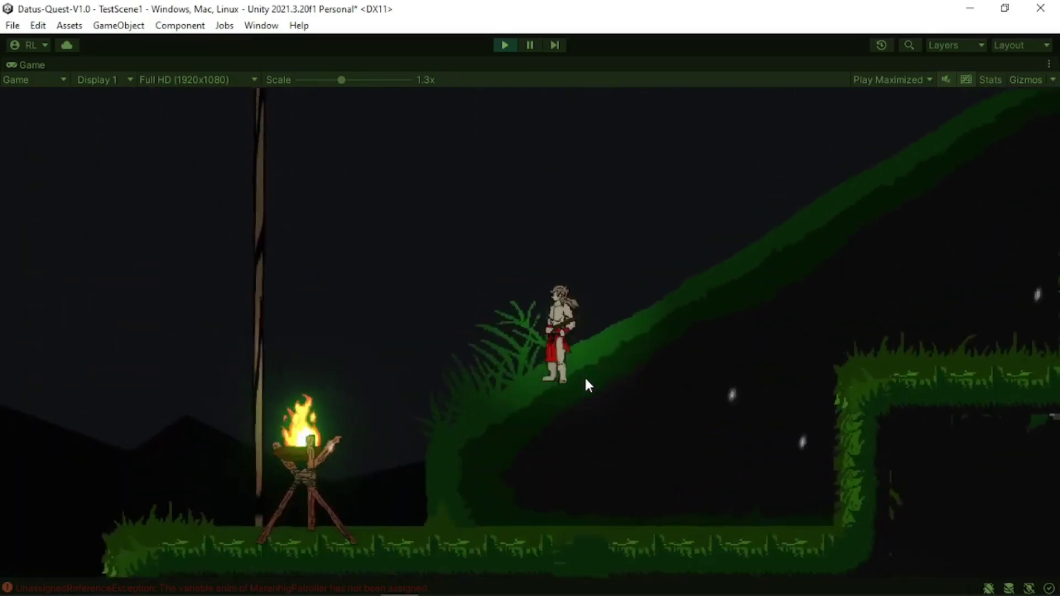
key("d")
key("space")
key("a")
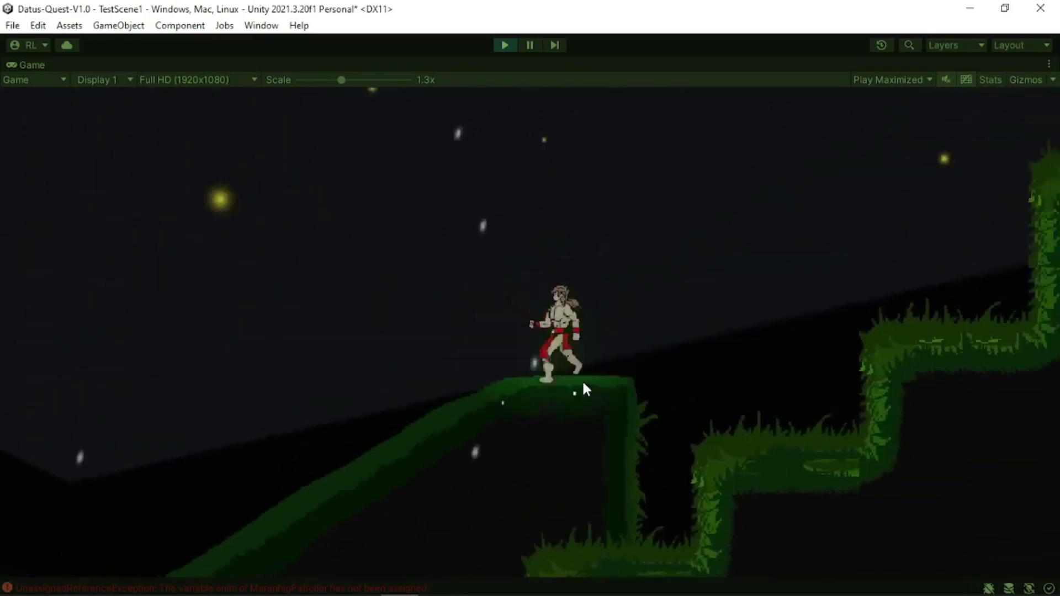
key("space")
key("space")
key("d")
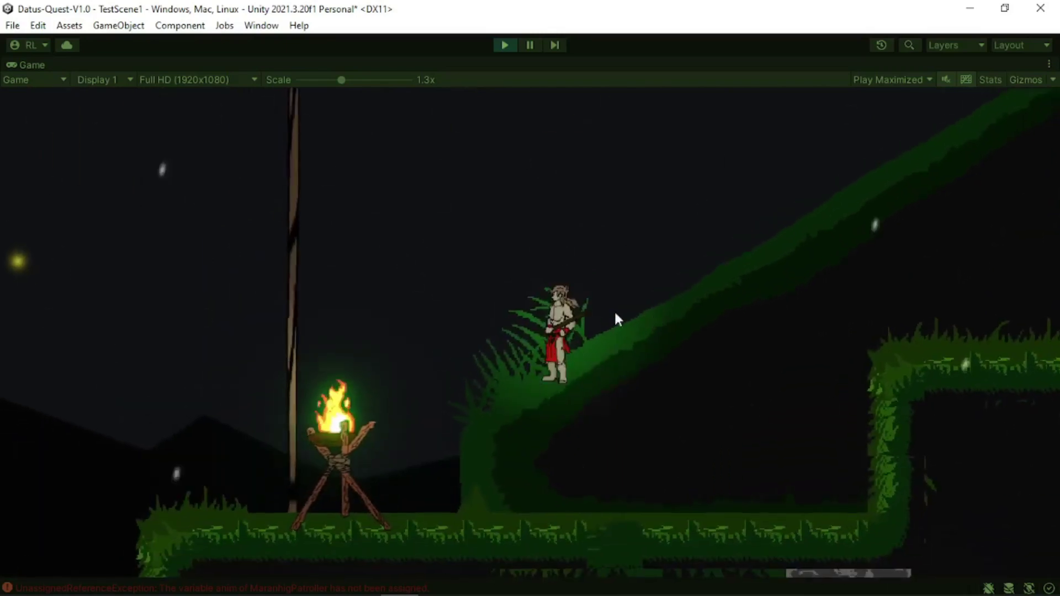
key("space")
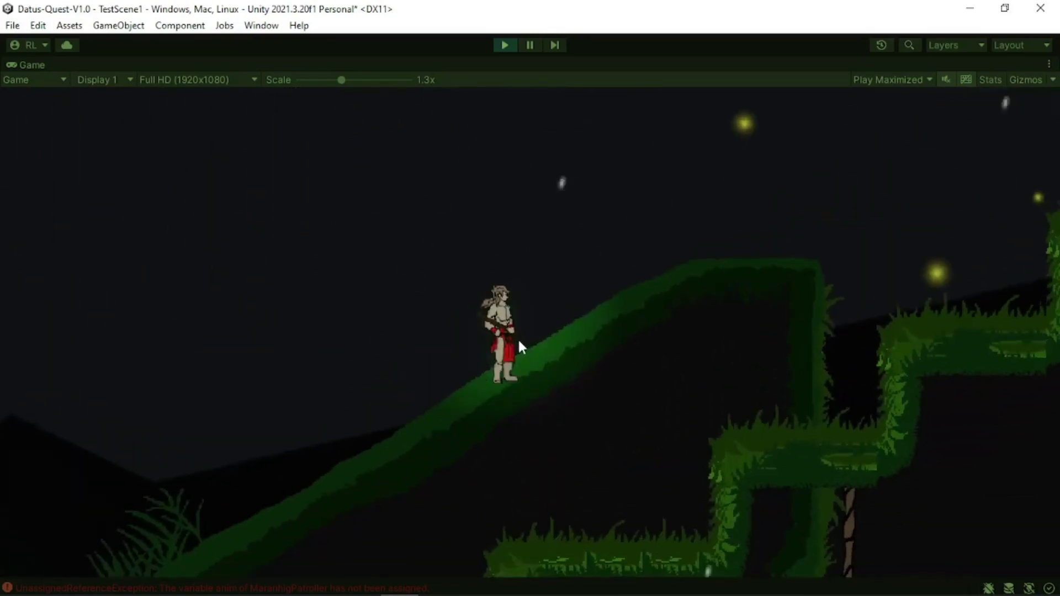
key("a")
key("space")
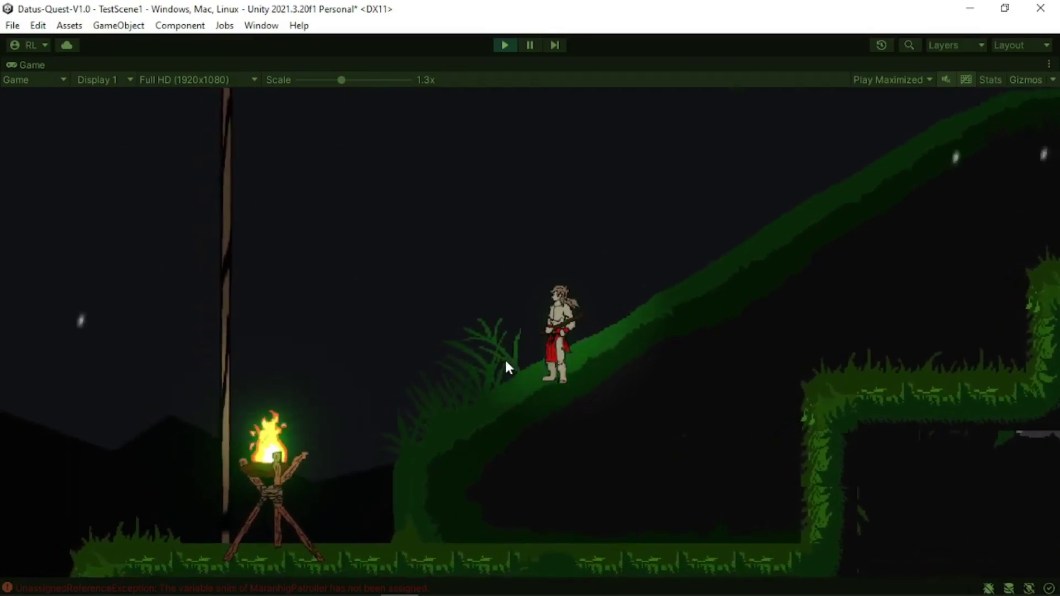
key("a")
key("d")
key("space")
key("a")
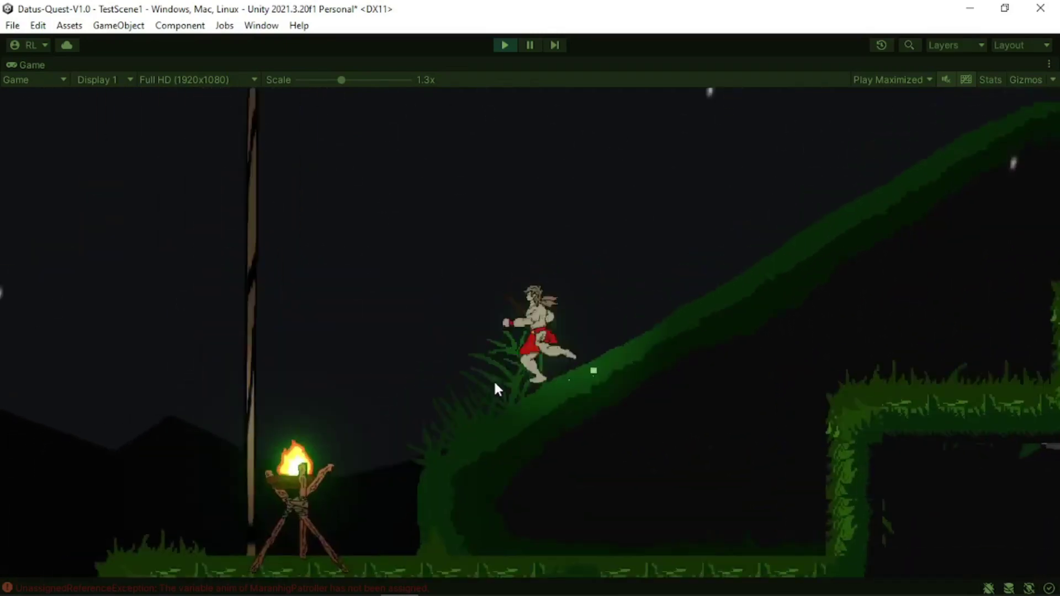
key("d")
key("a")
key("space")
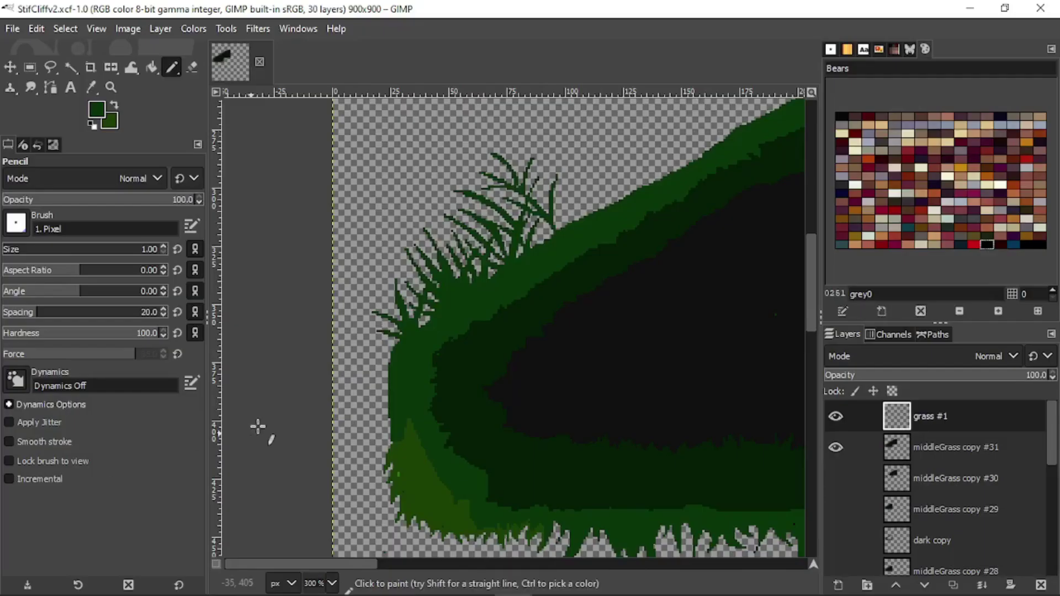
- Return to GIMP, fill in the tuft's uphill base and draw two tall blades there, one leaning uphill and one downhill
scroll(592, 244, "up", 5, "ctrl")
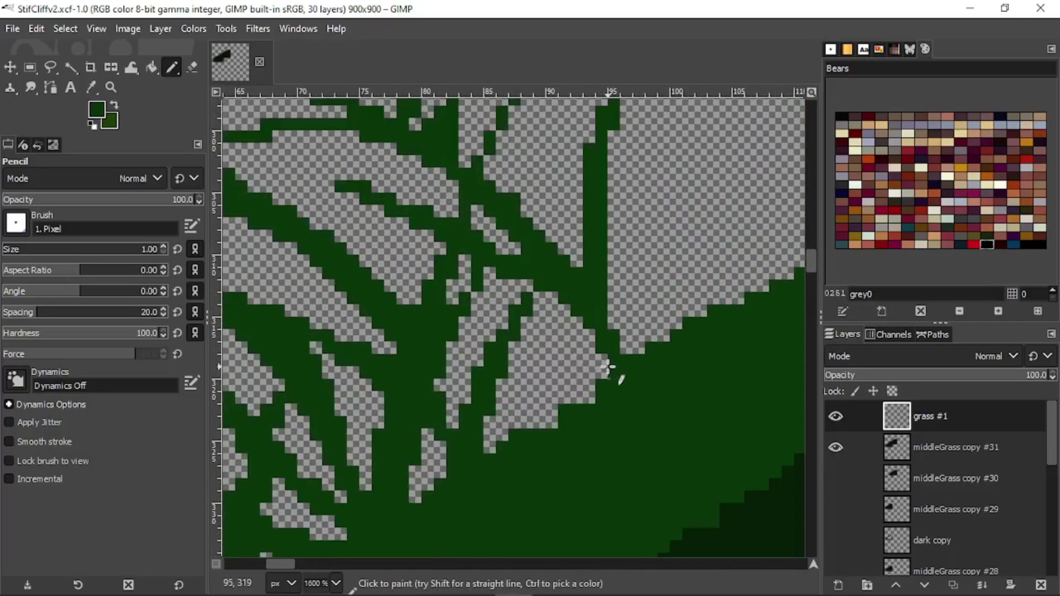
mouse_move(500, 326)
left_mouse_down()
mouse_move(544, 371)
mouse_move(371, 240)
mouse_move(544, 362)
left_mouse_up()
scroll(556, 348, "down", 3, "ctrl")
scroll(518, 409, "up", 2, "ctrl")
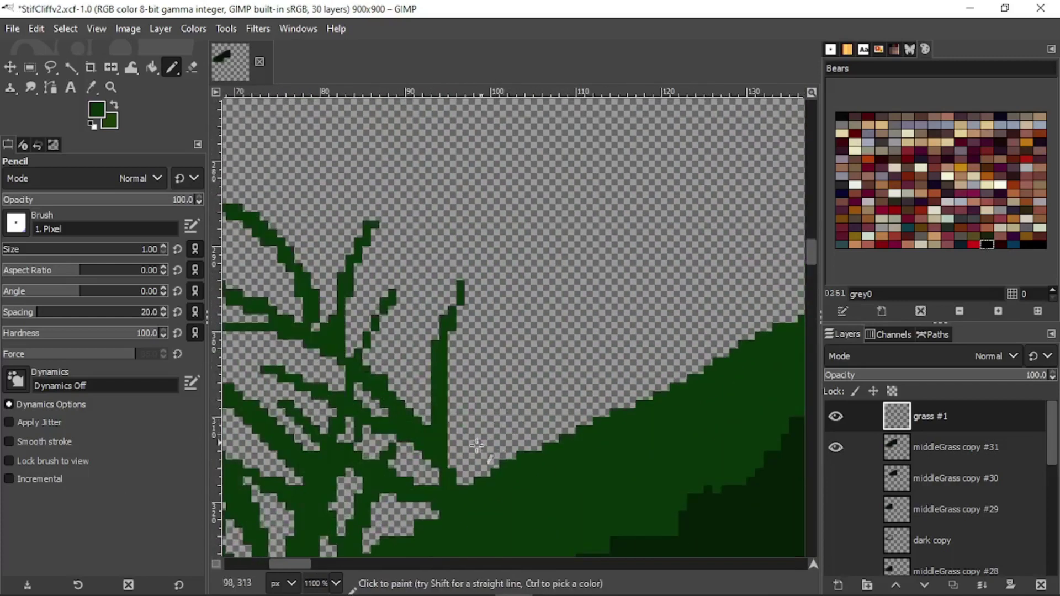
mouse_move(468, 481)
left_mouse_down()
mouse_move(559, 221)
mouse_move(508, 478)
mouse_move(490, 466)
mouse_move(539, 274)
mouse_move(479, 466)
left_mouse_up()
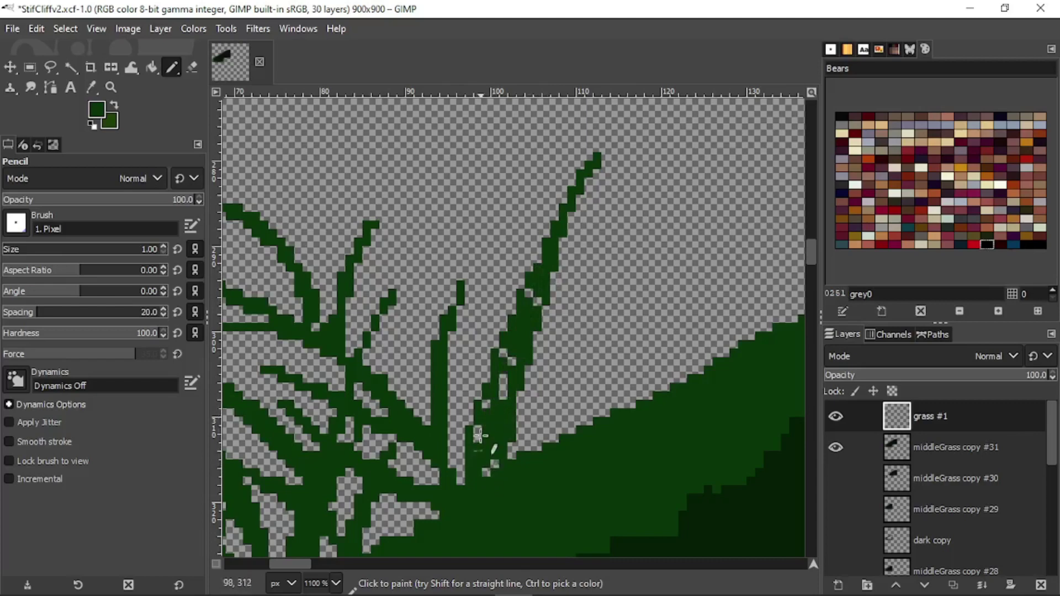
mouse_move(496, 406)
left_mouse_down()
mouse_move(385, 185)
mouse_move(457, 351)
left_mouse_up()
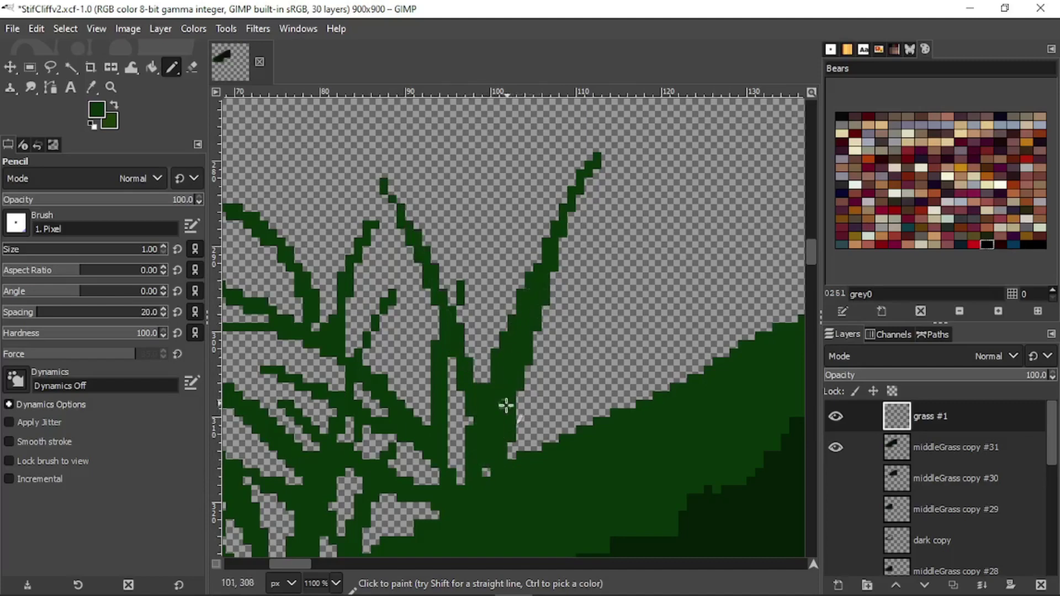
- Draw a longer downhill-leaning blade branching from the tall uphill-leaning one and fill in its gaps
scroll(495, 365, "down", 2, "ctrl")
middle_click_drag(476, 336, 484, 402)
scroll(484, 404, "up", 2, "ctrl")
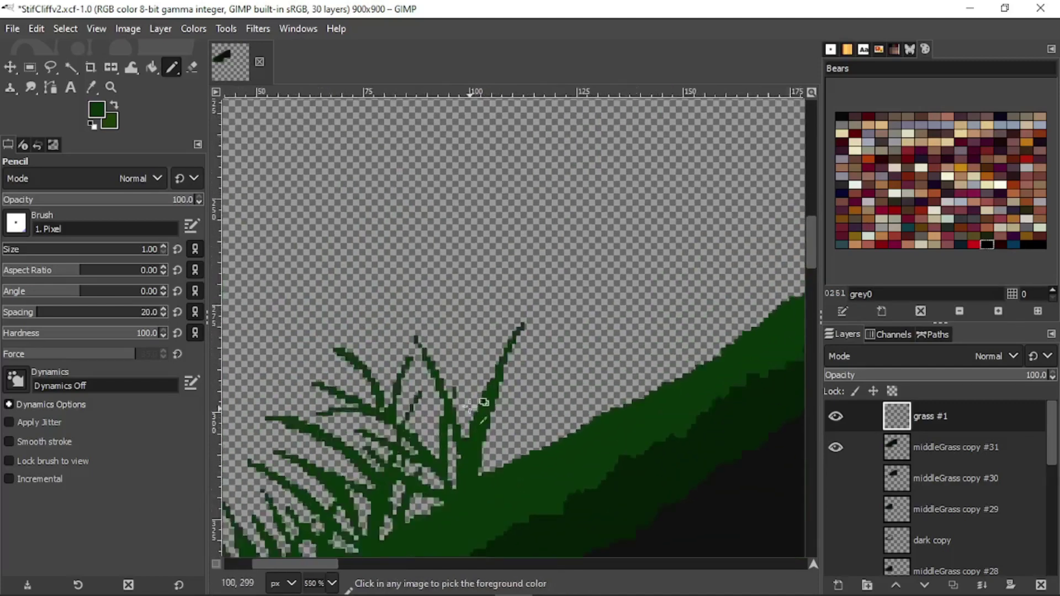
mouse_move(475, 403)
left_mouse_down()
mouse_move(377, 189)
mouse_move(462, 321)
left_mouse_up()
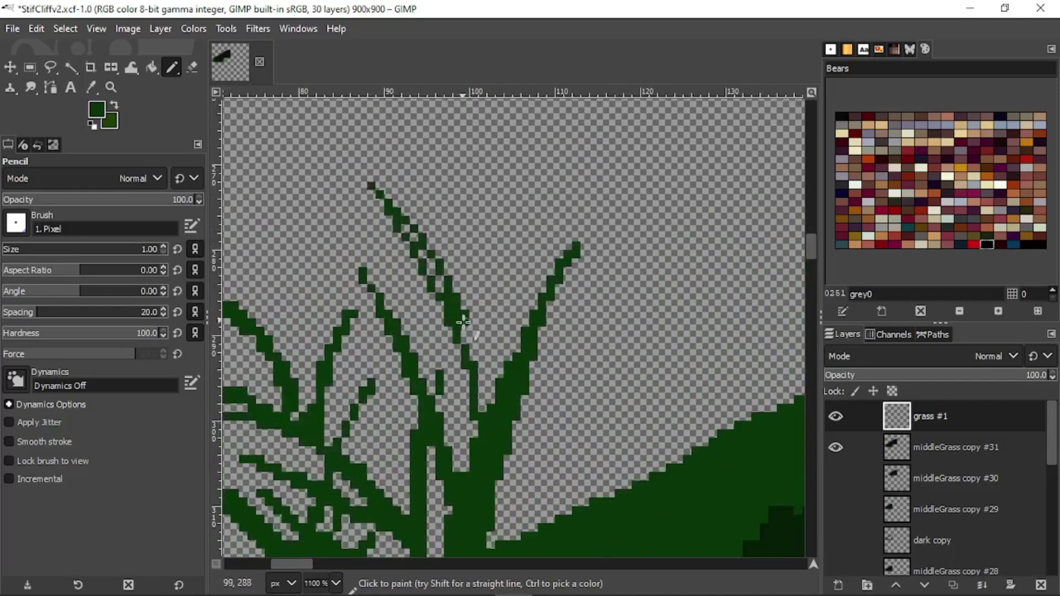
left_click_drag(481, 419, 488, 399)
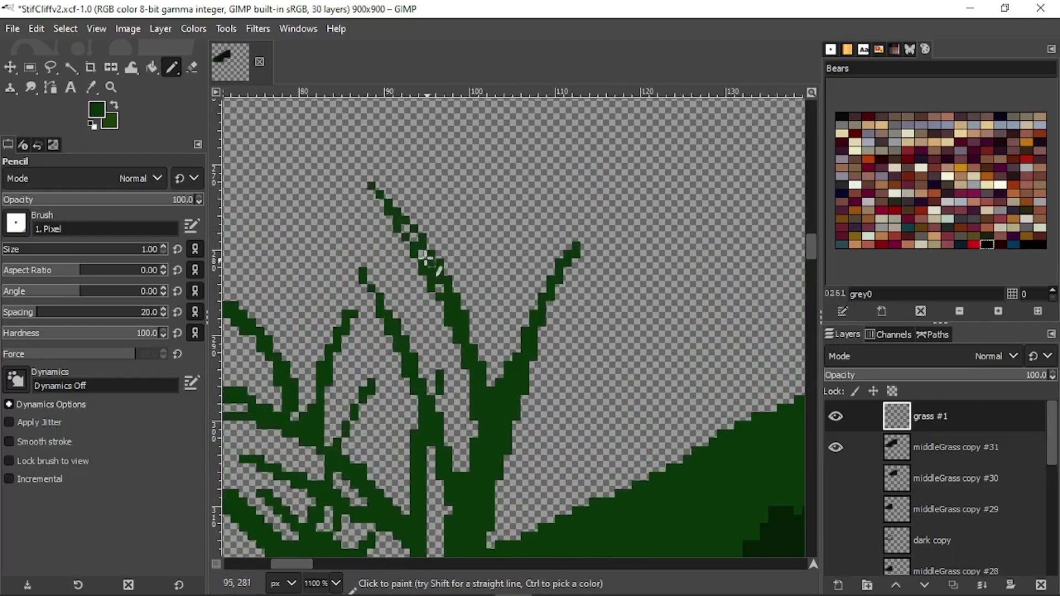
scroll(445, 301, "down", 3, "ctrl")
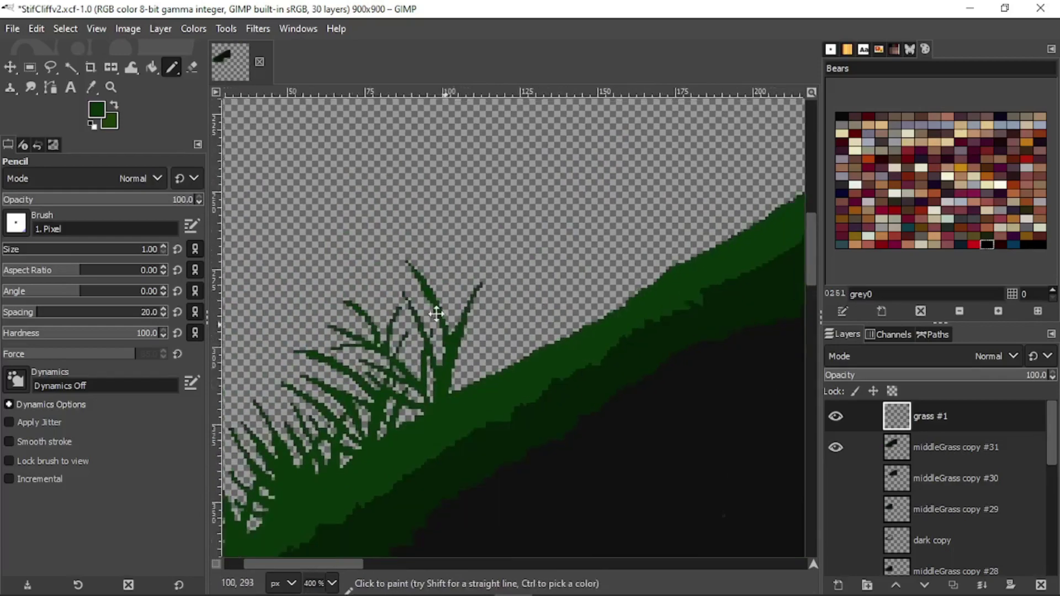
- Draw a short uphill-leaning blade at the tuft's uphill base and fill it in
scroll(435, 309, "up", 1, "ctrl")
scroll(406, 341, "up", 3, "ctrl")
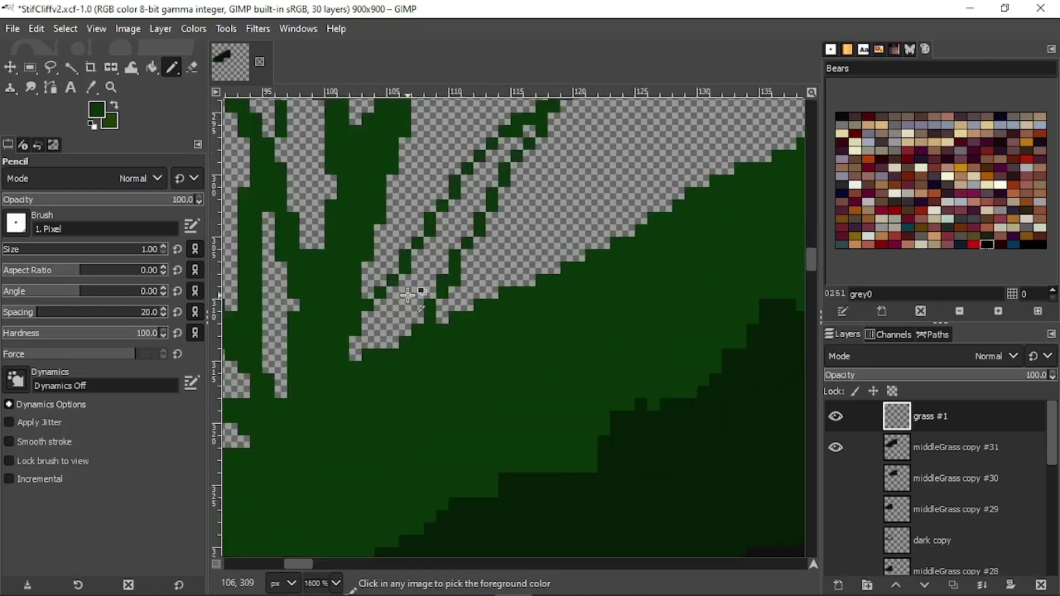
left_click_drag(355, 331, 417, 284)
scroll(408, 289, "down", 3, "ctrl")
scroll(408, 345, "up", 1, "ctrl")
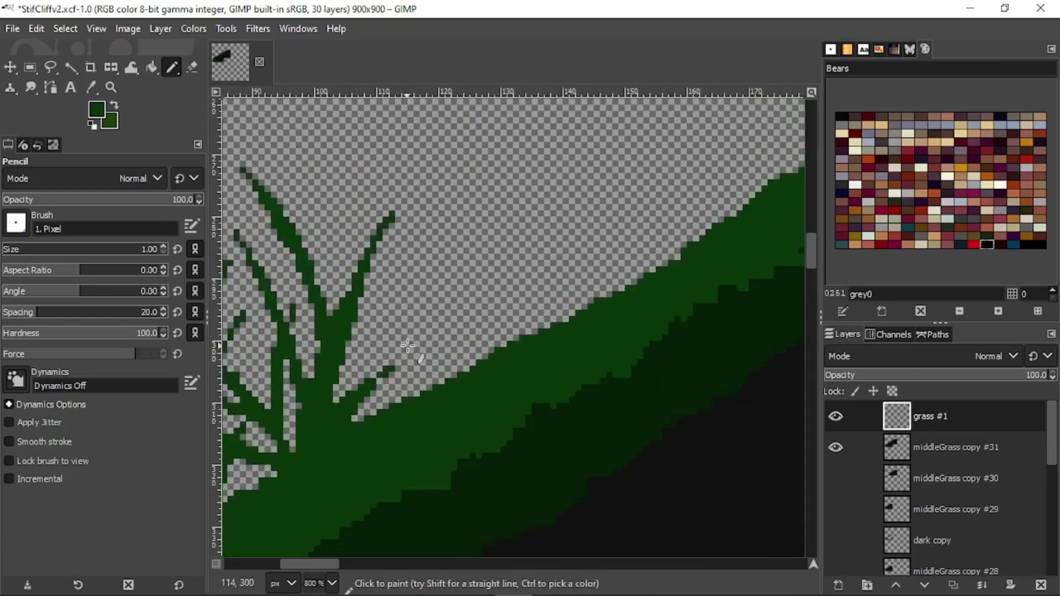
mouse_move(409, 390)
left_mouse_down()
mouse_move(362, 294)
mouse_move(422, 403)
left_mouse_up()
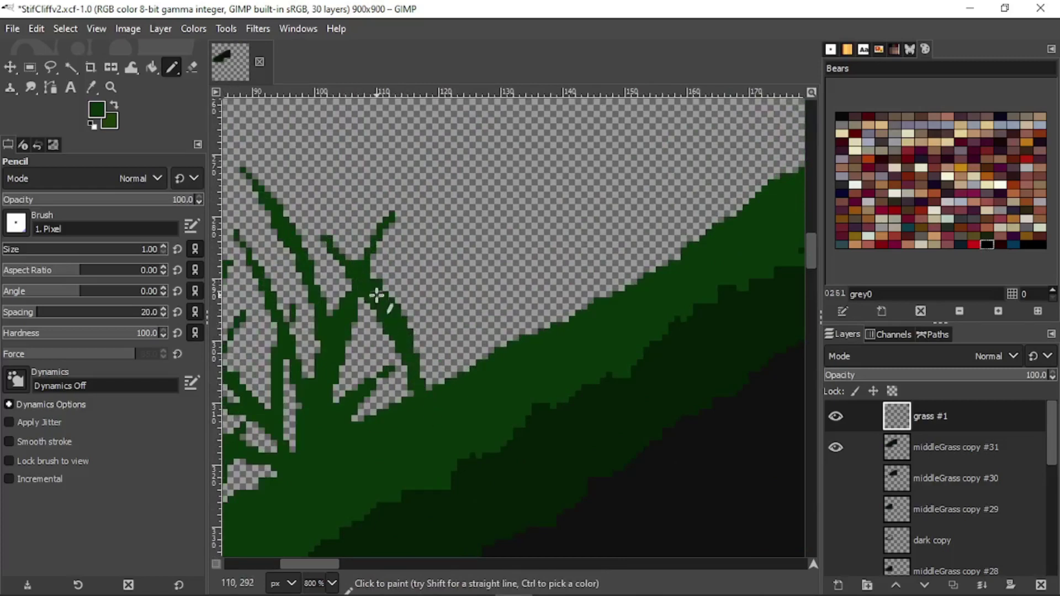
scroll(396, 303, "down", 1, "ctrl")
scroll(390, 304, "up", 2, "ctrl")
left_click_drag(393, 266, 446, 169)
left_click_drag(445, 169, 409, 276)
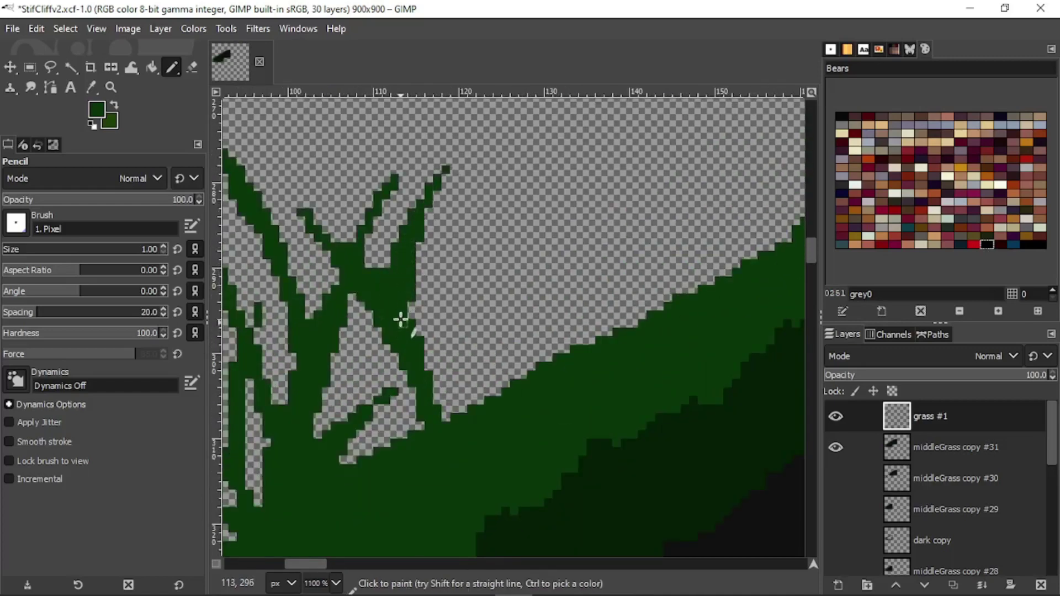
scroll(401, 319, "down", 2, "ctrl")
scroll(389, 333, "up", 2, "ctrl")
mouse_move(437, 380)
left_mouse_down()
mouse_move(374, 333)
mouse_move(437, 377)
left_mouse_up()
scroll(439, 379, "down", 3, "ctrl")
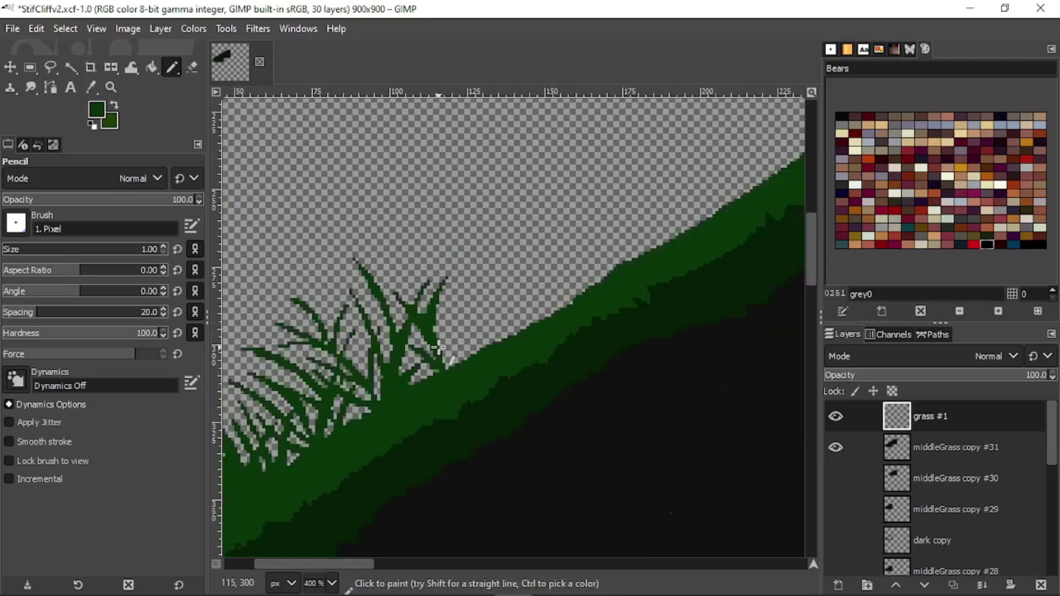
key("ctrl+z")
- Draw a long downhill-leaning blade crossing the tall uphill-leaning one, plus an upright blade beside it, and fill both in
scroll(435, 355, "up", 2, "ctrl")
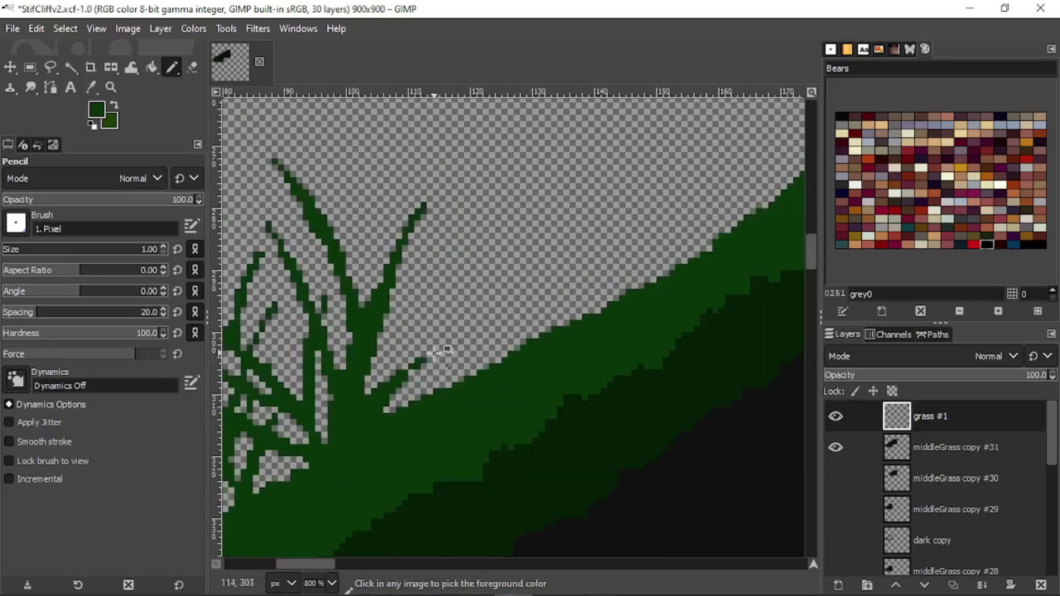
mouse_move(427, 371)
left_mouse_down()
mouse_move(307, 127)
mouse_move(373, 204)
left_mouse_up()
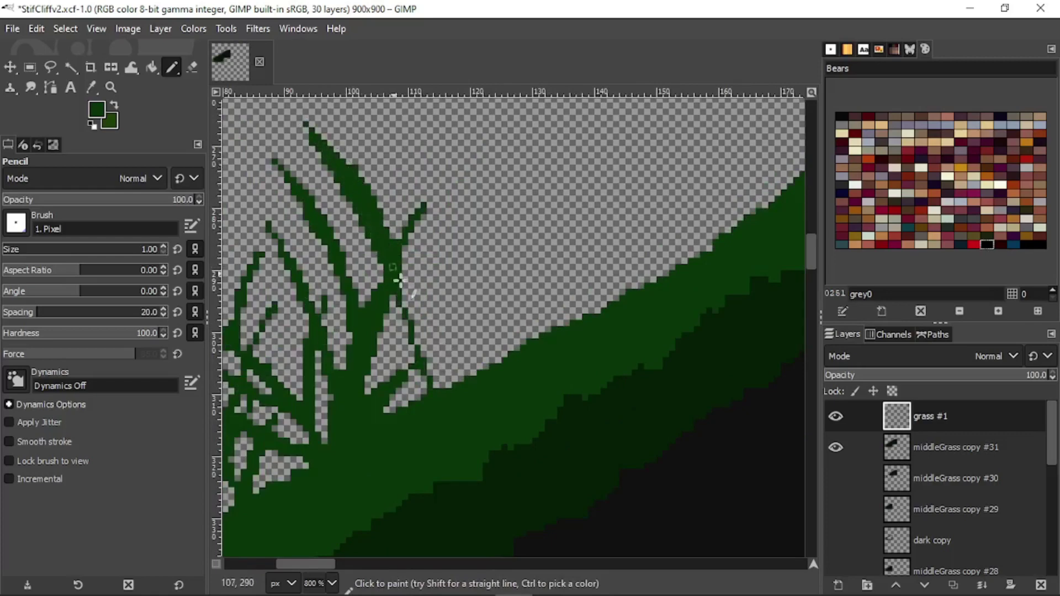
mouse_move(398, 285)
left_mouse_down()
mouse_move(425, 370)
mouse_move(460, 264)
mouse_move(443, 386)
left_mouse_up()
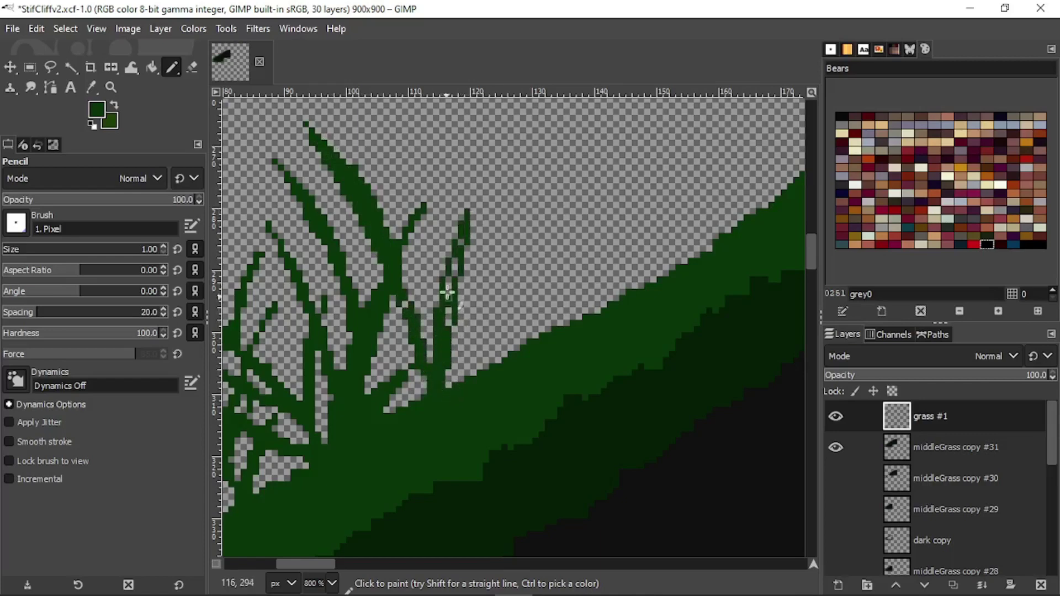
left_click_drag(457, 252, 461, 233)
scroll(426, 322, "down", 3, "ctrl")
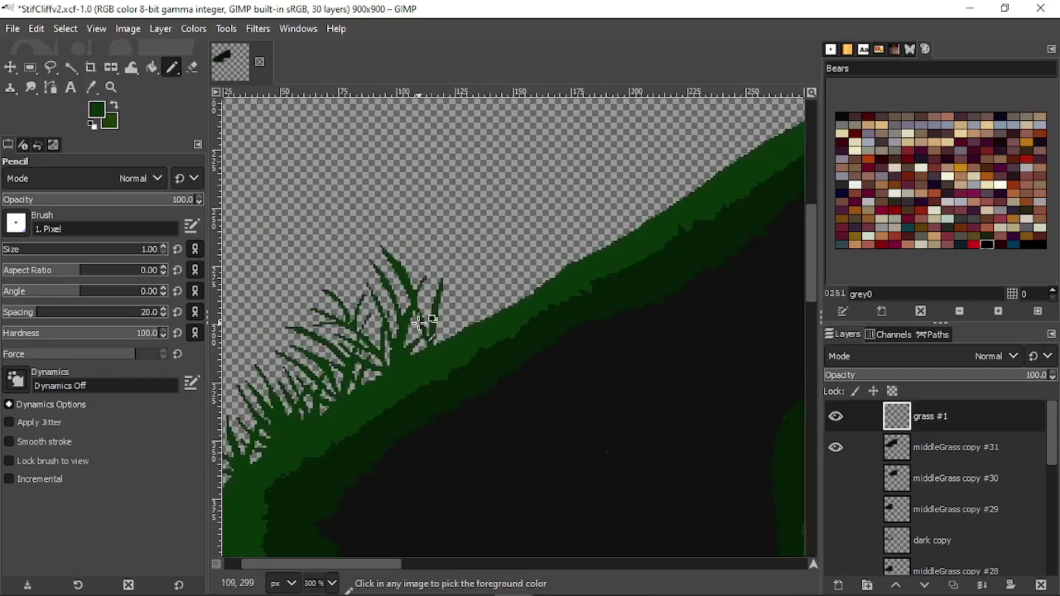
- Add small side shoots to the neighbouring blades and fill the remaining gaps in the upright blade
scroll(415, 322, "up", 3, "ctrl")
middle_click_drag(413, 324, 428, 270)
scroll(428, 270, "up", 1, "ctrl")
mouse_move(456, 267)
left_mouse_down()
mouse_move(485, 154)
mouse_move(456, 221)
left_mouse_up()
scroll(440, 228, "down", 2, "ctrl")
middle_click_drag(440, 229, 483, 334)
scroll(432, 282, "up", 2, "ctrl")
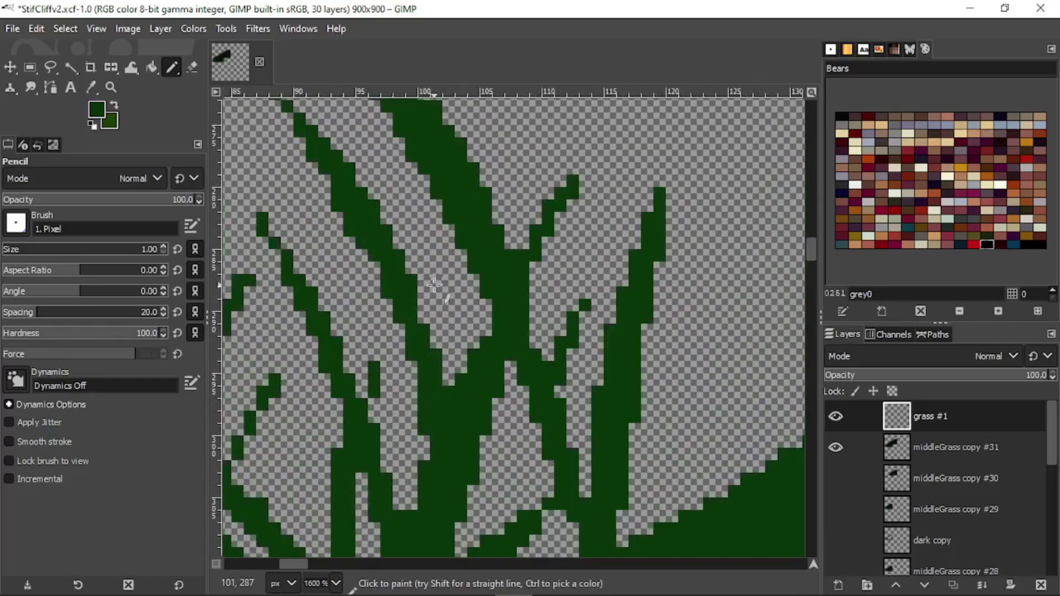
mouse_move(376, 267)
left_mouse_down()
mouse_move(334, 251)
mouse_move(367, 261)
left_mouse_up()
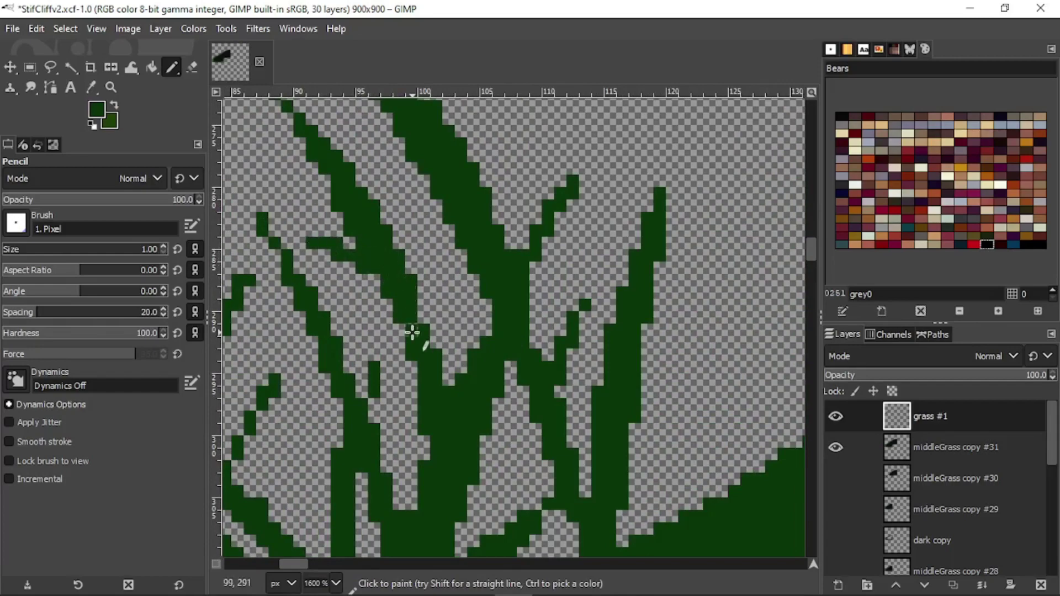
left_click_drag(413, 332, 438, 305)
scroll(438, 305, "down", 3, "ctrl")
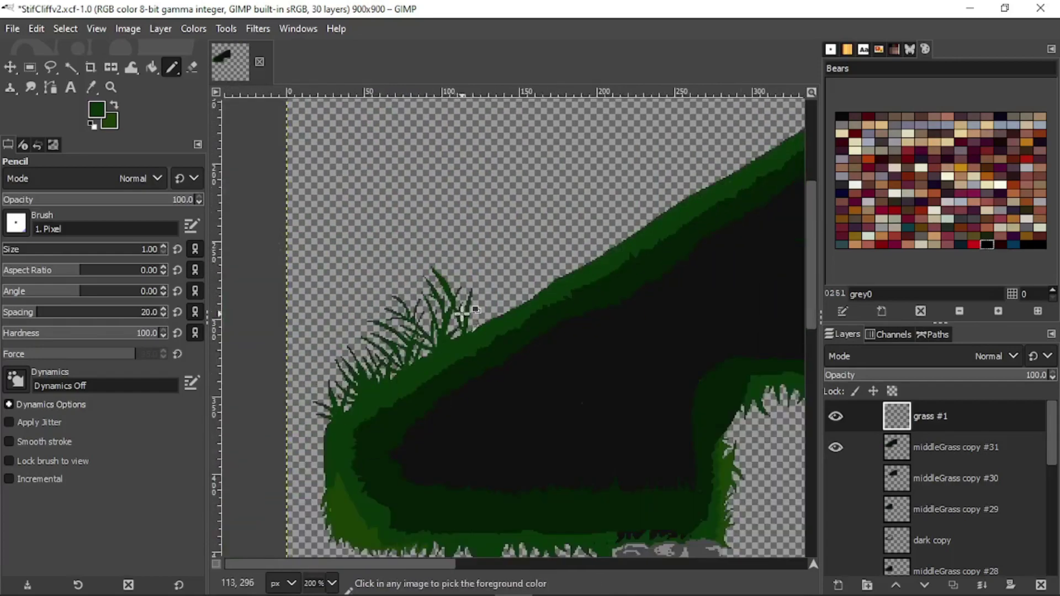
- Draw a short uphill-leaning blade past the upright one and a long blade arching downhill over the tuft, filling in the arching blade
scroll(462, 313, "up", 2, "ctrl")
mouse_move(489, 395)
left_mouse_down()
mouse_move(575, 277)
mouse_move(490, 402)
left_mouse_up()
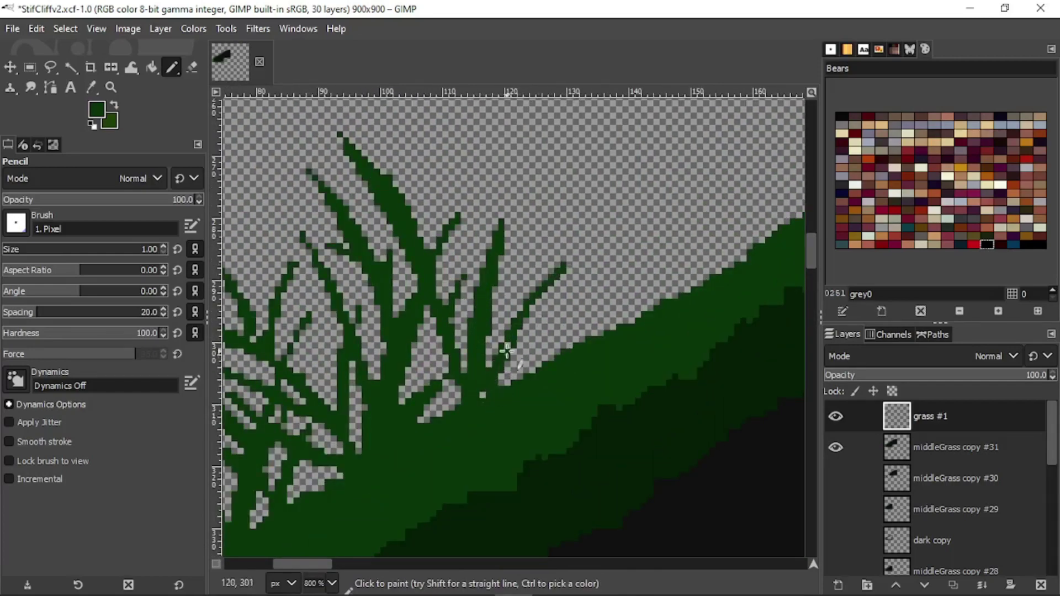
scroll(492, 340, "down", 2, "ctrl")
scroll(445, 364, "up", 1, "ctrl")
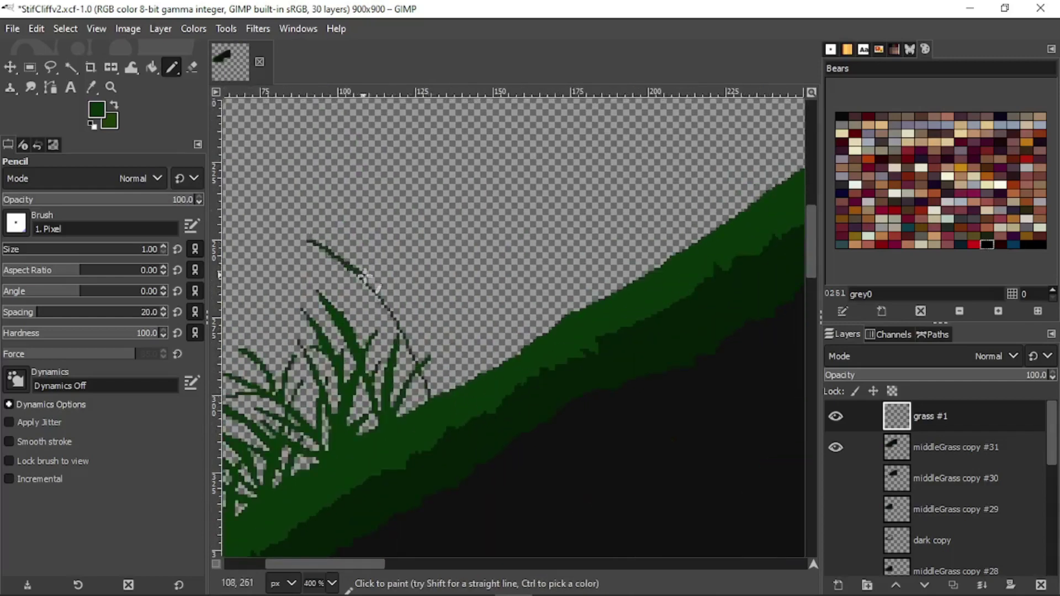
scroll(429, 398, "up", 3, "ctrl")
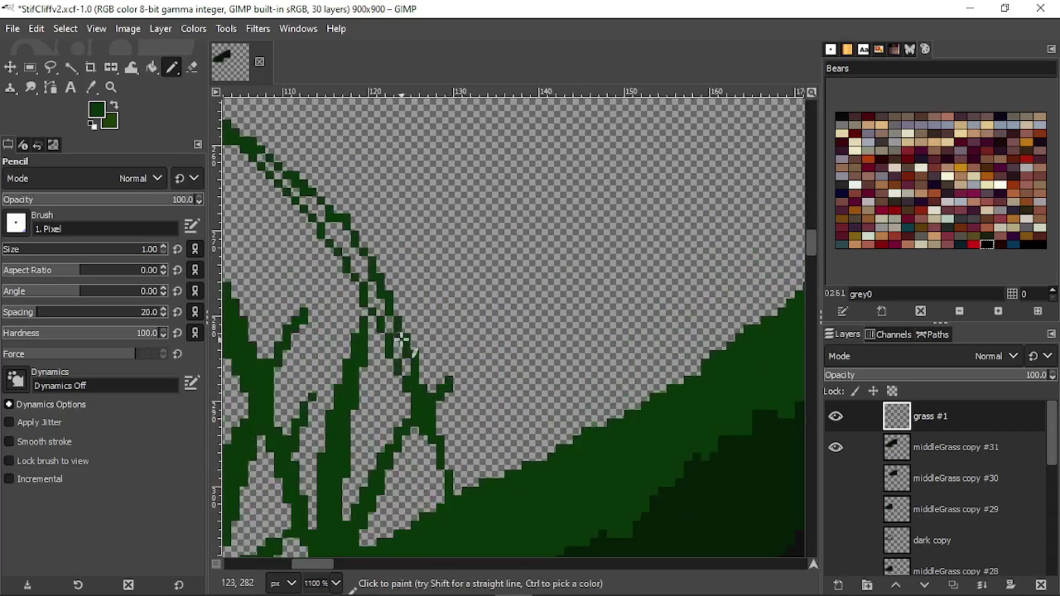
left_click_drag(398, 347, 351, 260)
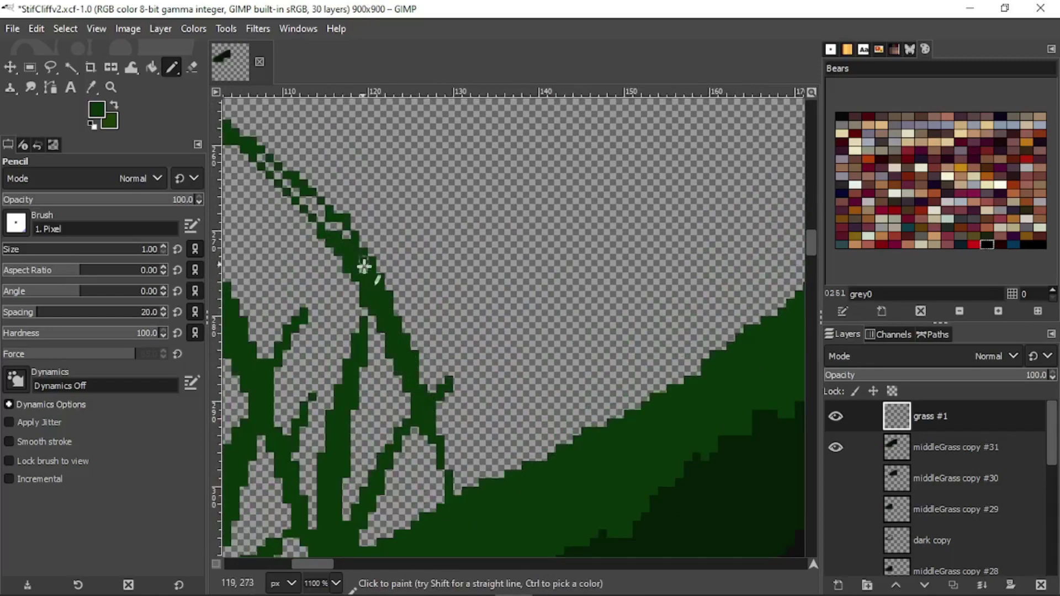
left_click_drag(324, 224, 298, 194)
middle_click_drag(327, 208, 433, 303)
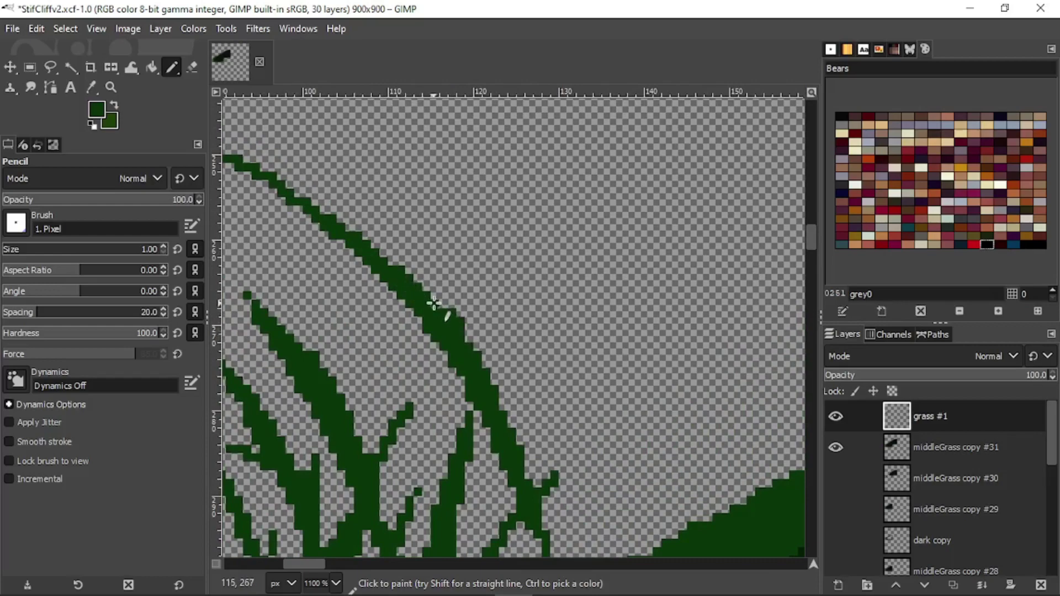
- Draw a very tall uphill-leaning blade rising from the base of the long arching blade and fill its outline solid green
scroll(434, 303, "down", 2, "ctrl")
mouse_move(488, 411)
left_mouse_down()
mouse_move(504, 253)
mouse_move(559, 146)
left_mouse_up()
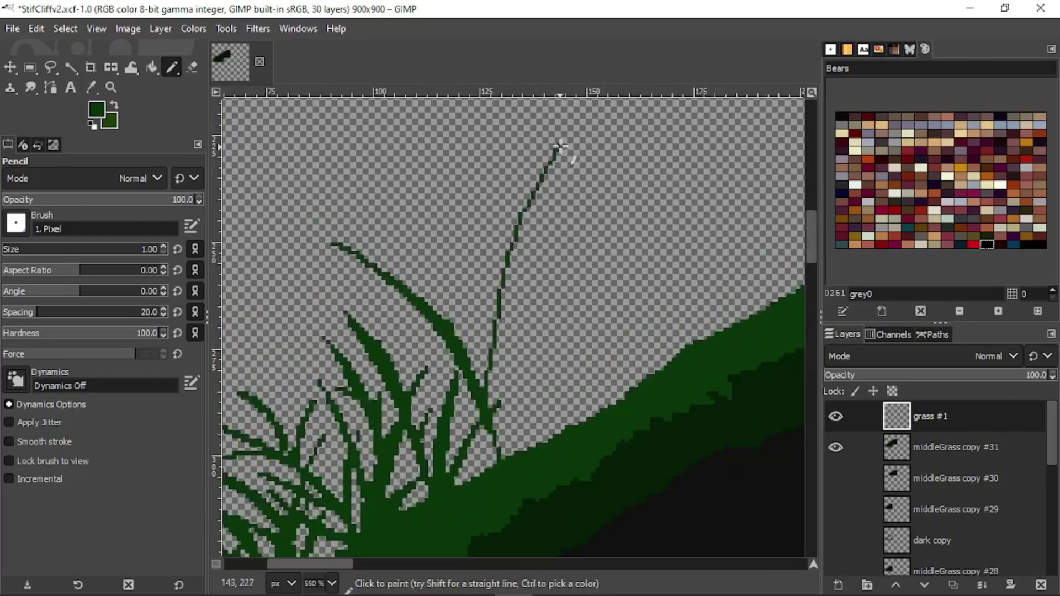
left_click_drag(528, 240, 495, 398)
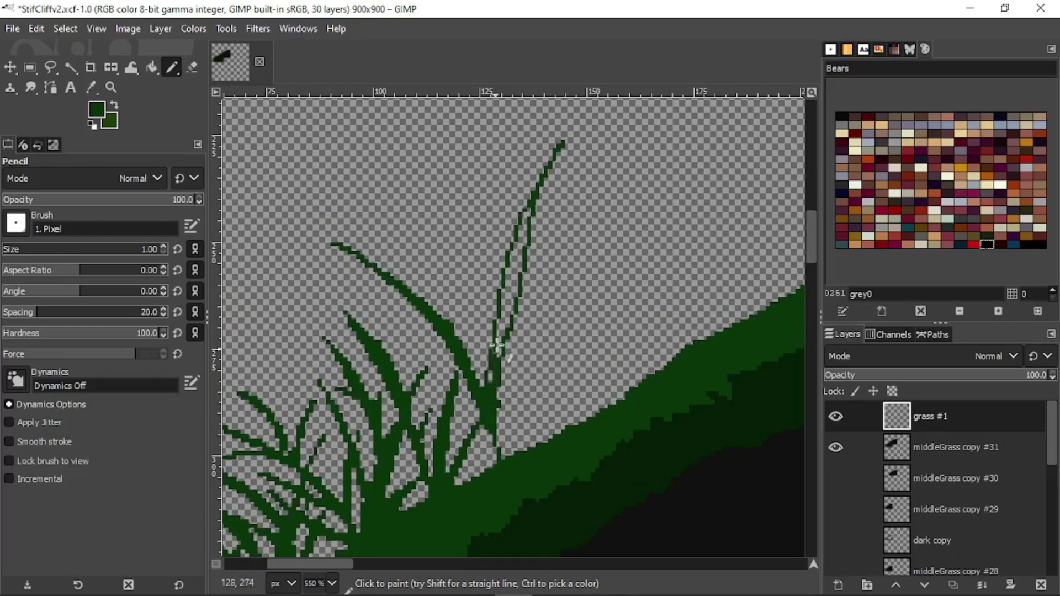
scroll(511, 272, "up", 2, "ctrl")
left_click_drag(542, 156, 505, 255)
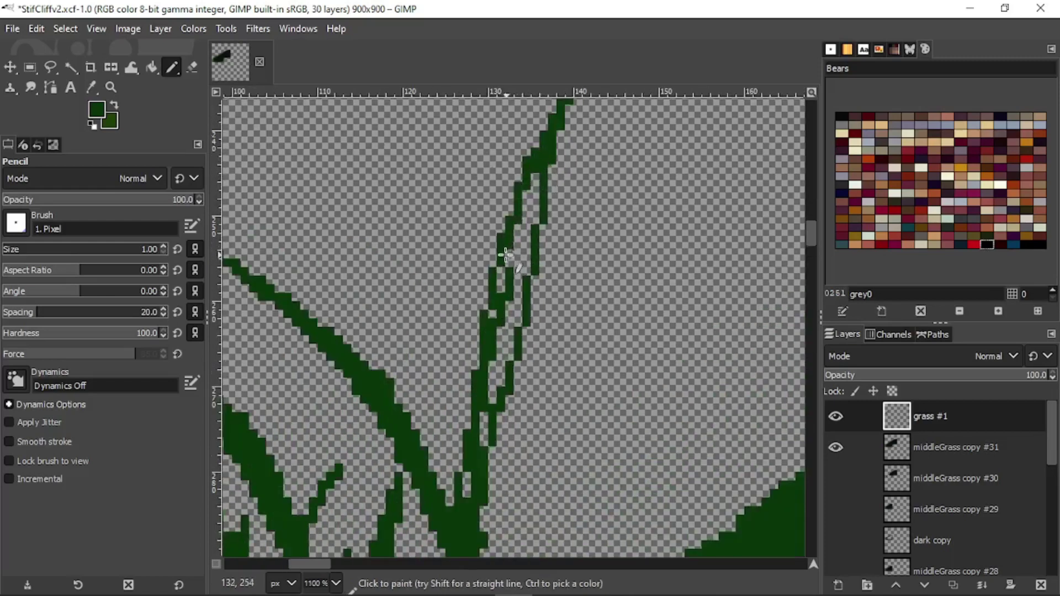
left_click_drag(529, 185, 514, 285)
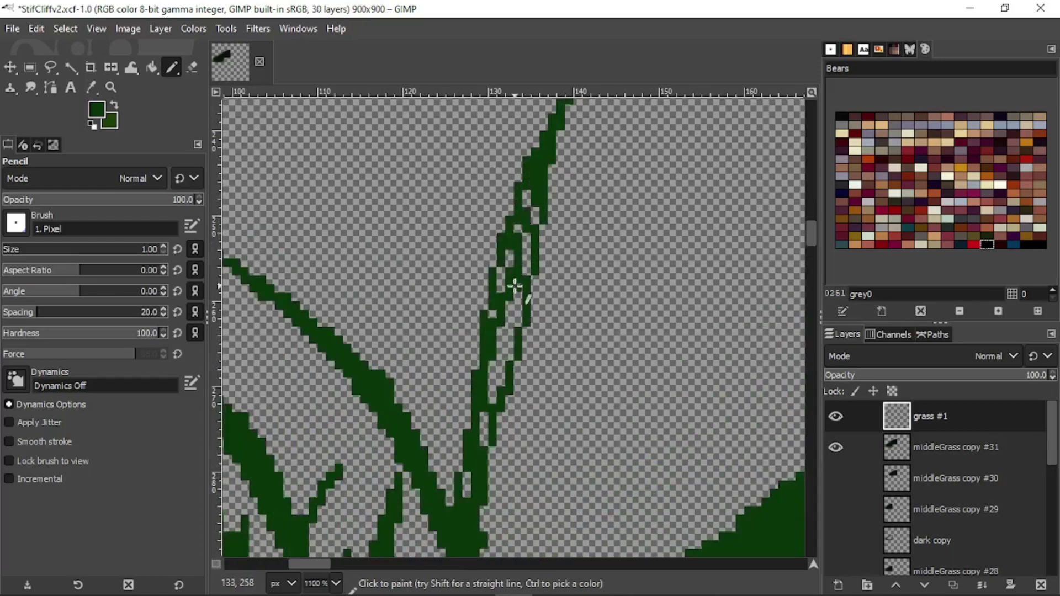
left_click_drag(498, 342, 514, 223)
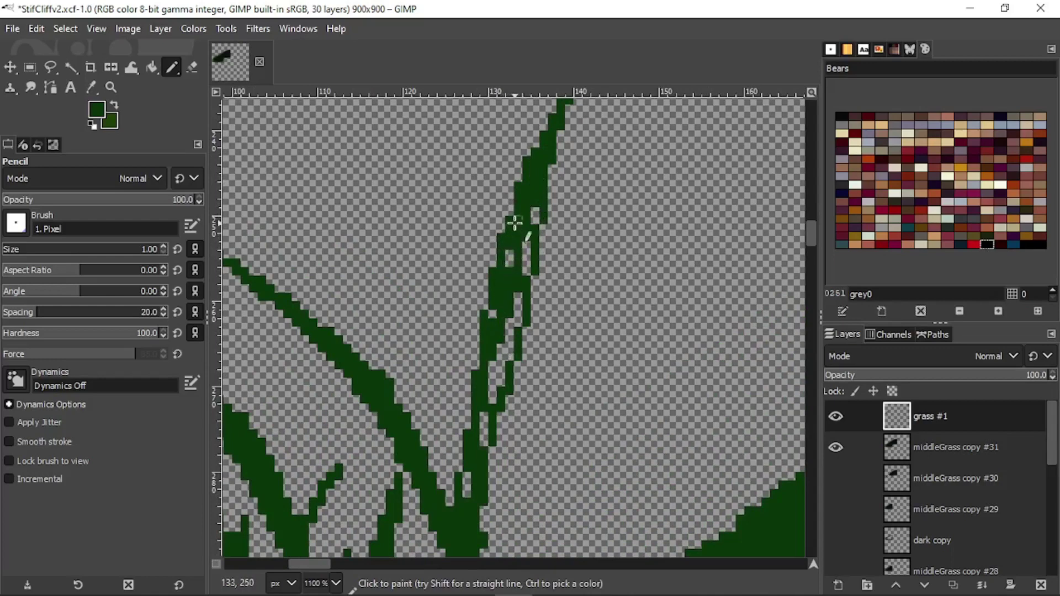
left_click_drag(469, 488, 490, 410)
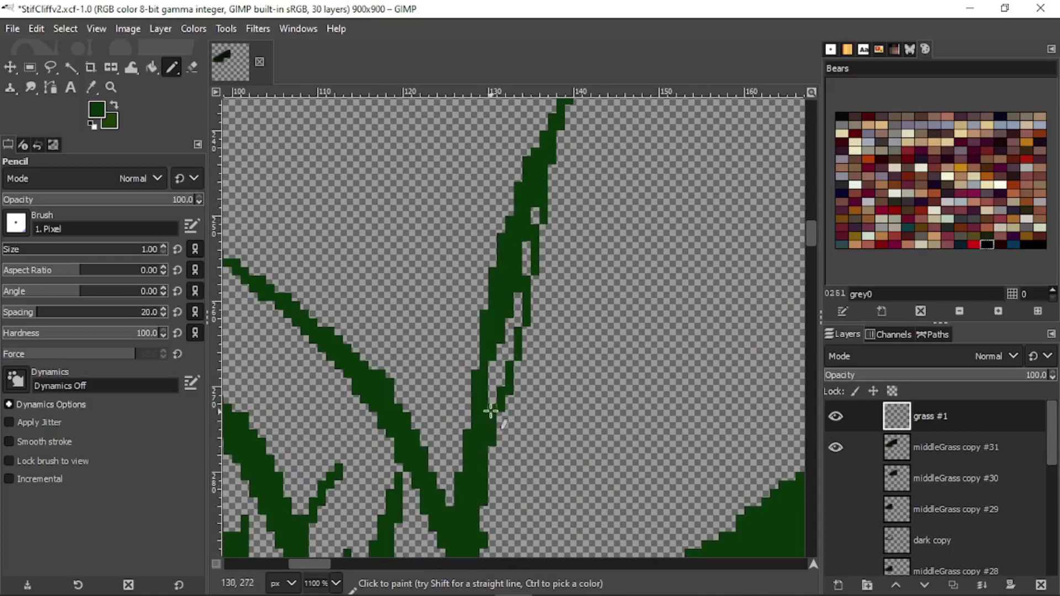
mouse_move(497, 358)
left_mouse_down()
mouse_move(504, 397)
mouse_move(512, 321)
left_mouse_up()
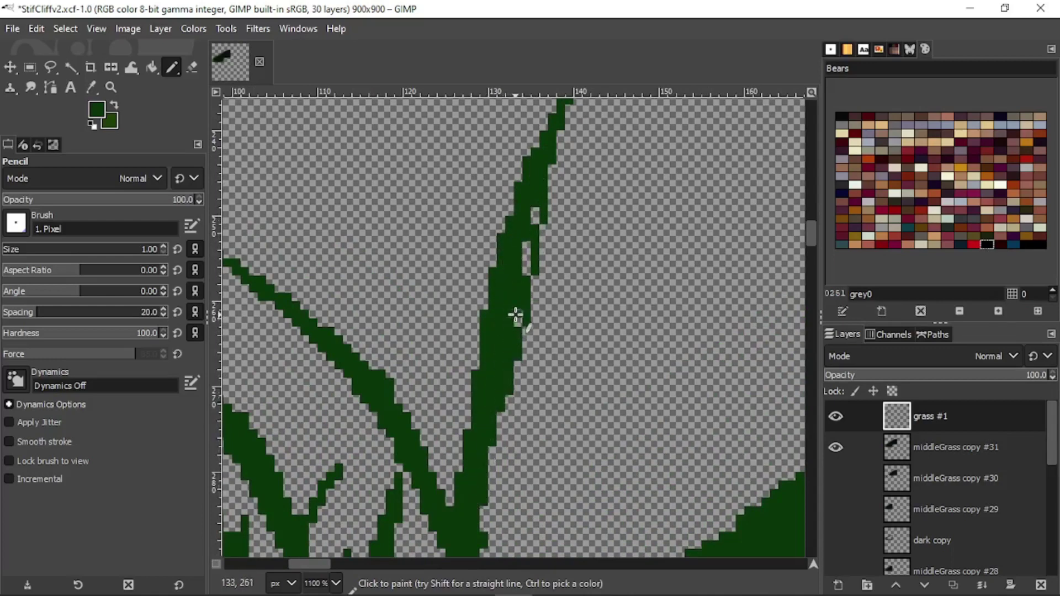
scroll(529, 255, "down", 3, "ctrl")
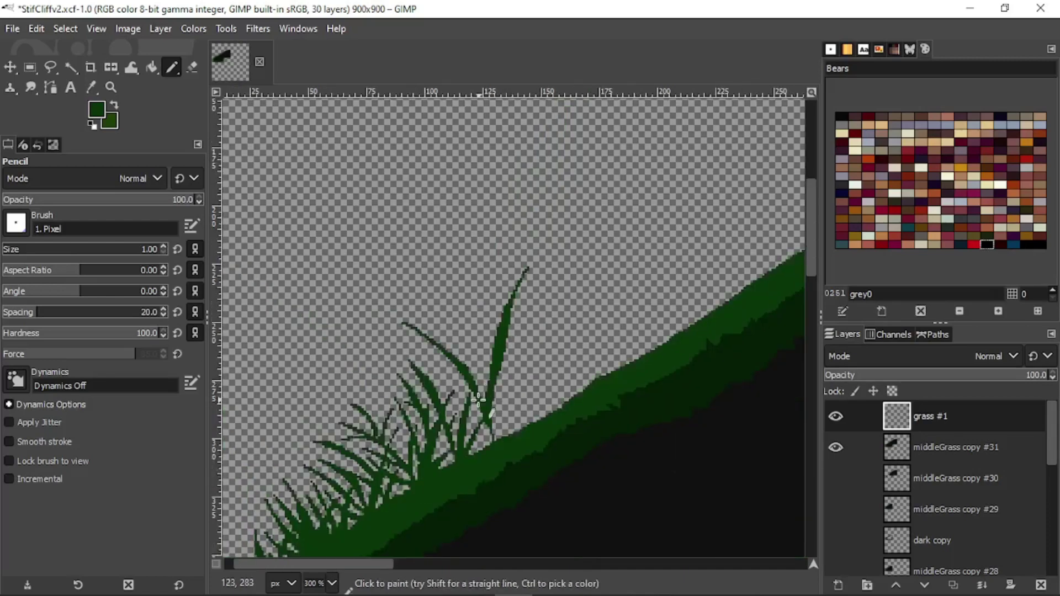
- Draw a second long downhill-leaning blade just above the arching one and fill in its gaps
scroll(524, 497, "up", 2, "ctrl")
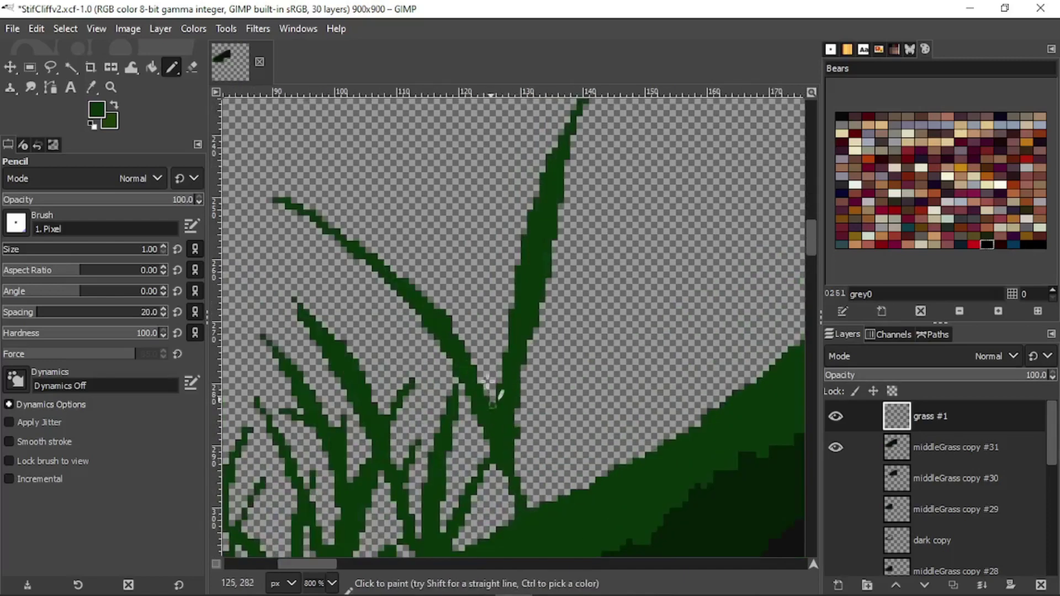
mouse_move(487, 381)
left_mouse_down()
mouse_move(369, 157)
mouse_move(457, 288)
left_mouse_up()
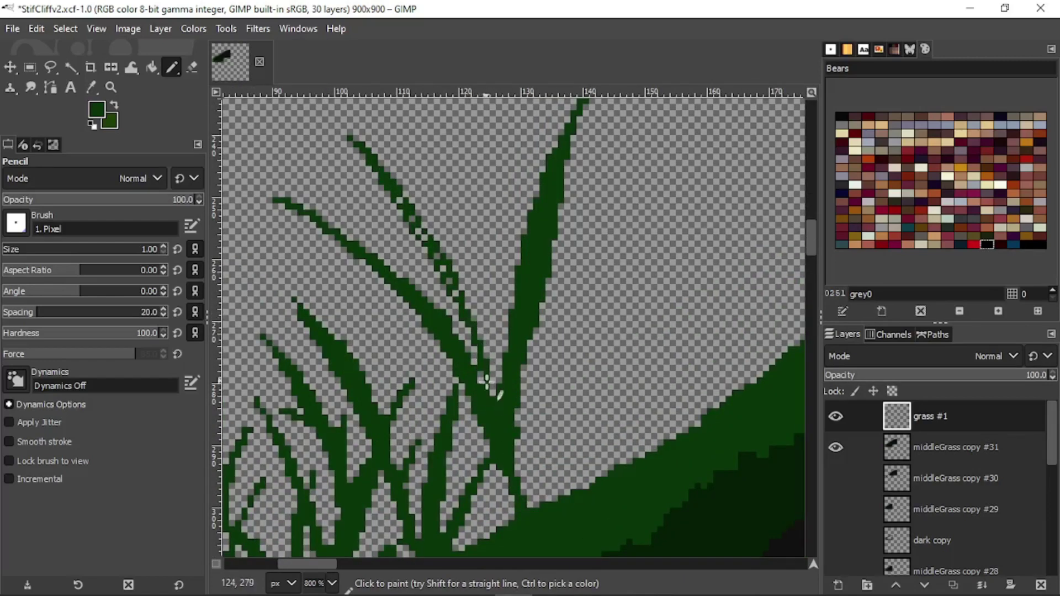
mouse_move(486, 380)
left_mouse_down()
mouse_move(413, 232)
mouse_move(342, 134)
left_mouse_up()
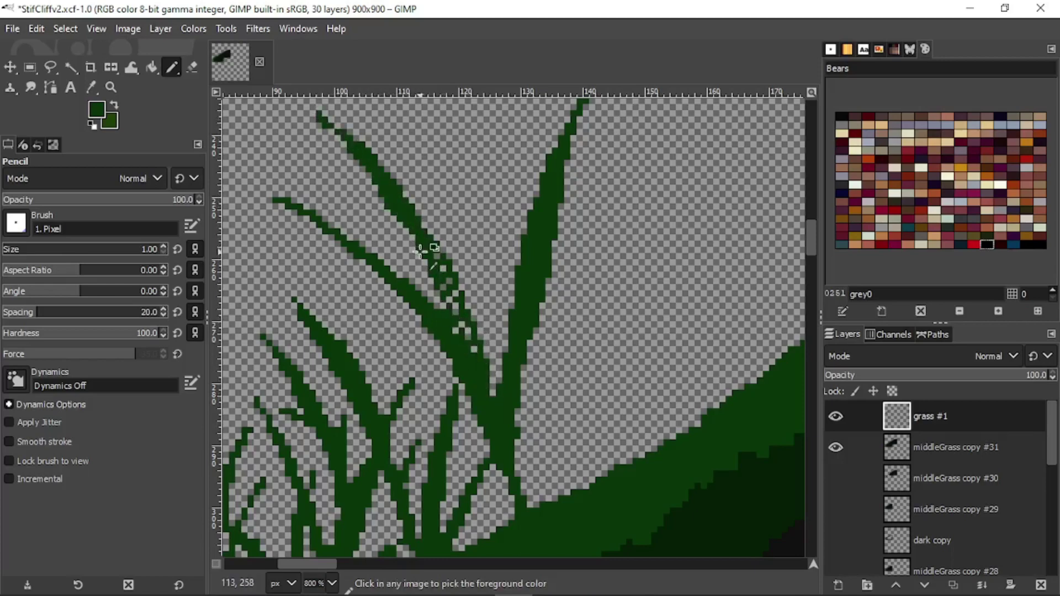
scroll(425, 243, "up", 3, "ctrl")
mouse_move(449, 246)
left_mouse_down()
mouse_move(531, 481)
mouse_move(539, 426)
mouse_move(580, 531)
mouse_move(506, 466)
mouse_move(561, 208)
mouse_move(603, 117)
left_mouse_up()
scroll(531, 454, "down", 4, "ctrl")
scroll(533, 448, "up", 2, "ctrl")
- Draw a tall blade curving uphill between the long downhill-leaning blades and the very tall one, and fill it in
scroll(613, 227, "down", 1, "ctrl")
scroll(541, 387, "down", 2, "ctrl")
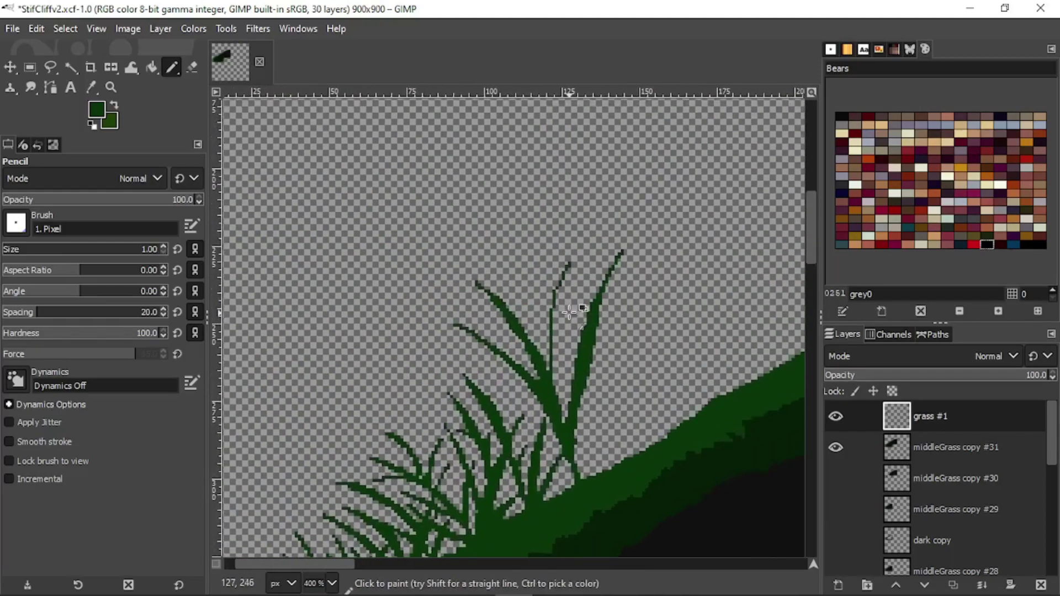
scroll(570, 298, "up", 2, "ctrl")
mouse_move(569, 241)
left_mouse_down()
mouse_move(632, 161)
mouse_move(585, 256)
mouse_move(559, 352)
left_mouse_up()
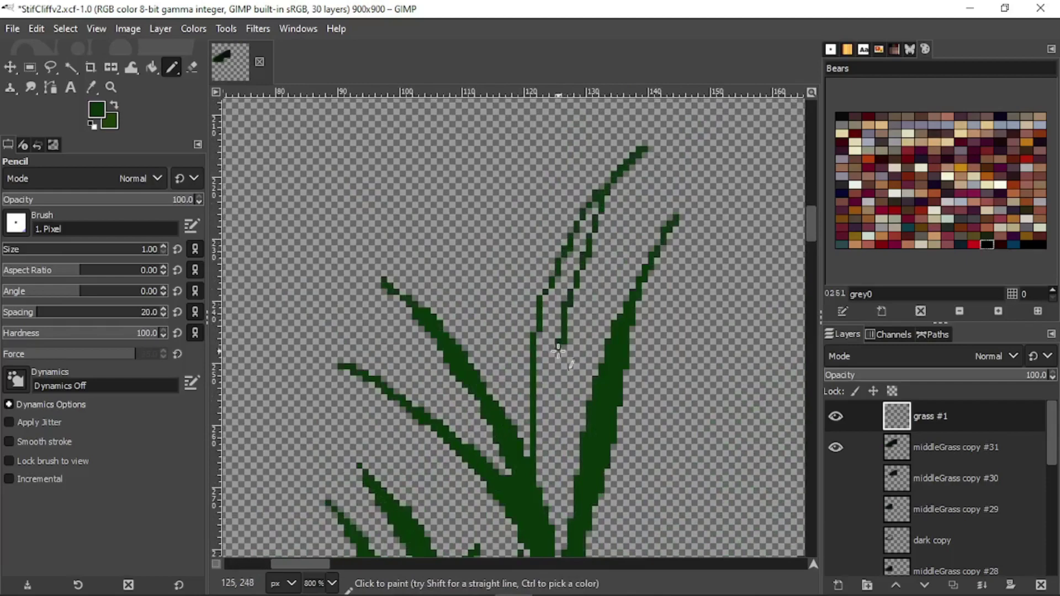
mouse_move(545, 342)
left_mouse_down()
mouse_move(535, 485)
mouse_move(539, 293)
mouse_move(581, 315)
mouse_move(563, 300)
mouse_move(541, 220)
mouse_move(599, 182)
left_mouse_up()
middle_click_drag(599, 182, 513, 355)
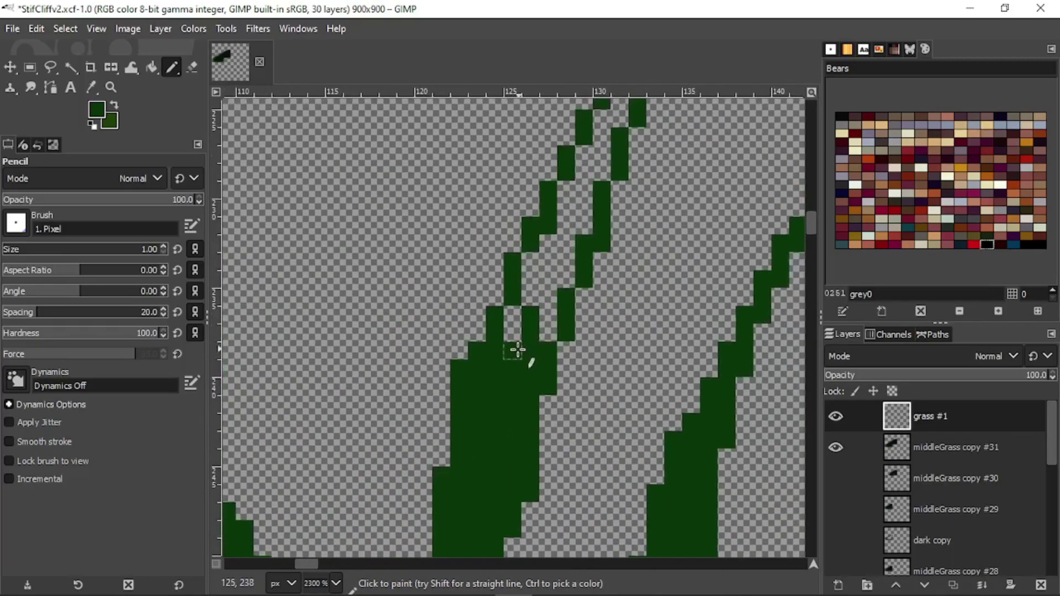
mouse_move(513, 355)
left_mouse_down()
mouse_move(544, 284)
mouse_move(530, 296)
mouse_move(562, 286)
mouse_move(568, 204)
mouse_move(607, 111)
left_mouse_up()
middle_click_drag(607, 111, 553, 276)
left_click_drag(553, 277, 580, 250)
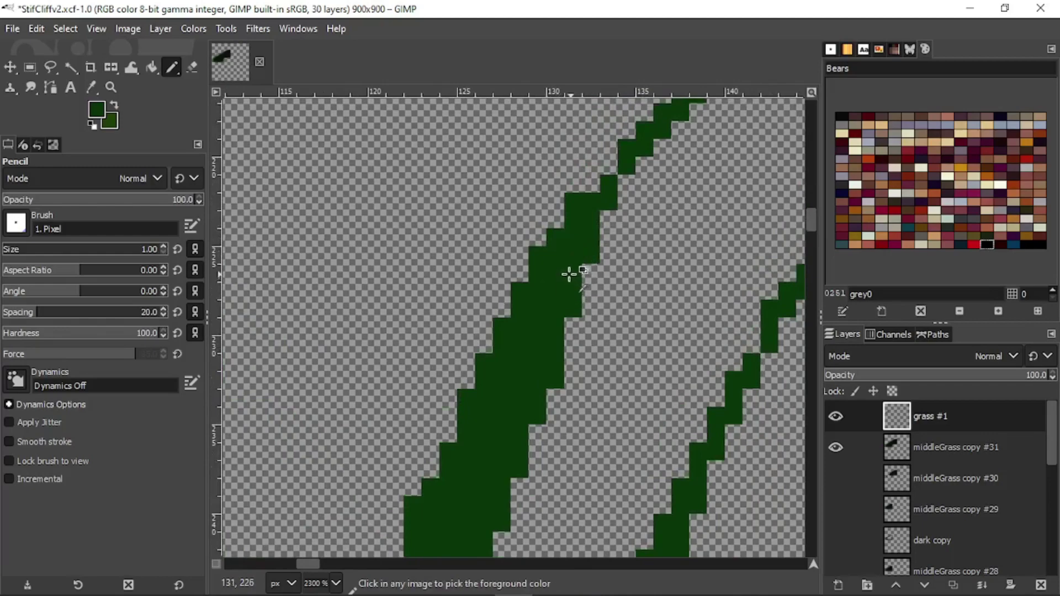
- Draw a shorter downhill-leaning blade below the long arching one on the tall clump, fill it in and save the image
scroll(568, 274, "down", 6, "ctrl")
scroll(563, 345, "up", 4, "ctrl")
middle_click_drag(555, 426, 550, 205)
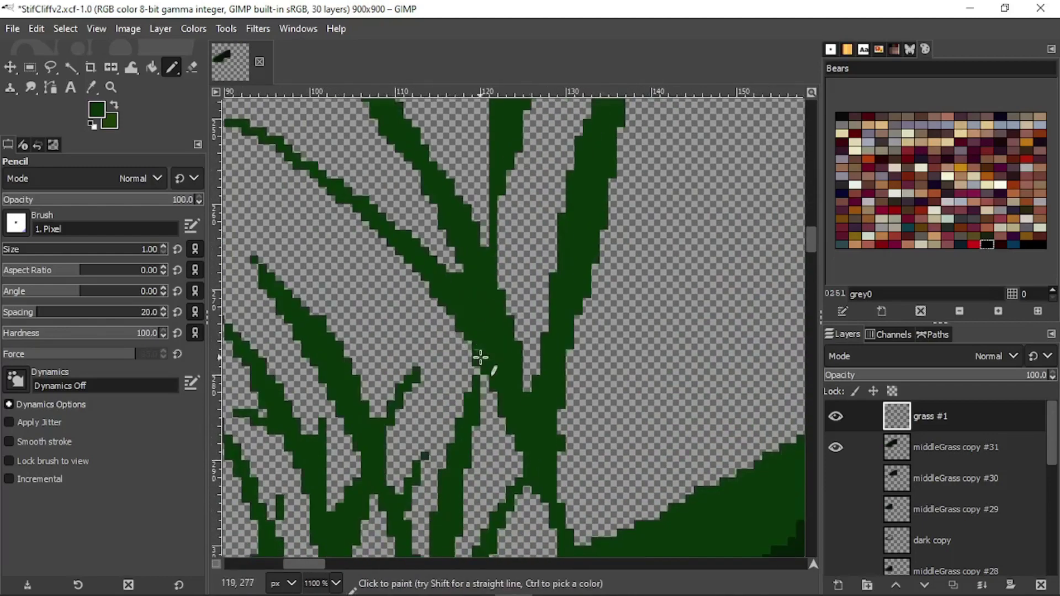
mouse_move(473, 355)
left_mouse_down()
mouse_move(265, 226)
mouse_move(396, 276)
mouse_move(466, 350)
mouse_move(378, 274)
mouse_move(308, 243)
mouse_move(437, 313)
left_mouse_up()
scroll(440, 329, "down", 7, "ctrl")
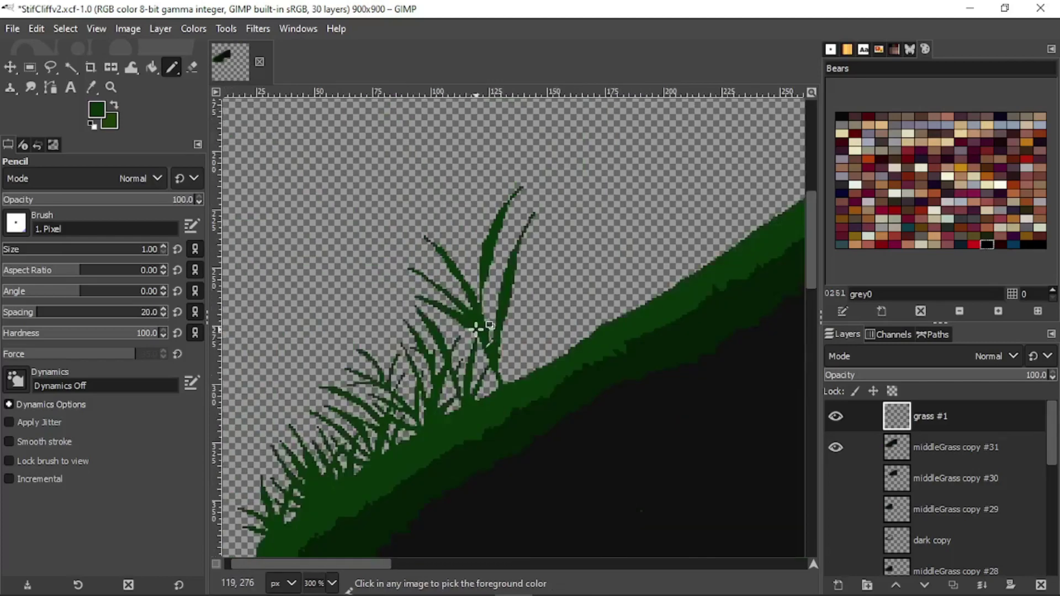
key("ctrl+s")
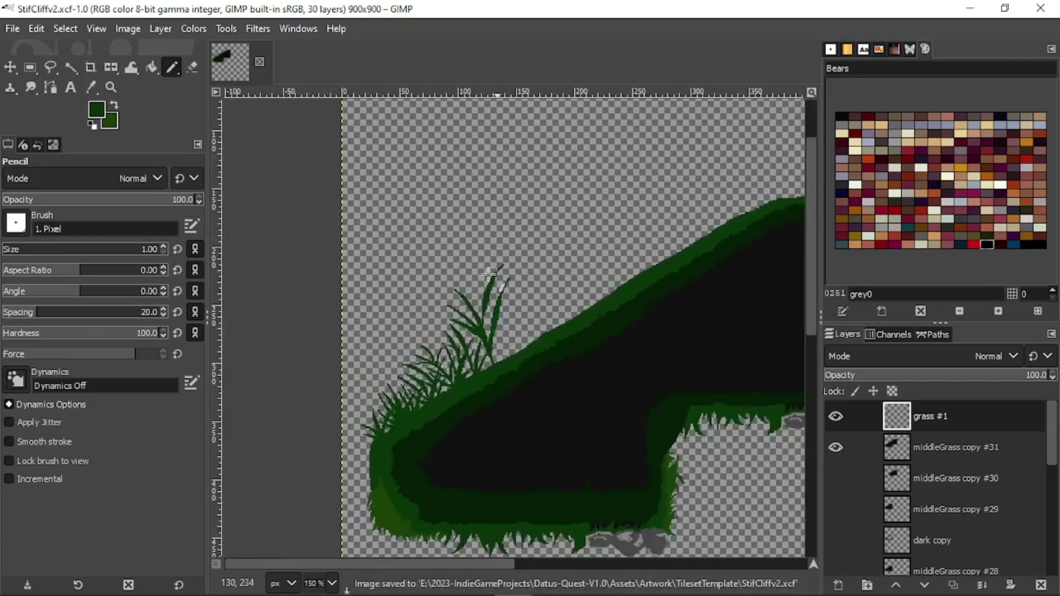
- Export the updated cliff tileset image, switch to Unity and move the character on the slope to check the grass blades
left_click(12, 28)
left_click(92, 281)
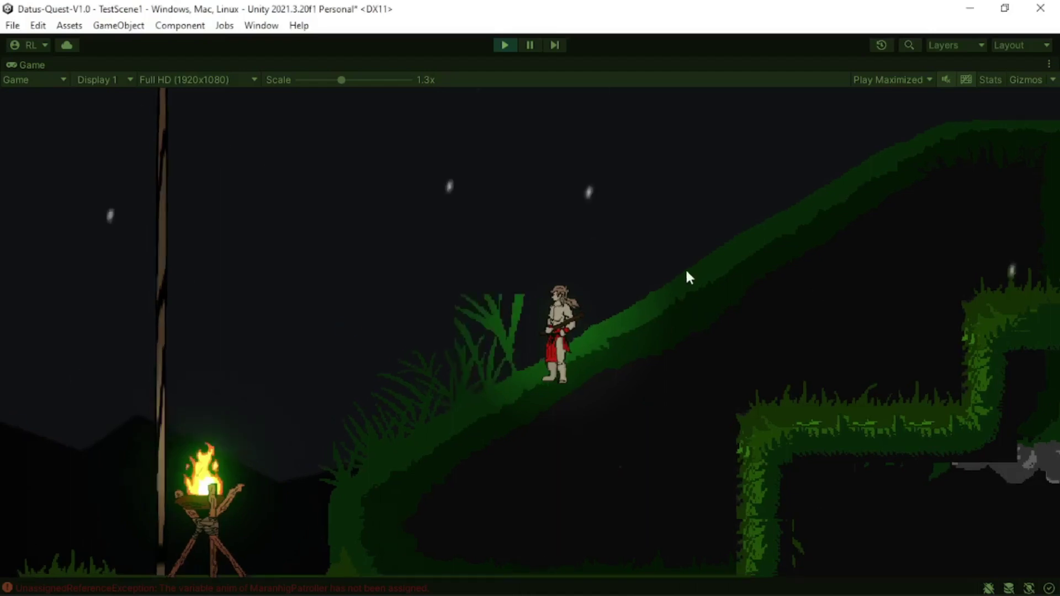
key("d")
key("a")
key("space")
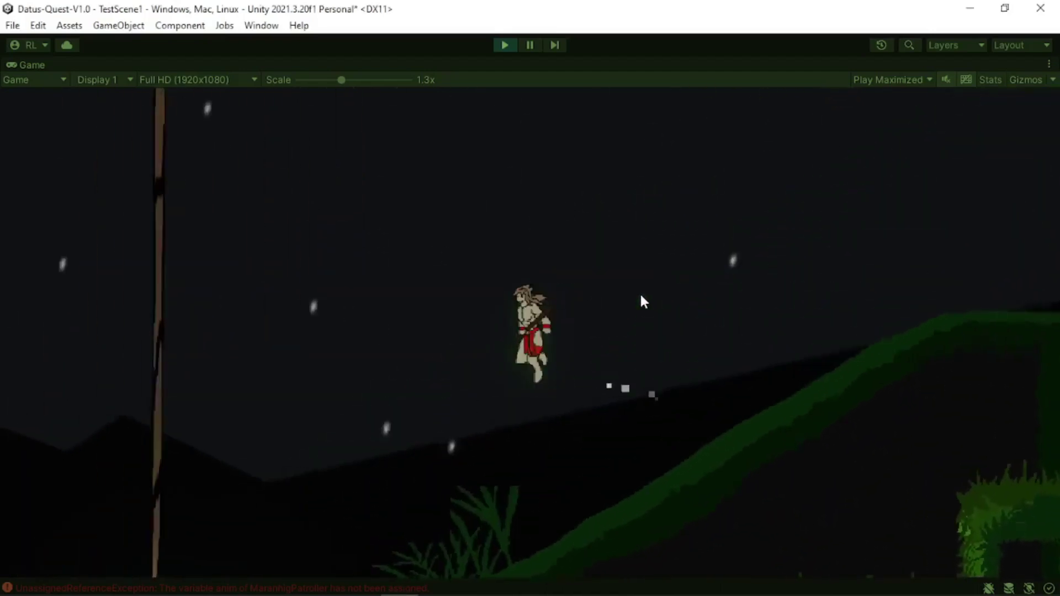
left_click(543, 292)
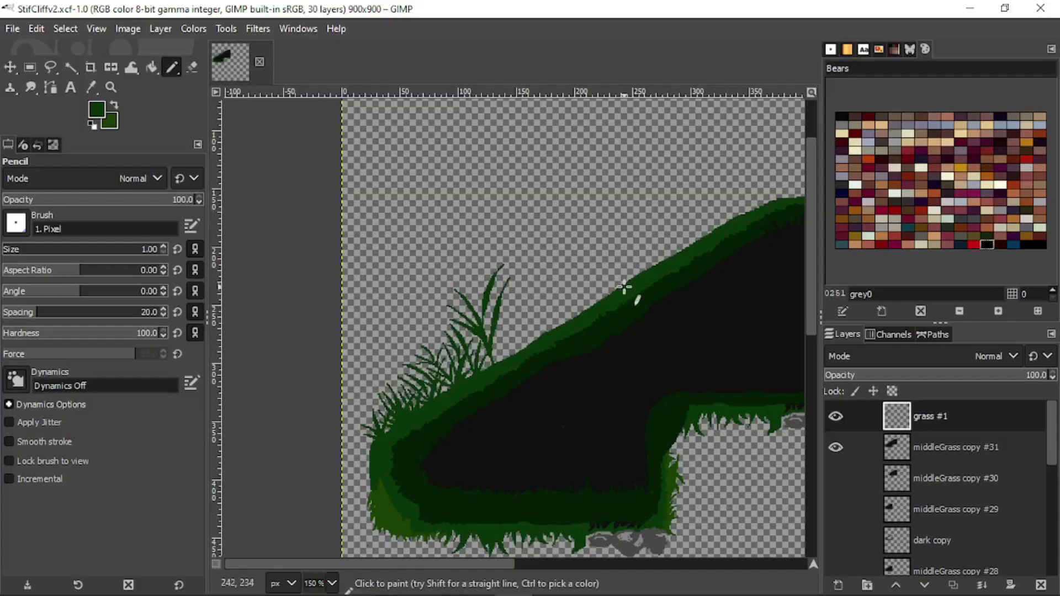
- Run the character up and down the slope in the Unity game again, then pause and stop play mode
scroll(557, 284, "down", 3, "ctrl")
scroll(543, 297, "up", 3, "ctrl")
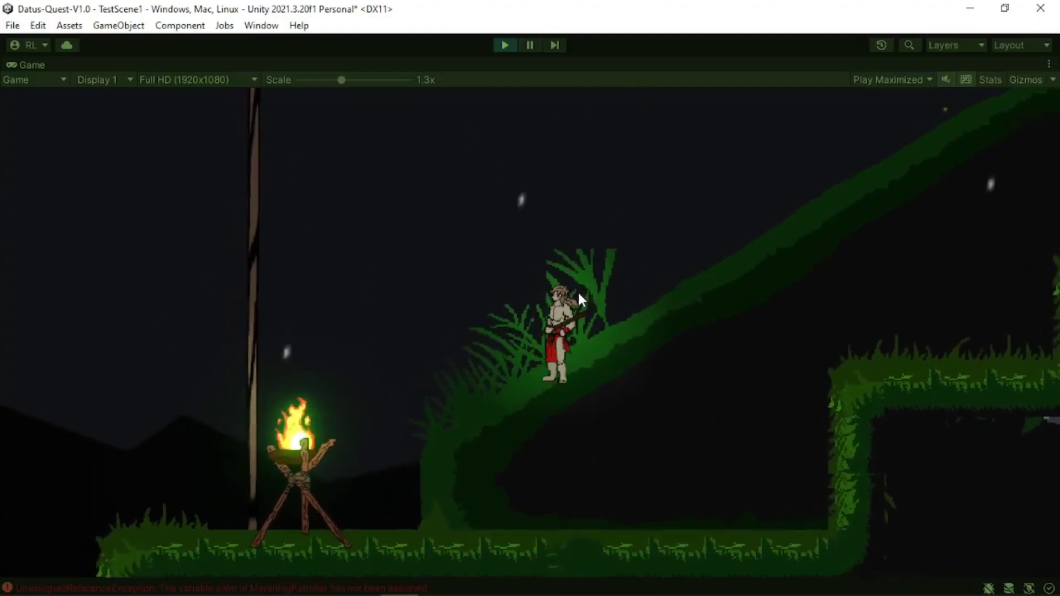
key("d")
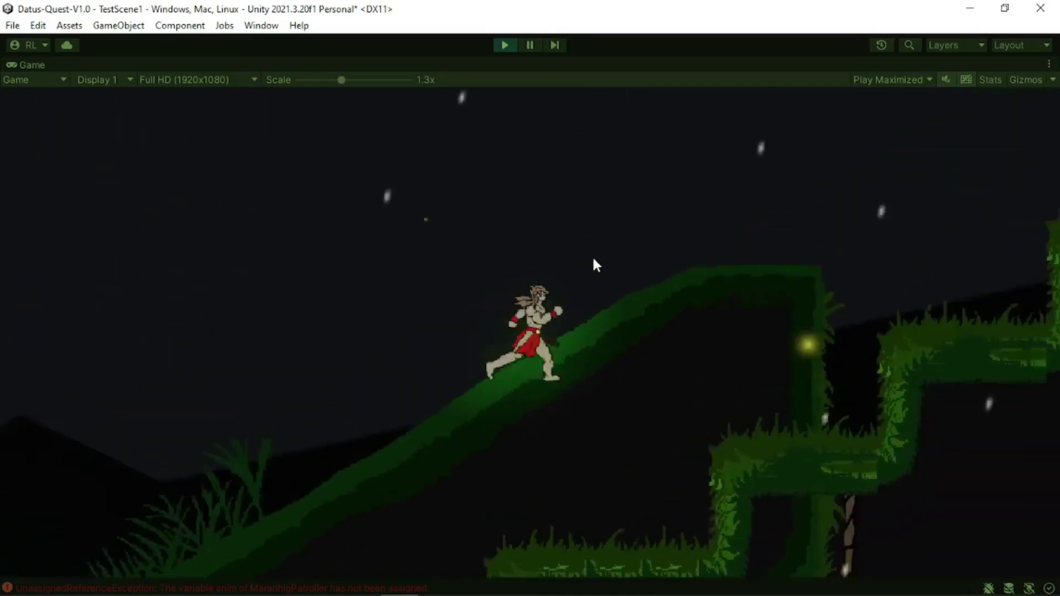
key("a")
key("space")
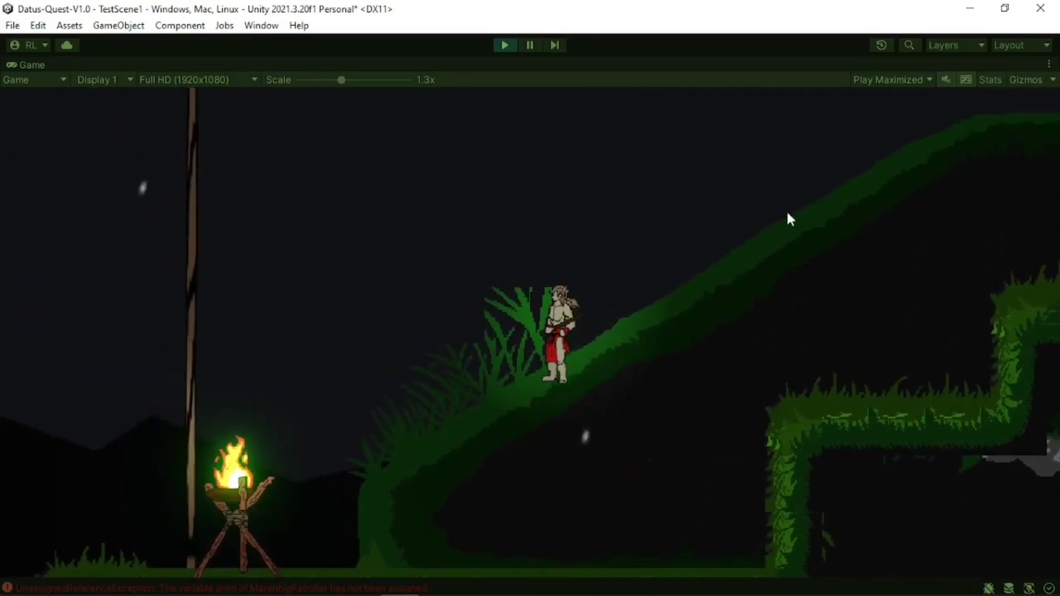
left_click(530, 45)
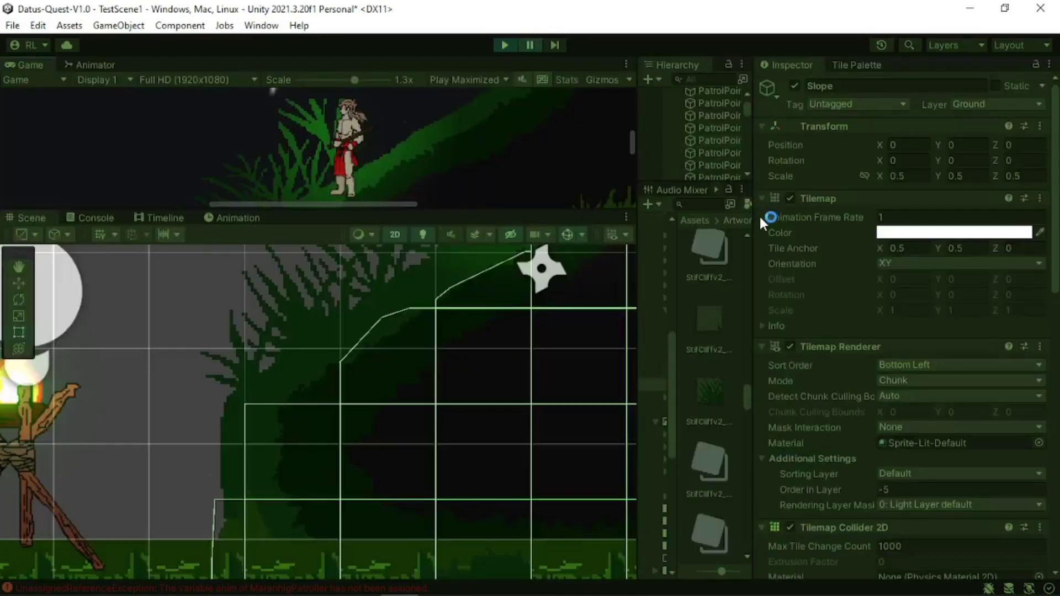
left_click(504, 45)
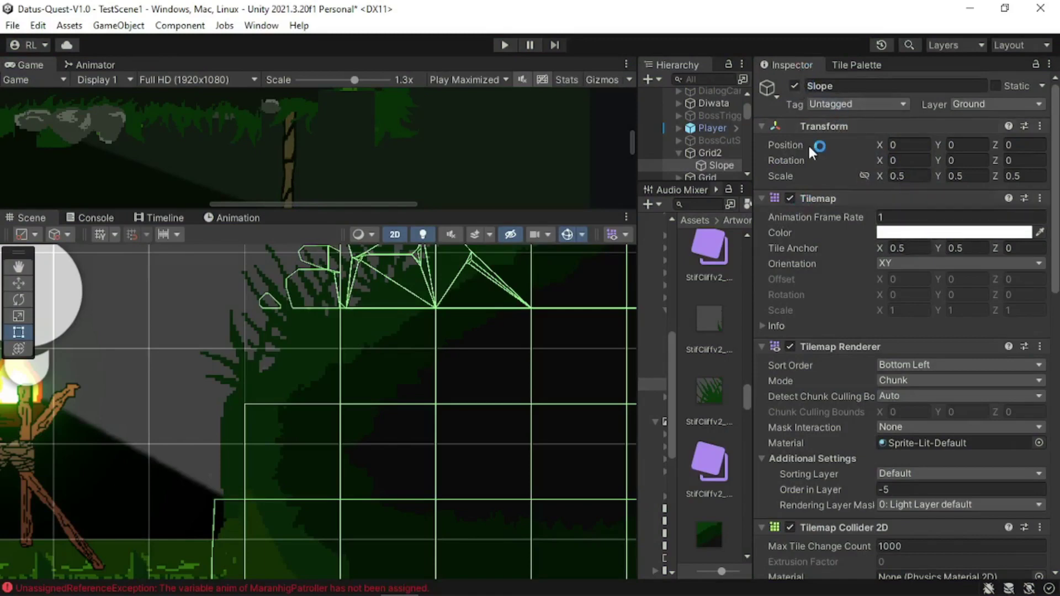
- Open the StifCliffv2 texture in the Sprite Editor and inspect the slice grid around the tall grass blades
left_click(725, 164)
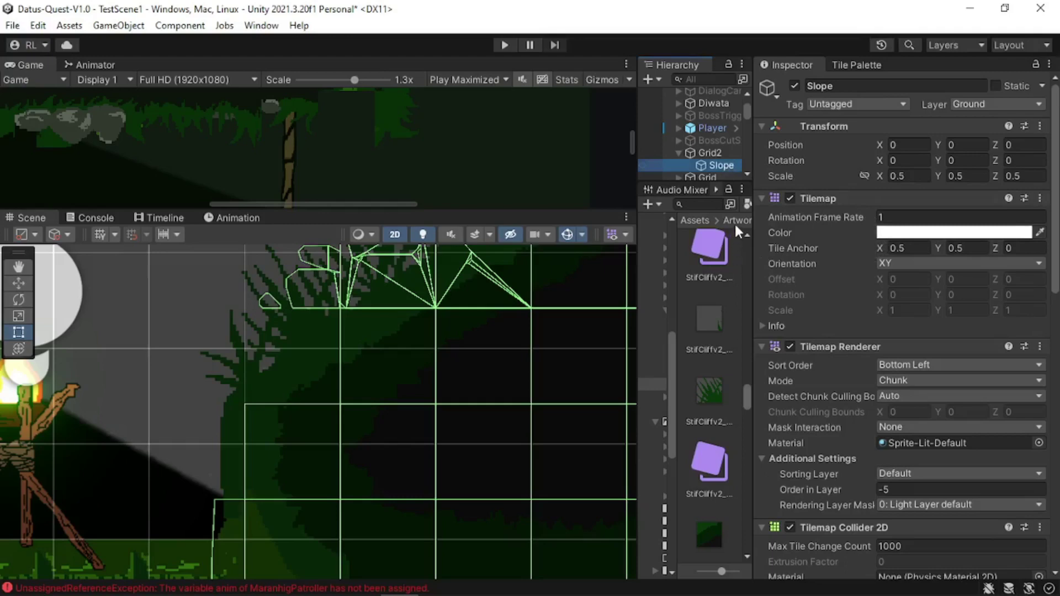
left_click_drag(754, 232, 778, 232)
left_click(771, 221)
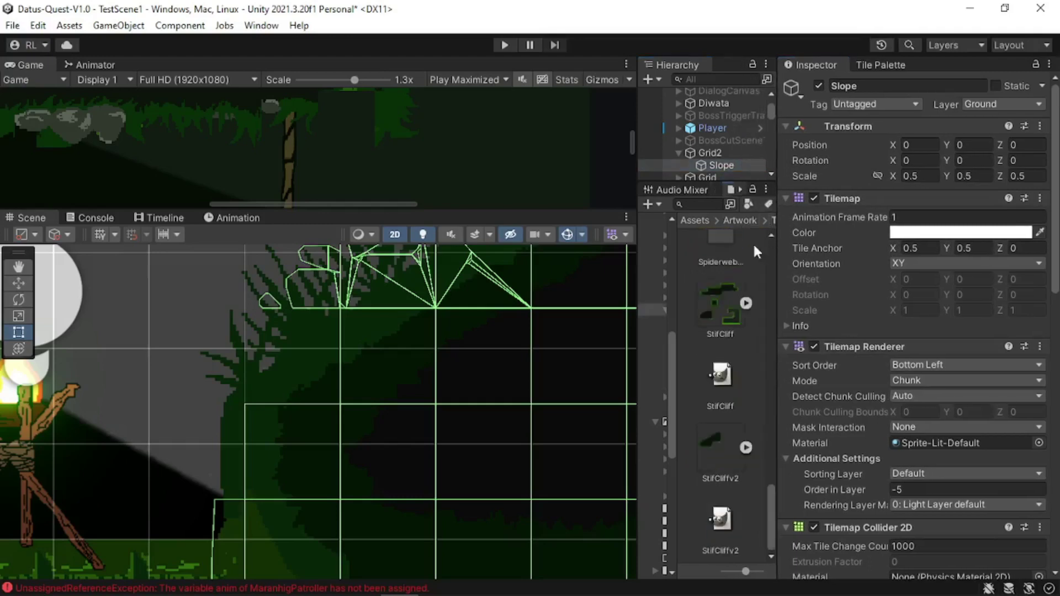
left_click(721, 456)
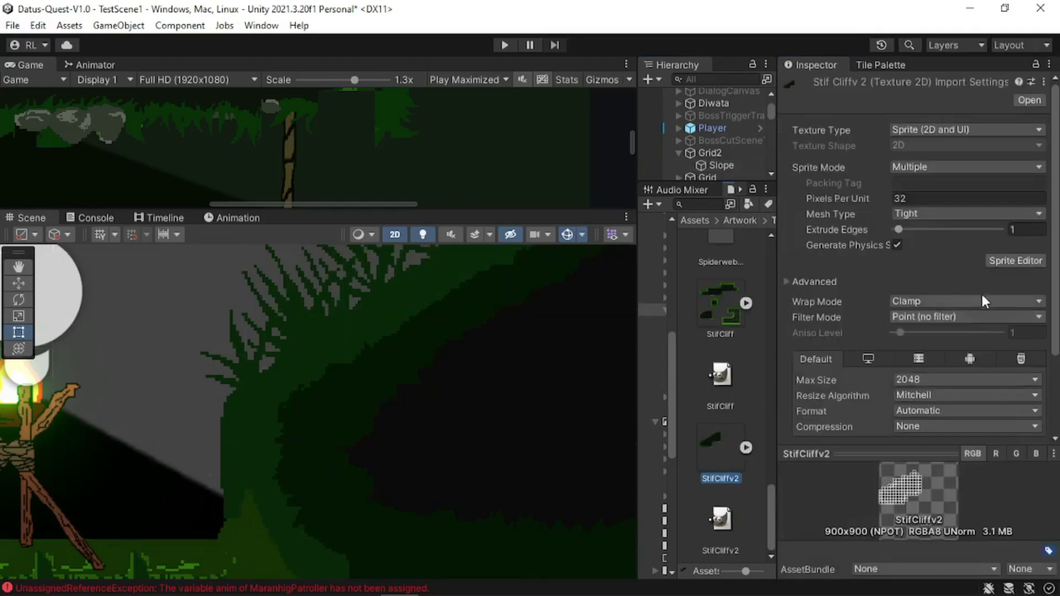
left_click(1014, 260)
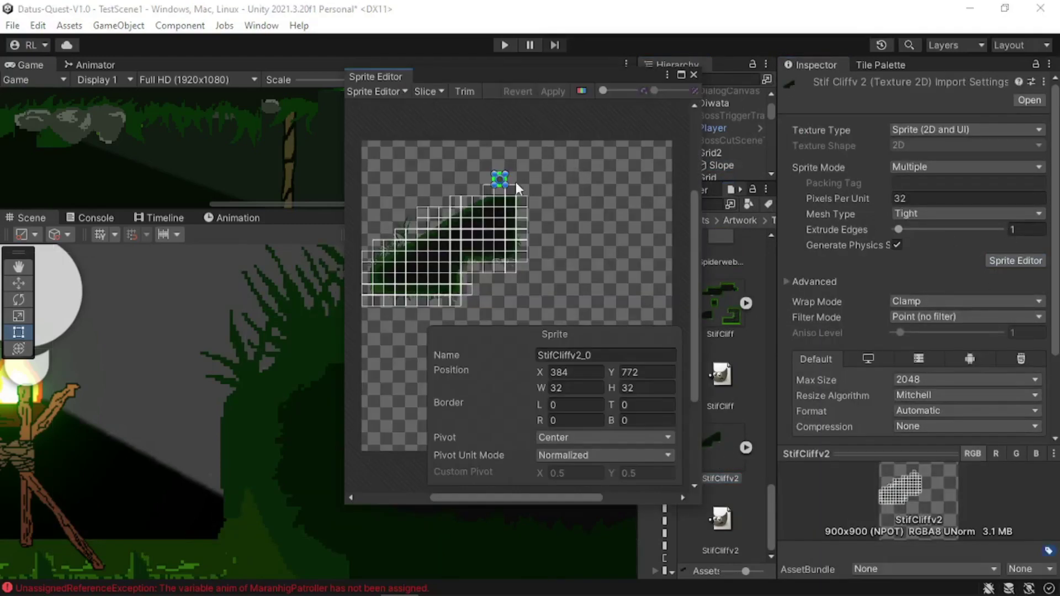
scroll(406, 227, "up", 5)
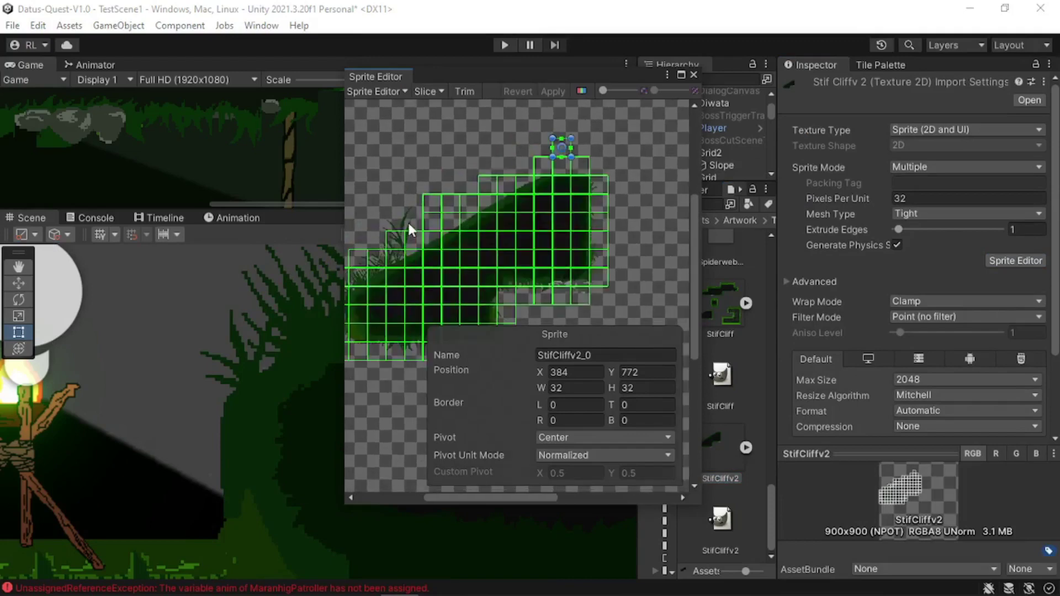
scroll(407, 229, "up", 2)
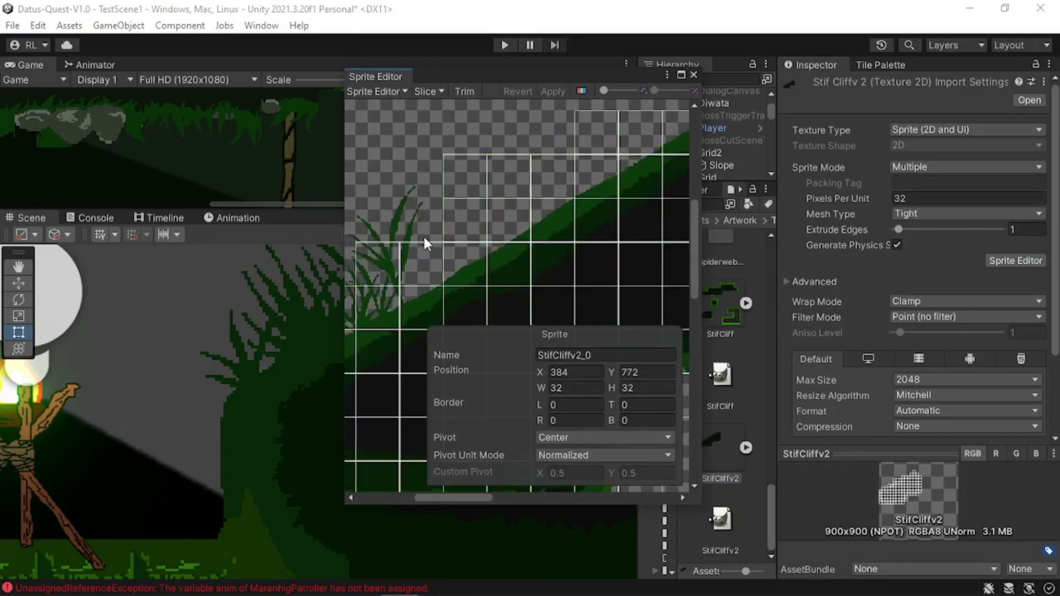
- Re-slice StifCliffv2 with Grid By Cell Size at 32 by 32 pixels, apply the slices and close the Sprite Editor
left_click(439, 92)
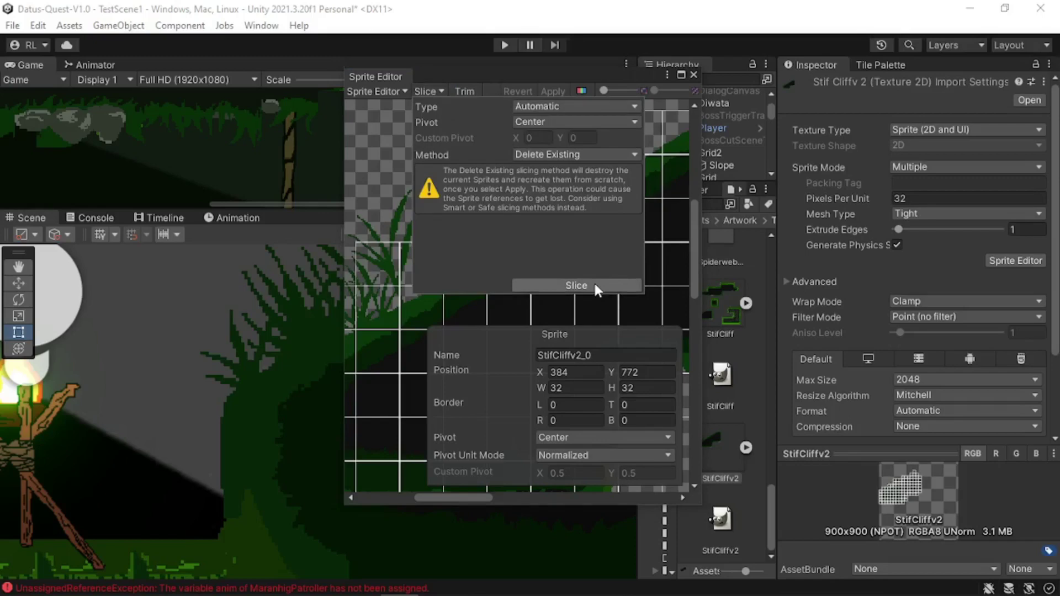
left_click(545, 108)
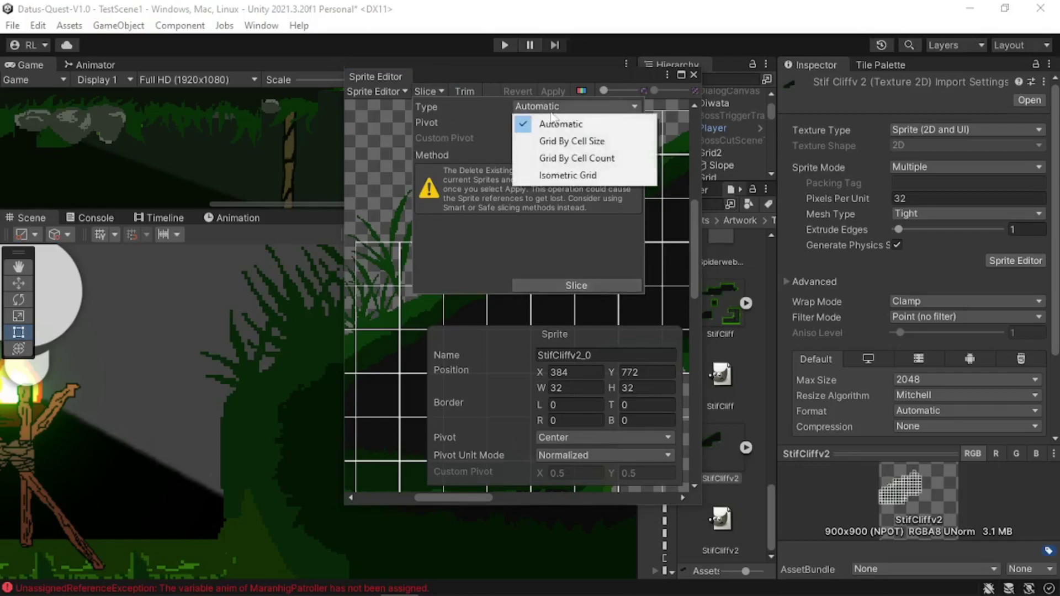
left_click(563, 137)
left_click(554, 124)
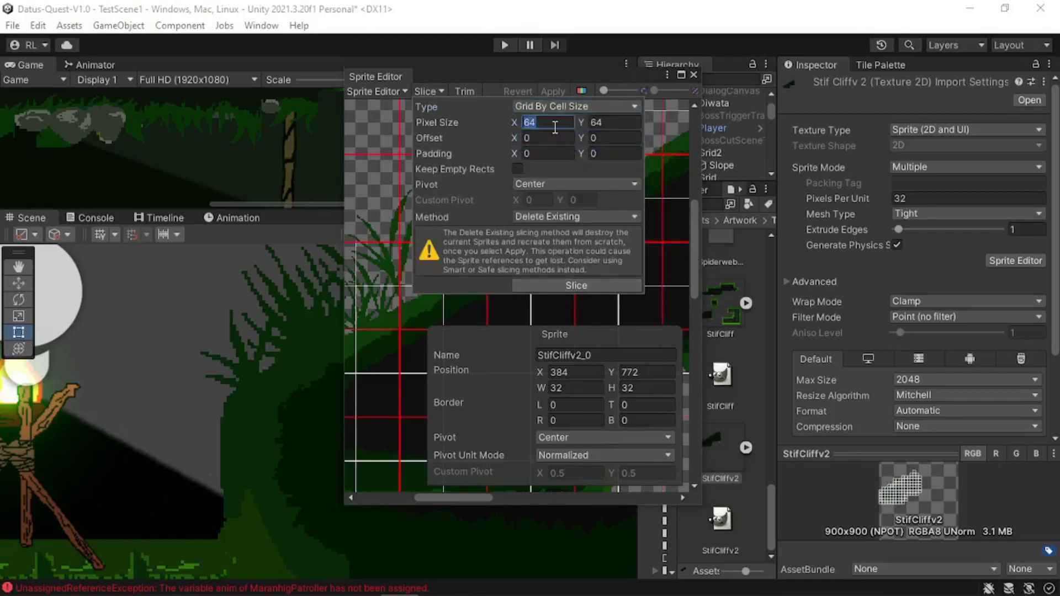
type("32")
key("Tab")
type("32")
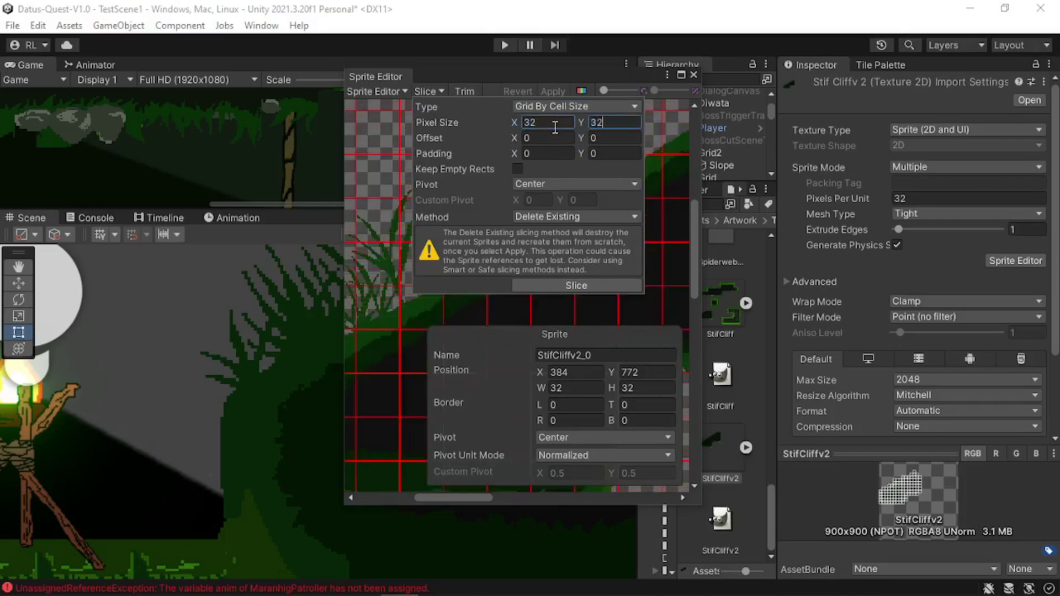
left_click(578, 288)
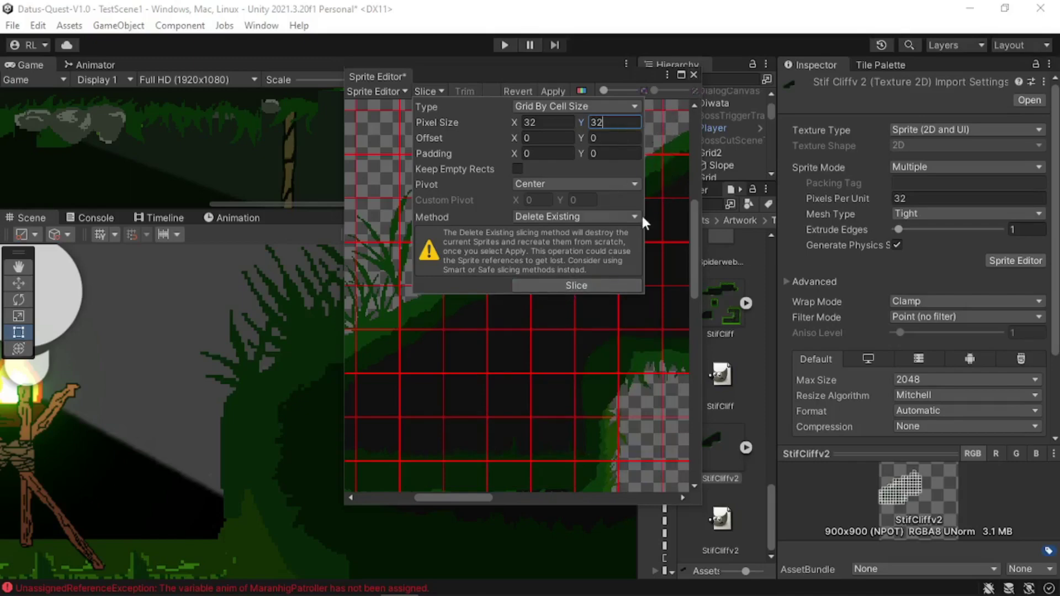
key("Return")
left_click(693, 74)
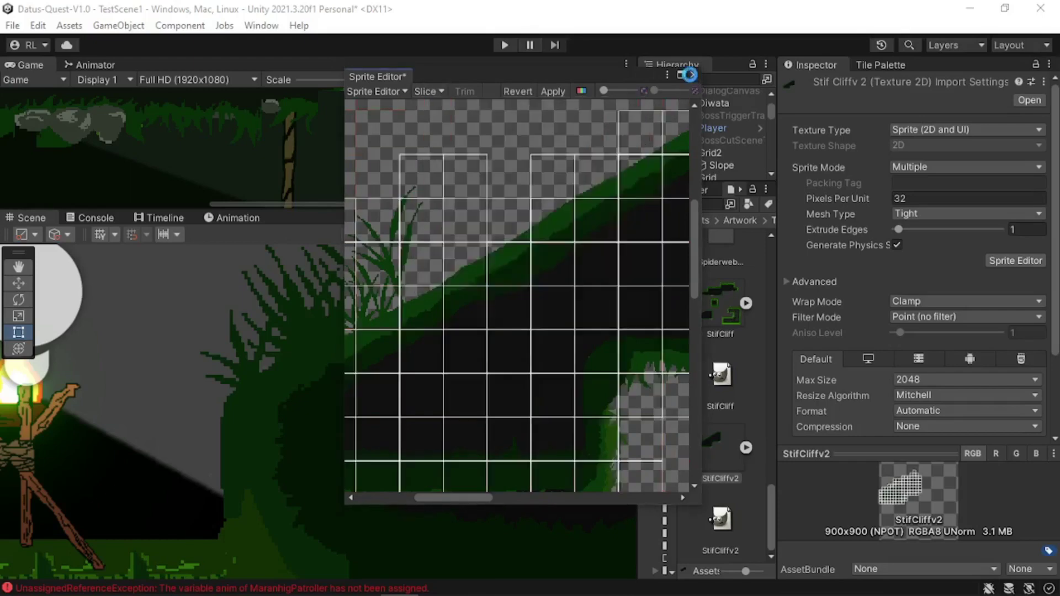
left_click(504, 336)
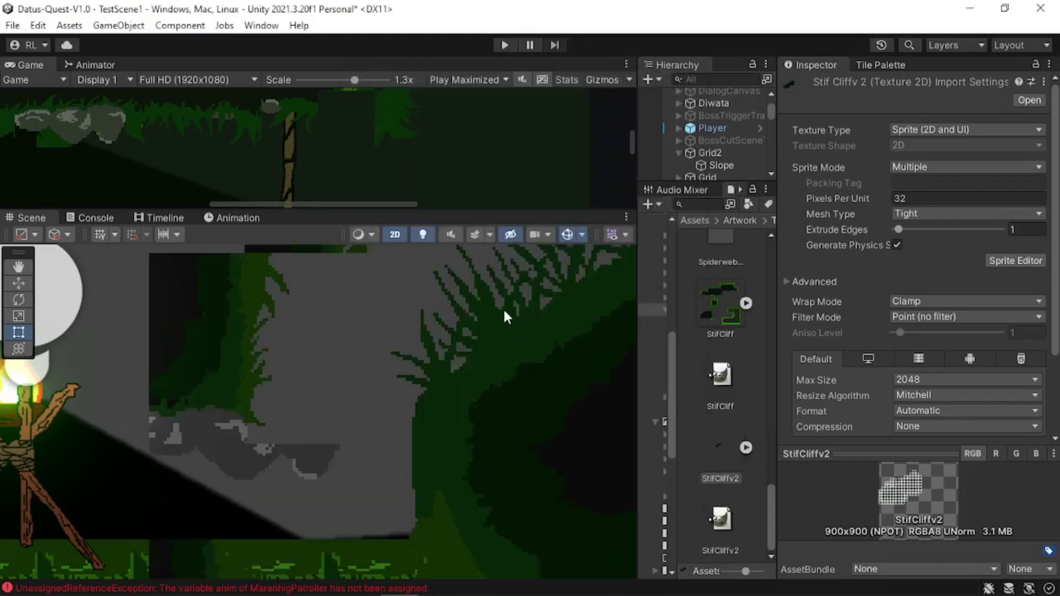
- Inspect the re-sliced tiles in the scene and bring up the StiffCliff2 tile palette
scroll(436, 342, "down", 6)
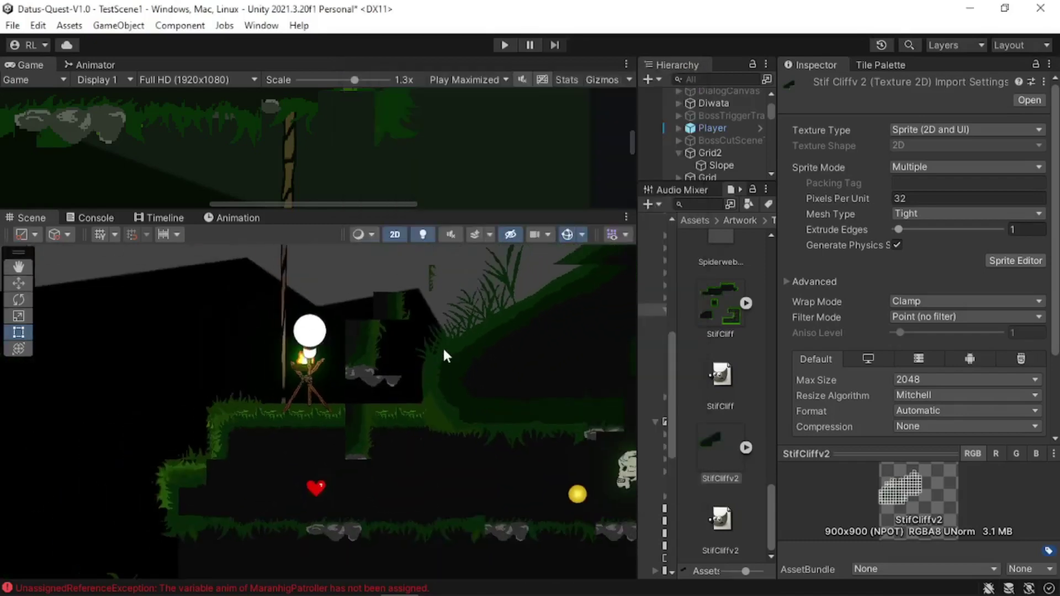
scroll(453, 361, "down", 4)
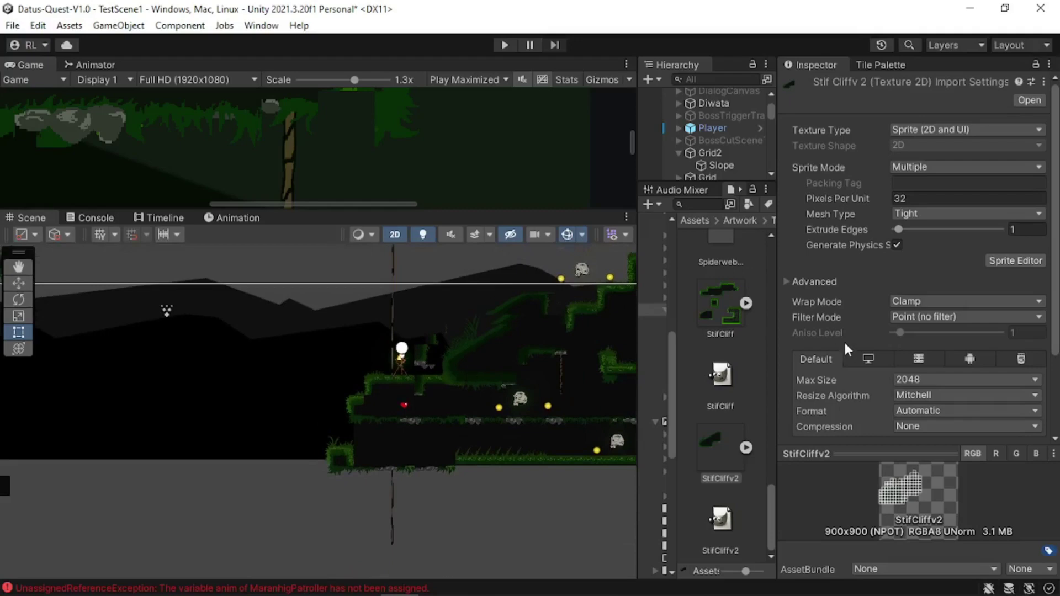
left_click(898, 66)
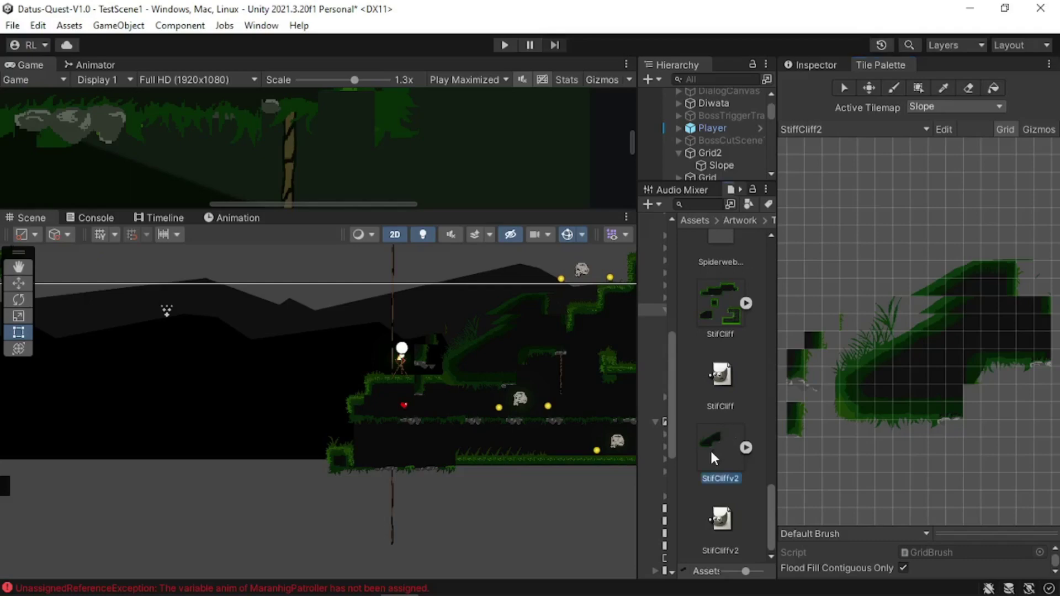
left_click_drag(715, 459, 828, 437)
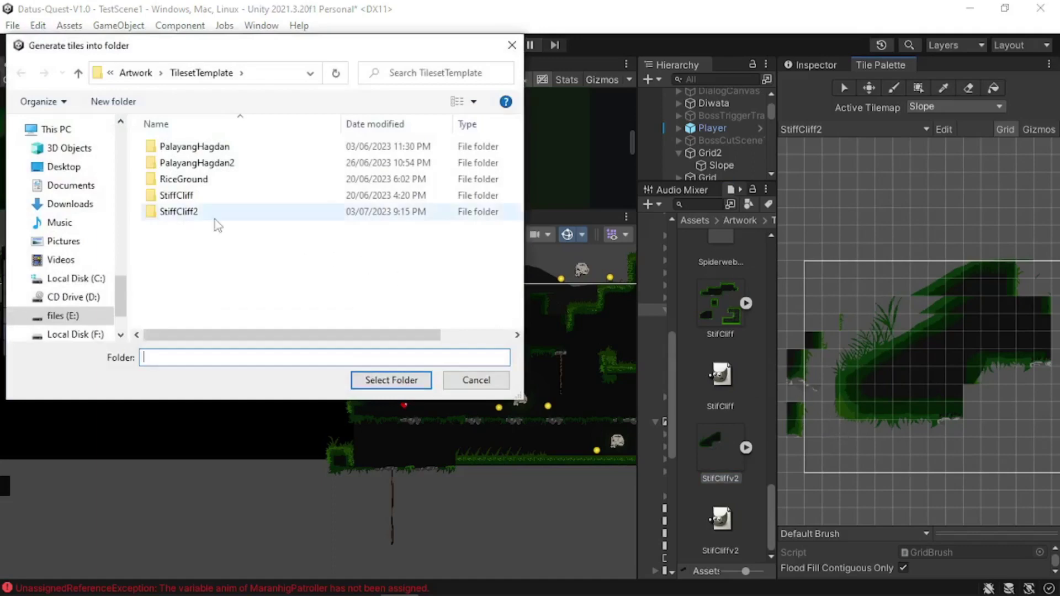
left_click(199, 222)
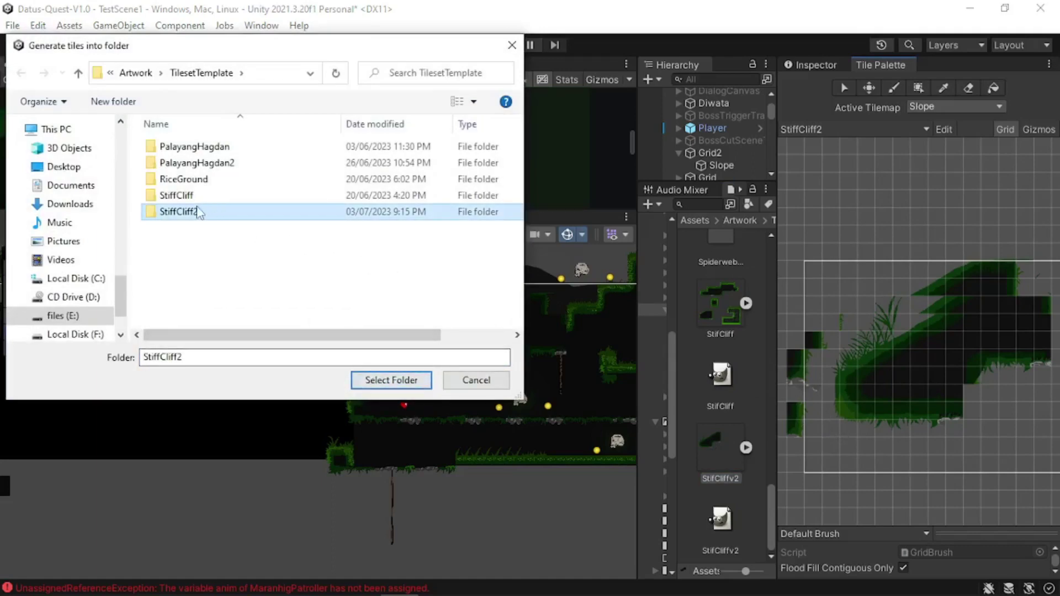
double_click(203, 213)
left_click(151, 72)
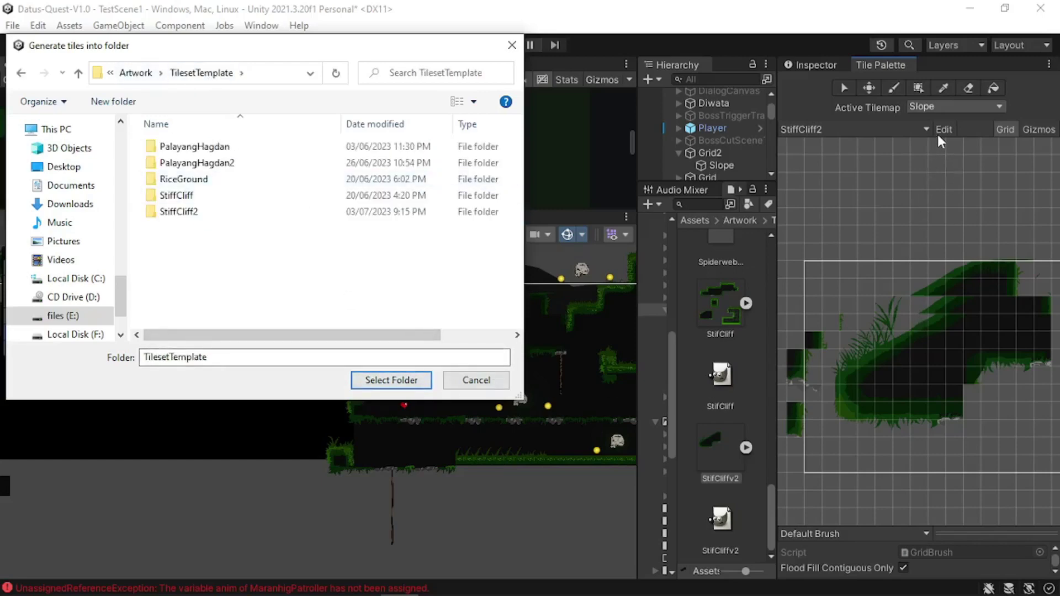
key("Escape")
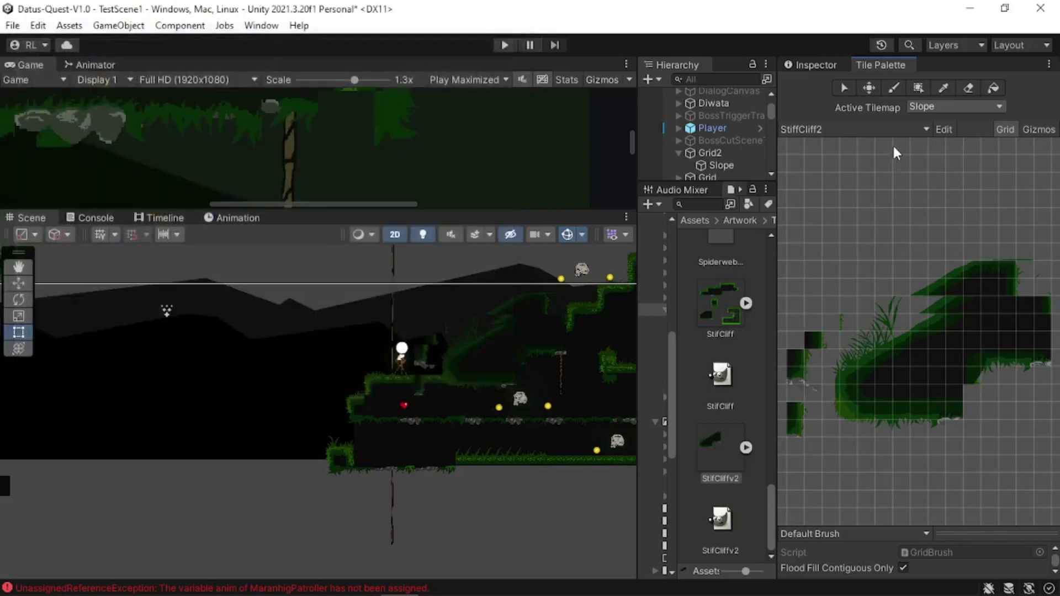
- Erase the upper slope's edge tiles and the stray tiles in front of the cliff from the StiffCliff2 palette
left_click(967, 90)
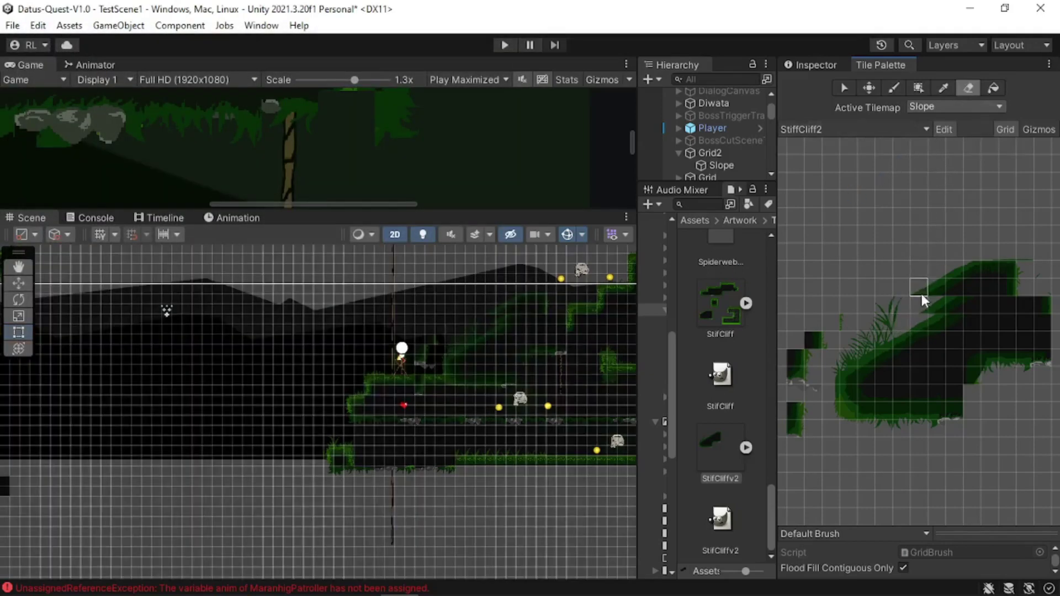
mouse_move(921, 293)
left_mouse_down()
mouse_move(985, 262)
mouse_move(951, 289)
mouse_move(950, 305)
mouse_move(1002, 264)
mouse_move(1030, 261)
left_mouse_up()
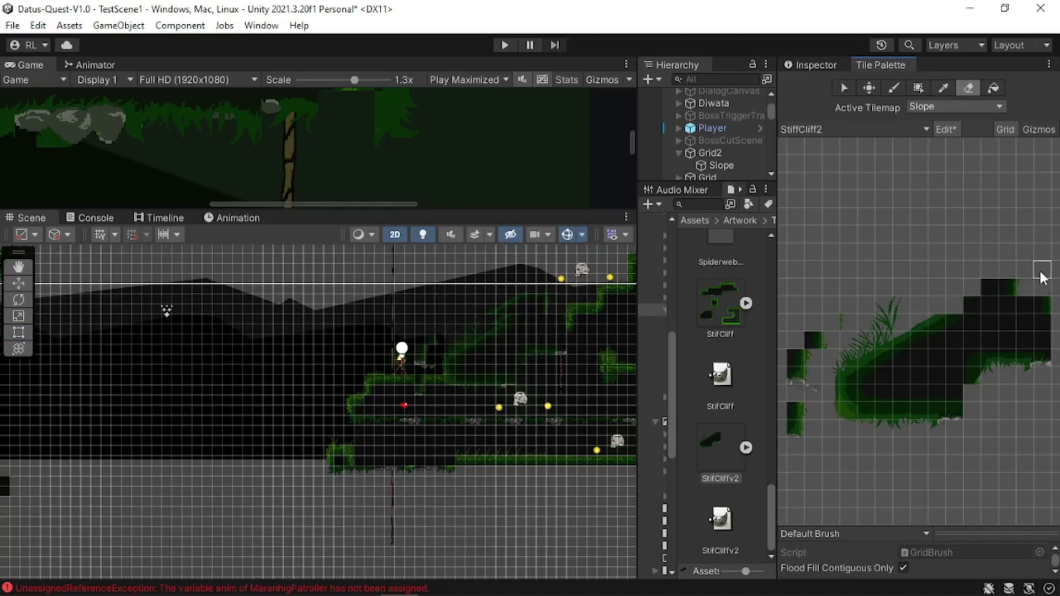
left_click_drag(826, 298, 819, 324)
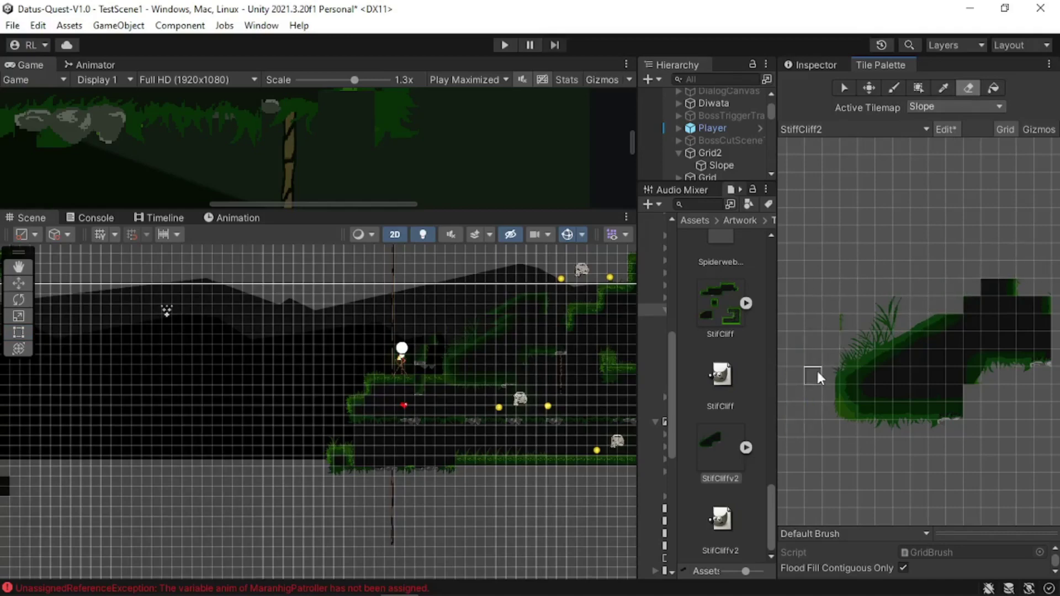
- Erase the cliff's remaining body tiles from the StiffCliff2 palette, sparing the tiles with the grass blades
middle_click_drag(865, 390, 801, 365)
mouse_move(910, 279)
left_mouse_down()
mouse_move(971, 252)
mouse_move(961, 287)
mouse_move(977, 298)
mouse_move(887, 363)
mouse_move(905, 362)
mouse_move(924, 303)
mouse_move(895, 360)
left_mouse_up()
scroll(884, 354, "down", 5)
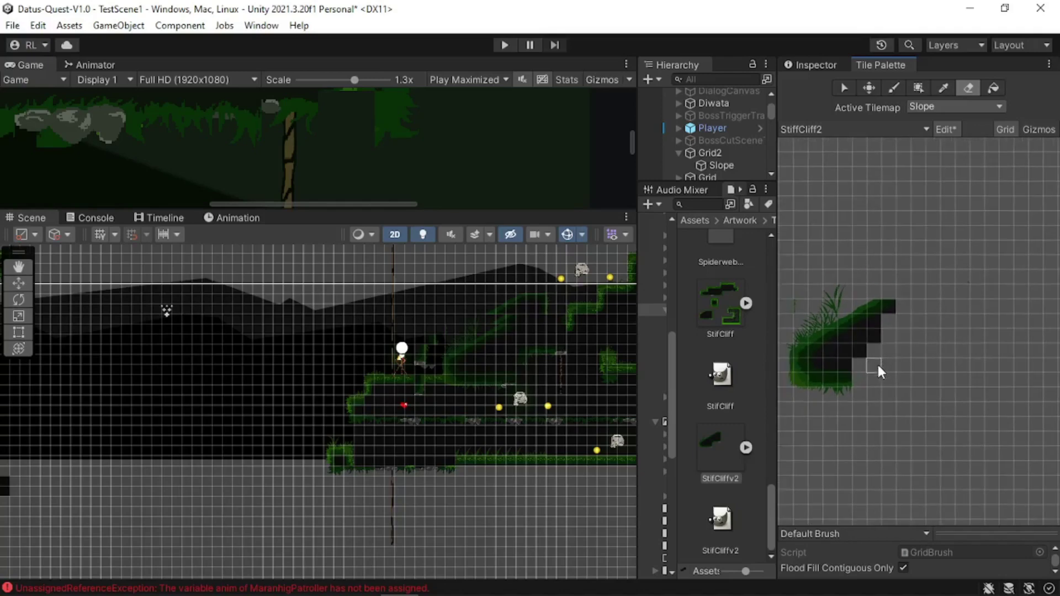
middle_click_drag(848, 381, 951, 333)
scroll(944, 339, "up", 4)
mouse_move(944, 343)
left_mouse_down()
mouse_move(1016, 220)
mouse_move(966, 298)
mouse_move(911, 331)
mouse_move(980, 265)
mouse_move(945, 320)
left_mouse_up()
middle_click_drag(943, 318, 892, 359)
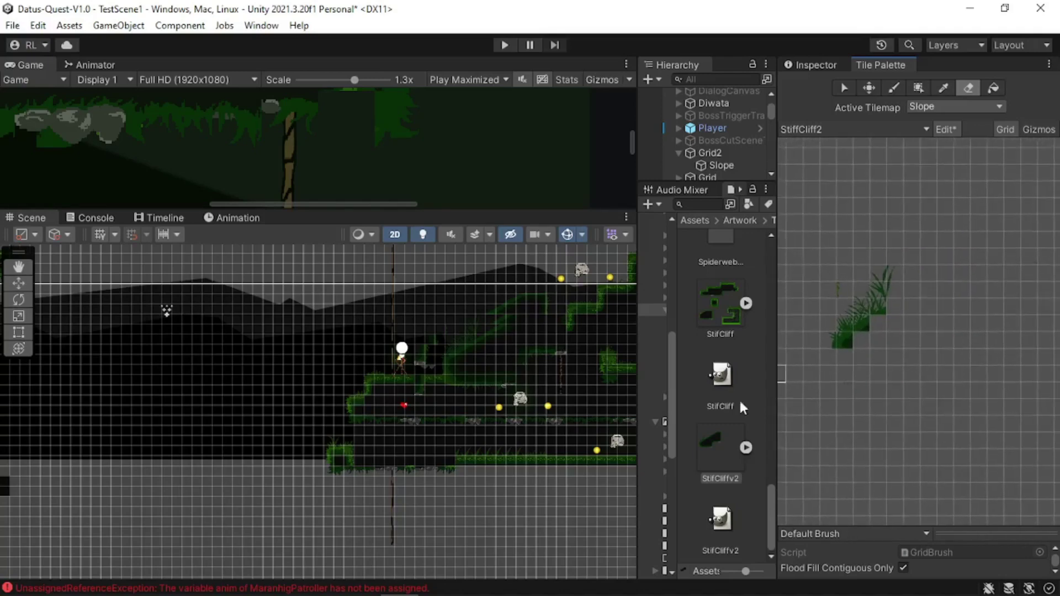
- Try to generate palette tiles from the StifCliffv2 texture below the remaining grass tiles
left_click_drag(724, 444, 826, 516)
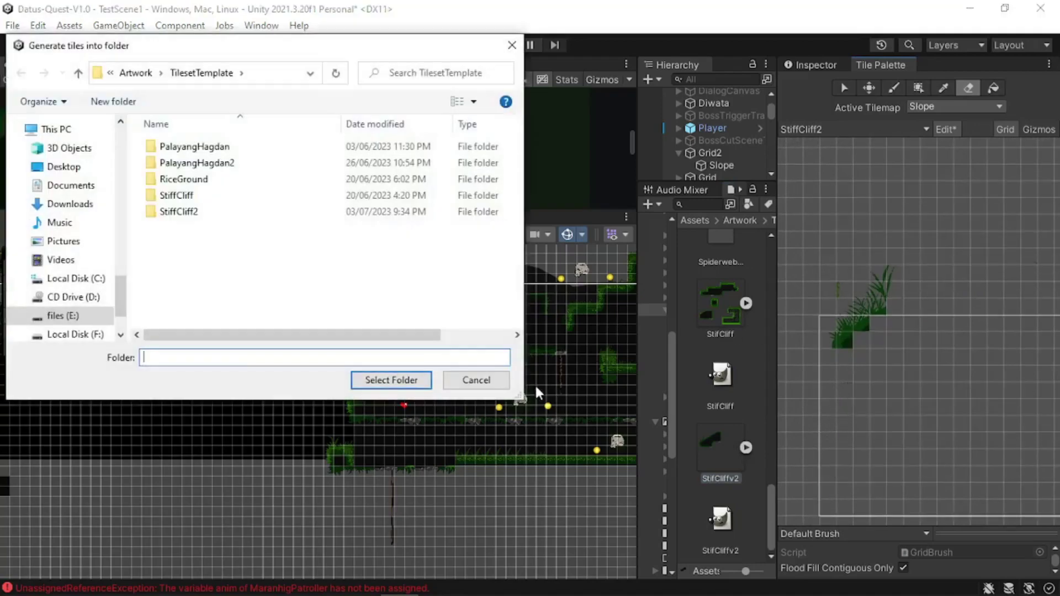
left_click(501, 383)
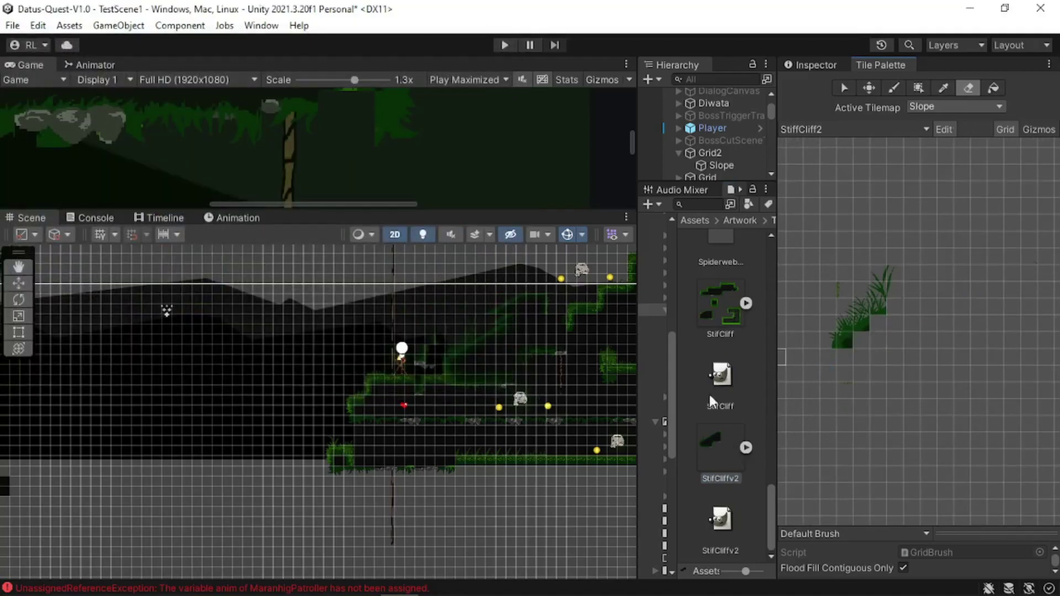
- Generate palette tiles from the StifCliffv2 texture into the StiffCliff2 folder, overwriting the earlier tile assets
left_click_drag(711, 457, 839, 406)
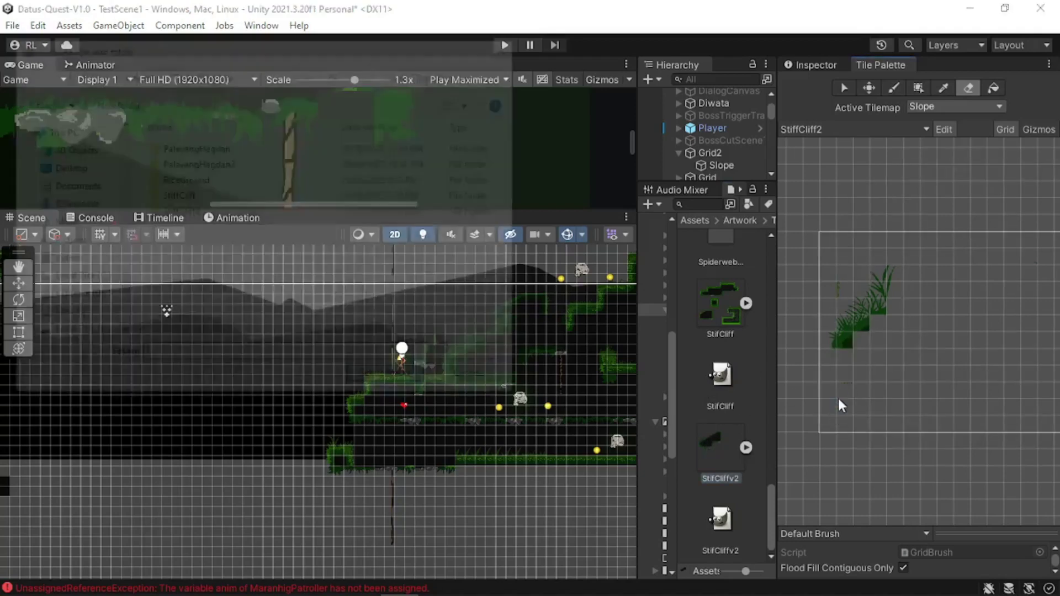
left_click(179, 215)
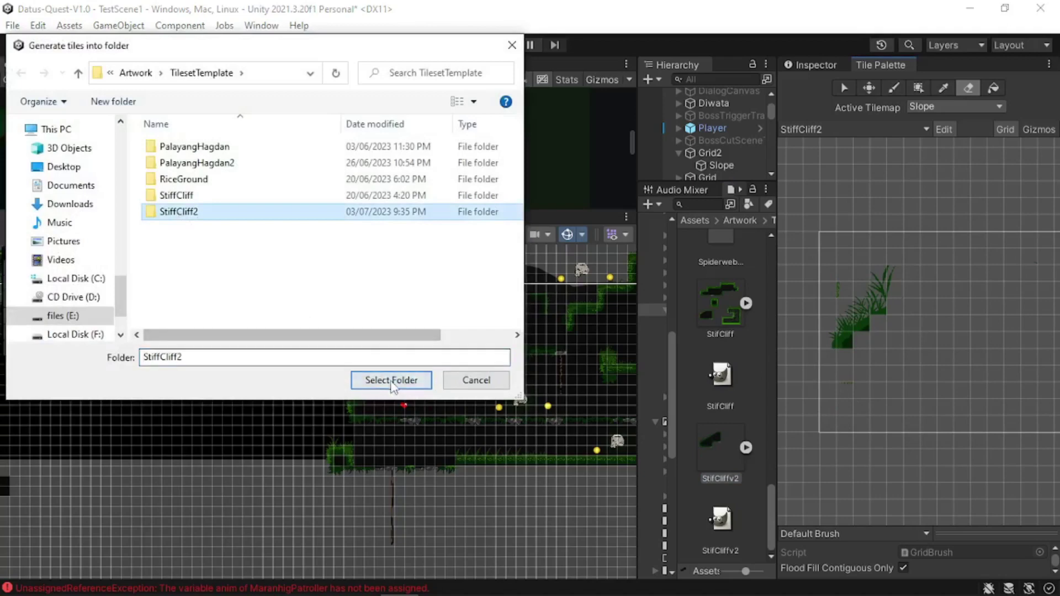
left_click(386, 380)
left_click(500, 338)
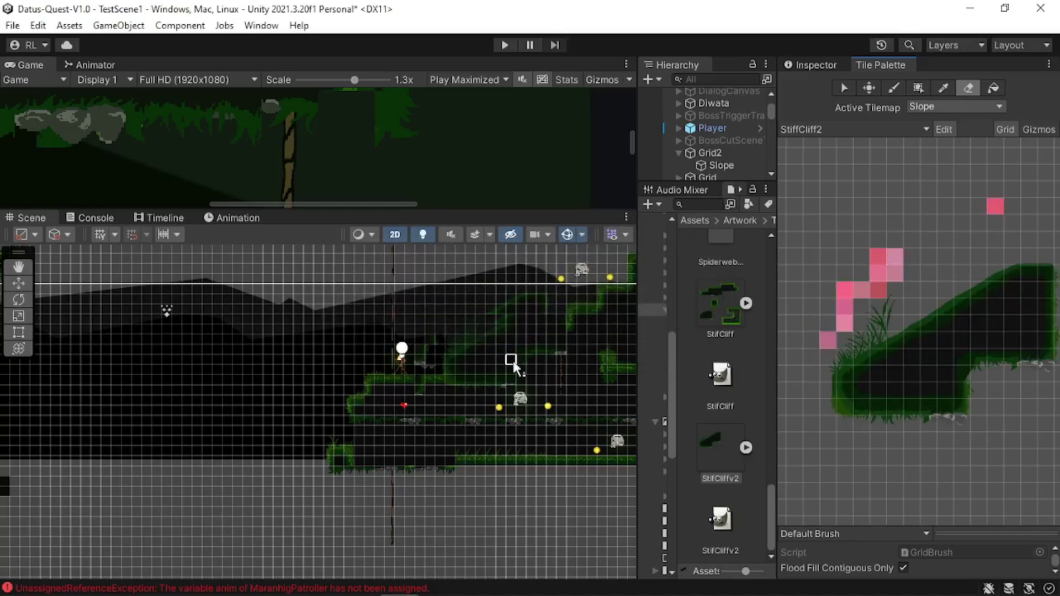
- Erase the pink missing tiles around the grass from the StiffCliff2 palette and leave palette editing
middle_click_drag(505, 356, 342, 403)
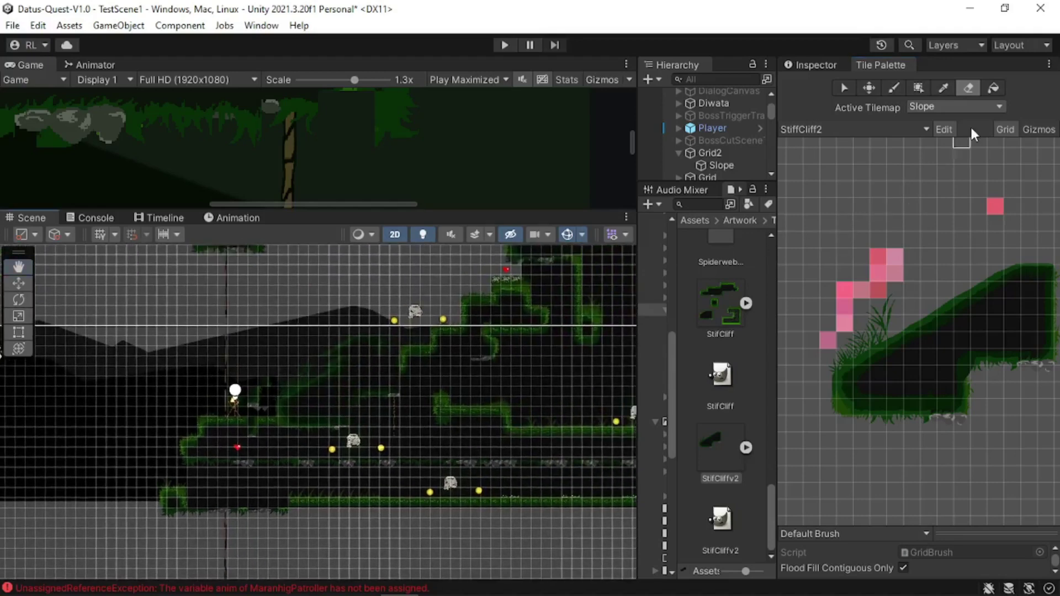
mouse_move(995, 208)
left_mouse_down()
mouse_move(861, 288)
mouse_move(880, 294)
mouse_move(822, 334)
left_mouse_up()
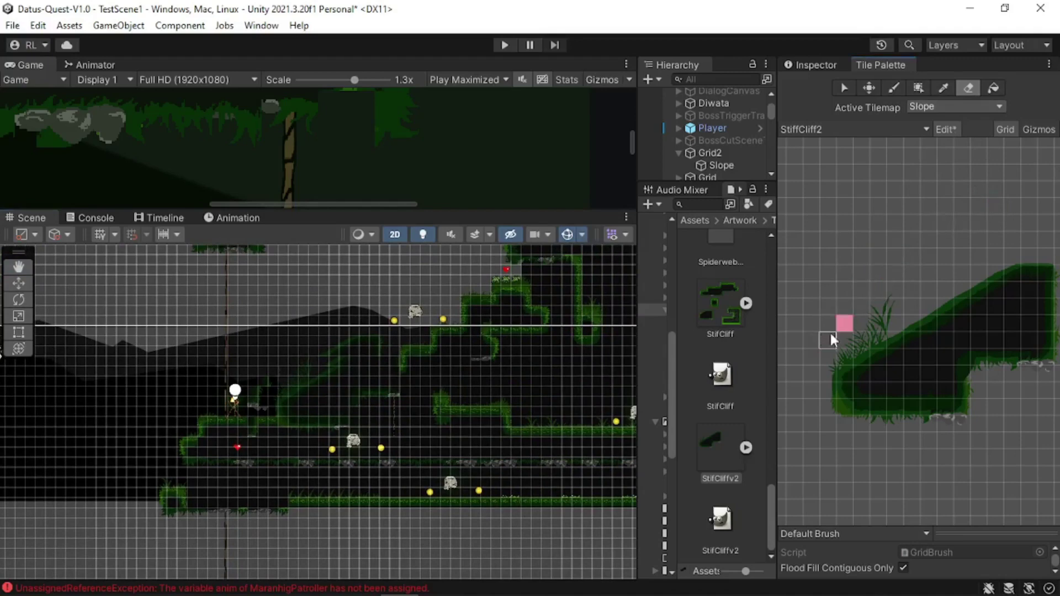
left_click(844, 323)
middle_click_drag(911, 296, 875, 194)
left_click(894, 88)
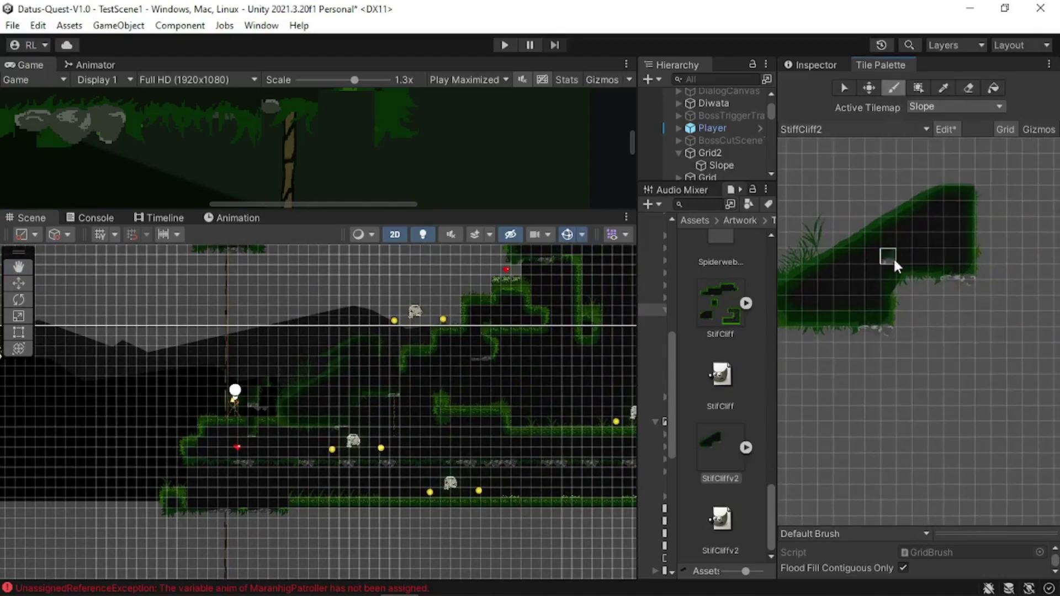
middle_click_drag(894, 265, 949, 241)
left_click(951, 129)
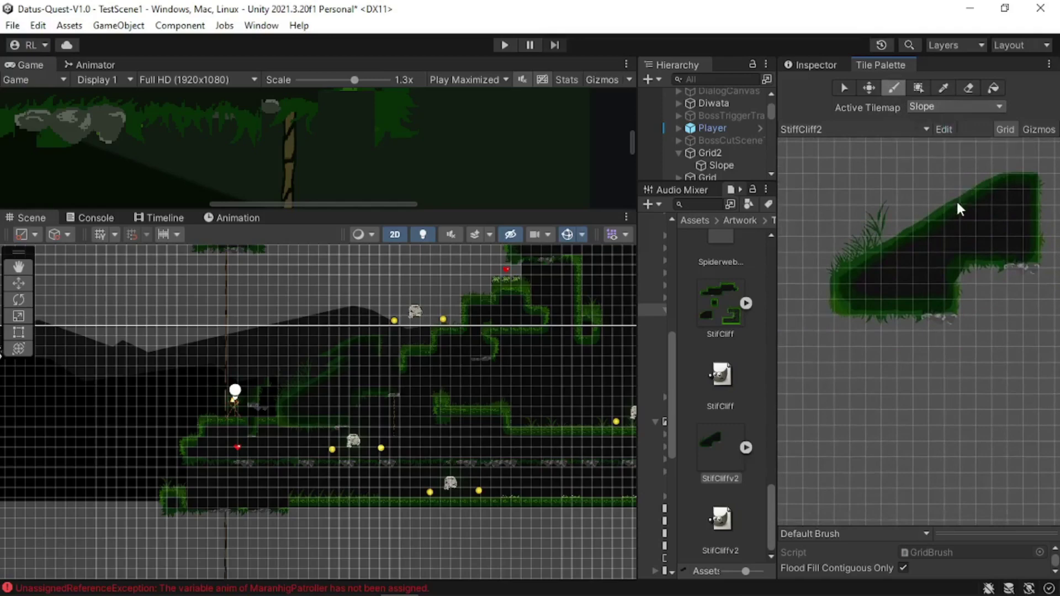
- Preview the palette's whole cliff and single slope-edge tiles over the painted cliff in the scene
left_click_drag(807, 166, 1054, 335)
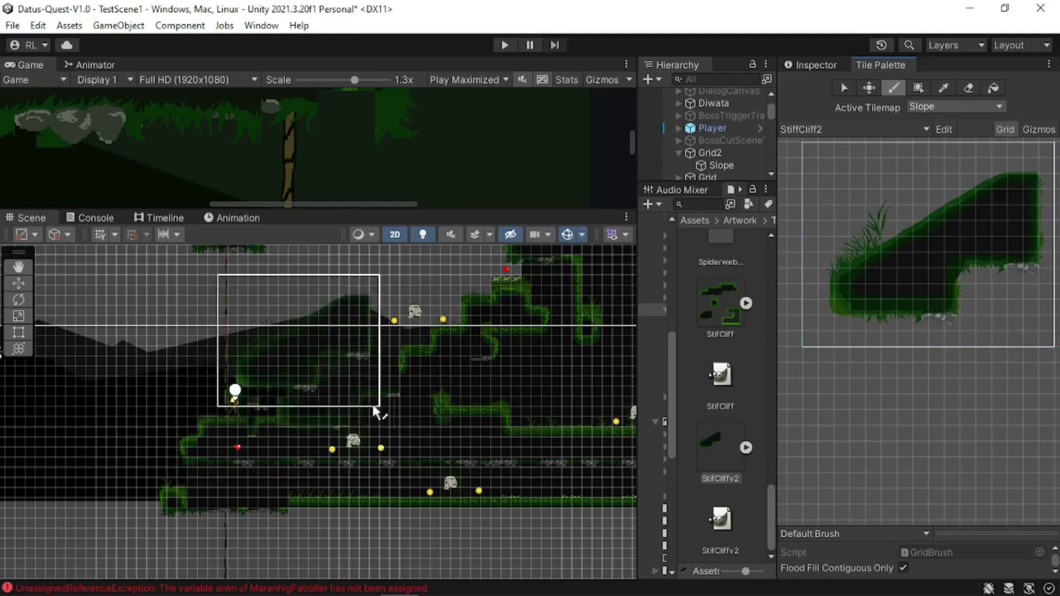
scroll(387, 439, "up", 1)
scroll(386, 434, "up", 4)
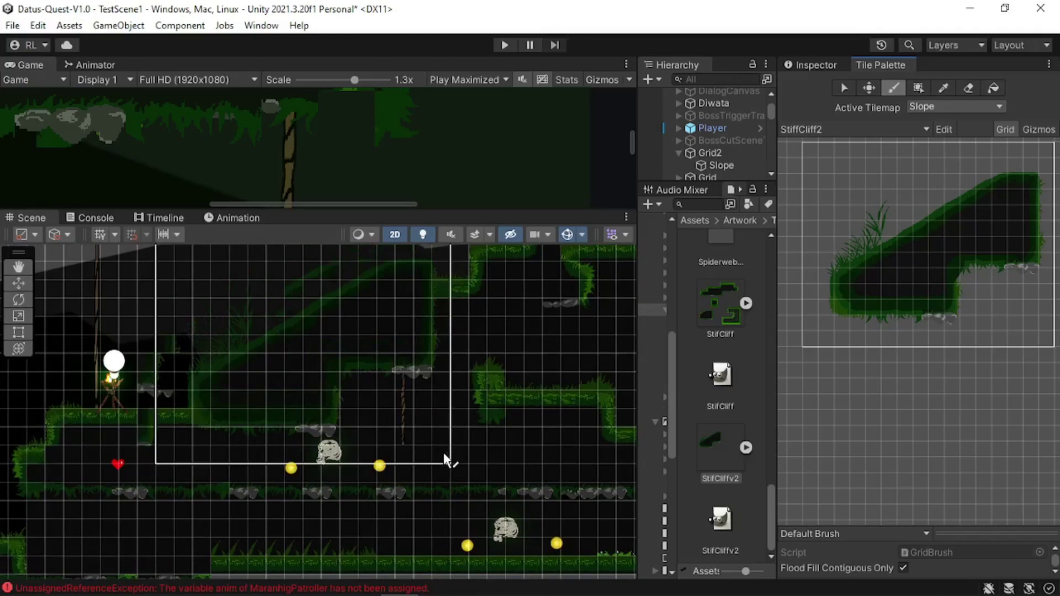
left_click(957, 368)
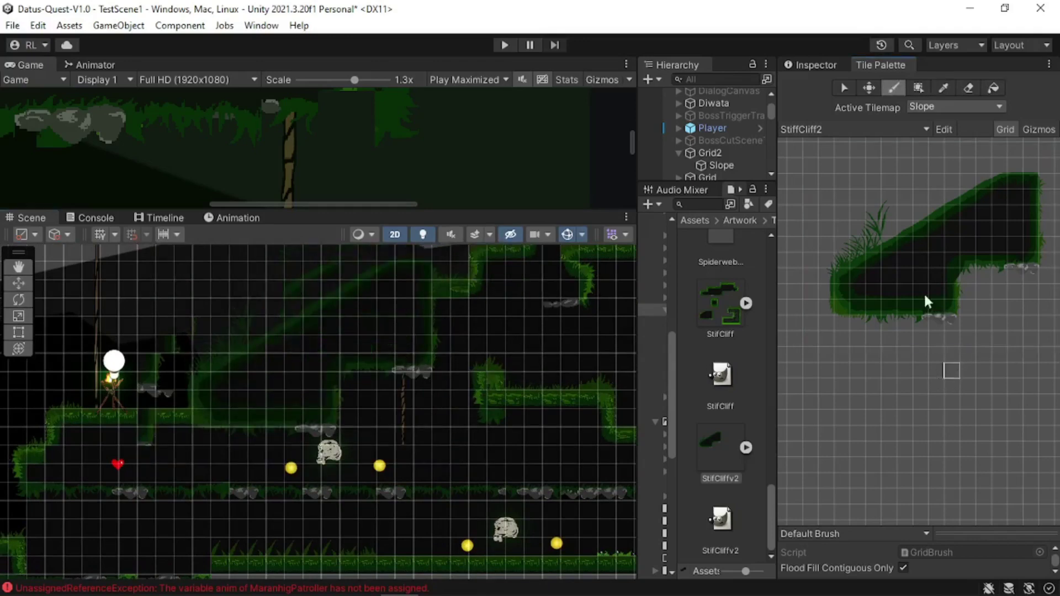
left_click(969, 88)
scroll(499, 475, "up", 3)
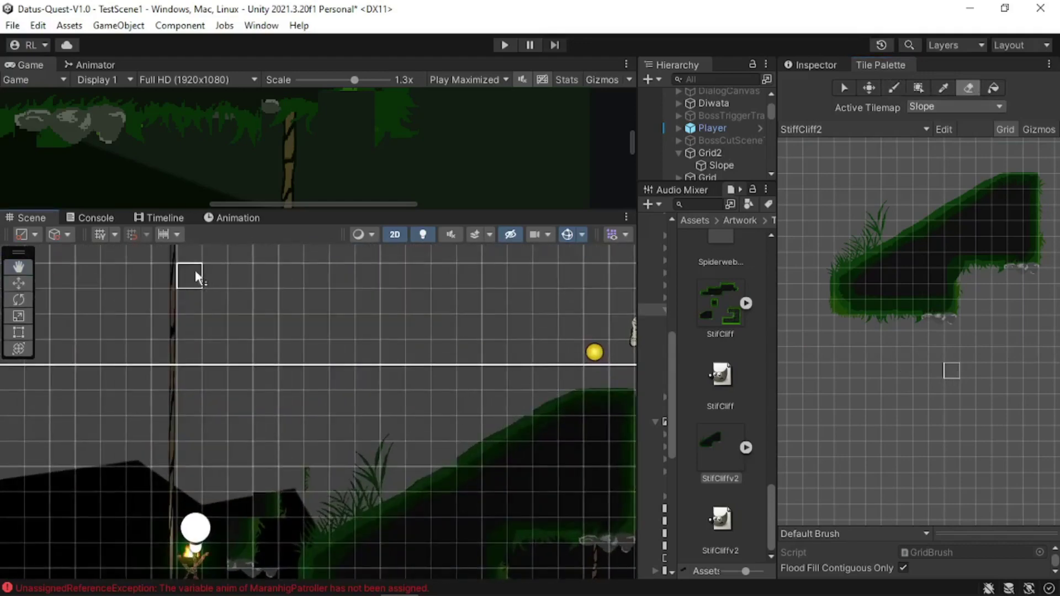
left_click(894, 90)
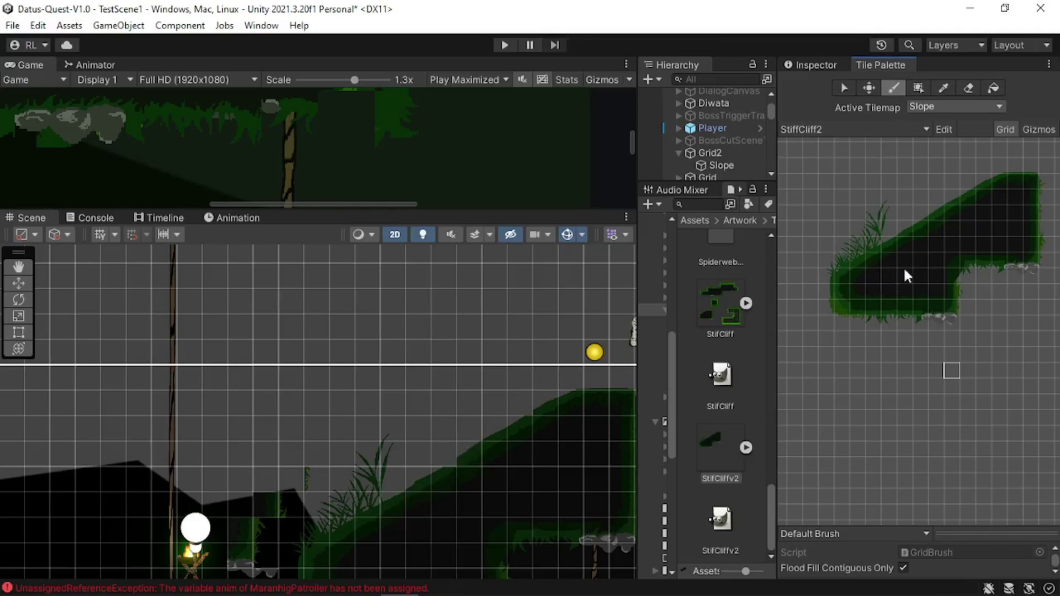
left_click(922, 216)
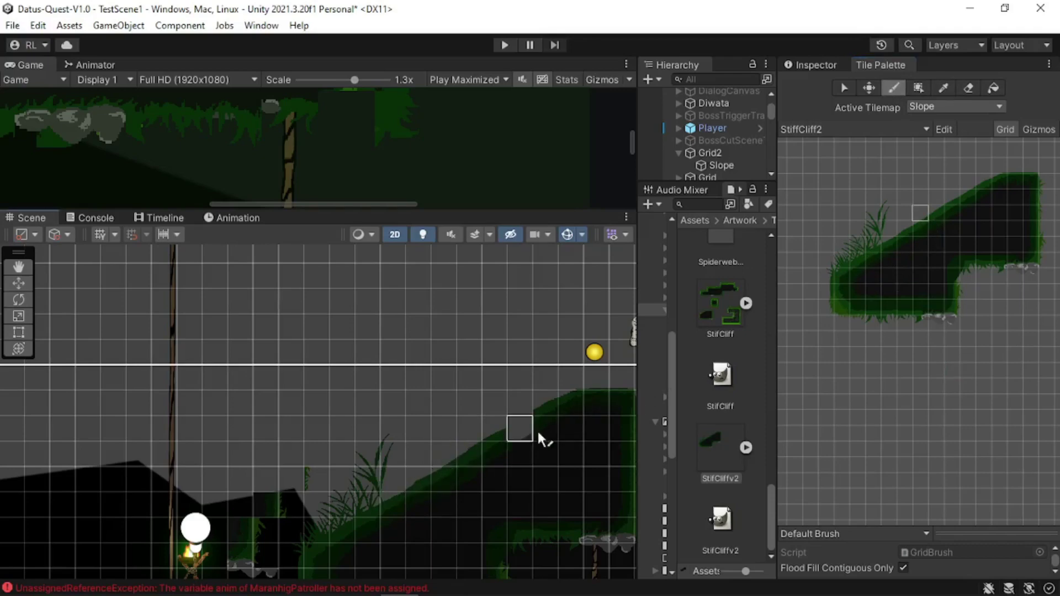
left_click(969, 184)
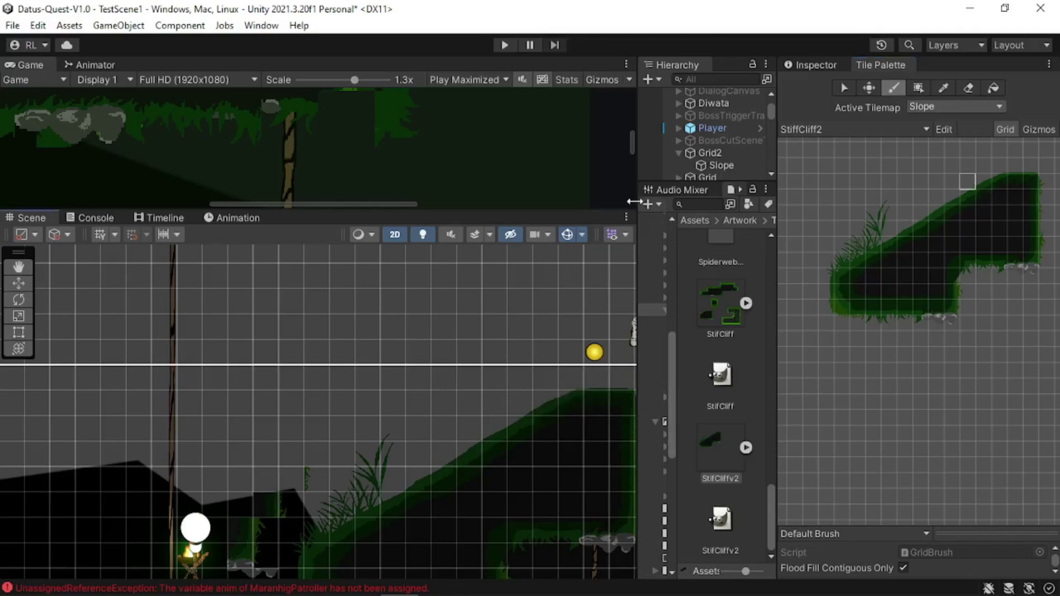
- Erase stray cliff tiles between the torch and the cliff slope from the Slope tilemap
left_click(968, 88)
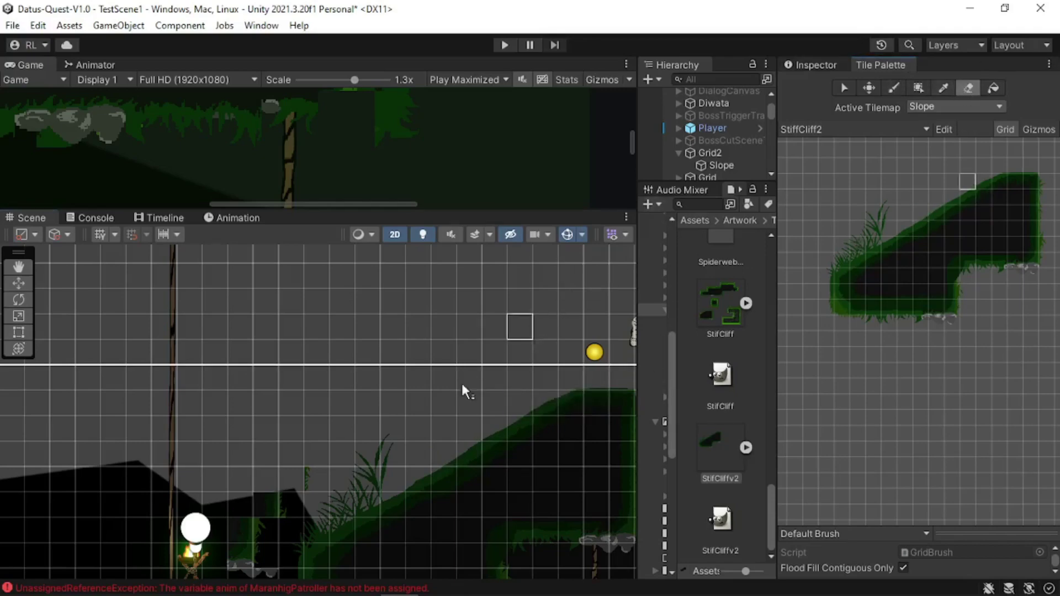
middle_click_drag(370, 438, 540, 247)
scroll(454, 336, "up", 6)
left_click_drag(436, 396, 457, 307)
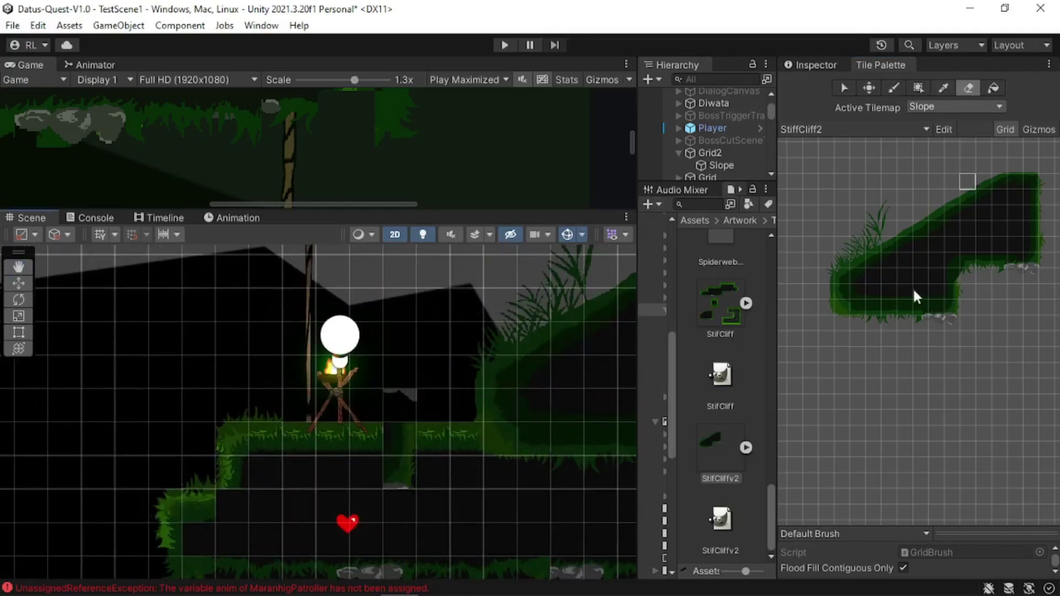
- Select the Slope tilemap to show its collider and erase the remaining stray tile column beside the torch
left_click(919, 260)
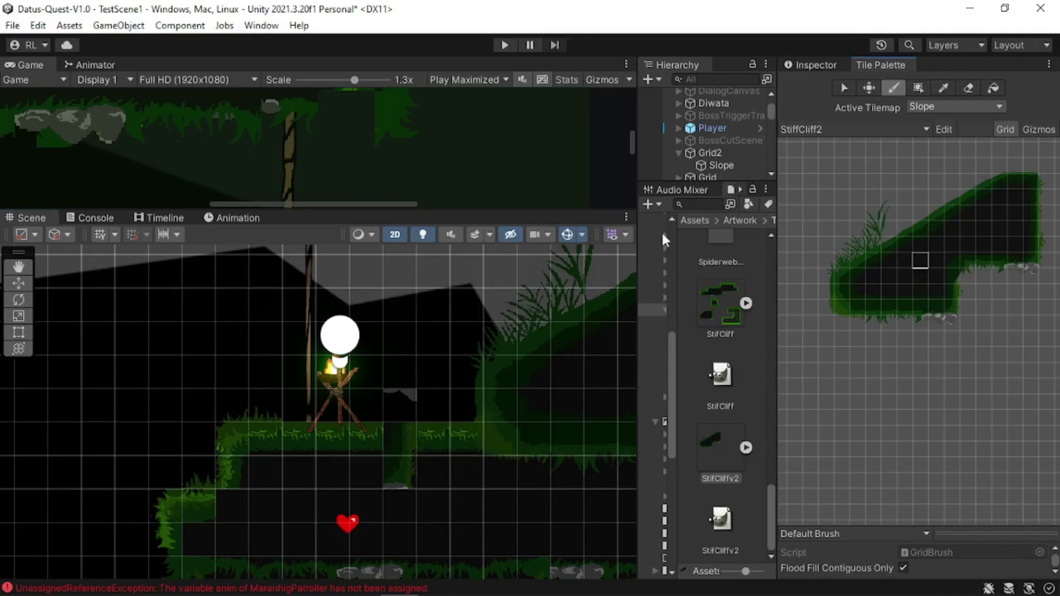
left_click(718, 165)
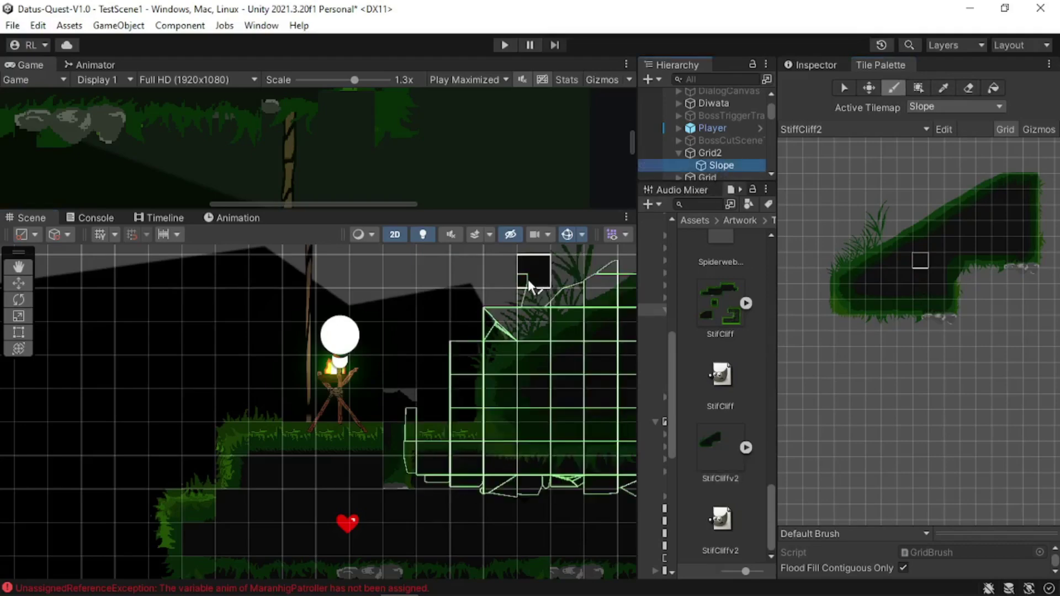
mouse_move(528, 279)
middle_mouse_down()
mouse_move(425, 304)
mouse_move(352, 358)
middle_mouse_up()
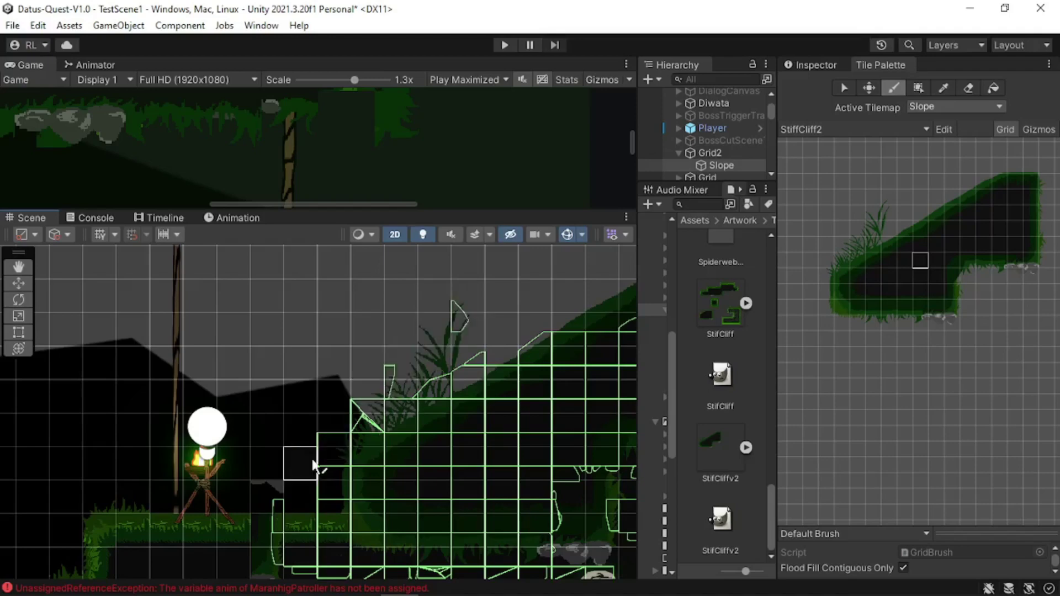
scroll(442, 375, "down", 3)
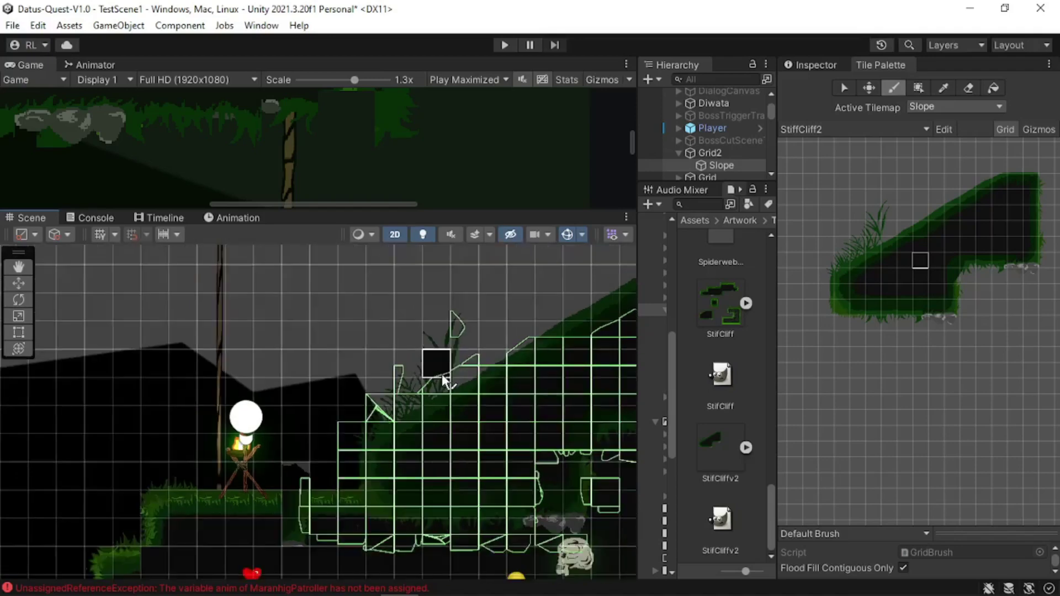
middle_click_drag(392, 416, 469, 291)
scroll(405, 336, "up", 2)
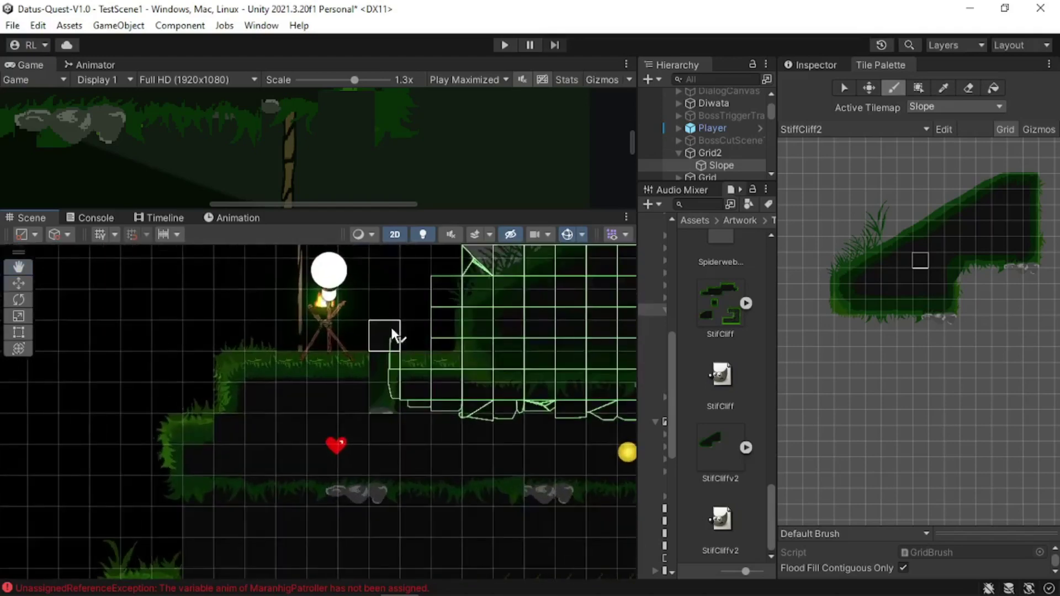
left_click(969, 88)
left_click(390, 336)
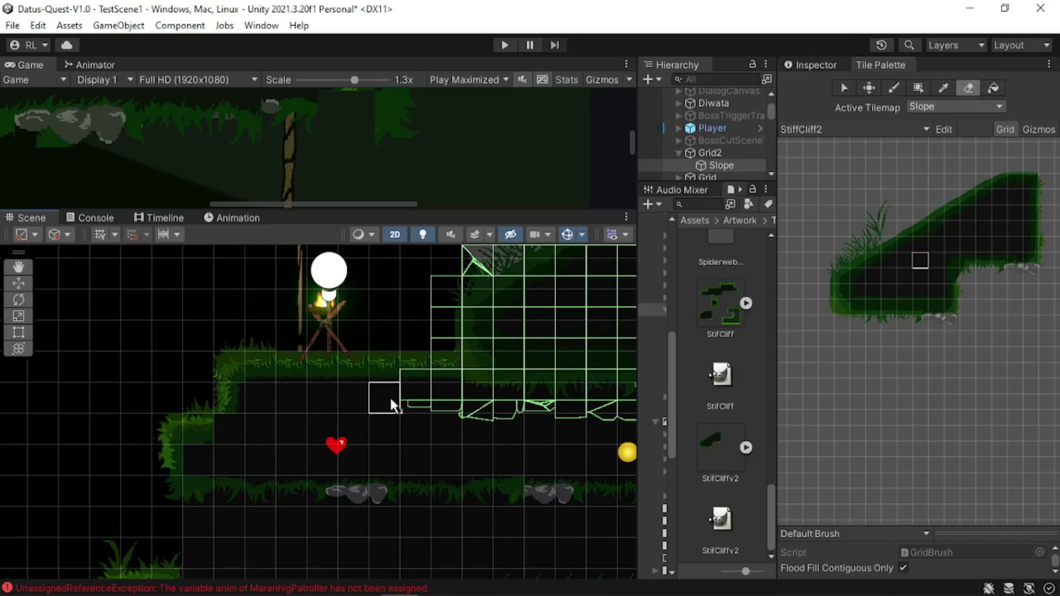
- Set the Y offset of the Slope tilemap's Tilemap Collider 2D to 0
middle_click_drag(473, 370, 297, 433)
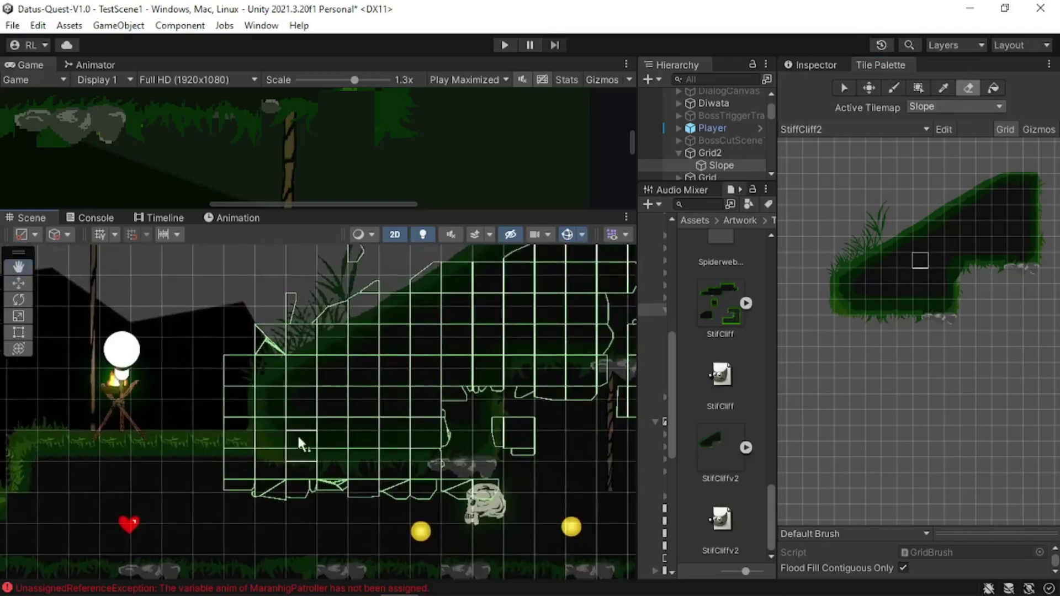
left_click(830, 65)
scroll(934, 435, "down", 3)
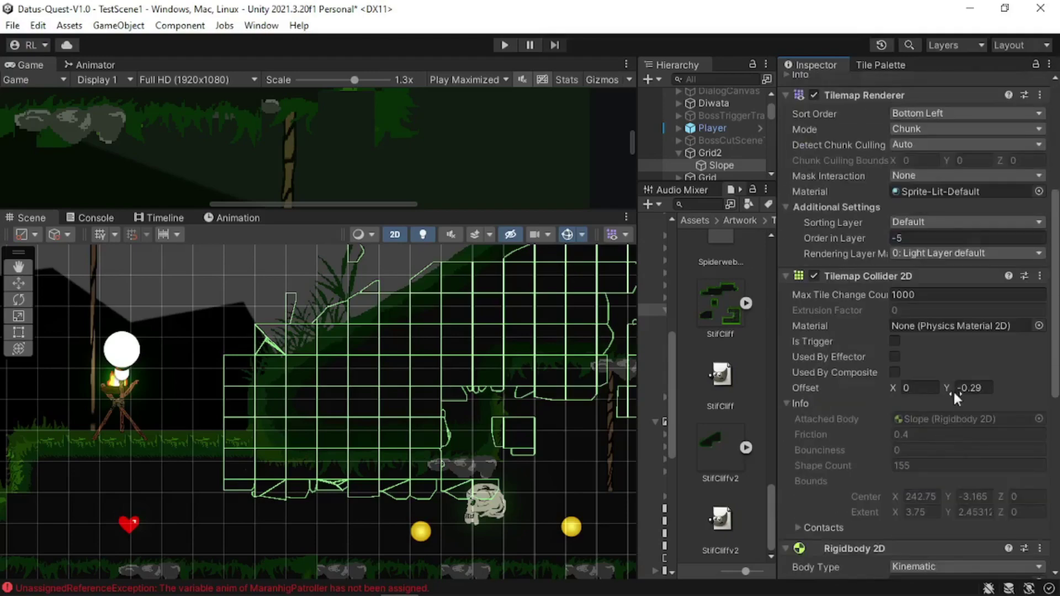
mouse_move(953, 389)
left_mouse_down()
mouse_move(966, 390)
mouse_move(940, 385)
mouse_move(955, 385)
left_mouse_up()
middle_click_drag(445, 337, 344, 476)
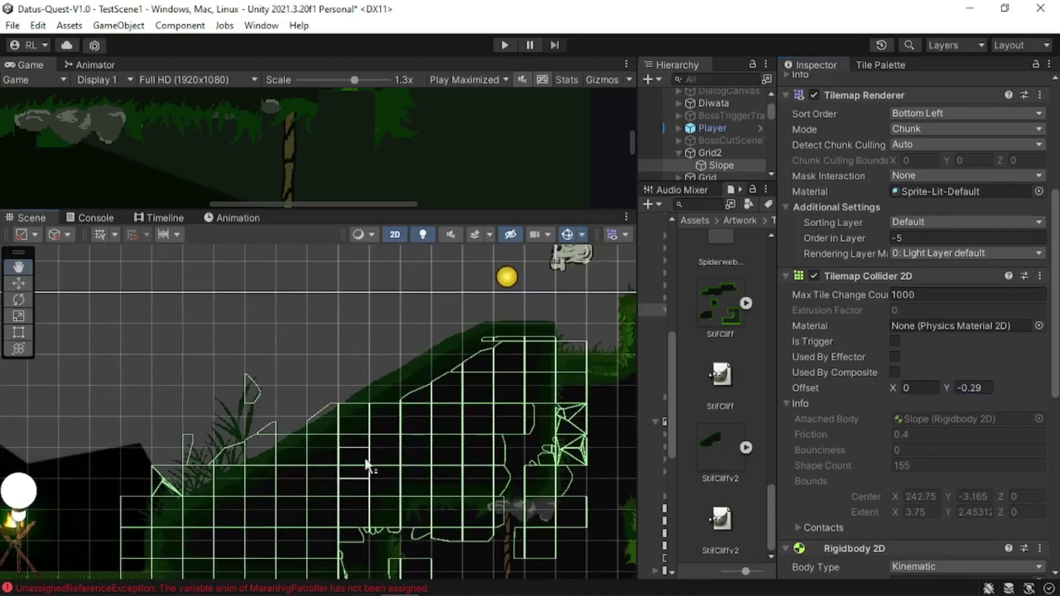
left_click(974, 388)
type("0")
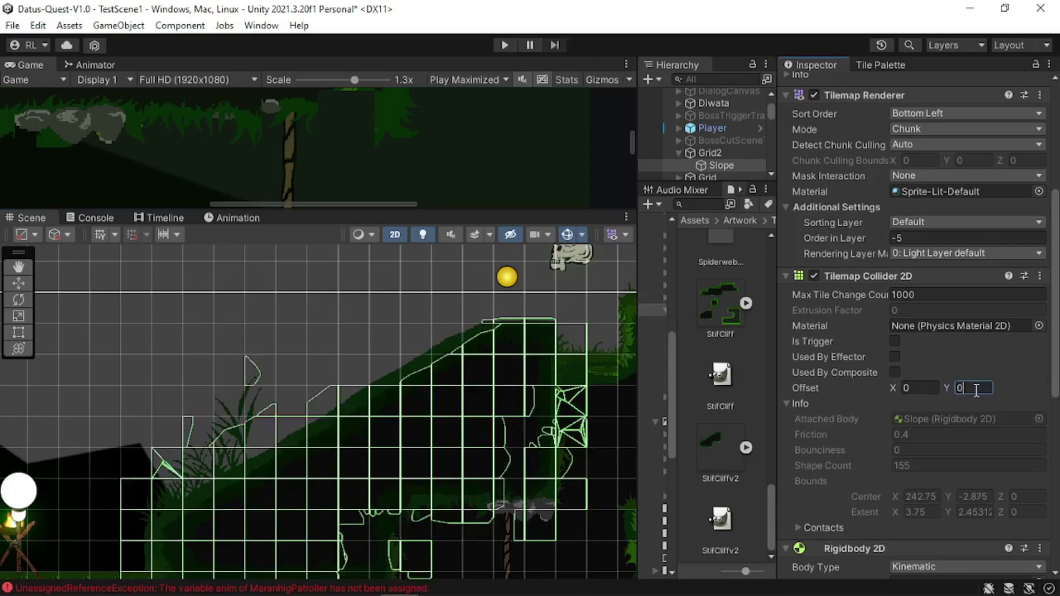
left_click(336, 400)
left_click(872, 65)
left_click(889, 242)
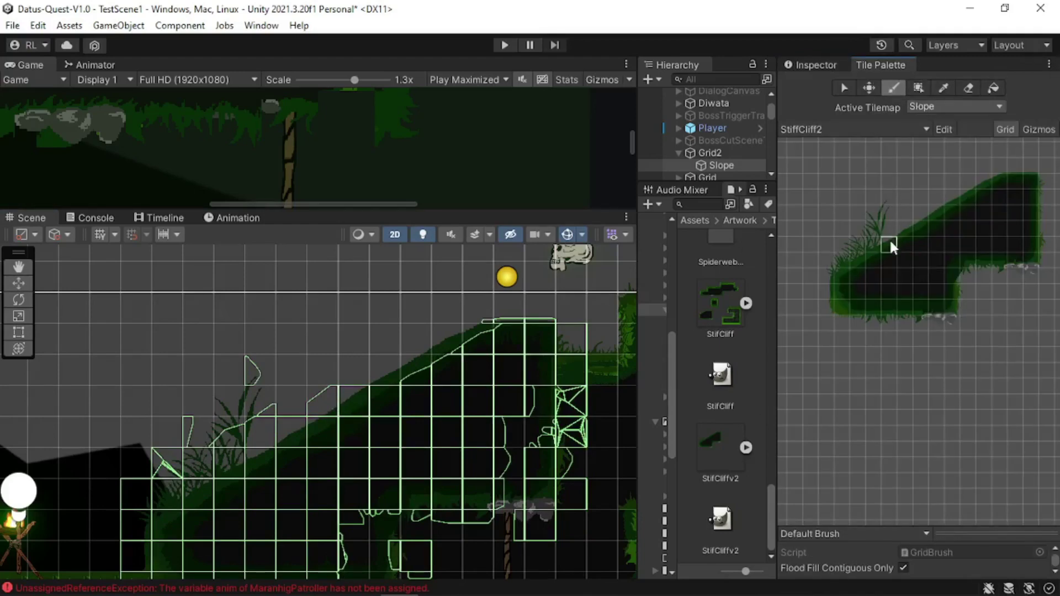
key("i")
mouse_move(834, 269)
left_mouse_down()
mouse_move(892, 241)
mouse_move(915, 243)
mouse_move(839, 283)
mouse_move(956, 315)
mouse_move(958, 328)
left_mouse_up()
key("i")
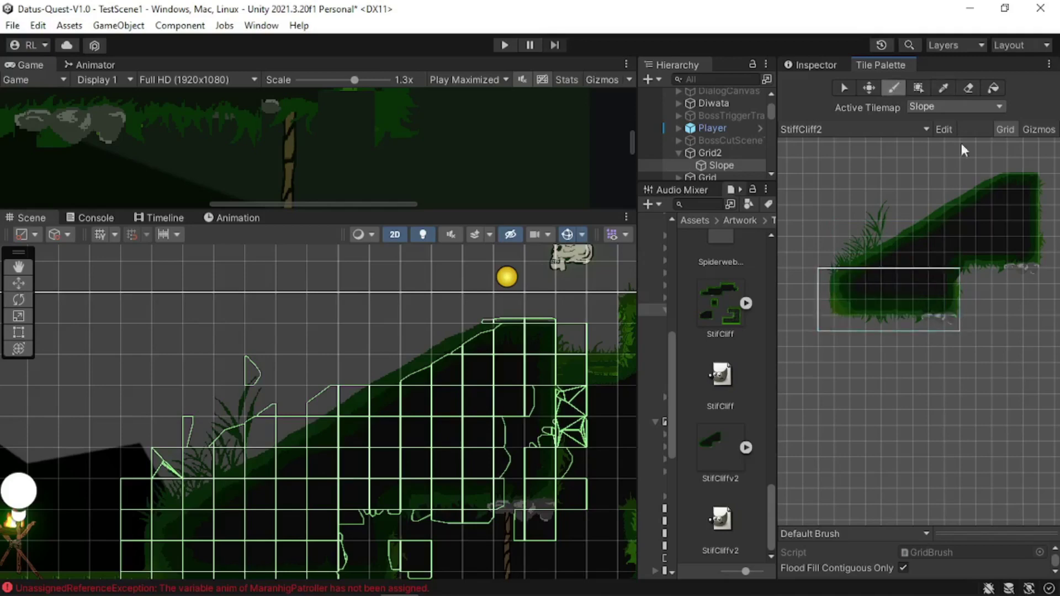
- Erase the whole sloped cliff, including its leftover grass and edge tiles, from the Slope tilemap
left_click(969, 88)
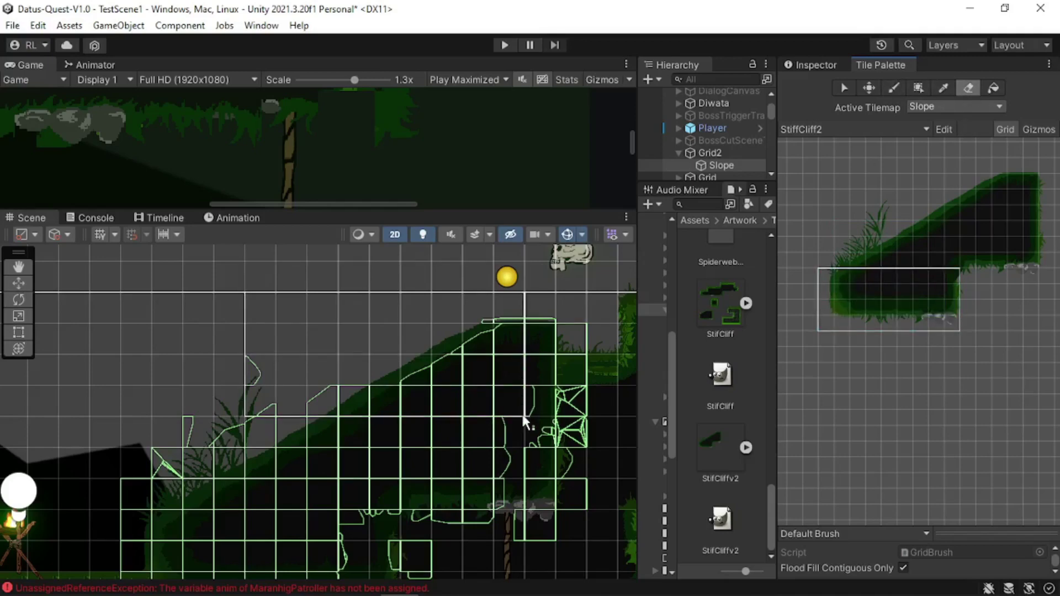
mouse_move(524, 419)
left_mouse_down()
mouse_move(558, 445)
mouse_move(466, 525)
mouse_move(464, 560)
left_mouse_up()
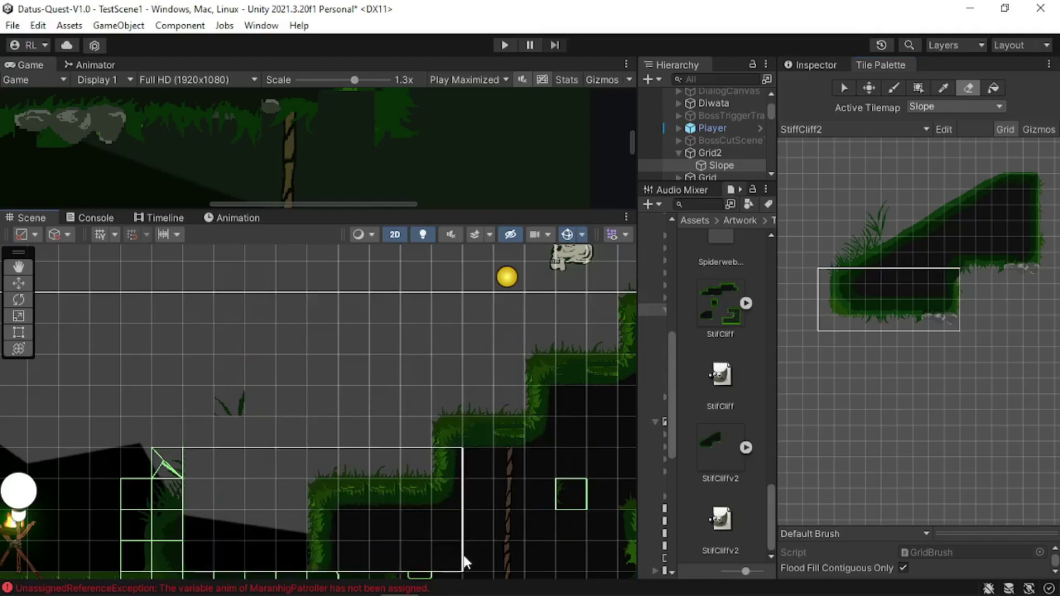
middle_click_drag(509, 500, 535, 405)
mouse_move(594, 426)
left_mouse_down()
mouse_move(386, 486)
mouse_move(412, 406)
left_mouse_up()
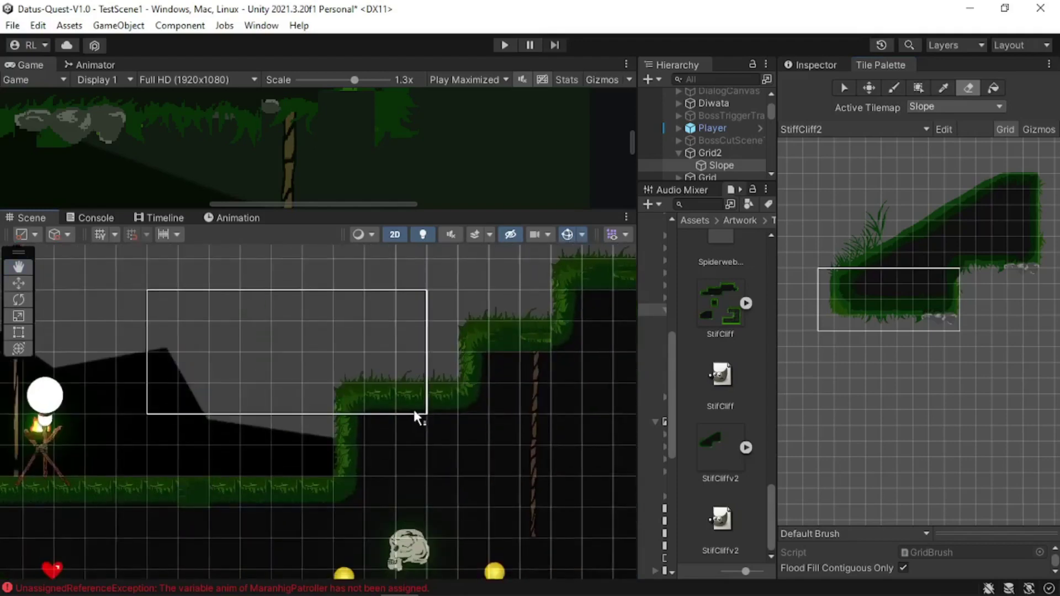
- Paint the foot of the slope column by column with StiffCliff2 tiles on the grassy ground to the right of the torch
left_click(919, 276)
mouse_move(839, 274)
left_mouse_down()
mouse_move(920, 227)
mouse_move(879, 273)
mouse_move(839, 273)
left_mouse_up()
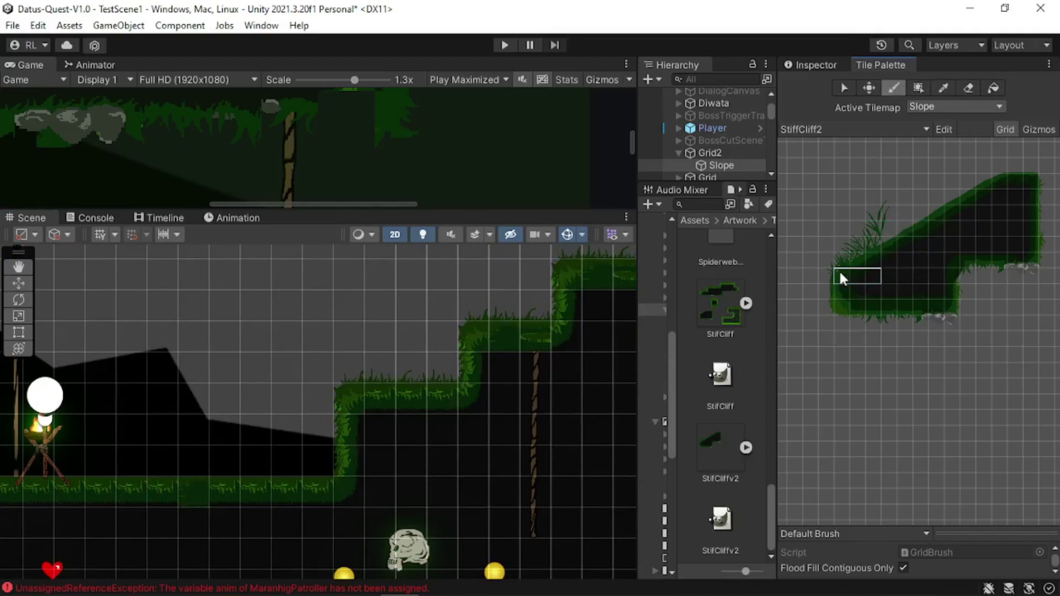
left_click(156, 490)
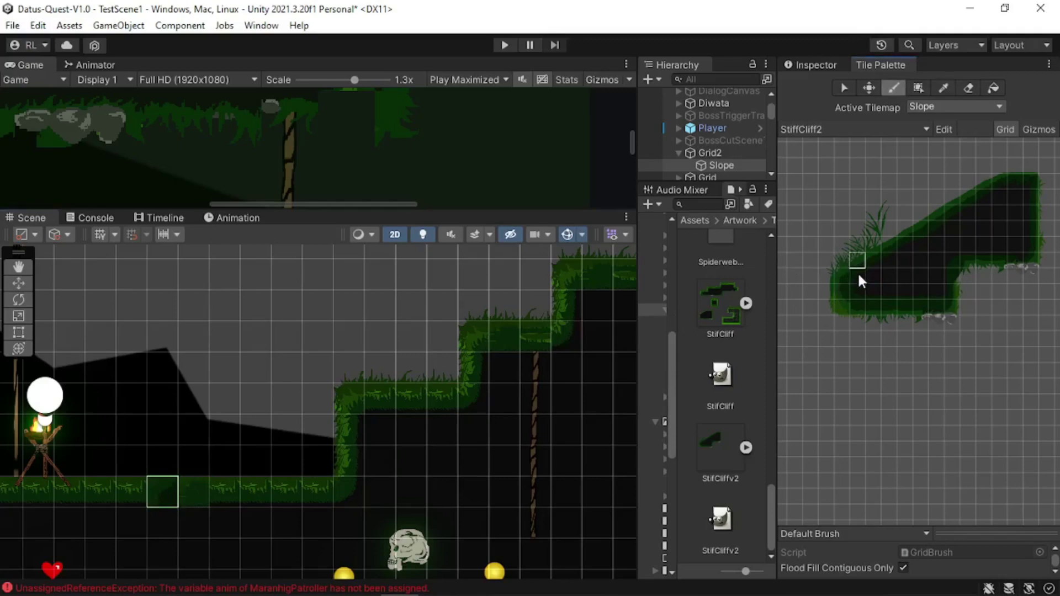
left_click_drag(859, 275, 857, 263)
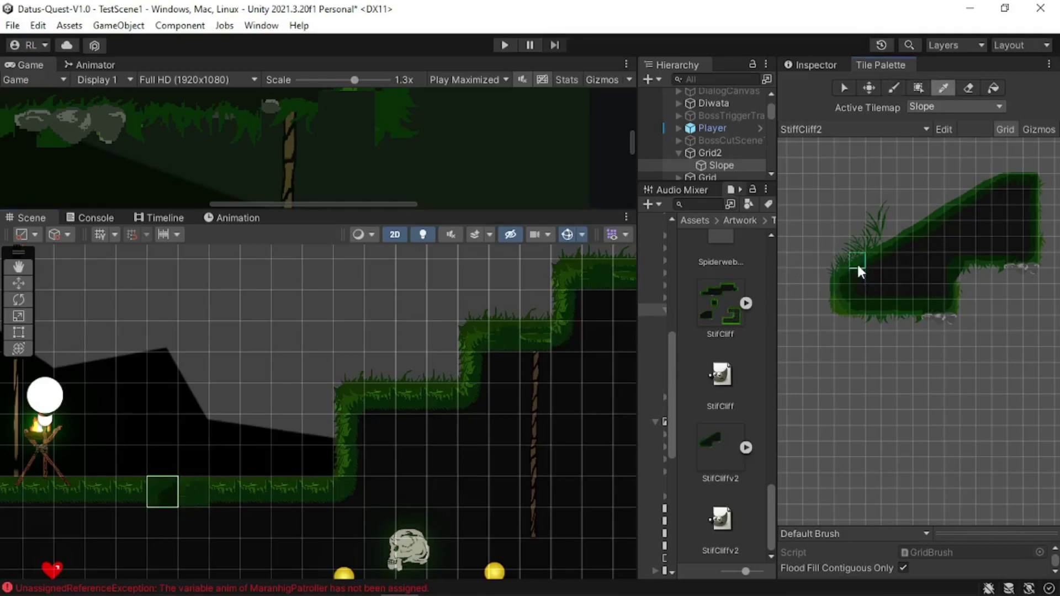
left_click(197, 478)
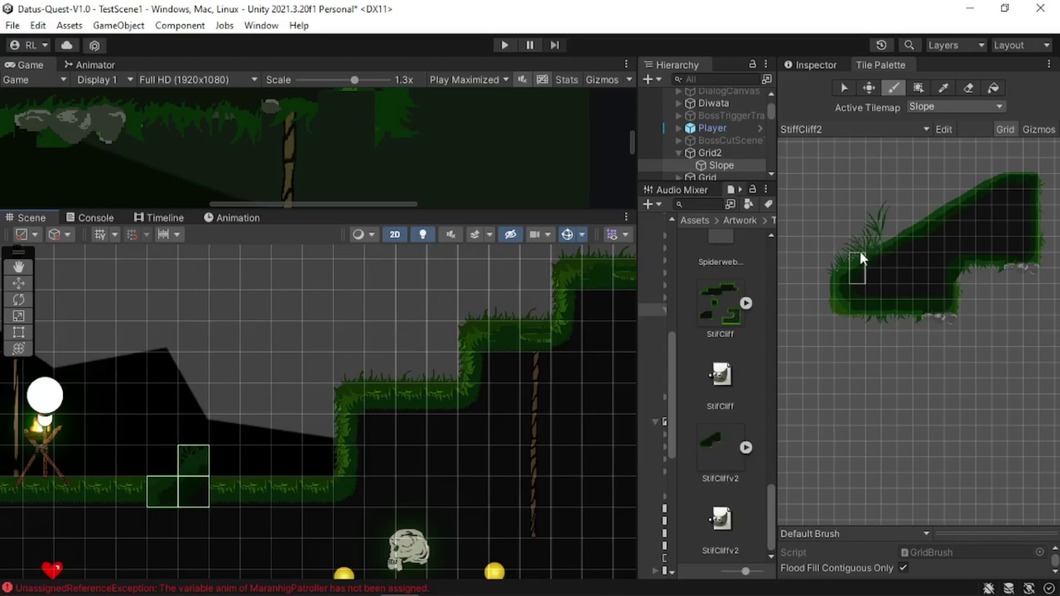
left_click_drag(874, 241, 875, 260)
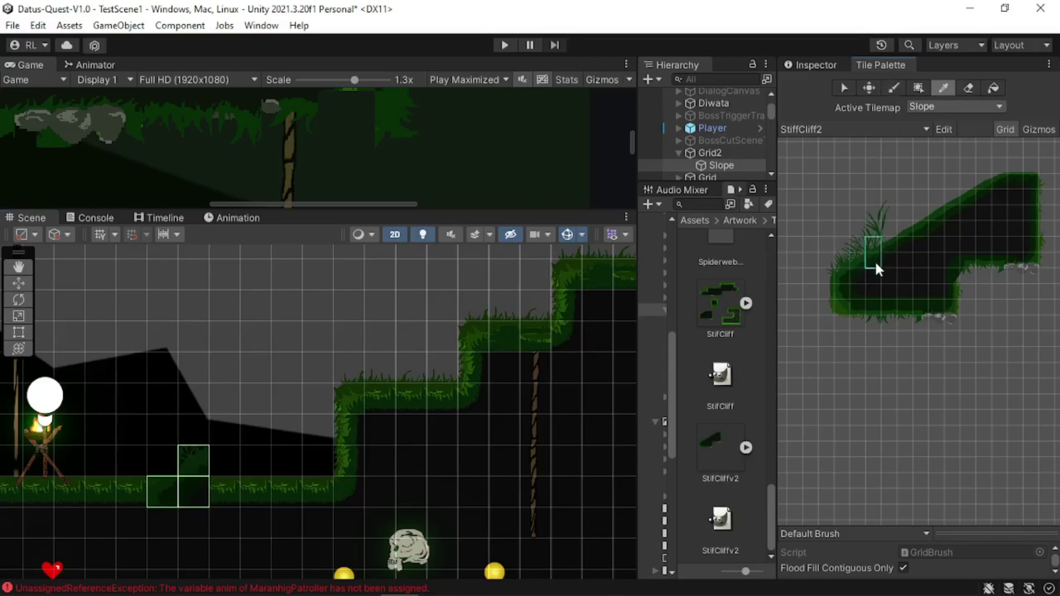
left_click(227, 474)
- Continue the slope on the Slope tilemap with the middle StiffCliff2 edge columns, rising diagonally over the first grassy ledge
mouse_move(889, 238)
left_mouse_down()
mouse_move(889, 258)
mouse_move(907, 237)
mouse_move(907, 245)
left_mouse_up()
left_click(259, 445)
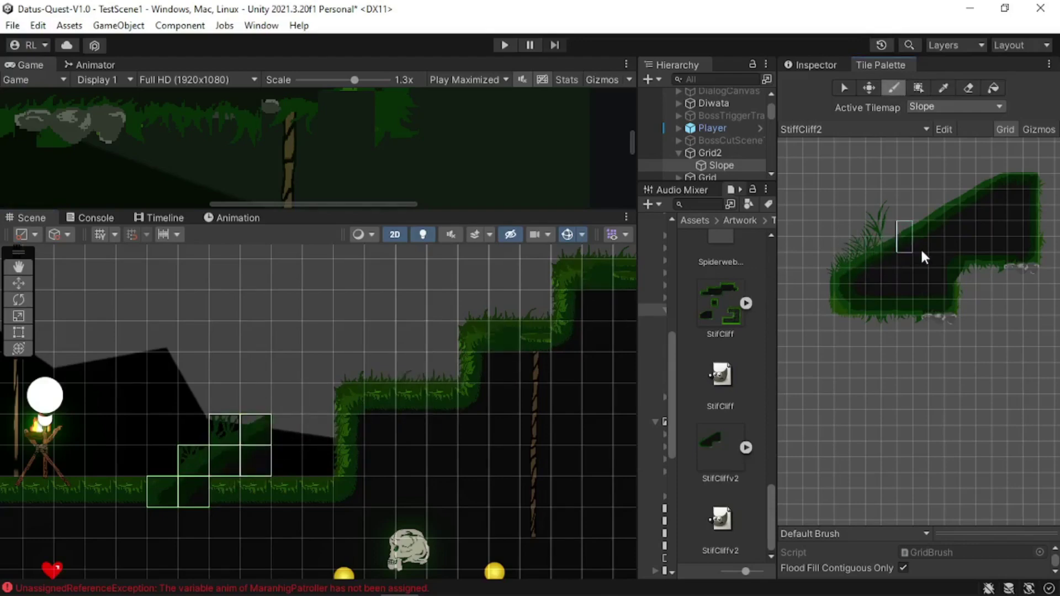
left_click(276, 428)
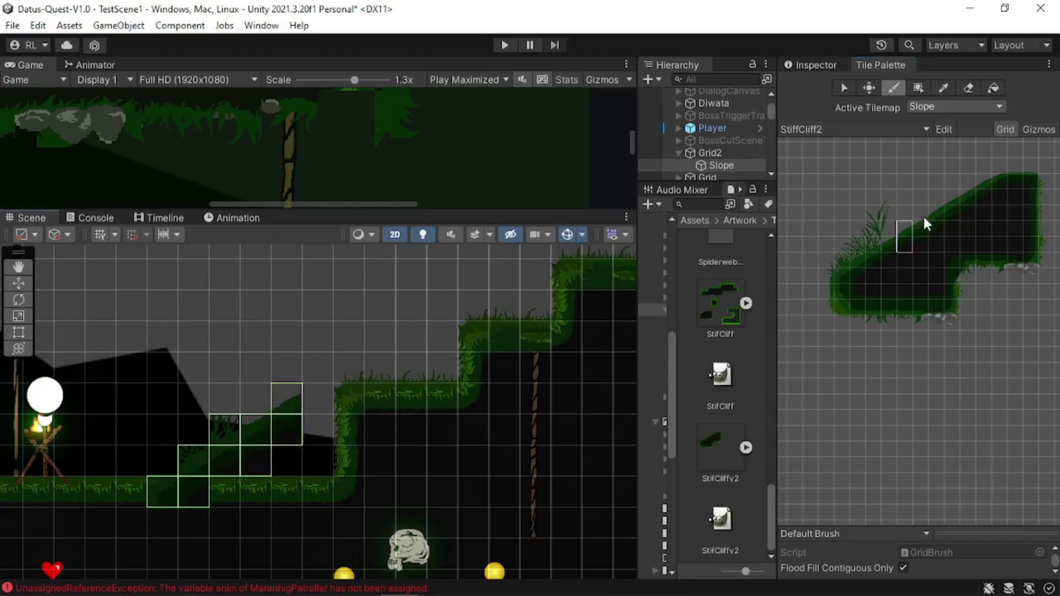
left_click(925, 237)
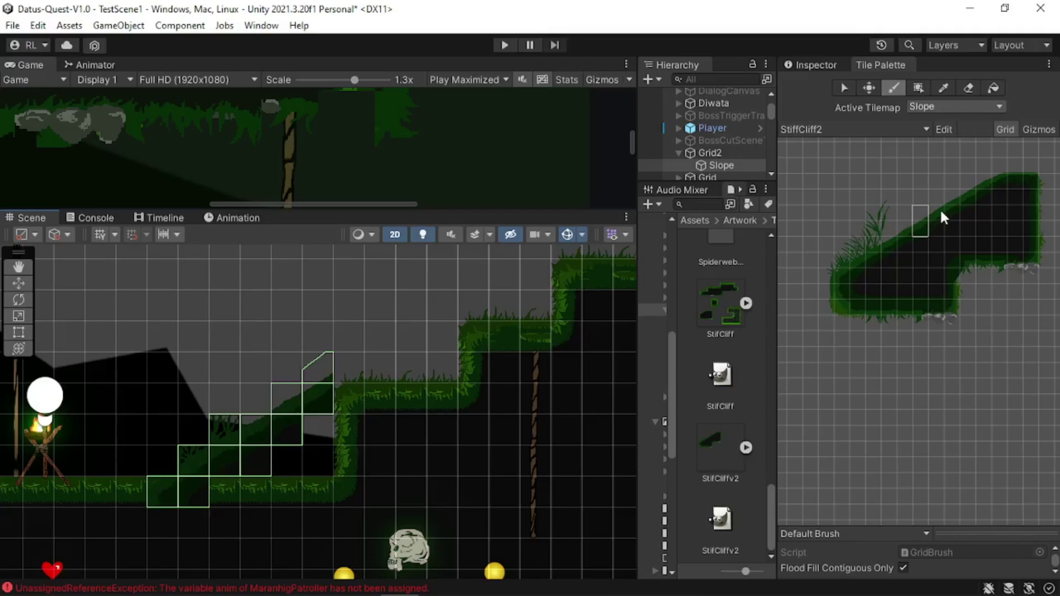
left_click_drag(939, 208, 940, 224)
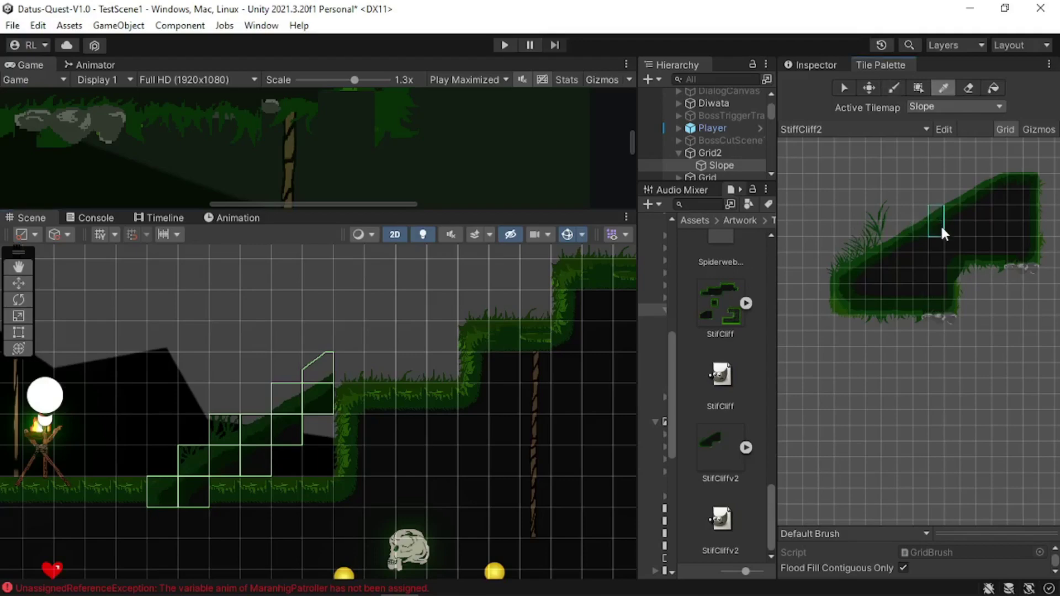
left_click(350, 390)
left_click_drag(952, 196, 955, 227)
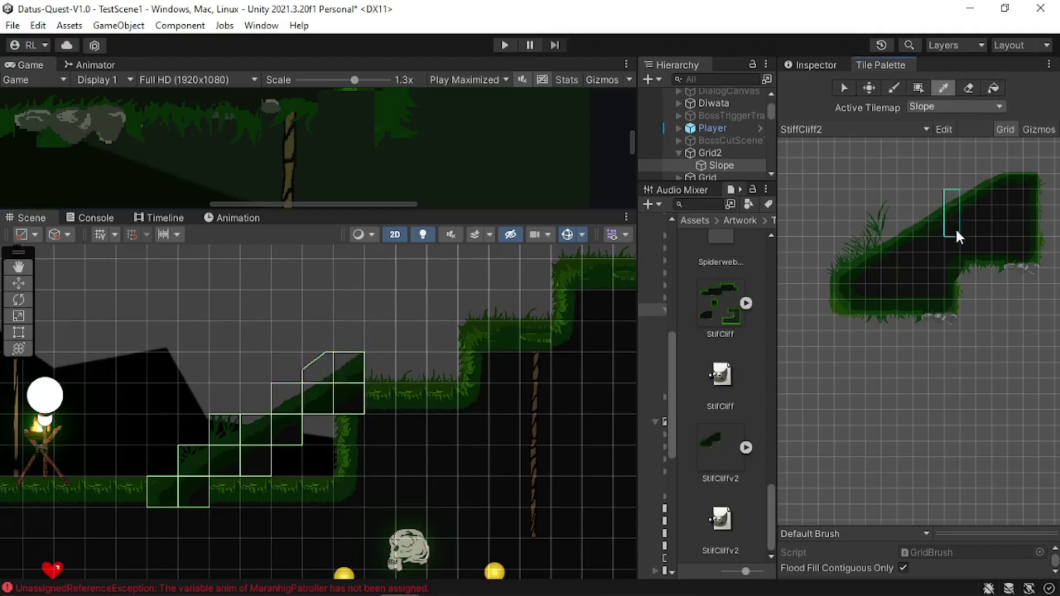
left_click(389, 386)
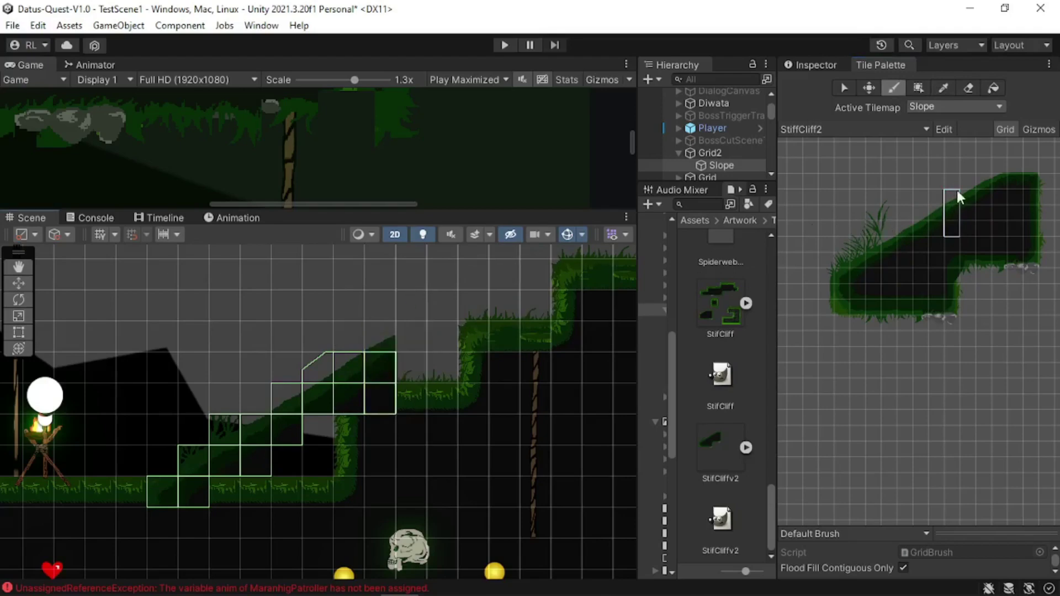
- Paint the upper slope columns and the flat crest of StiffCliff2 across the second grassy ledge
key("i")
key("b")
left_click(411, 360)
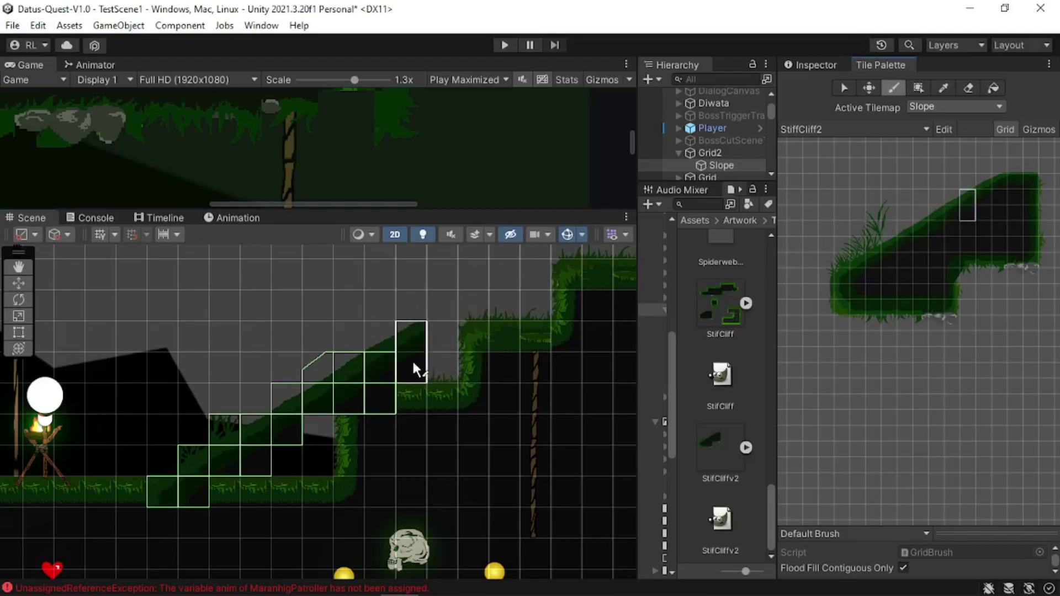
left_click_drag(982, 177, 981, 213)
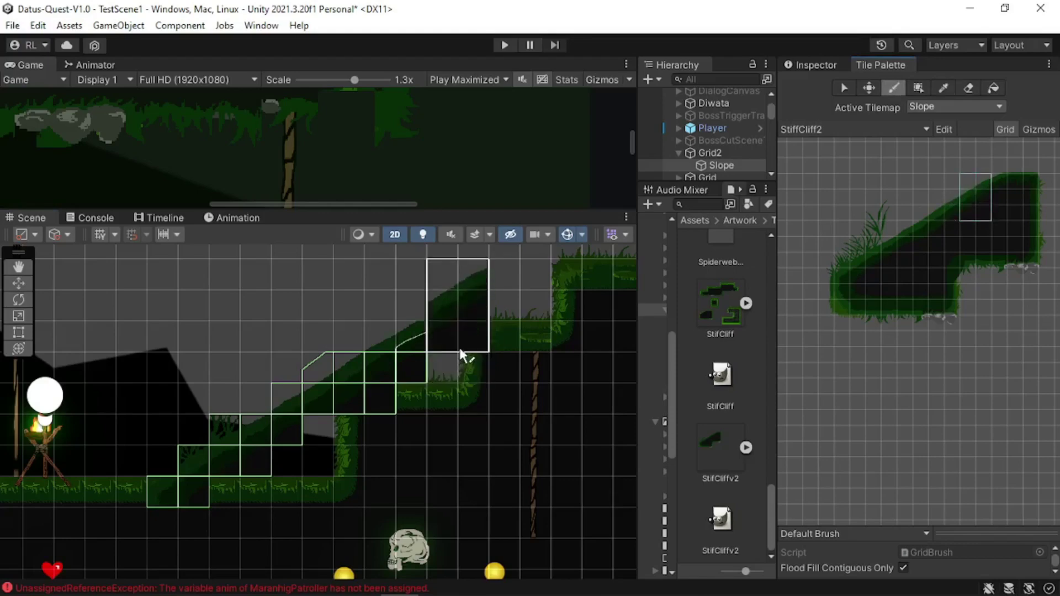
left_click(448, 360)
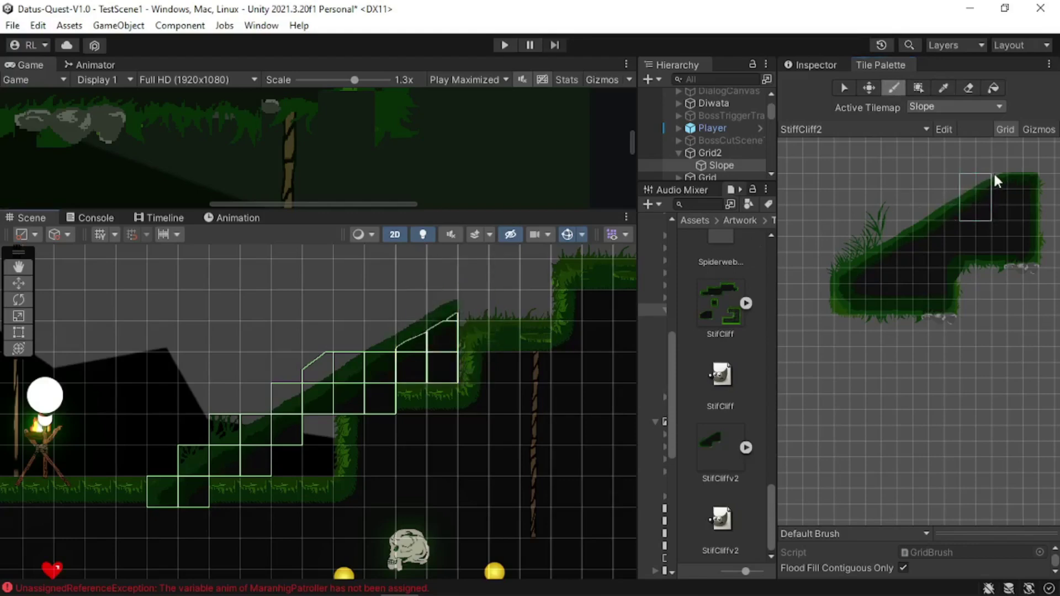
left_click_drag(996, 166, 1019, 201, "ctrl")
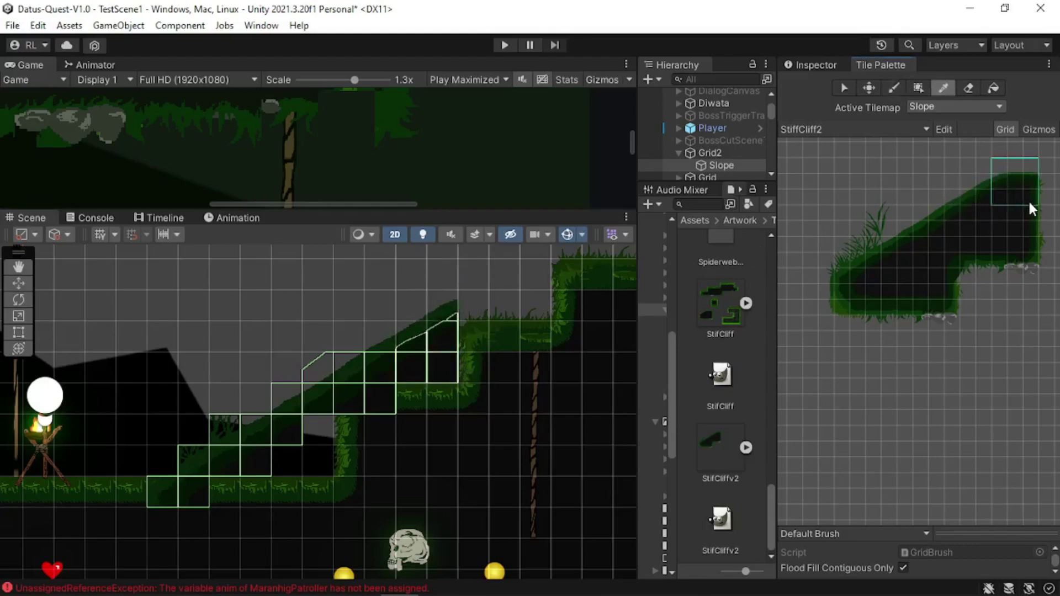
left_click(505, 320)
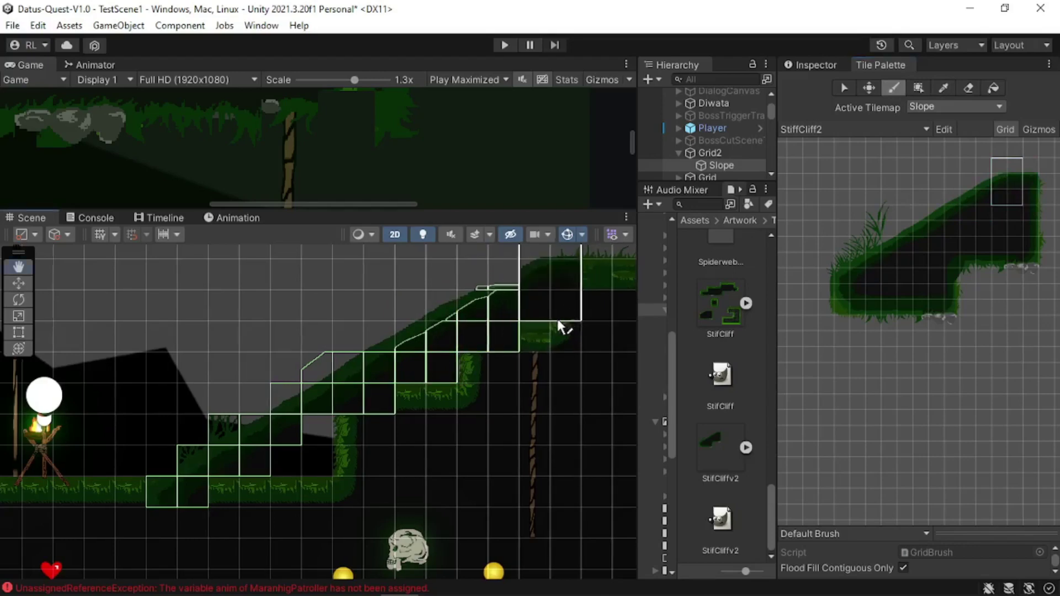
middle_click_drag(555, 316, 398, 332)
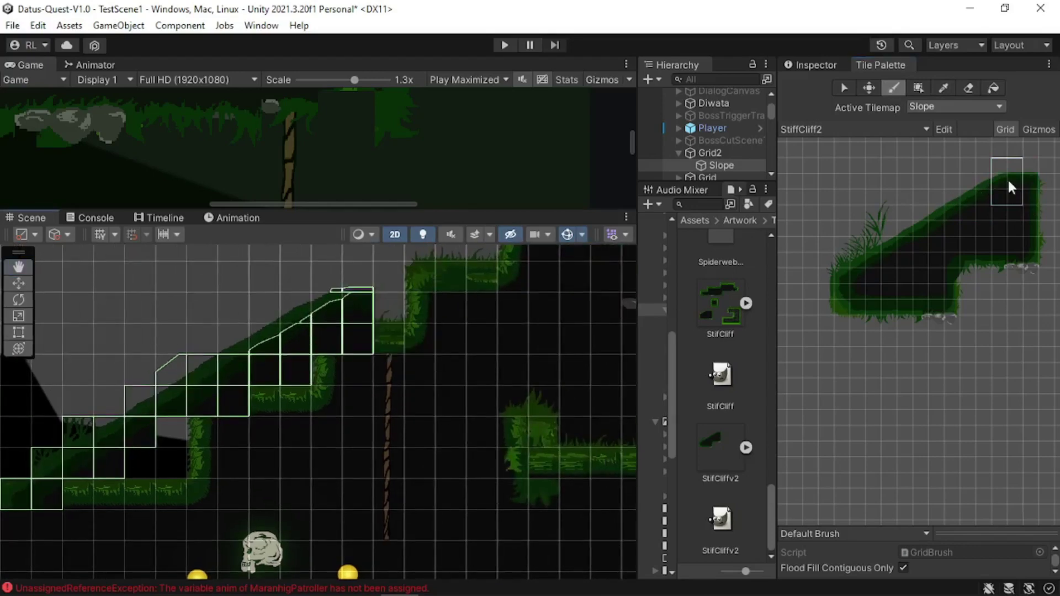
left_click(1031, 179, "ctrl")
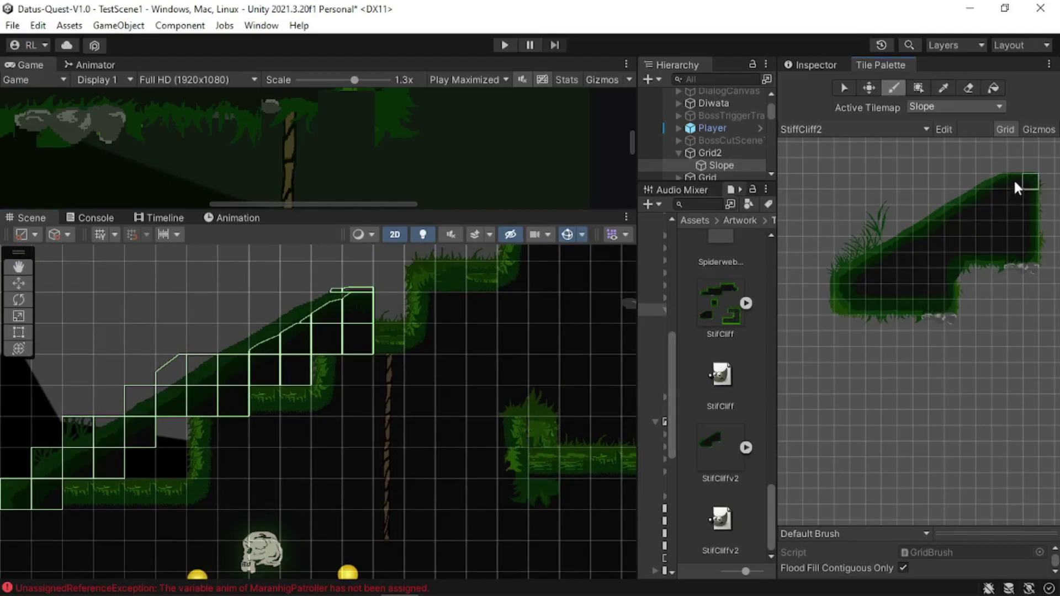
left_click(387, 298)
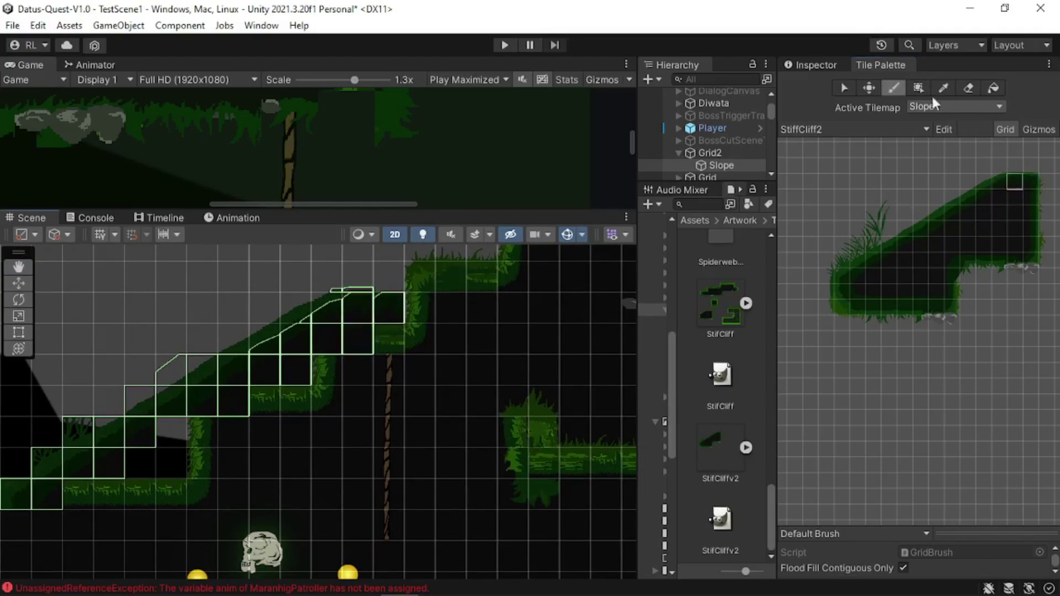
- Set the Y offset of the Slope tilemap's Tilemap Collider 2D to 0.03
left_click(812, 65)
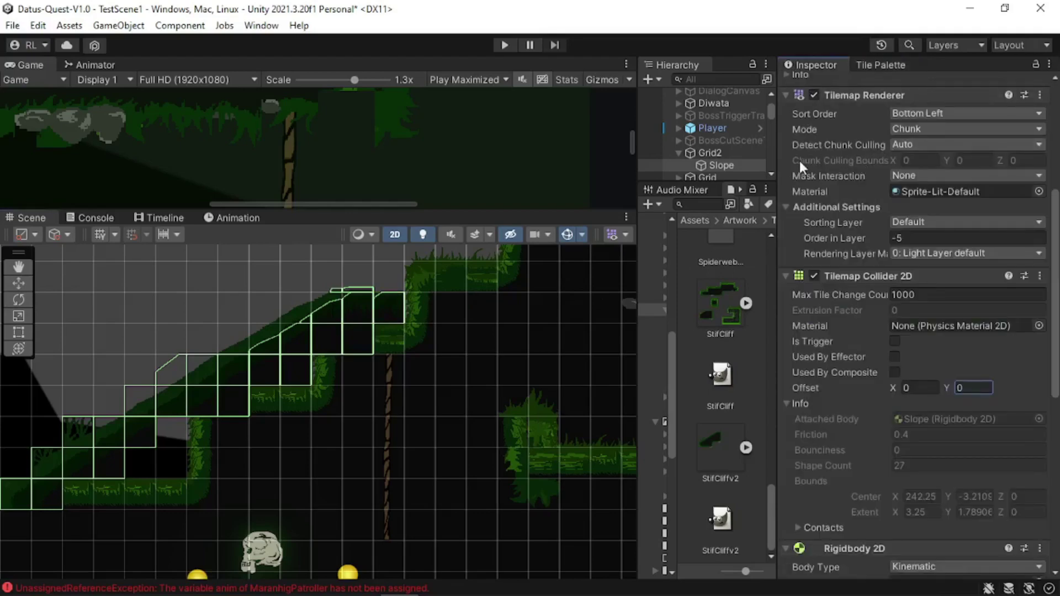
left_click(728, 165)
scroll(964, 221, "up", 3)
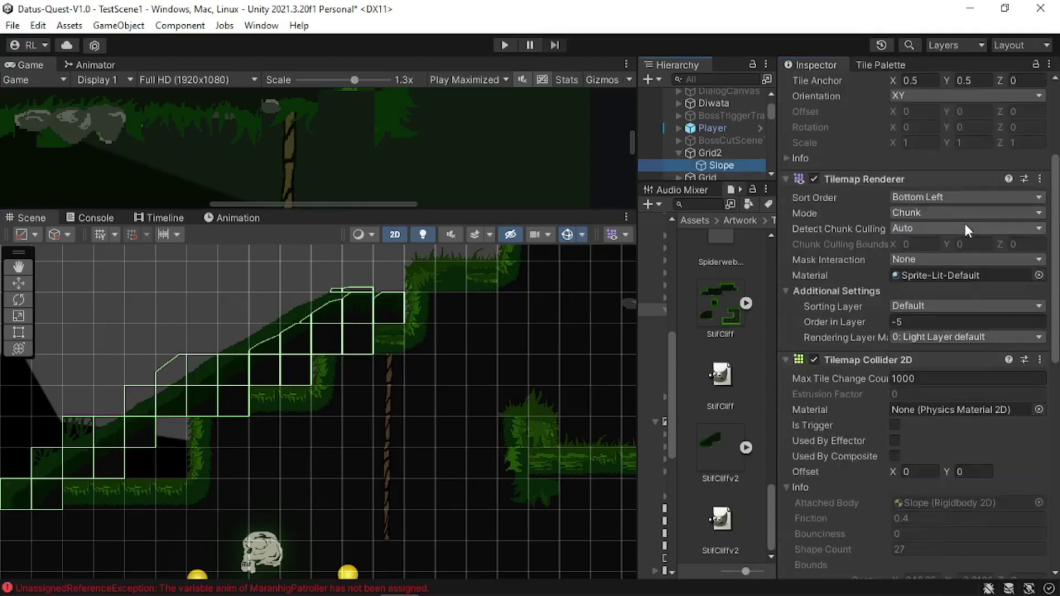
scroll(964, 220, "up", 3)
scroll(966, 226, "down", 6)
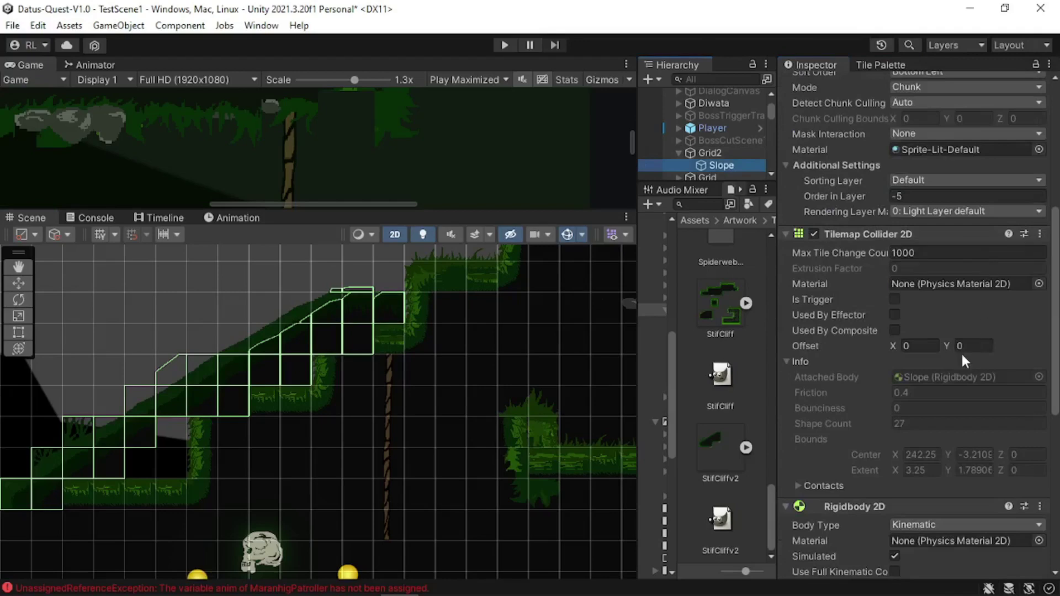
mouse_move(953, 343)
left_mouse_down()
mouse_move(966, 344)
mouse_move(957, 346)
left_mouse_up()
key("BackSpace")
key("BackSpace")
key("BackSpace")
key("BackSpace")
key("BackSpace")
type("0.03")
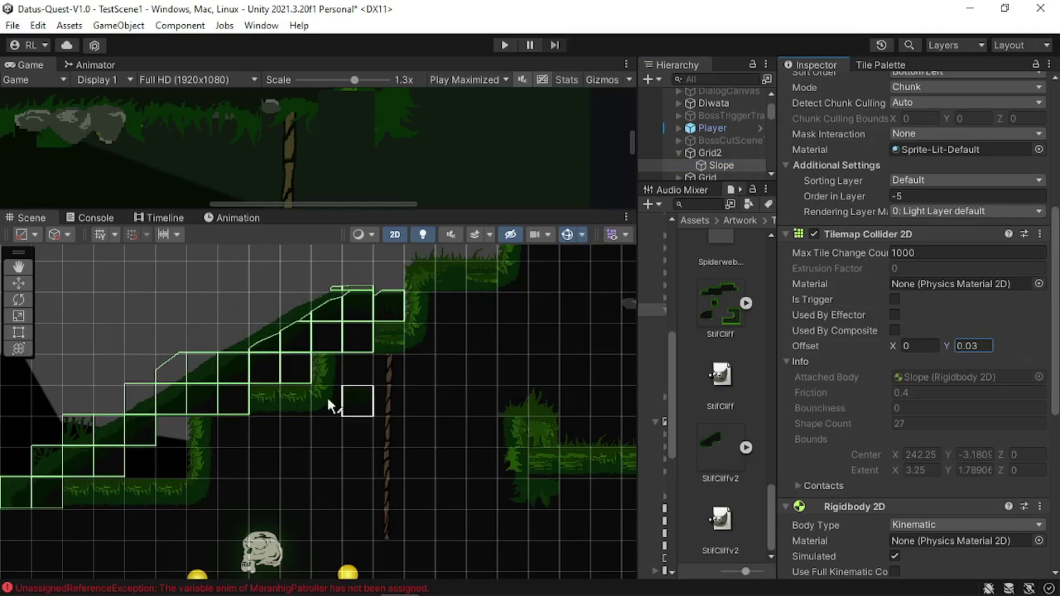
- Compare the collider outline with the slope tiles up close and reset the collider's Y offset to 0
scroll(326, 395, "up", 4)
scroll(420, 336, "up", 1)
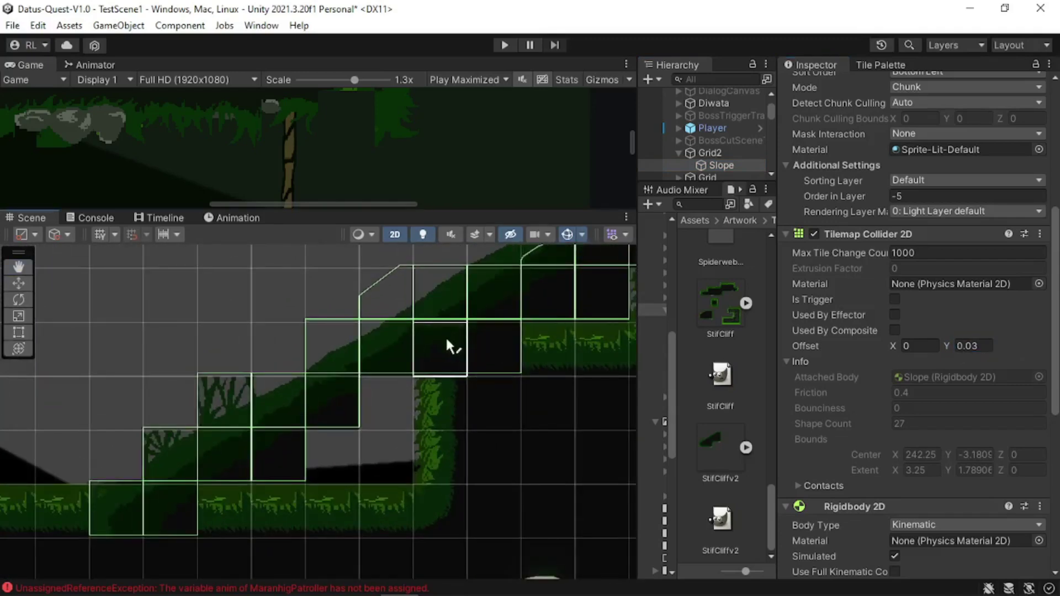
left_click(980, 345)
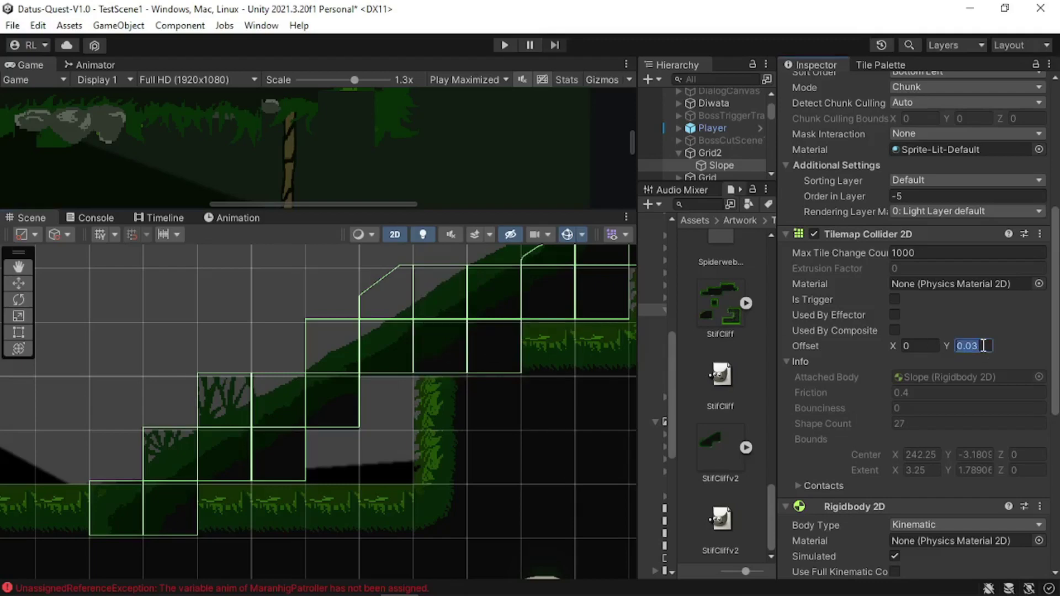
type("0")
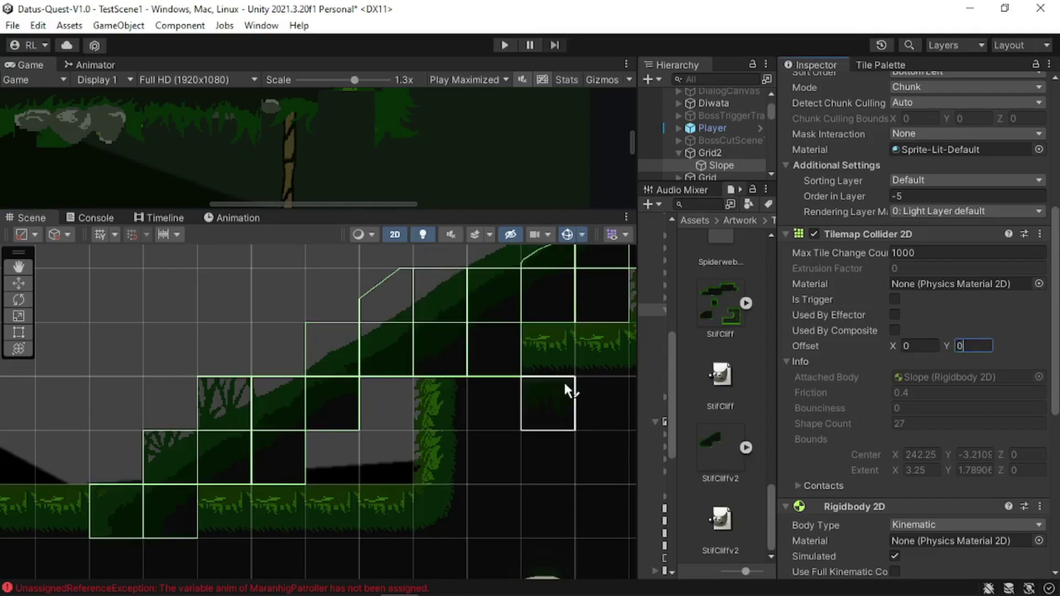
scroll(442, 389, "down", 3)
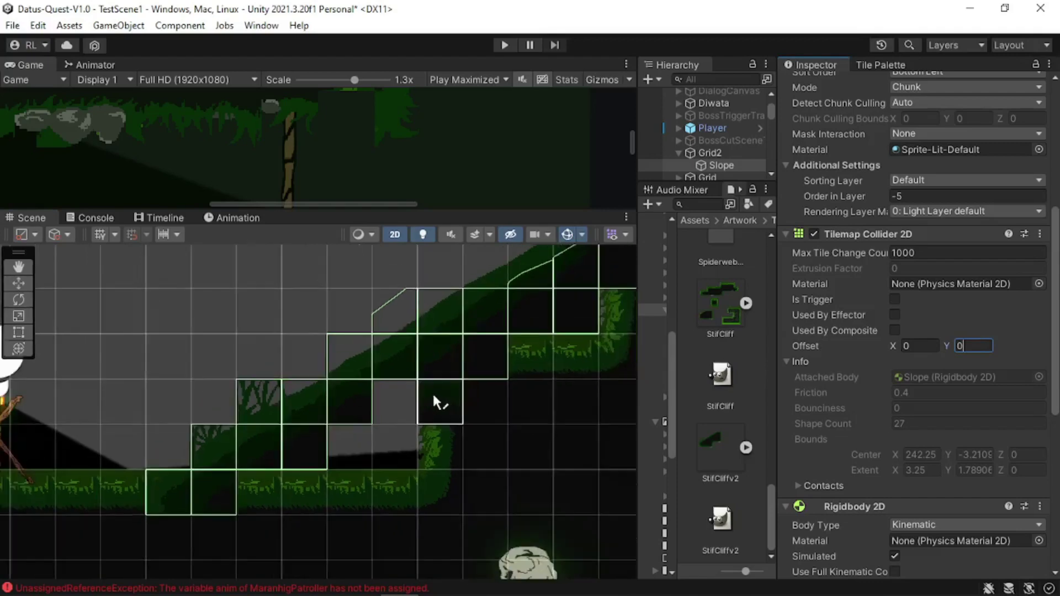
middle_click_drag(431, 414, 323, 375)
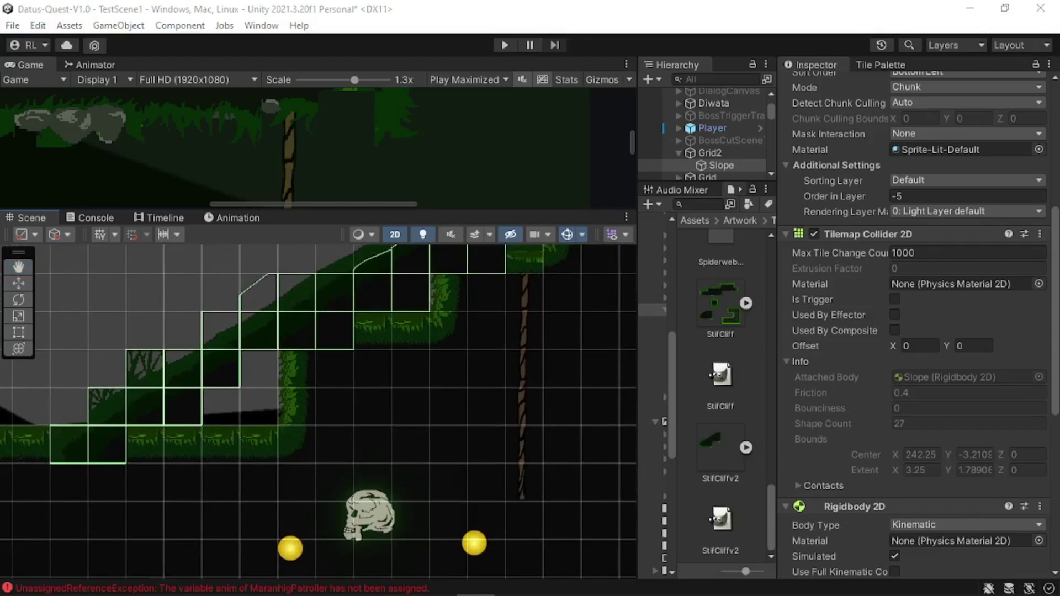
key("alt+Tab")
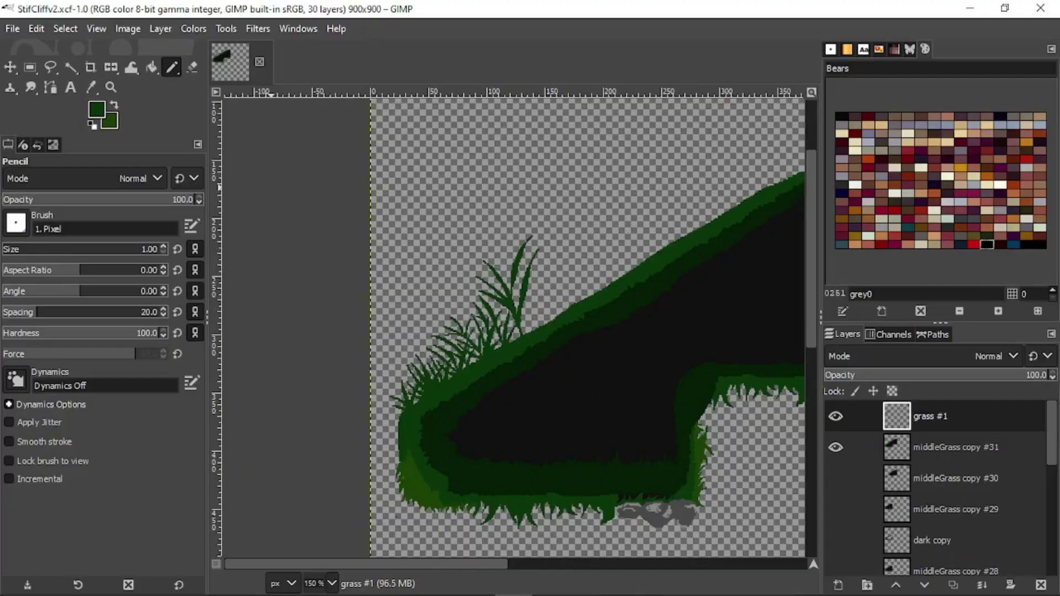
key("alt+Tab")
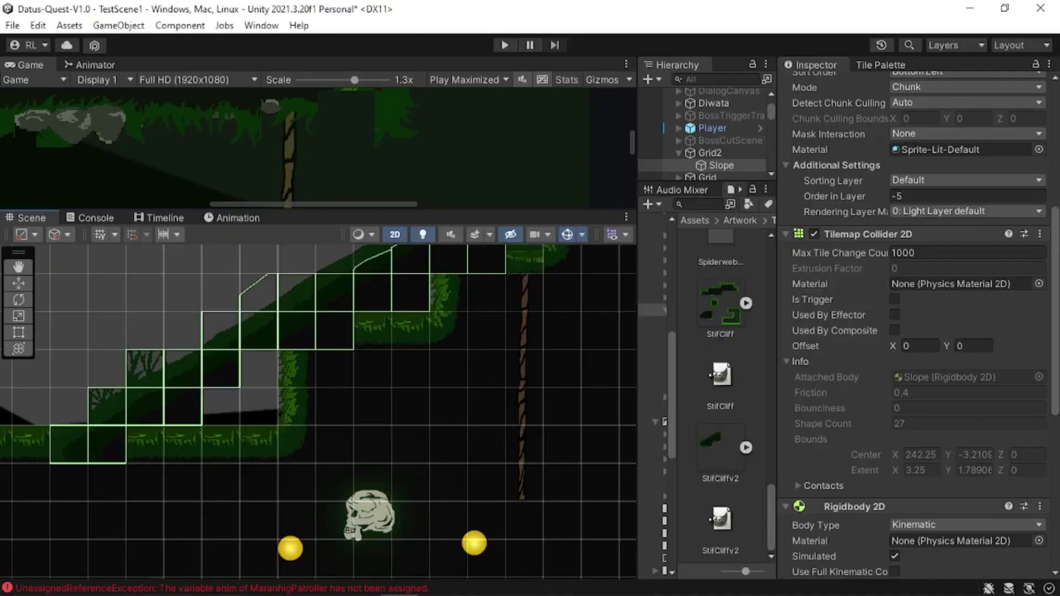
- Undo the newly painted slope and the earlier erasing to restore the full sloped cliff on the Slope tilemap
scroll(333, 333, "down", 2)
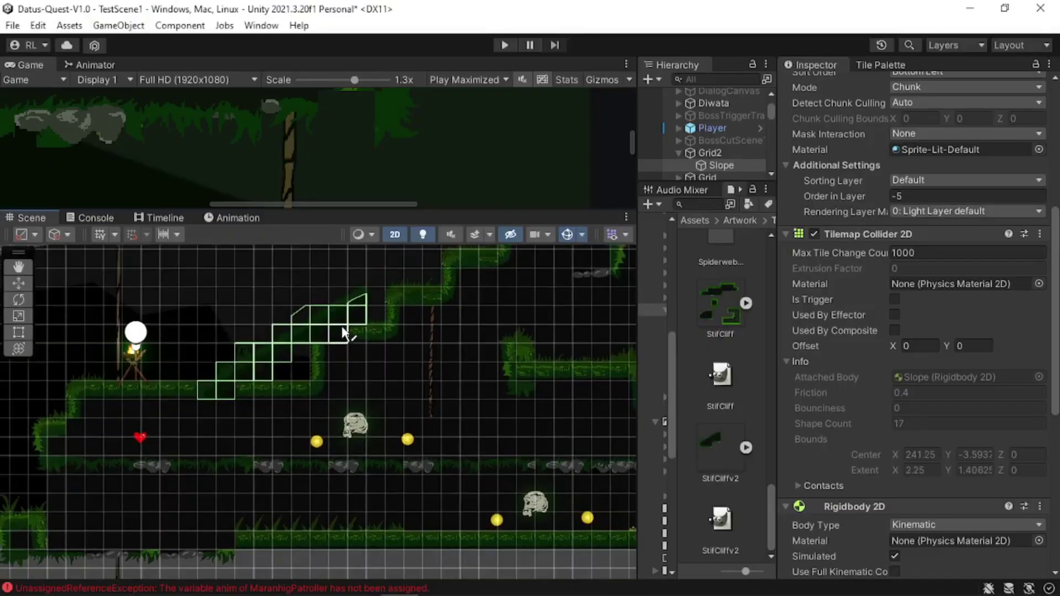
key("ctrl+z")
key("ctrl+z")
key("ctrl+z")
key("ctrl+z")
key("ctrl+z")
key("ctrl+z")
key("ctrl+z")
key("ctrl+z")
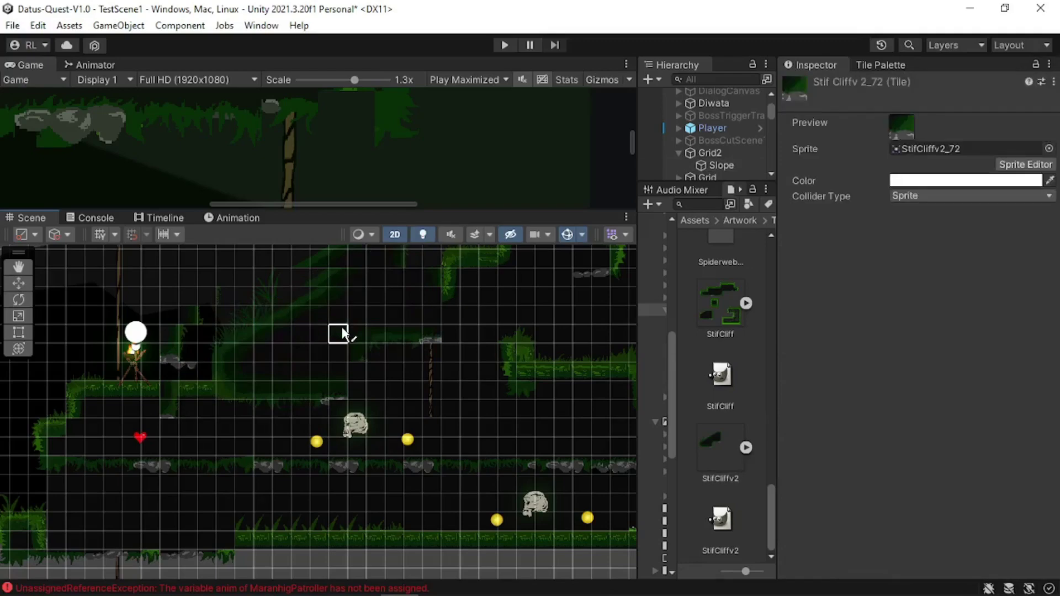
- Select the Slope tilemap to show the restored cliff's collider and reopen the StiffCliff2 tile palette
scroll(300, 345, "up", 2)
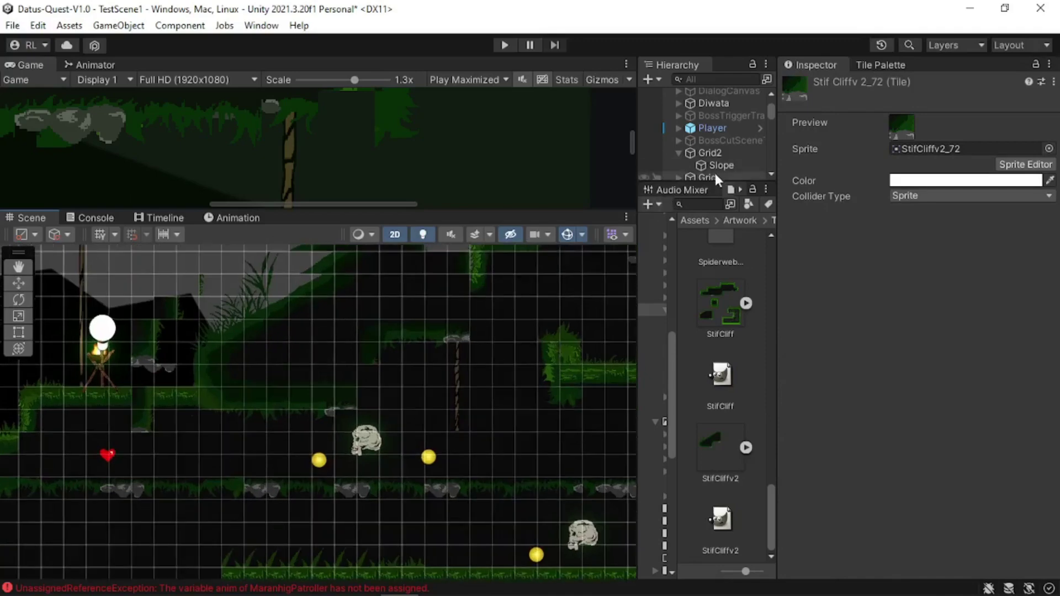
left_click(715, 164)
middle_click_drag(314, 335, 312, 447)
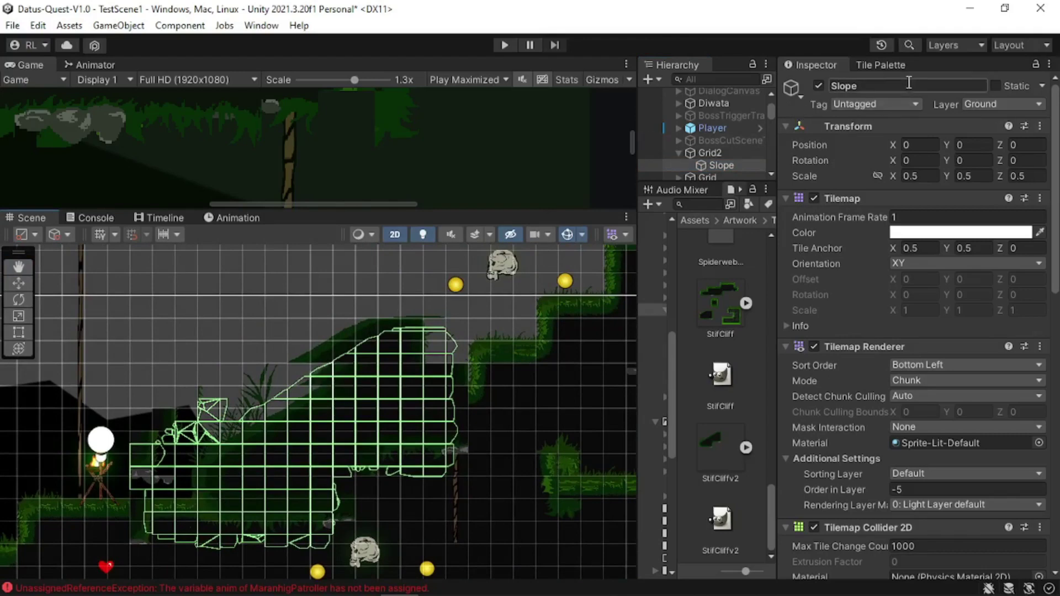
left_click(892, 65)
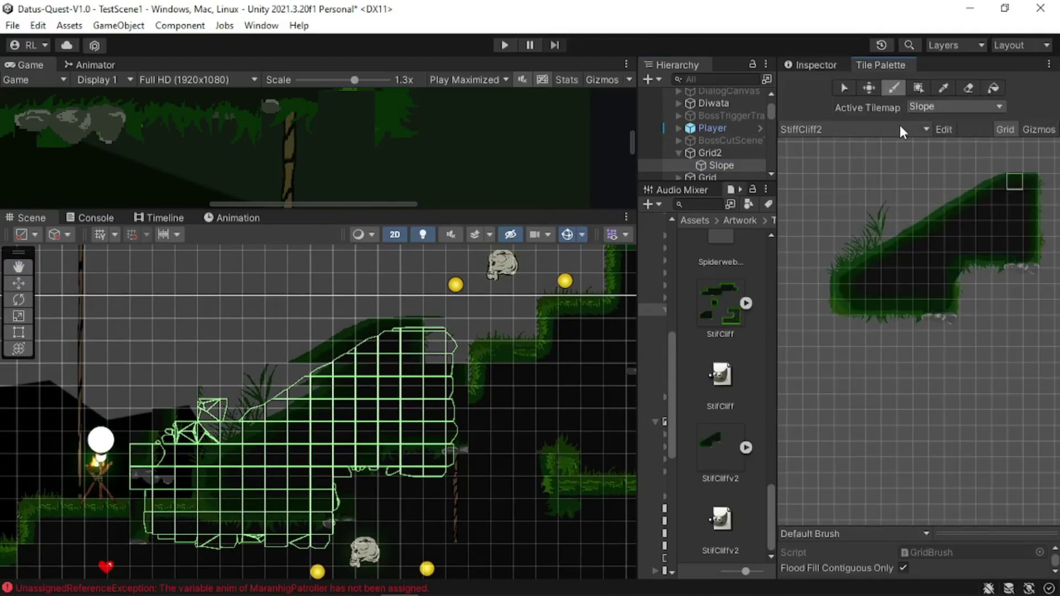
- Set the Y offset of the Slope tilemap's Tilemap Collider 2D to -0.9
scroll(270, 408, "up", 5)
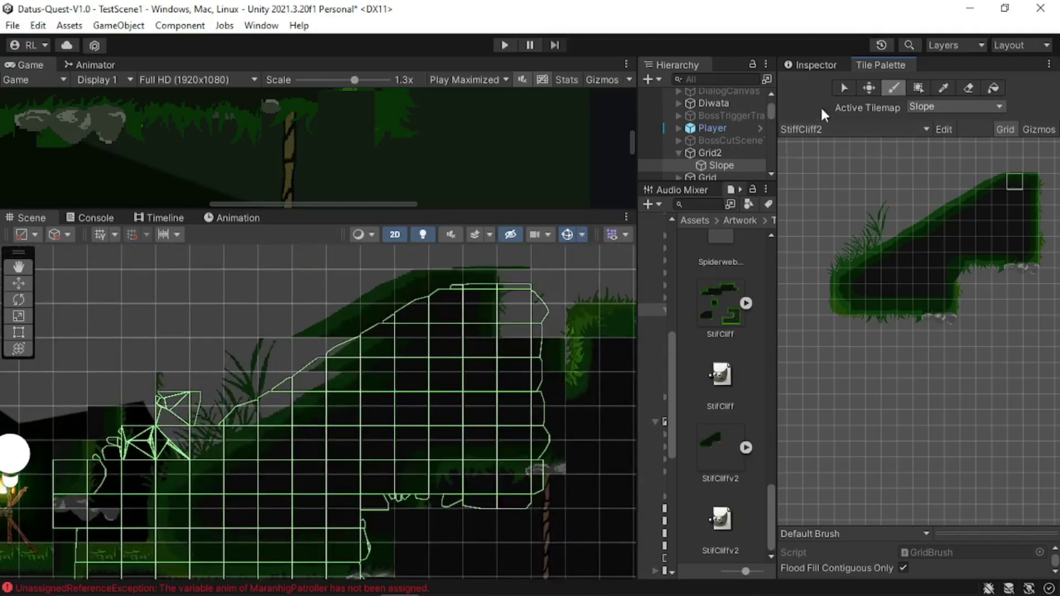
left_click(816, 65)
scroll(973, 450, "down", 4)
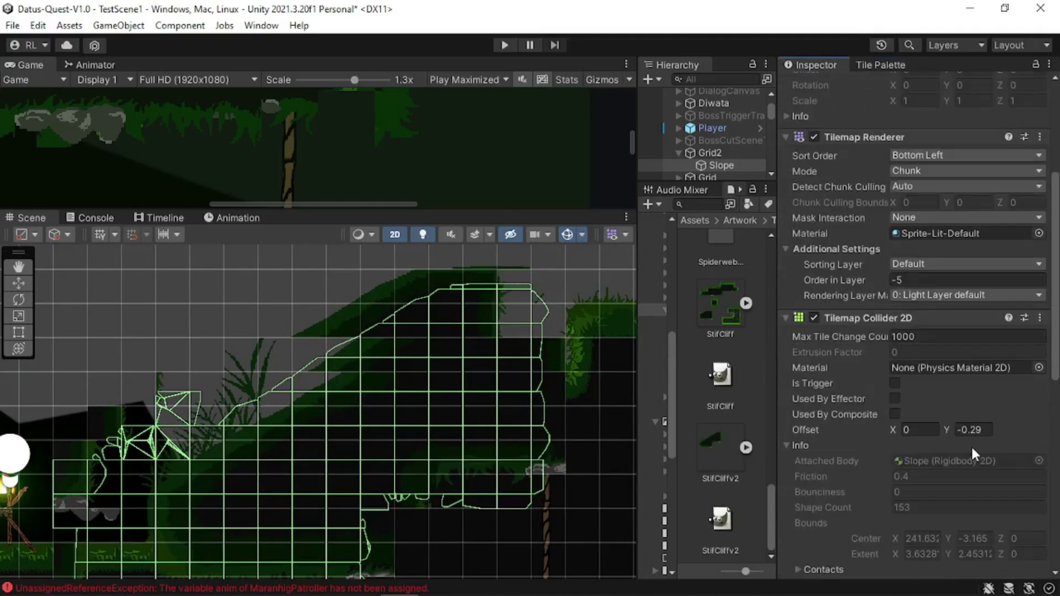
mouse_move(961, 436)
left_mouse_down()
mouse_move(950, 428)
mouse_move(969, 427)
mouse_move(942, 430)
left_mouse_up()
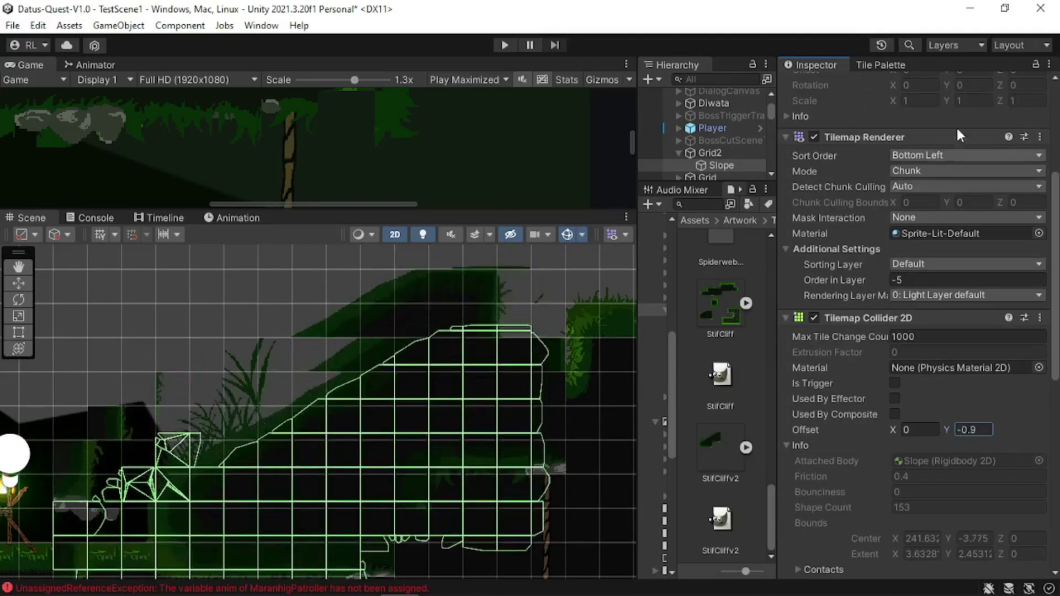
- Erase the tiles along the cliff's sloped upper edge and its grass blades from the Slope tilemap
left_click(886, 65)
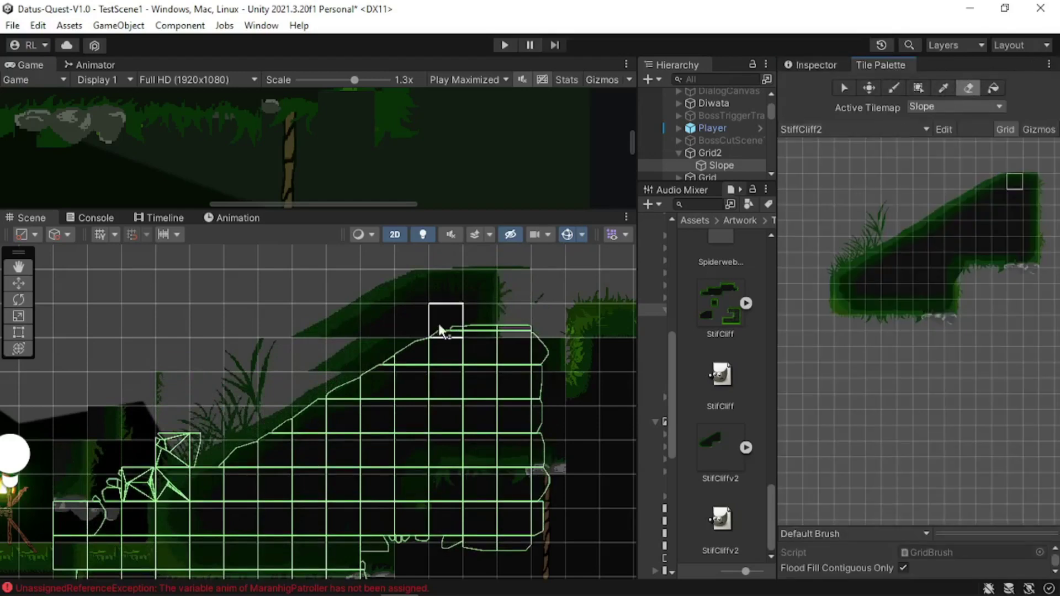
mouse_move(439, 323)
left_mouse_down()
mouse_move(345, 320)
mouse_move(403, 288)
mouse_move(395, 324)
mouse_move(461, 276)
mouse_move(535, 281)
left_mouse_up()
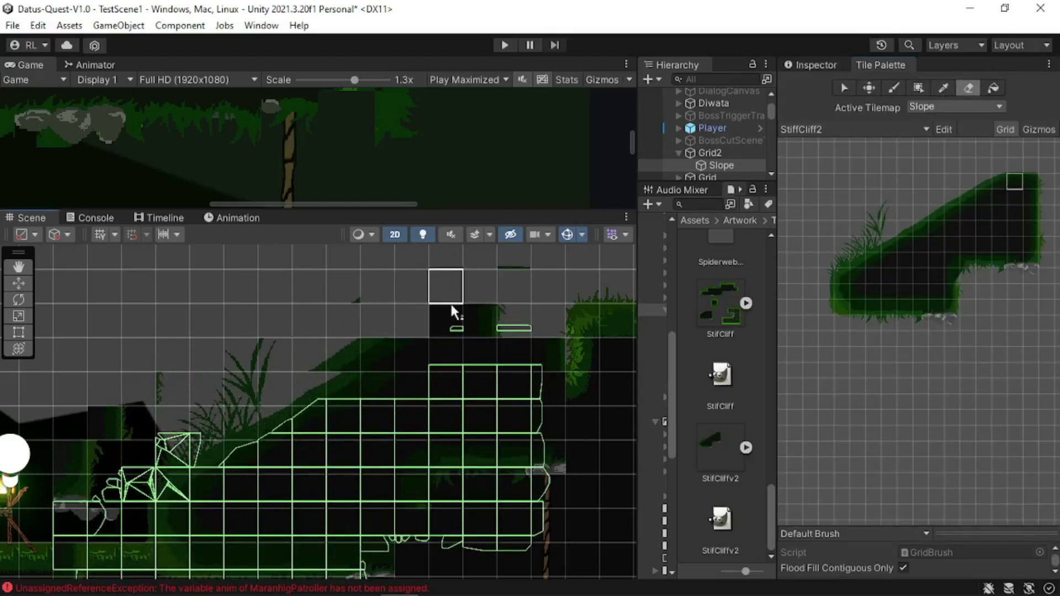
mouse_move(451, 312)
left_mouse_down()
mouse_move(516, 298)
mouse_move(353, 297)
mouse_move(174, 439)
mouse_move(79, 460)
mouse_move(93, 496)
mouse_move(51, 537)
mouse_move(55, 500)
left_mouse_up()
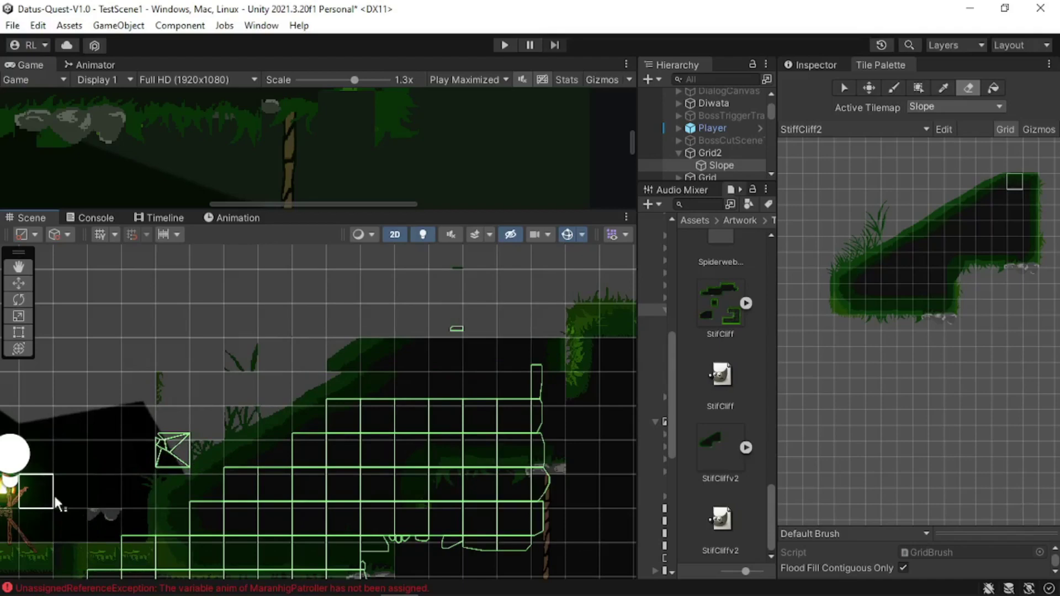
middle_click_drag(54, 496, 237, 441)
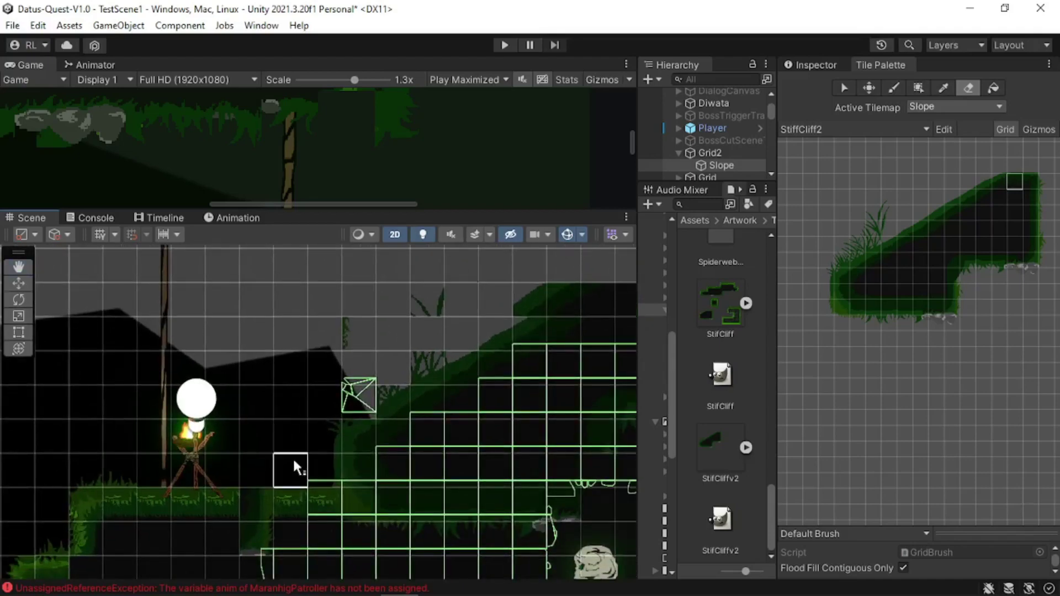
mouse_move(294, 462)
left_mouse_down()
mouse_move(362, 323)
mouse_move(451, 278)
mouse_move(400, 374)
mouse_move(425, 362)
left_mouse_up()
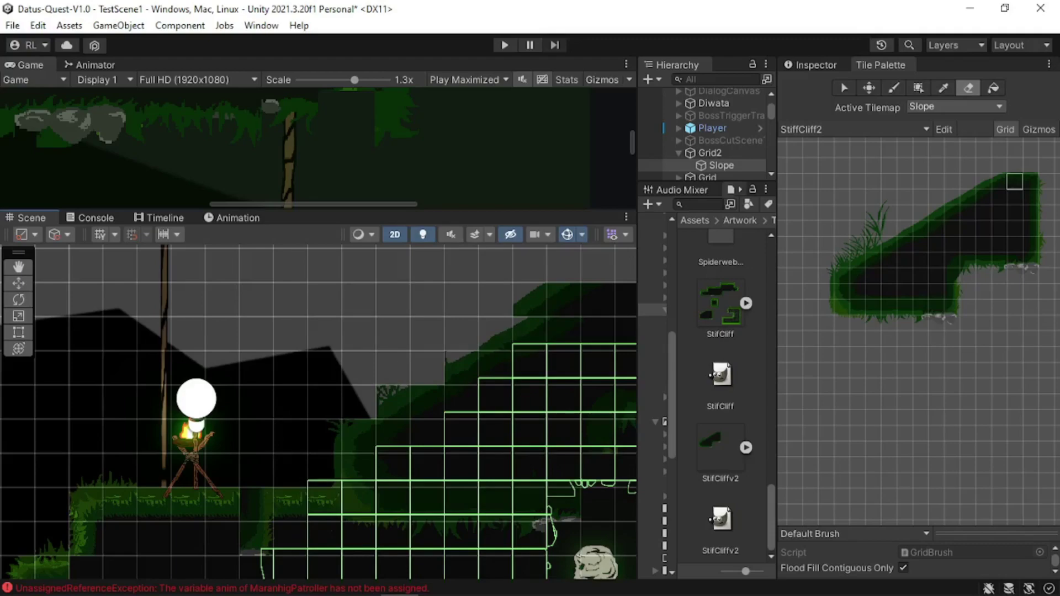
- Switch to GIMP and save the cliff artwork under the new name StifCliffv3.xcf in the TilesetTemplate folder
key("alt+Tab")
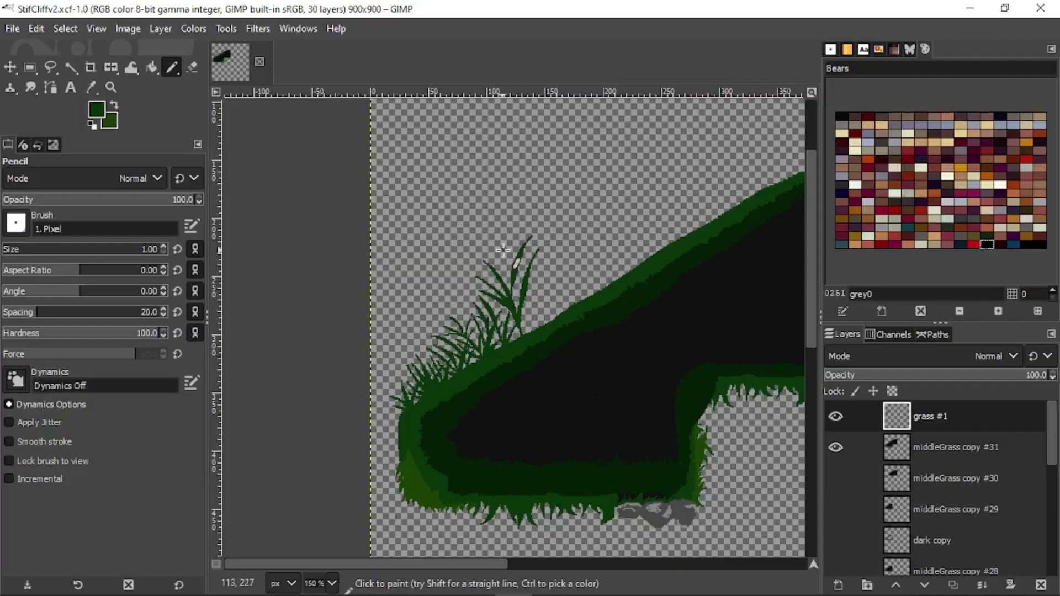
scroll(503, 250, "down", 4, "ctrl")
left_click(12, 29)
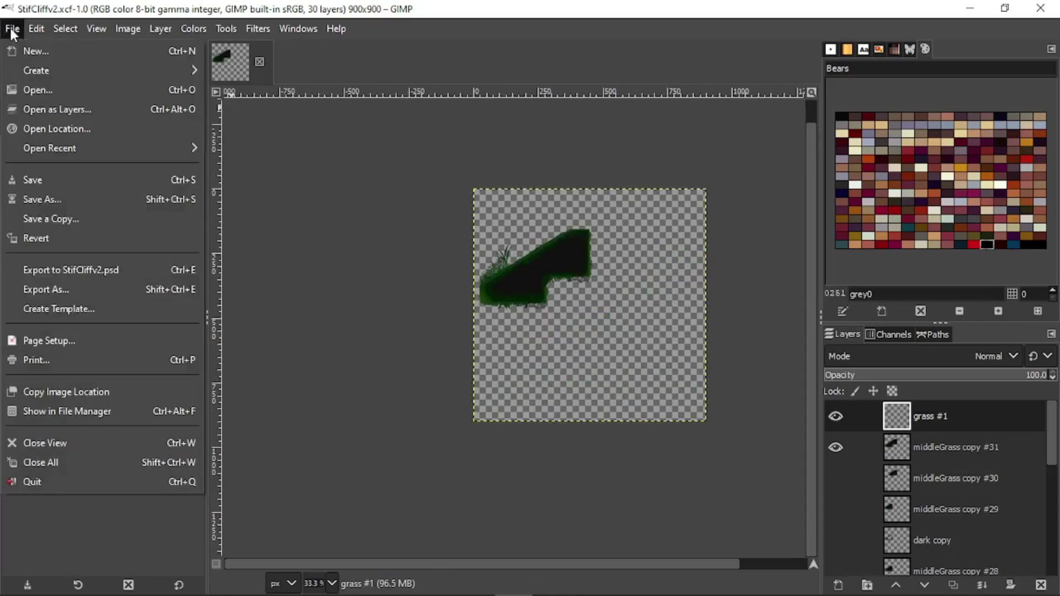
left_click(49, 199)
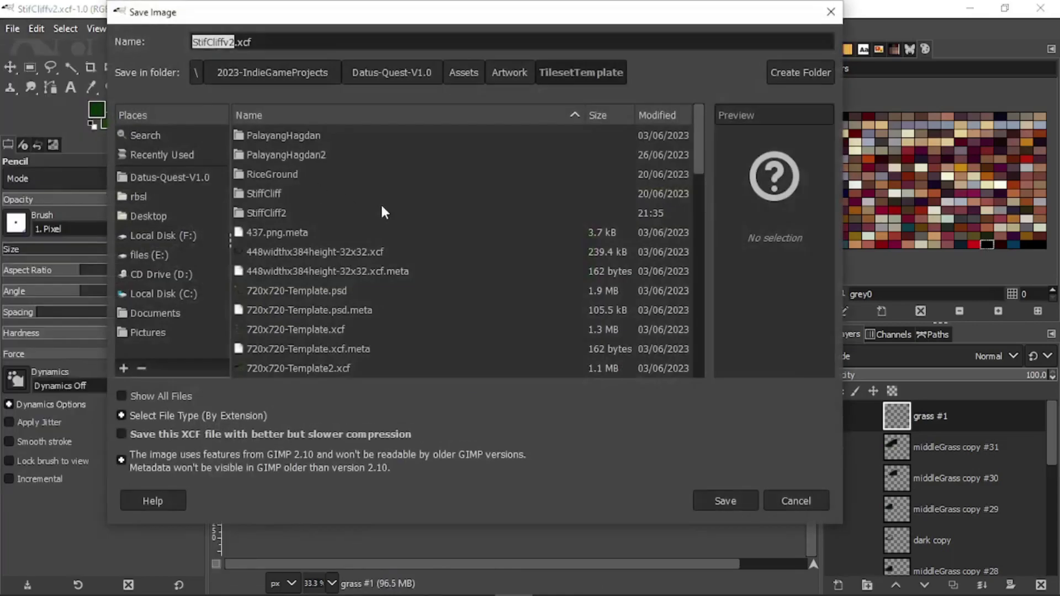
key("Right")
key("BackSpace")
type("3")
key("Return")
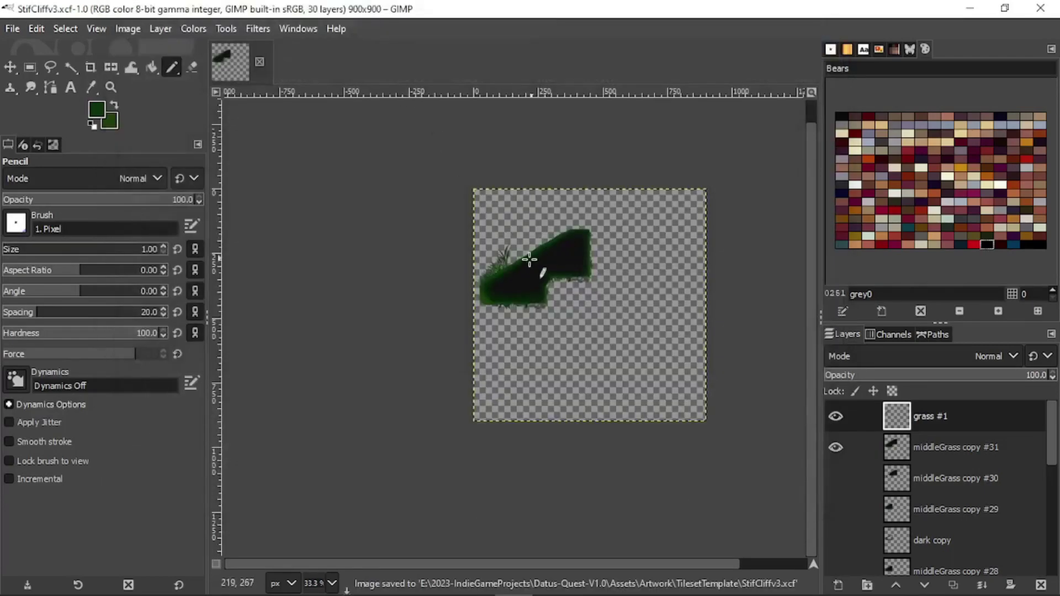
scroll(517, 261, "up", 6, "ctrl")
scroll(517, 261, "down", 6, "ctrl")
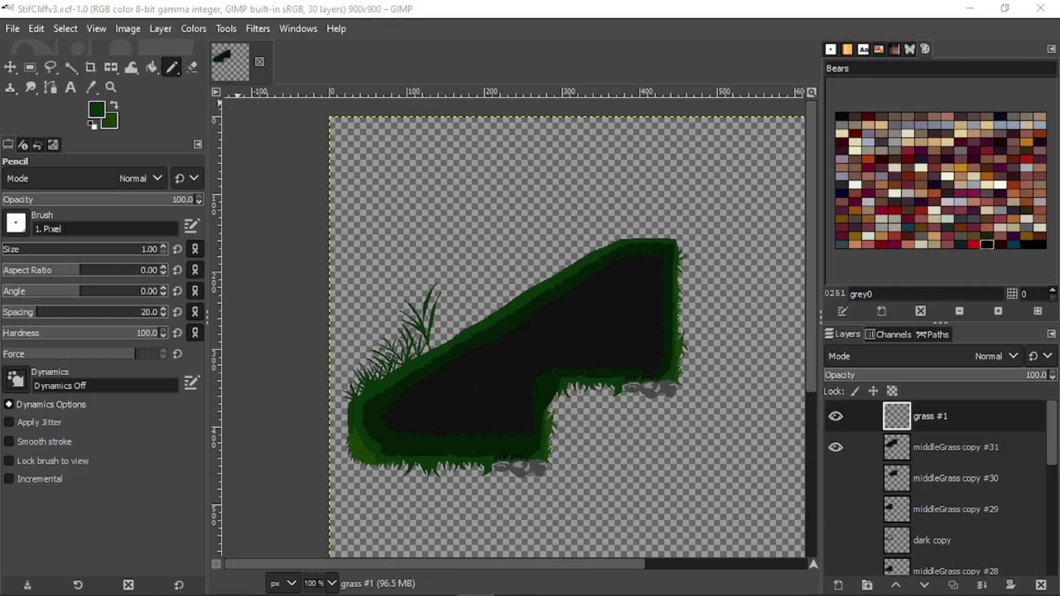
- Switch to GitHub Desktop and discard all uncommitted changes in the Datus-Quest-V1.0 repository
left_click_drag(0, 109, 396, 35)
left_click(304, 116)
right_click(304, 116)
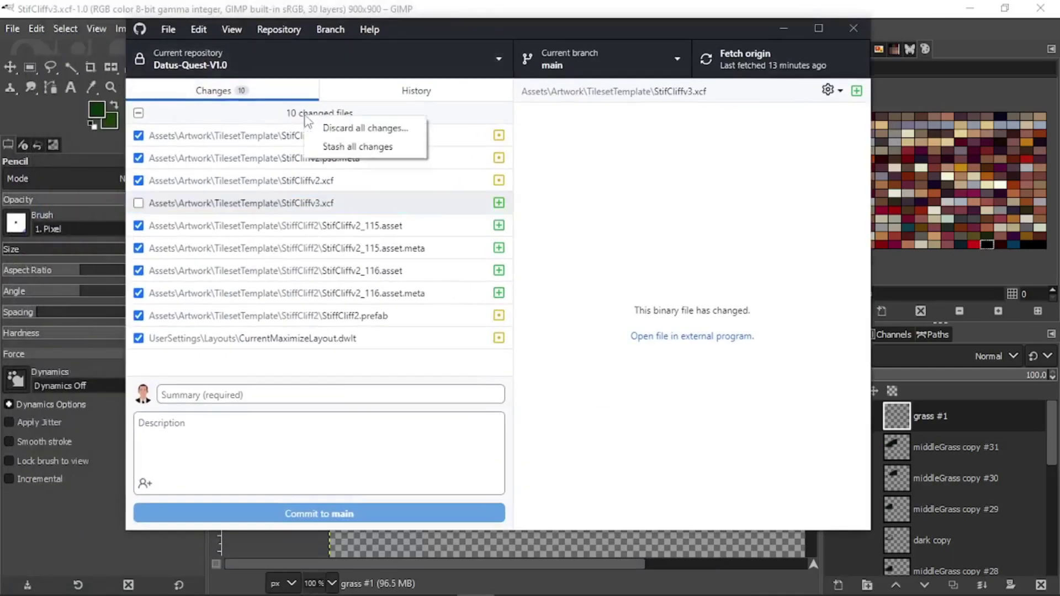
left_click(345, 128)
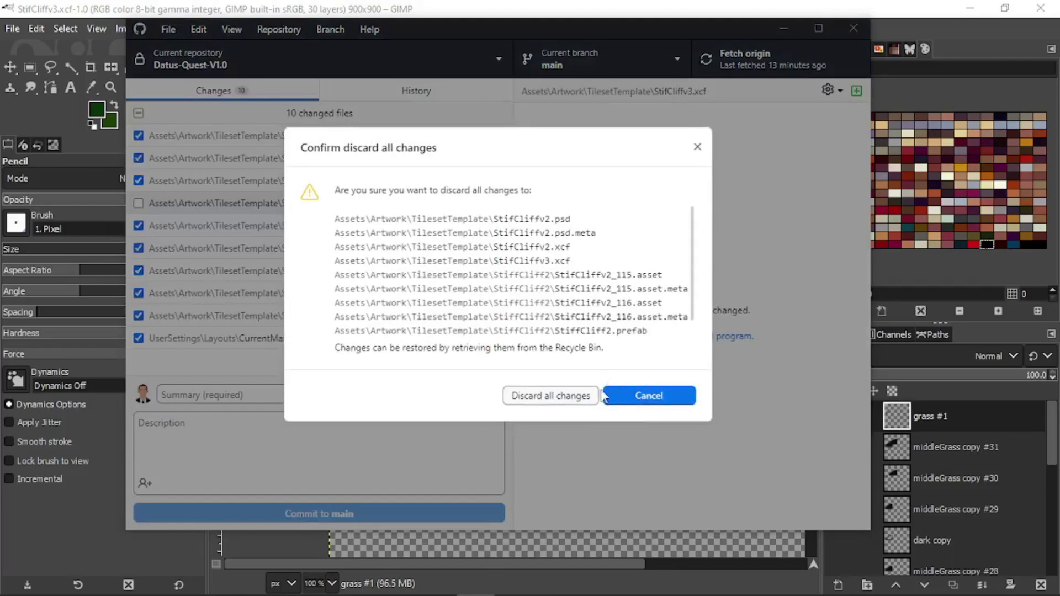
left_click(555, 396)
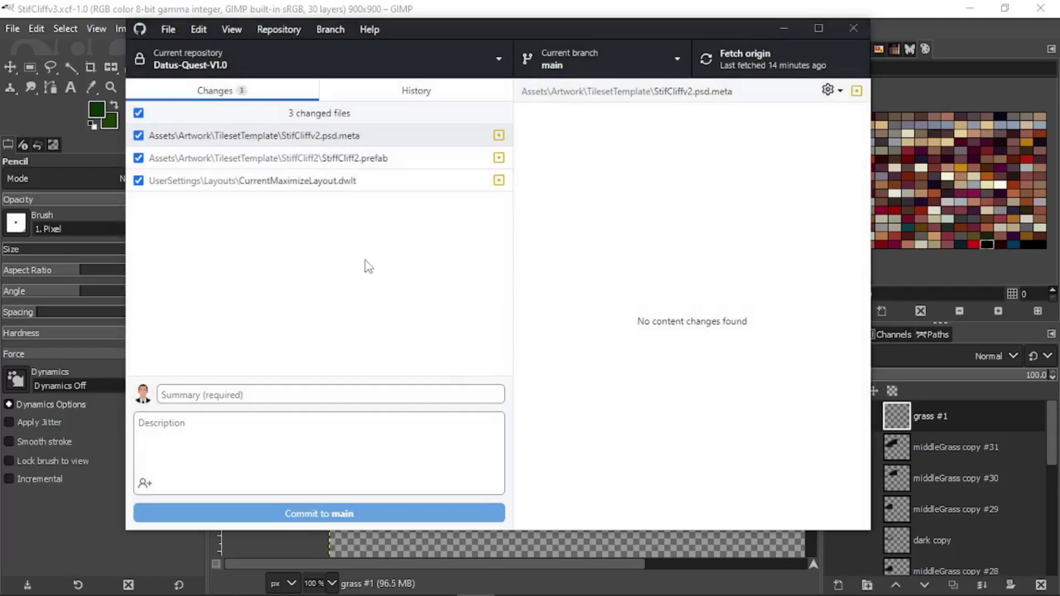
left_click(314, 258)
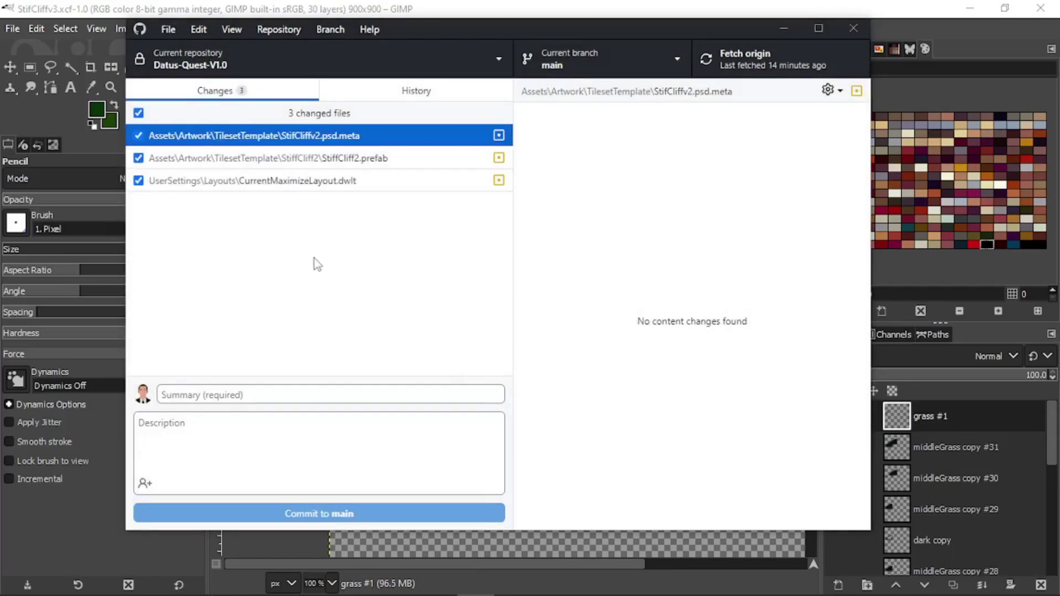
left_click_drag(538, 37, 0, 83)
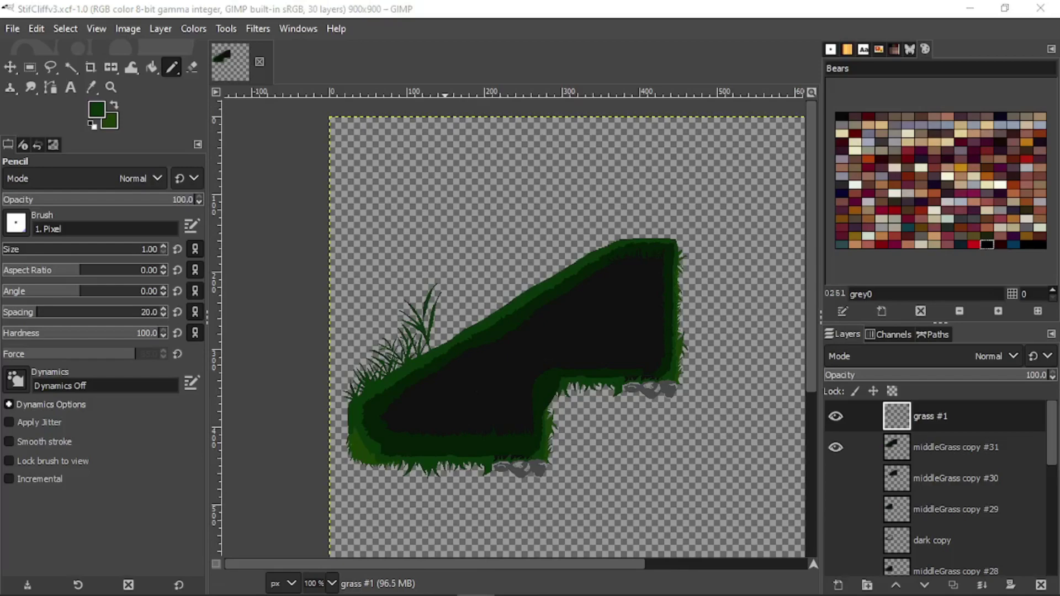
- Return to Unity and examine the Slope tilemap's cliff tiles and collider after discarding the repository changes
key("alt+Tab")
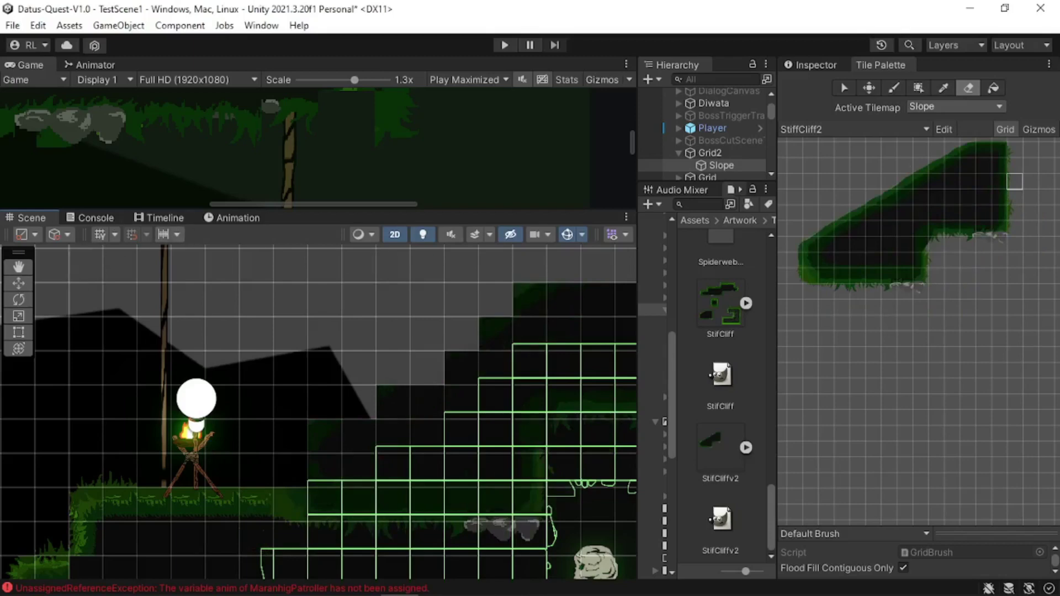
key("alt+Tab")
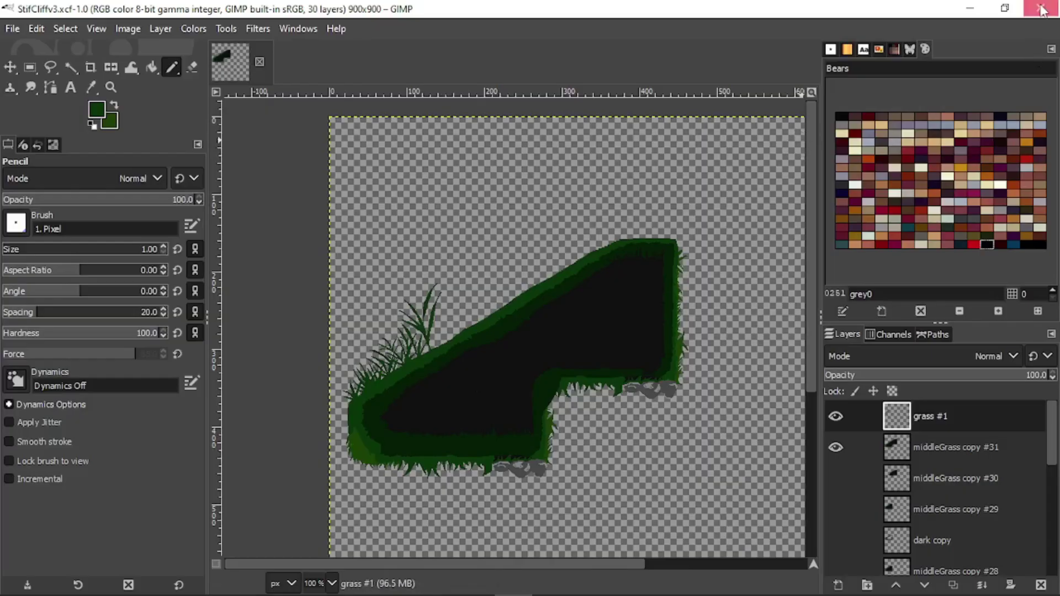
key("alt+Tab")
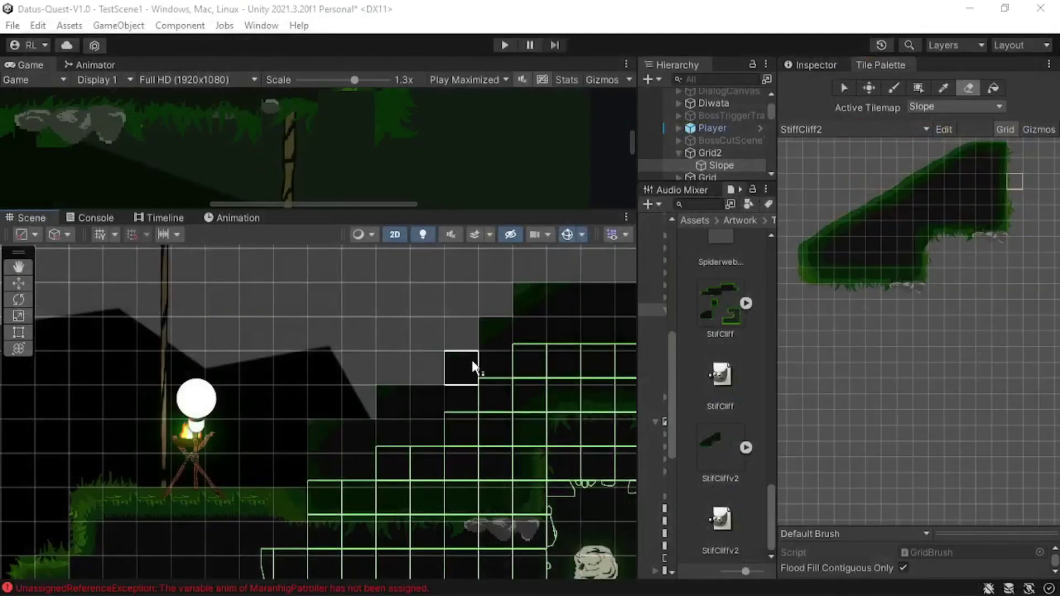
scroll(472, 361, "down", 3)
middle_click_drag(476, 364, 270, 369)
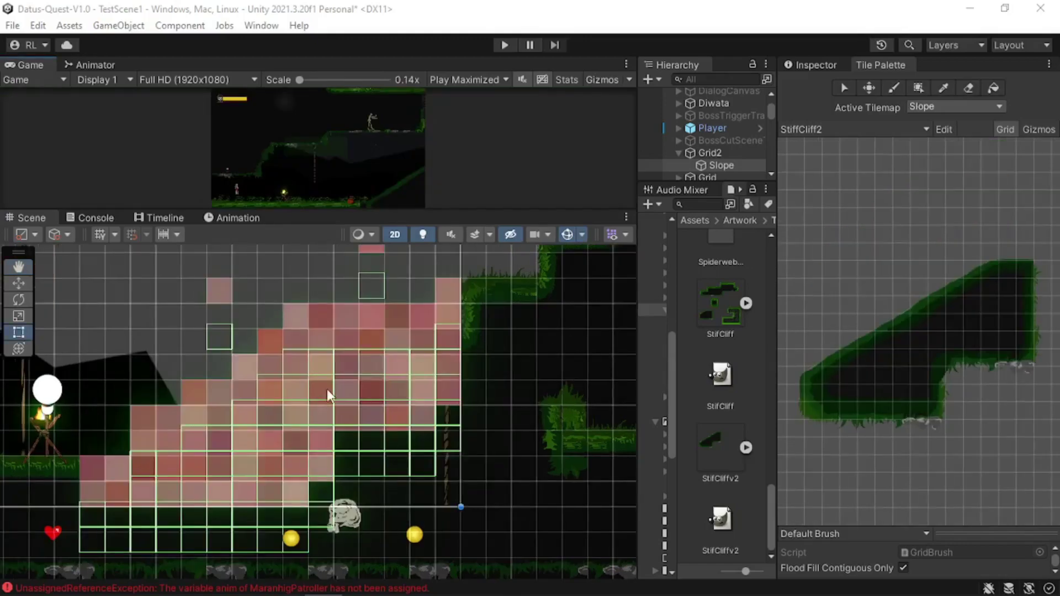
scroll(330, 392, "down", 6)
middle_click_drag(332, 405, 325, 433)
scroll(363, 373, "up", 5)
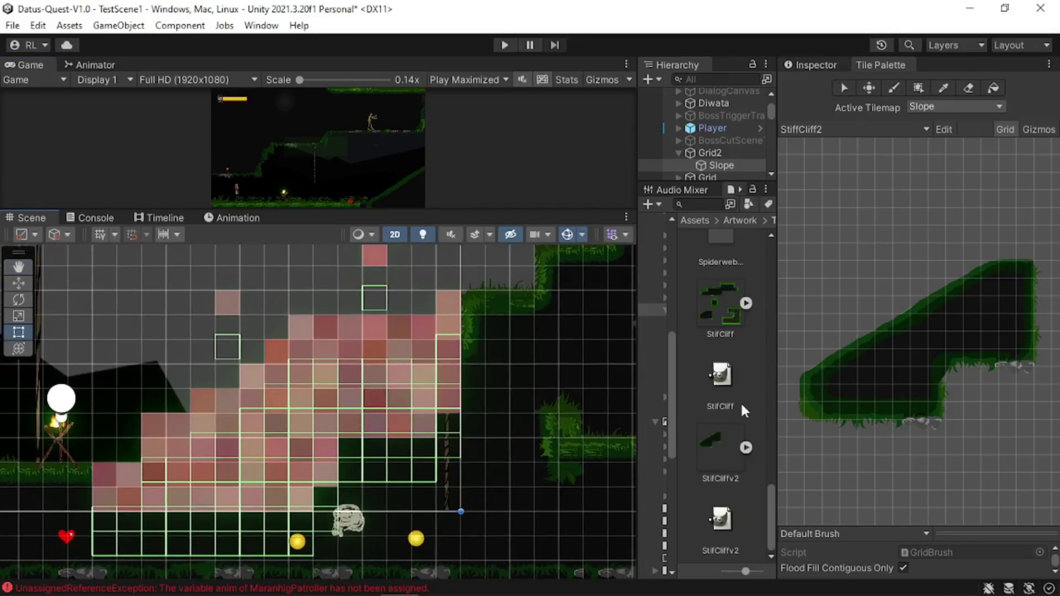
- Check the StifCliffv2 texture and source assets against the StiffCliff2 palette and the cliff tiles in the scene
left_click(719, 447)
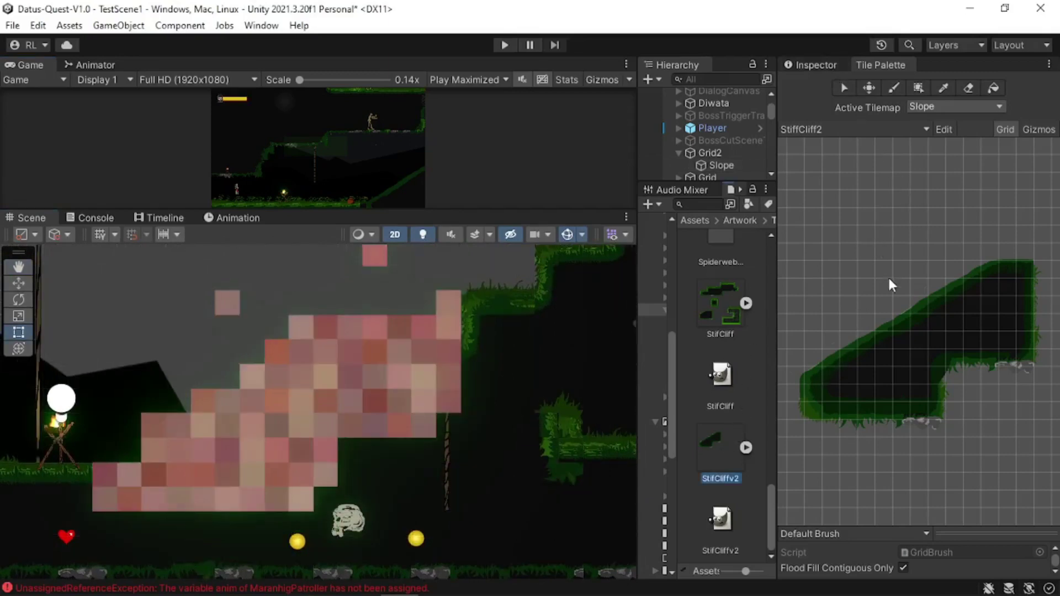
scroll(418, 310, "up", 3)
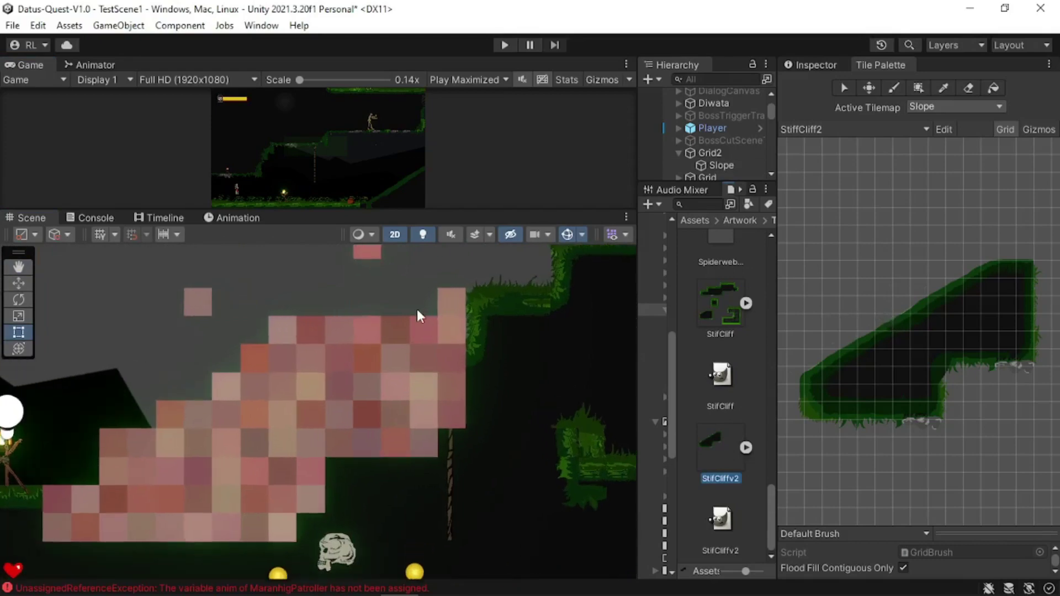
middle_click_drag(417, 309, 411, 413)
scroll(883, 336, "up", 4)
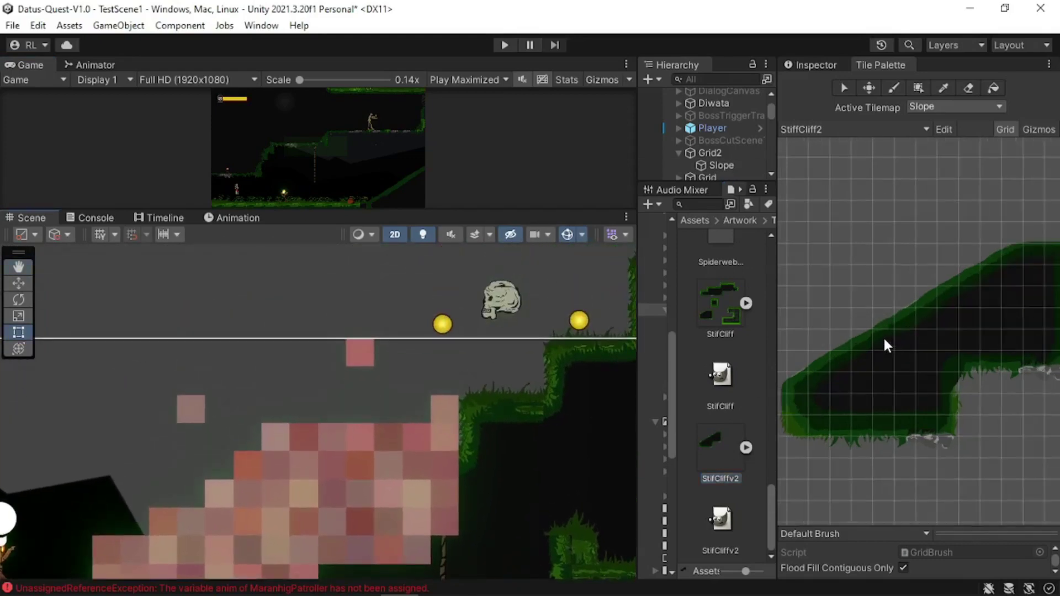
middle_click_drag(939, 253, 888, 321)
scroll(888, 320, "down", 3)
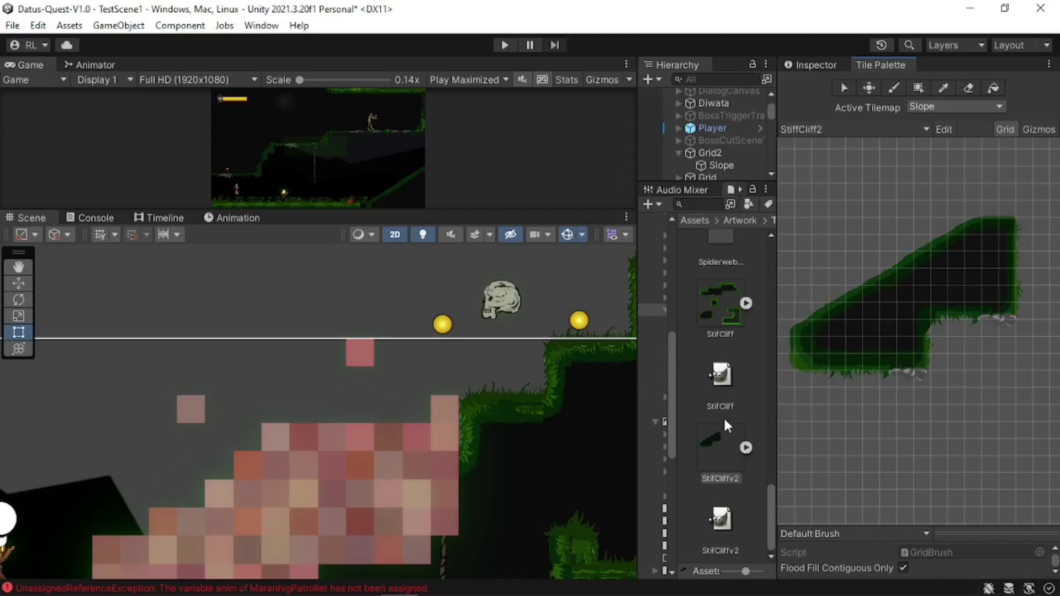
scroll(723, 417, "up", 3)
scroll(740, 458, "down", 3)
mouse_move(769, 509)
left_mouse_down()
mouse_move(767, 477)
mouse_move(765, 528)
left_mouse_up()
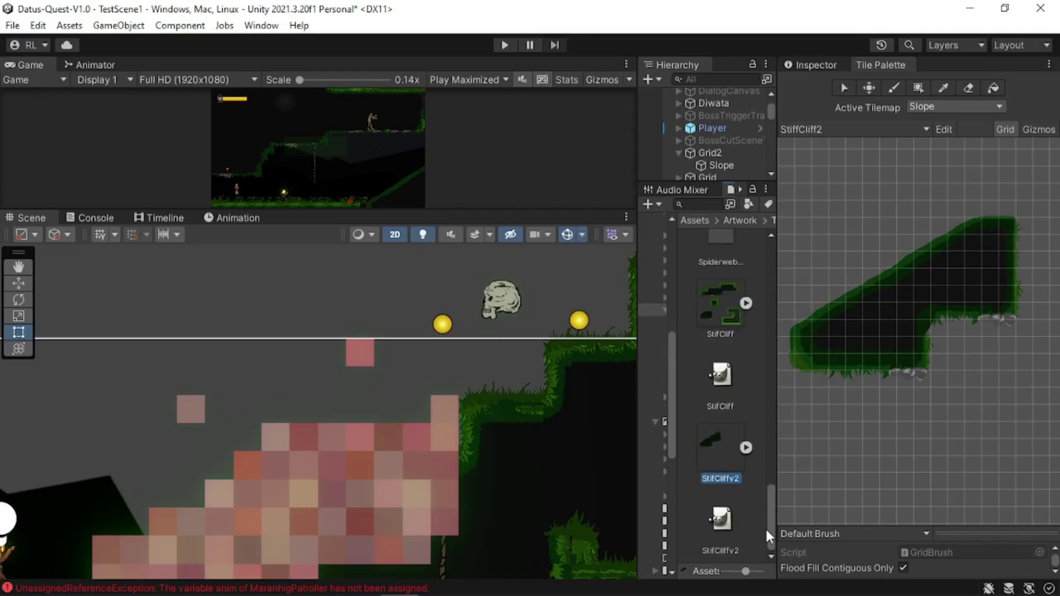
left_click(734, 519)
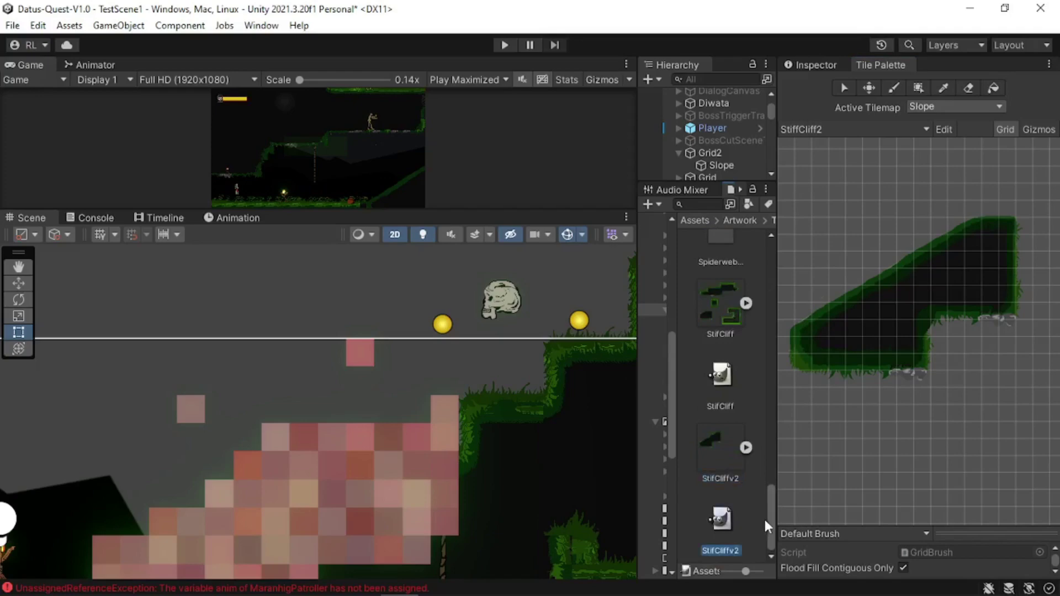
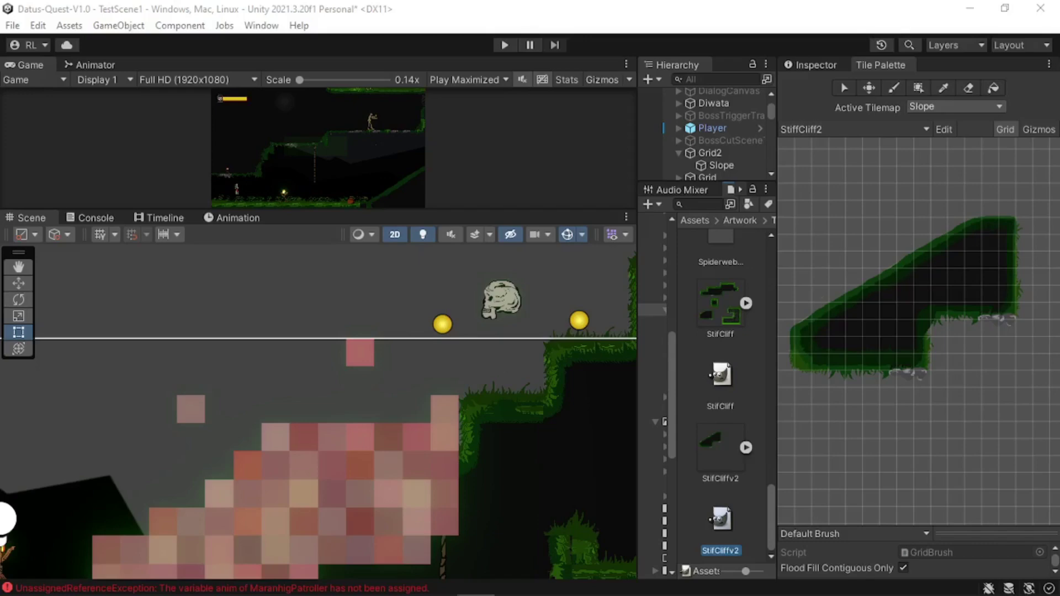
scroll(516, 332, "down", 10)
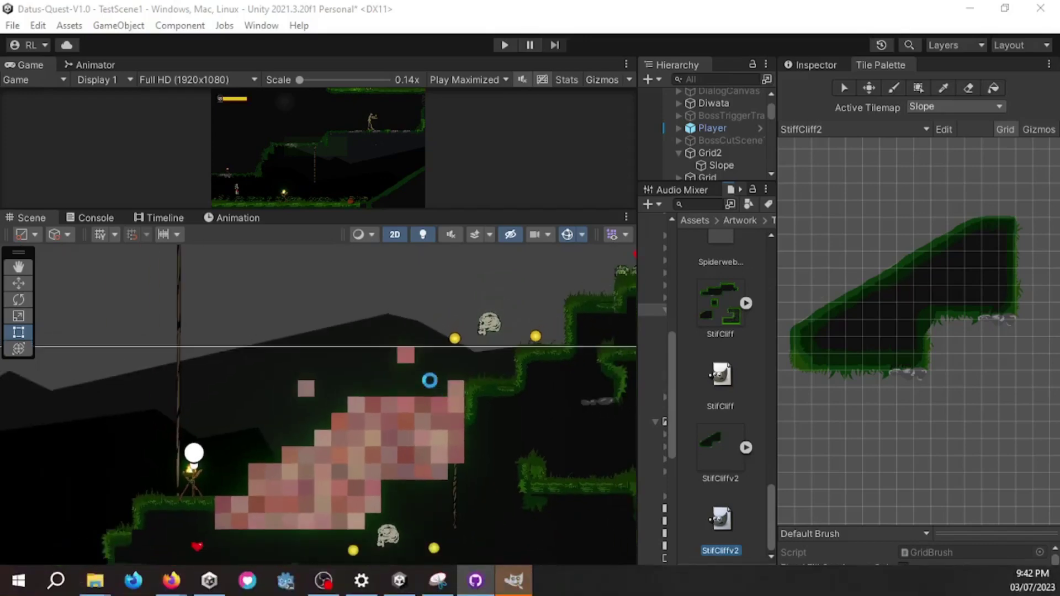
middle_click_drag(430, 380, 331, 434)
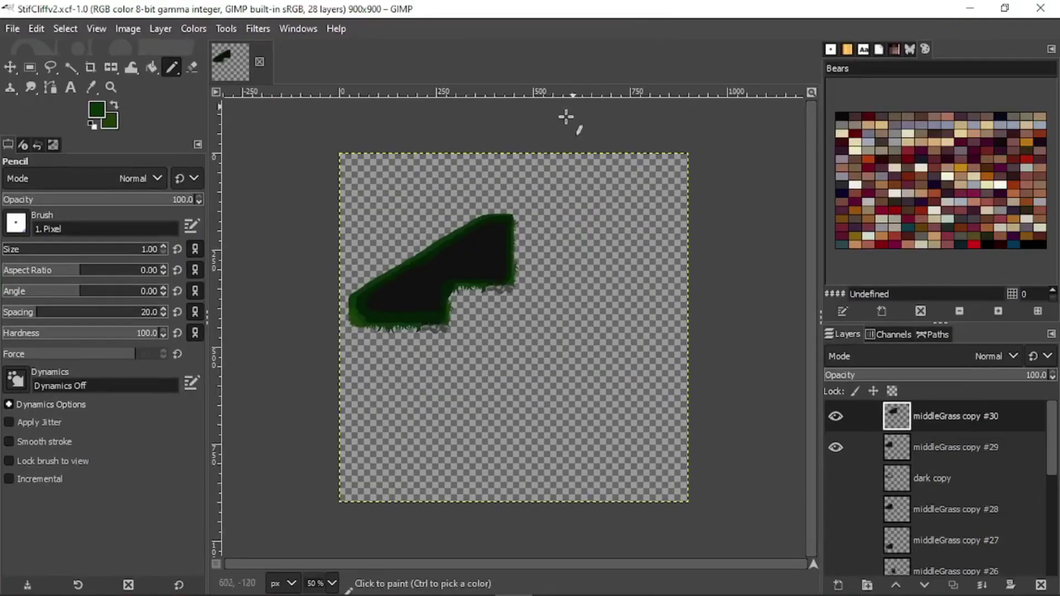
- Examine the sloped grass edge of the cliff in the StifCliffv2 artwork for faded pixels
scroll(411, 279, "up", 5, "ctrl")
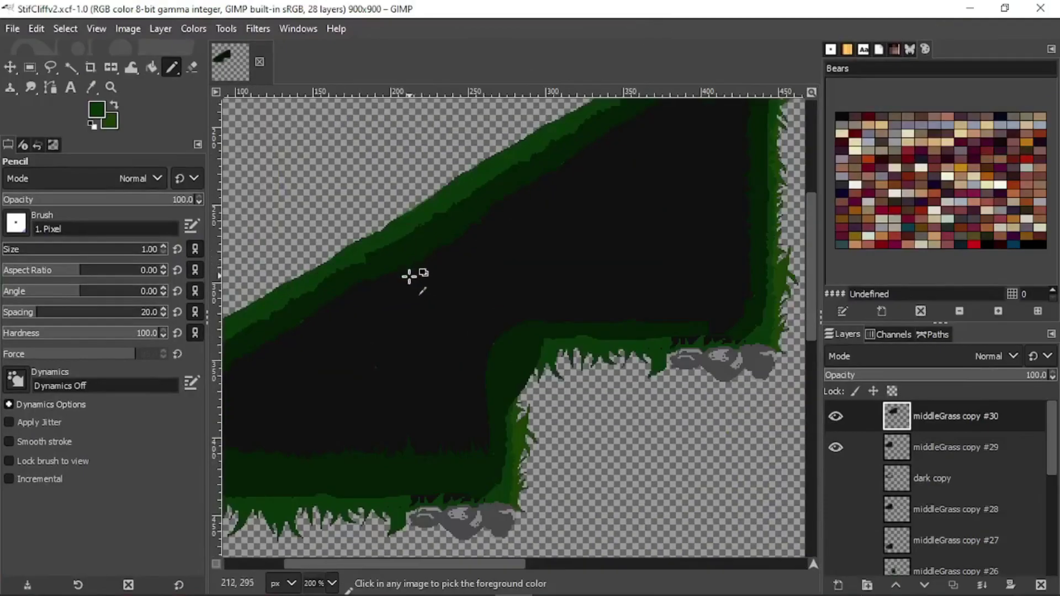
scroll(520, 304, "down", 4, "ctrl")
scroll(516, 336, "up", 5, "ctrl")
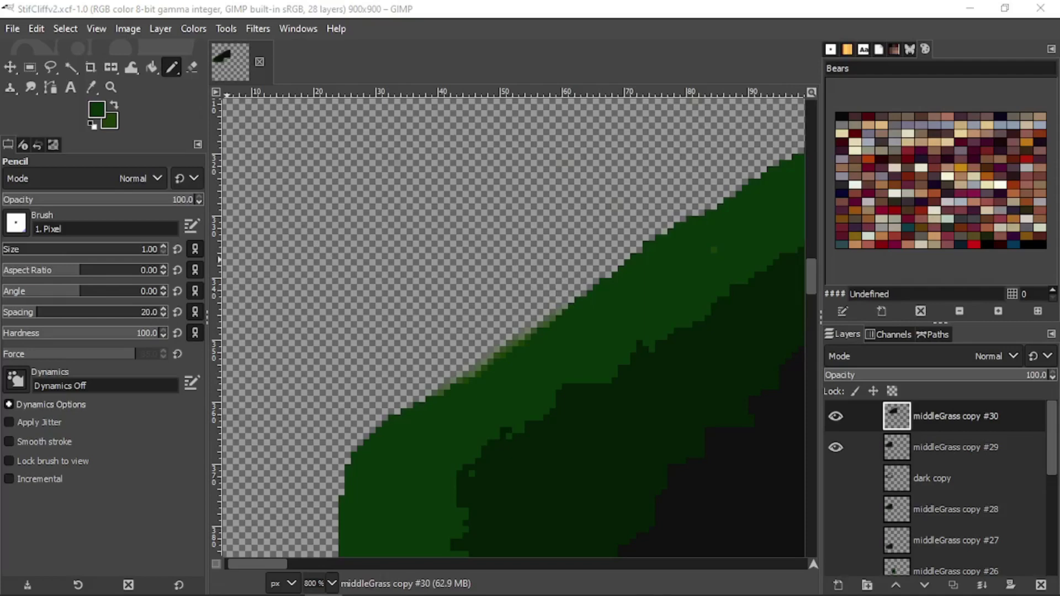
scroll(563, 319, "down", 3, "ctrl")
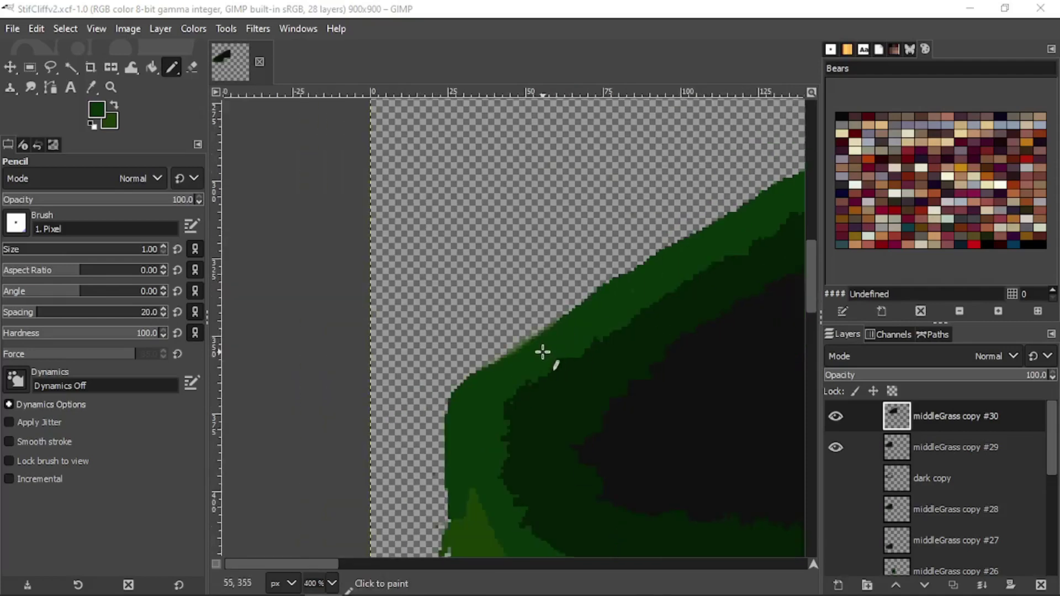
scroll(458, 402, "up", 2, "ctrl")
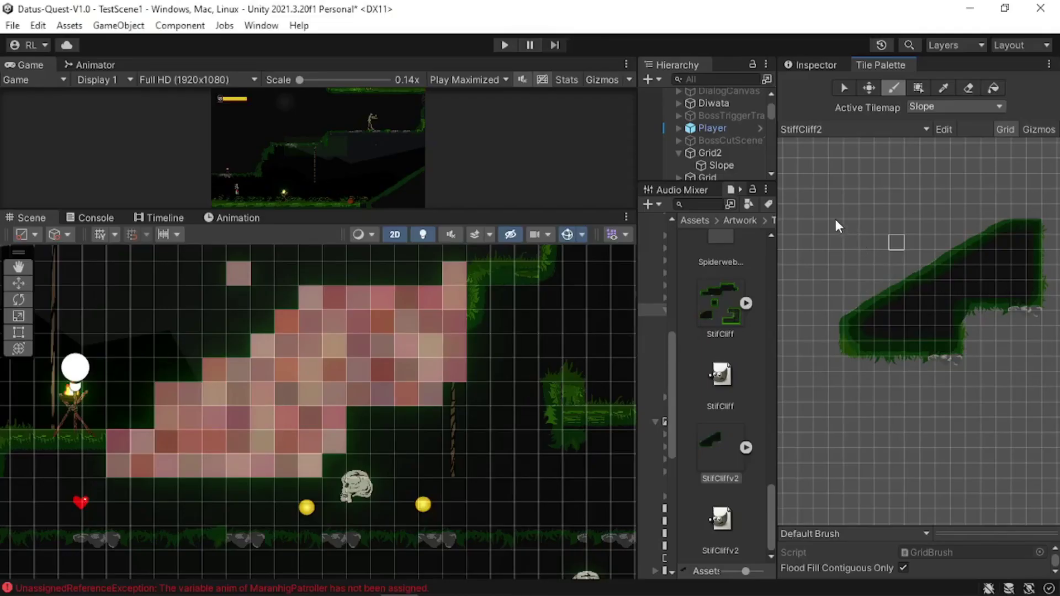
- Switch to Unity, replace the broken Slope tiles with the whole cliff from the StiffCliff2 palette, and save the scene
mouse_move(830, 205)
left_mouse_down()
mouse_move(1024, 383)
mouse_move(1056, 387)
left_mouse_up()
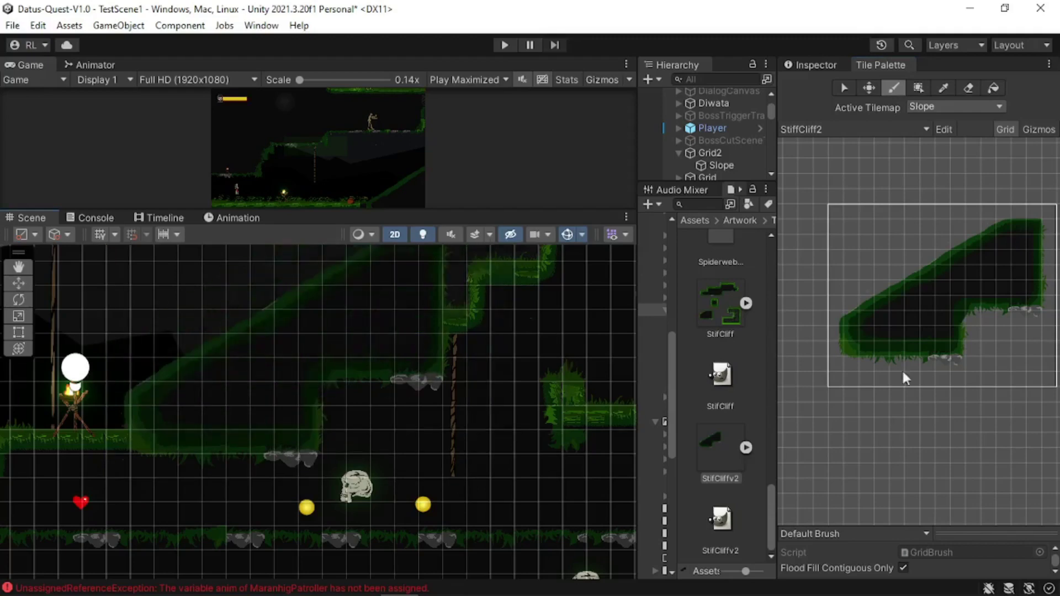
left_click(971, 397)
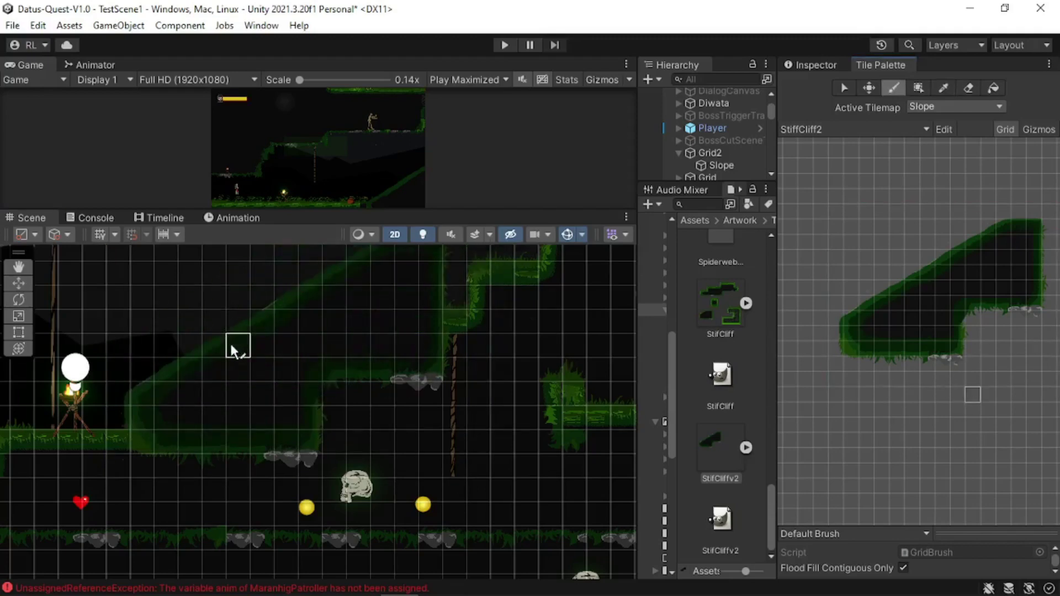
middle_click_drag(270, 347, 345, 480)
scroll(904, 238, "up", 3)
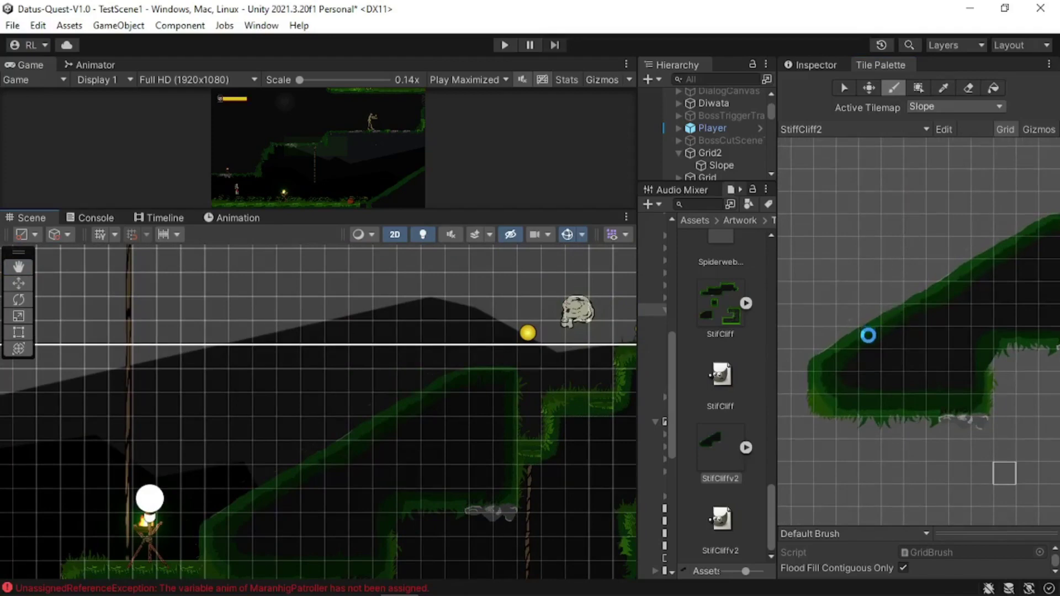
key("ctrl+s")
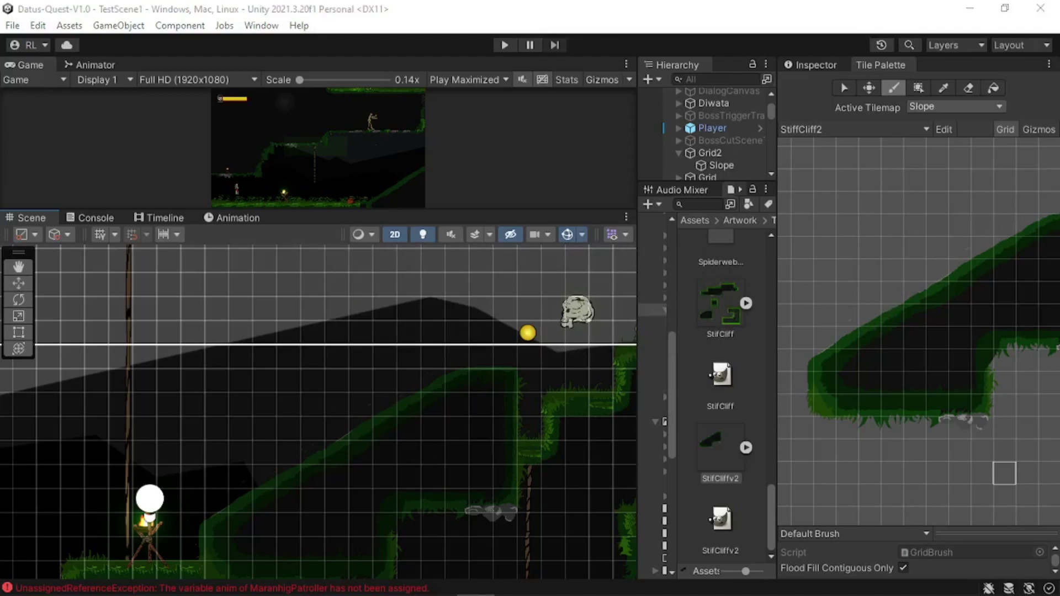
- Review the changed files in GitHub Desktop, then compare the cliff's slope edge in the Unity scene with the artwork in GIMP
key("alt+Tab")
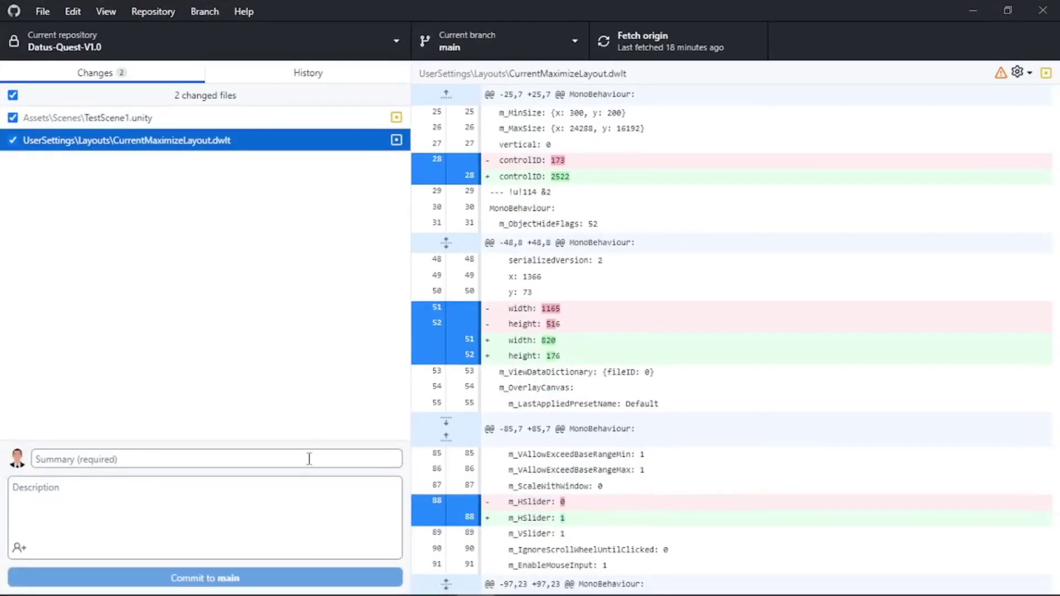
left_click_drag(617, 7, 621, 12)
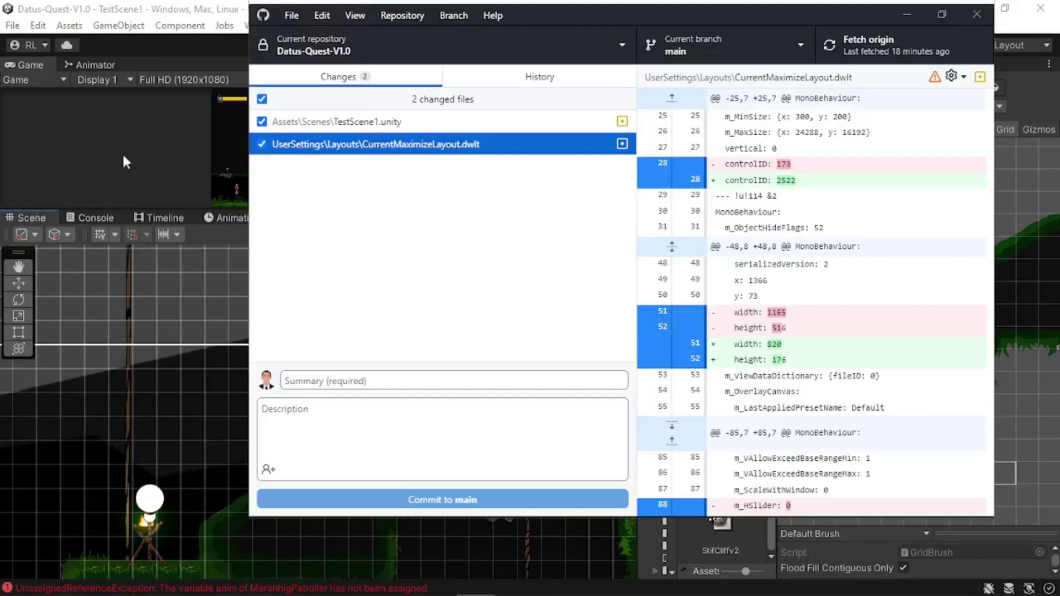
left_click_drag(789, 6, 0, 163)
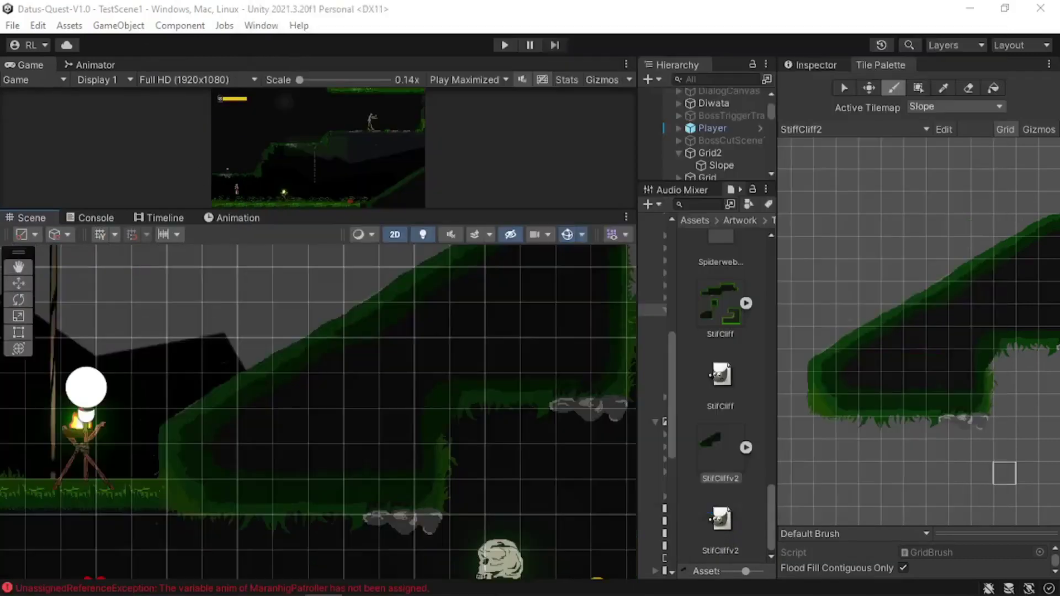
scroll(232, 411, "up", 4)
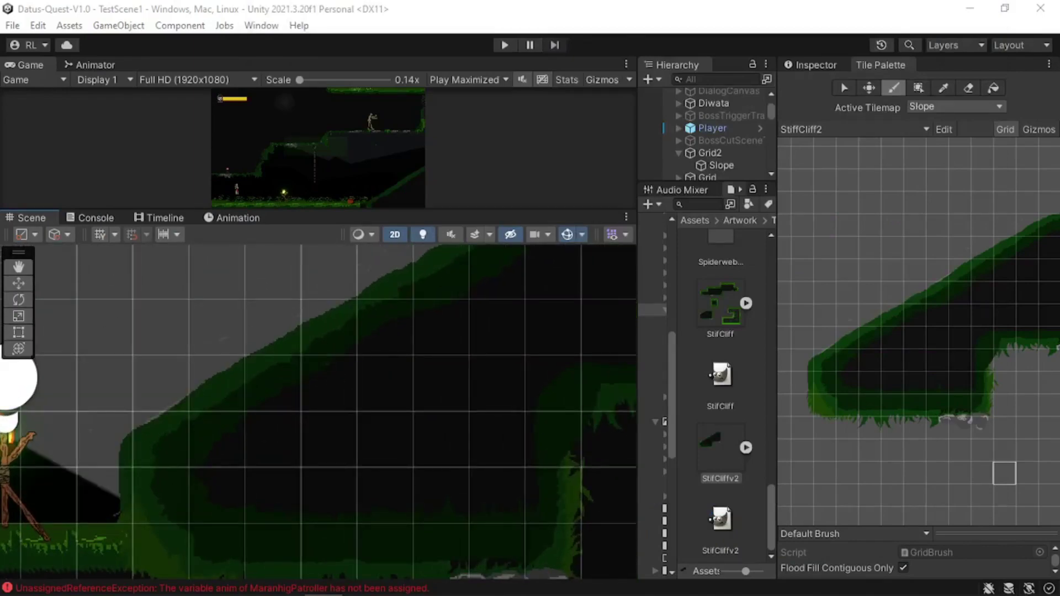
key("alt+Tab")
scroll(402, 349, "down", 4, "ctrl")
scroll(399, 357, "up", 2, "ctrl")
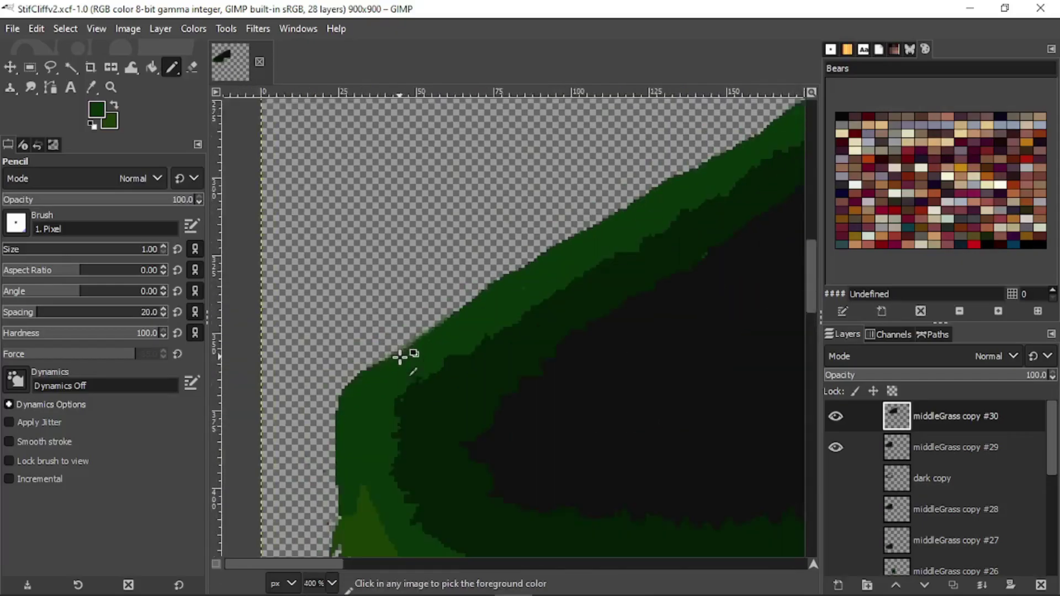
scroll(399, 357, "up", 2, "ctrl")
scroll(396, 359, "down", 1, "ctrl")
scroll(393, 365, "up", 1, "ctrl")
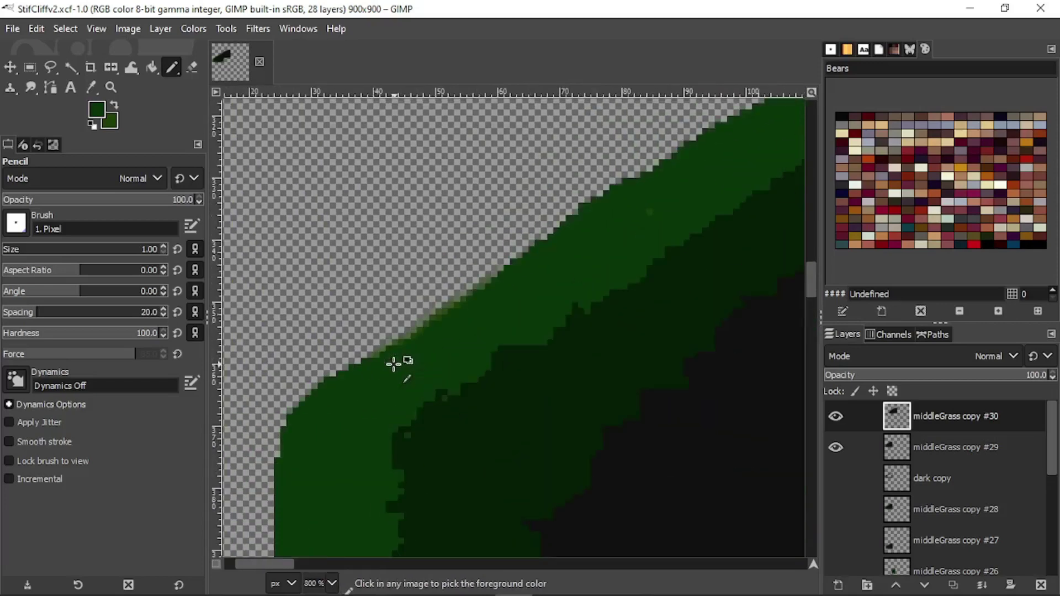
middle_click_drag(392, 365, 402, 373)
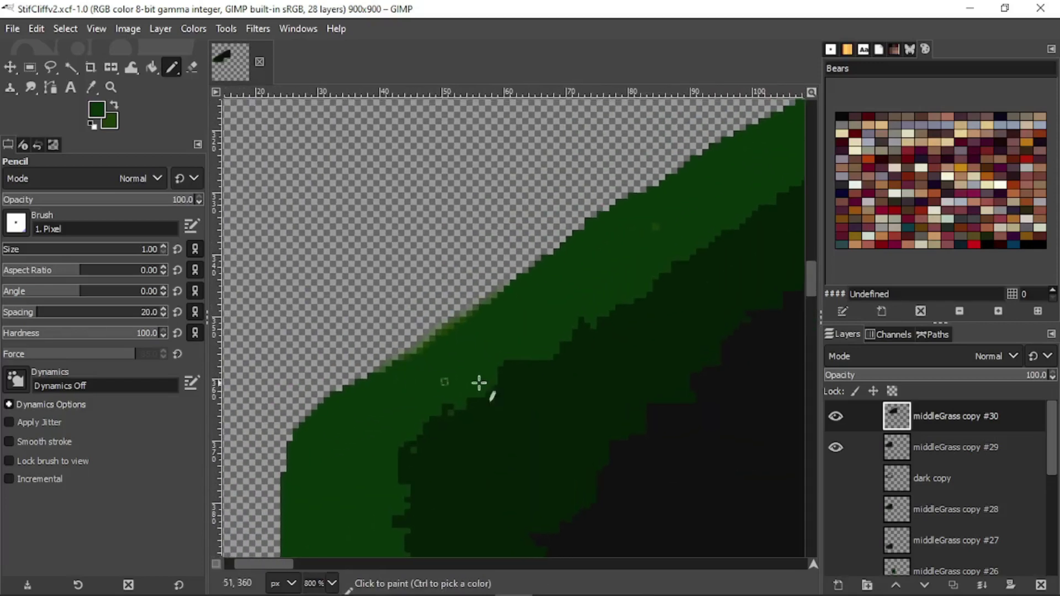
- Duplicate the middleGrass copy #30 and #29 layers and hide the originals
left_click(953, 585)
left_click(898, 487)
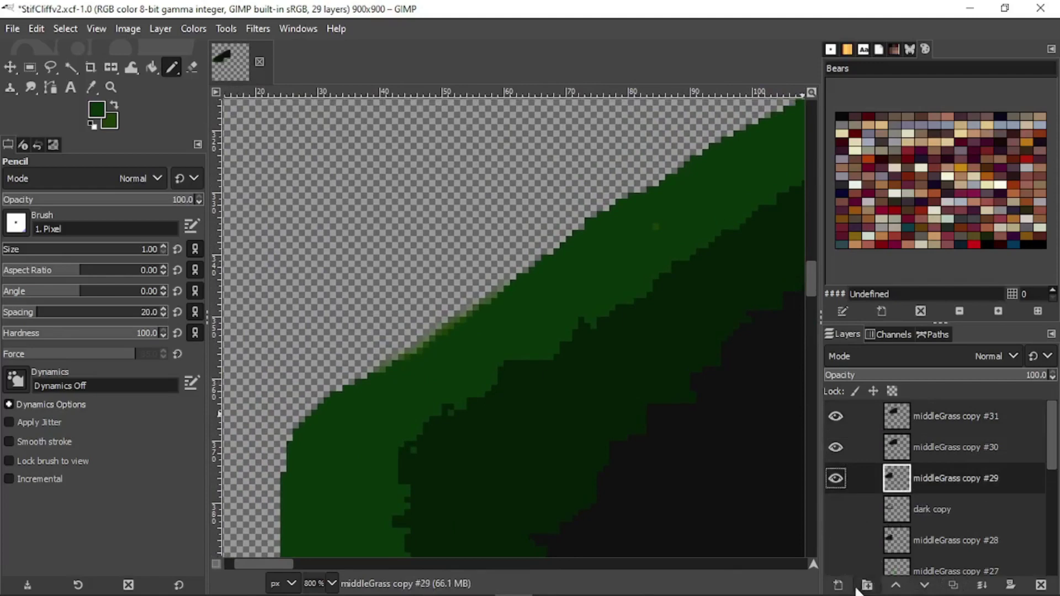
left_click(952, 586)
left_click(835, 510)
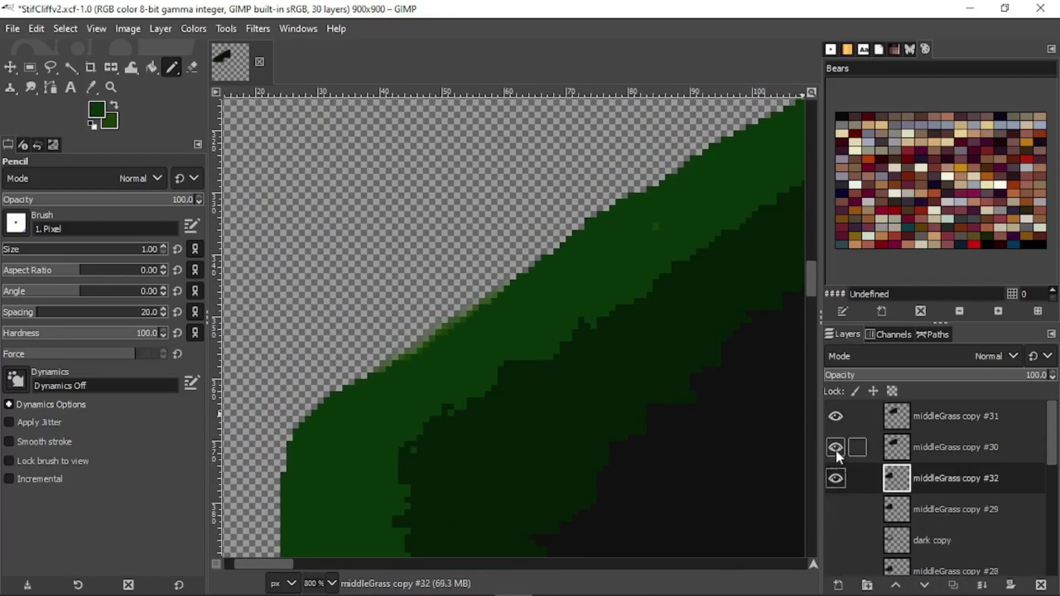
- Place the duplicate of middleGrass copy #29 directly beneath the other duplicate and merge the two into one layer
left_click_drag(910, 479, 913, 415)
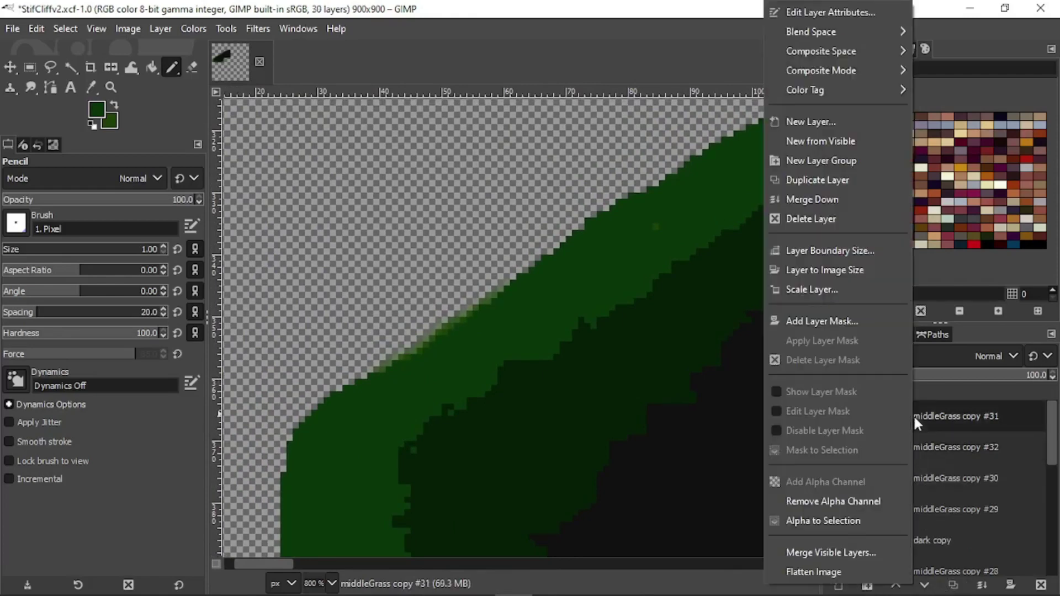
right_click(913, 415)
left_click(822, 197)
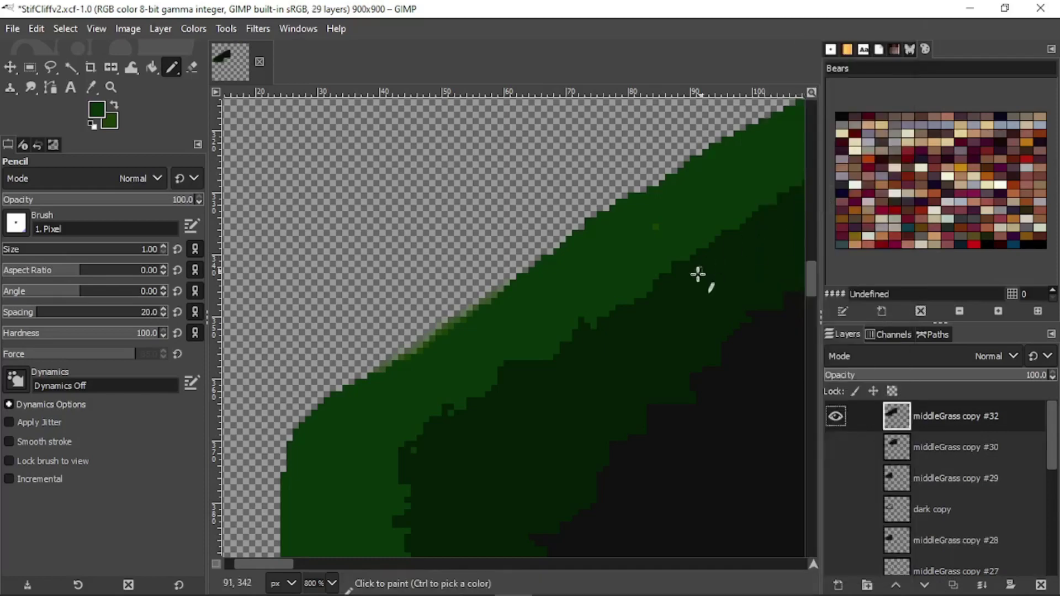
- Duplicate the merged cliff layer as a working copy and hide the merged original
scroll(698, 277, "down", 3, "ctrl")
middle_click_drag(679, 368, 527, 546)
scroll(562, 433, "down", 3, "ctrl")
scroll(574, 438, "up", 5, "ctrl")
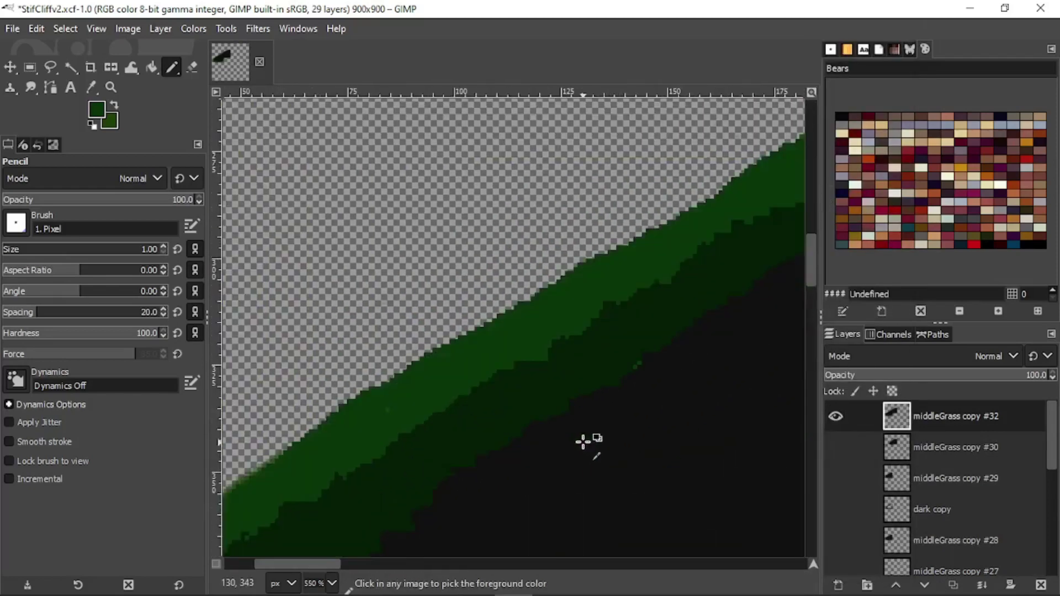
left_click(953, 585)
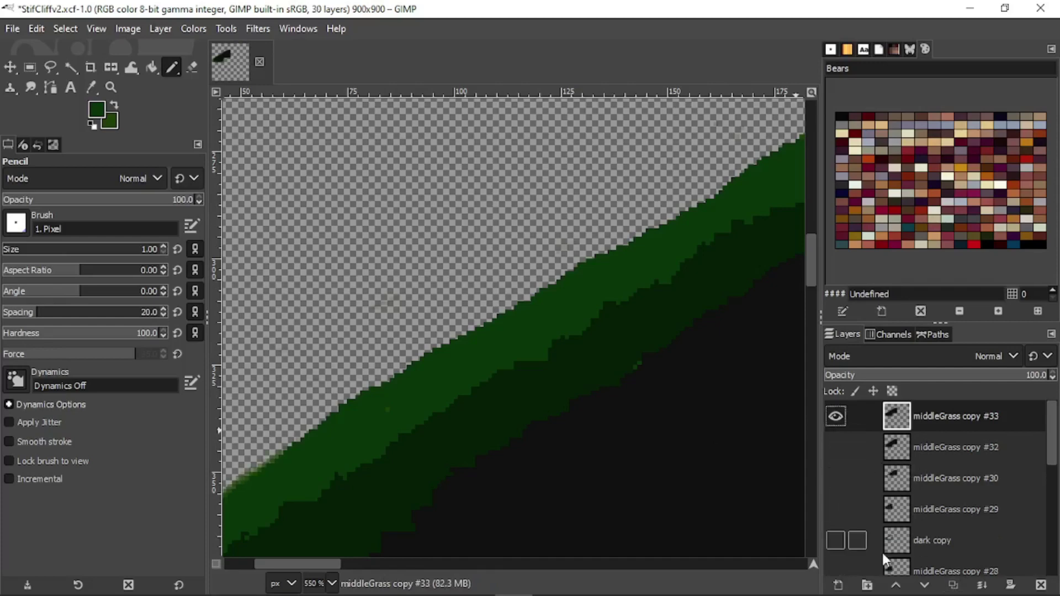
- Create a layer group named old2
left_click(867, 586)
double_click(943, 418)
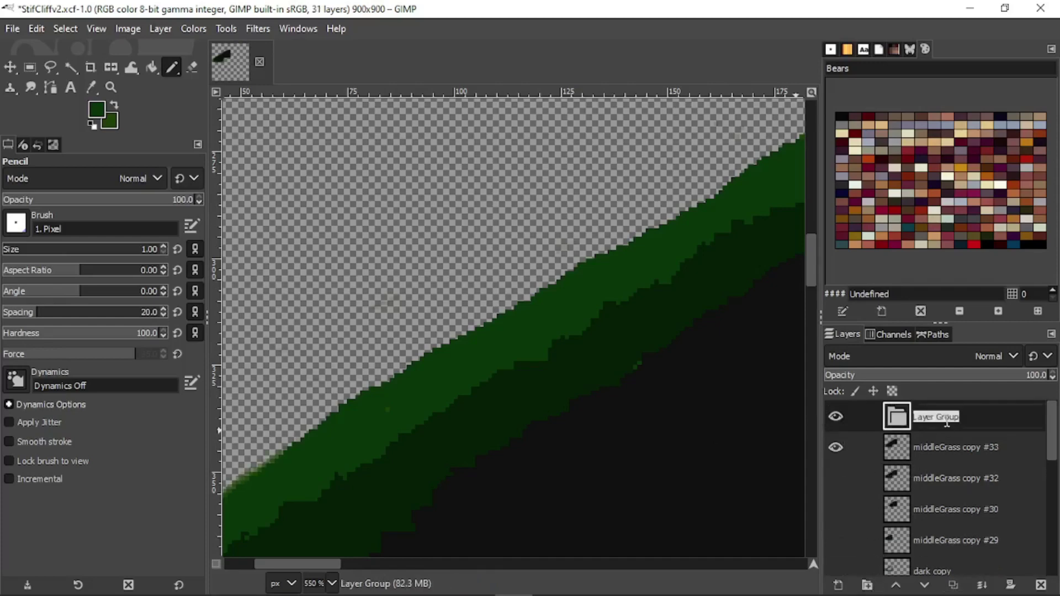
type("old2")
key("Return")
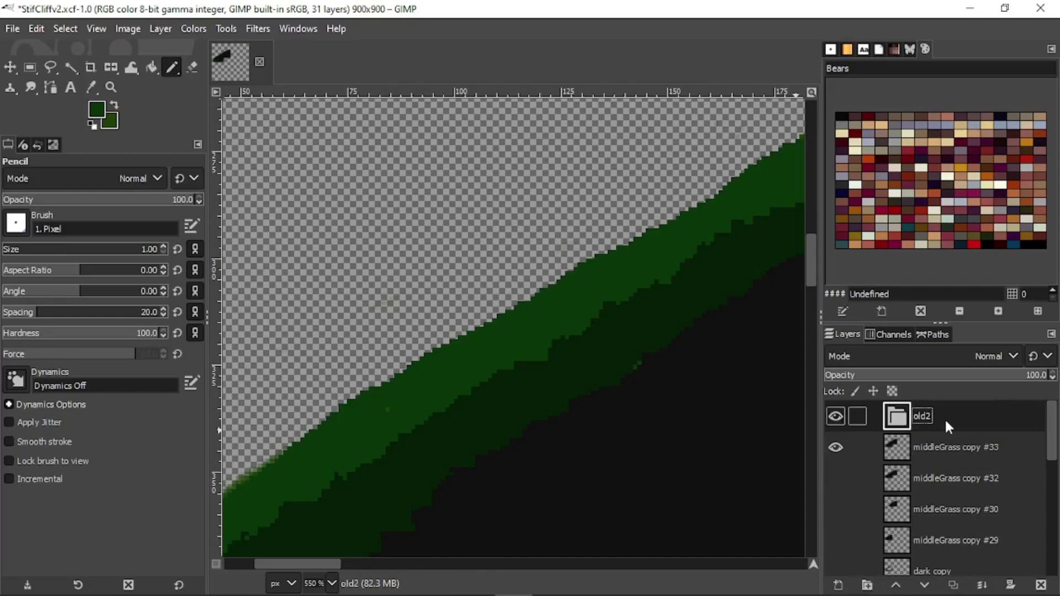
- Move all the hidden older layers below the working copy into the old2 group and collapse the group
left_click_drag(945, 419, 928, 498)
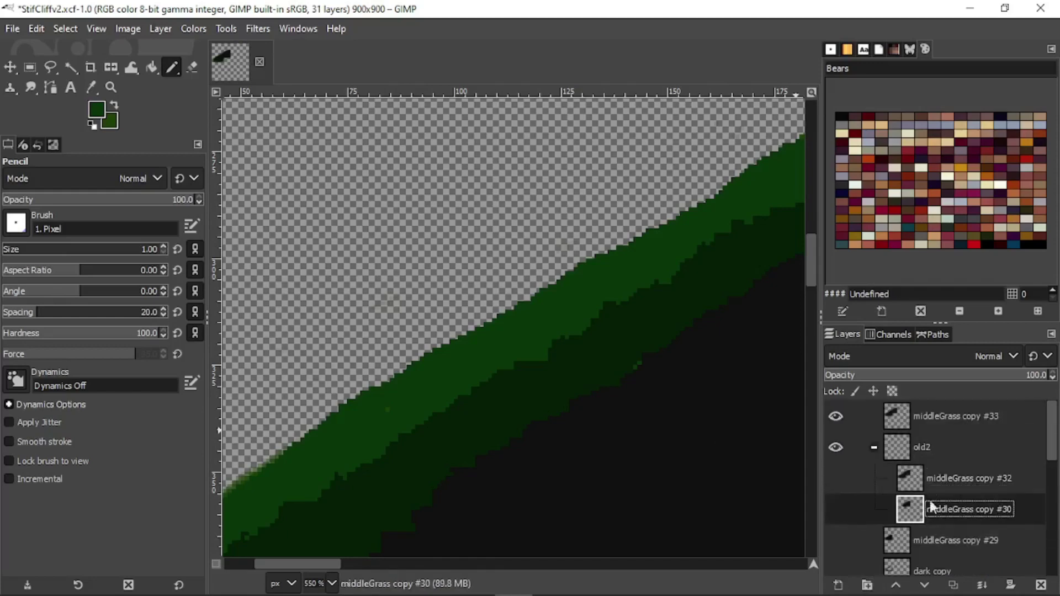
left_click_drag(924, 534, 955, 509)
scroll(955, 520, "down", 2)
left_click_drag(949, 546, 959, 524)
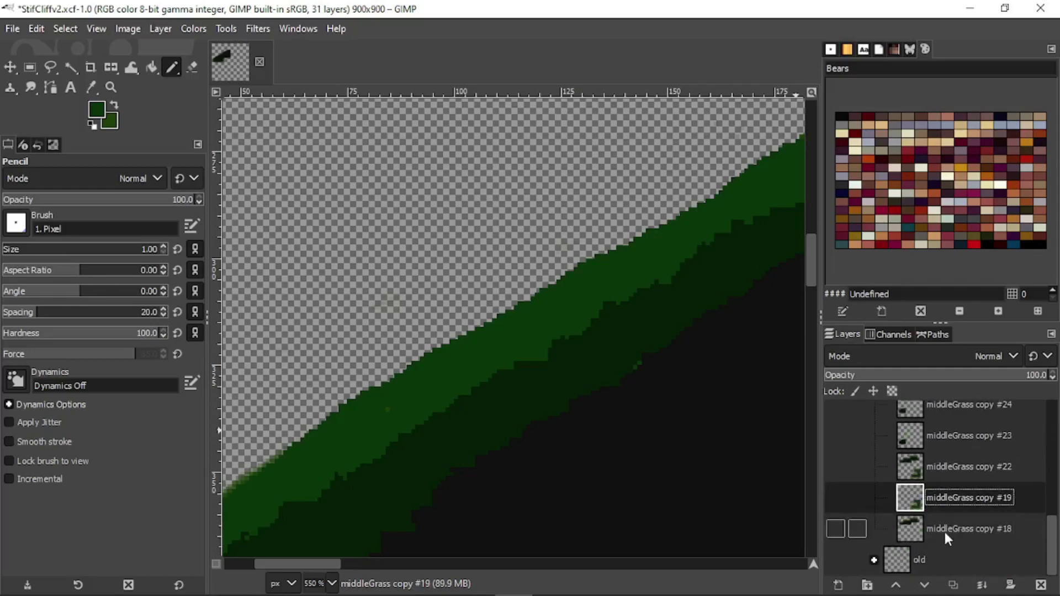
scroll(933, 517, "up", 2)
scroll(933, 518, "up", 5)
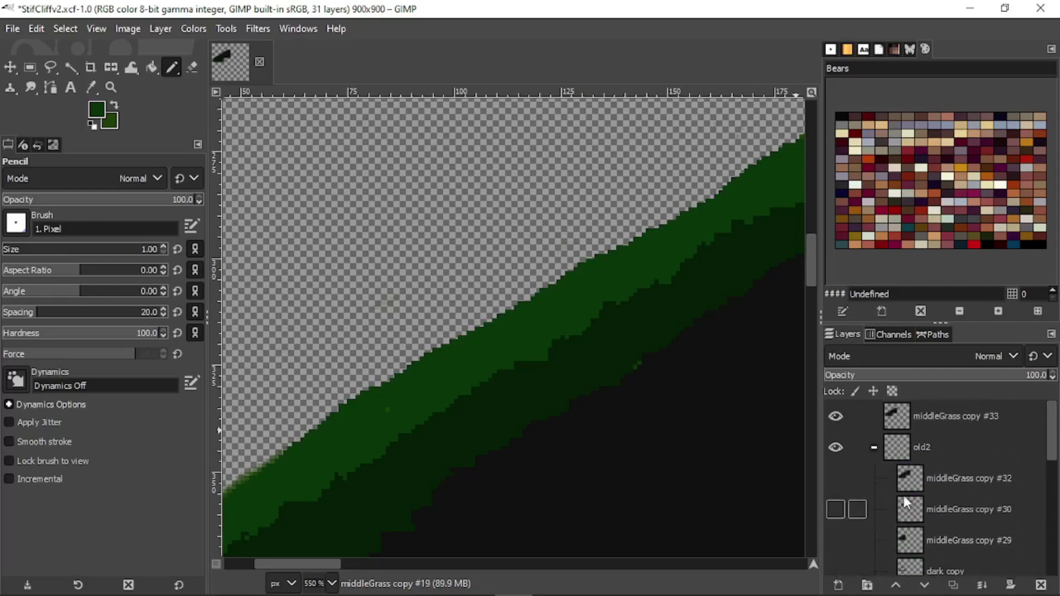
left_click(874, 448)
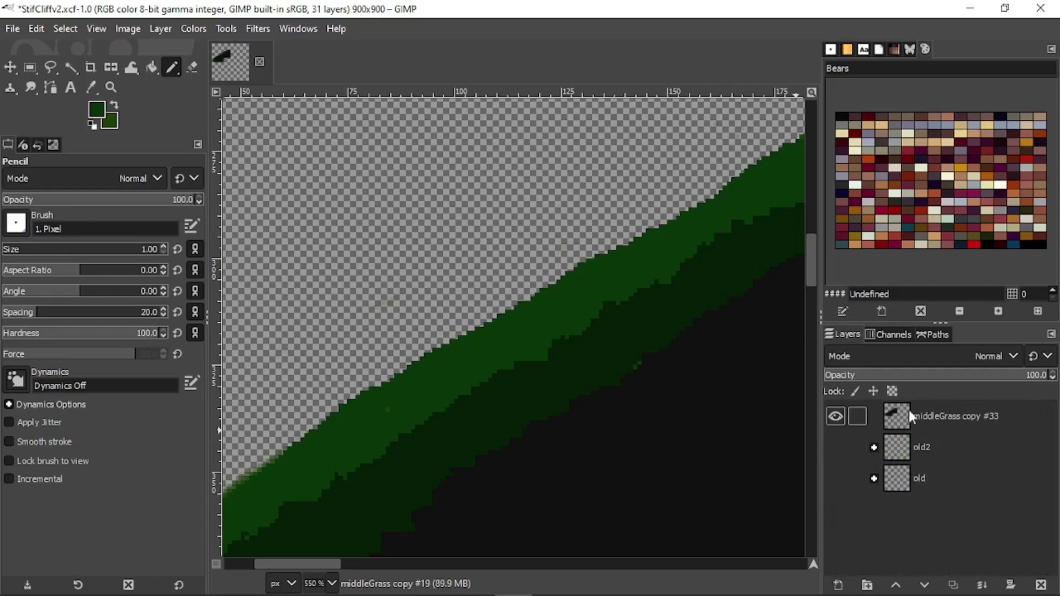
- Make middleGrass copy #33 the active layer and save the StifCliffv2 artwork
left_click(906, 413)
key("1")
key("grave")
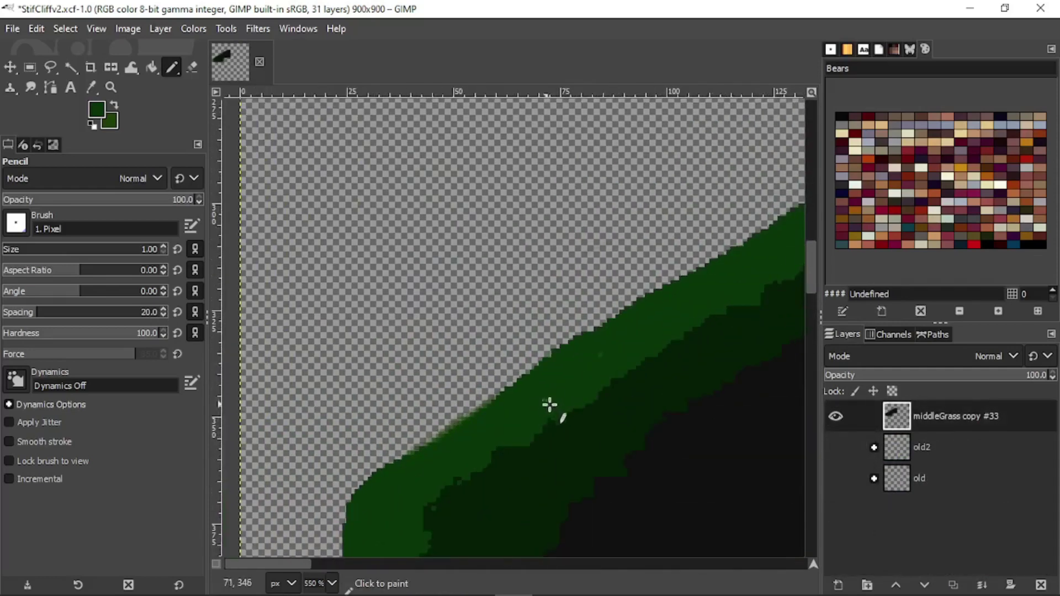
key("ctrl+s")
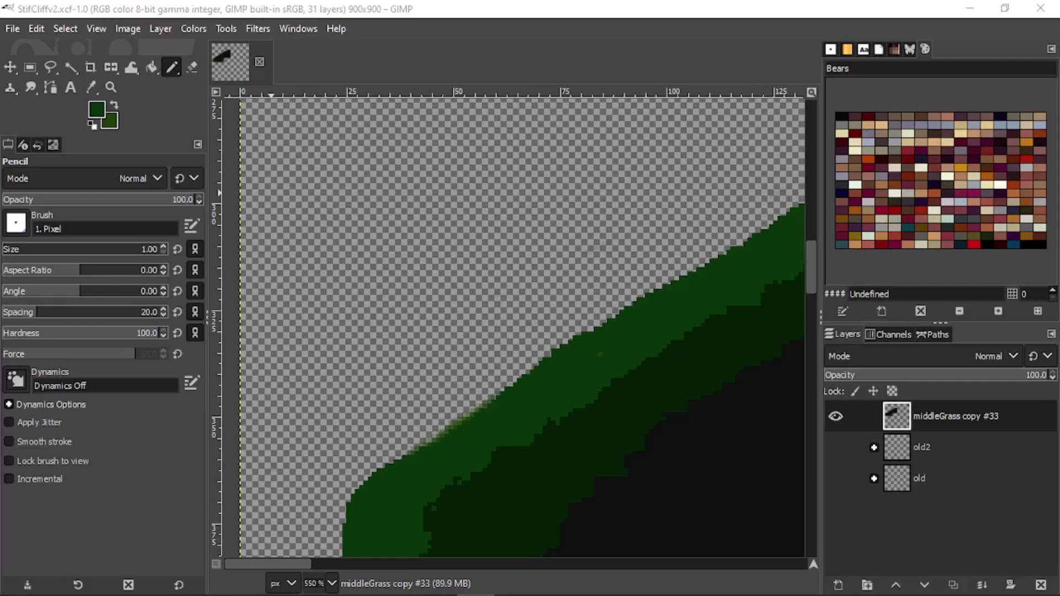
left_click(431, 313)
scroll(442, 397, "up", 1, "ctrl")
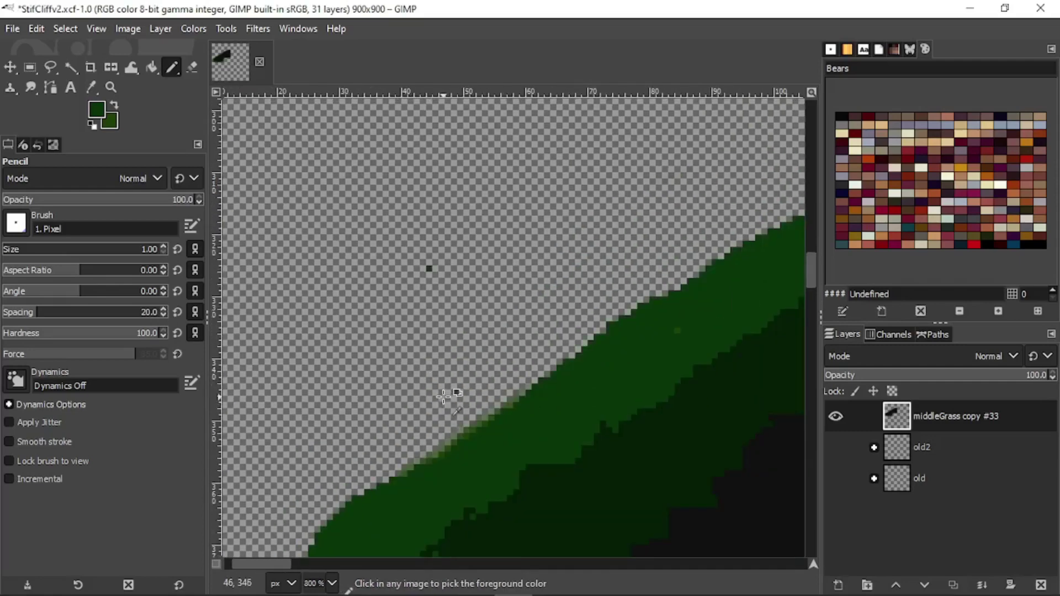
key("ctrl+z")
- Paint the faded pixels and gaps along the cliff's sloped upper edge solid dark green with the 1-pixel Pencil
scroll(443, 396, "up", 4, "ctrl")
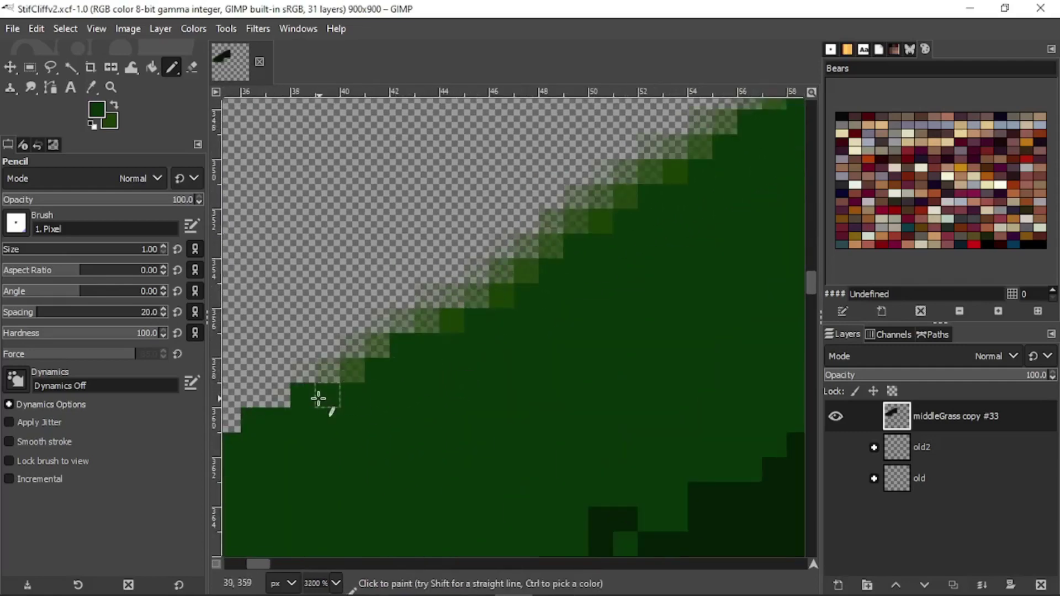
mouse_move(319, 398)
left_mouse_down()
mouse_move(480, 300)
mouse_move(478, 288)
mouse_move(386, 323)
mouse_move(624, 189)
mouse_move(421, 301)
mouse_move(600, 208)
mouse_move(587, 232)
left_mouse_up()
mouse_move(586, 231)
middle_mouse_down()
mouse_move(502, 341)
mouse_move(325, 444)
middle_mouse_up()
mouse_move(458, 336)
left_mouse_down()
mouse_move(554, 271)
mouse_move(388, 370)
mouse_move(388, 360)
left_mouse_up()
scroll(729, 177, "down", 4, "ctrl")
scroll(407, 421, "up", 2, "ctrl")
mouse_move(557, 298)
left_mouse_down()
mouse_move(572, 288)
mouse_move(278, 496)
left_mouse_up()
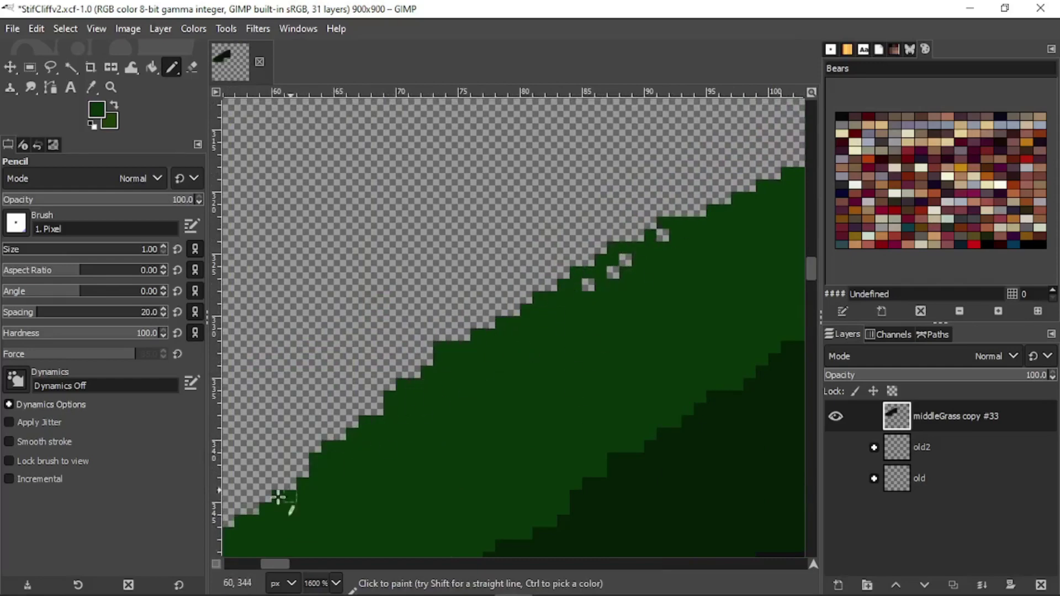
scroll(279, 497, "down", 4, "ctrl")
scroll(413, 435, "up", 3, "ctrl")
mouse_move(258, 457)
left_mouse_down()
mouse_move(383, 372)
mouse_move(369, 375)
mouse_move(561, 278)
left_mouse_up()
scroll(588, 324, "down", 3, "ctrl")
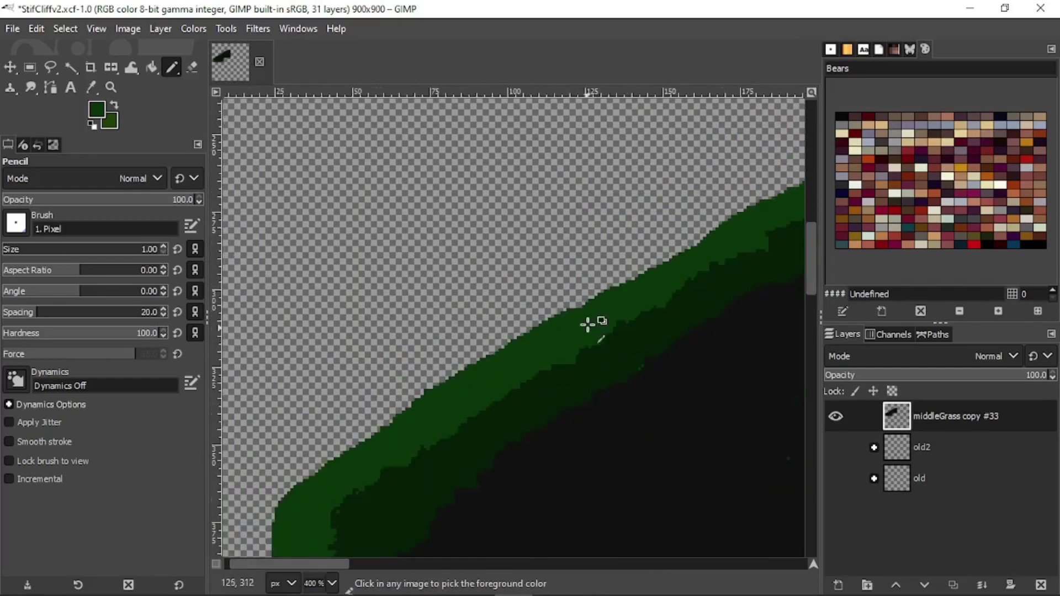
- Paint the remaining faded pixels solid dark green along the middle of the cliff's sloped edge with the 1-pixel Pencil
scroll(588, 324, "up", 5, "ctrl")
key("shift+e")
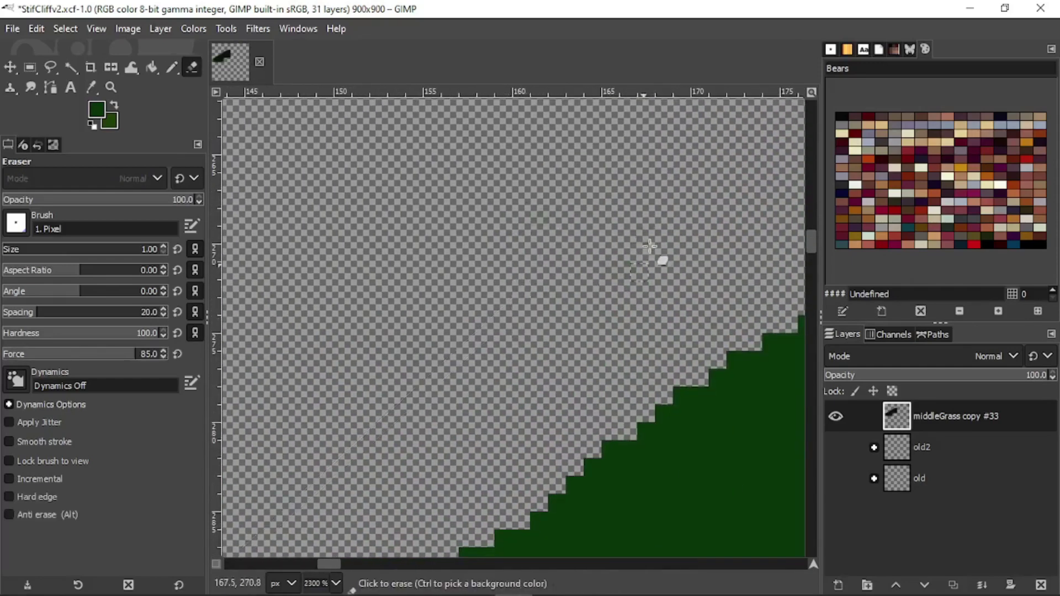
middle_click_drag(778, 166, 243, 442)
middle_click_drag(326, 458, 452, 458)
middle_click_drag(276, 458, 471, 275)
middle_click_drag(652, 265, 497, 387)
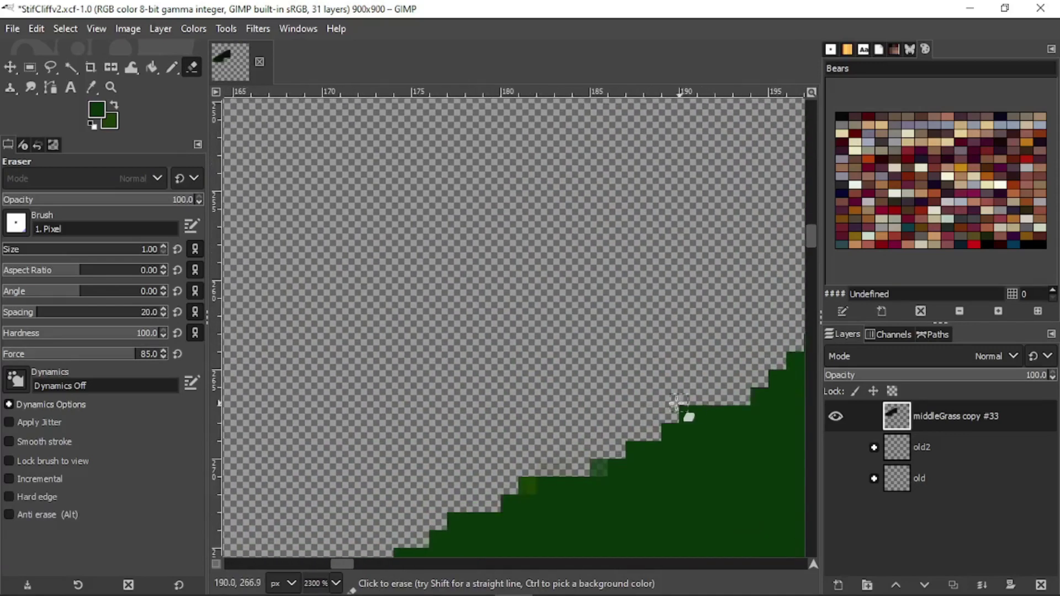
key("n")
scroll(605, 495, "up", 3, "ctrl")
middle_click_drag(585, 499, 651, 338)
left_click_drag(652, 259, 454, 306)
scroll(268, 407, "down", 4, "ctrl")
scroll(471, 321, "up", 2, "ctrl")
left_click_drag(505, 267, 429, 341)
- Continue the solid dark green Pencil edge up the slope, filling faded pixels from about x 210 to x 255
middle_click_drag(650, 248, 237, 497)
left_click_drag(434, 319, 739, 119)
scroll(740, 119, "down", 1, "ctrl")
middle_click_drag(740, 119, 312, 385)
left_click_drag(402, 322, 538, 218)
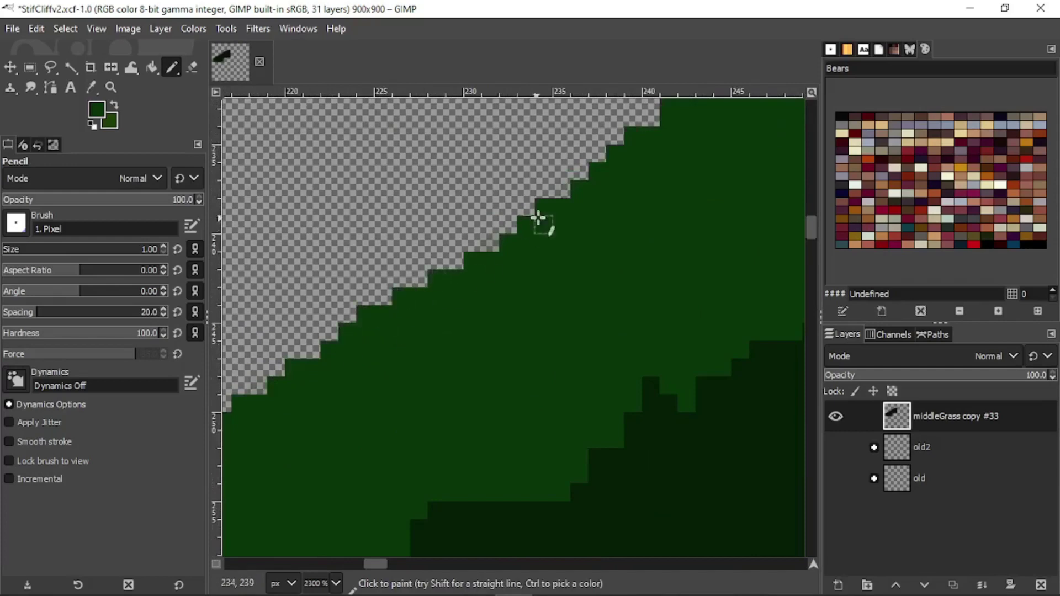
scroll(538, 218, "down", 1, "ctrl")
middle_click_drag(773, 130, 384, 362)
middle_click_drag(251, 414, 622, 357)
scroll(622, 357, "up", 1, "ctrl")
left_click_drag(555, 361, 783, 241)
scroll(783, 242, "down", 3, "ctrl")
middle_click_drag(784, 241, 465, 401)
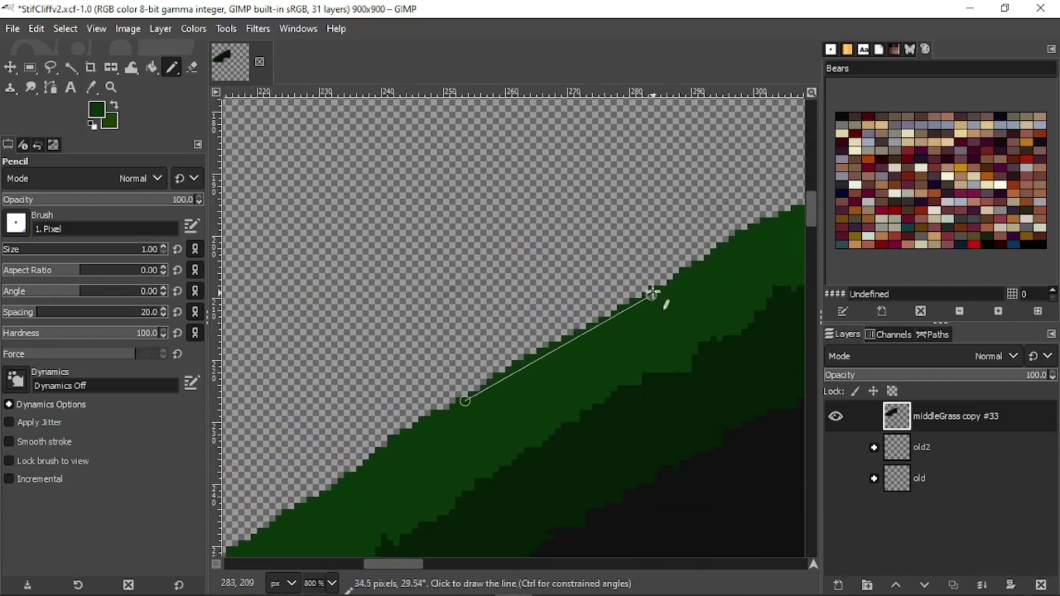
- Draw straight dark green Pencil lines along the upper slope and fill the leftover faded pixels up to about x 355
left_click(652, 294, "shift")
middle_click_drag(653, 294, 441, 387)
left_click(619, 290, "shift")
middle_click_drag(619, 289, 373, 425)
left_click(563, 308, "shift")
scroll(475, 381, "up", 4, "ctrl")
left_click_drag(466, 331, 589, 255)
scroll(629, 306, "down", 4, "ctrl")
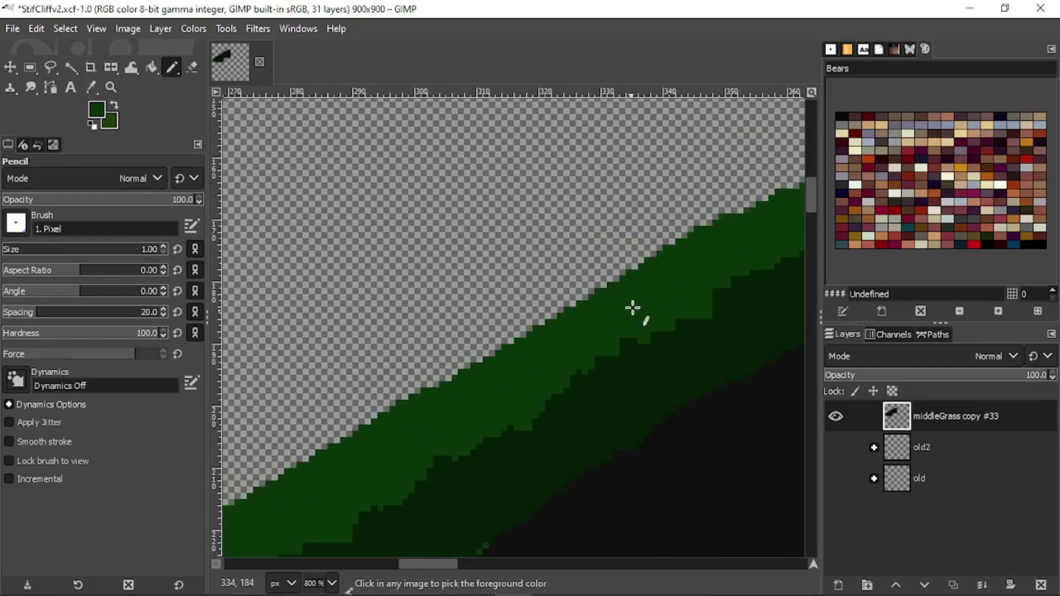
middle_click_drag(633, 308, 446, 413)
left_click(646, 265, "shift")
scroll(729, 260, "up", 3, "ctrl")
left_click_drag(438, 294, 402, 311)
middle_click_drag(319, 378, 613, 284)
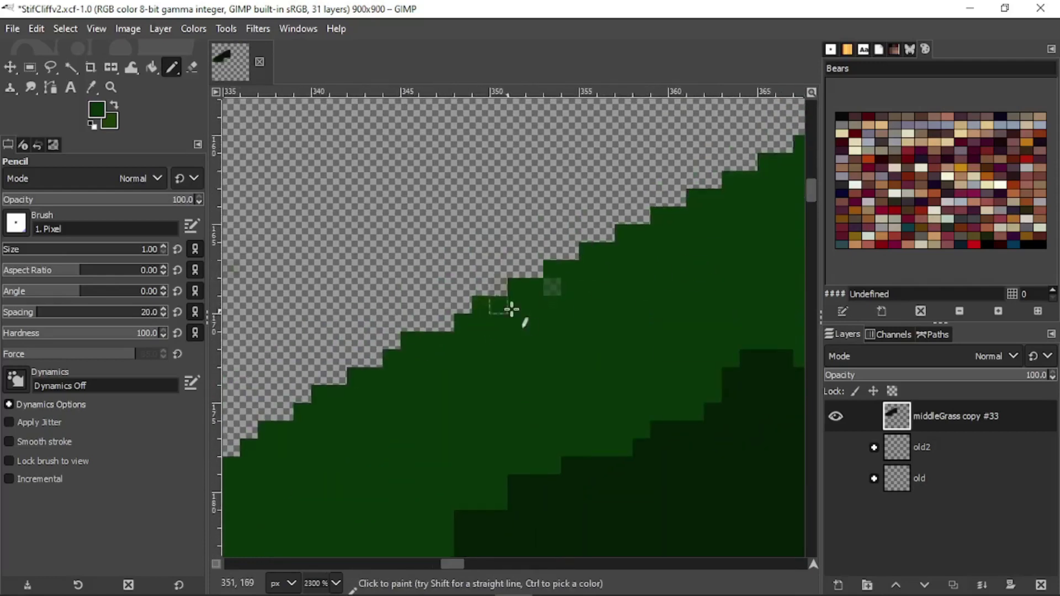
middle_click_drag(511, 309, 756, 220)
- Set the Eraser size to 7 and clear stray pixels from the transparent area above the upper slope
key("shift+e")
scroll(362, 237, "down", 3, "ctrl")
middle_click_drag(362, 237, 643, 279)
scroll(638, 280, "up", 2, "ctrl")
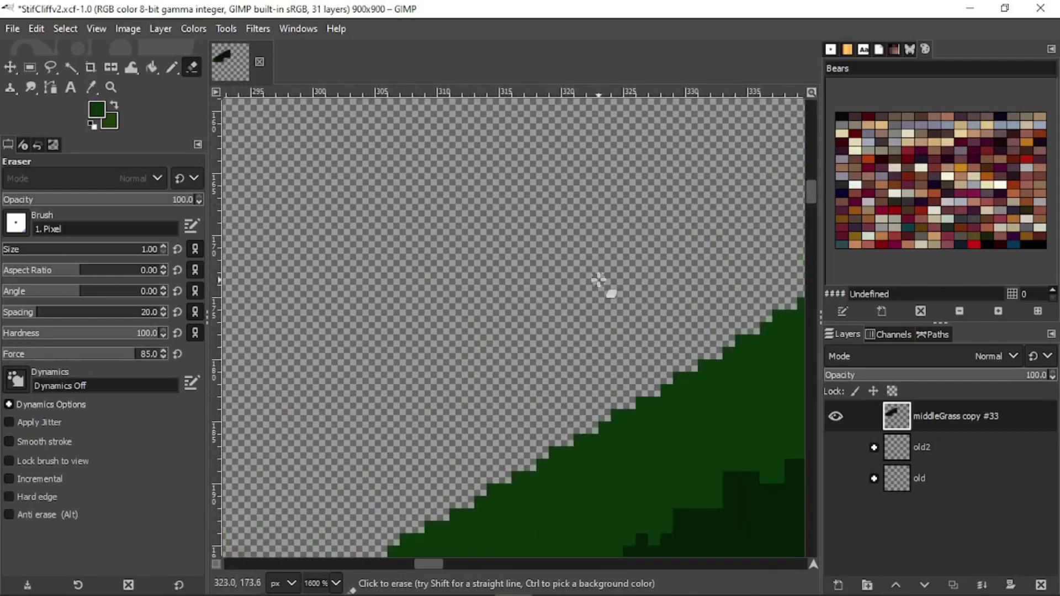
scroll(598, 280, "up", 6, "alt")
middle_click_drag(404, 365, 697, 180)
middle_click_drag(423, 371, 714, 185)
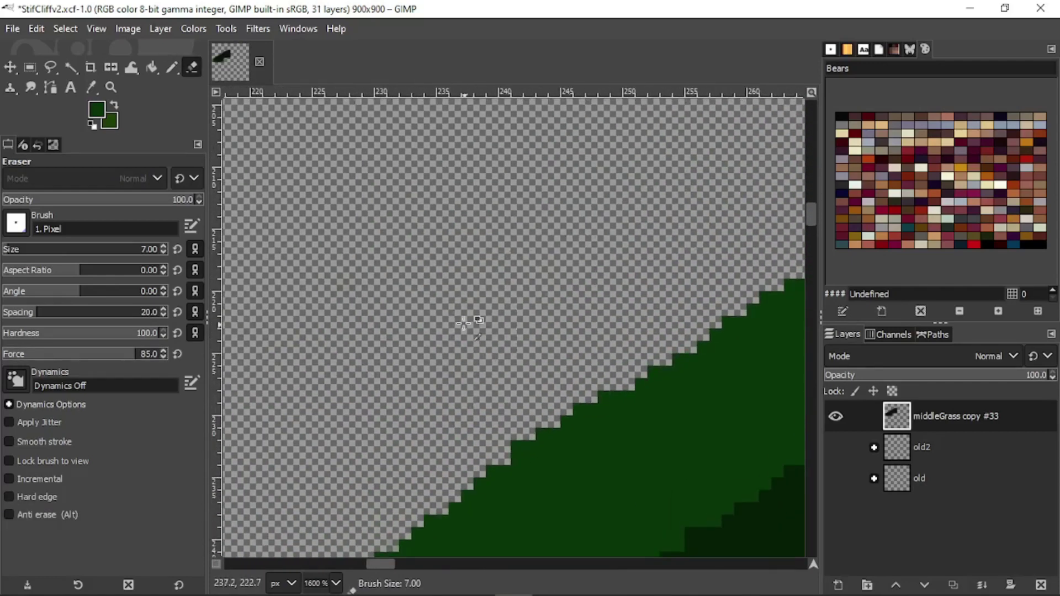
- Save the artwork and export it as StifCliffv2.psd in the TilesetTemplate folder
key("ctrl+s")
left_click(12, 28)
left_click(40, 265)
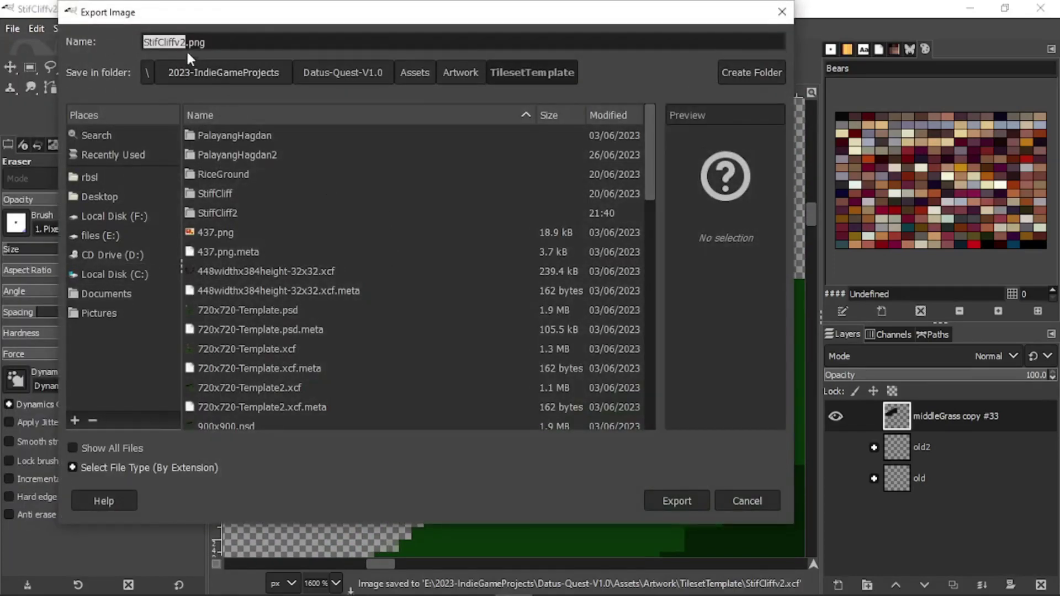
key("Right")
key("BackSpace")
key("BackSpace")
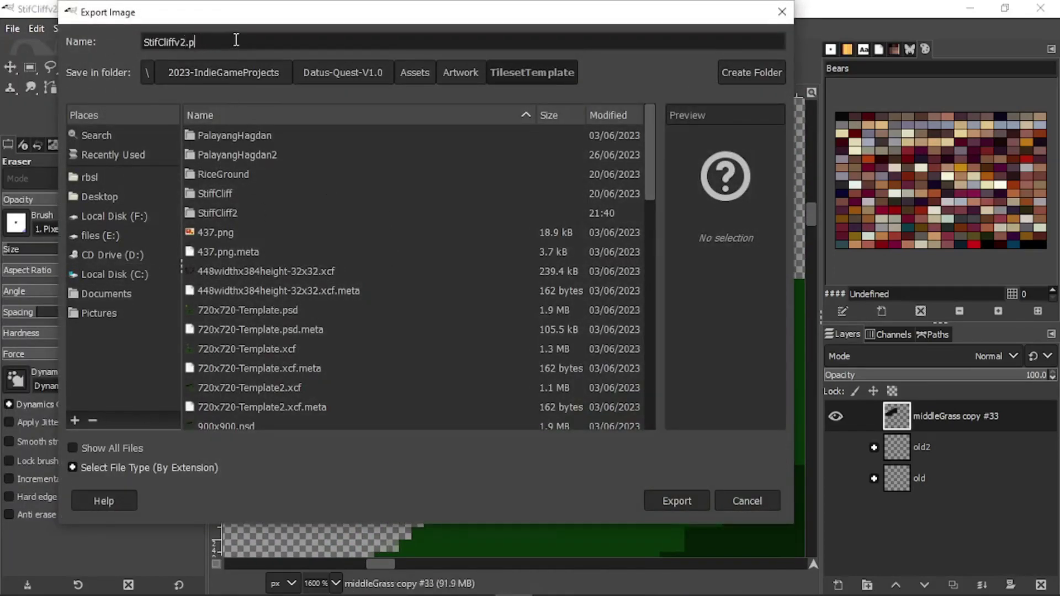
type("sd")
key("Return")
left_click(521, 343)
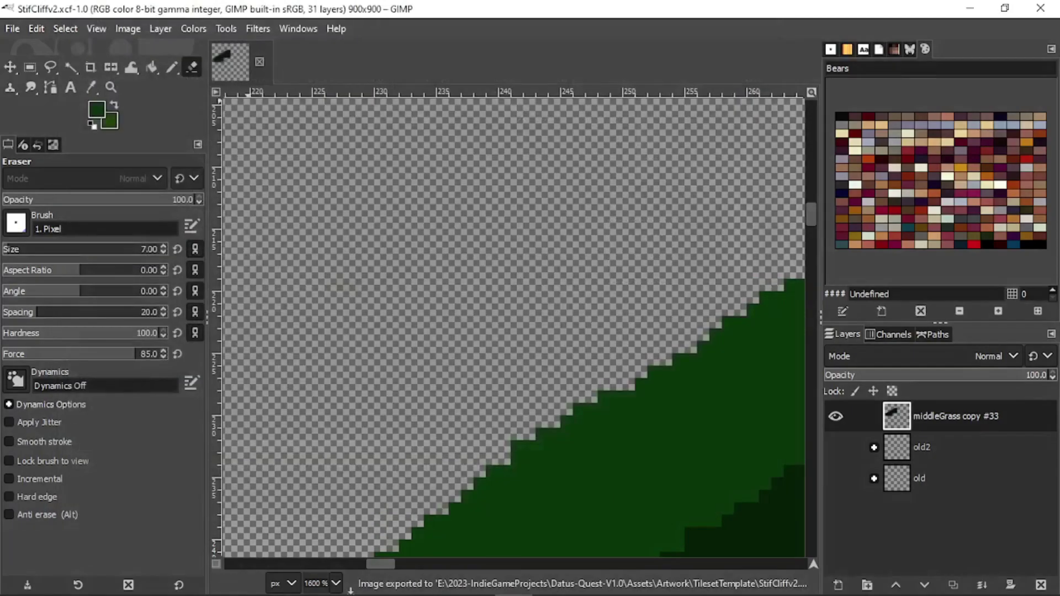
- Switch to Unity and inspect the updated cliff slope in the Scene view for stray pixels
left_click(398, 594)
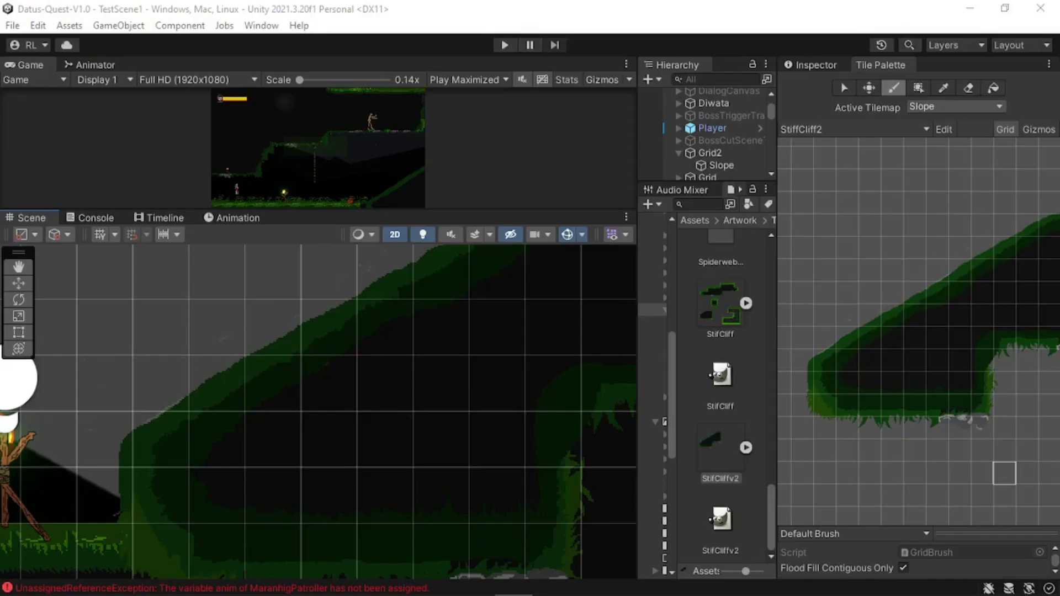
scroll(265, 366, "up", 1)
scroll(234, 359, "up", 2)
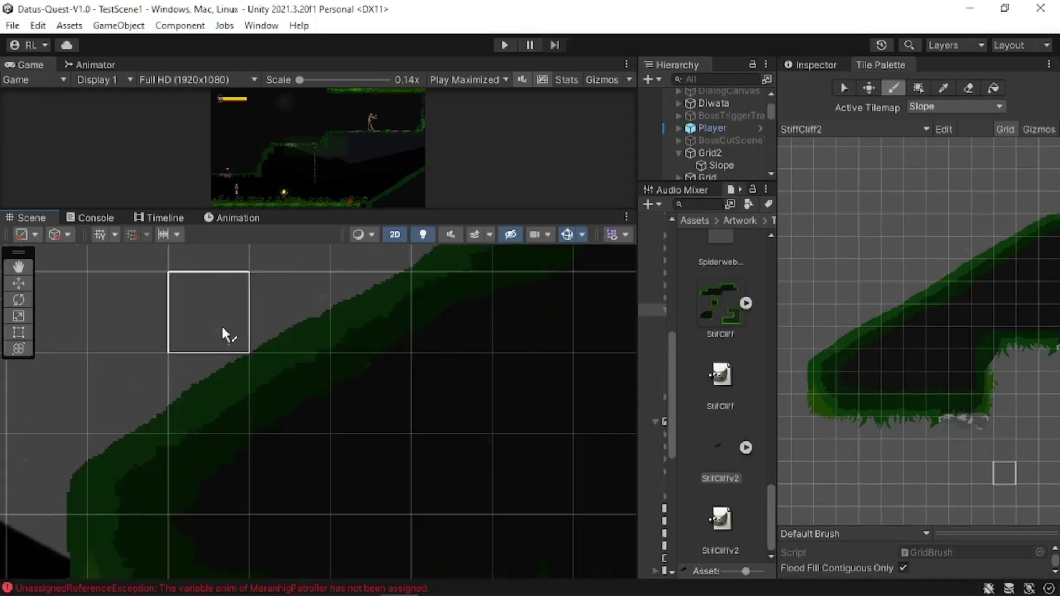
scroll(430, 375, "down", 3)
scroll(444, 368, "down", 3)
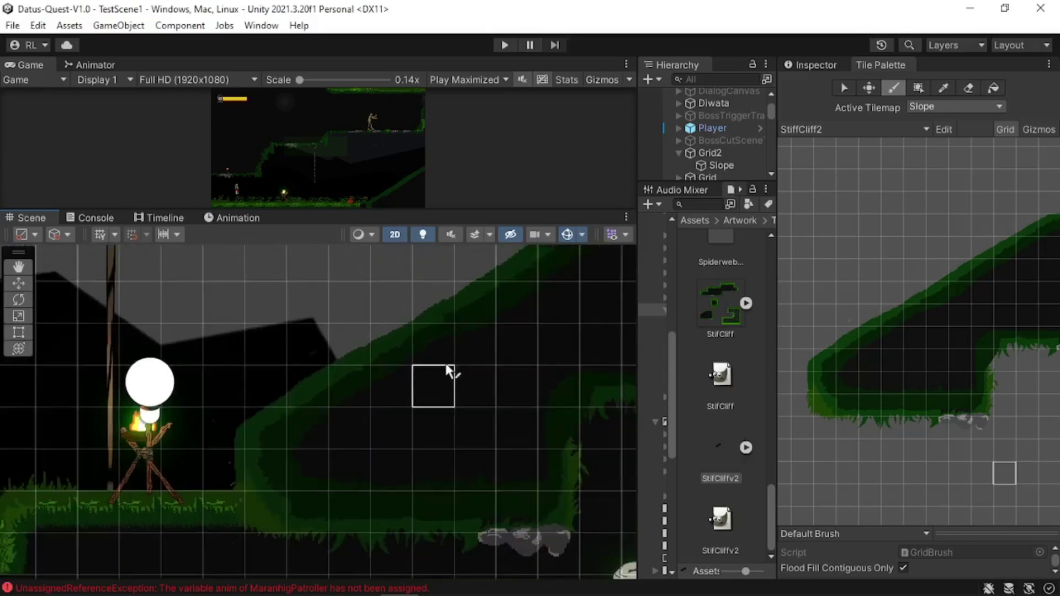
mouse_move(447, 360)
middle_mouse_down()
mouse_move(274, 537)
mouse_move(454, 351)
middle_mouse_up()
middle_click_drag(279, 436, 355, 387)
scroll(358, 365, "up", 5)
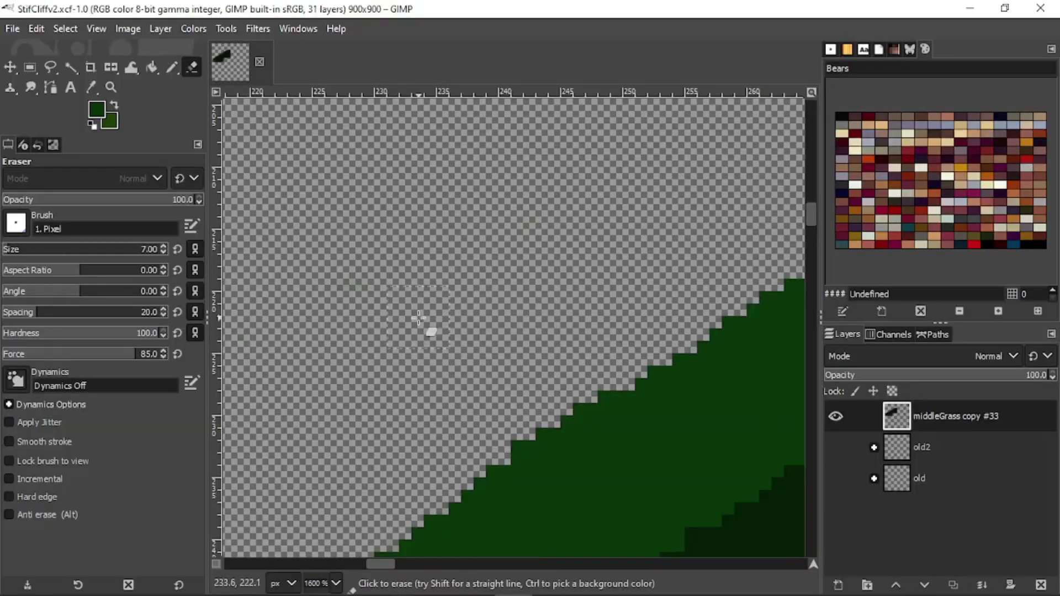
- Return to GIMP and erase stray pixels above the lower slope with the 7-pixel Eraser
scroll(398, 449, "down", 3, "ctrl")
scroll(646, 303, "up", 3, "ctrl")
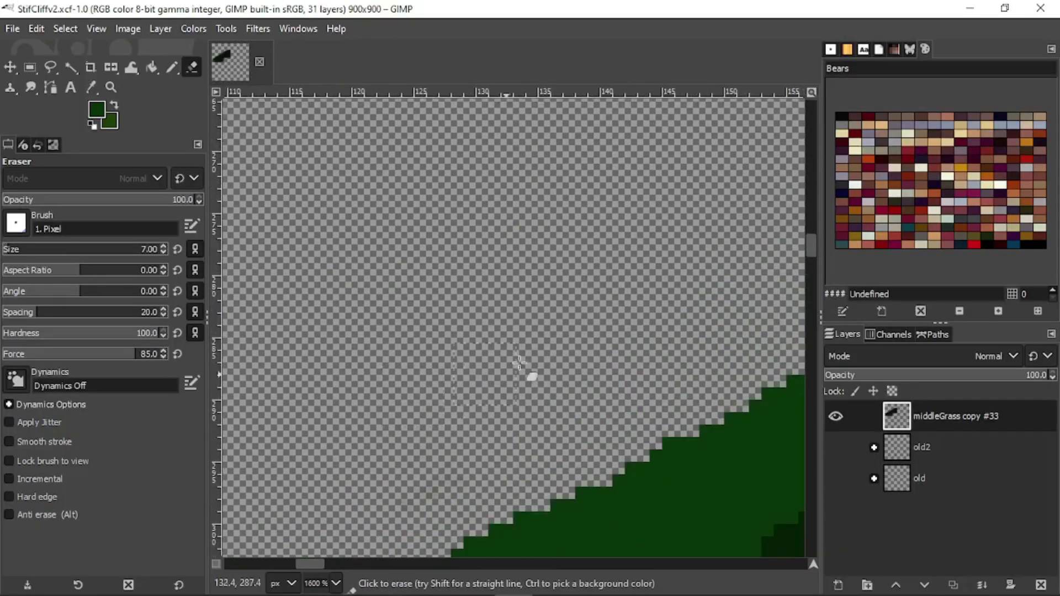
left_click(427, 427)
middle_click_drag(389, 461, 652, 236)
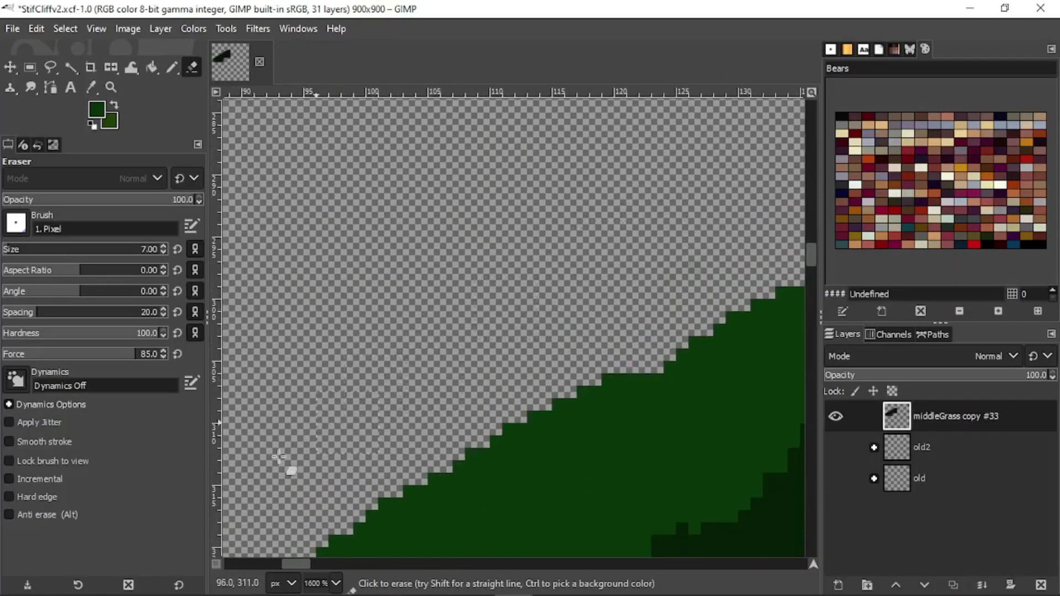
scroll(359, 419, "left", 4, "shift")
scroll(353, 415, "down", 3)
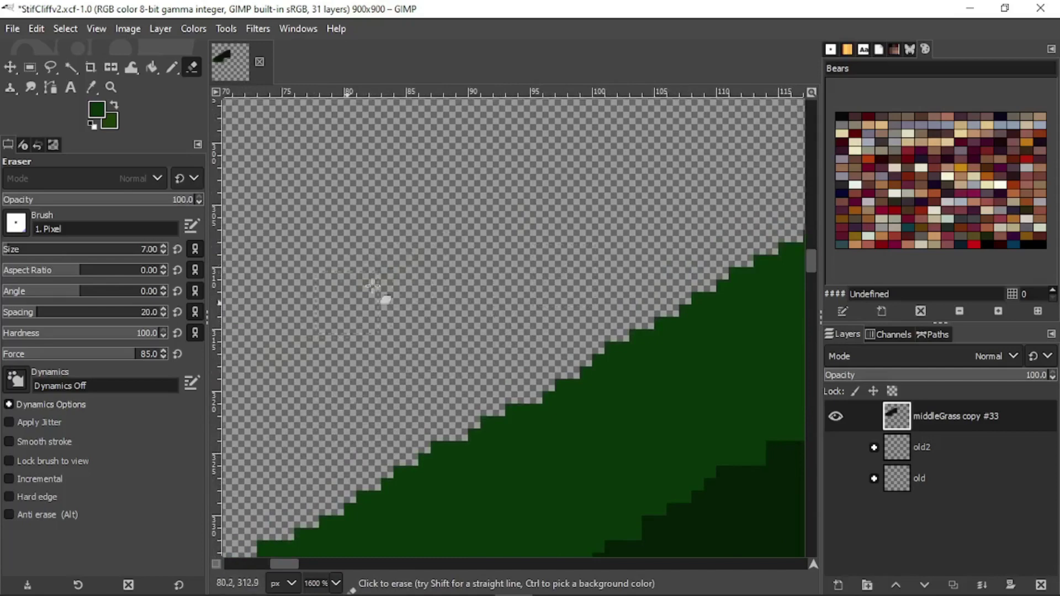
- Set the Eraser size to 23 and clear the stray pixels outside the cliff's lower slope and left edge
key("bracketright")
key("bracketright")
key("bracketright")
key("bracketright")
key("bracketright")
key("bracketright")
key("bracketright")
key("bracketright")
key("bracketright")
key("bracketright")
key("bracketright")
key("bracketright")
key("bracketright")
key("bracketright")
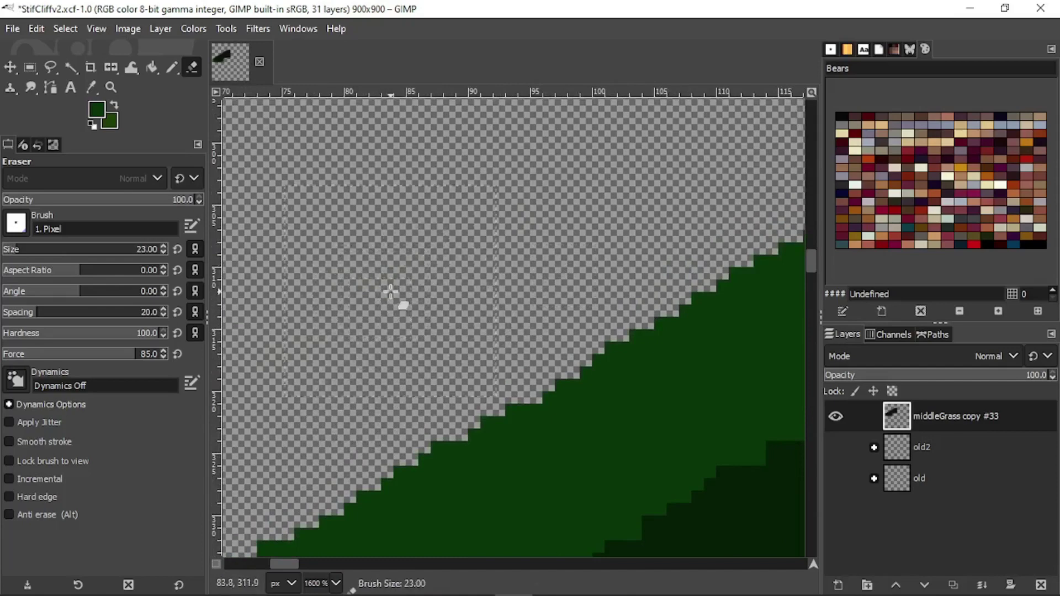
middle_click_drag(392, 288, 604, 239)
scroll(449, 310, "down", 2)
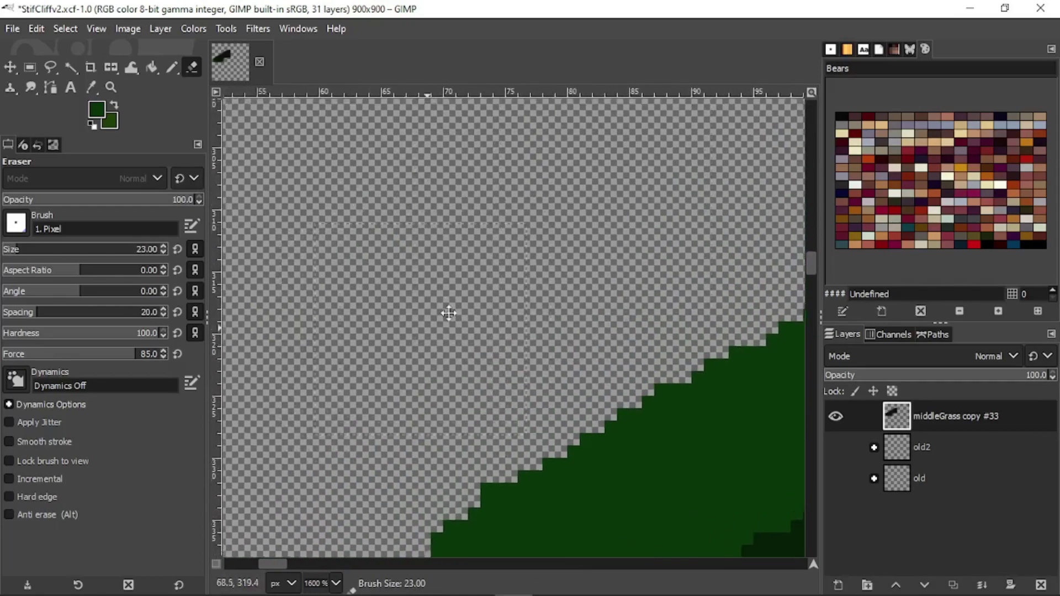
scroll(383, 309, "left", 2, "shift")
scroll(413, 325, "down", 2)
scroll(462, 269, "left", 3, "shift")
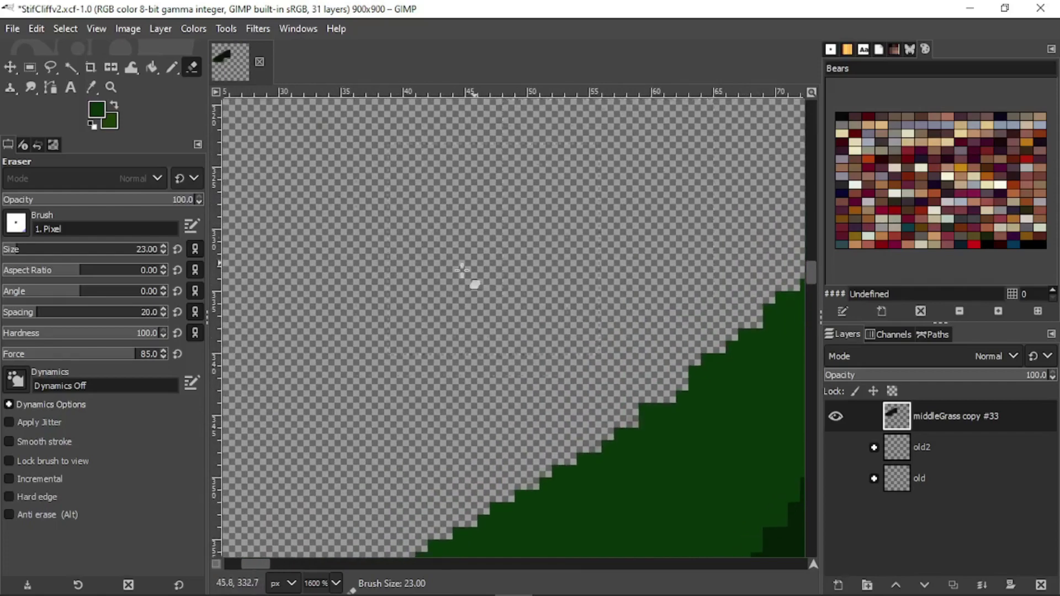
scroll(393, 335, "down", 2)
scroll(518, 283, "left", 3, "shift")
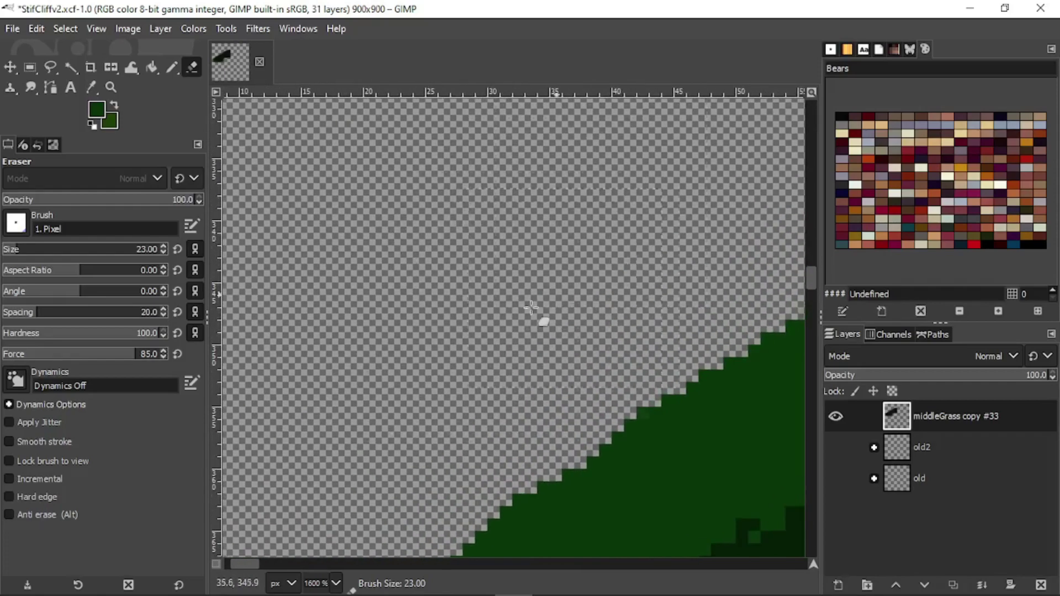
scroll(452, 319, "down", 2)
scroll(536, 293, "left", 2, "shift")
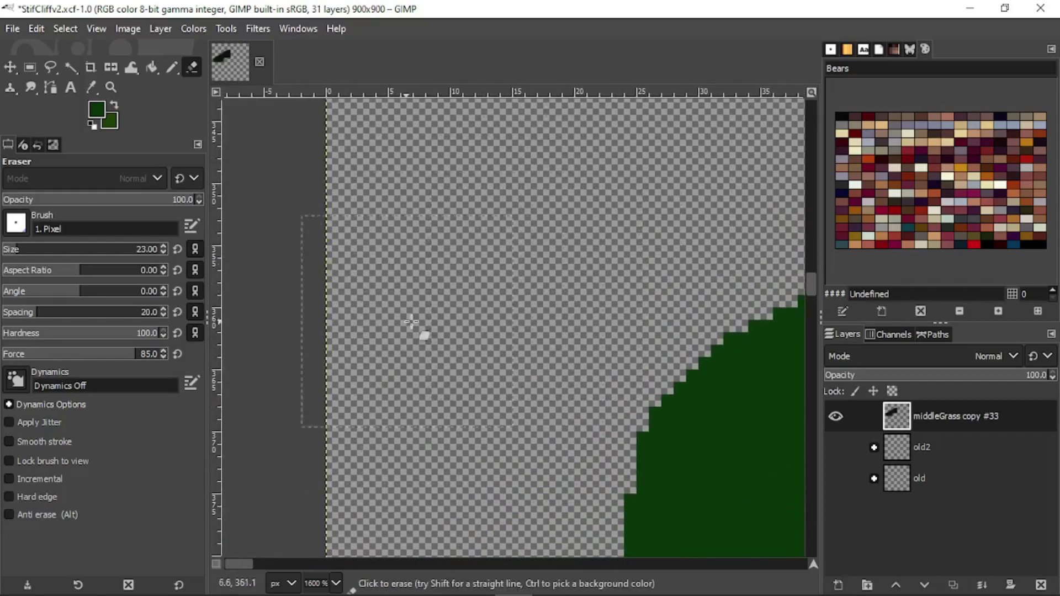
scroll(445, 351, "down", 2)
scroll(478, 292, "left", 1, "shift")
left_click(523, 470)
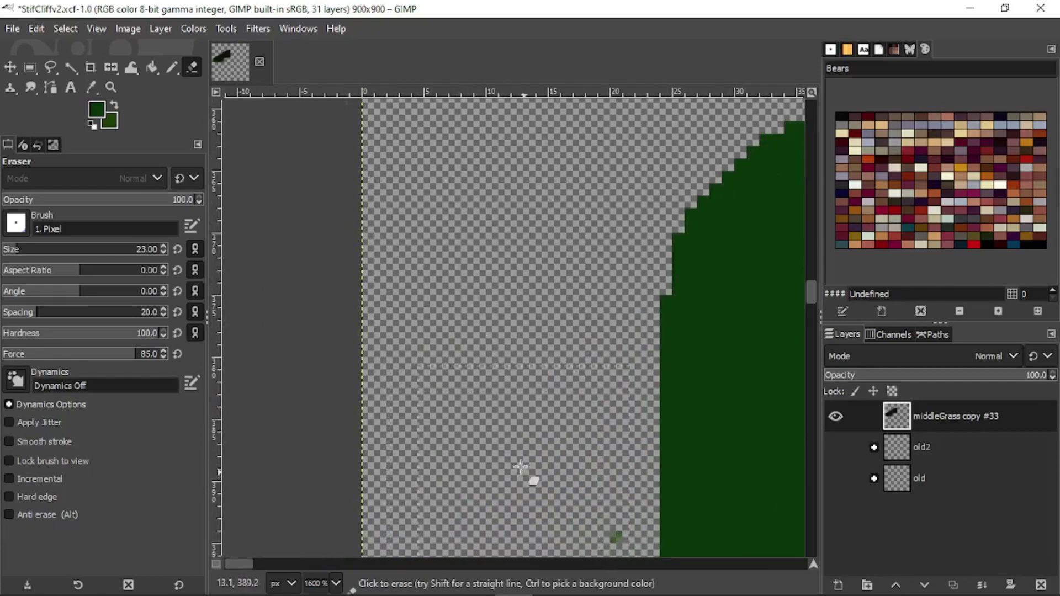
left_click(519, 483)
- Reduce the Eraser size to 1
key("bracketleft")
key("bracketleft")
key("bracketleft")
key("bracketleft")
key("bracketleft")
key("bracketleft")
key("bracketleft")
key("bracketleft")
key("bracketleft")
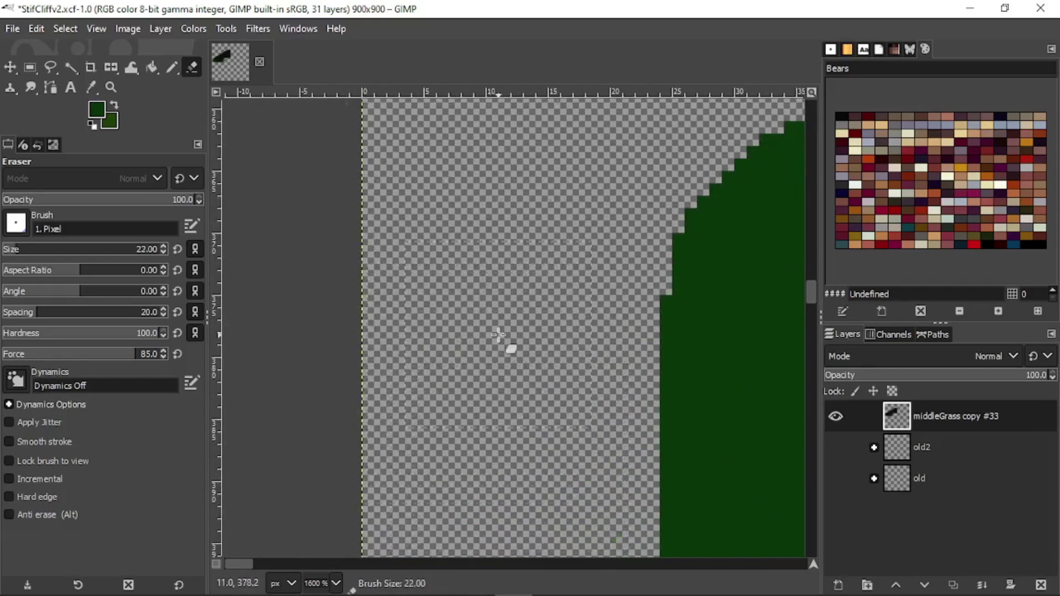
- Export the cleaned artwork over StifCliffv2.psd and save the StifCliffv2.xcf file
key("alt+Tab")
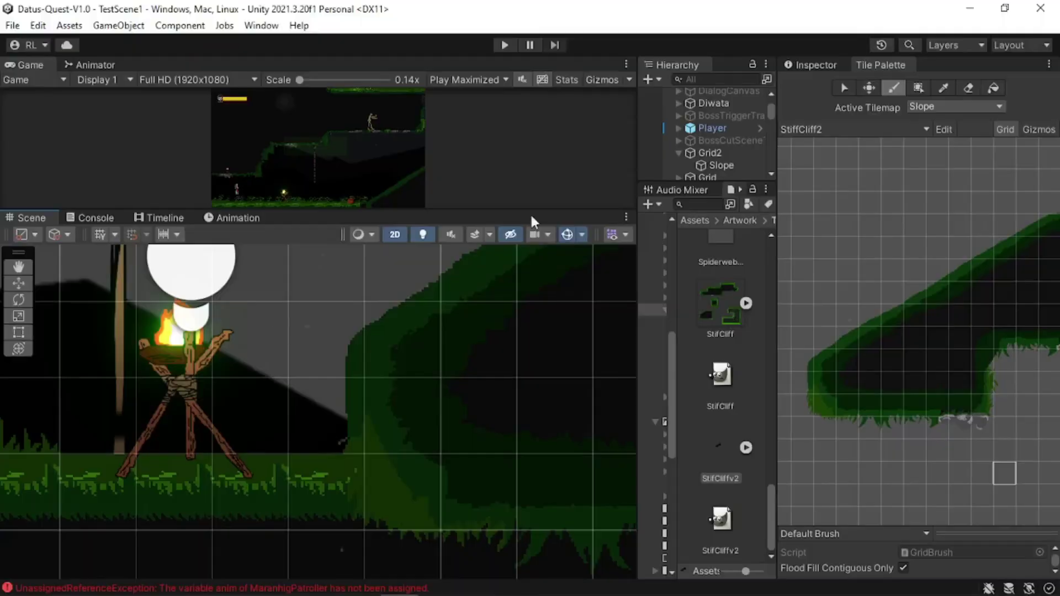
key("alt+Tab")
left_click(13, 28)
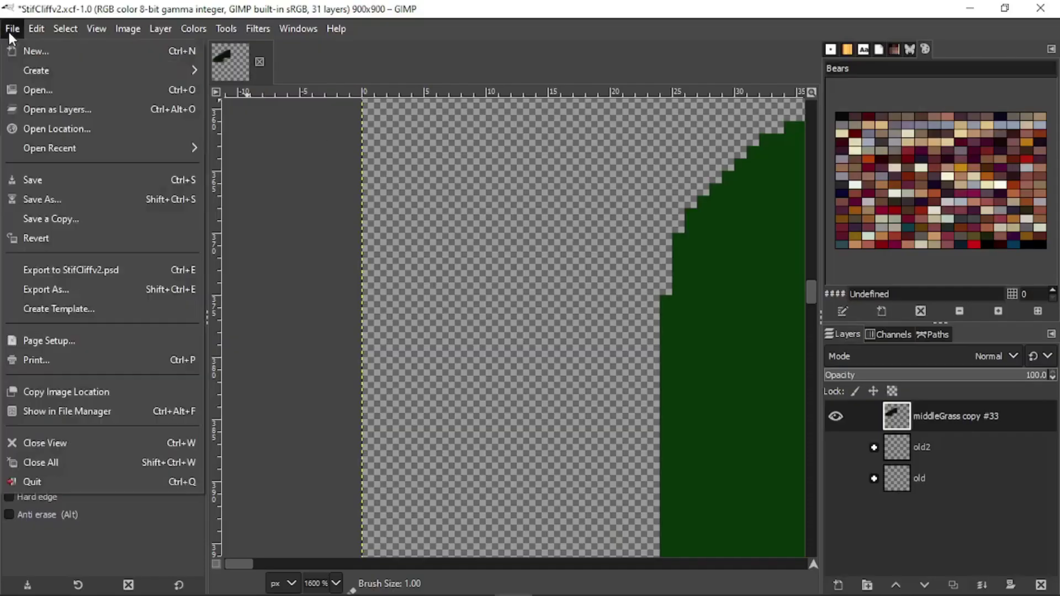
left_click(77, 269)
key("ctrl+s")
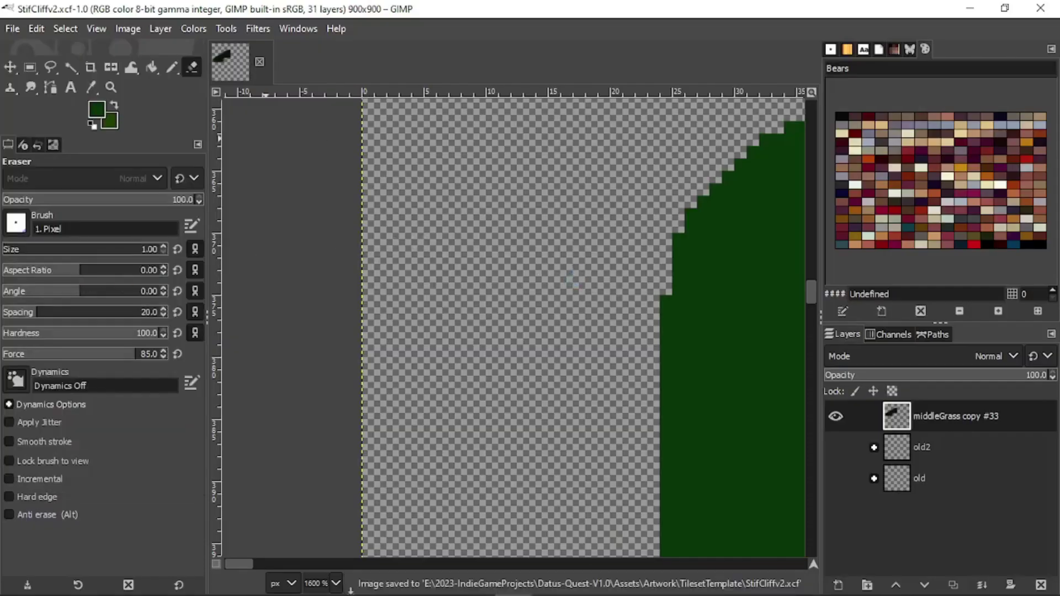
- Switch to Unity and examine the area around the cliff's lower-left slope for leftover specks
key("alt+Tab")
scroll(375, 370, "up", 4)
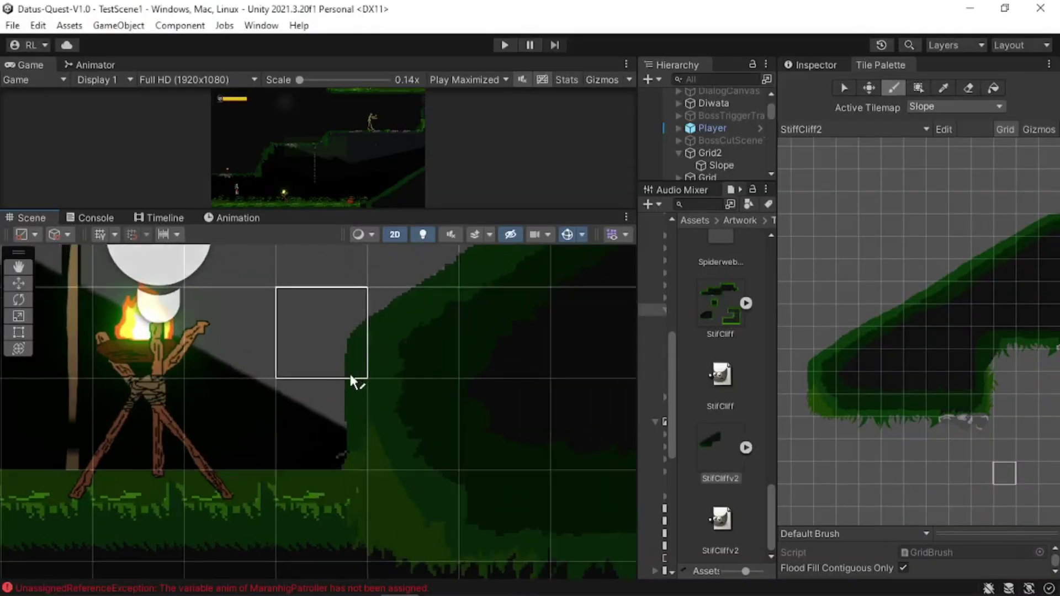
middle_click_drag(347, 380, 293, 501)
scroll(345, 400, "up", 2)
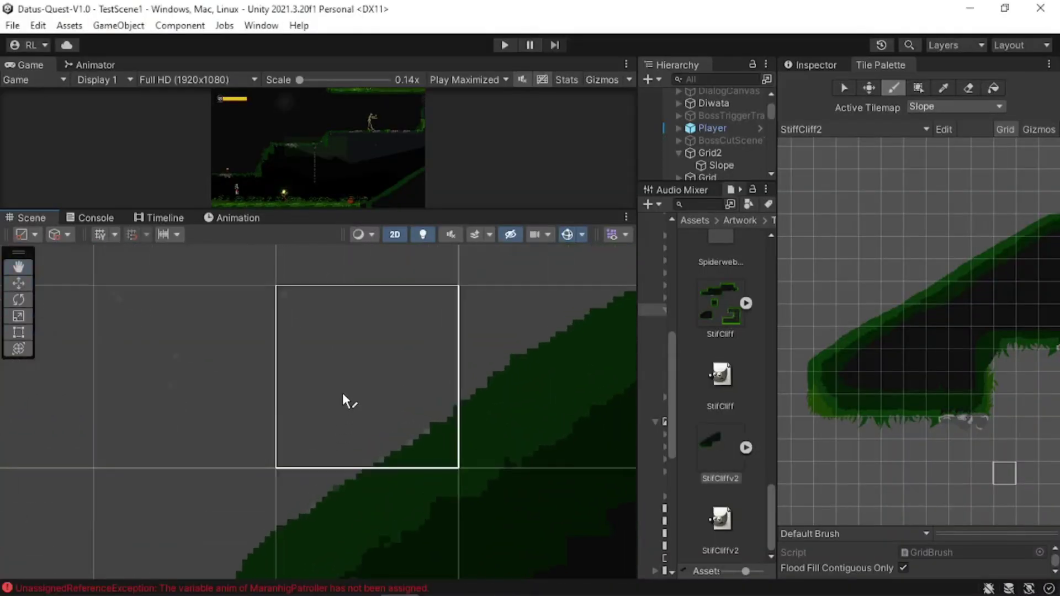
scroll(315, 345, "down", 5)
middle_click_drag(292, 359, 434, 479)
scroll(408, 441, "up", 9)
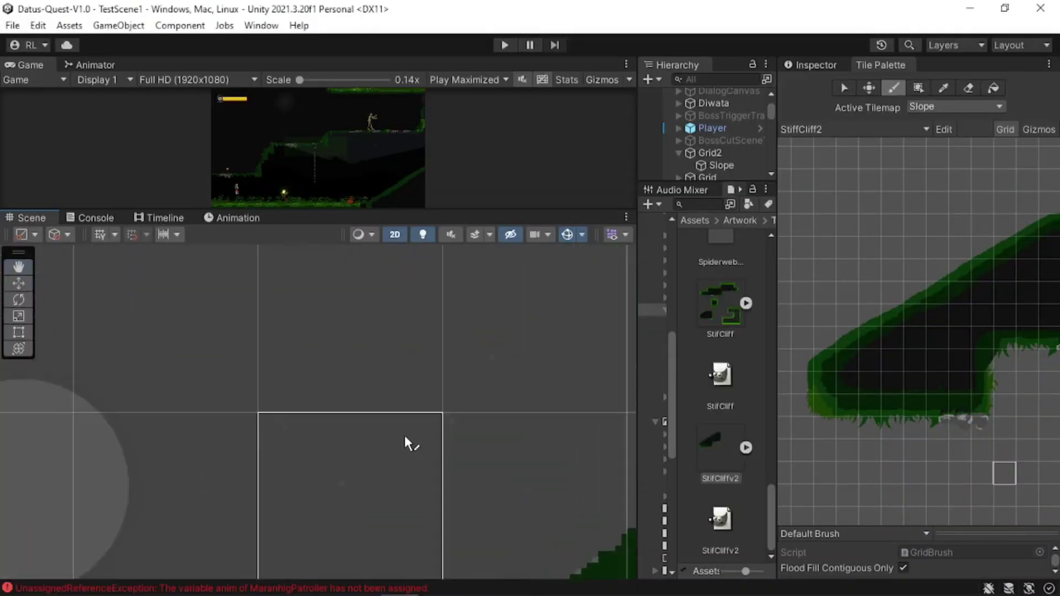
- Switch to GIMP, clear the specks beside the cliff's lower-left slope with the Eraser at size 8, and export over StifCliffv2.psd
key("alt+Tab")
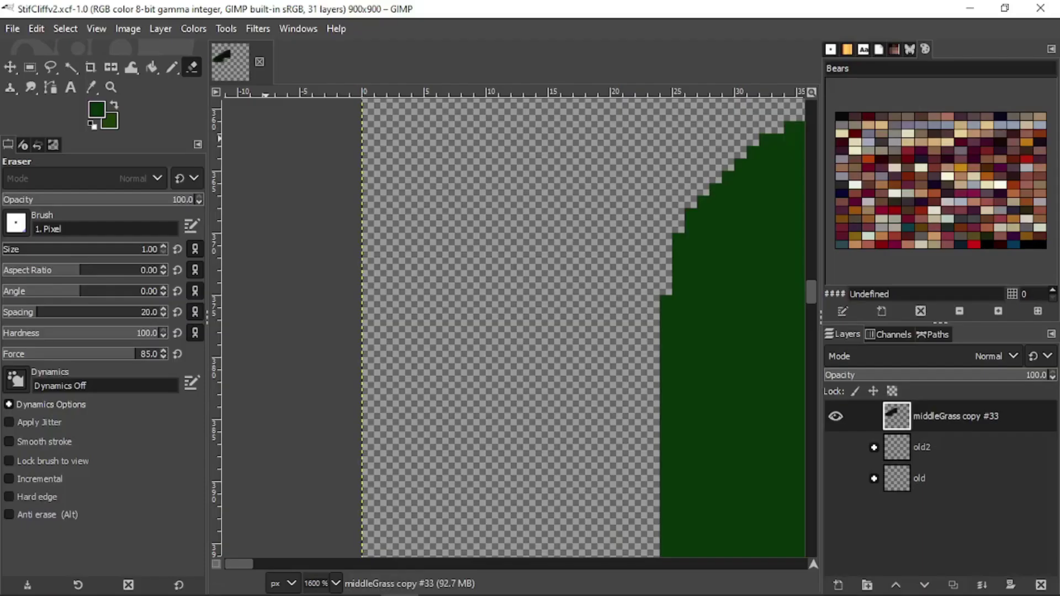
scroll(498, 367, "up", 3, "ctrl")
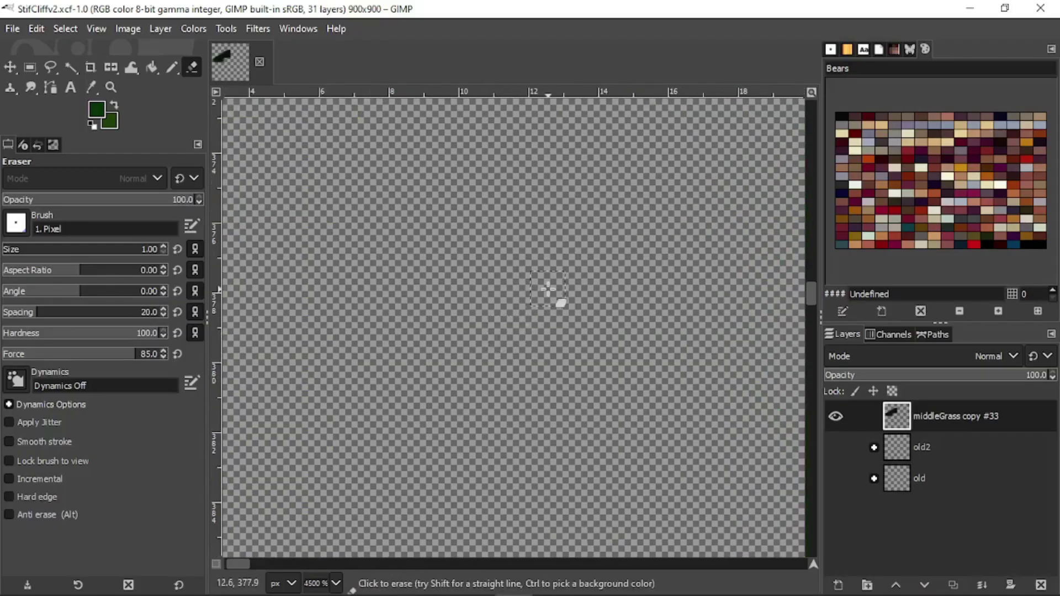
key("bracketright")
key("bracketright")
key("bracketright")
scroll(549, 288, "down", 4, "ctrl")
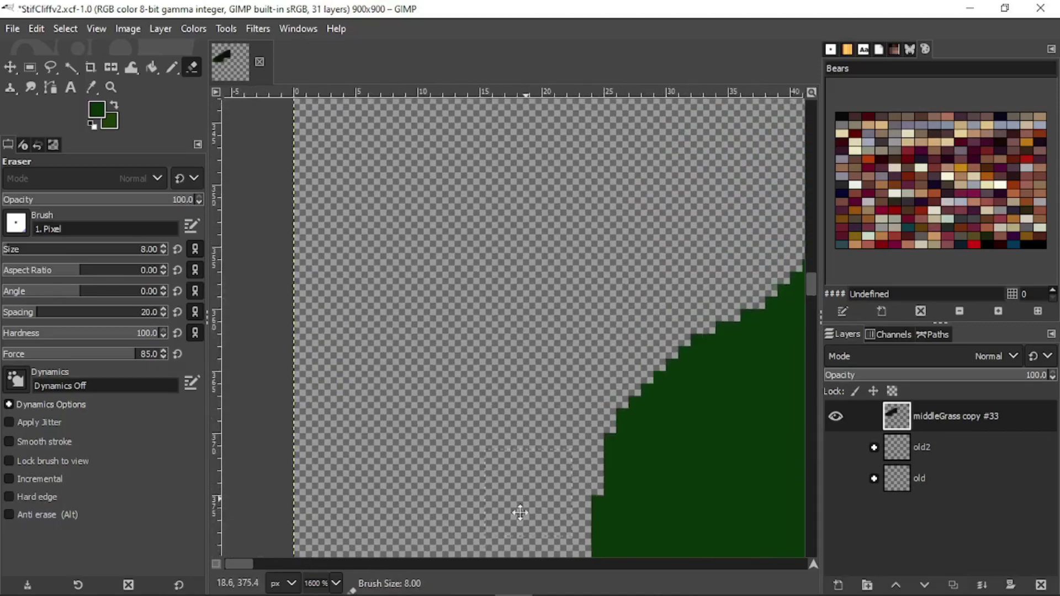
middle_click_drag(520, 512, 501, 543)
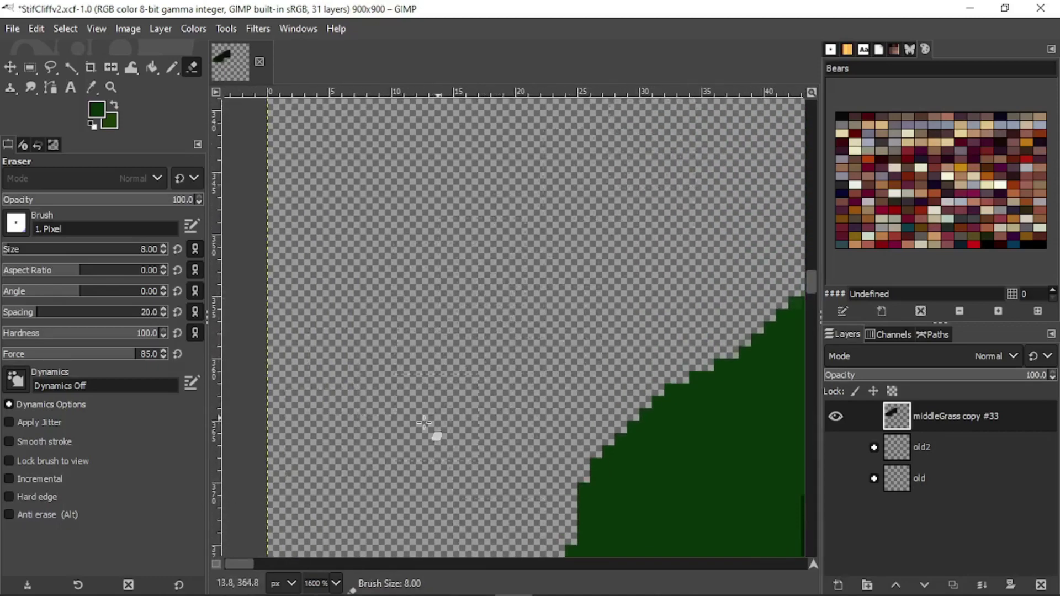
middle_click_drag(423, 423, 567, 244)
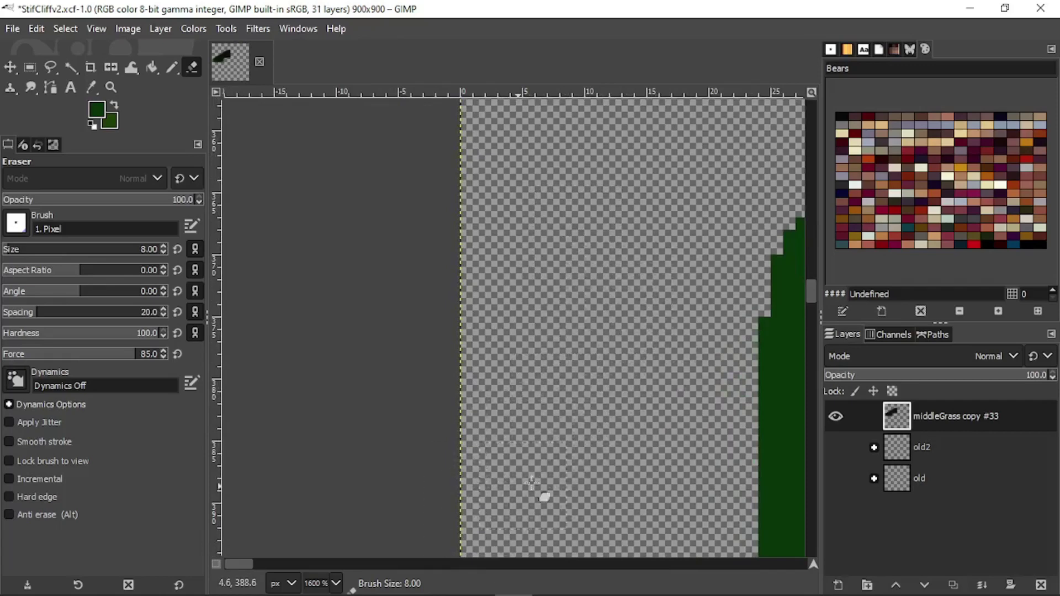
scroll(532, 484, "down", 5, "ctrl")
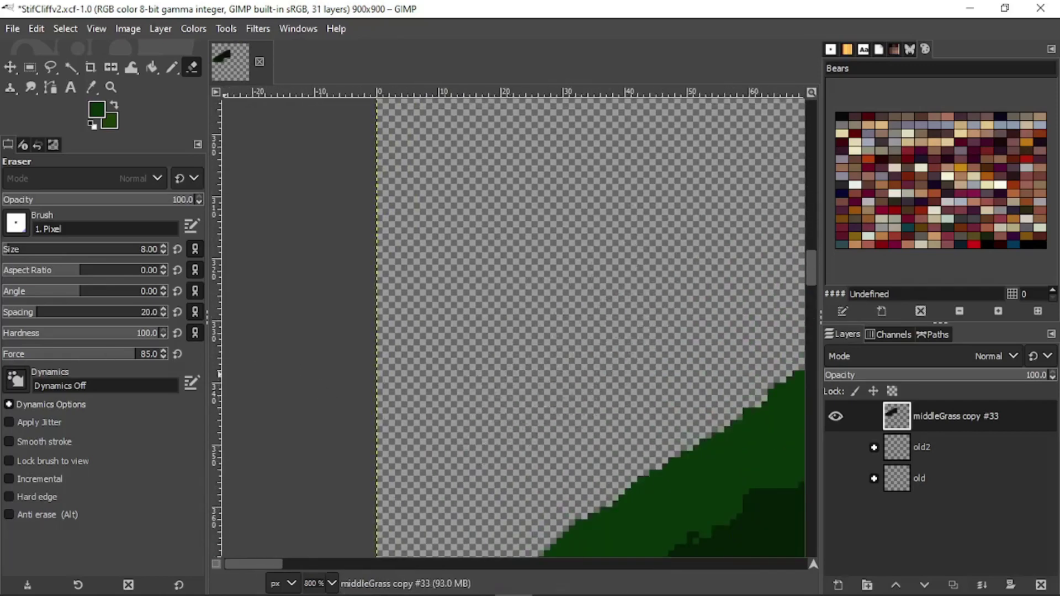
left_click(13, 29)
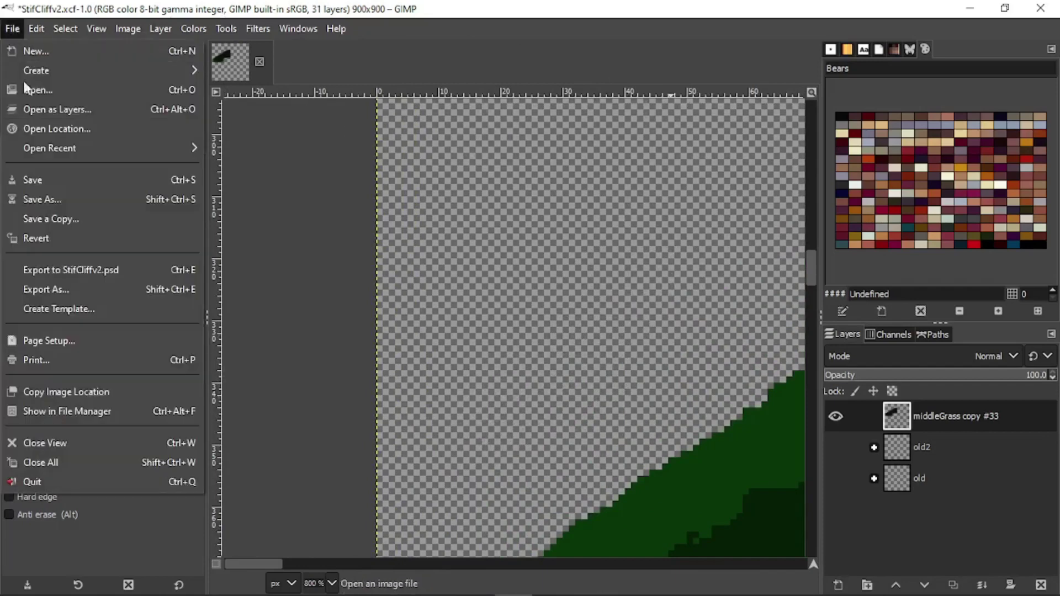
left_click(77, 269)
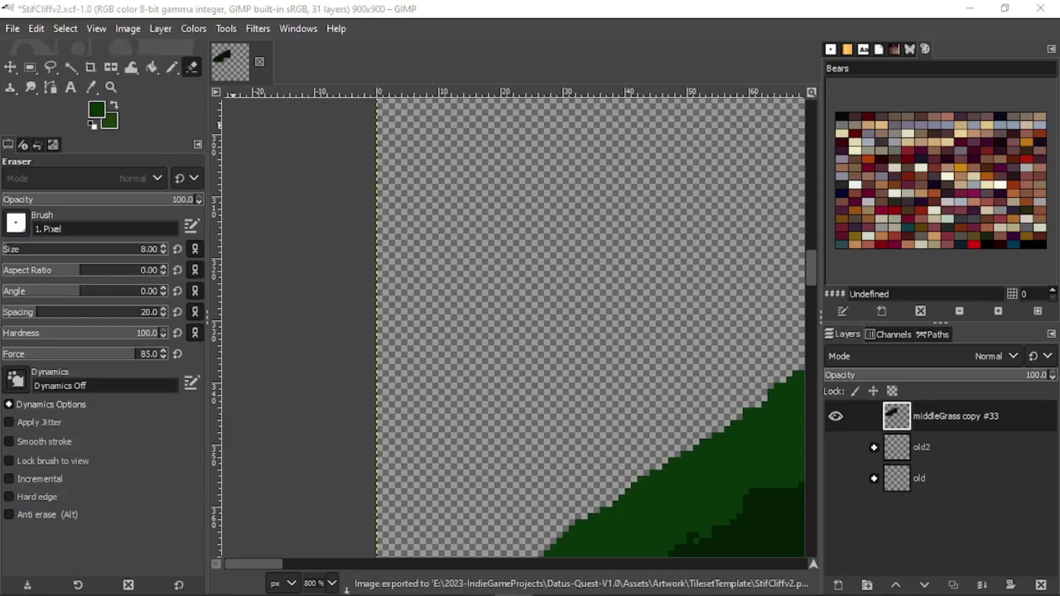
- Switch to Unity and examine the empty area along the cliff's sloped edge for remaining specks
key("alt+Tab")
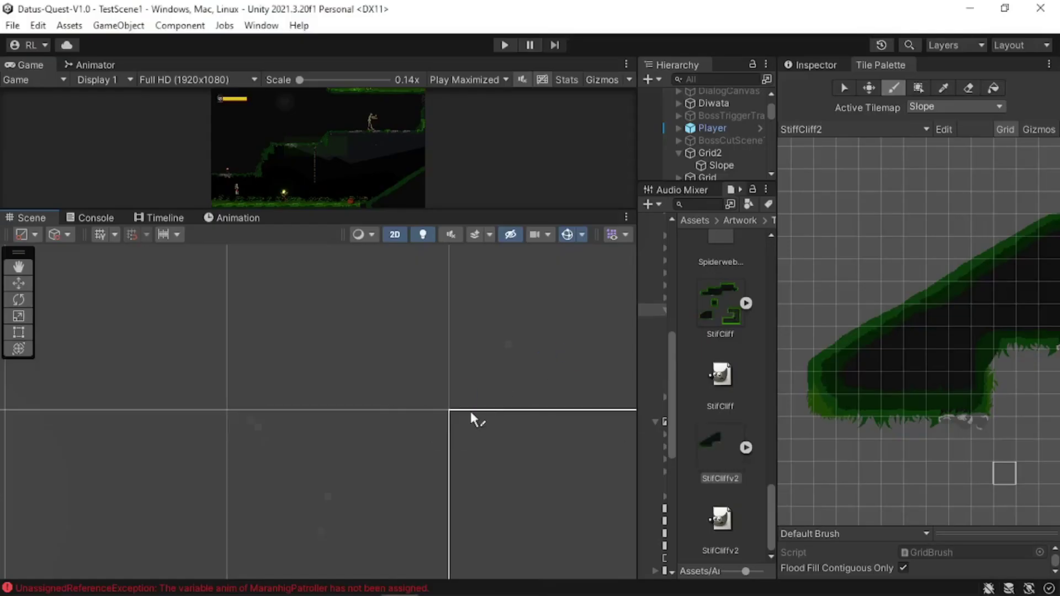
middle_click_drag(396, 493, 458, 345)
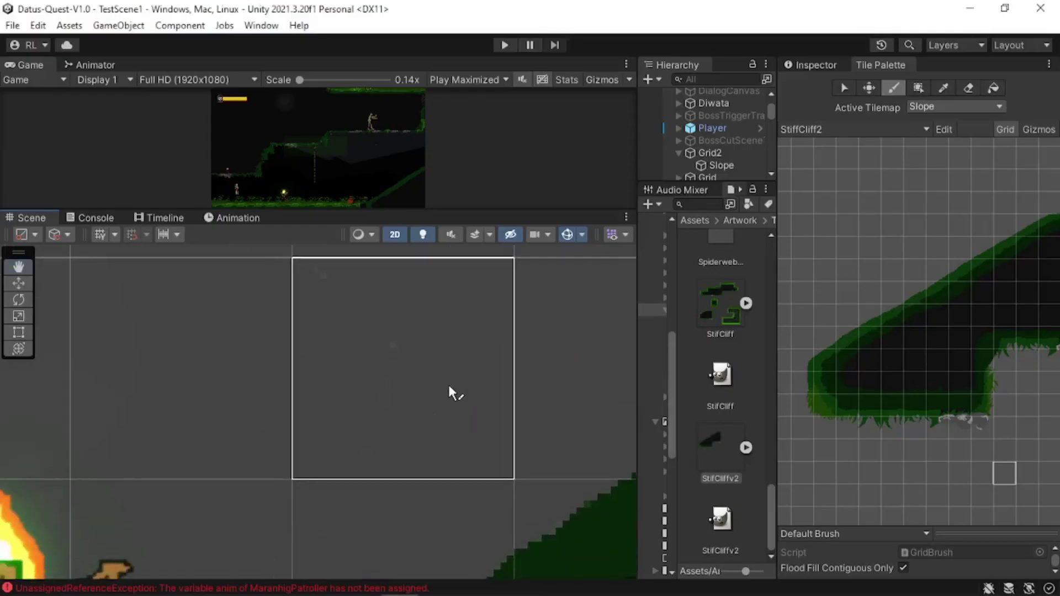
scroll(367, 367, "up", 4)
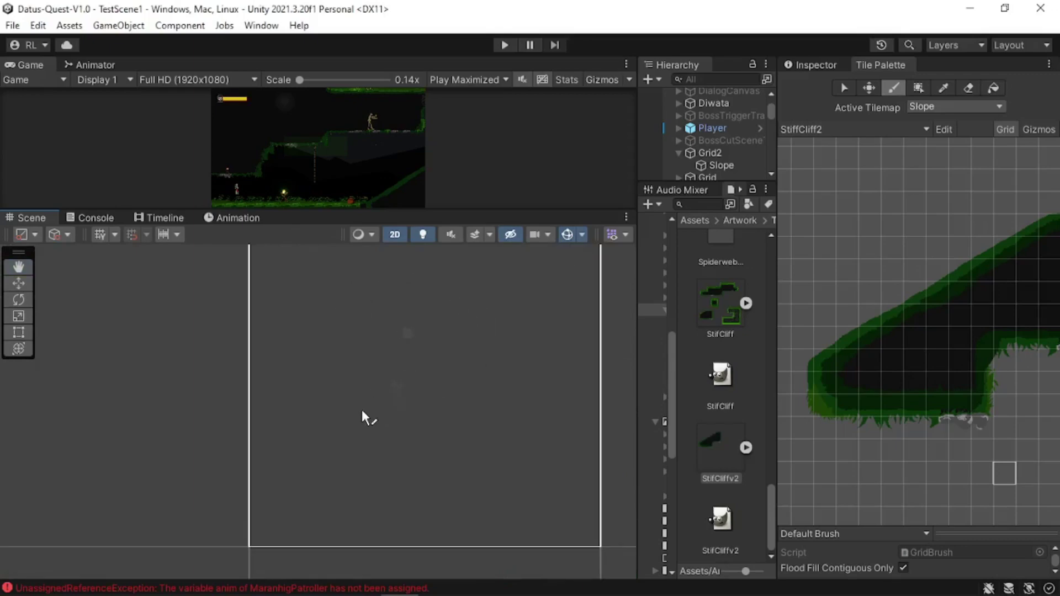
scroll(327, 463, "down", 5)
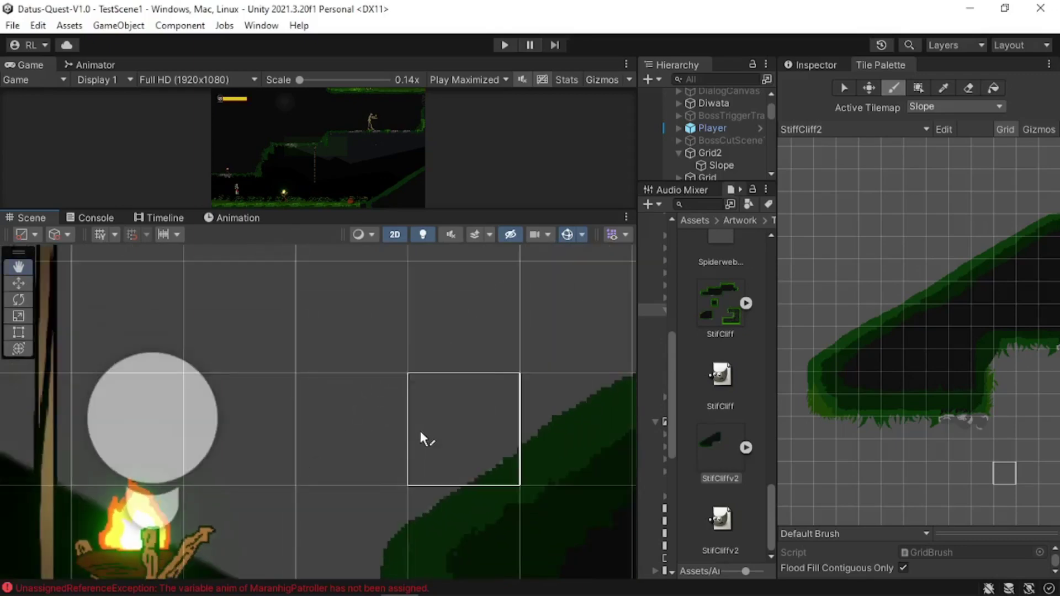
middle_click_drag(525, 406, 333, 440)
scroll(355, 418, "up", 3)
middle_click_drag(593, 314, 424, 361)
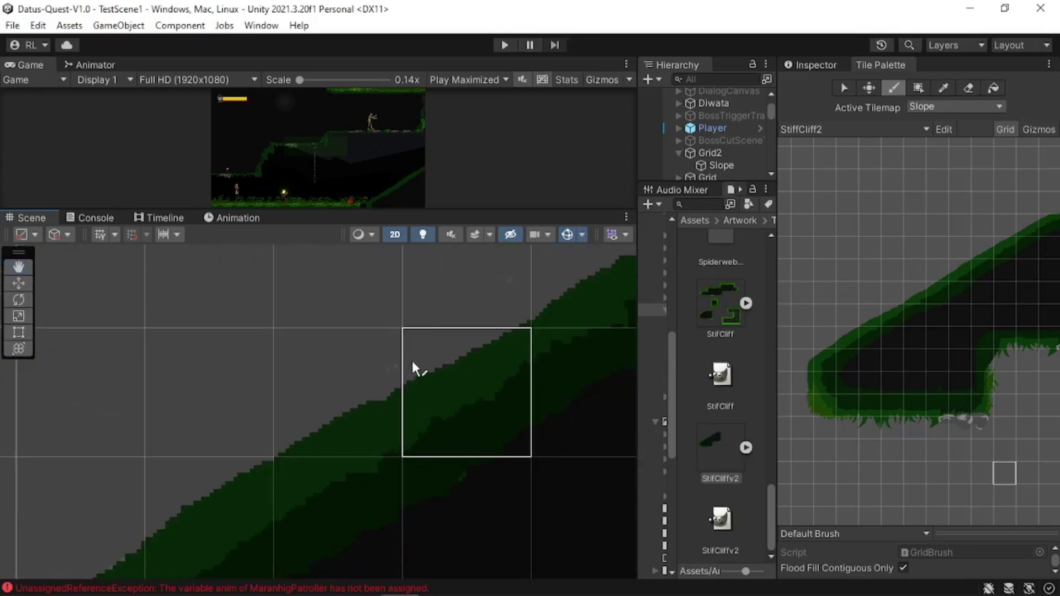
scroll(421, 381, "up", 4)
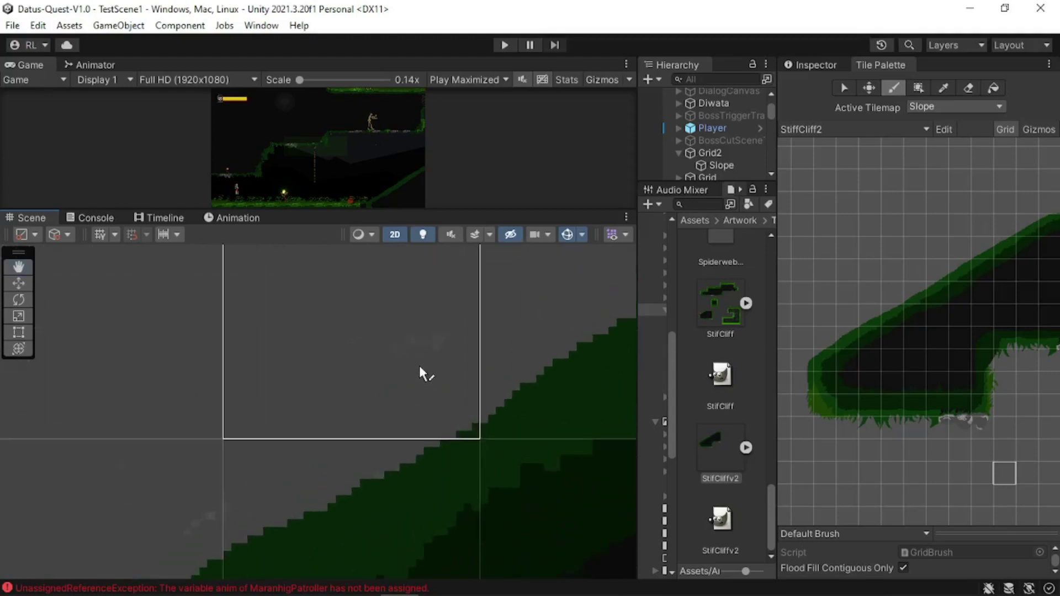
scroll(428, 396, "down", 3)
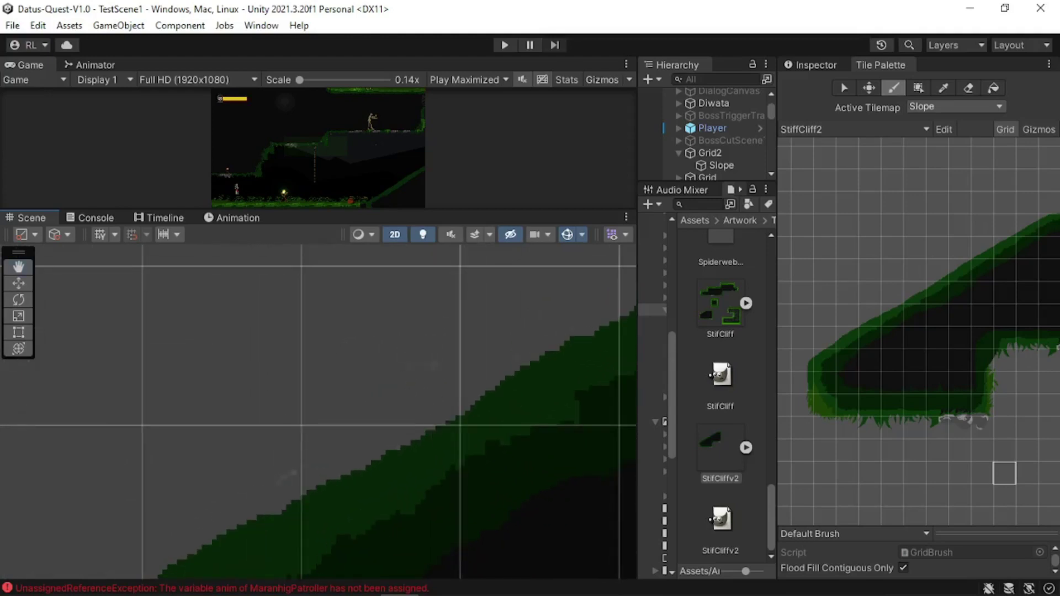
- Switch to GIMP, check the transparent area above the cliff's slope for stray pixels and save StifCliffv2.xcf
key("alt+Tab")
scroll(613, 301, "up", 3, "ctrl")
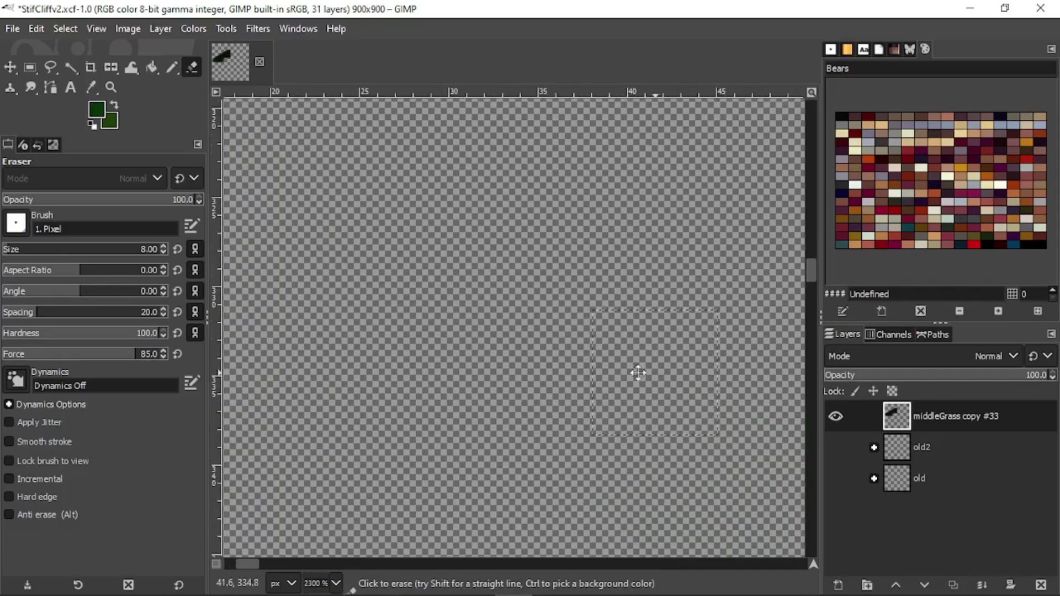
middle_click_drag(636, 371, 414, 266)
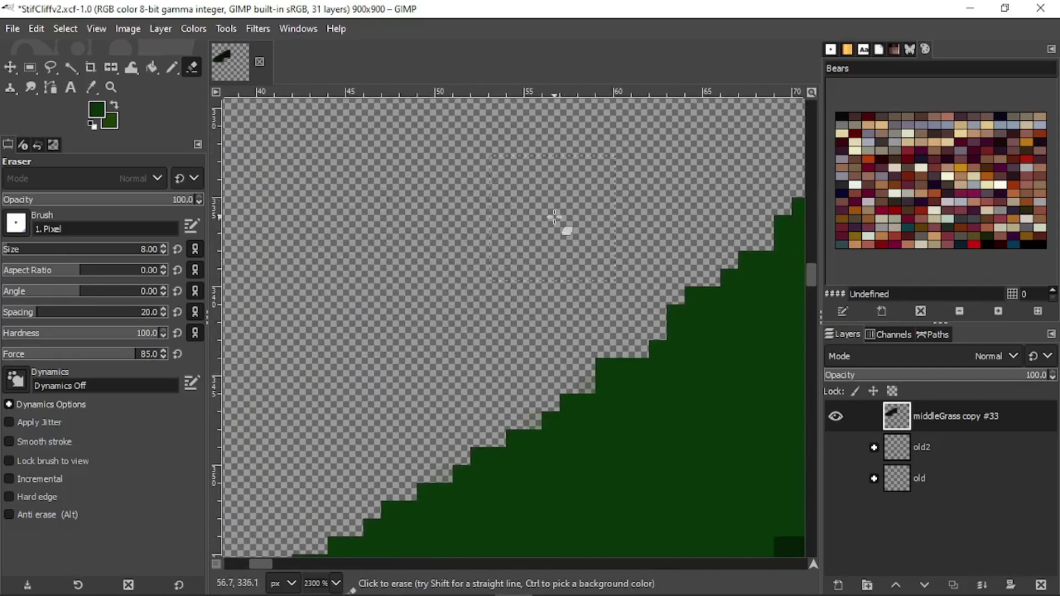
middle_click_drag(563, 225, 304, 361)
middle_click_drag(425, 285, 336, 396)
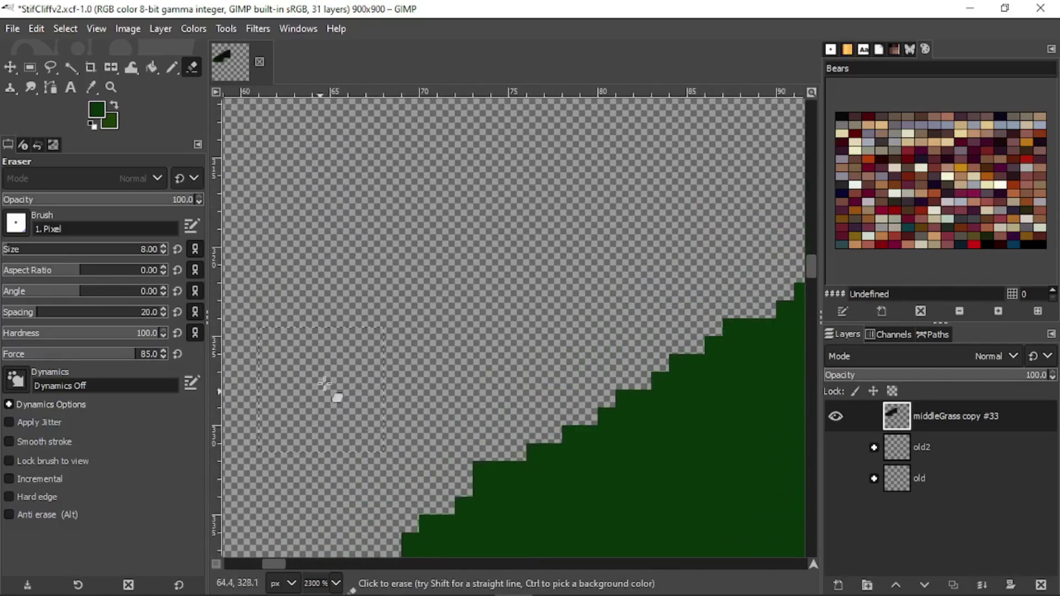
scroll(574, 273, "down", 5, "ctrl")
scroll(579, 301, "up", 3, "ctrl")
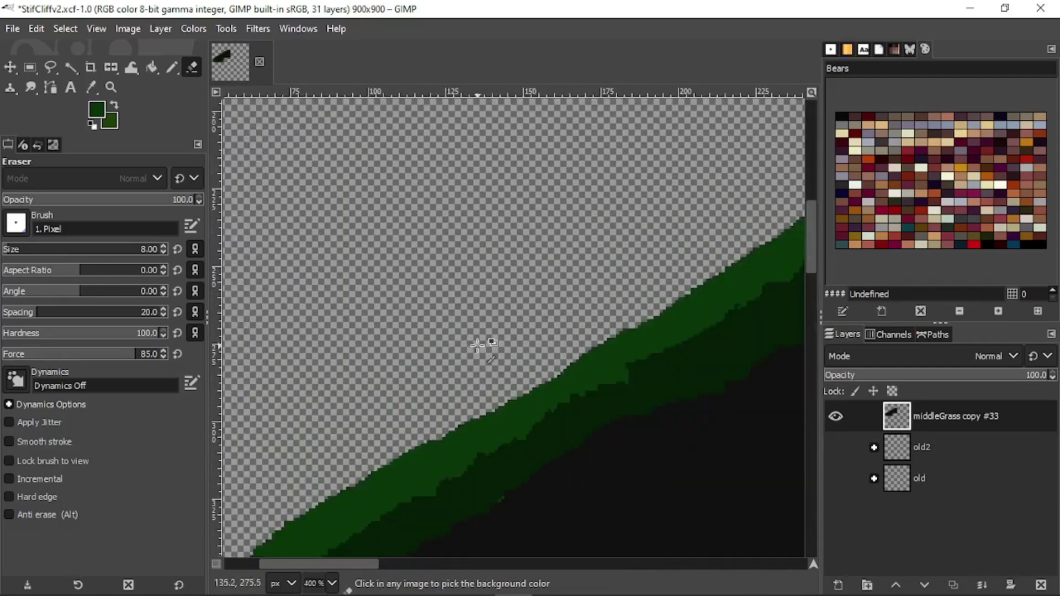
middle_click_drag(490, 445, 596, 274)
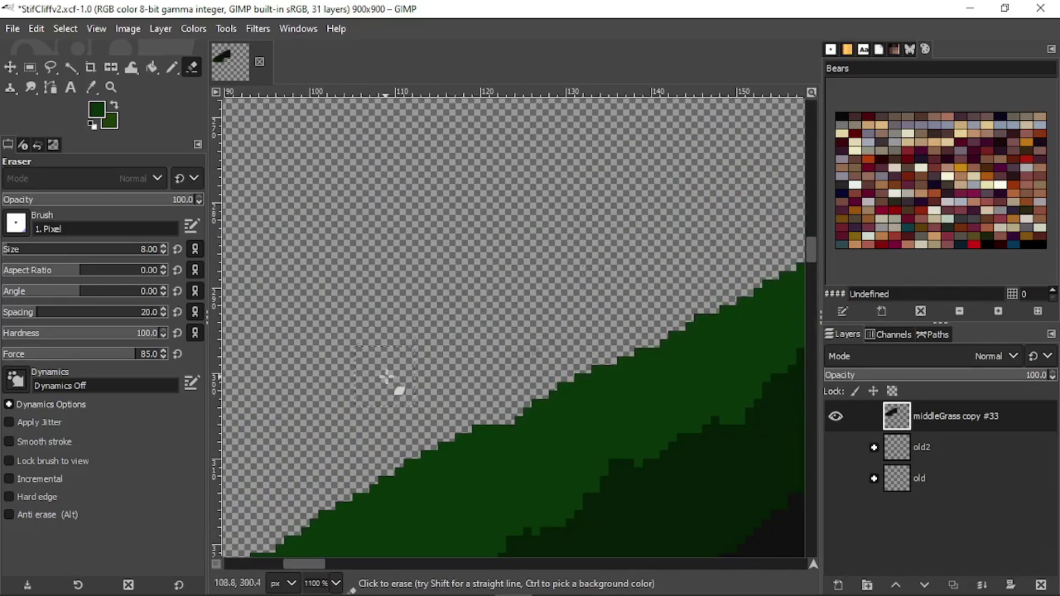
scroll(515, 286, "down", 4, "ctrl")
key("ctrl+s")
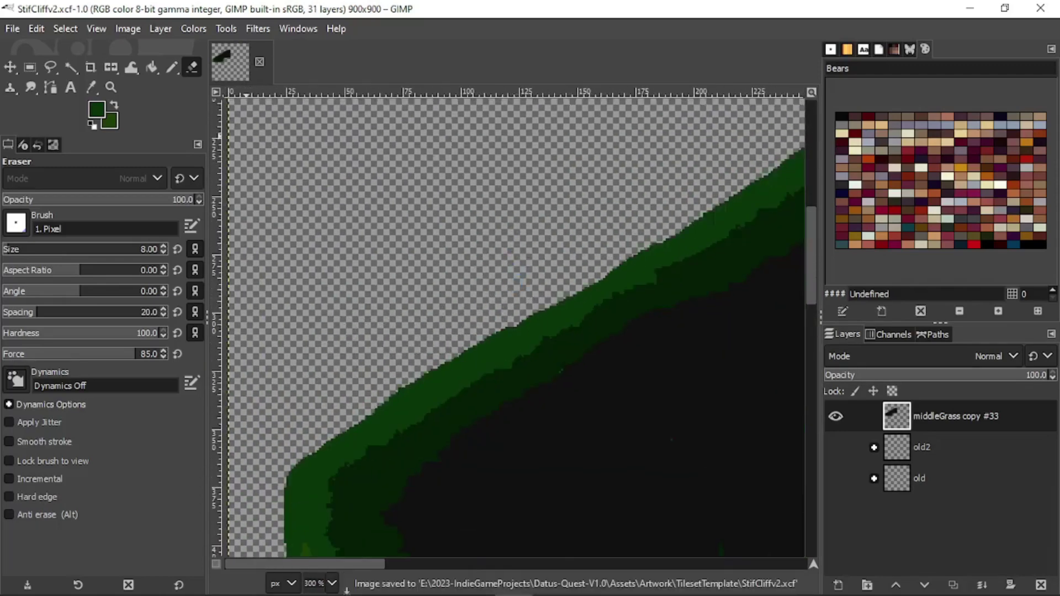
- Switch to Unity and select the Slope tilemap under Grid2 to compare its collider outline with the cliff artwork
key("alt+Tab")
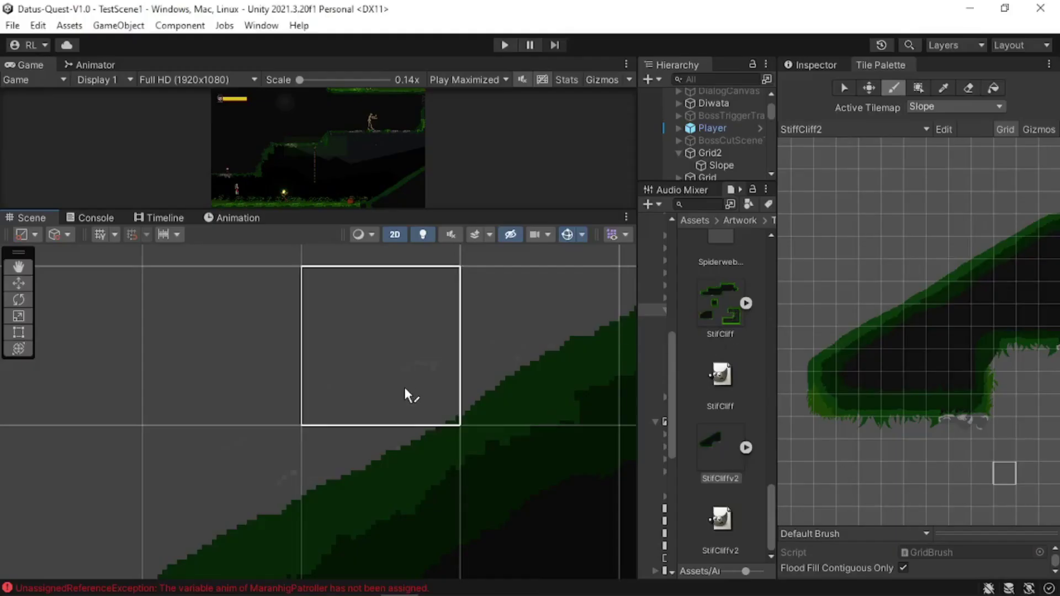
left_click(815, 65)
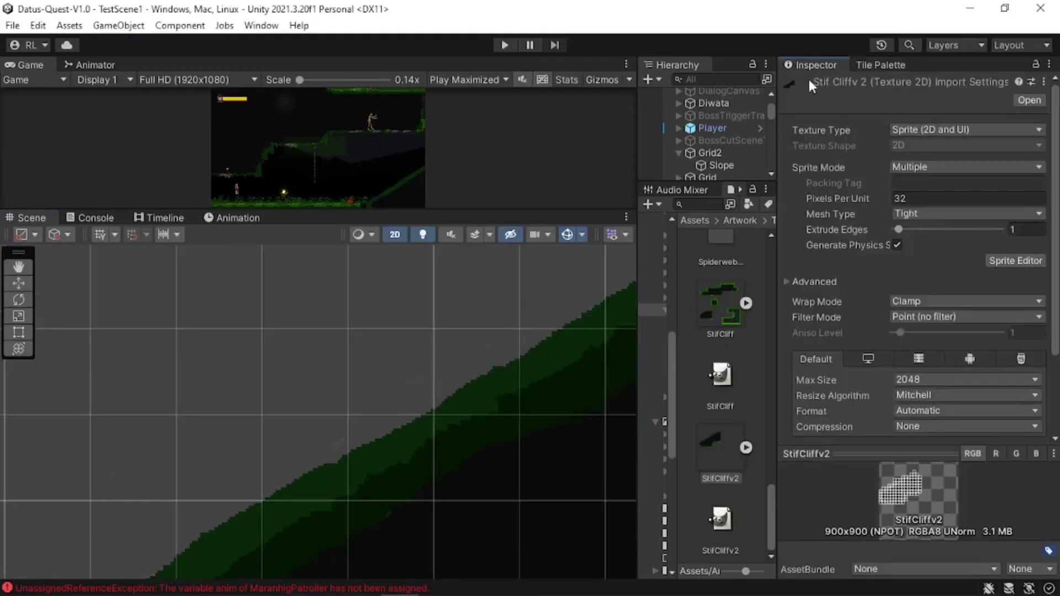
left_click(720, 165)
scroll(494, 330, "down", 5)
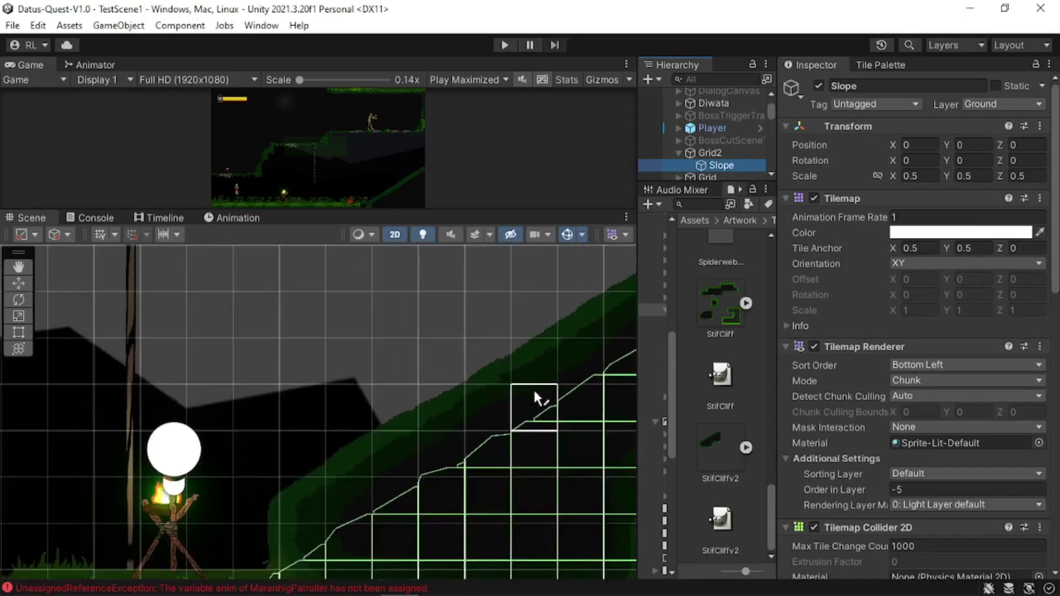
middle_click_drag(538, 400, 419, 287)
scroll(459, 336, "down", 2)
middle_click_drag(460, 336, 365, 407)
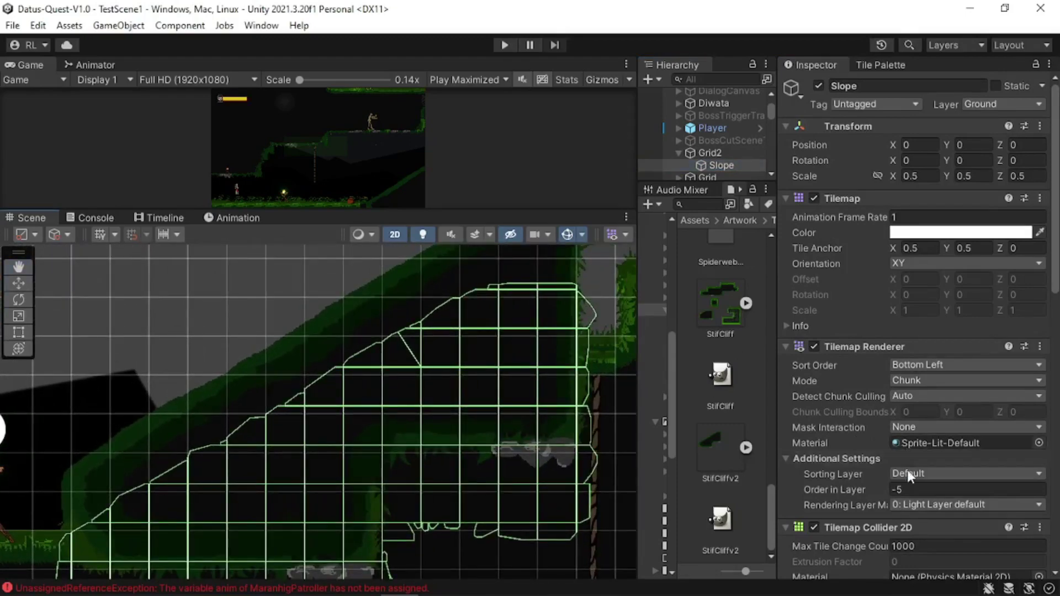
- Set the Slope tilemap's Tilemap Collider 2D offset to X 0.13 and Y -0.3
scroll(908, 476, "down", 5)
left_click_drag(948, 505, 960, 502)
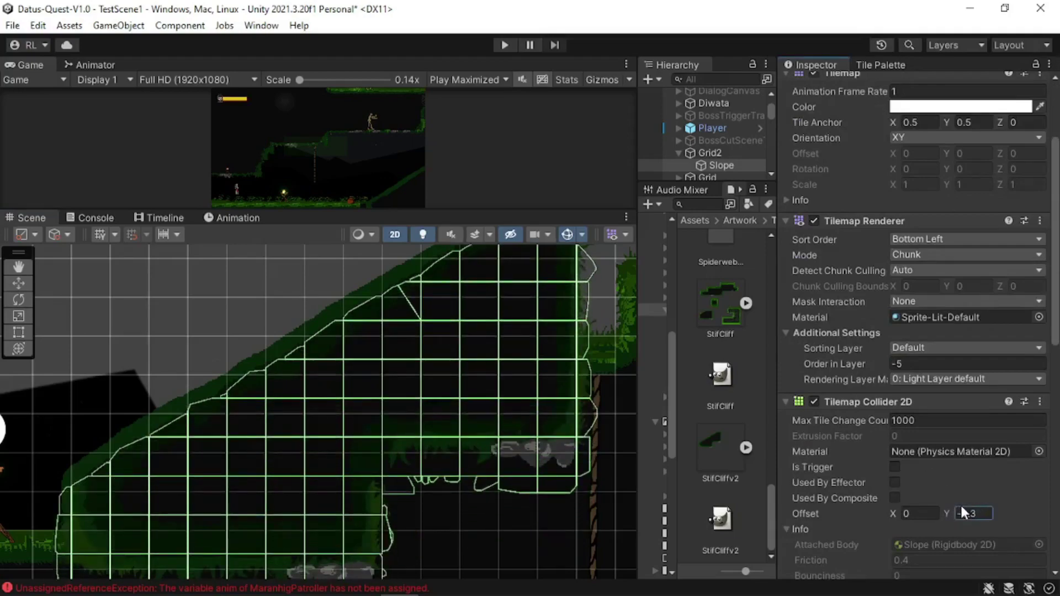
scroll(393, 433, "down", 1)
middle_click_drag(318, 411, 483, 393)
scroll(348, 418, "up", 3)
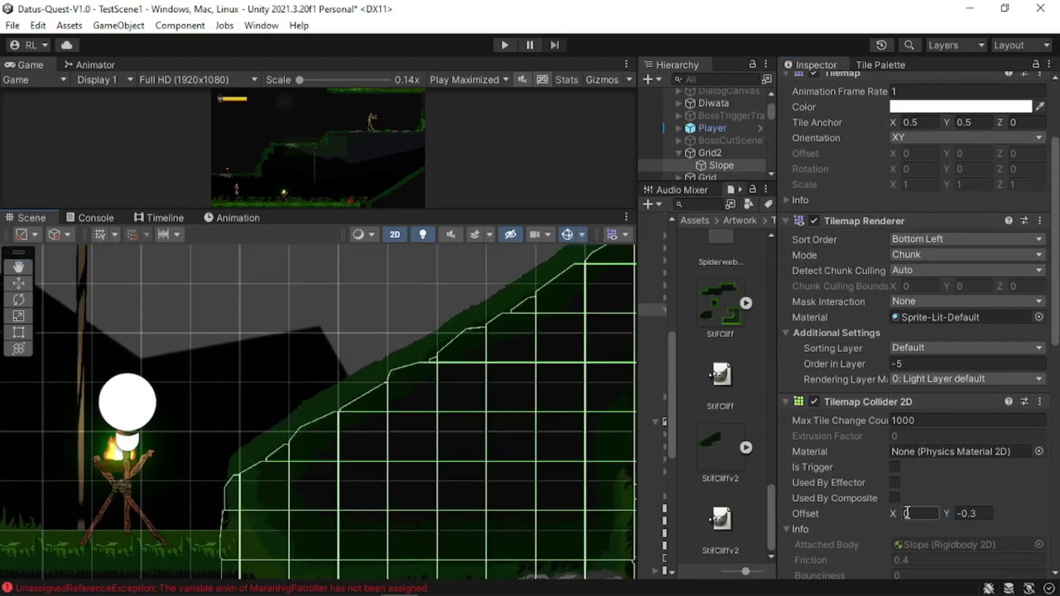
left_click_drag(904, 511, 907, 507)
key("BackSpace")
type("3")
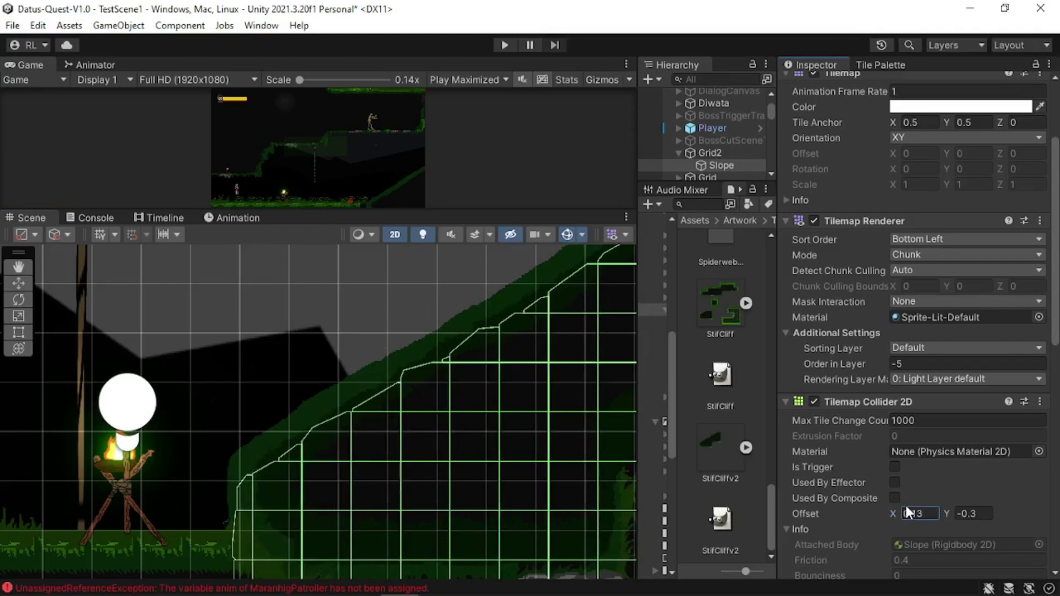
scroll(497, 346, "down", 1)
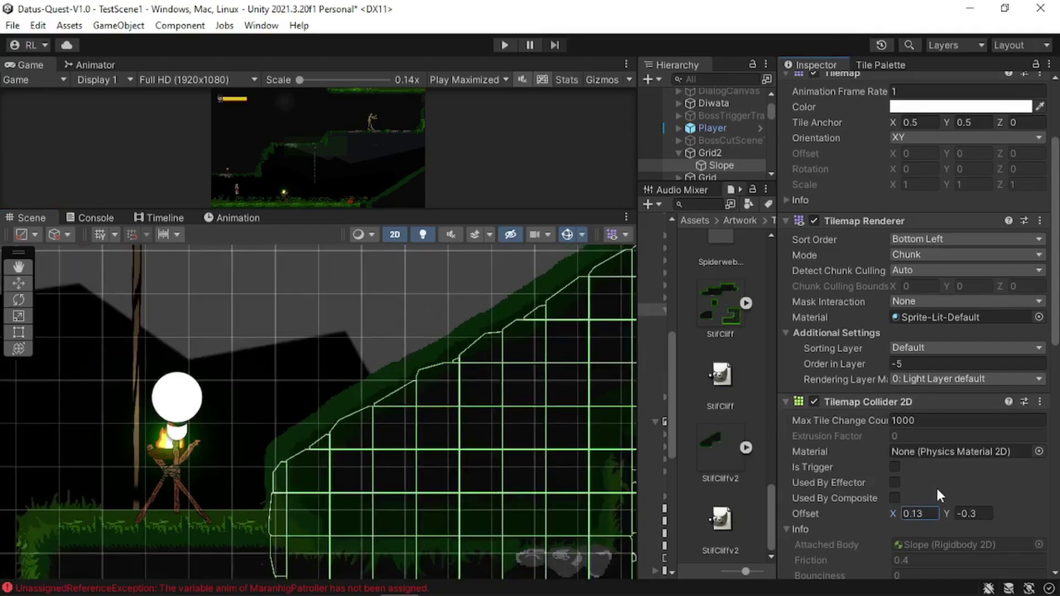
- Set the Slope collider's Y offset to -0.17 and check its outline along the whole cliff
left_click(957, 513)
type("-0.17")
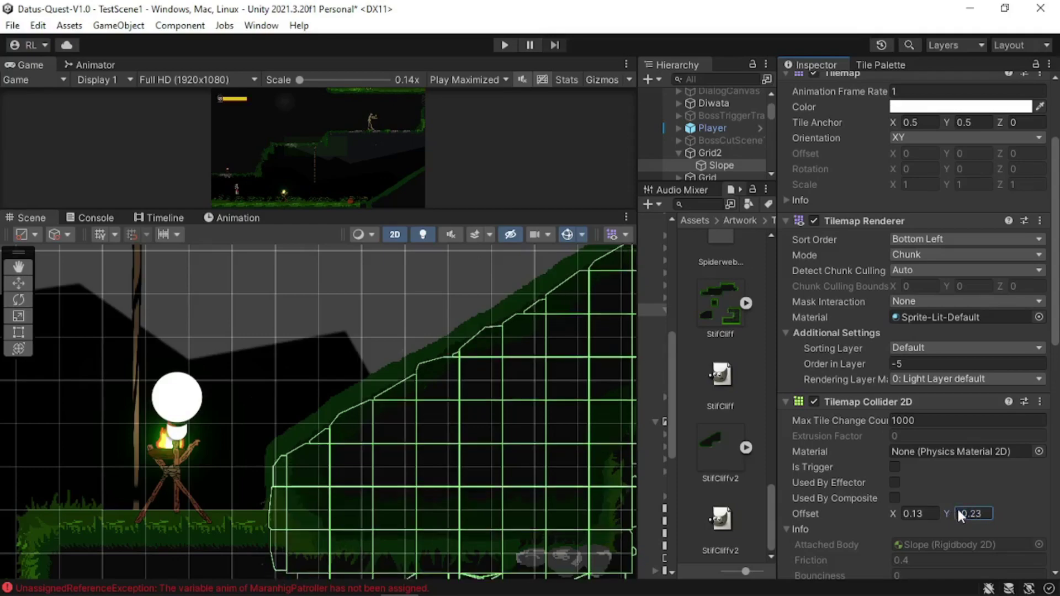
middle_click_drag(484, 404, 278, 478)
scroll(414, 409, "down", 5)
scroll(456, 403, "up", 2)
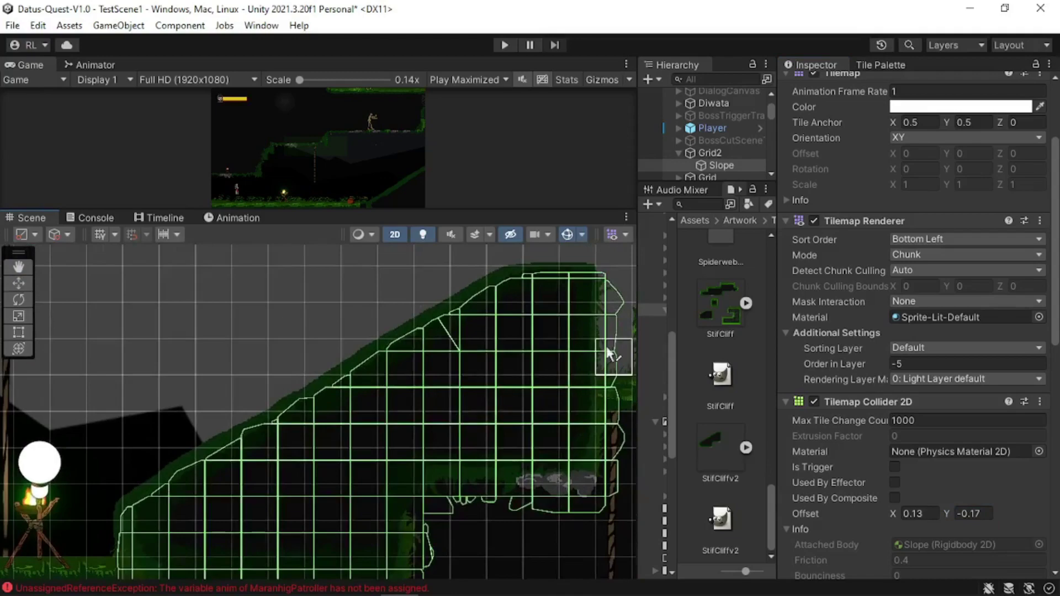
mouse_move(310, 420)
middle_mouse_down()
mouse_move(390, 362)
mouse_move(318, 440)
middle_mouse_up()
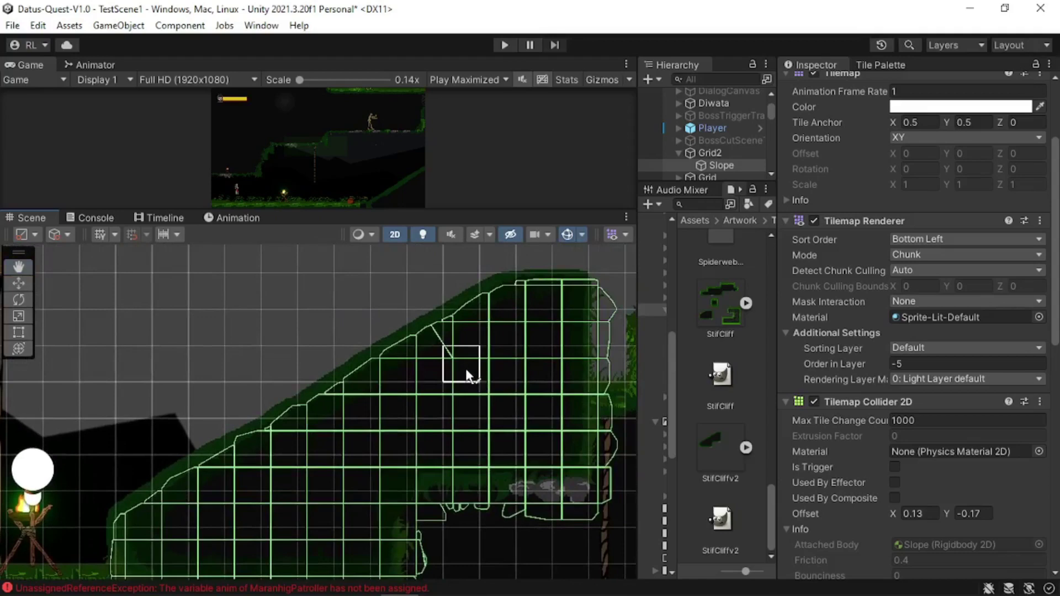
- Create a new 2D tilemap as a child of Grid2 and name it SlopeGrass
left_click(712, 156)
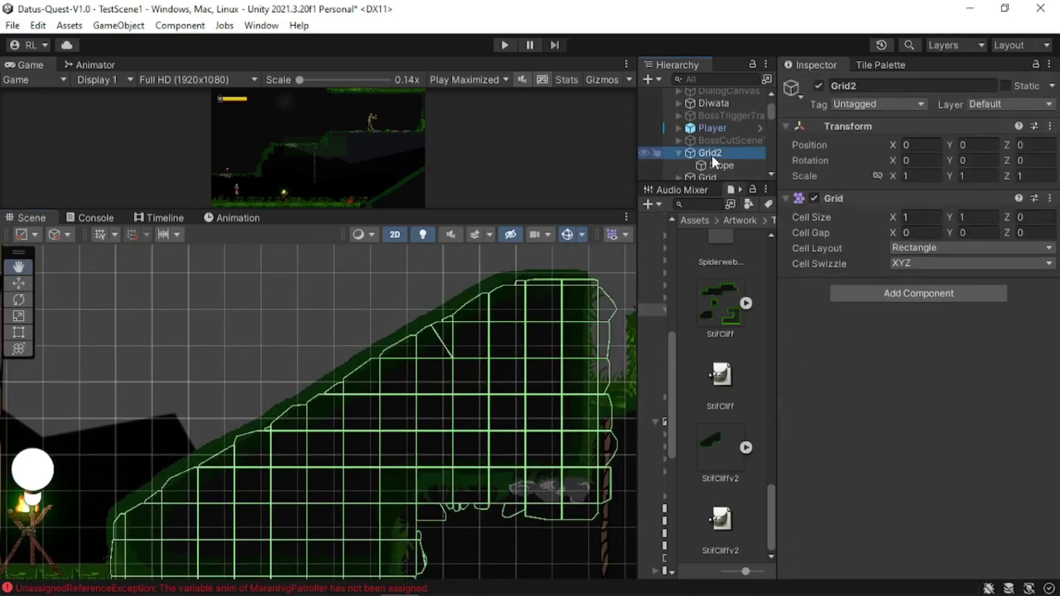
right_click(712, 155)
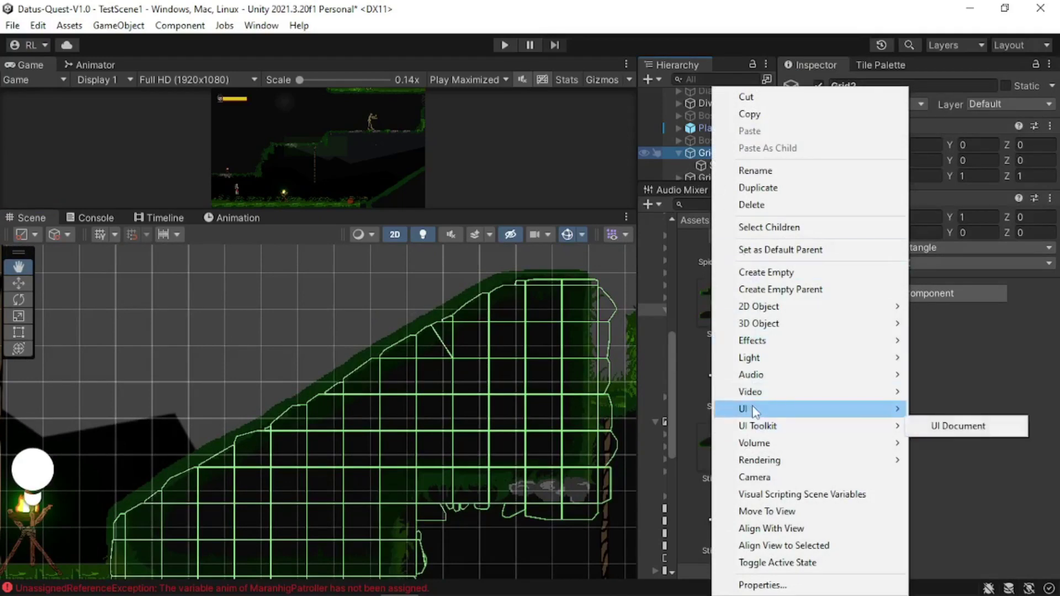
mouse_move(755, 411)
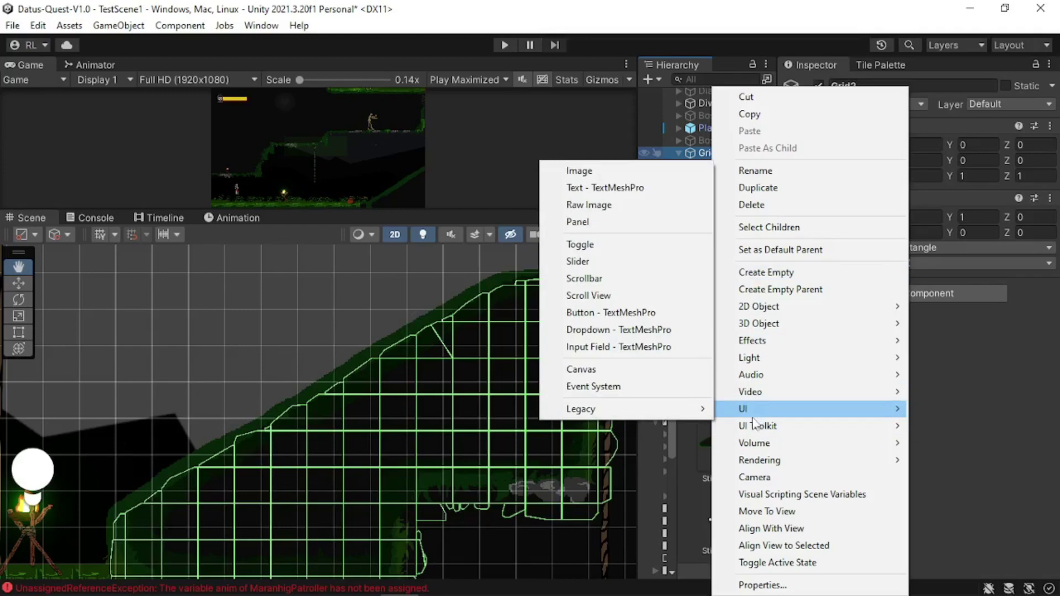
mouse_move(764, 307)
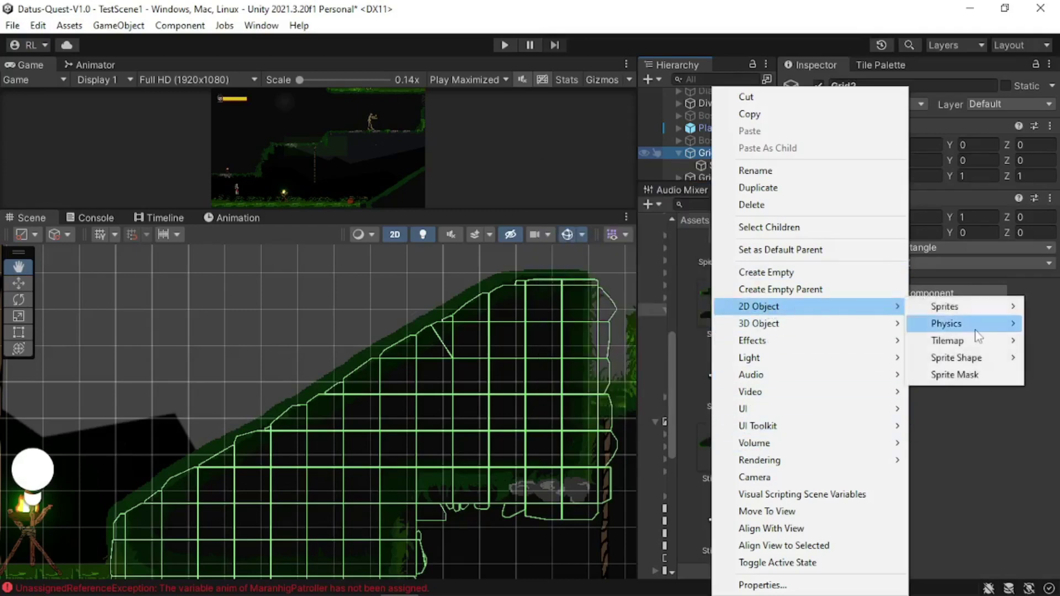
mouse_move(974, 343)
left_click(813, 340)
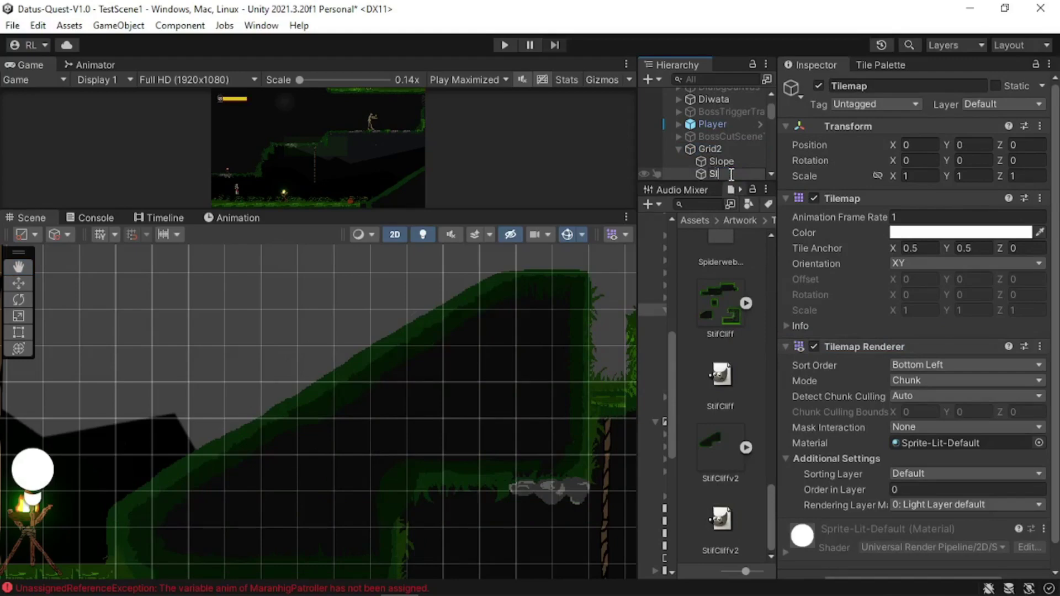
type("SlopeGrass")
key("Return")
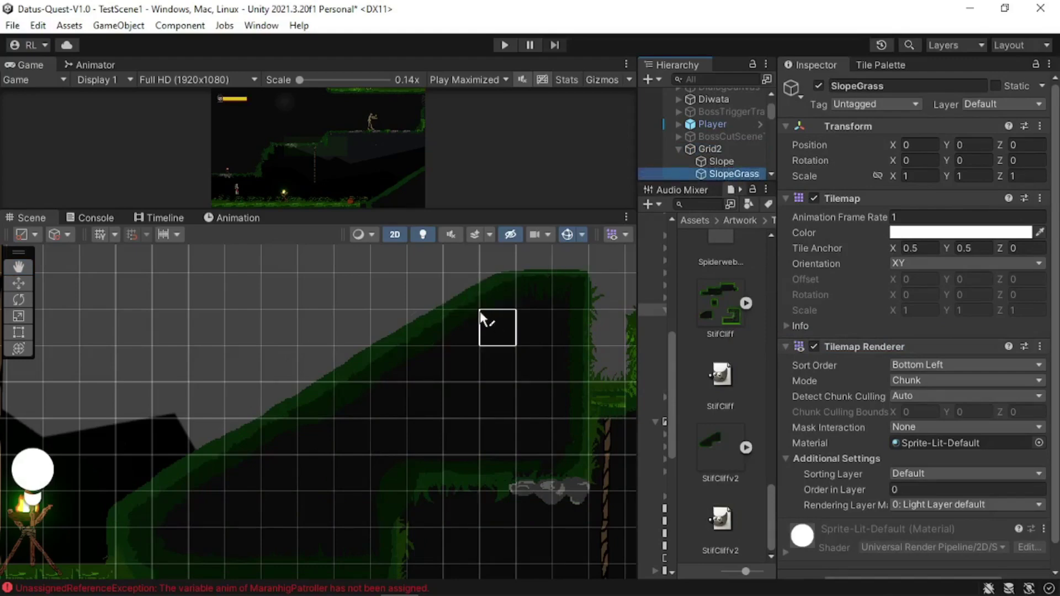
- Add a Tilemap Collider 2D component to the SlopeGrass tilemap
scroll(294, 411, "up", 4)
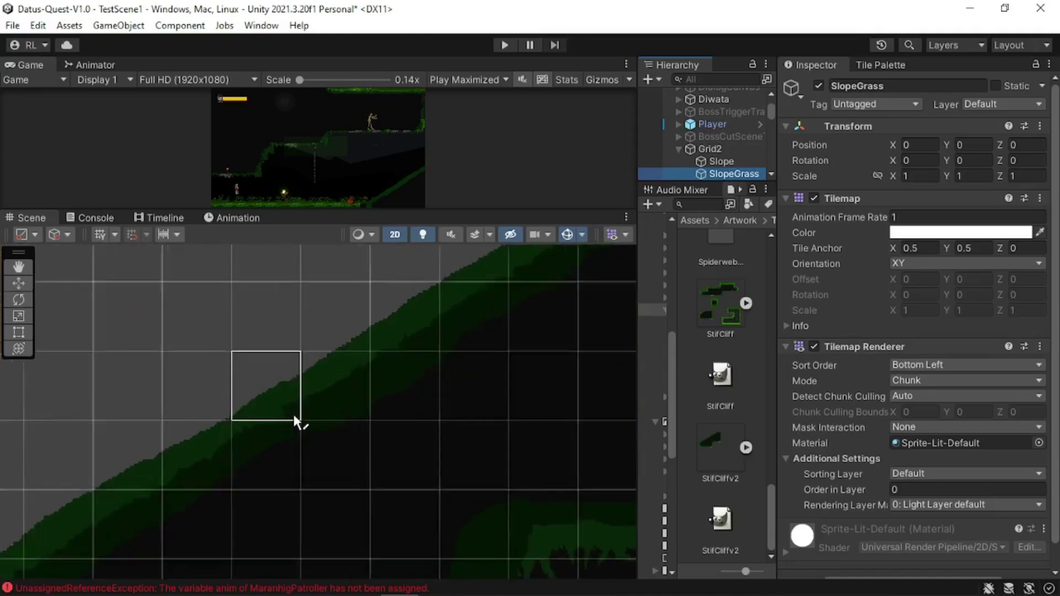
scroll(293, 408, "down", 4)
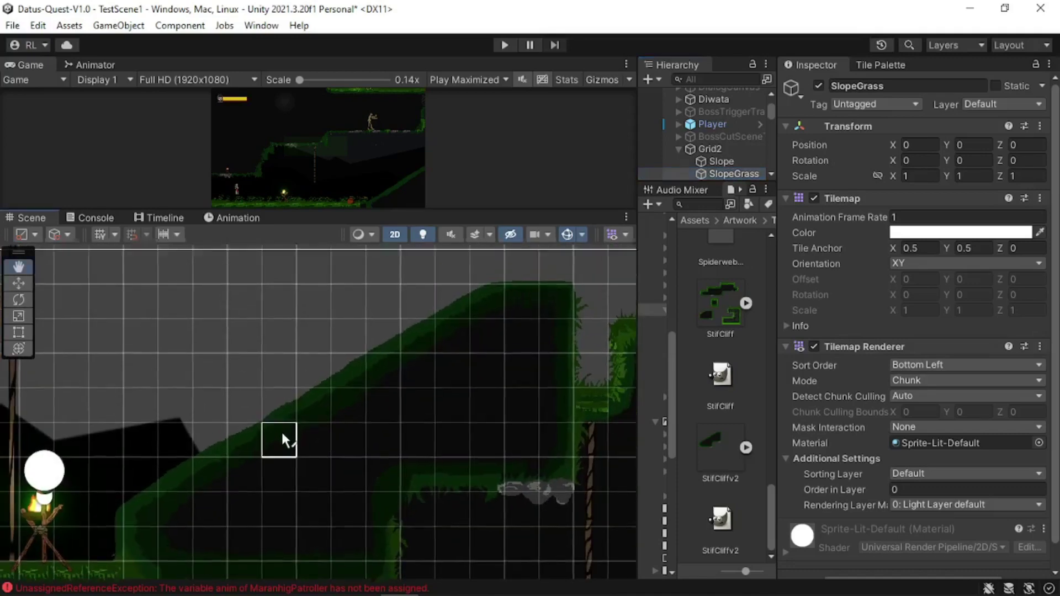
middle_click_drag(283, 434, 407, 400)
scroll(406, 402, "down", 3)
scroll(420, 399, "up", 6)
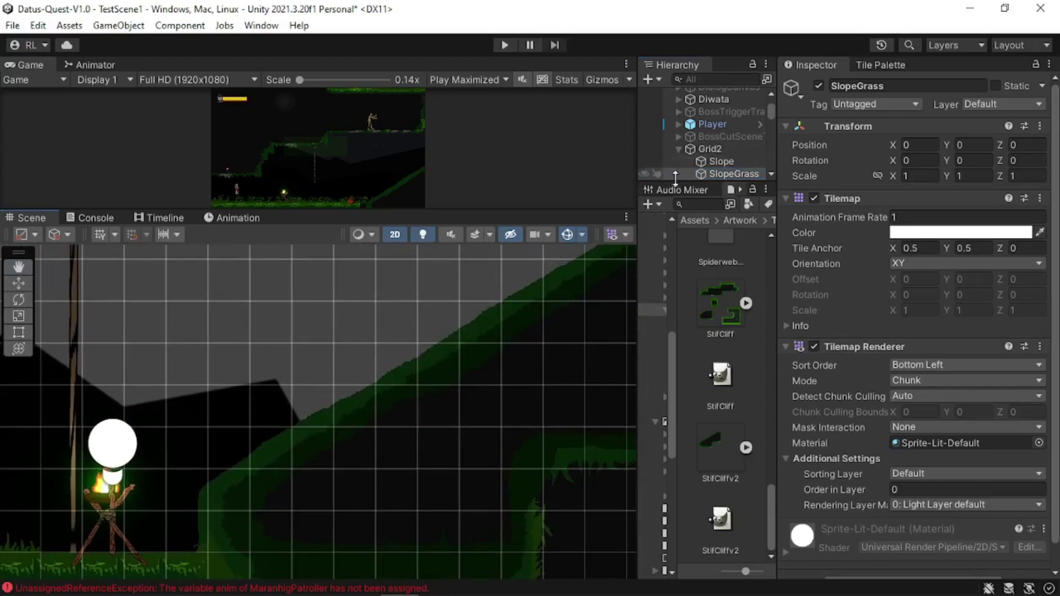
left_click(727, 173)
scroll(882, 281, "down", 2)
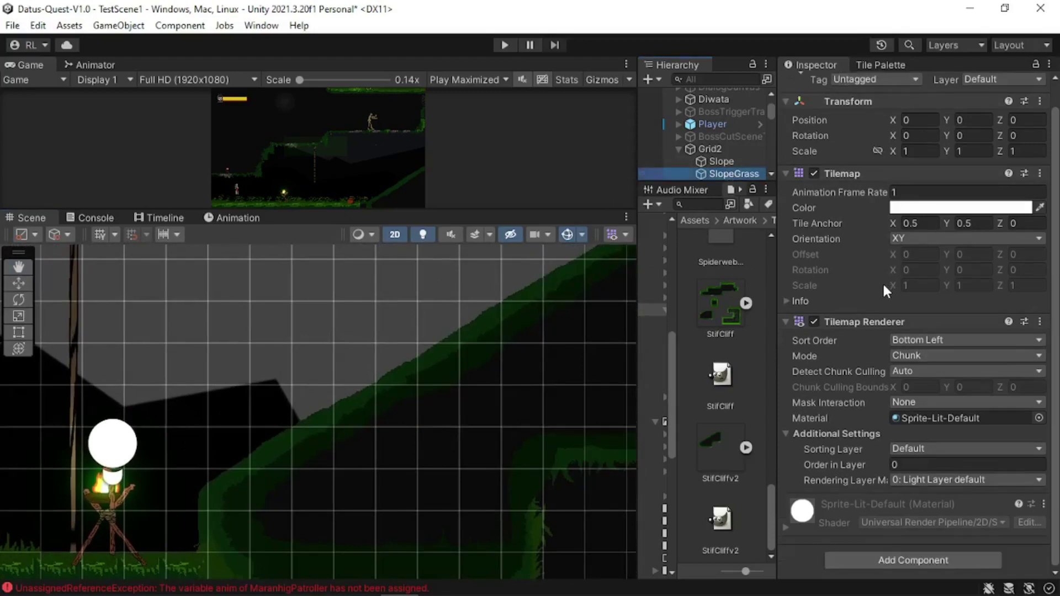
left_click(901, 556)
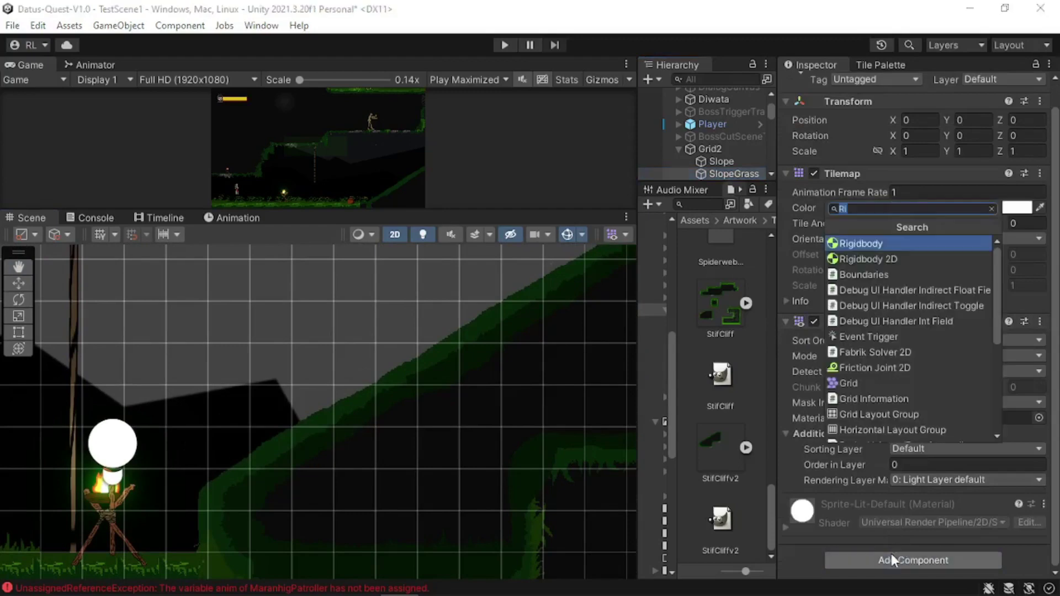
type("Tile")
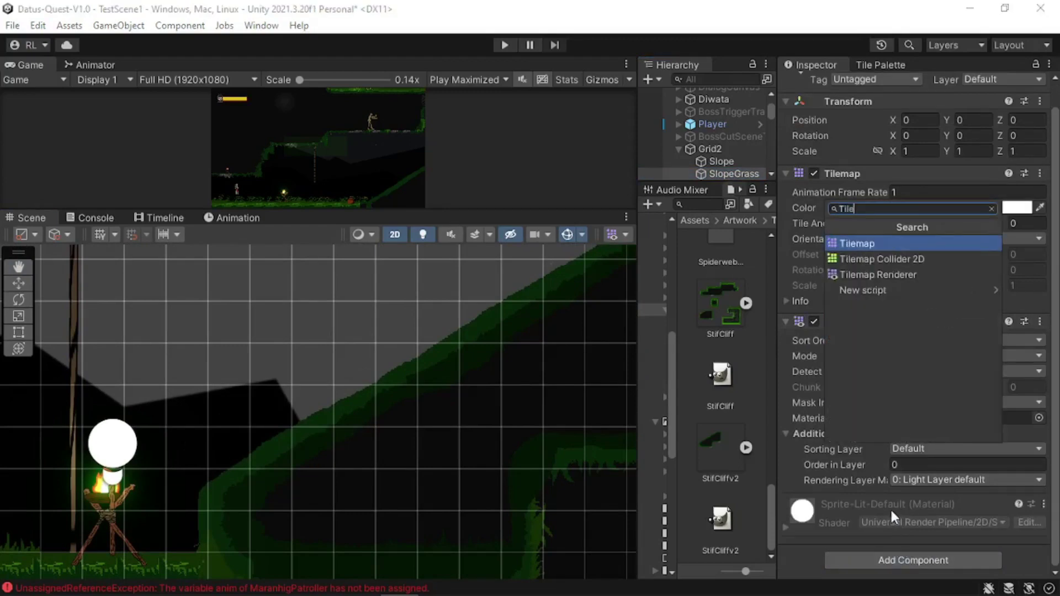
key("Down")
key("Return")
scroll(890, 508, "down", 5)
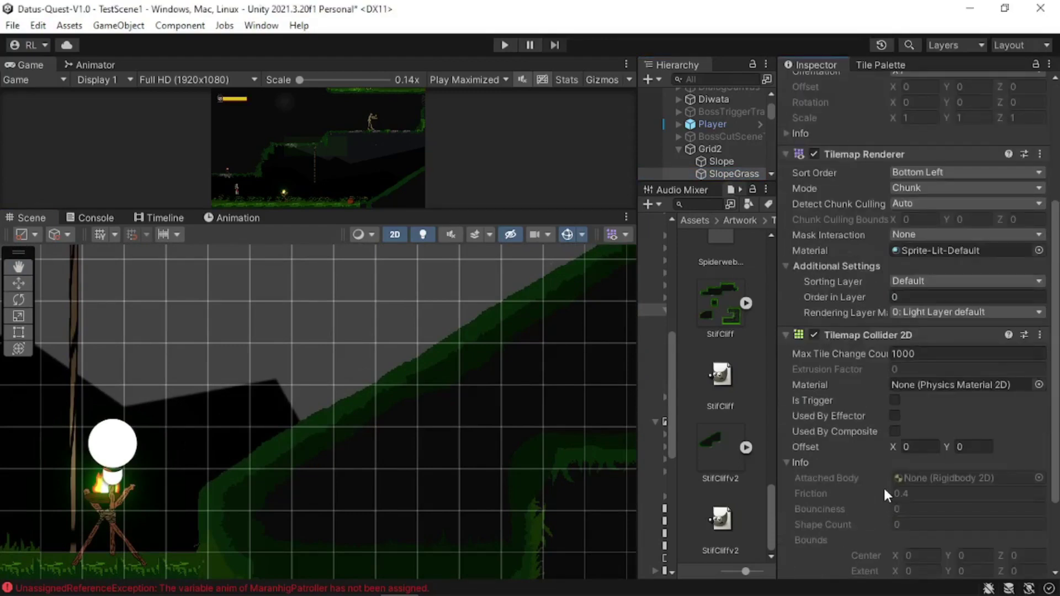
- Check which components the Slope tilemap uses and add a matching Rigidbody 2D to SlopeGrass
scroll(850, 337, "up", 6)
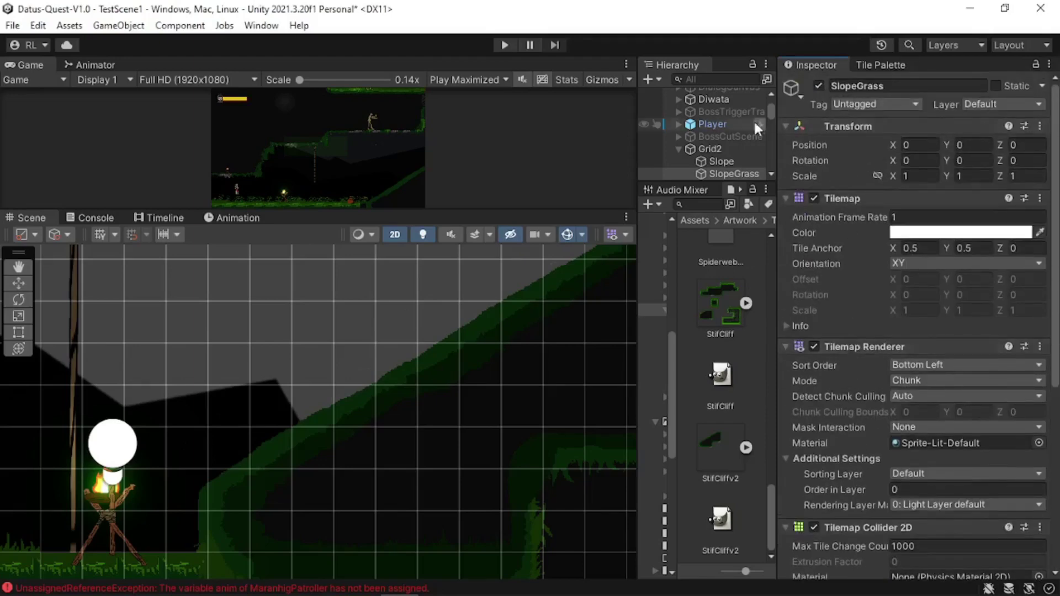
left_click(726, 162)
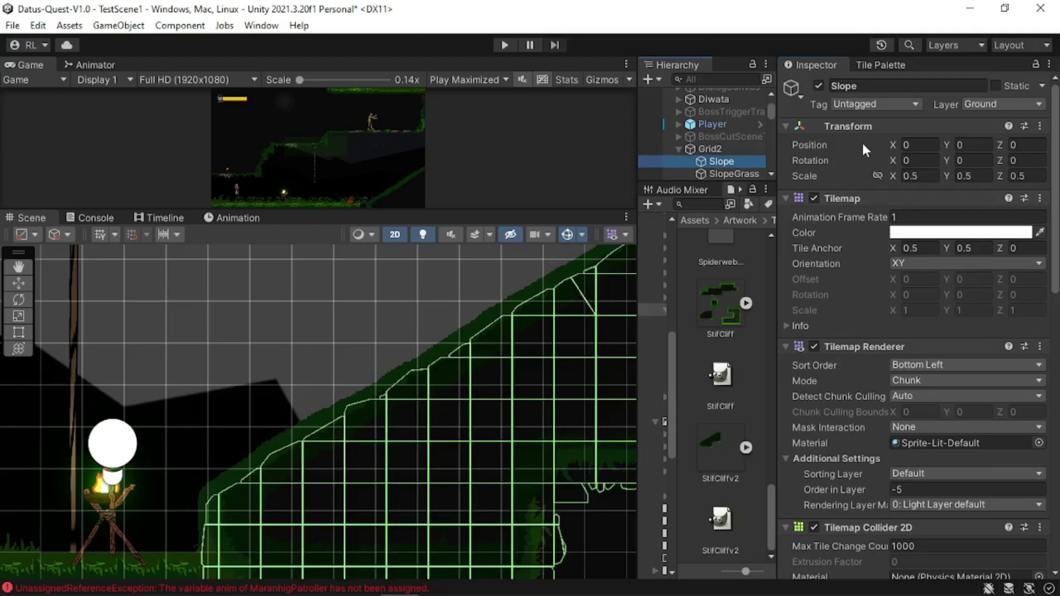
scroll(867, 407, "down", 6)
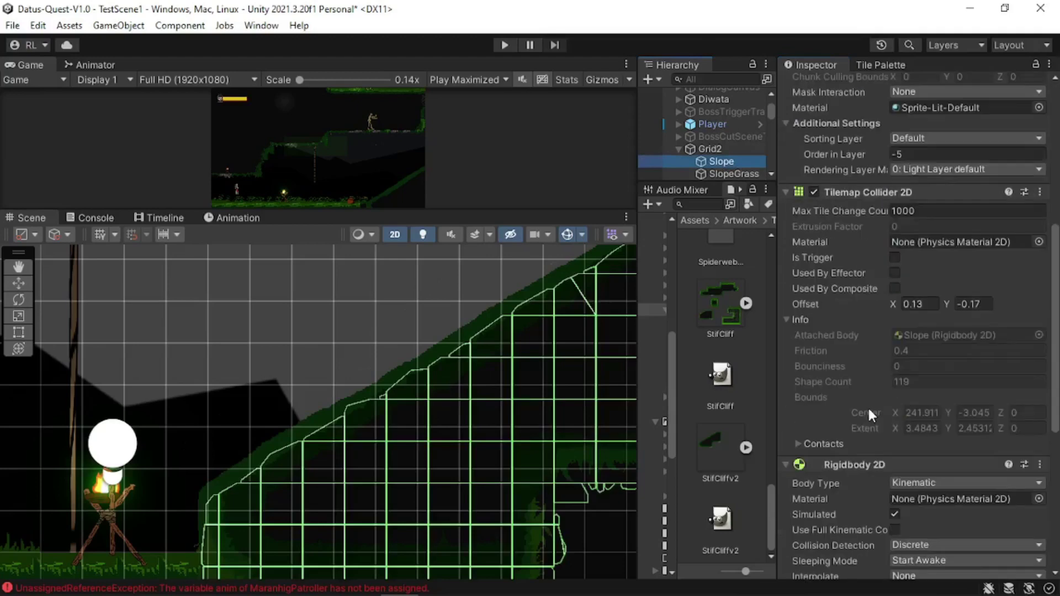
scroll(869, 409, "down", 5)
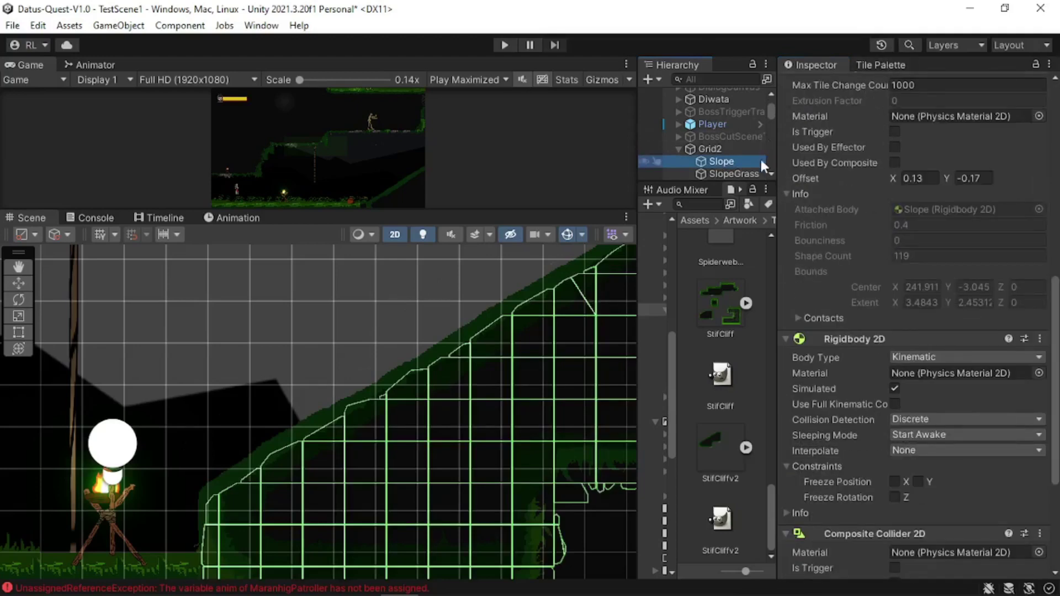
left_click(756, 176)
left_click(903, 560)
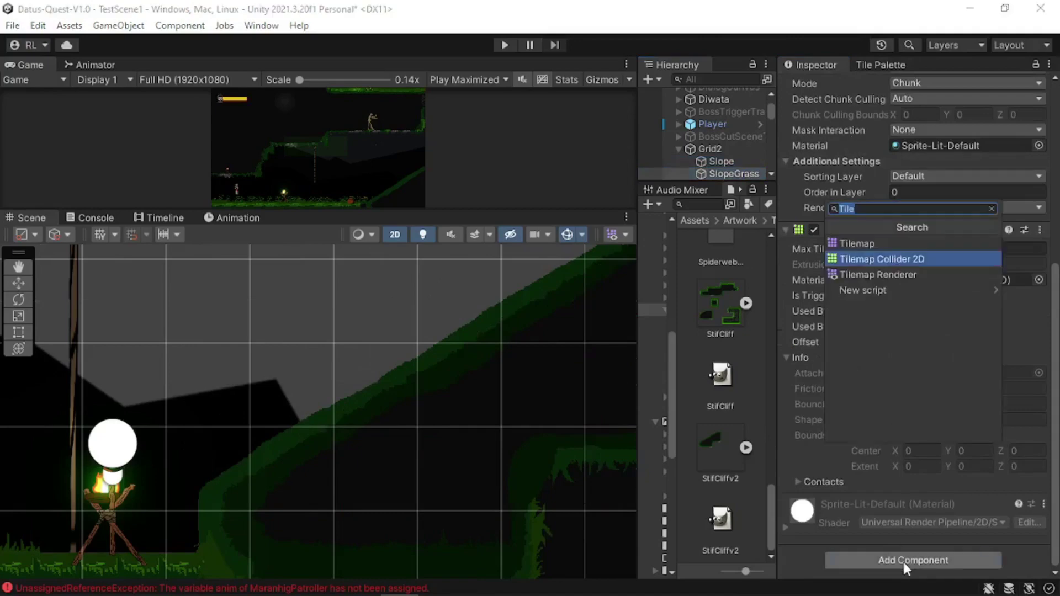
type("ro")
key("BackSpace")
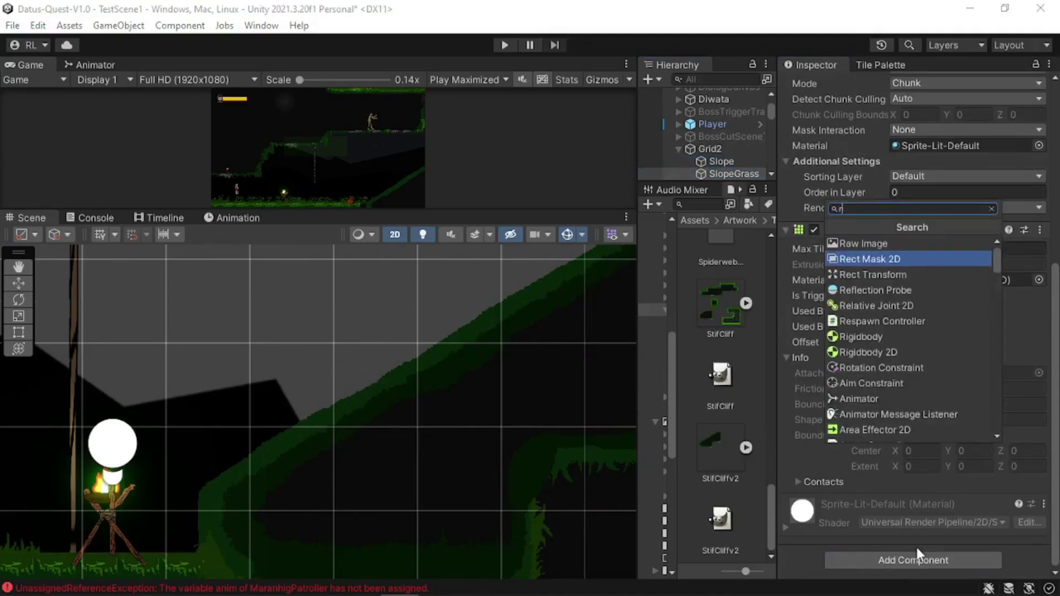
type("ogi")
key("BackSpace")
key("BackSpace")
key("BackSpace")
key("BackSpace")
type("rig")
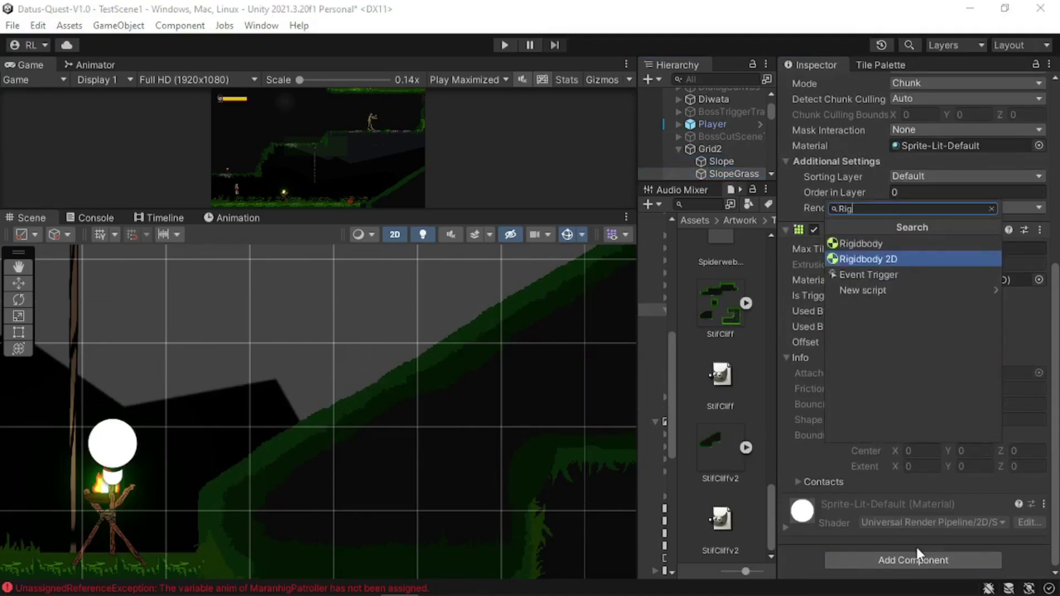
key("Down")
key("Return")
- Set the body type of SlopeGrass's Rigidbody 2D to Kinematic
scroll(919, 420, "down", 3)
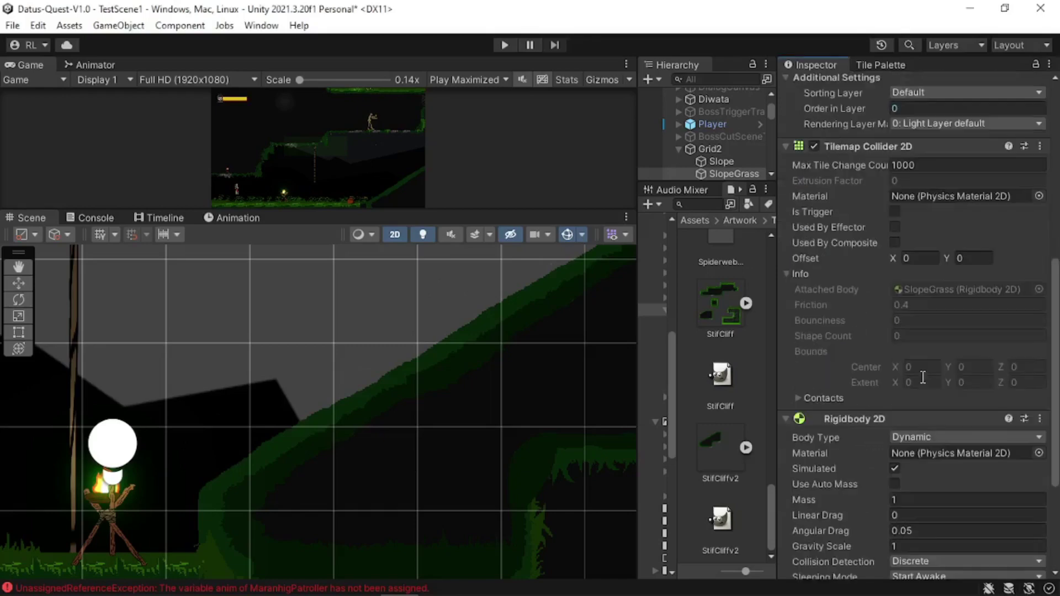
left_click(914, 439)
left_click(929, 471)
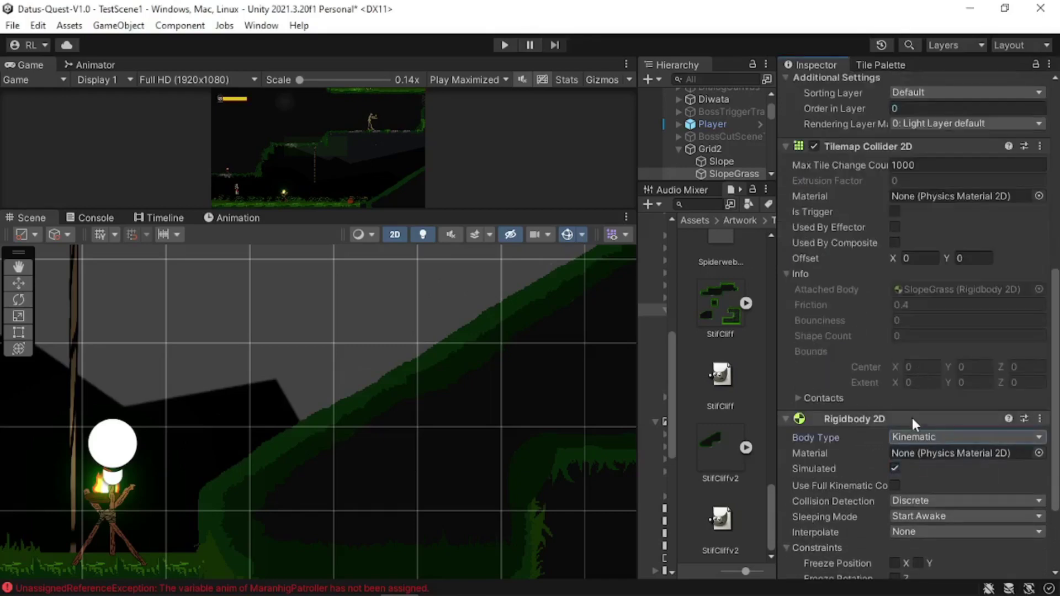
scroll(912, 418, "down", 4)
scroll(916, 409, "up", 8)
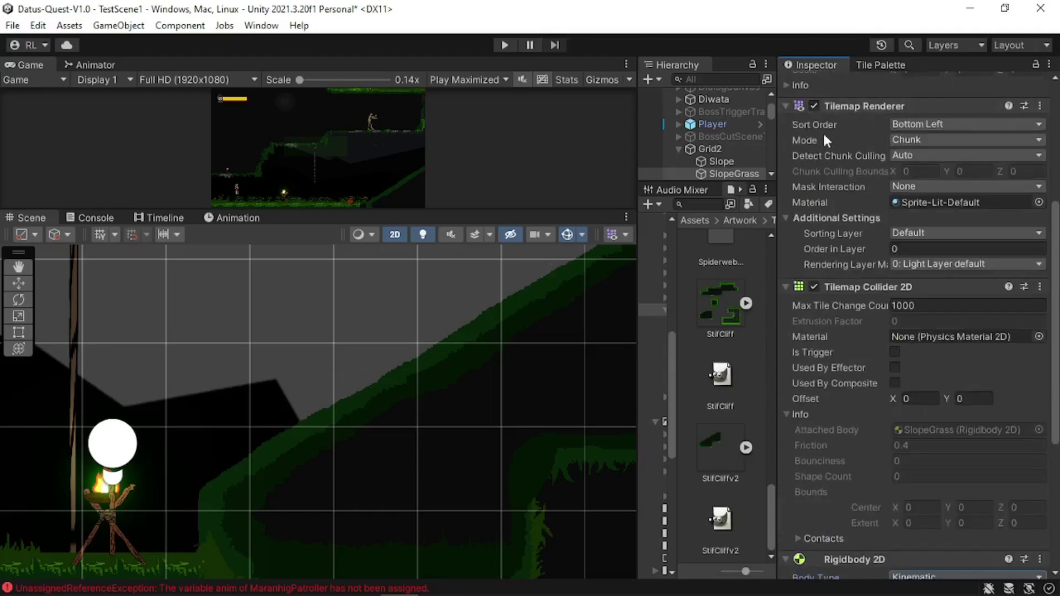
- Compare with the Slope tilemap's remaining components and add a Composite Collider 2D to SlopeGrass
left_click(735, 161)
scroll(888, 279, "down", 15)
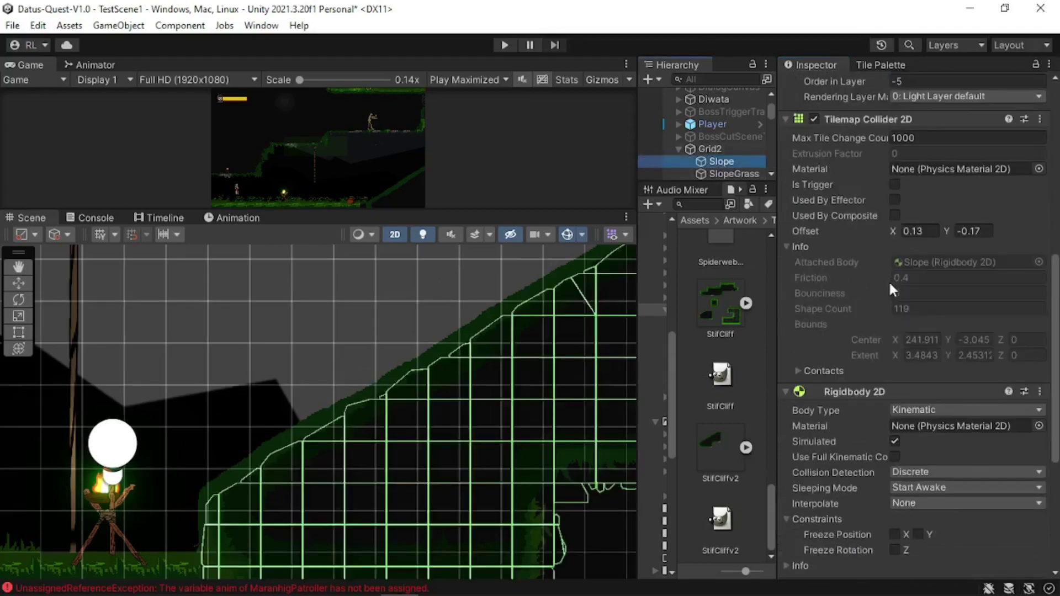
scroll(886, 260, "up", 5)
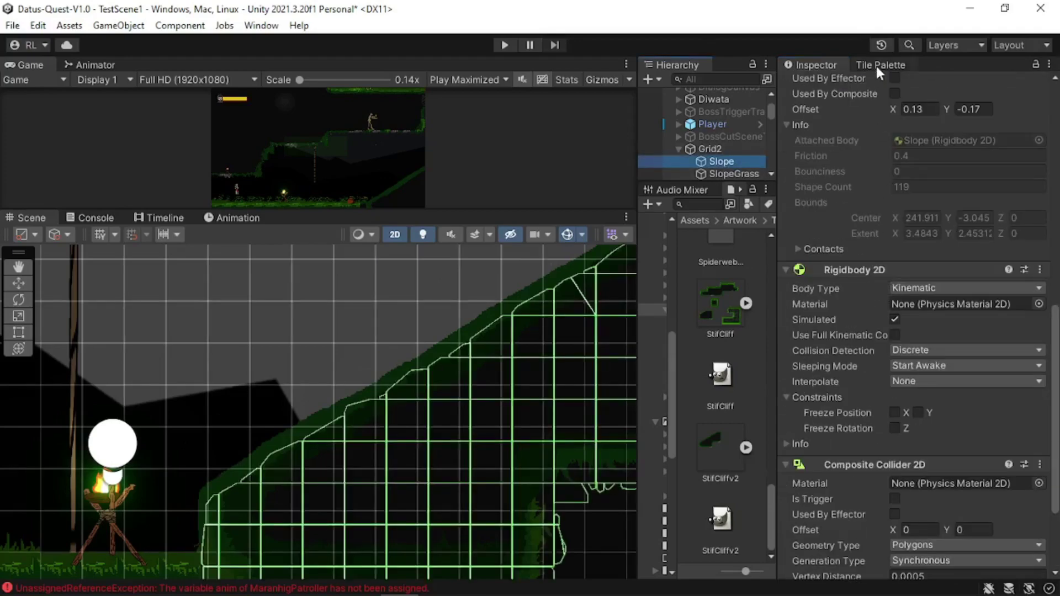
left_click(724, 173)
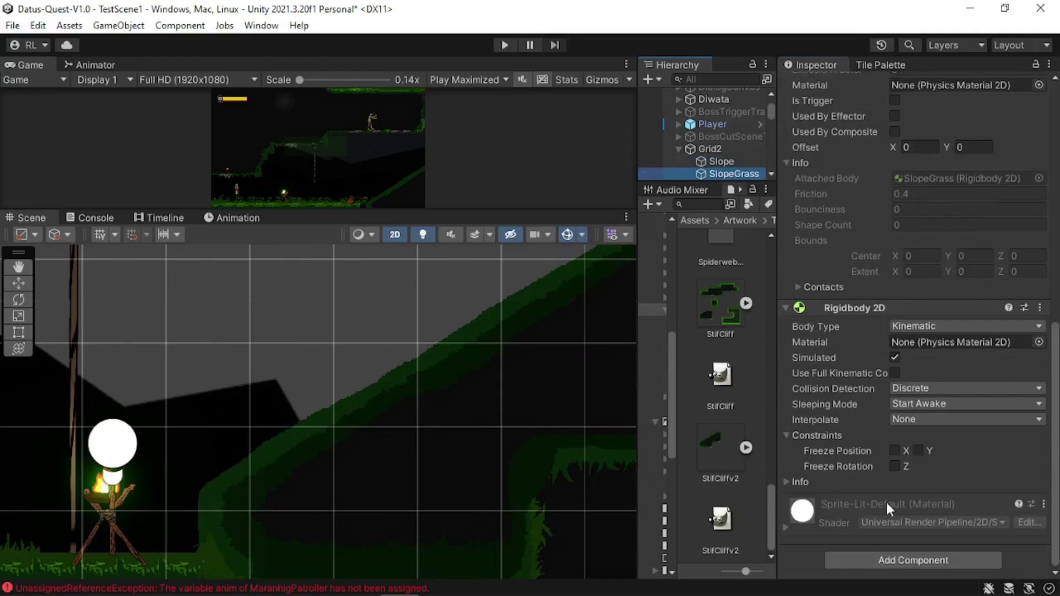
left_click(903, 560)
type("Compos")
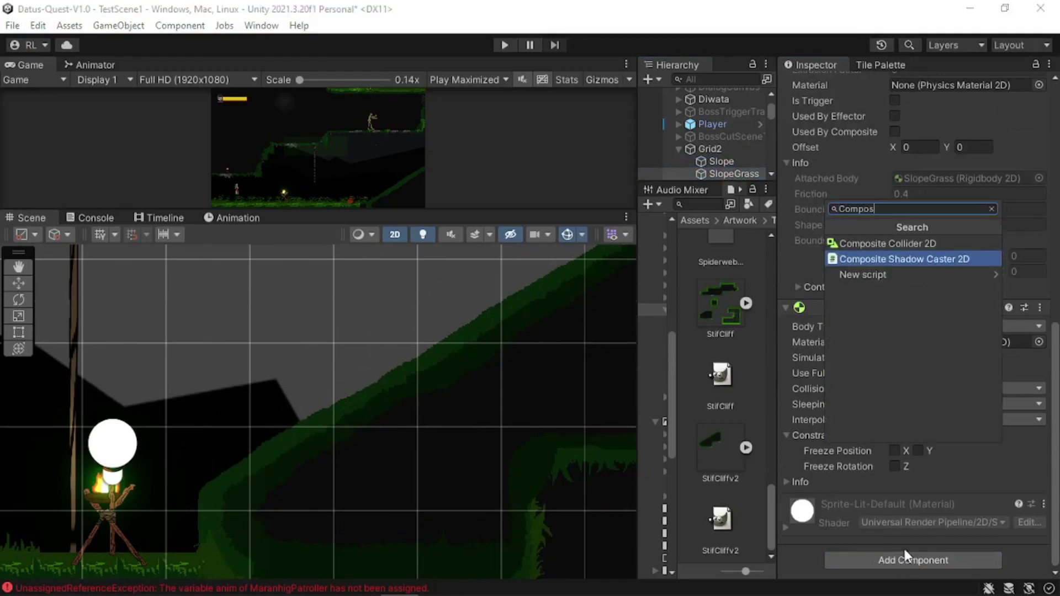
key("Up")
key("Return")
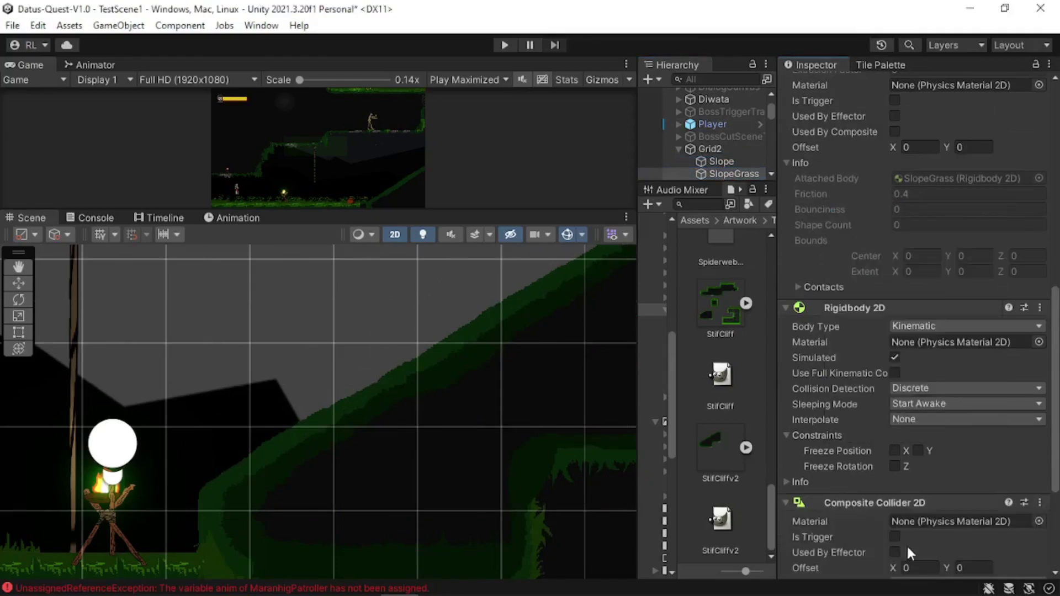
scroll(928, 442, "down", 2)
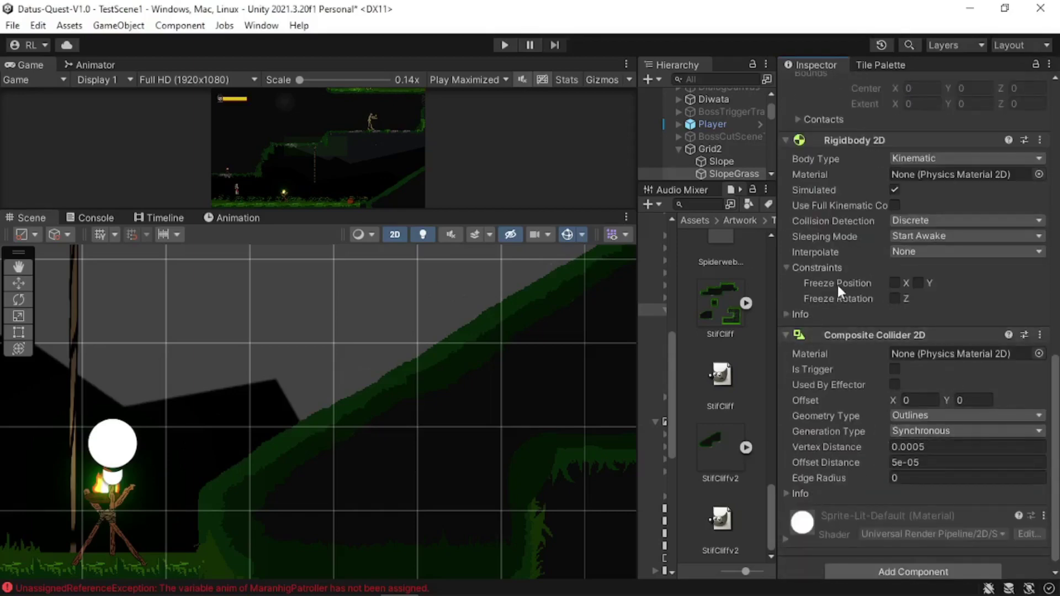
- Set the SlopeGrass tilemap's X and Y scale to 0.5
scroll(844, 225, "up", 8)
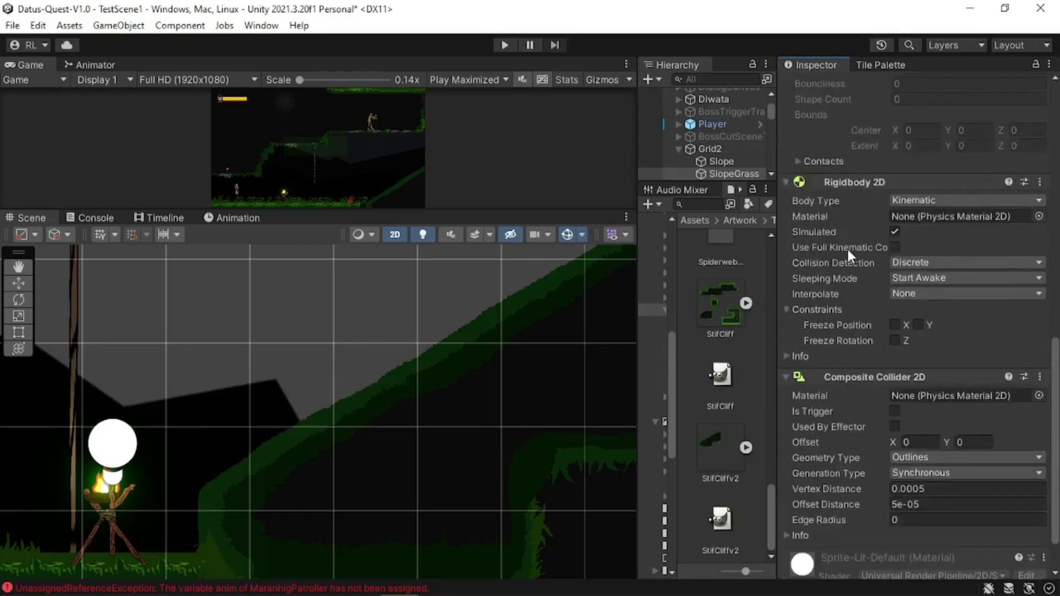
left_click(734, 173)
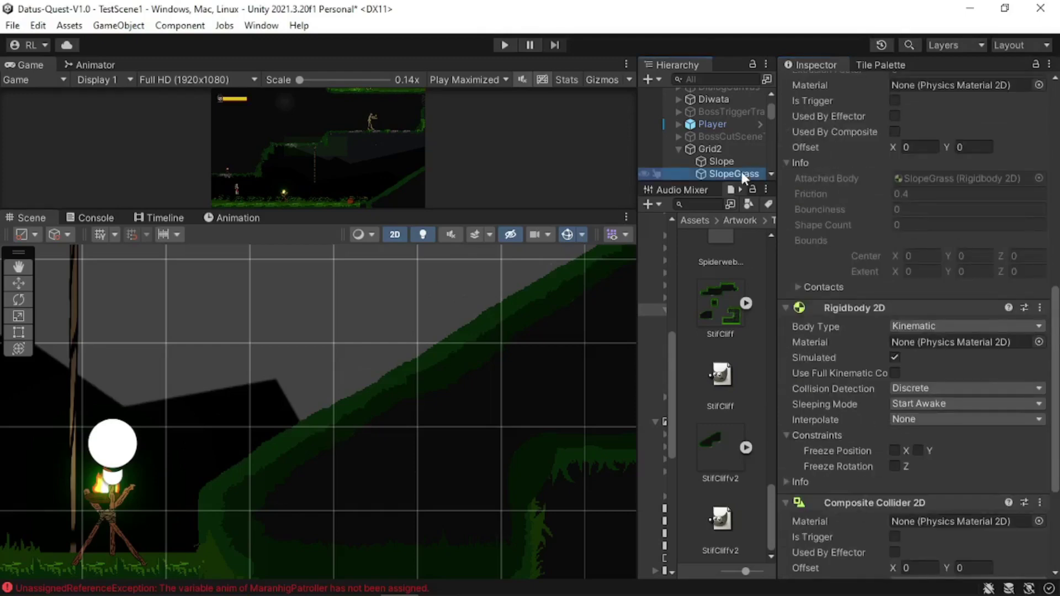
scroll(476, 349, "down", 3)
scroll(477, 349, "down", 3)
middle_click_drag(502, 350, 306, 363)
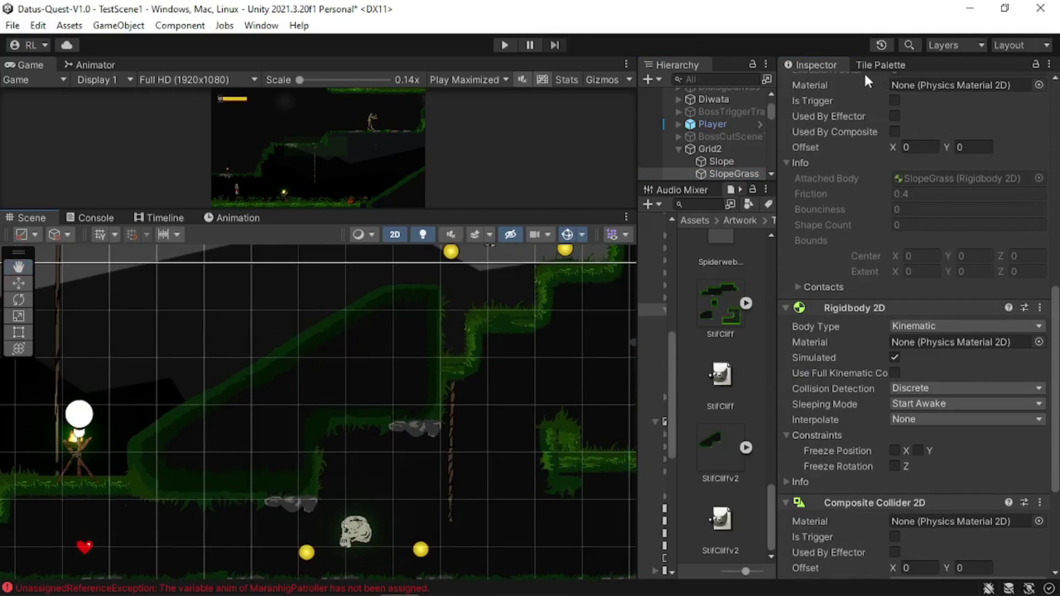
scroll(843, 188, "up", 10)
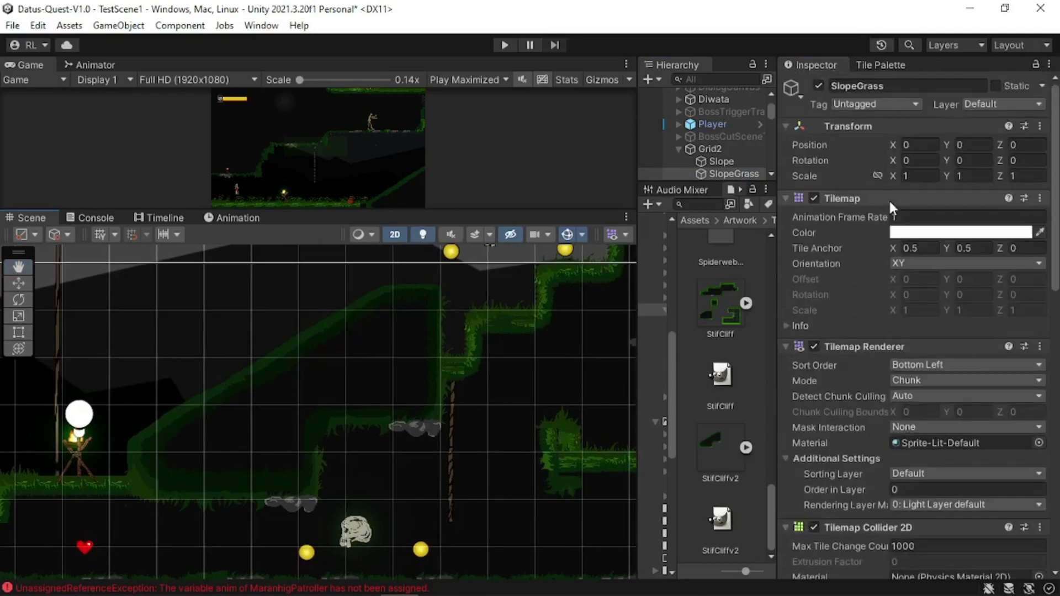
left_click(911, 176)
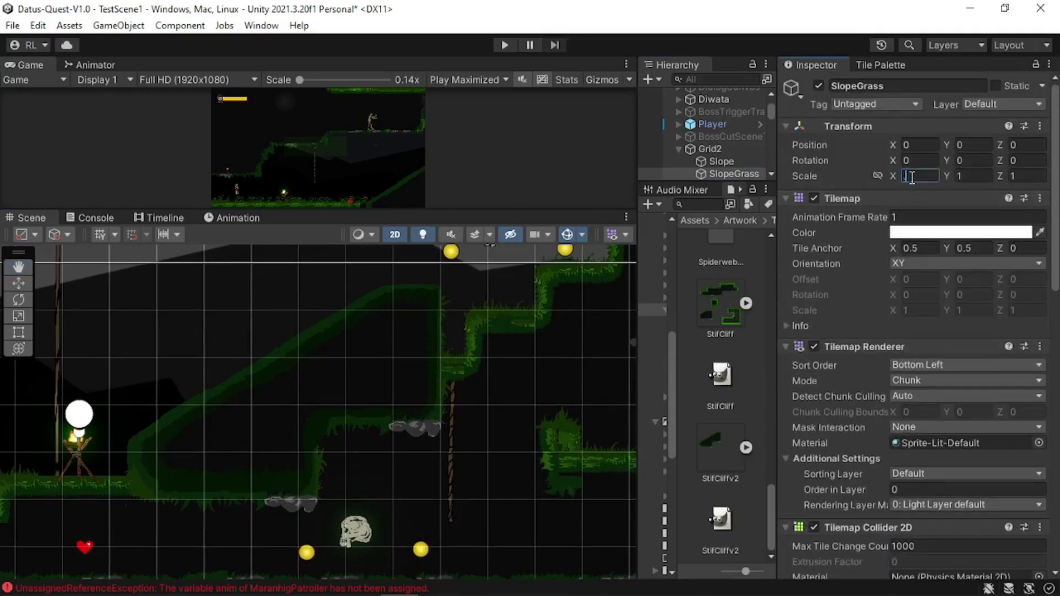
type("0.5")
key("Tab")
type(".5")
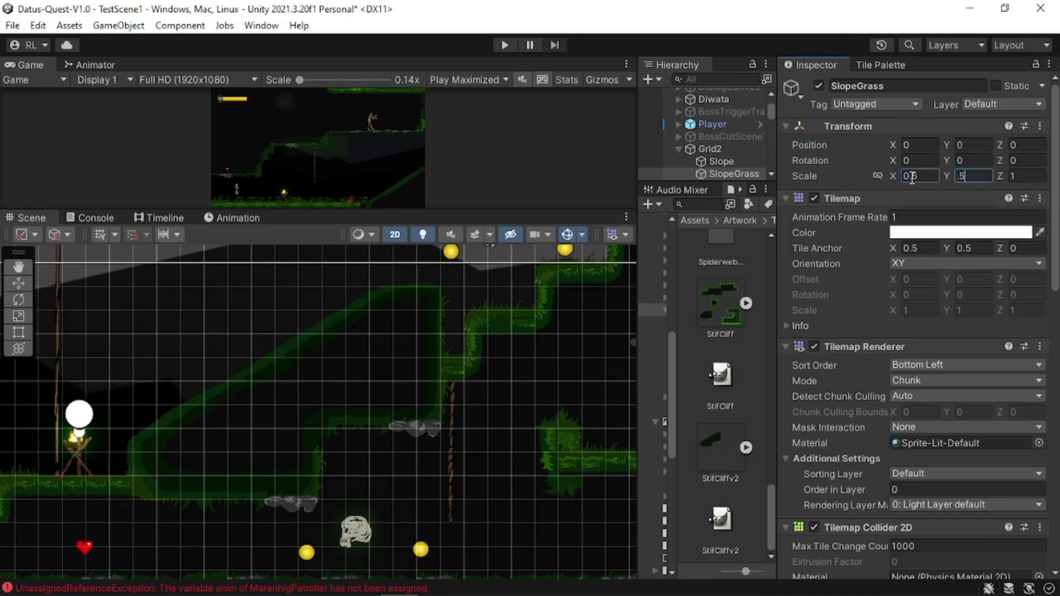
- Playtest the scene, running and jumping the player up and down the cliff's slope
scroll(268, 414, "up", 7)
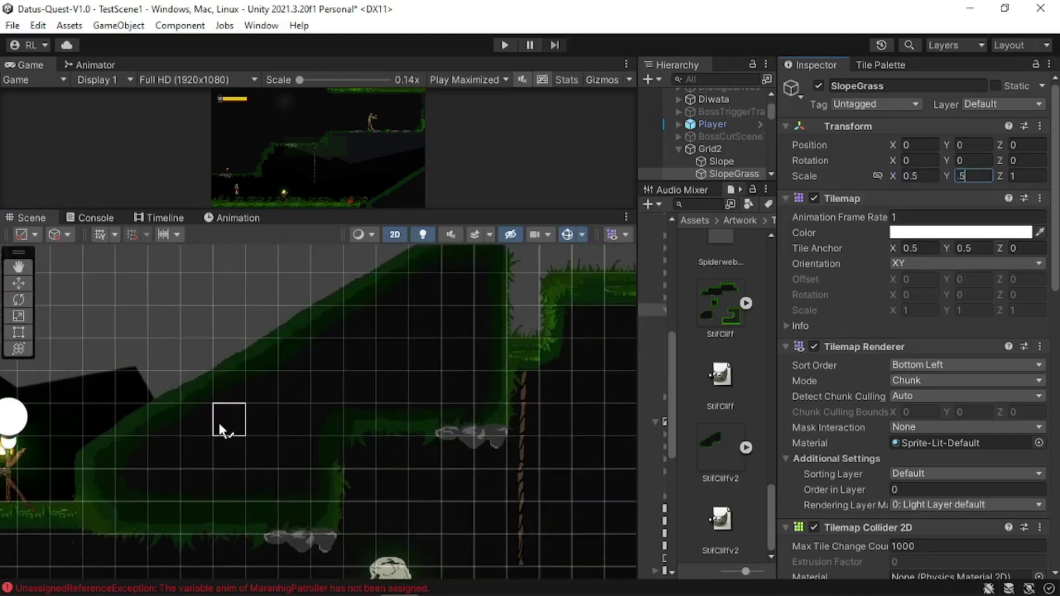
middle_click_drag(150, 423, 293, 408)
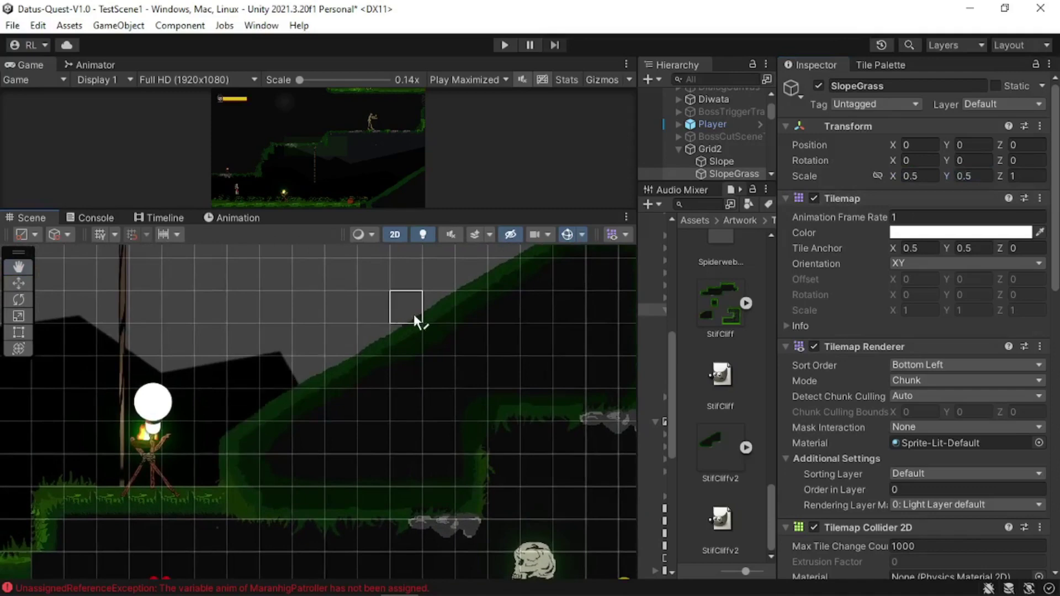
middle_click_drag(486, 311, 324, 419)
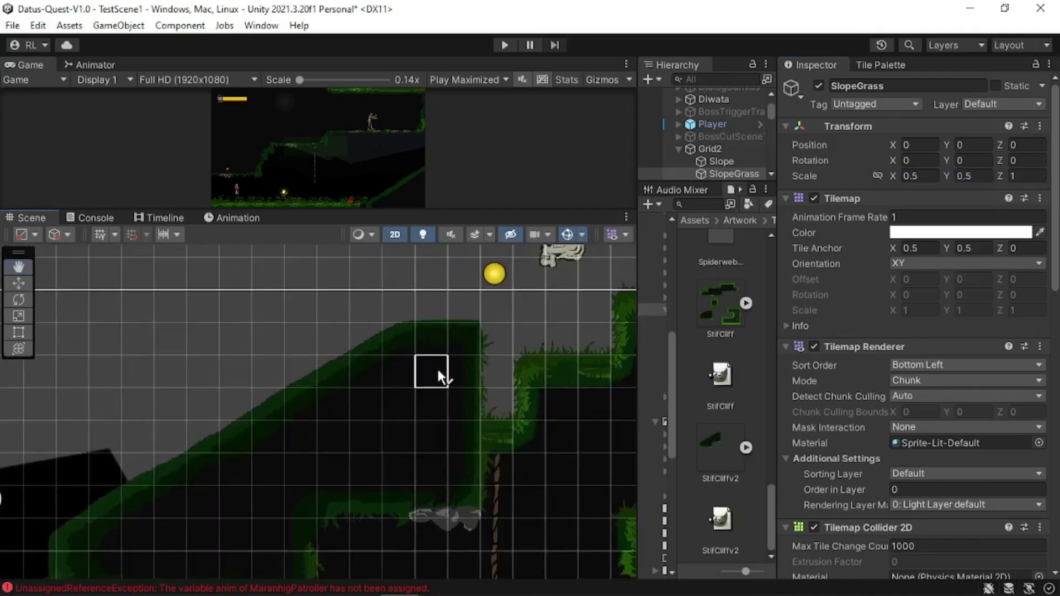
scroll(441, 377, "down", 3)
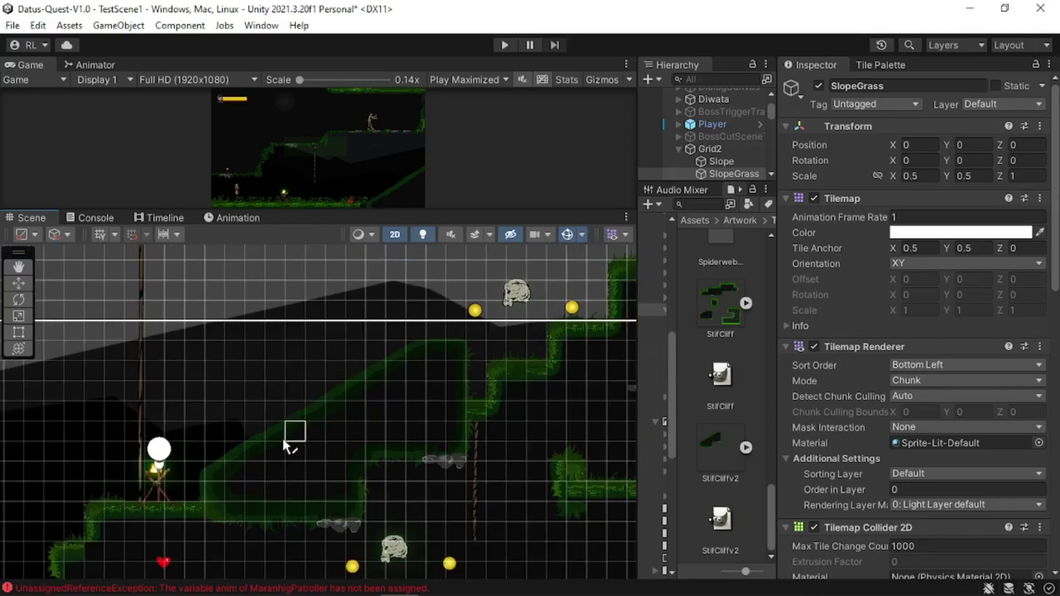
middle_click_drag(282, 438, 387, 386)
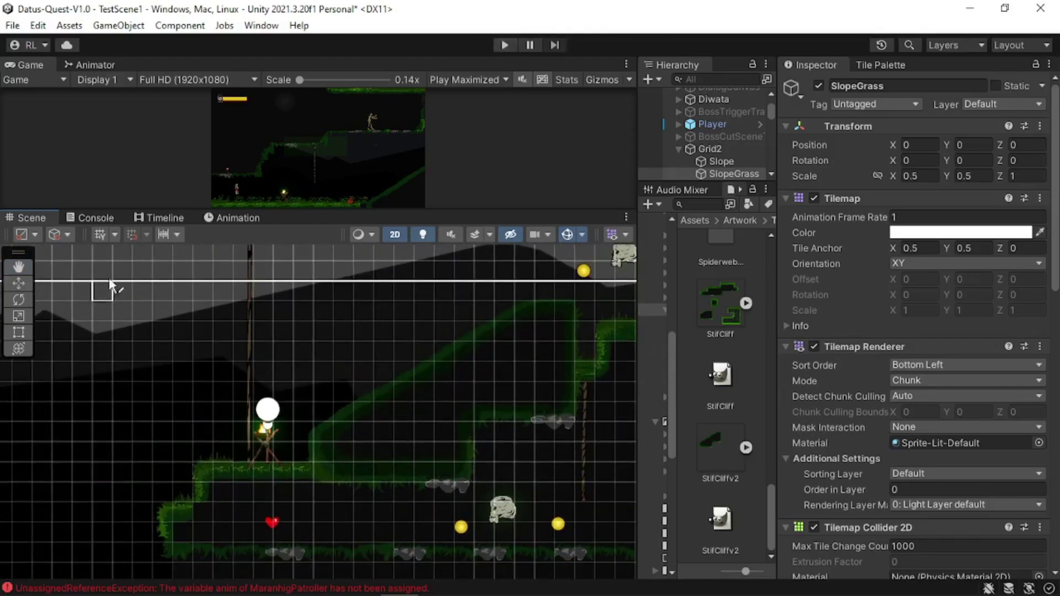
key("ctrl+p")
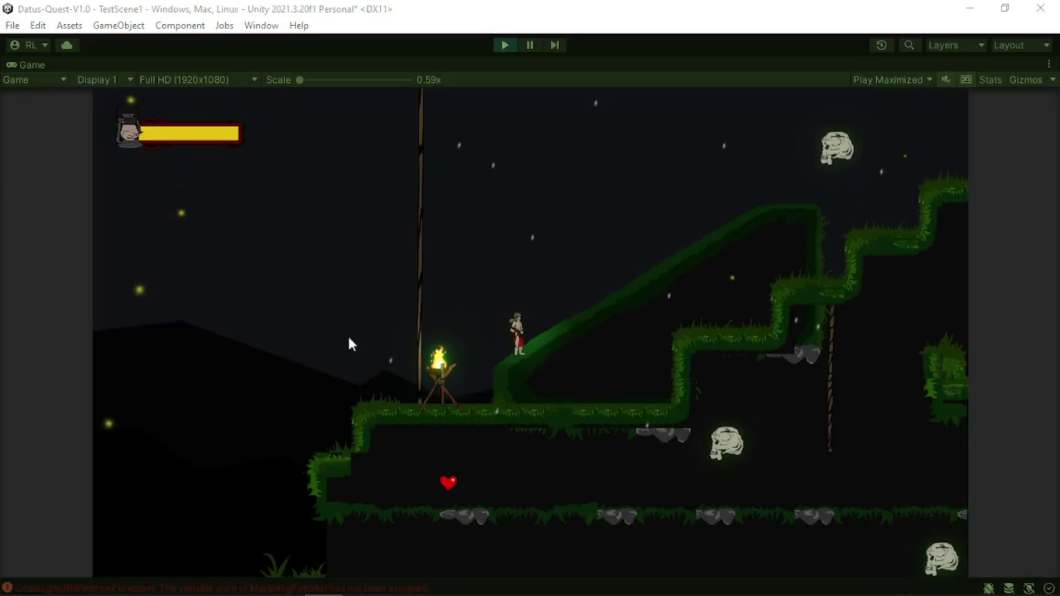
left_click(519, 332)
key("d")
key("space")
key("a")
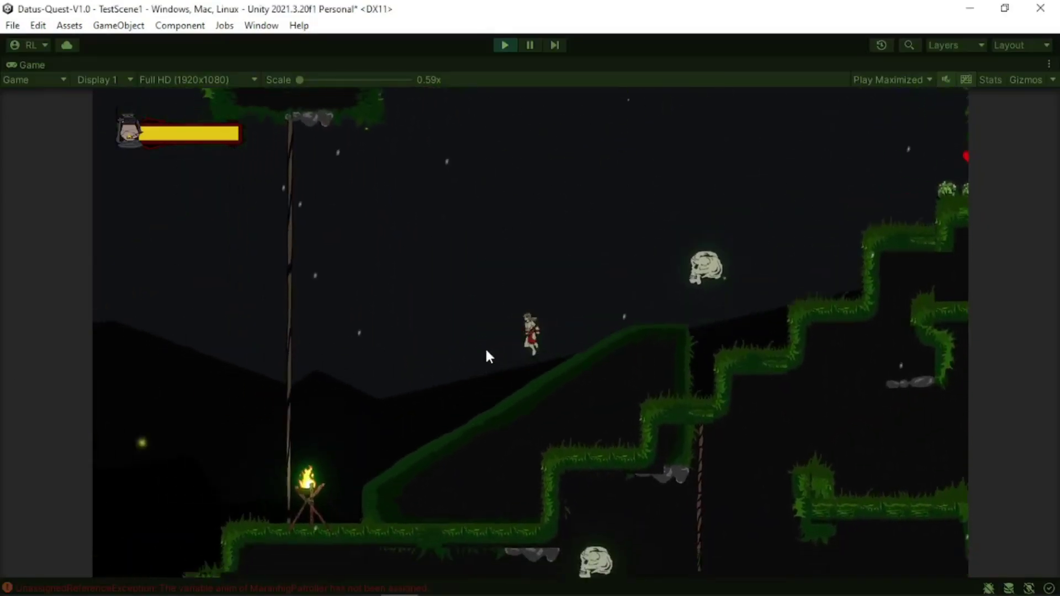
key("space")
key("d")
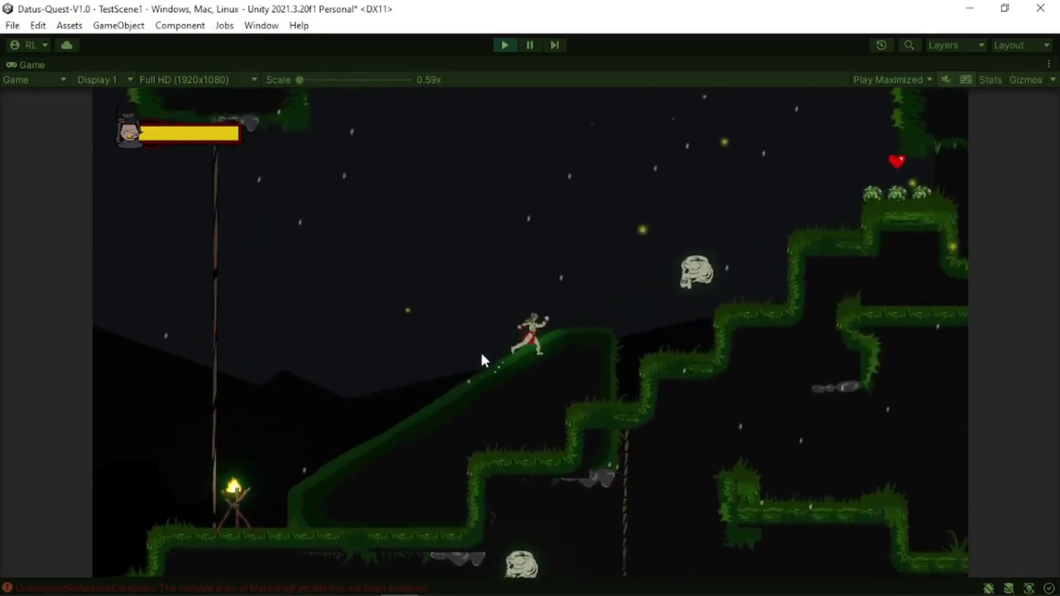
key("a")
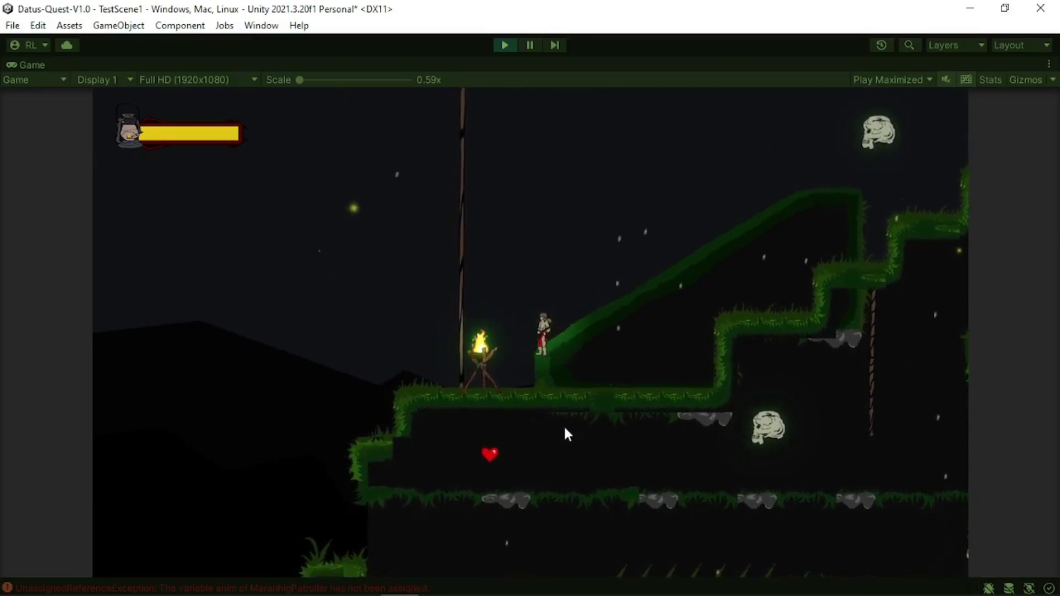
- Enlarge the running game view to 1.8x and examine how the player's feet meet the slope while moving and jumping
left_click_drag(299, 80, 357, 80)
key("d")
key("space")
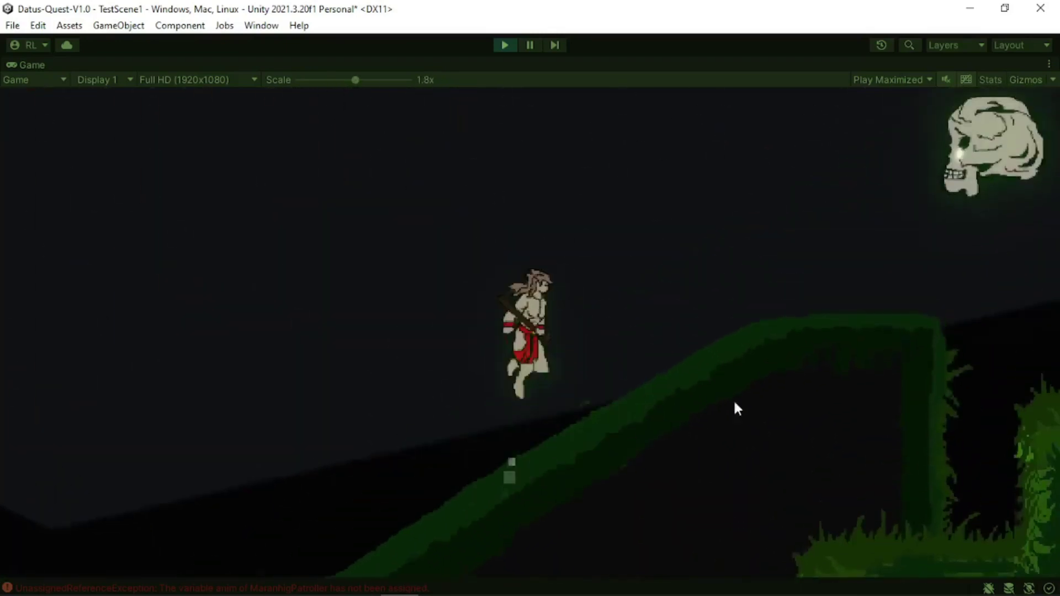
key("a")
key("d")
key("space")
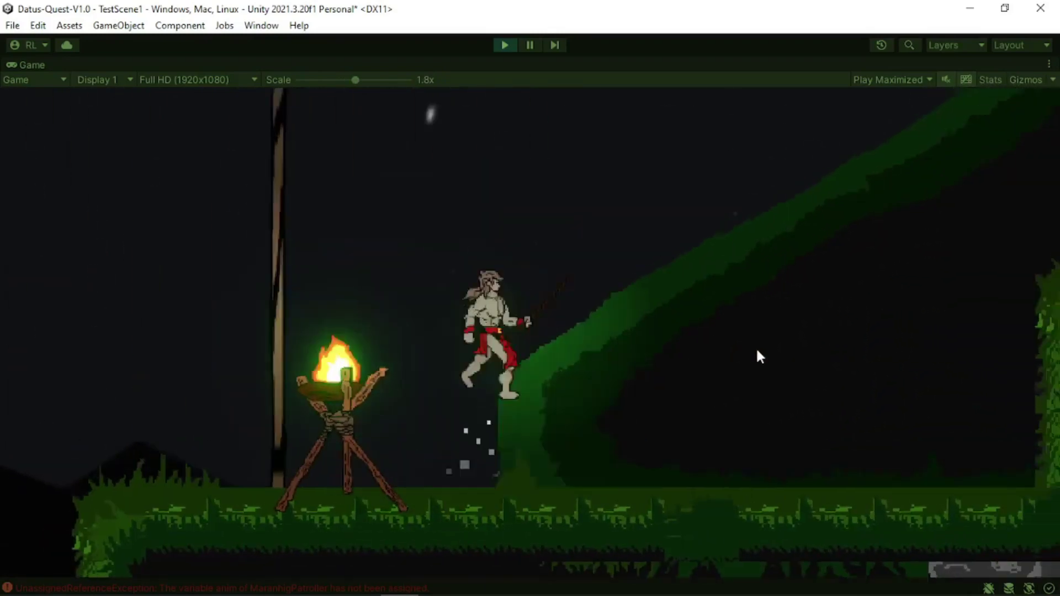
key("space")
key("a")
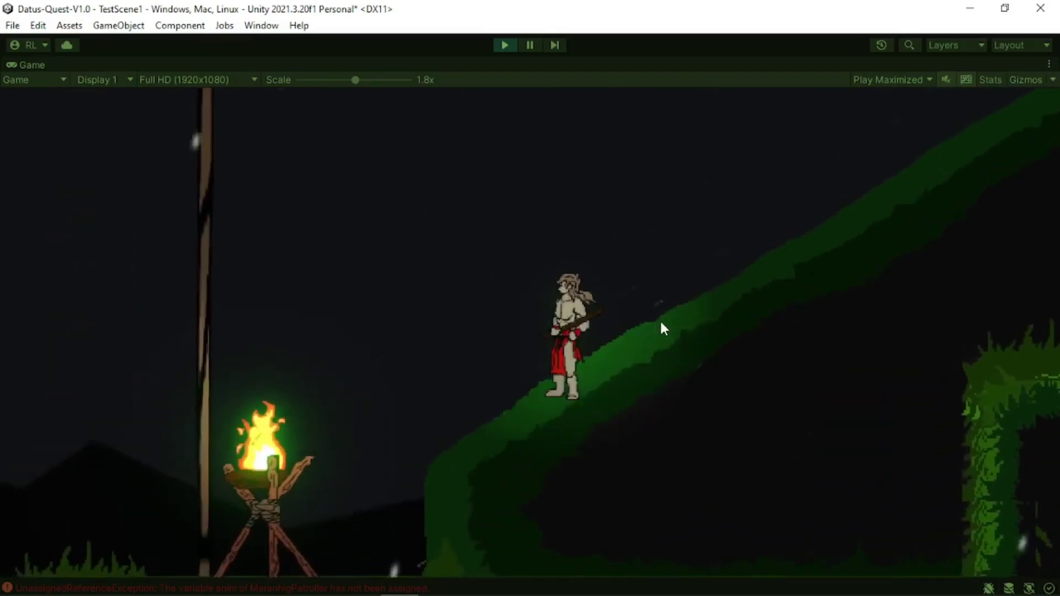
key("d")
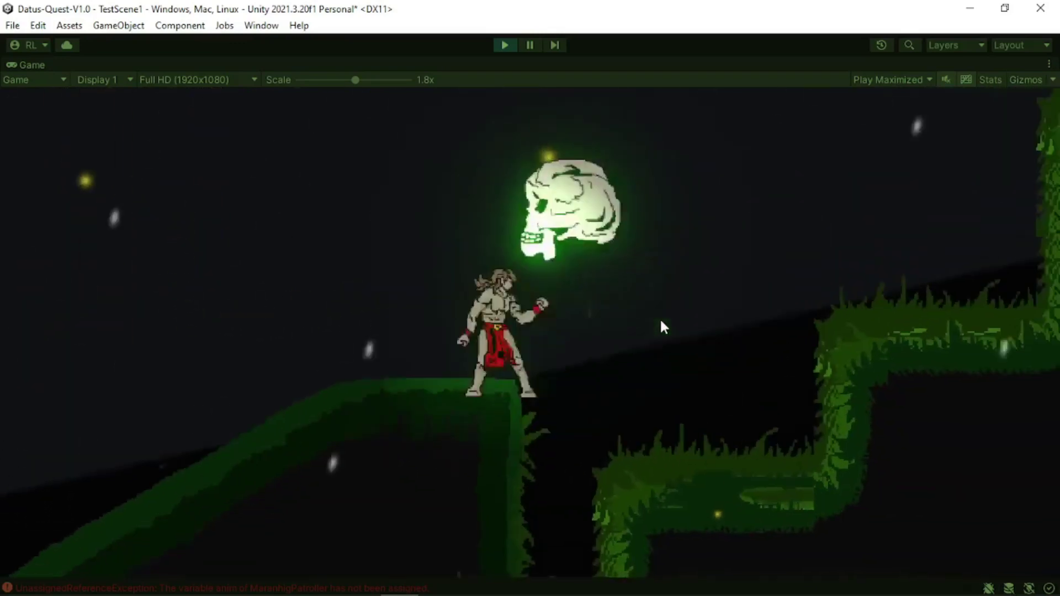
left_click(660, 321)
key("a")
key("space")
key("d")
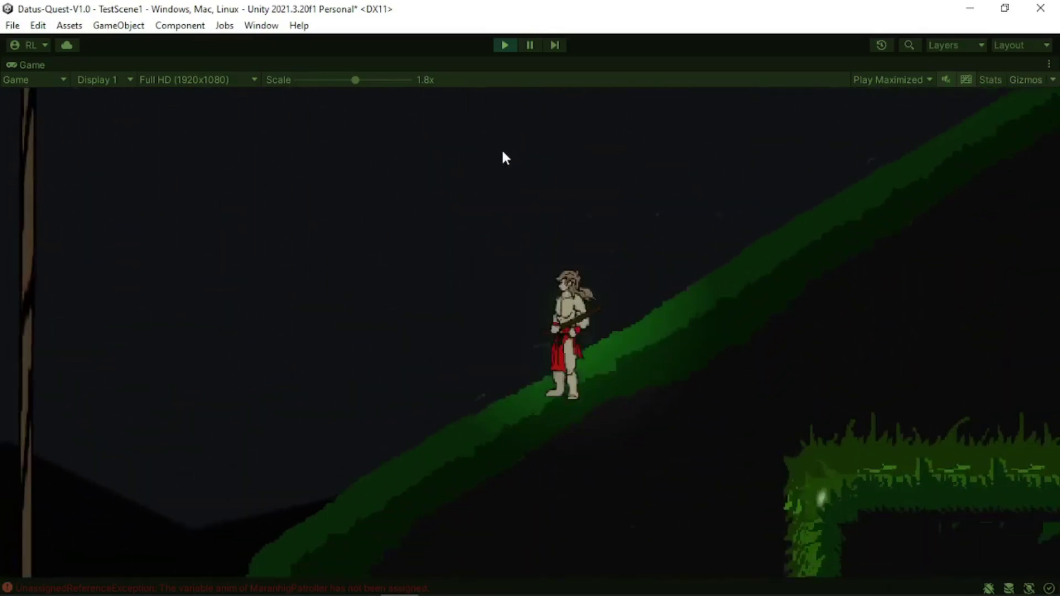
key("d")
key("space")
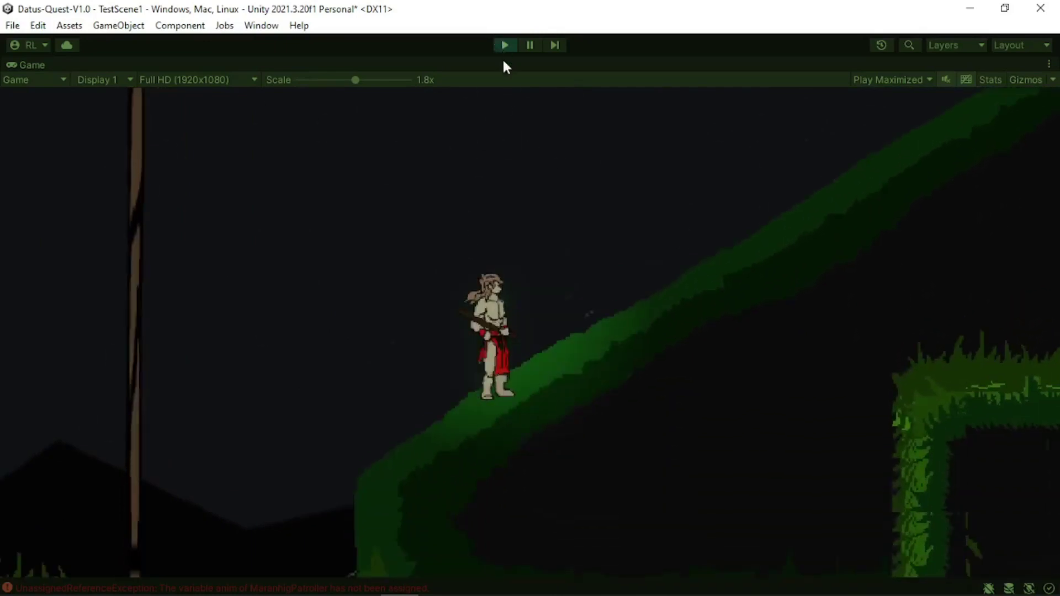
- Reduce the game view scale to 0.59x and test running and jumping over the whole slope
left_click_drag(355, 80, 299, 82)
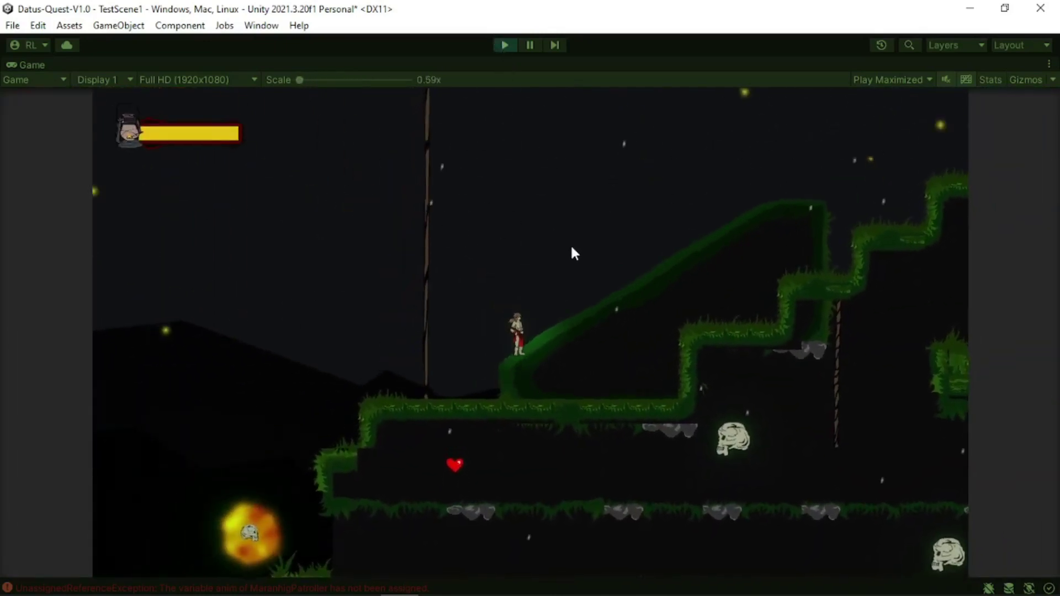
key("Right")
key("space")
key("Left")
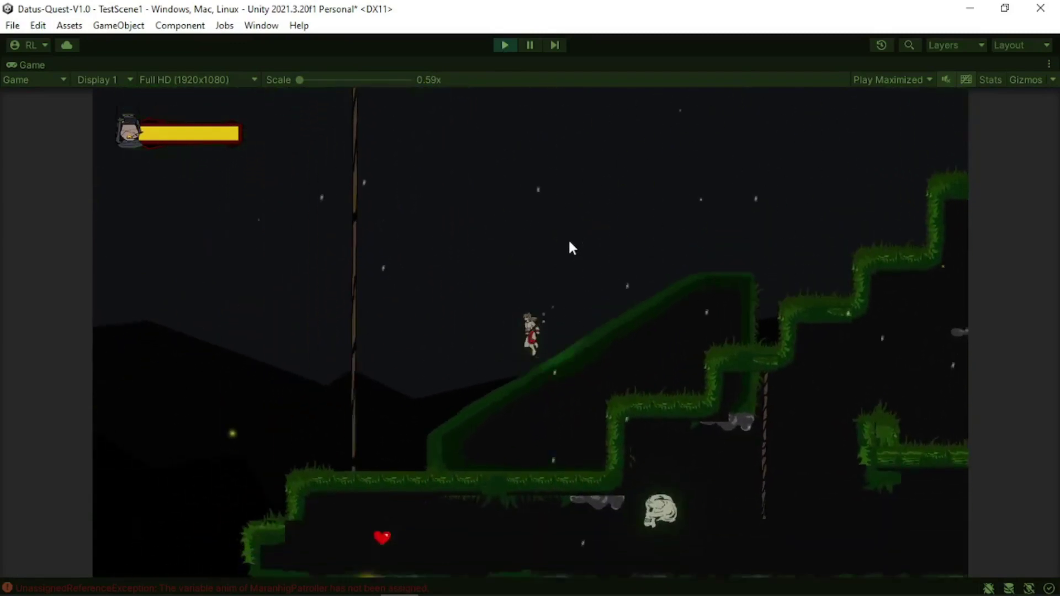
key("Right")
key("space")
key("Left")
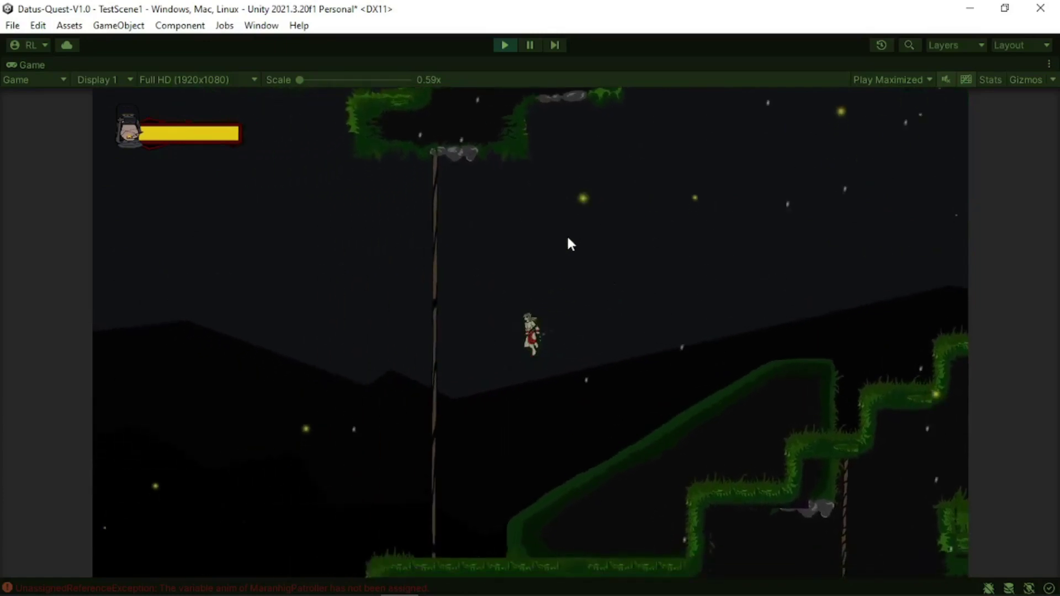
key("Right")
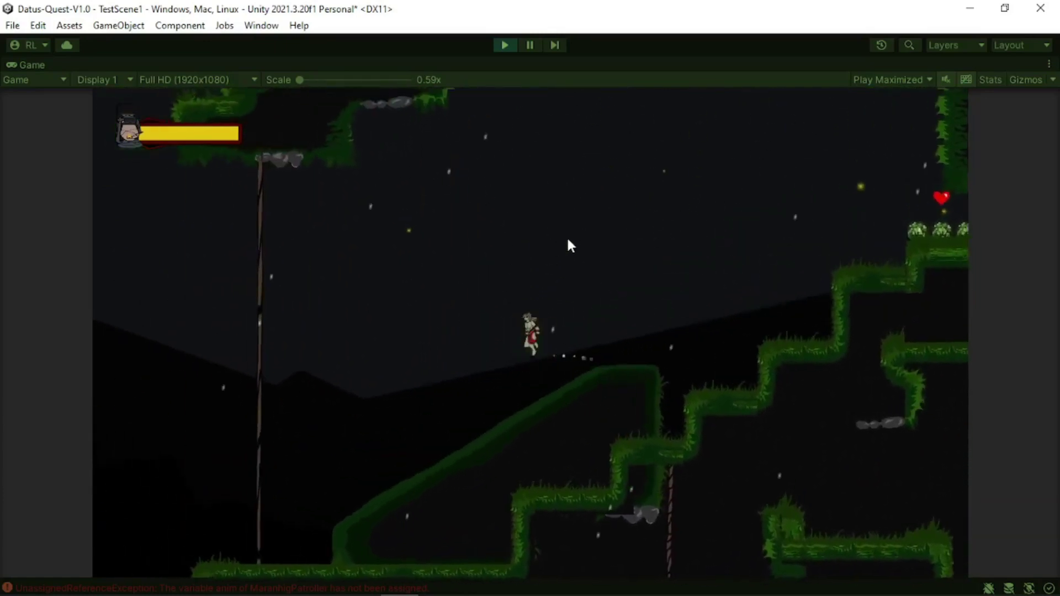